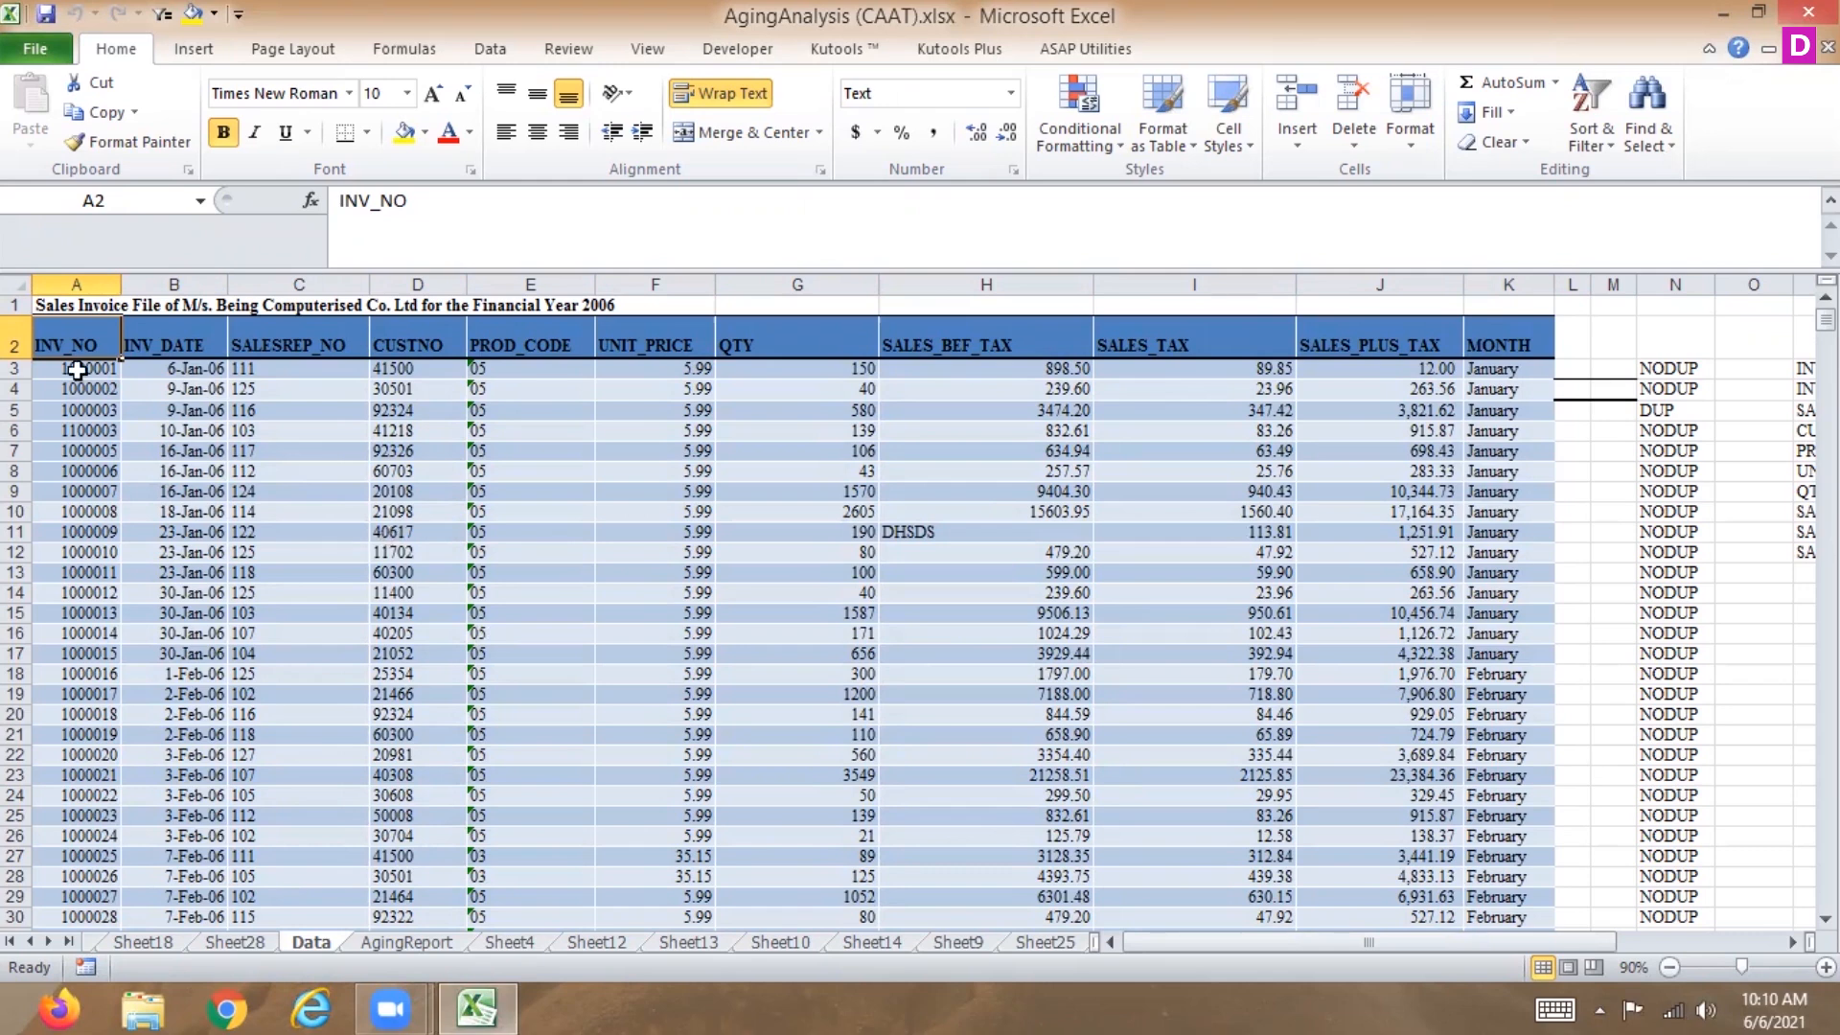
Apply AutoFilter to the header row of the sales invoice table from INV_NO to MONTH.
key(ctrl+c)
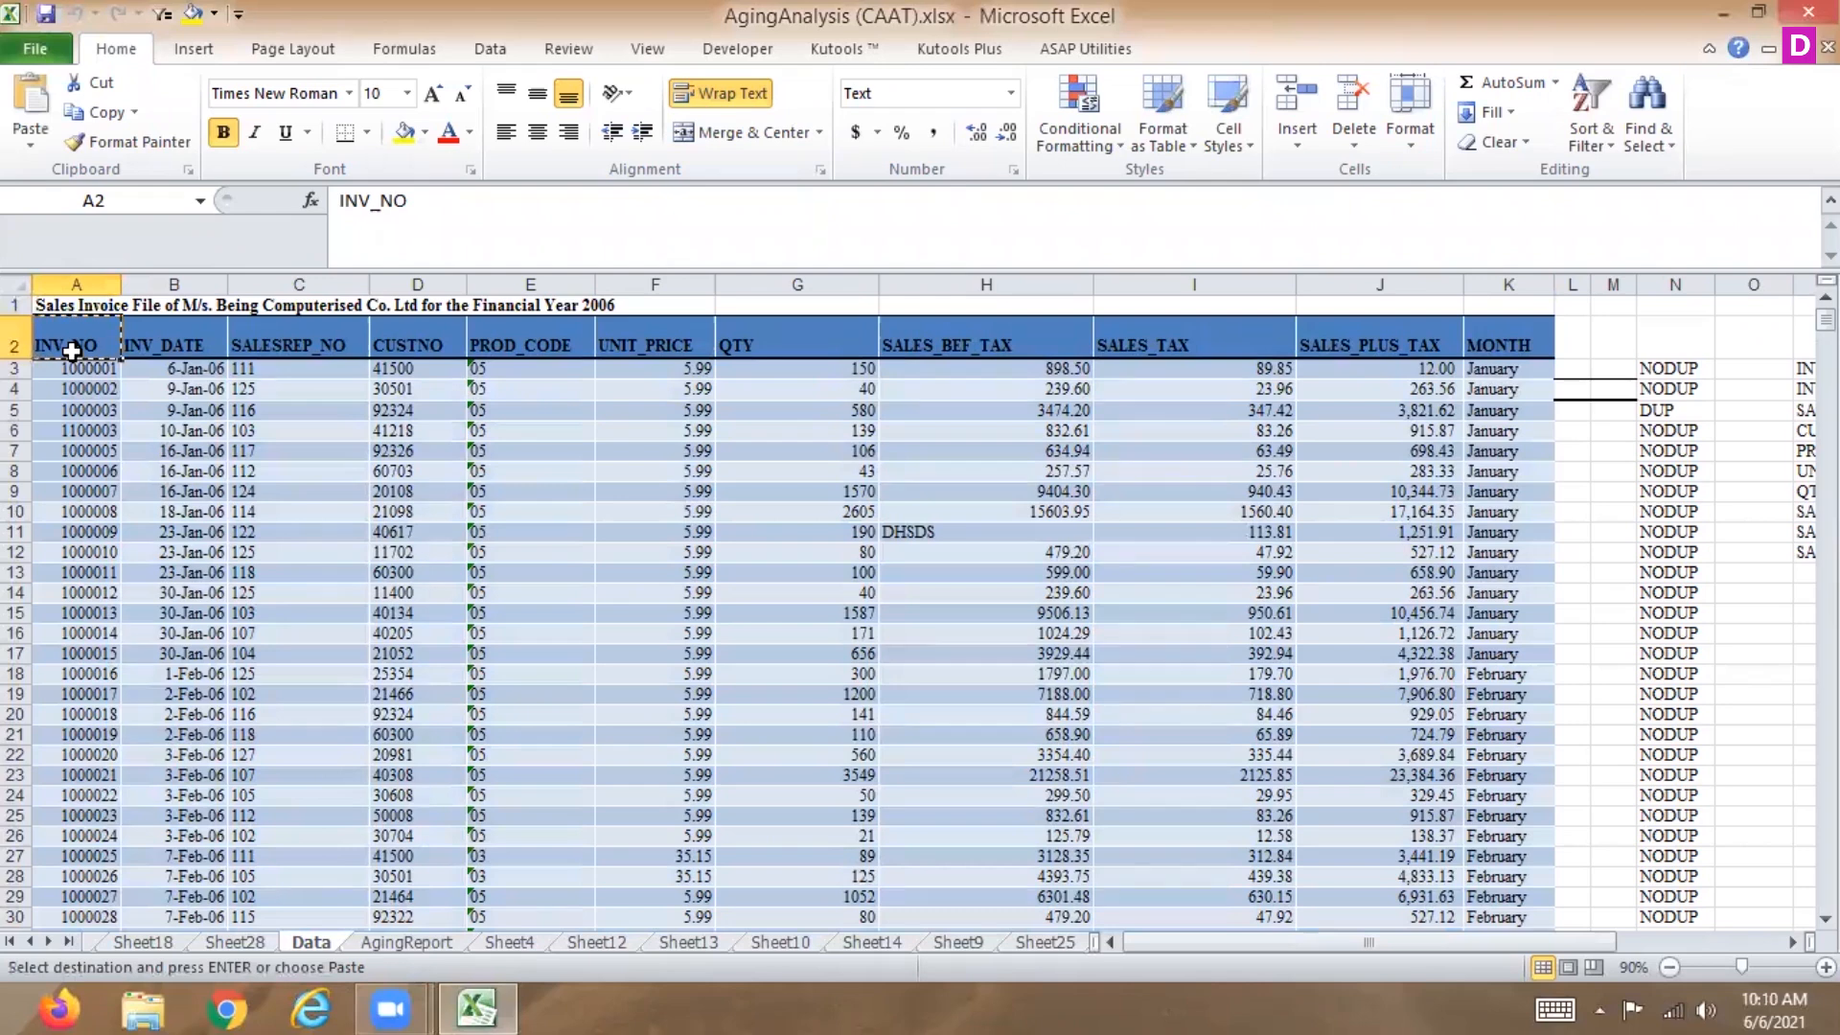
key(Escape)
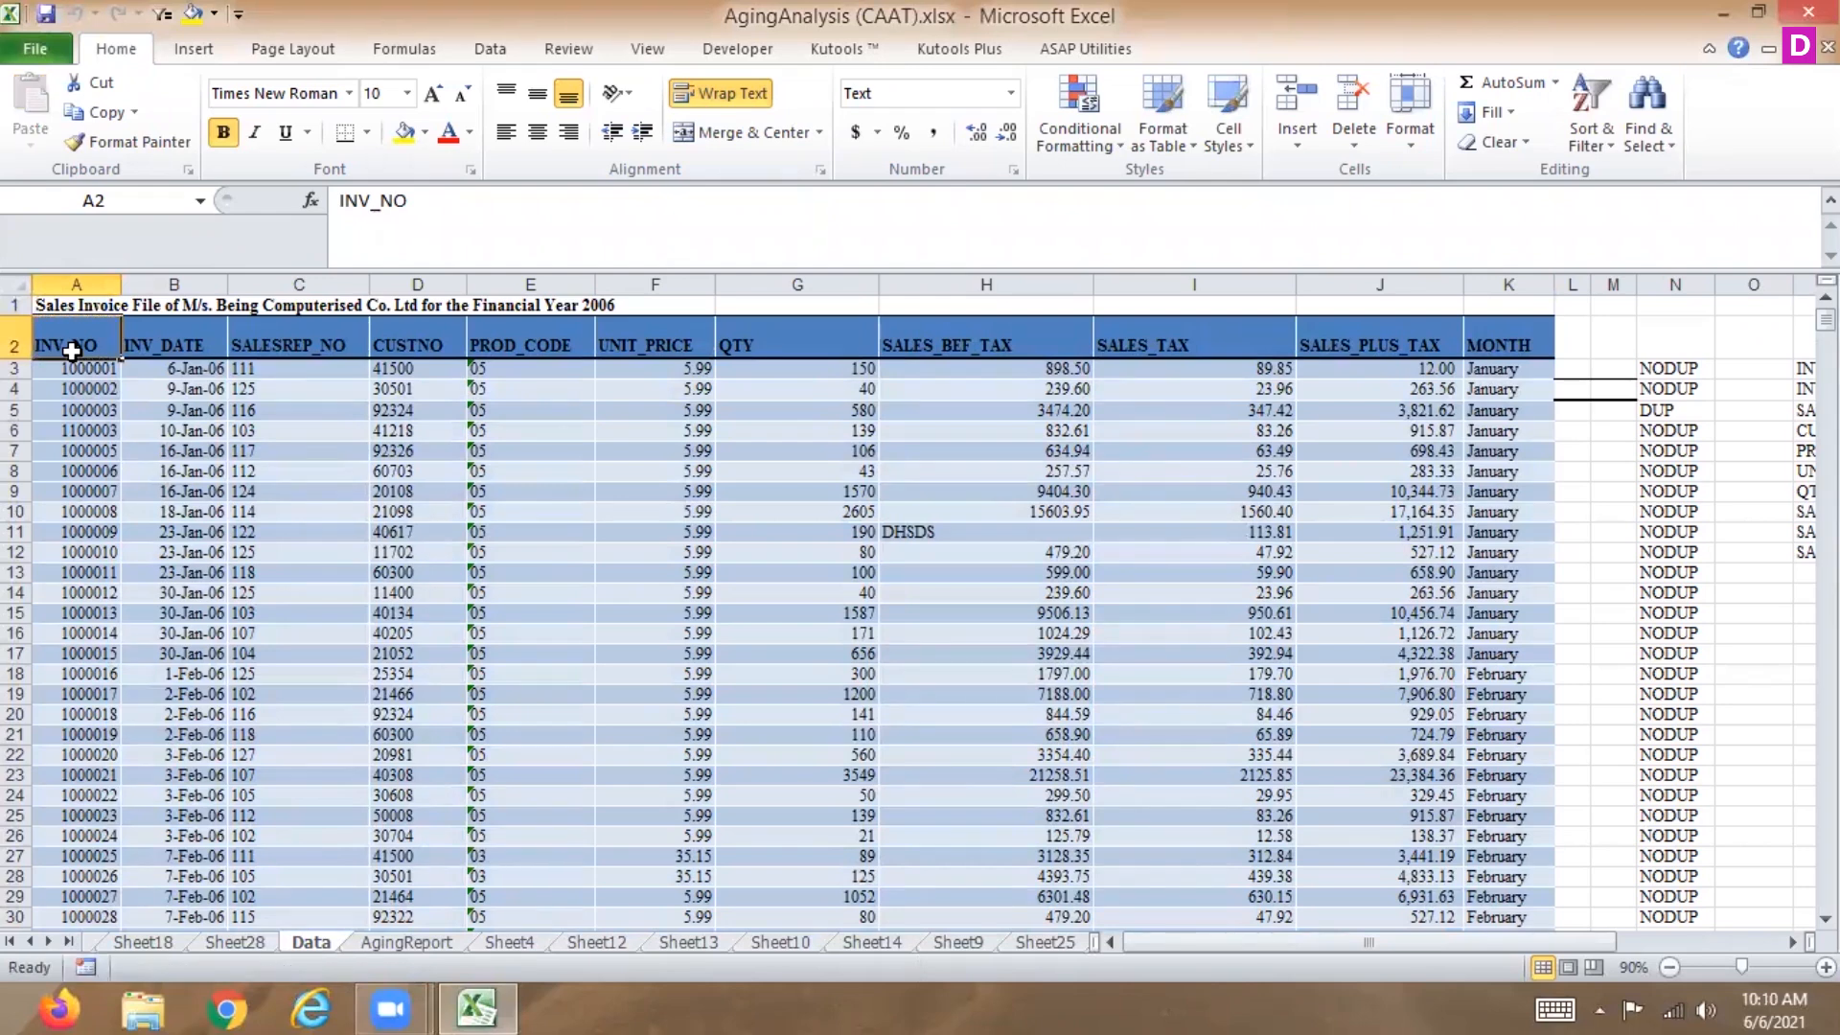
key(ctrl+shift+Right)
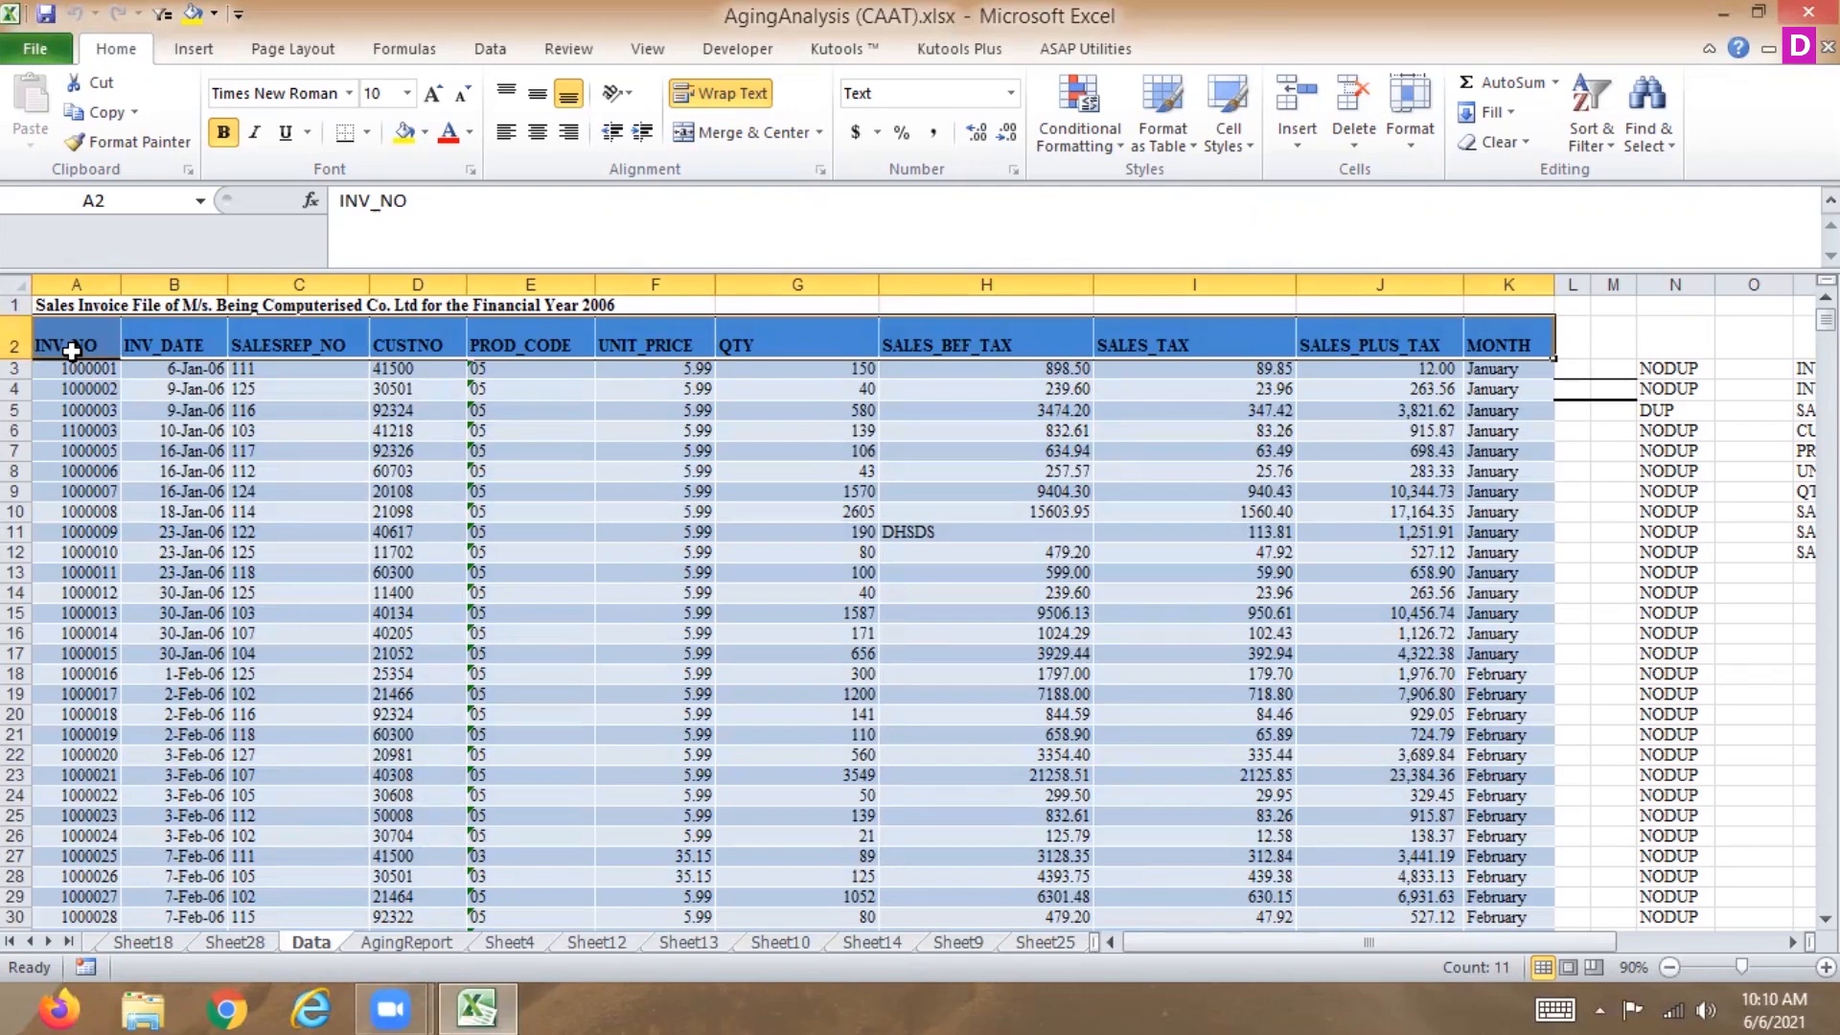
key(ctrl+shift+l)
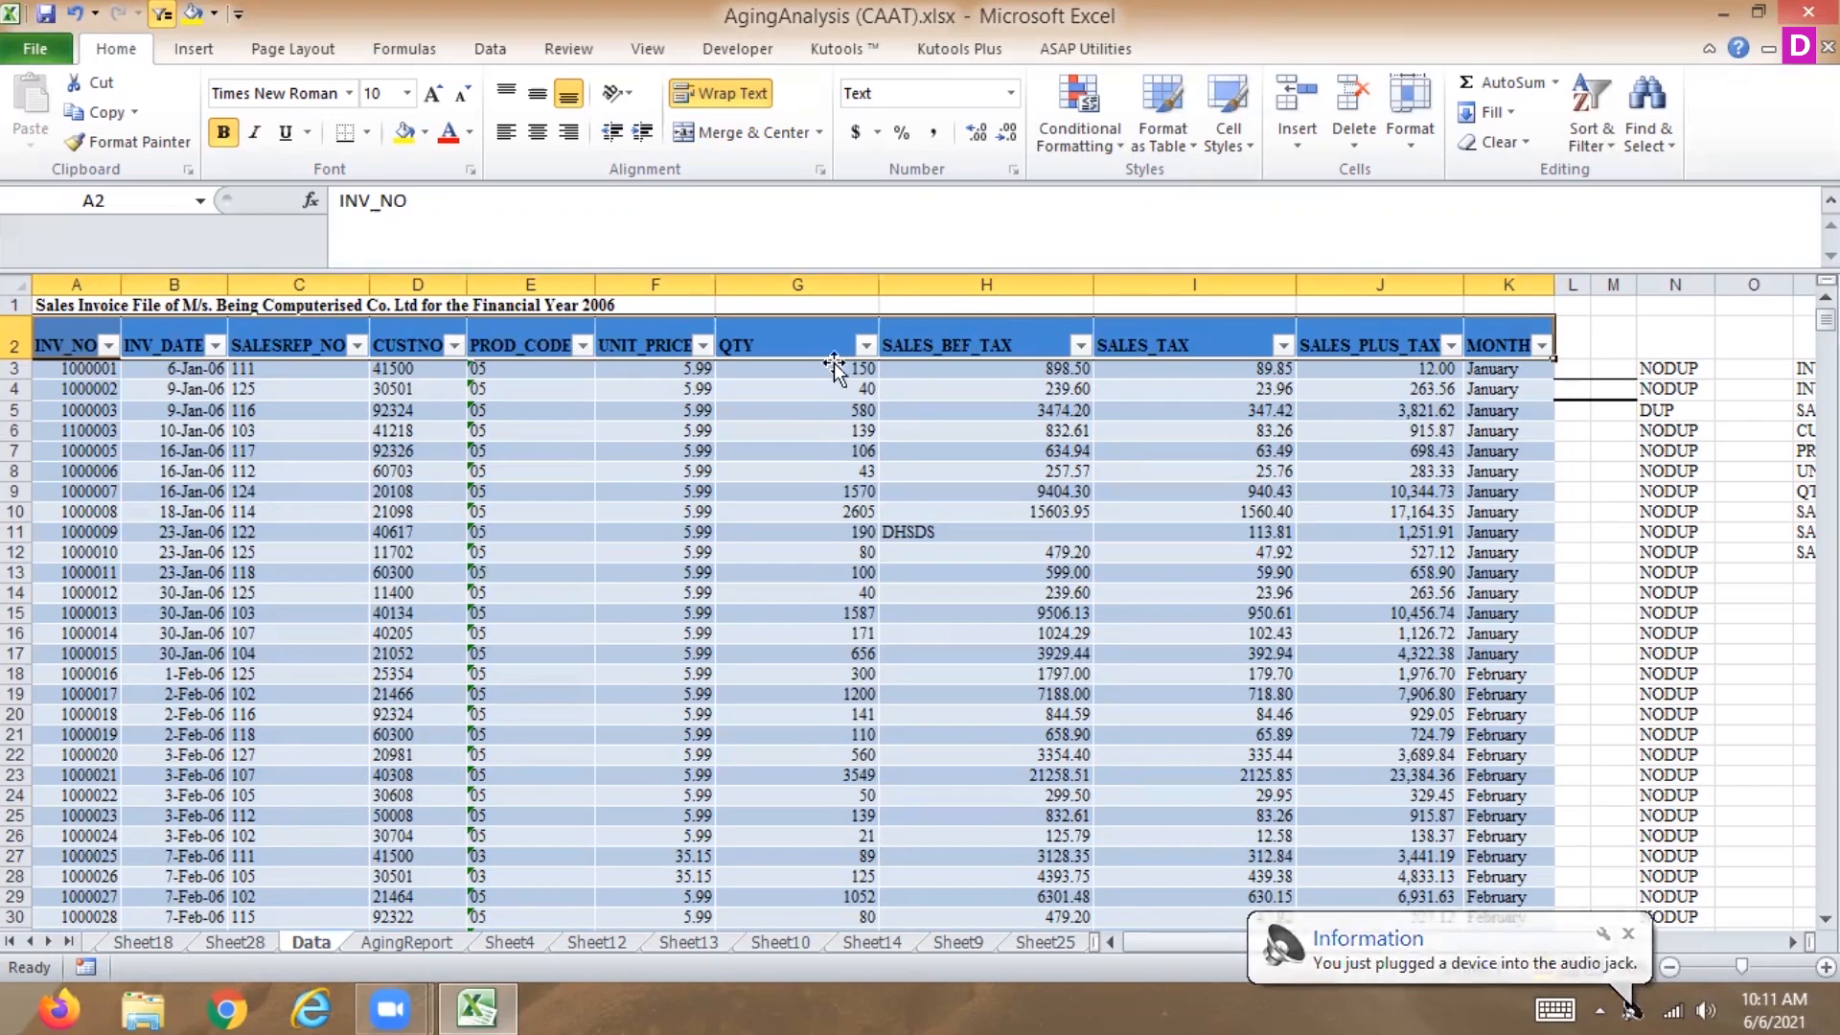
Filter the MONTH column to show only January.
click(1541, 345)
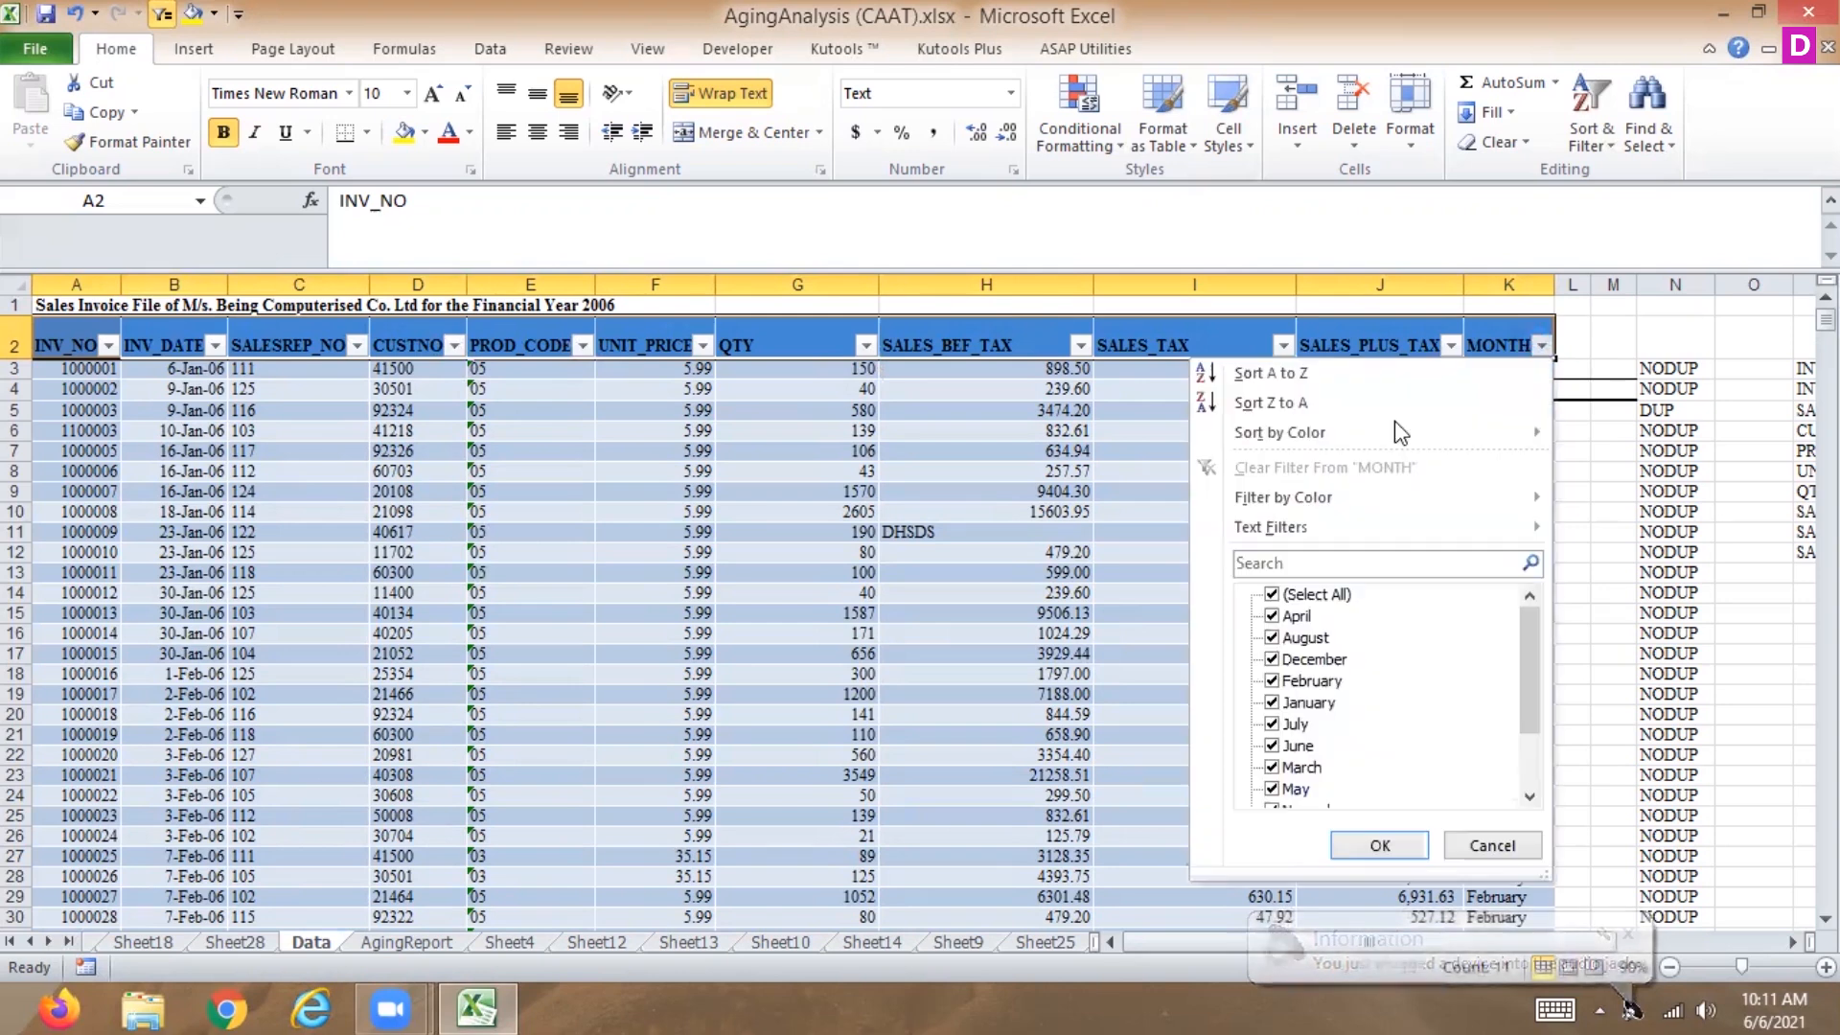
click(1271, 594)
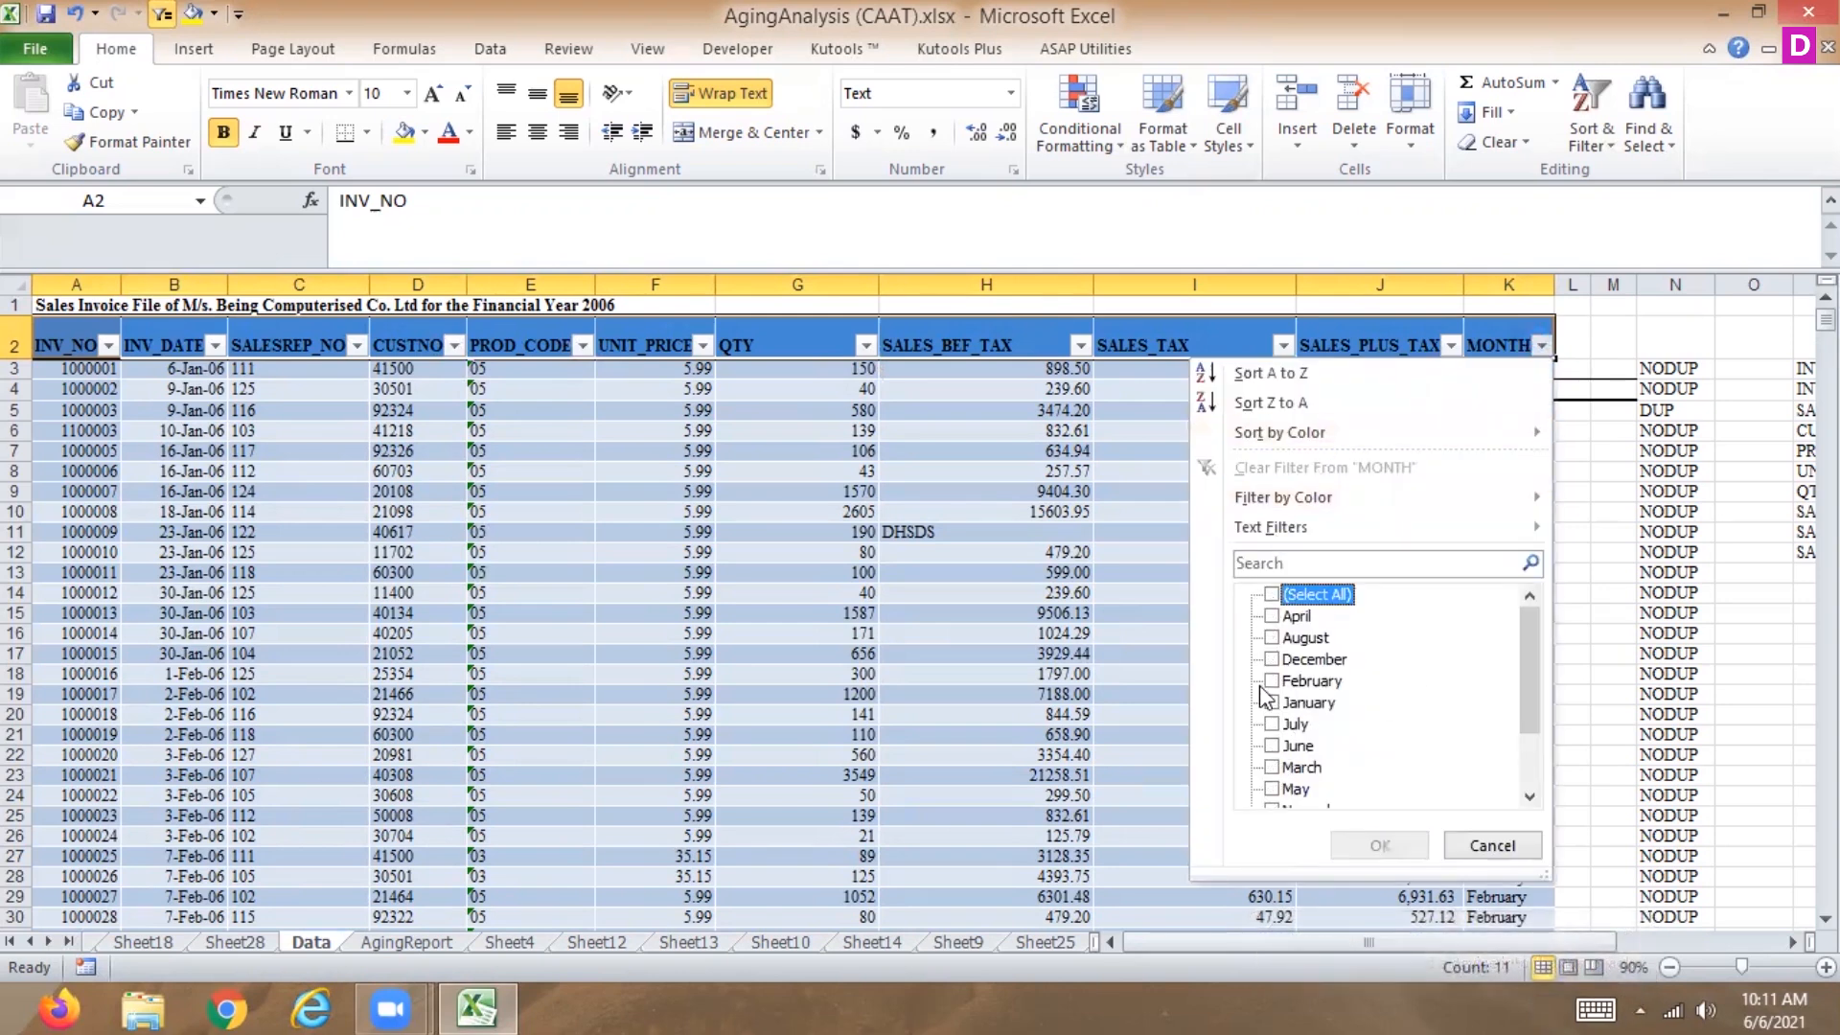
mouse_move(1524, 681)
mouse_down()
mouse_move(1520, 754)
mouse_move(1509, 678)
mouse_up()
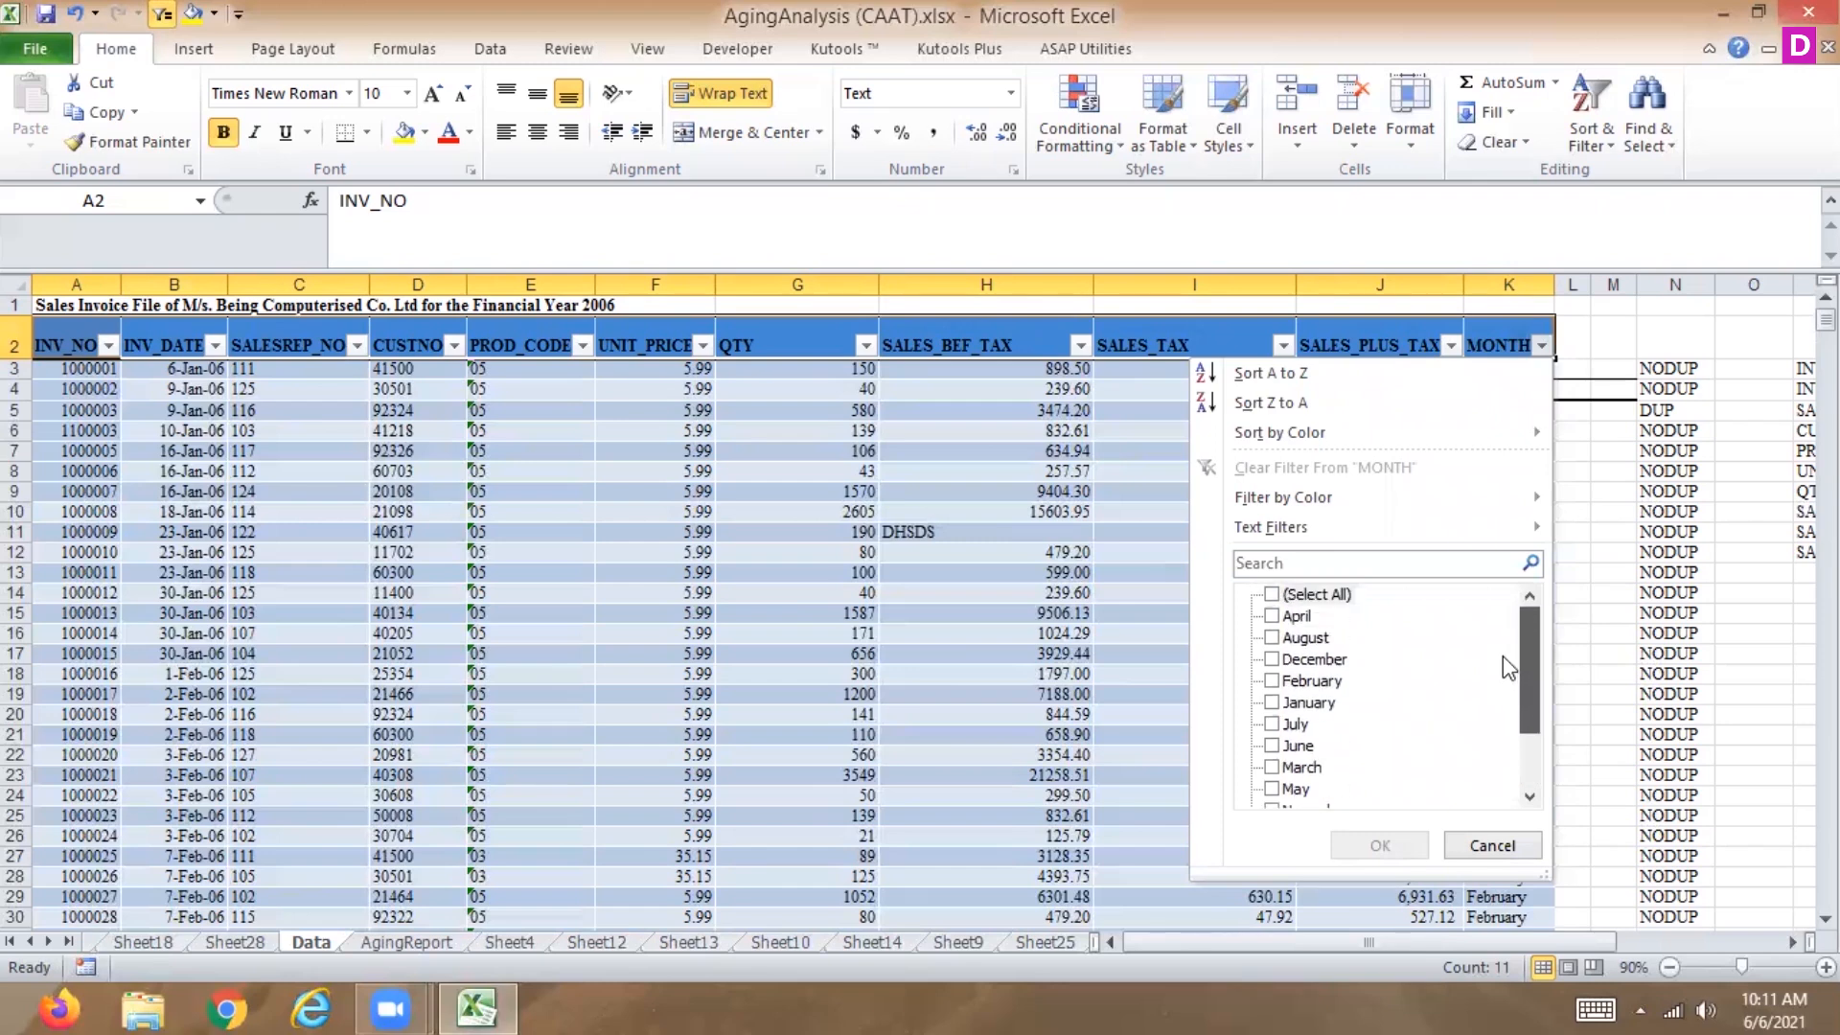
click(1322, 704)
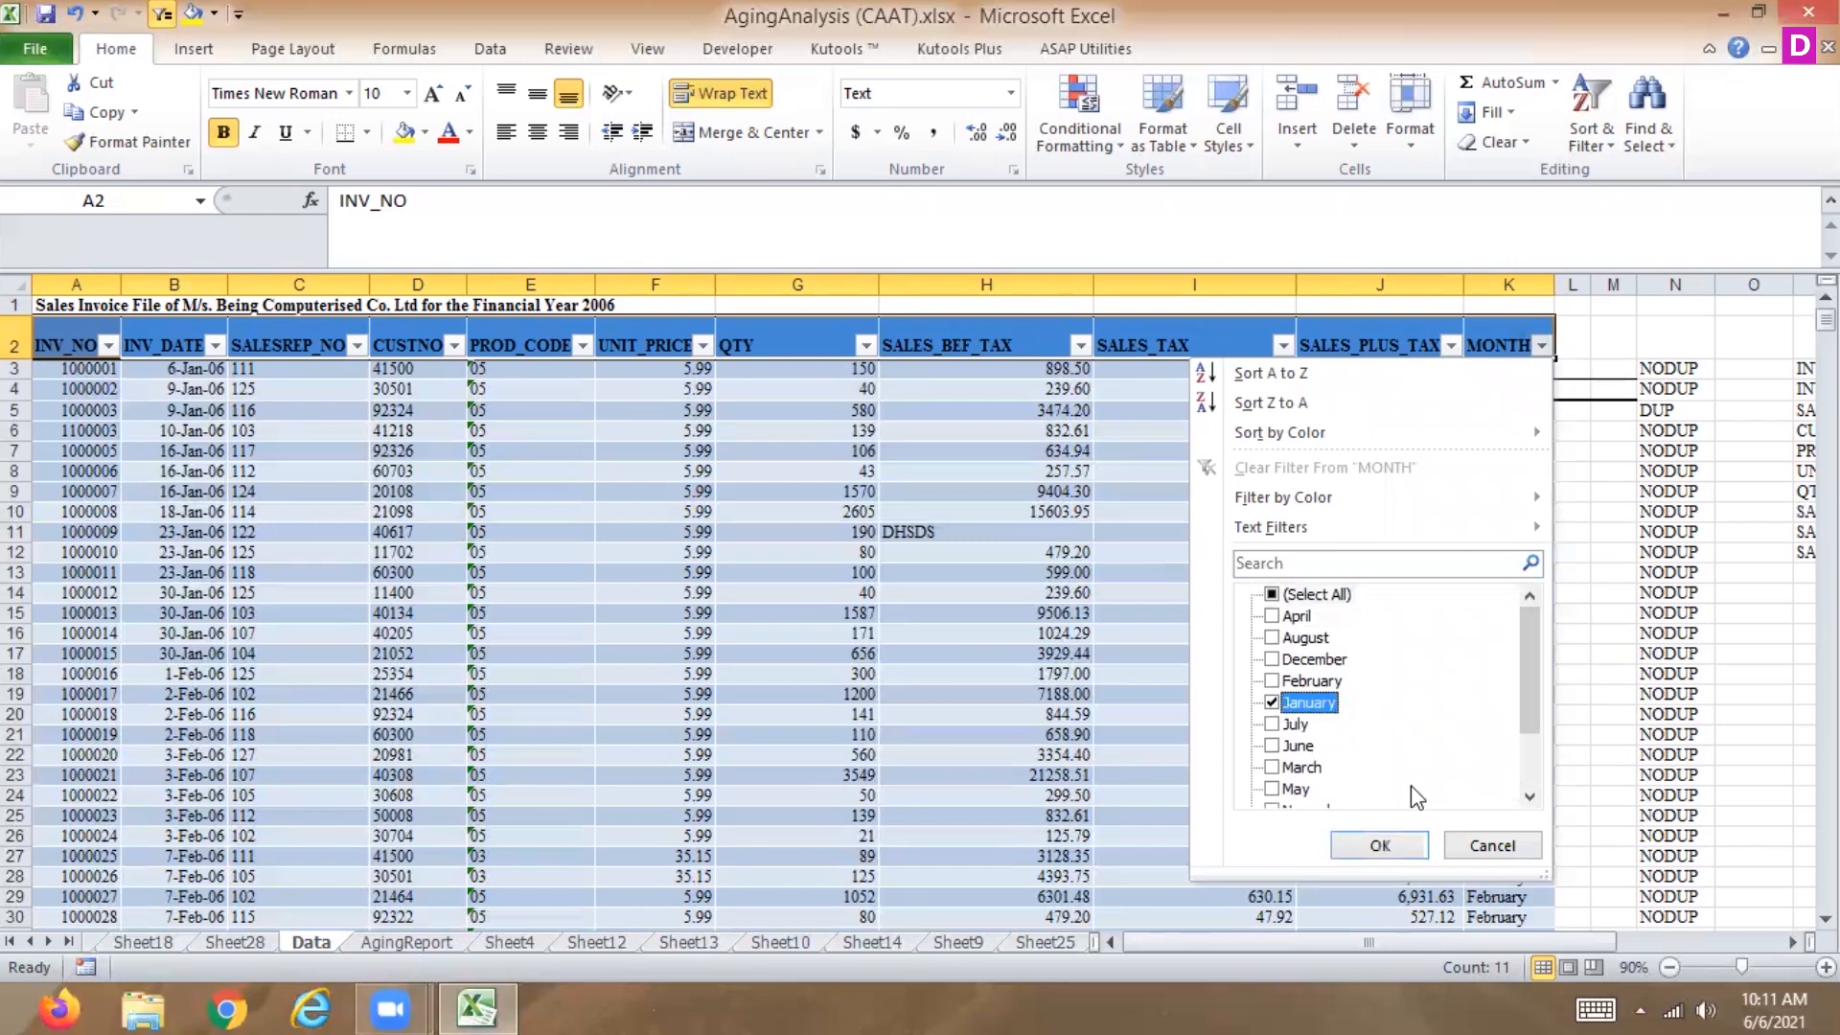
click(1394, 849)
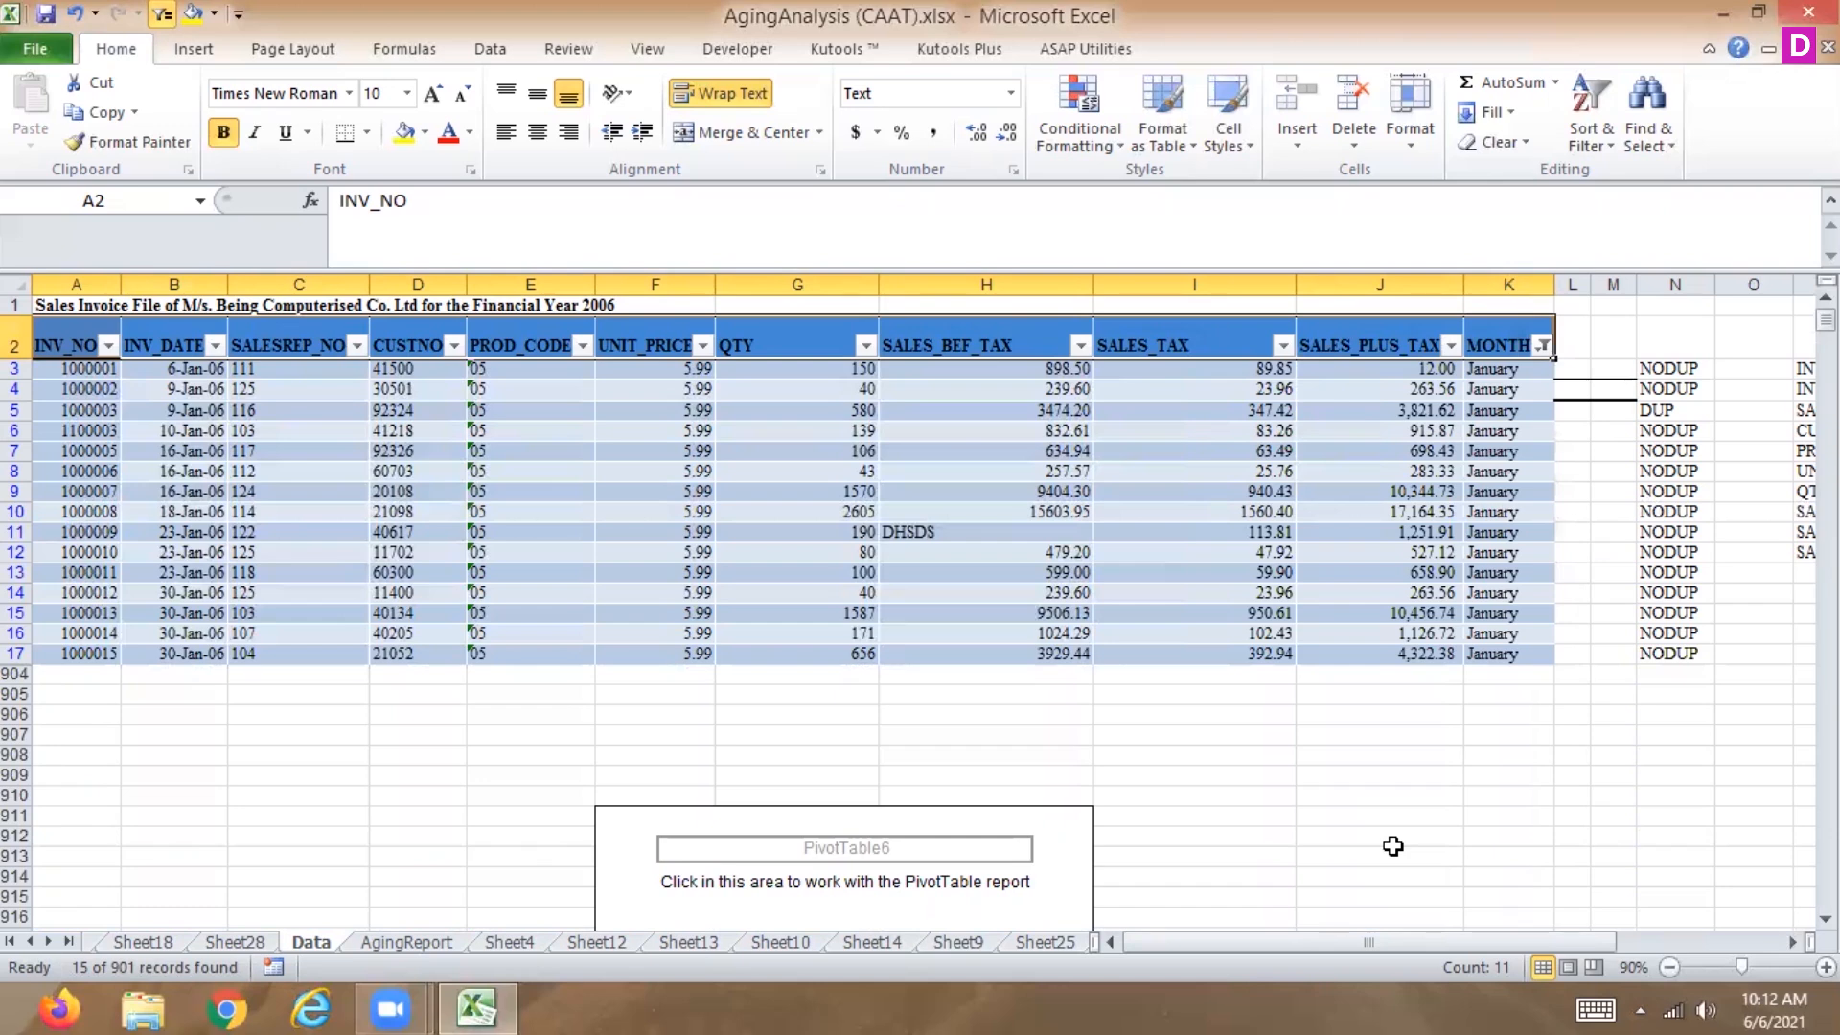
Try to delete the empty PivotTable6 placeholder below the data.
click(1077, 835)
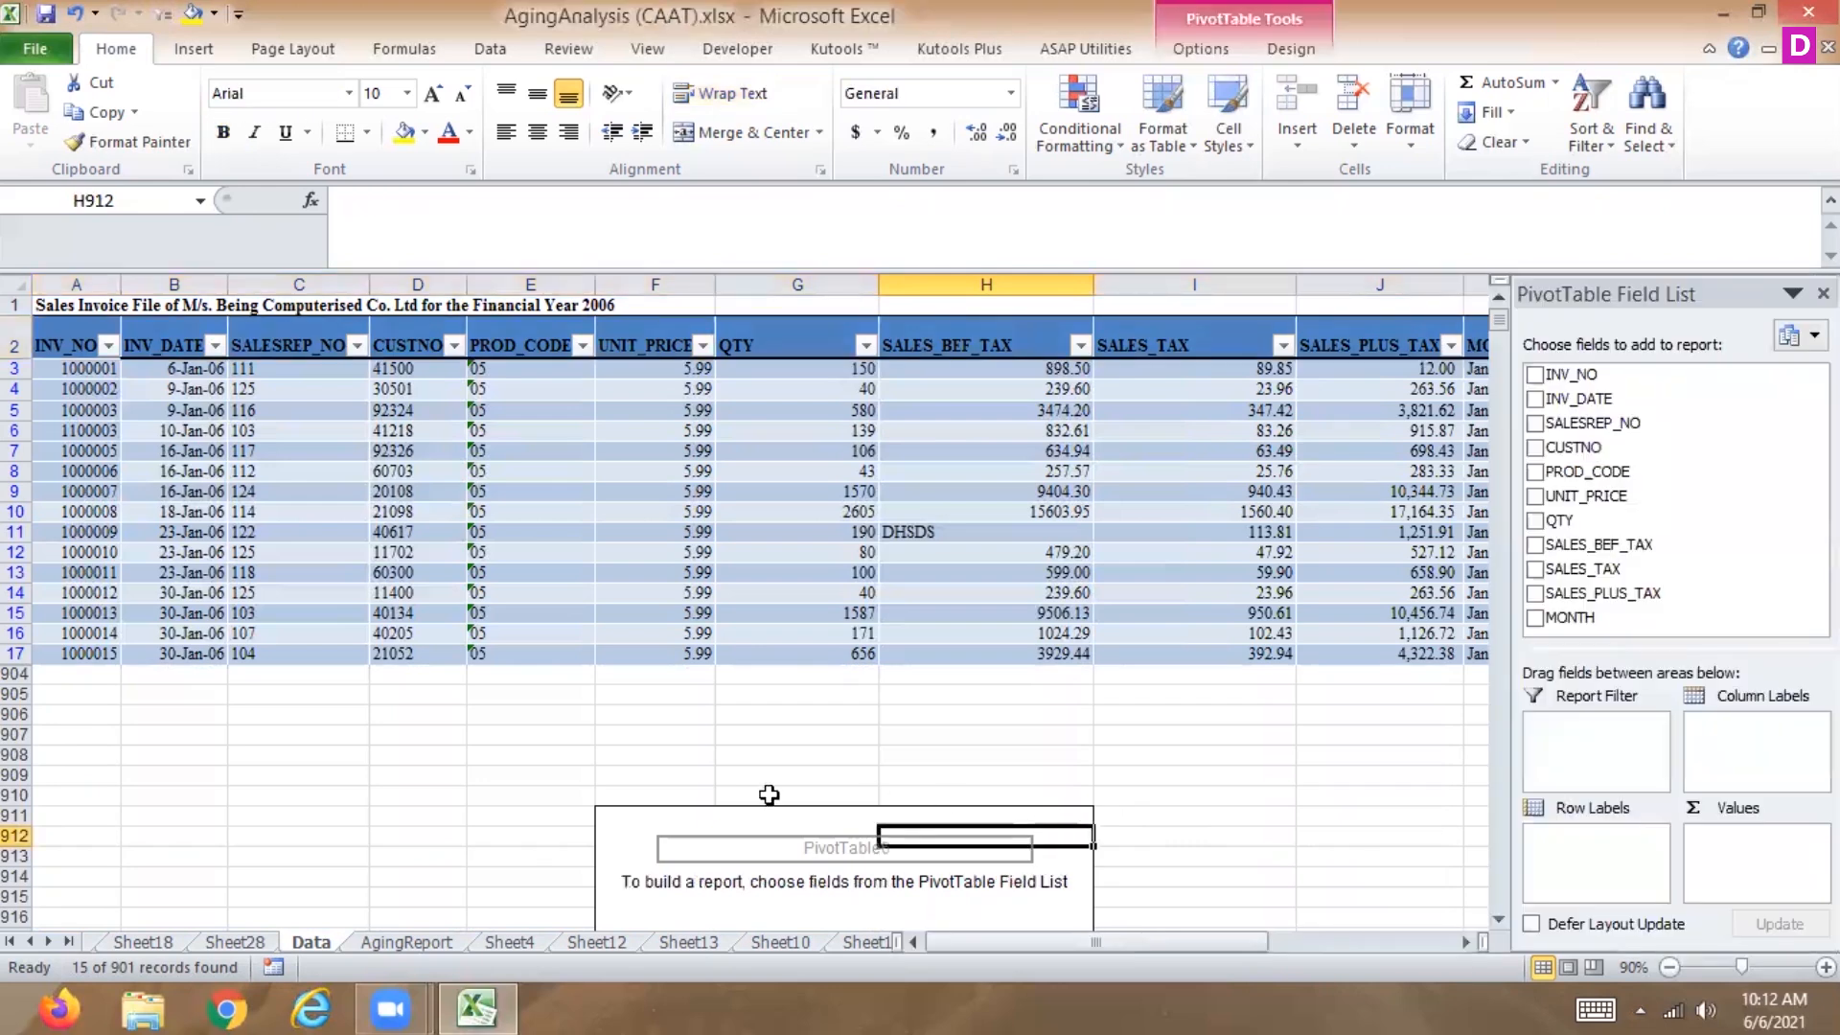
click(604, 815)
key(Delete)
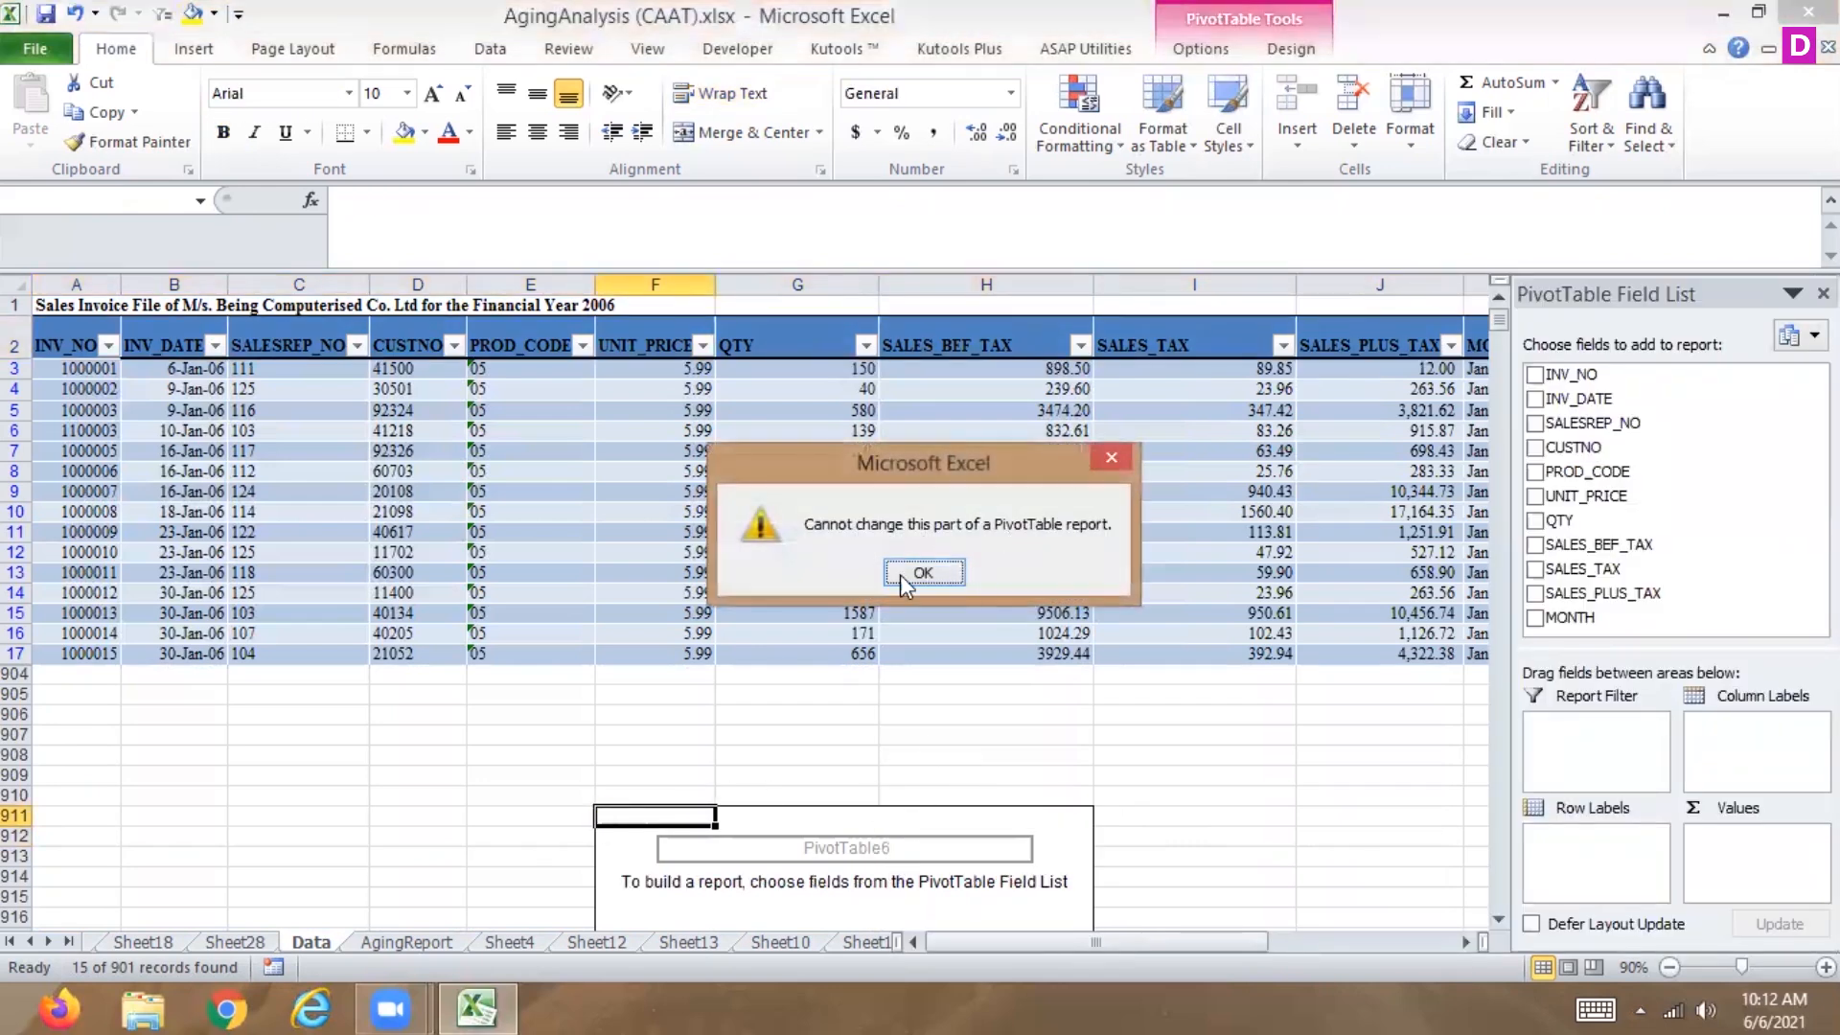
click(920, 573)
right_click(1028, 828)
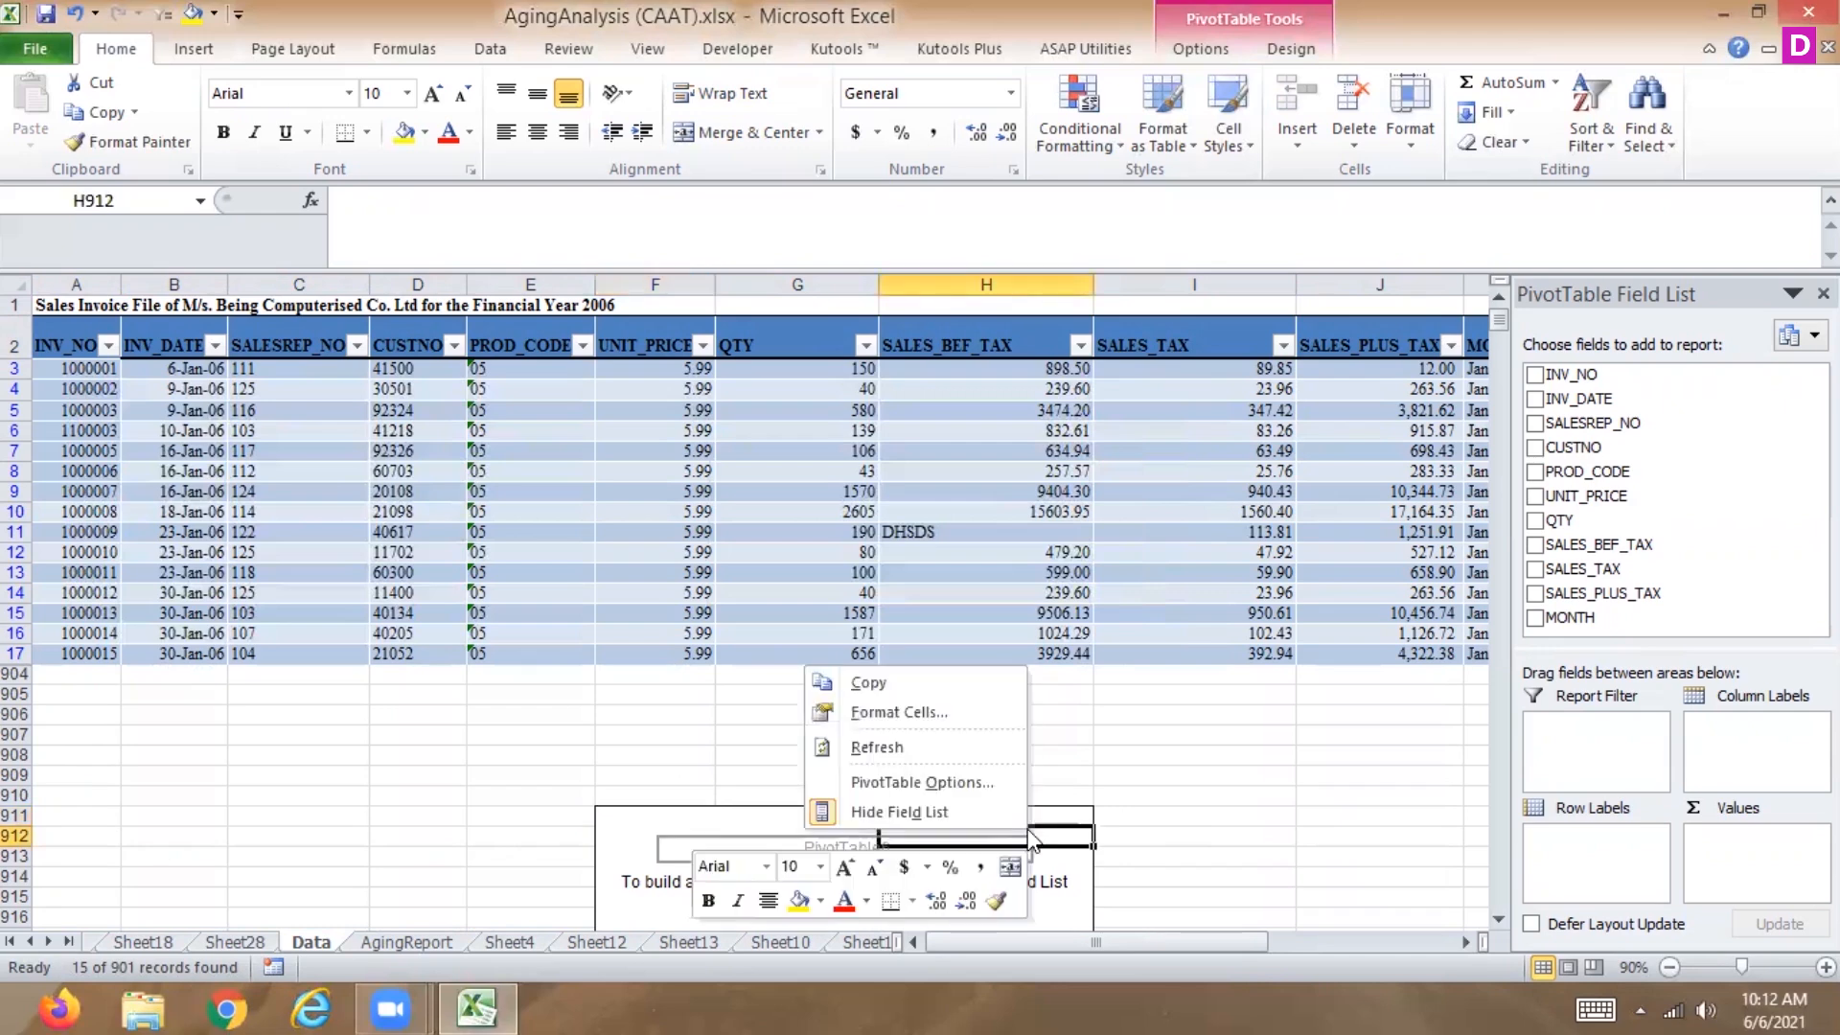
click(1174, 780)
click(1058, 903)
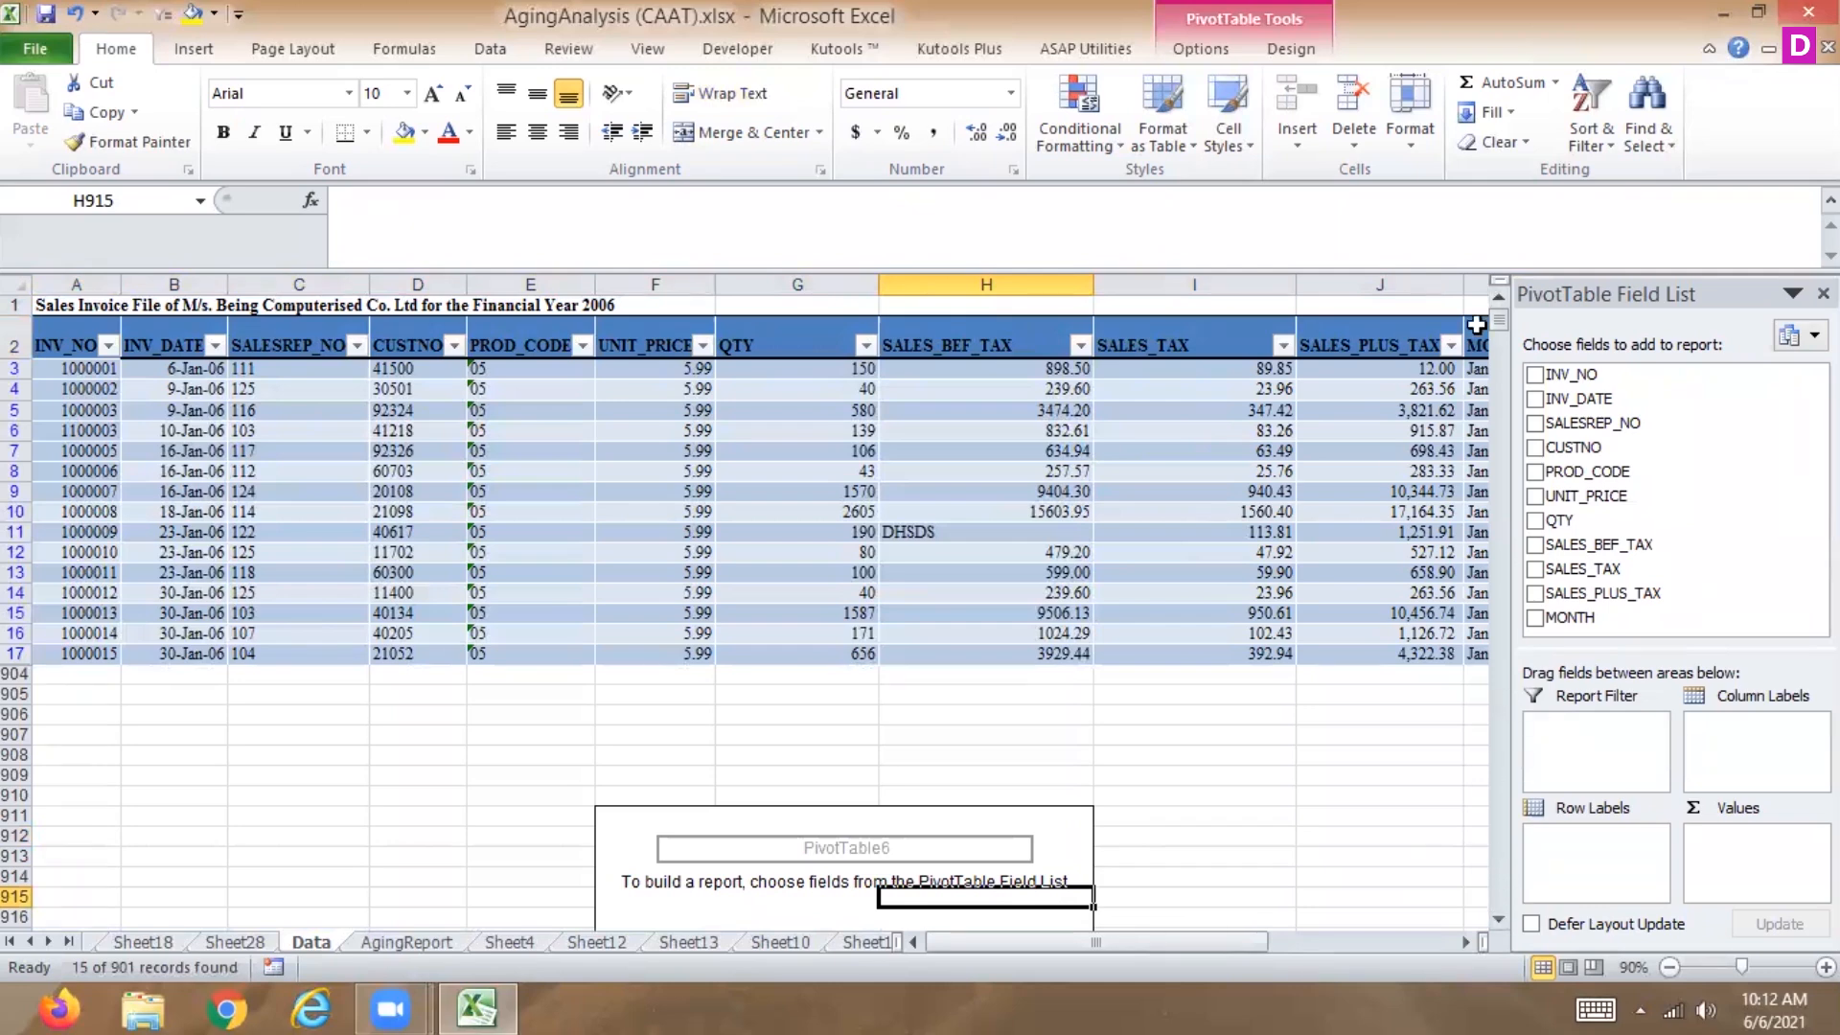
drag(1493, 326, 1496, 365)
click(998, 678)
click(720, 666)
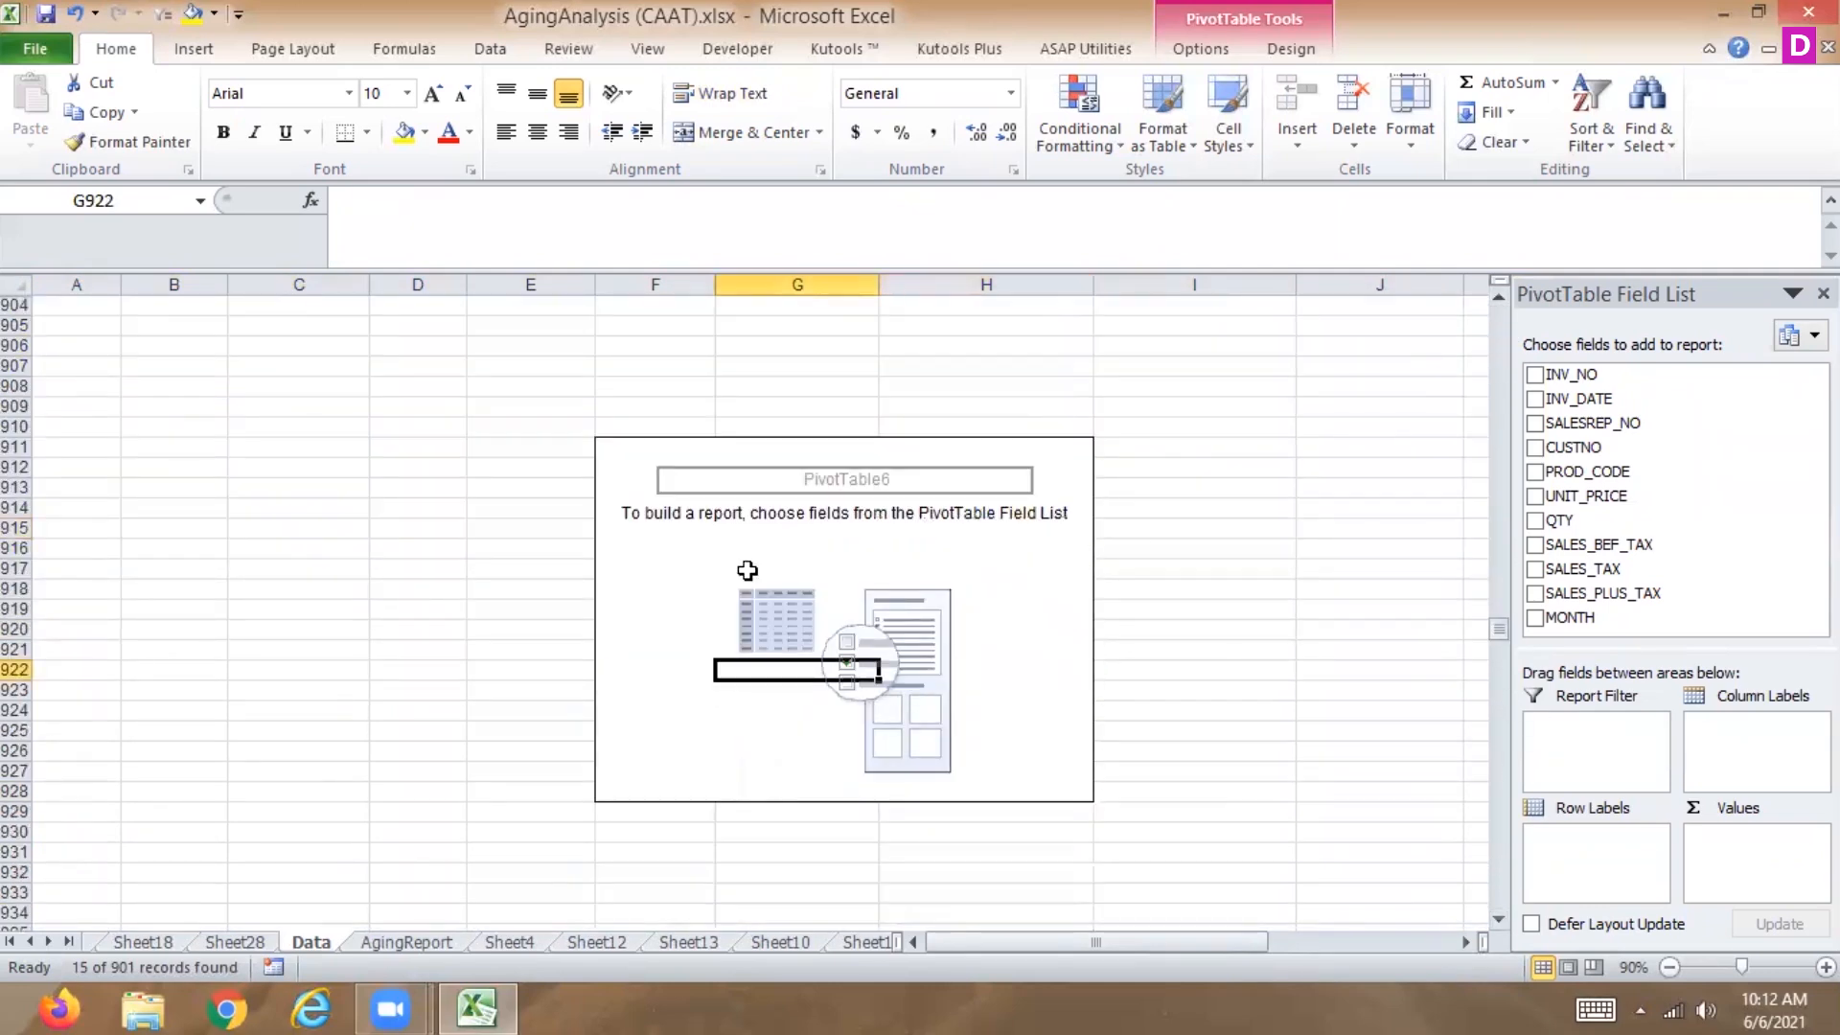
click(814, 481)
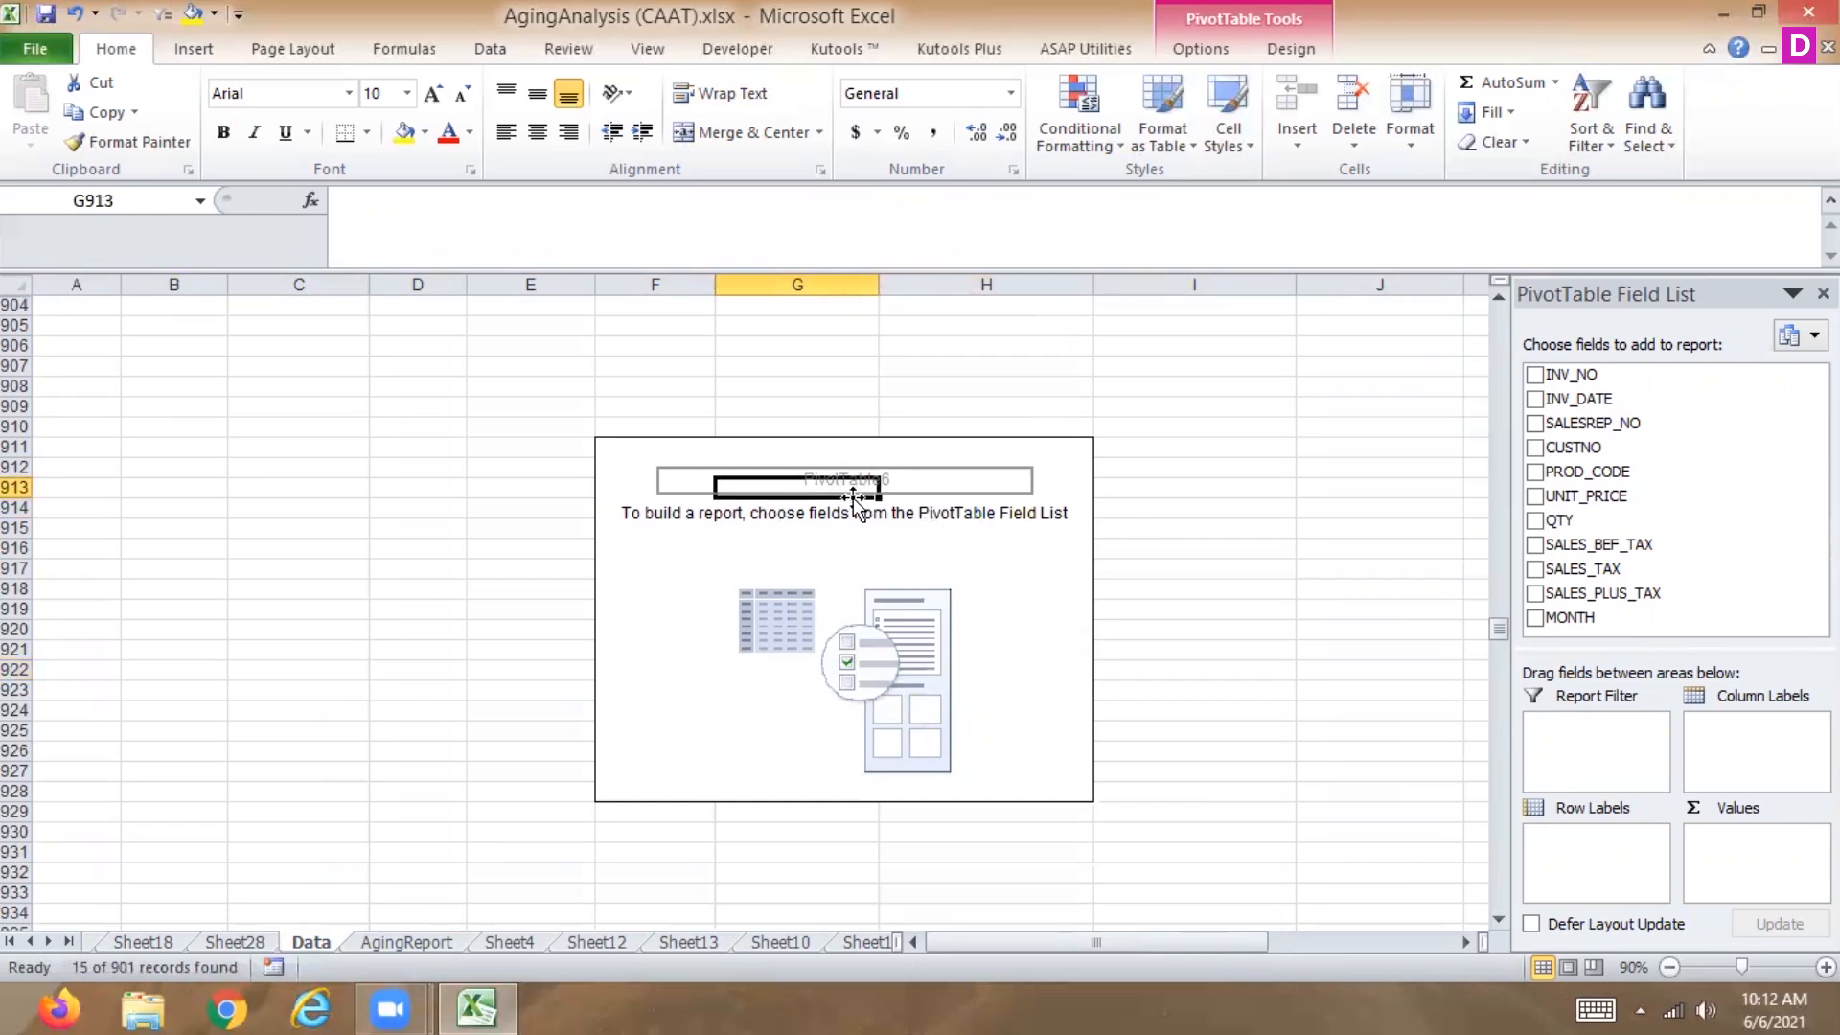
click(1033, 630)
double_click(1033, 630)
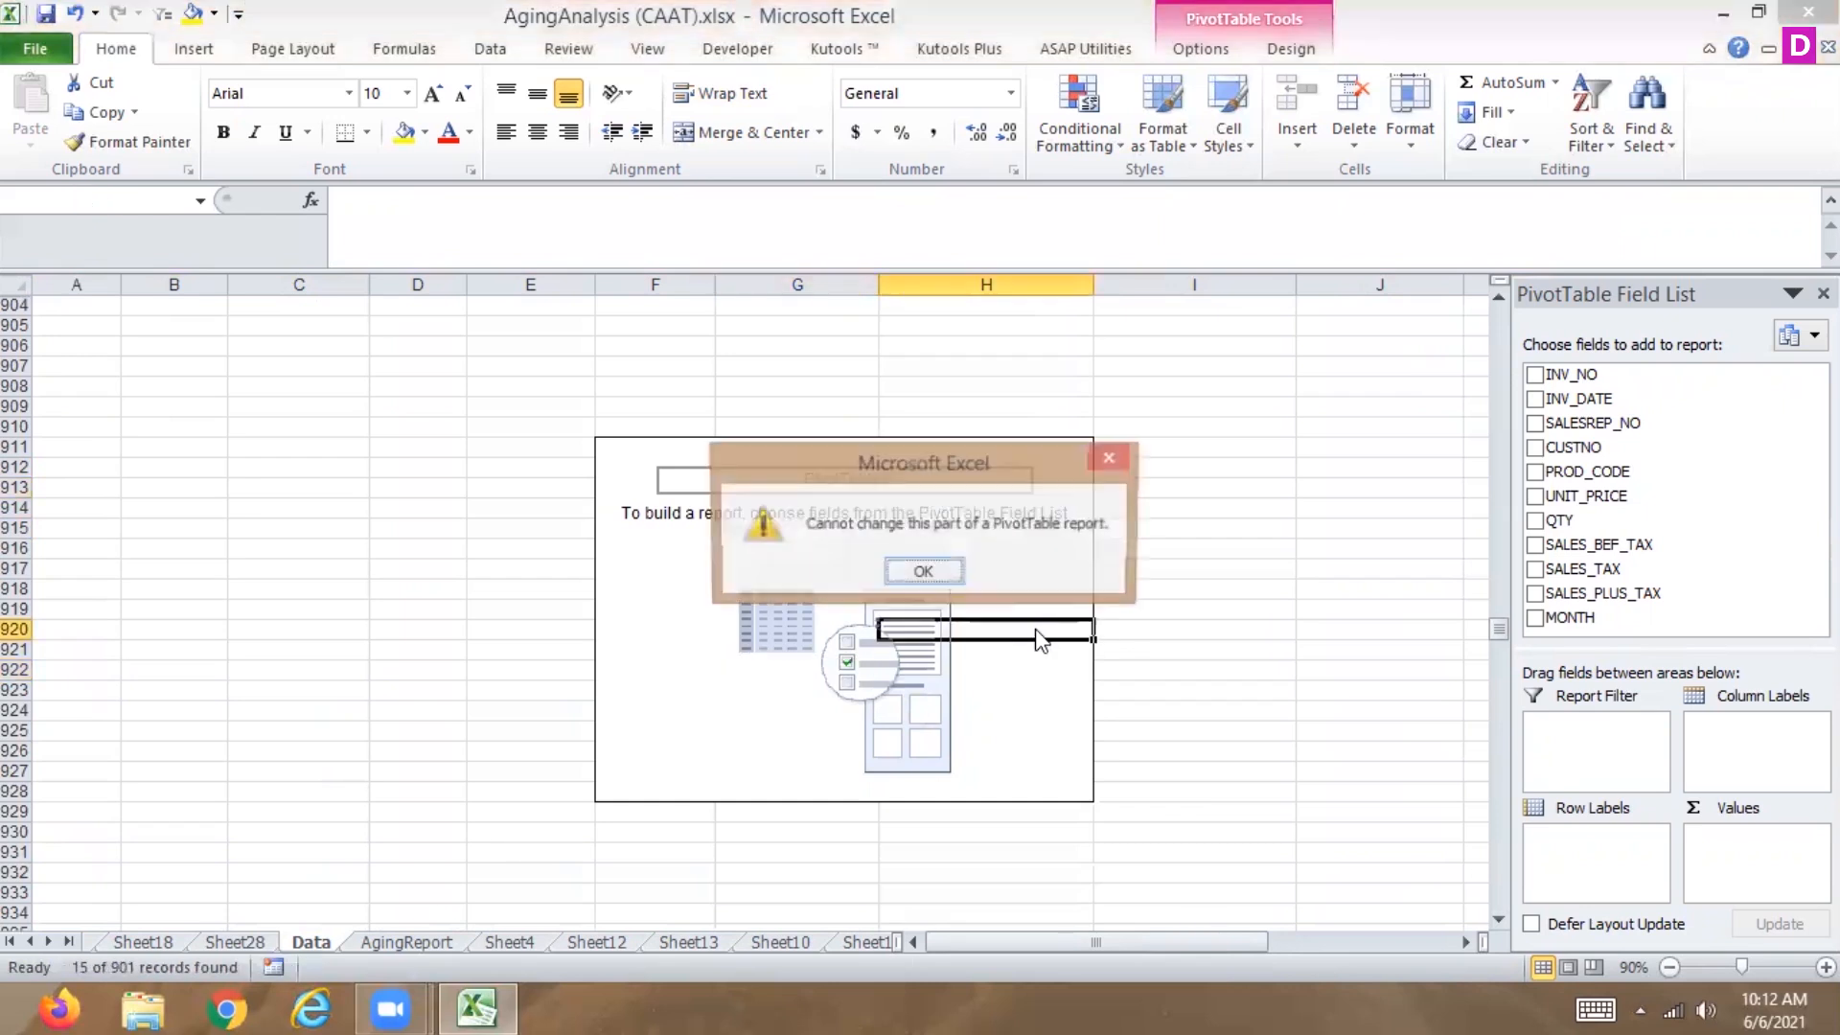
click(921, 573)
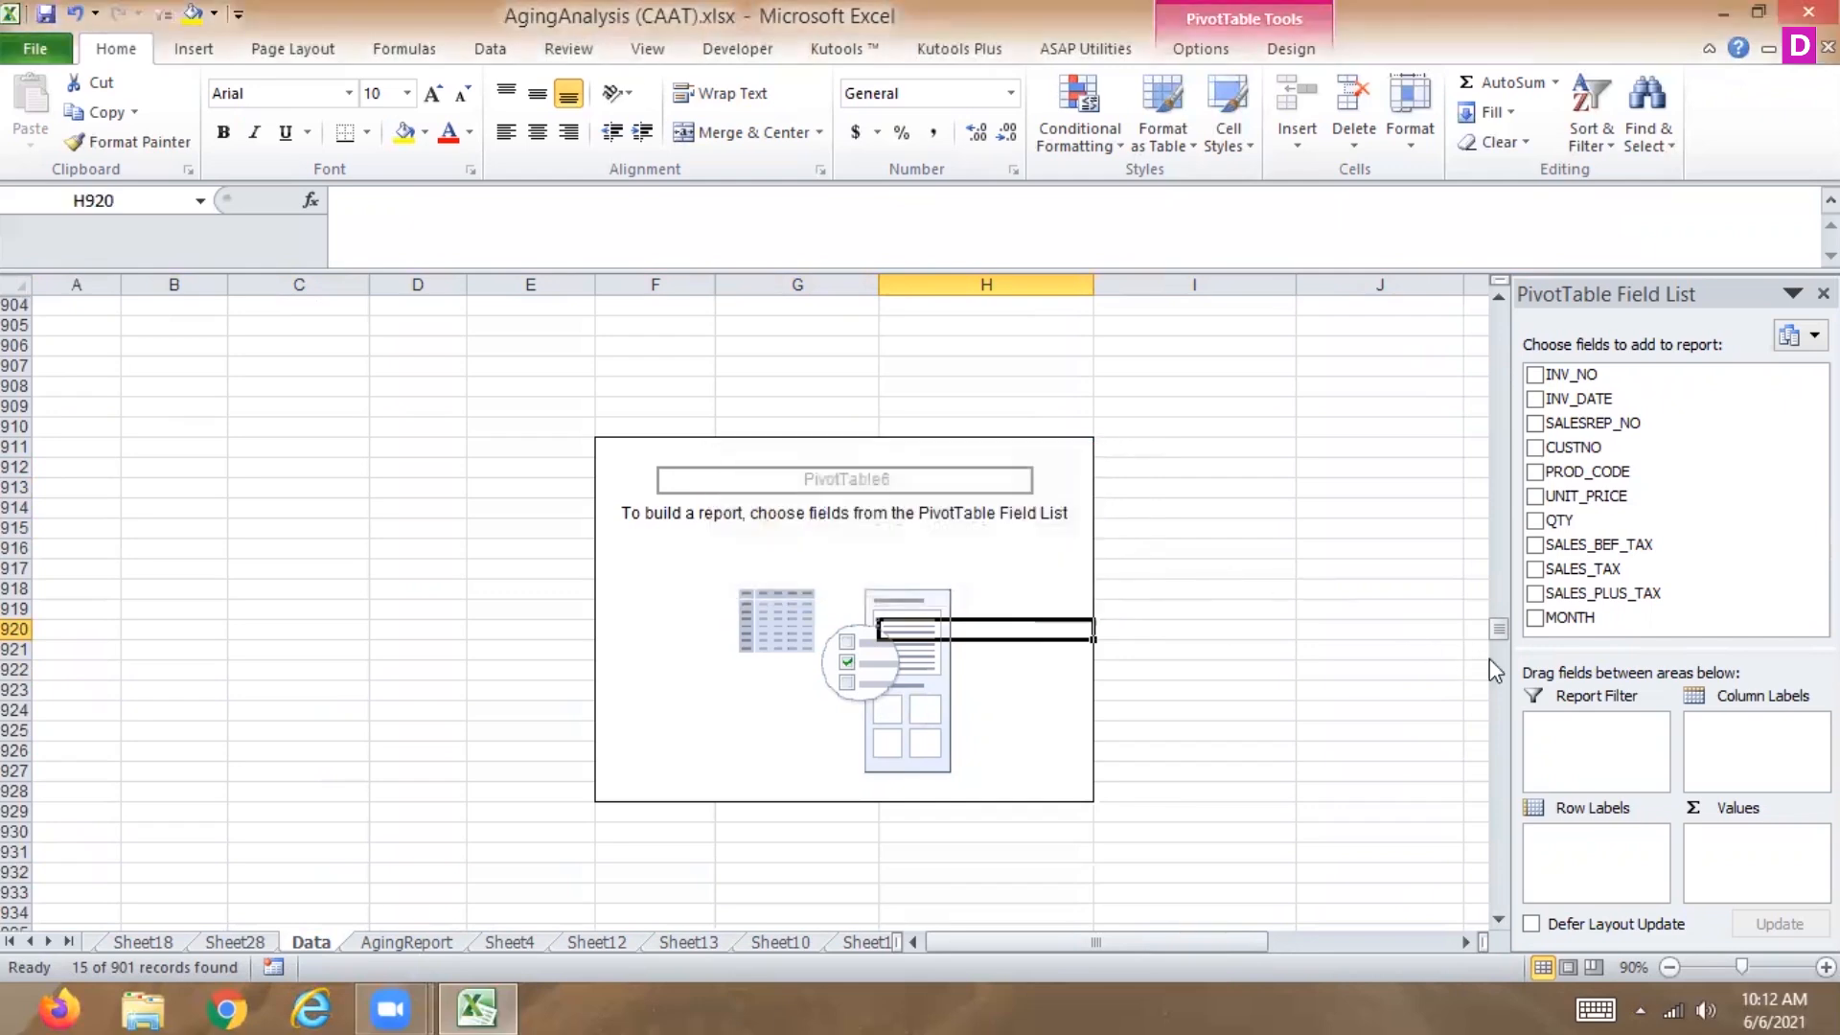
drag(1498, 628, 1499, 316)
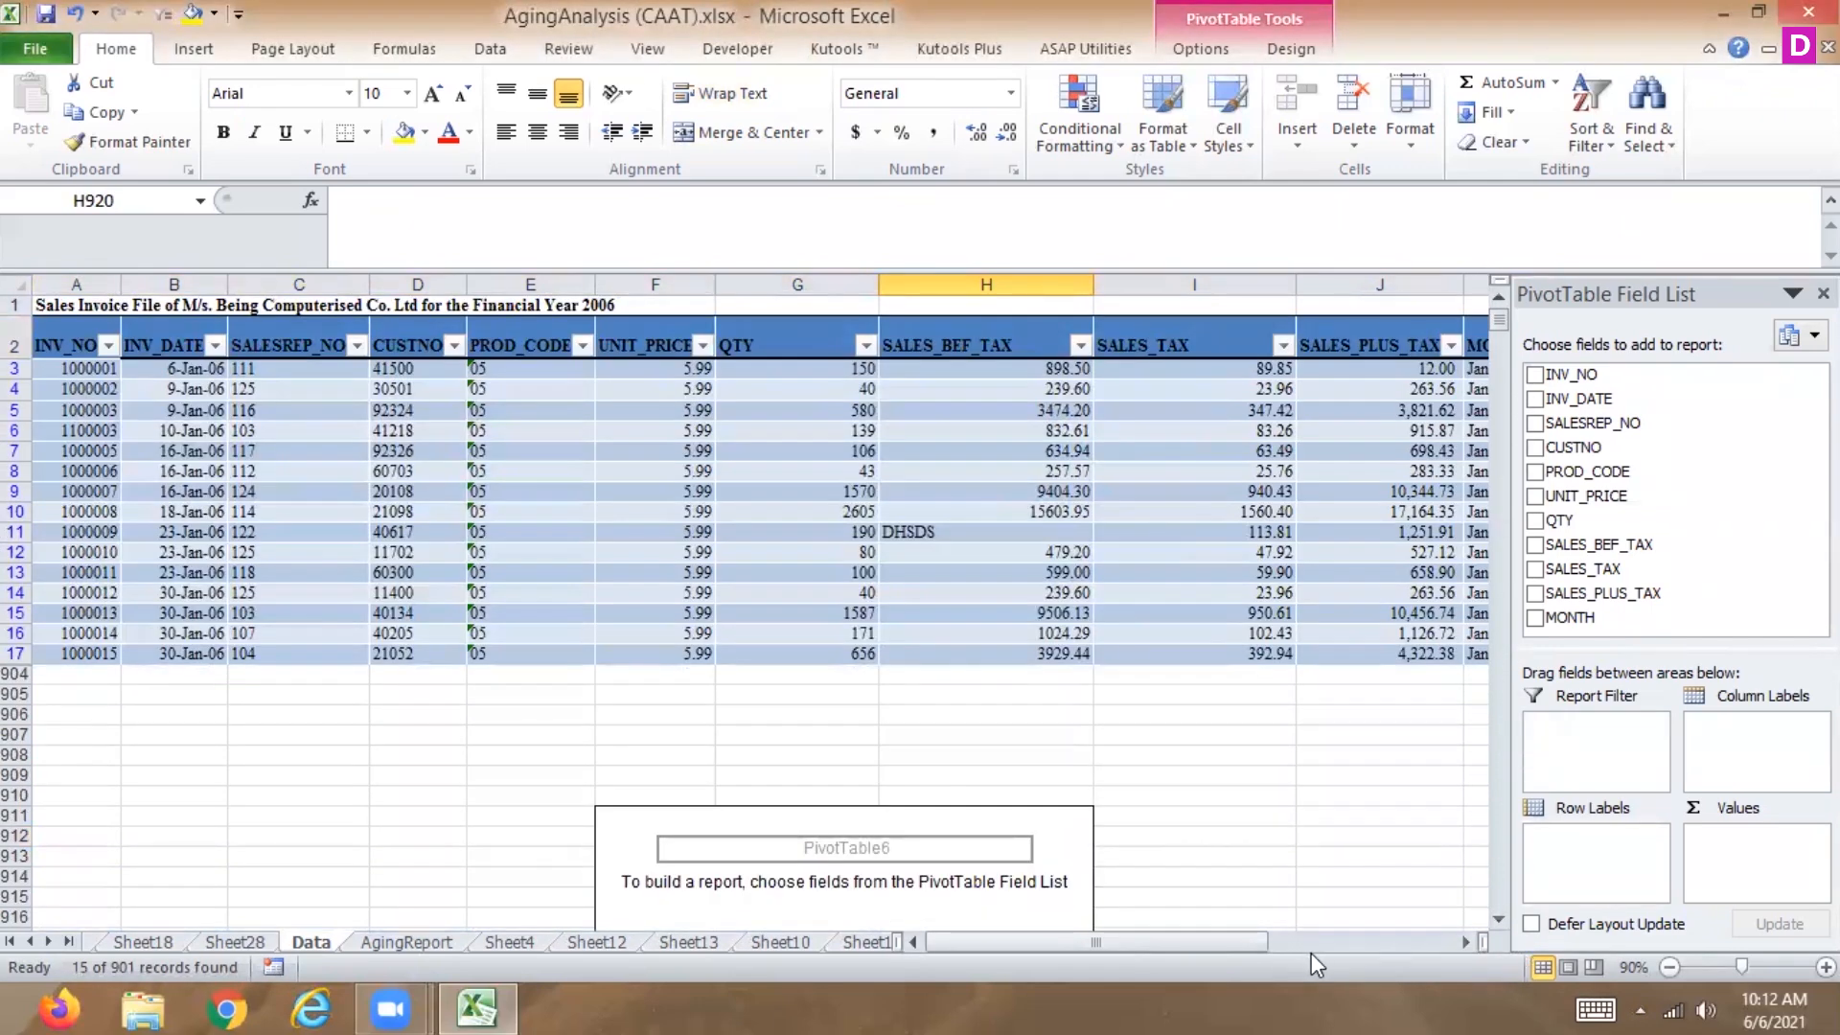
Add February to the MONTH column filter alongside January.
drag(1163, 945, 1258, 942)
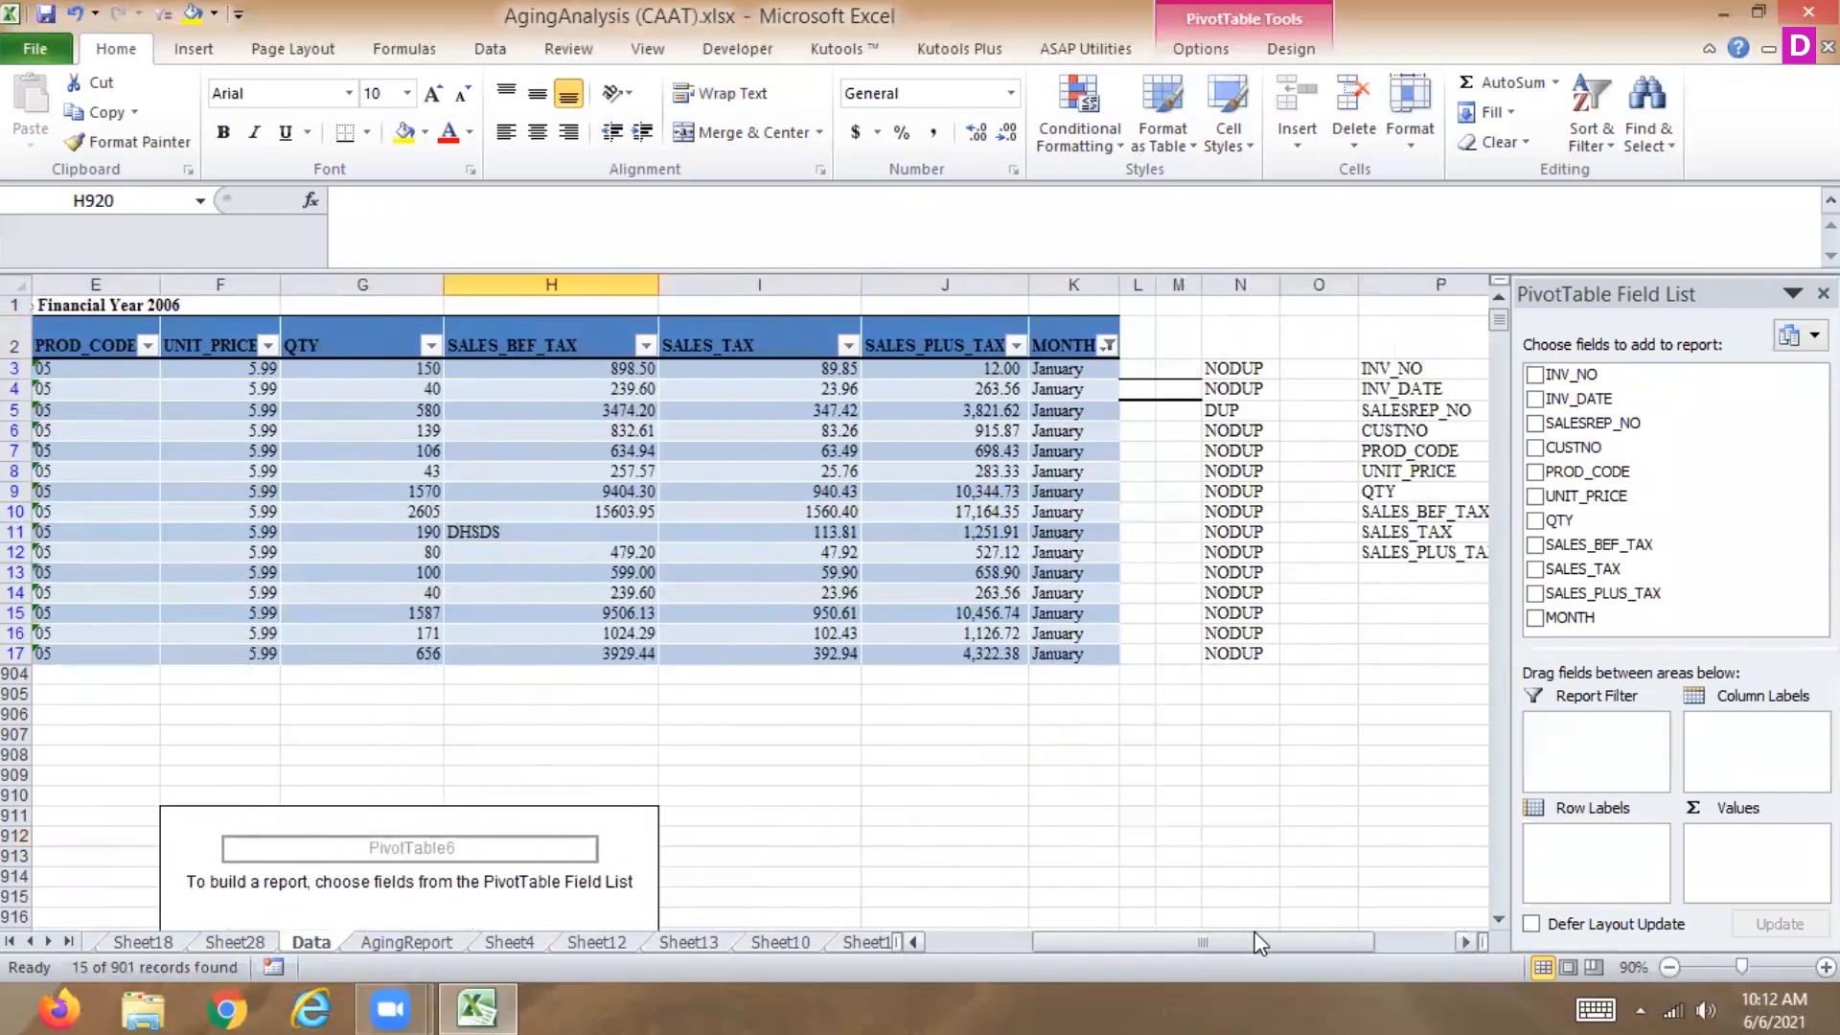
click(1106, 345)
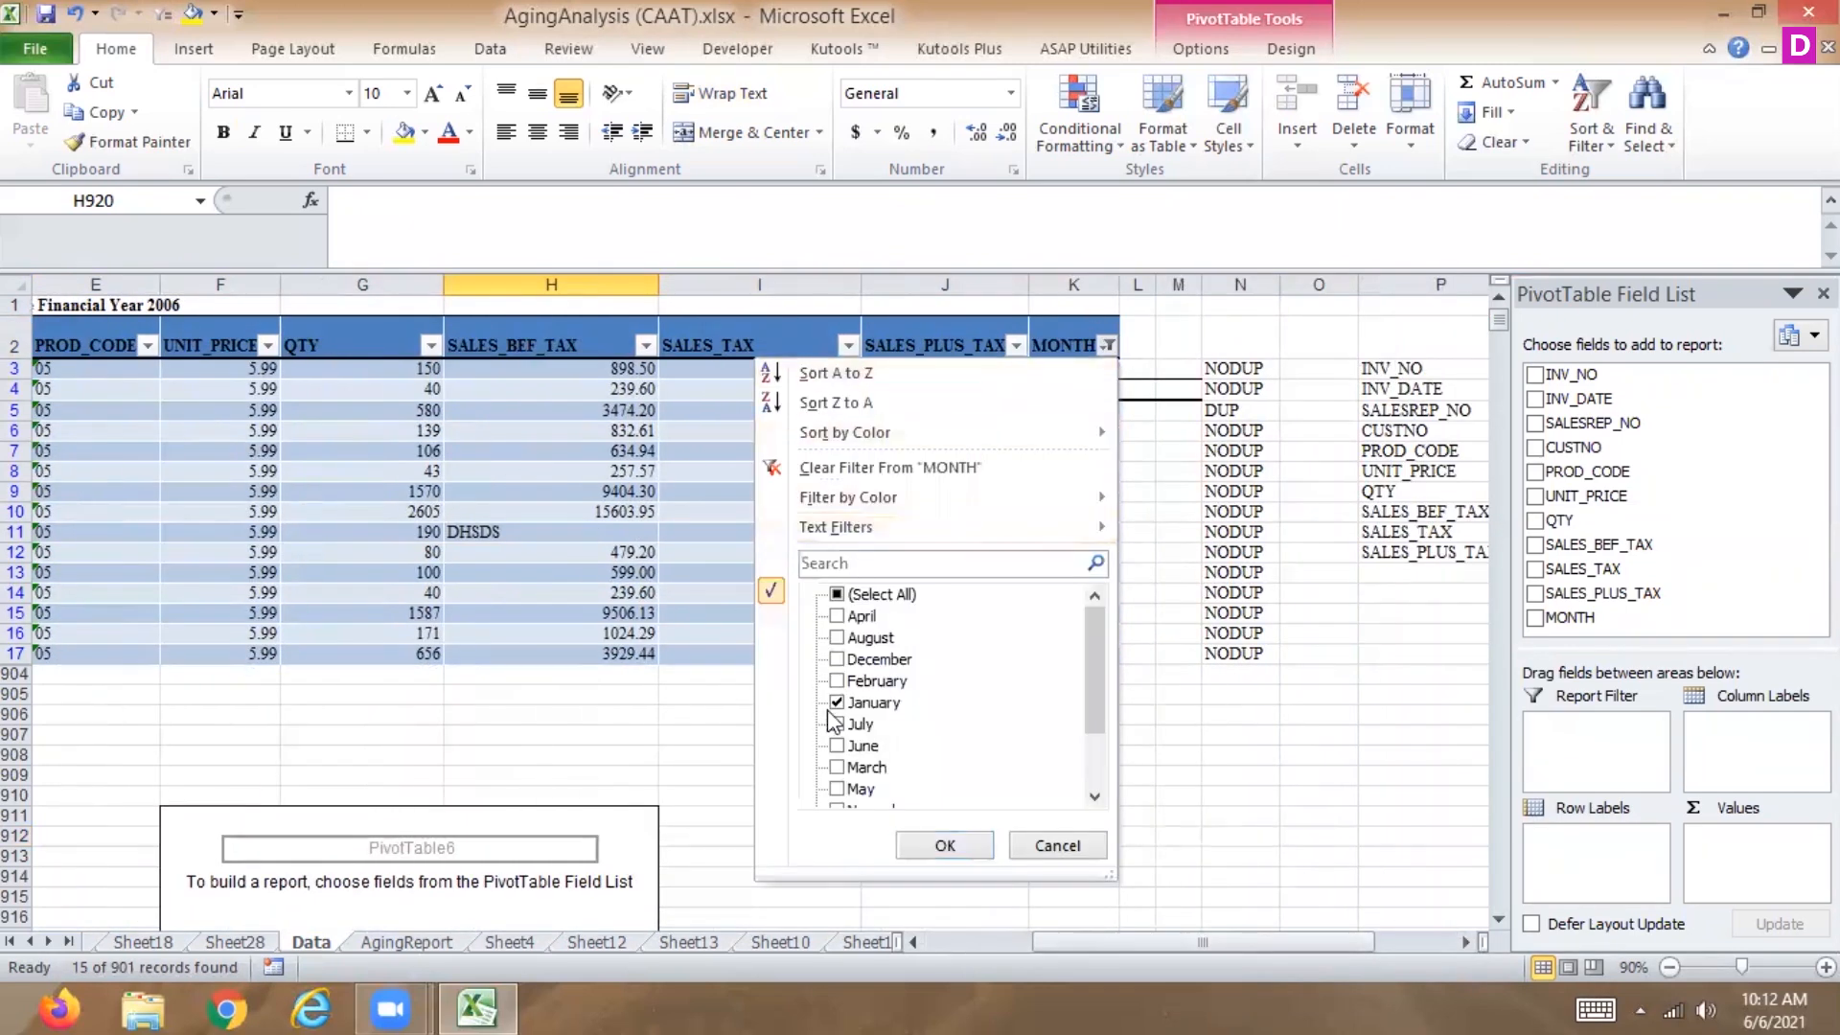
click(838, 681)
click(934, 845)
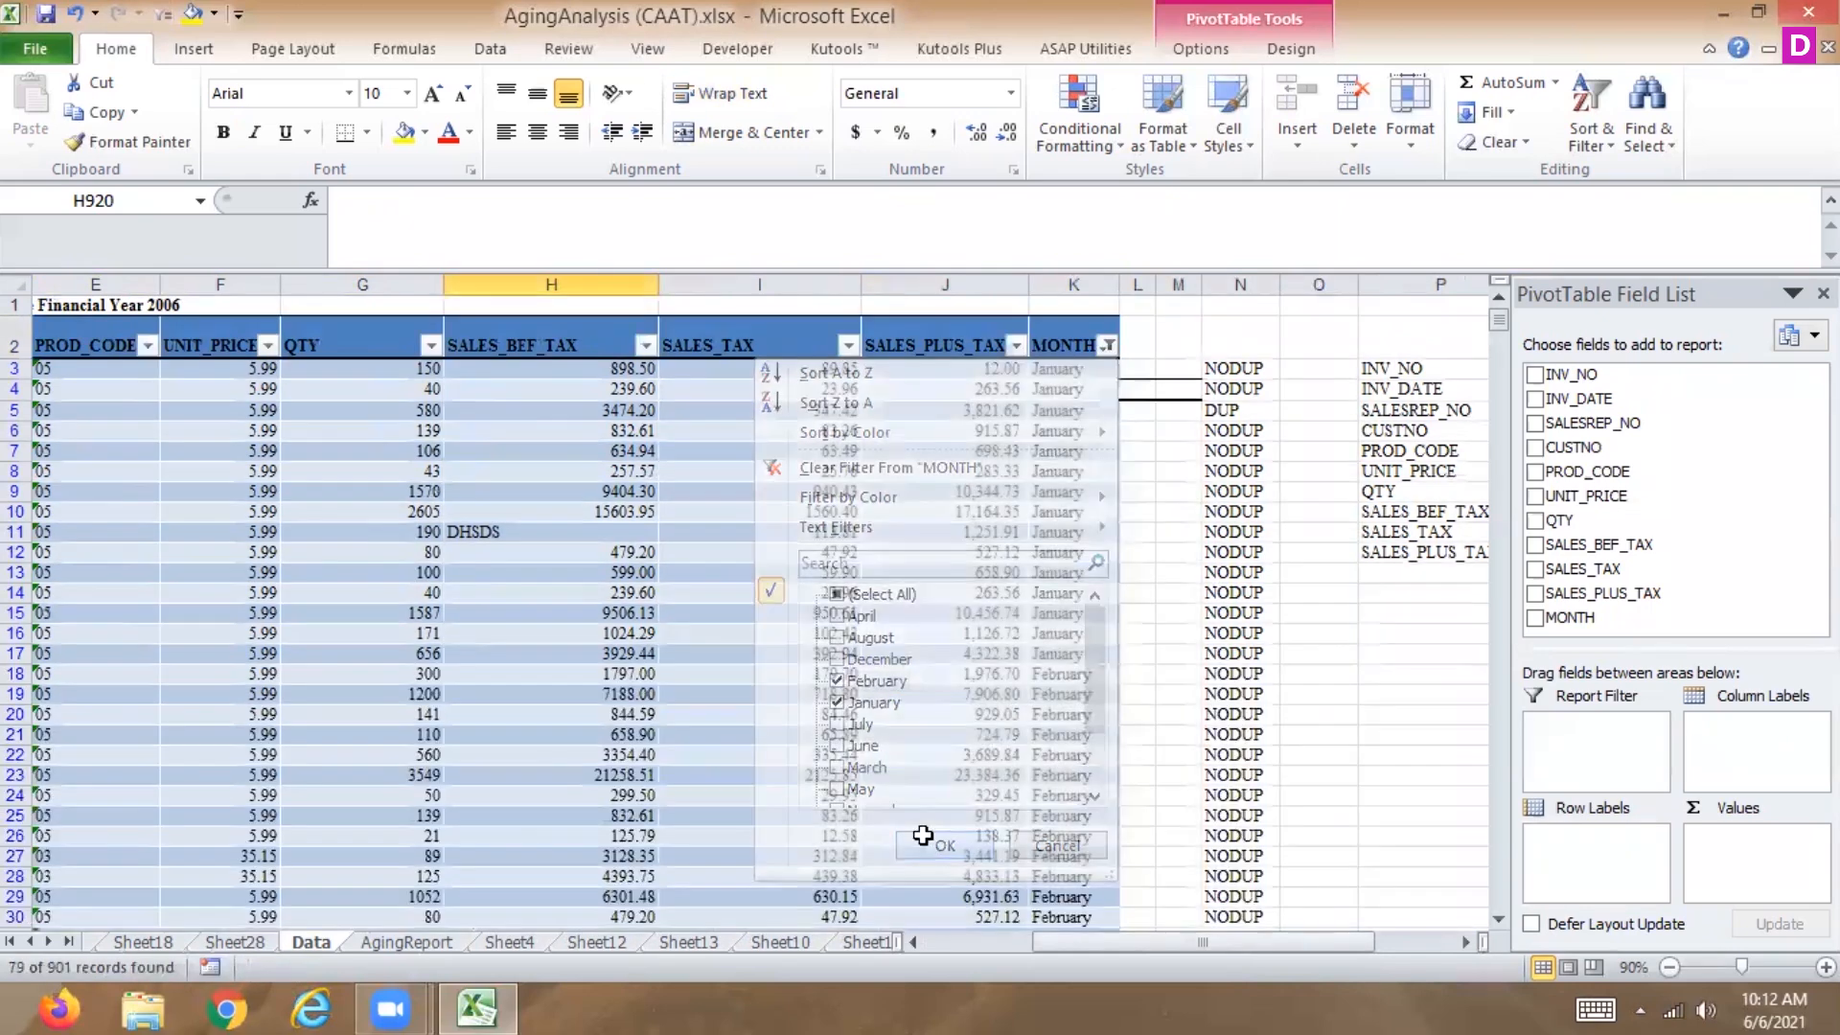
Scroll through the filtered MONTH column rows to review the January and February records.
click(1073, 410)
key(Down)
key(Down)
key(Down)
key(Down)
key(Down)
key(Down)
key(Down)
key(Down)
key(Down)
key(Down)
key(Down)
key(Down)
key(Down)
key(Down)
key(Down)
key(Down)
key(Down)
key(Down)
key(Down)
key(Down)
key(Down)
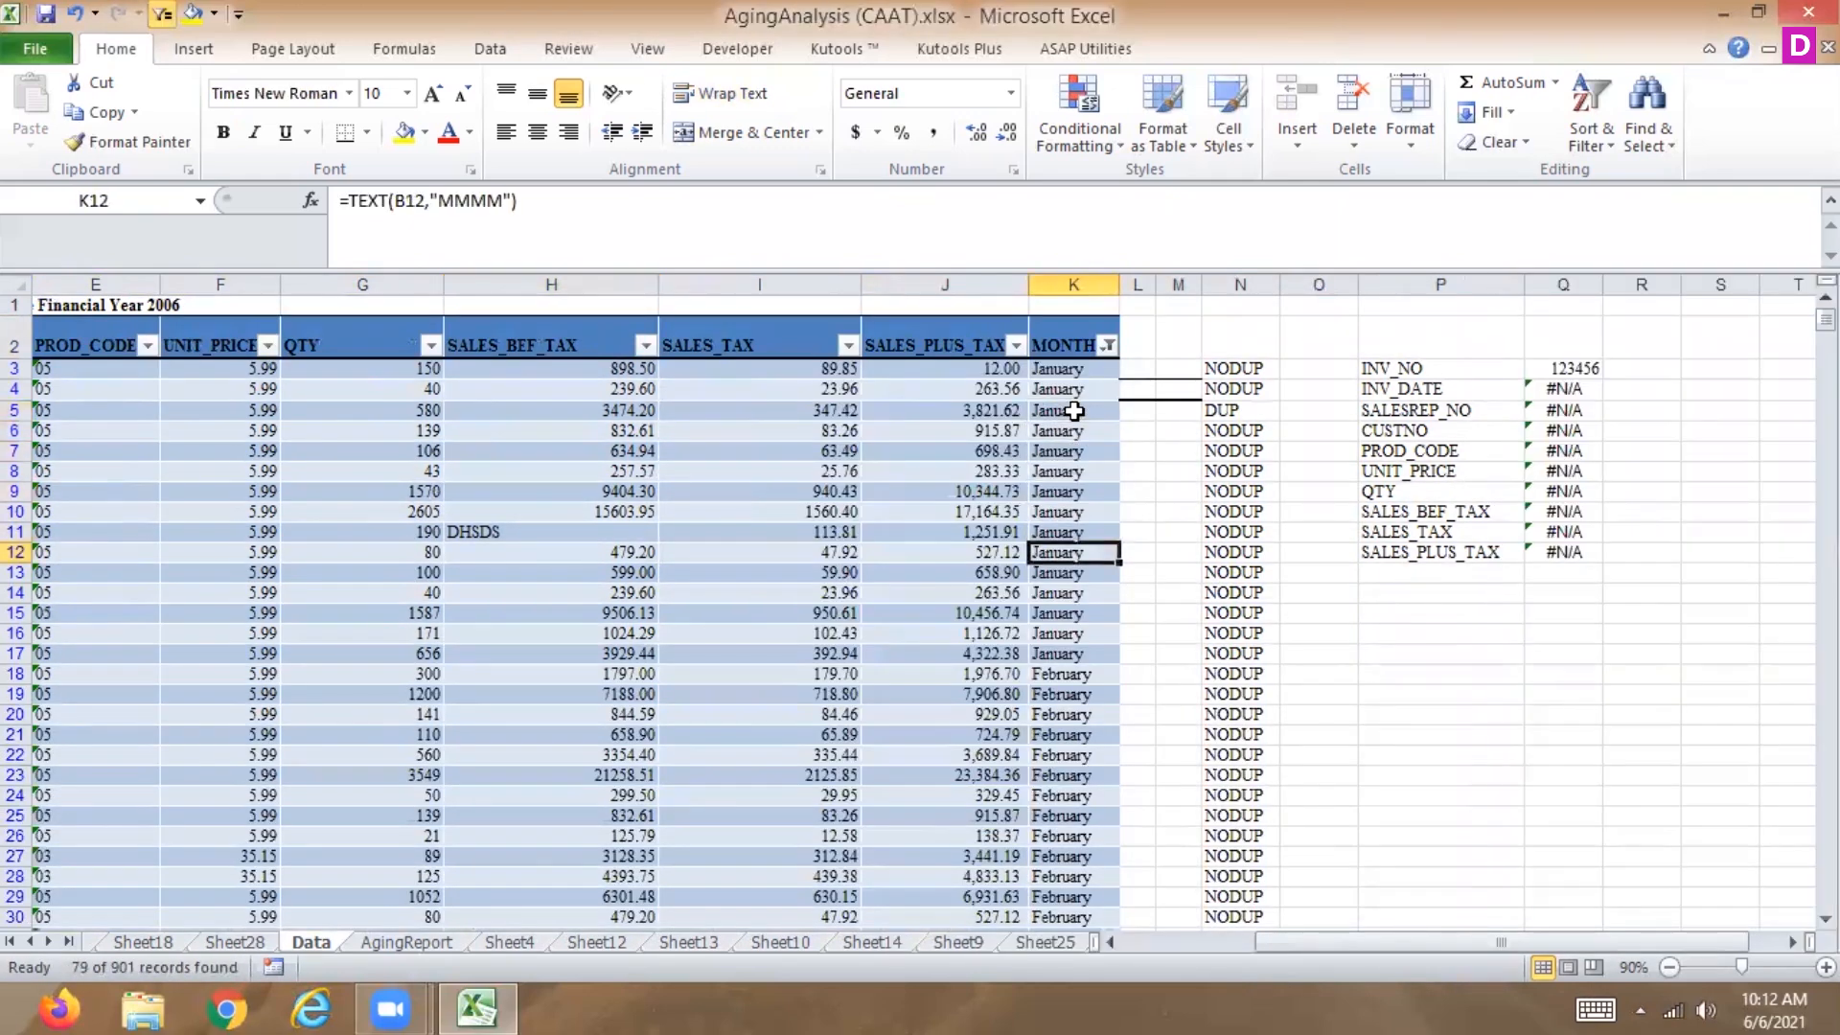
key(Down)
key(Down)
key(Down)
key(Down)
key(Down)
key(Down)
key(Down)
key(Down)
key(Down)
key(Down)
key(Down)
key(Down)
key(Down)
key(Down)
key(Down)
key(Down)
key(Down)
key(Down)
key(Down)
key(Down)
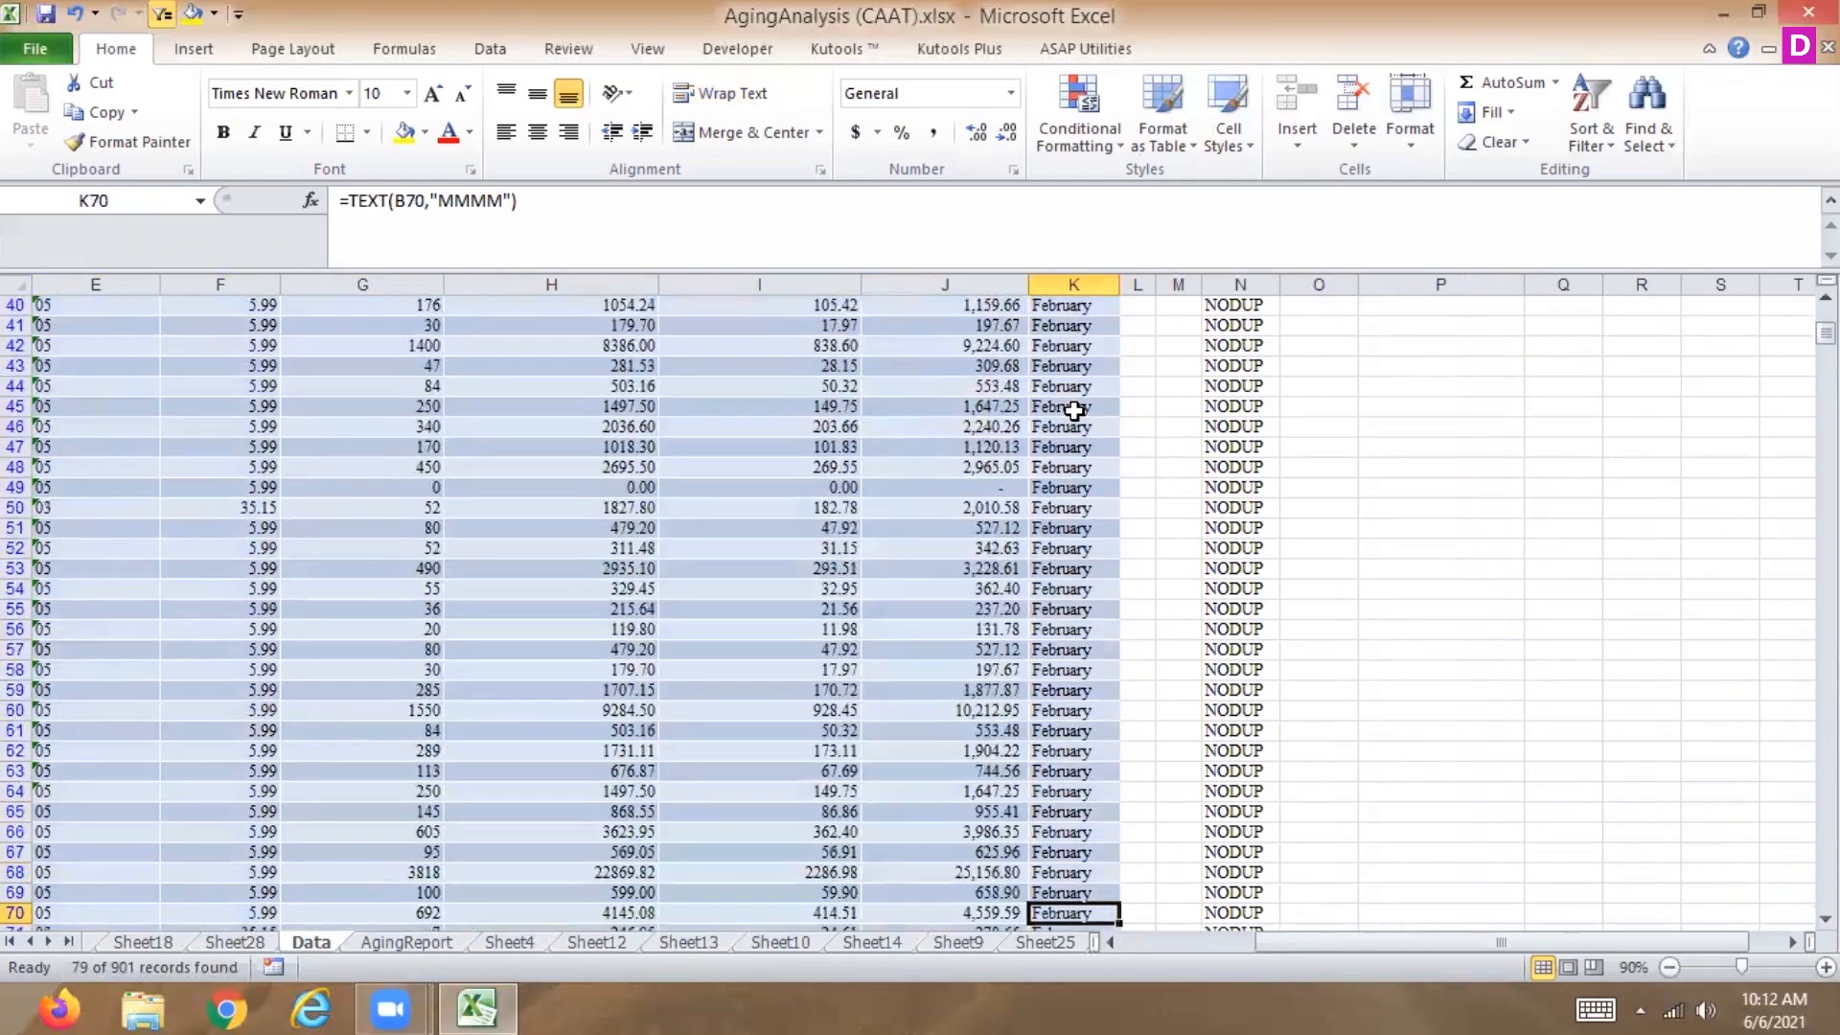
key(Up)
key(Up)
key(Up)
key(Up)
key(Up)
key(Up)
key(Up)
key(Up)
key(Up)
key(Up)
key(Up)
key(Up)
key(Up)
key(Up)
key(Up)
key(Up)
key(Up)
key(Up)
key(Up)
key(Up)
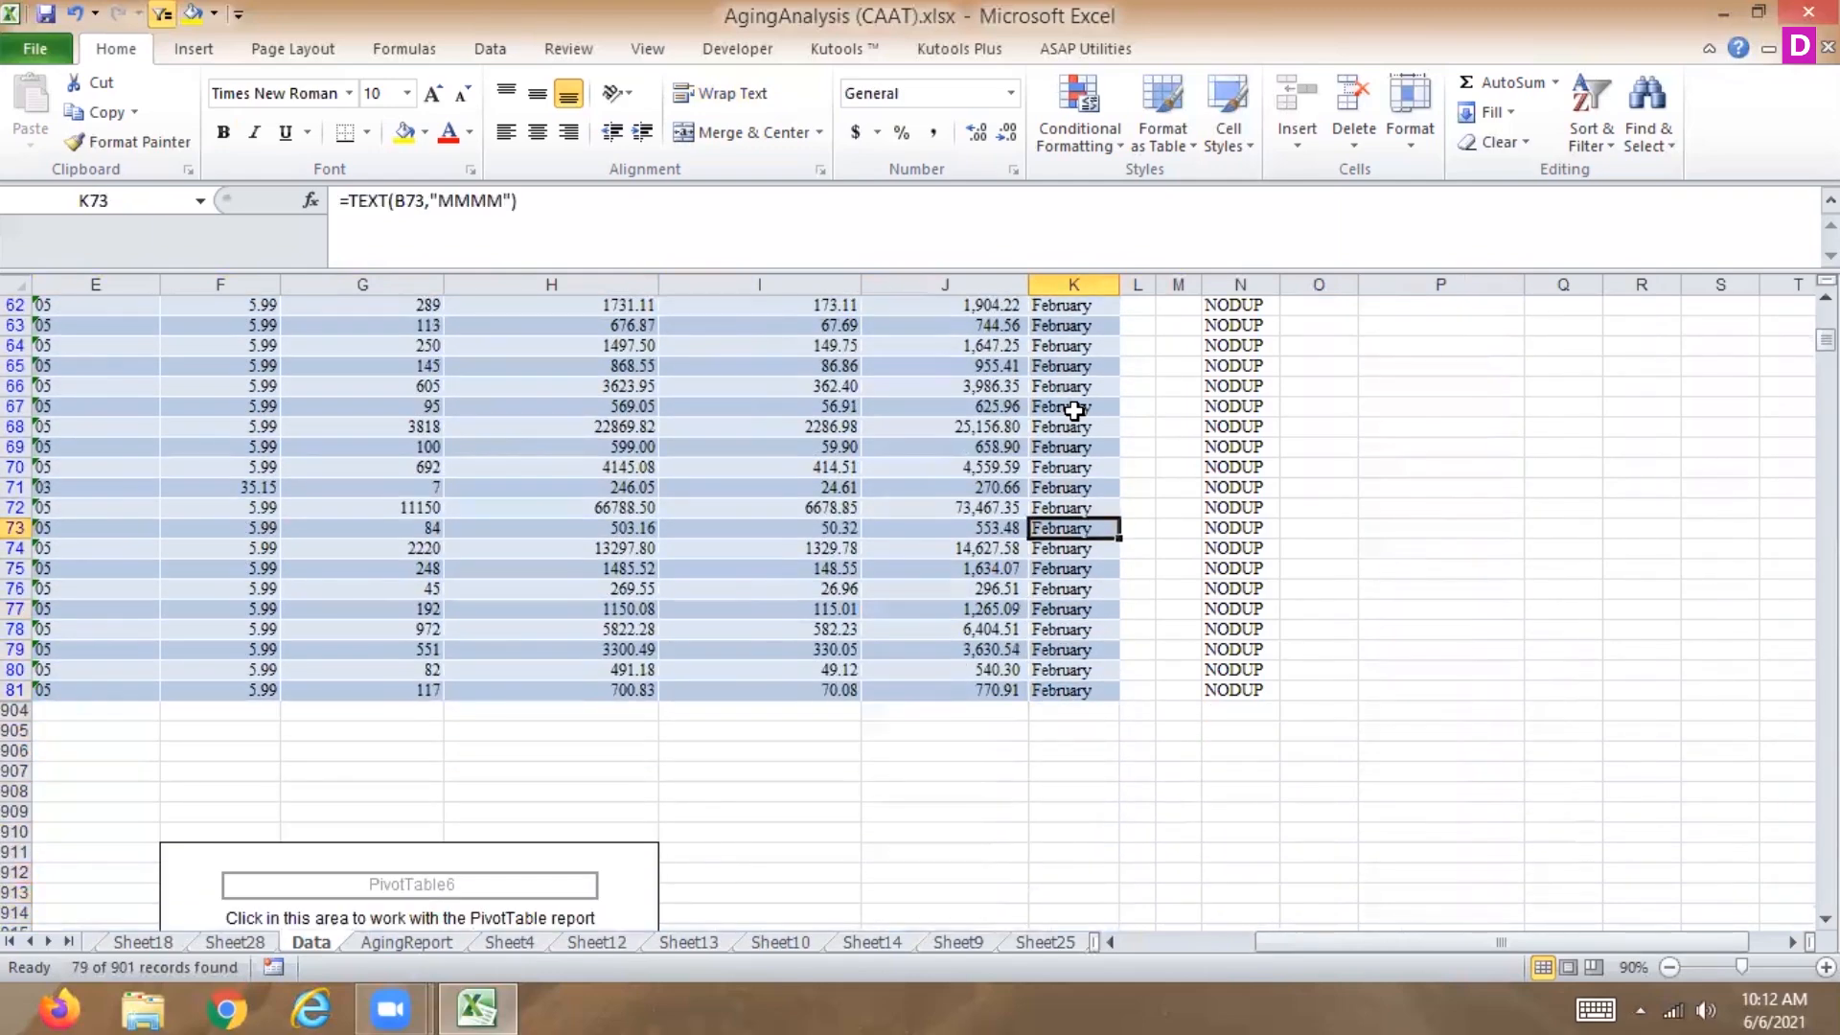
key(Up)
key(Up)
key(Up)
key(Up)
key(Up)
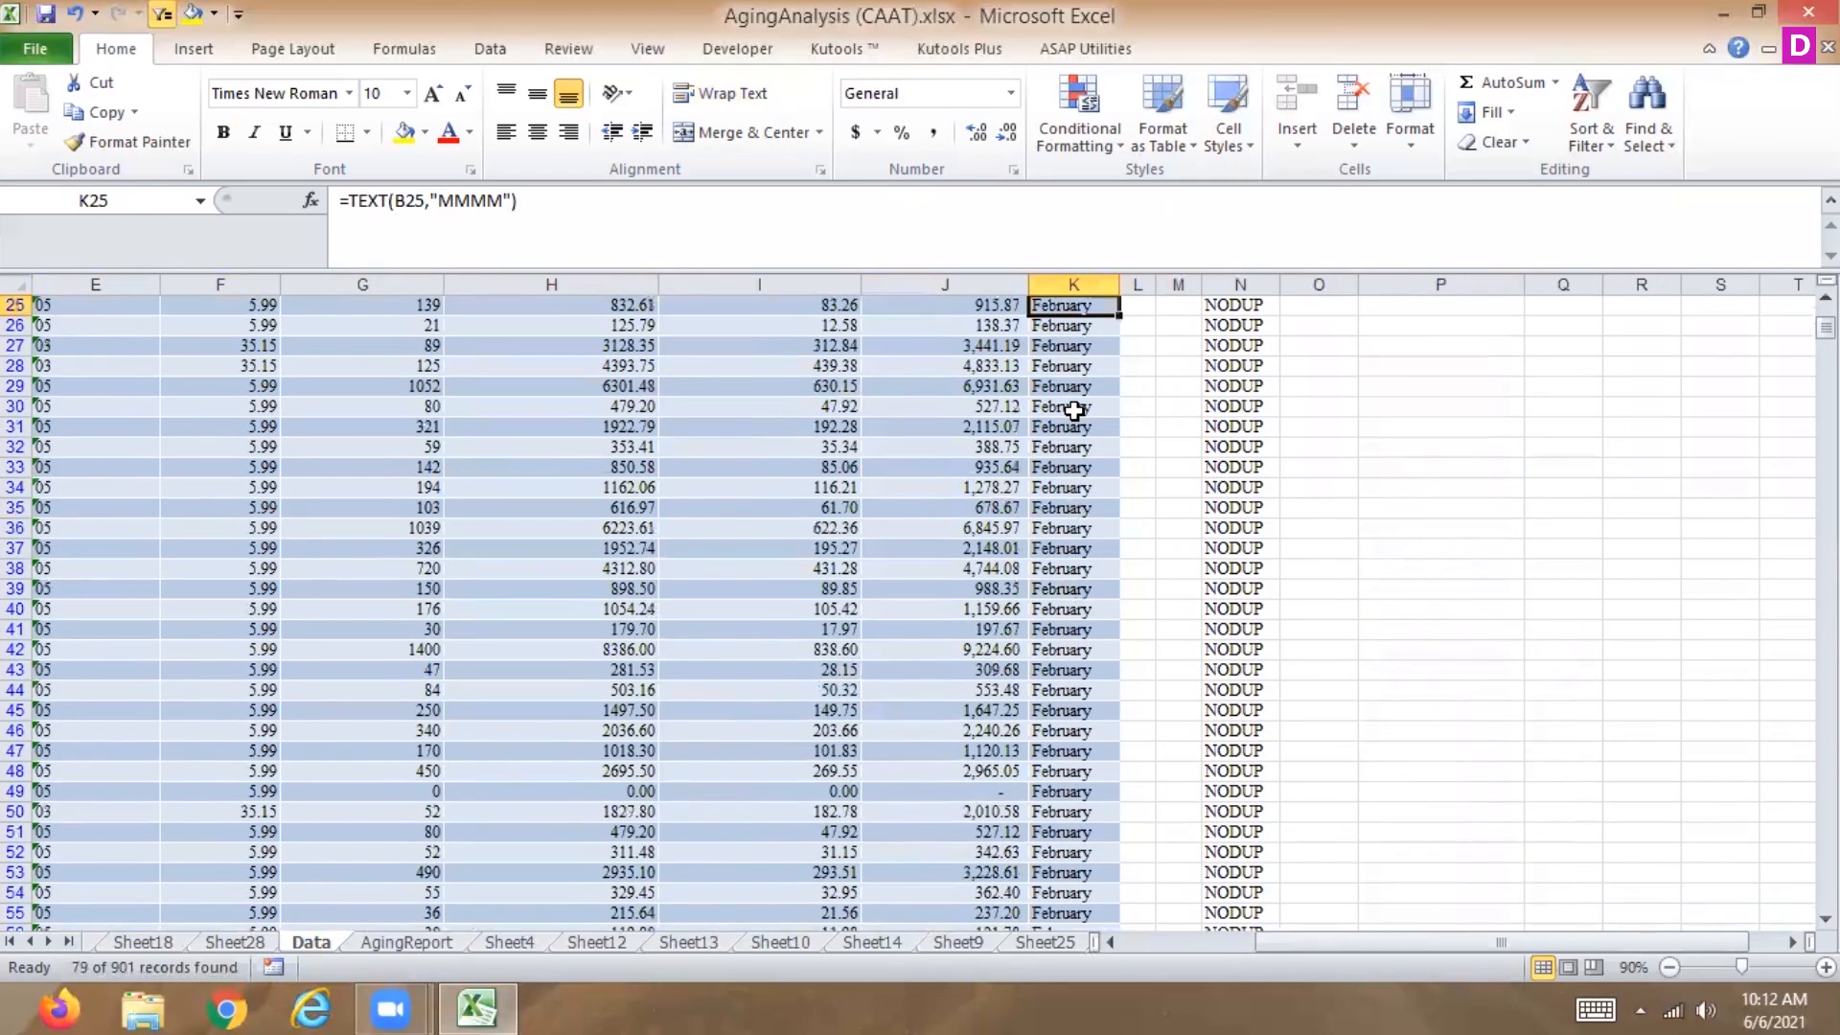
key(Up)
key(Up)
key(Up)
key(Up)
key(Up)
key(Up)
key(Up)
key(Up)
key(Up)
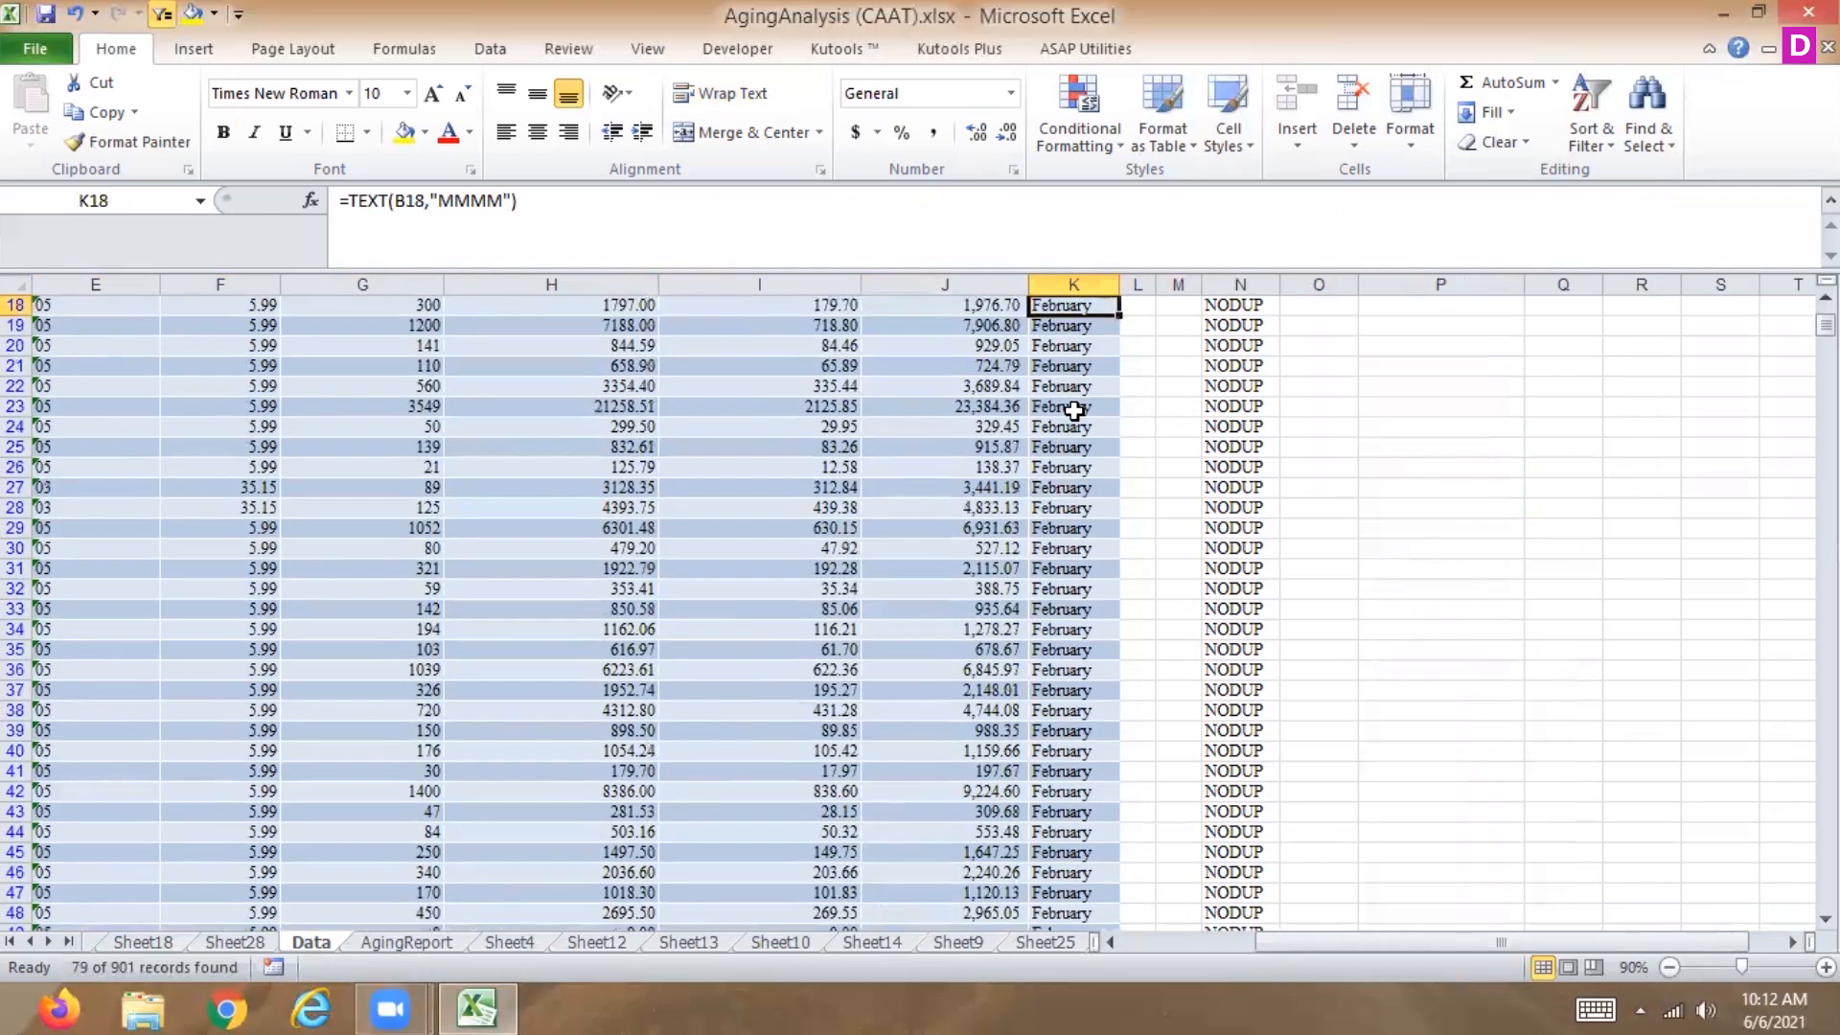
key(Up)
key(Up)
key(Up)
key(Up)
key(Up)
key(Up)
key(Up)
key(Up)
key(Up)
key(Up)
key(Up)
key(Up)
key(Up)
key(Up)
key(Up)
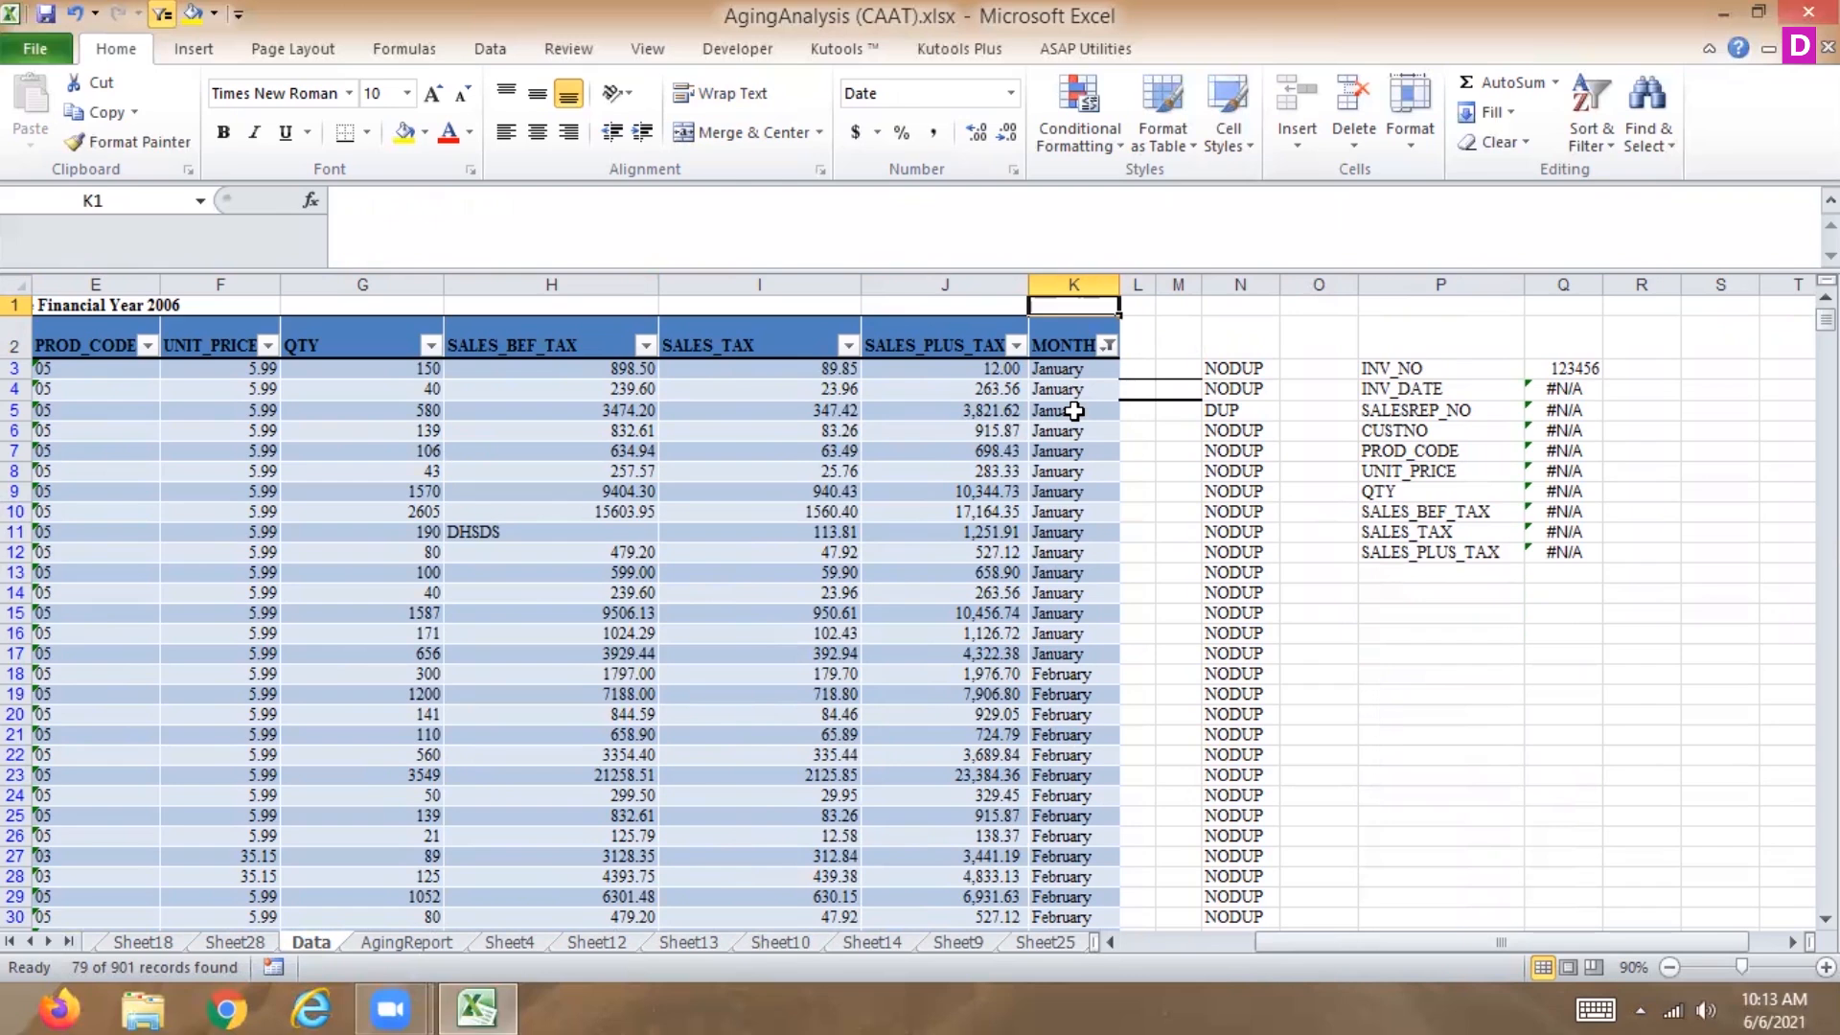
Start a Between date filter on INV_DATE, setting the first condition to 'is after' and keeping 'is before or equal to'.
key(Left)
key(Left)
key(Left)
key(Left)
key(Left)
key(Left)
key(Left)
key(Left)
key(Left)
key(Left)
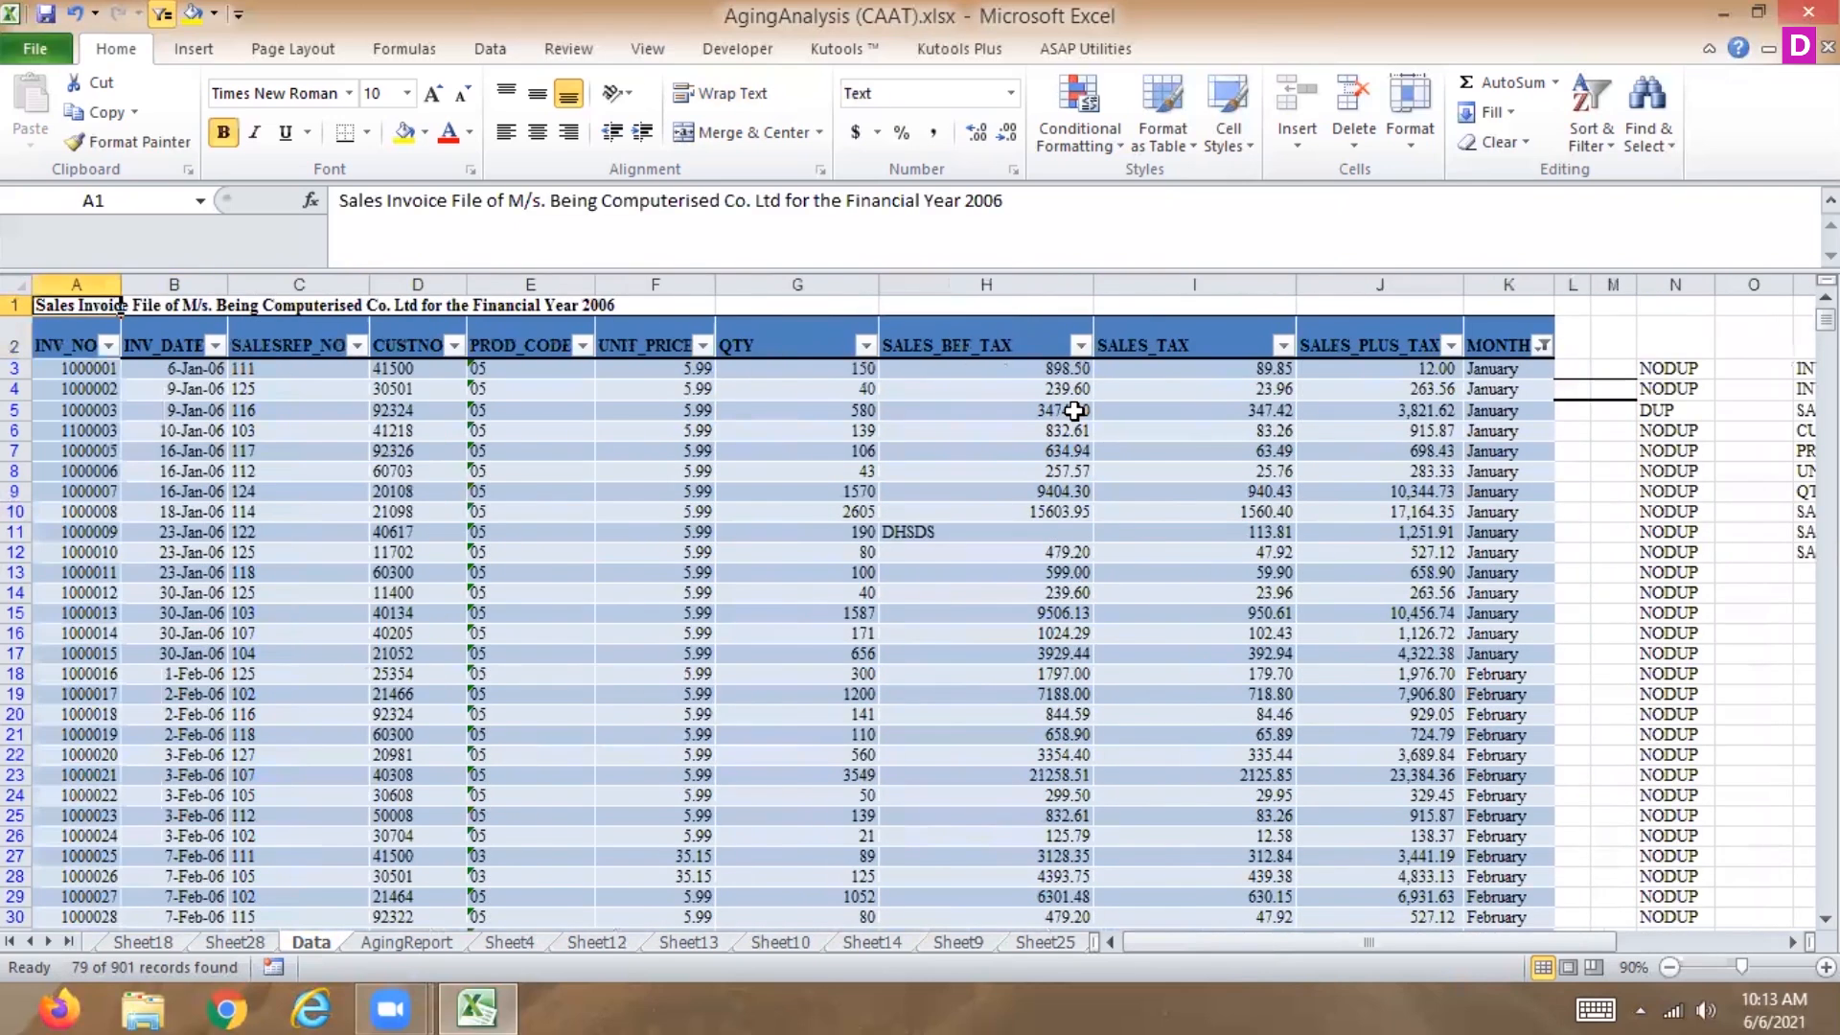
key(Down)
key(Right)
key(Right)
key(Left)
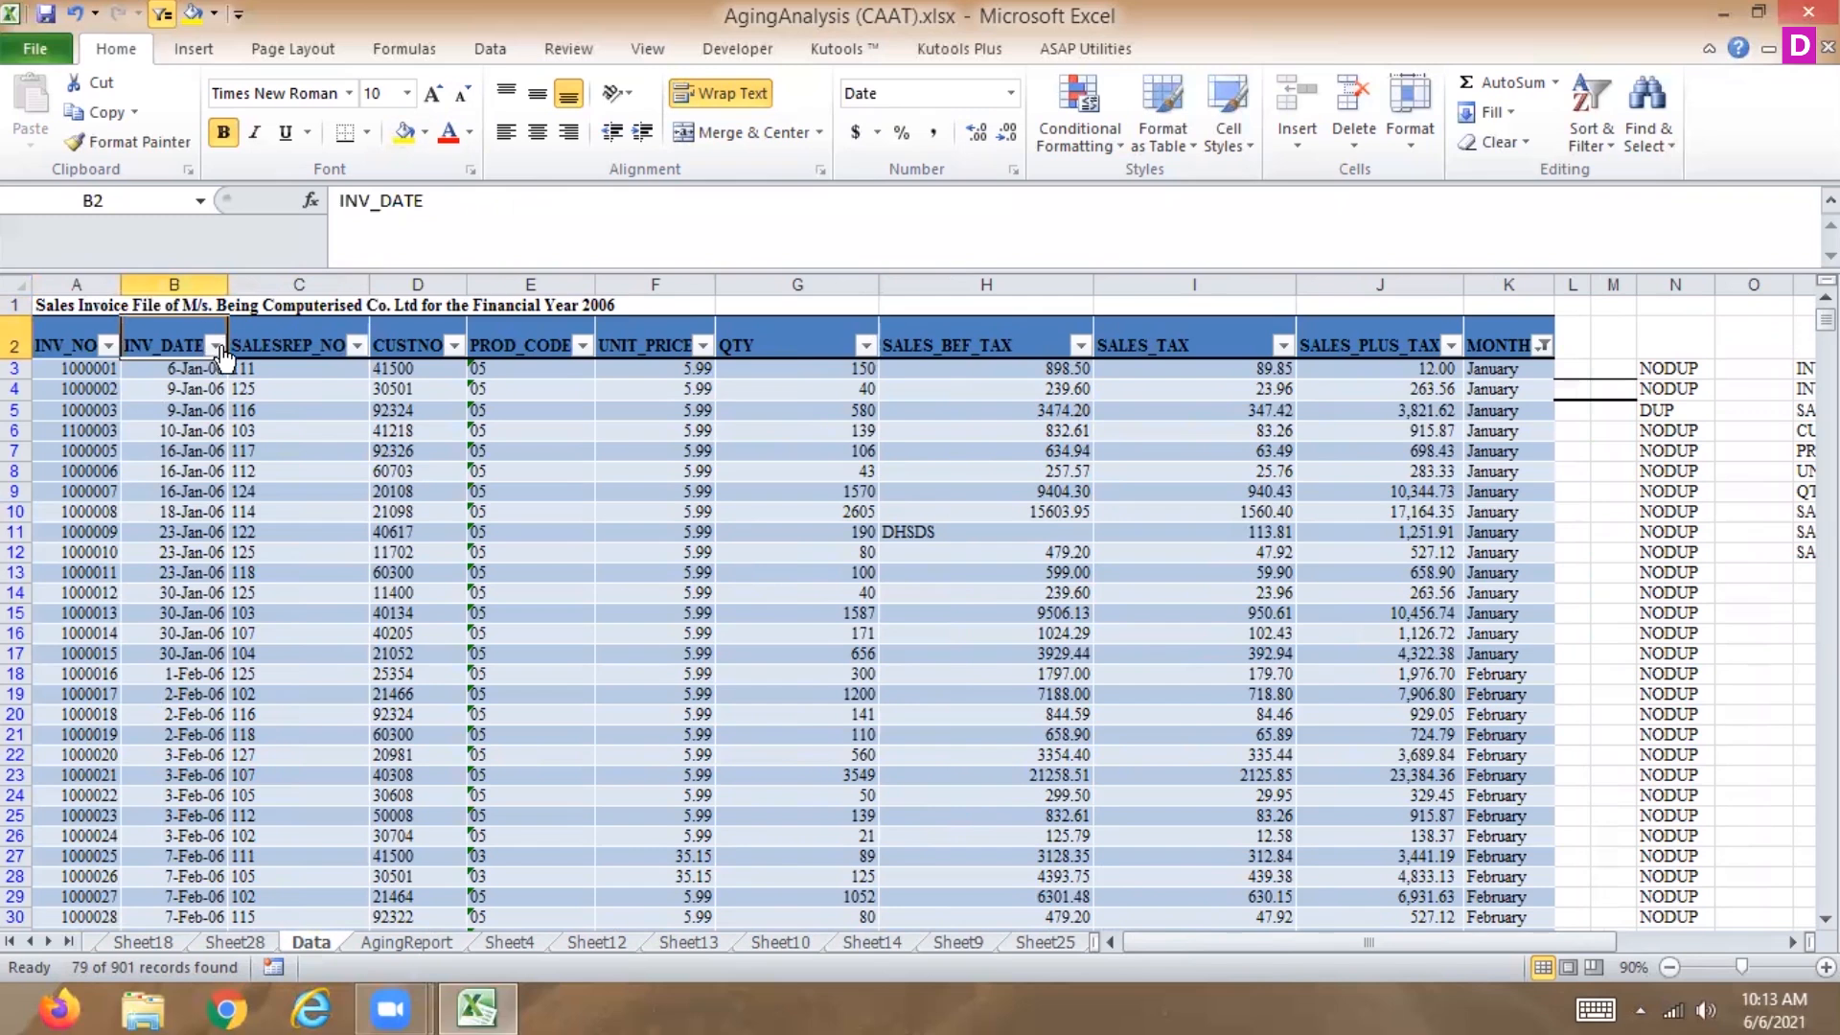
click(216, 346)
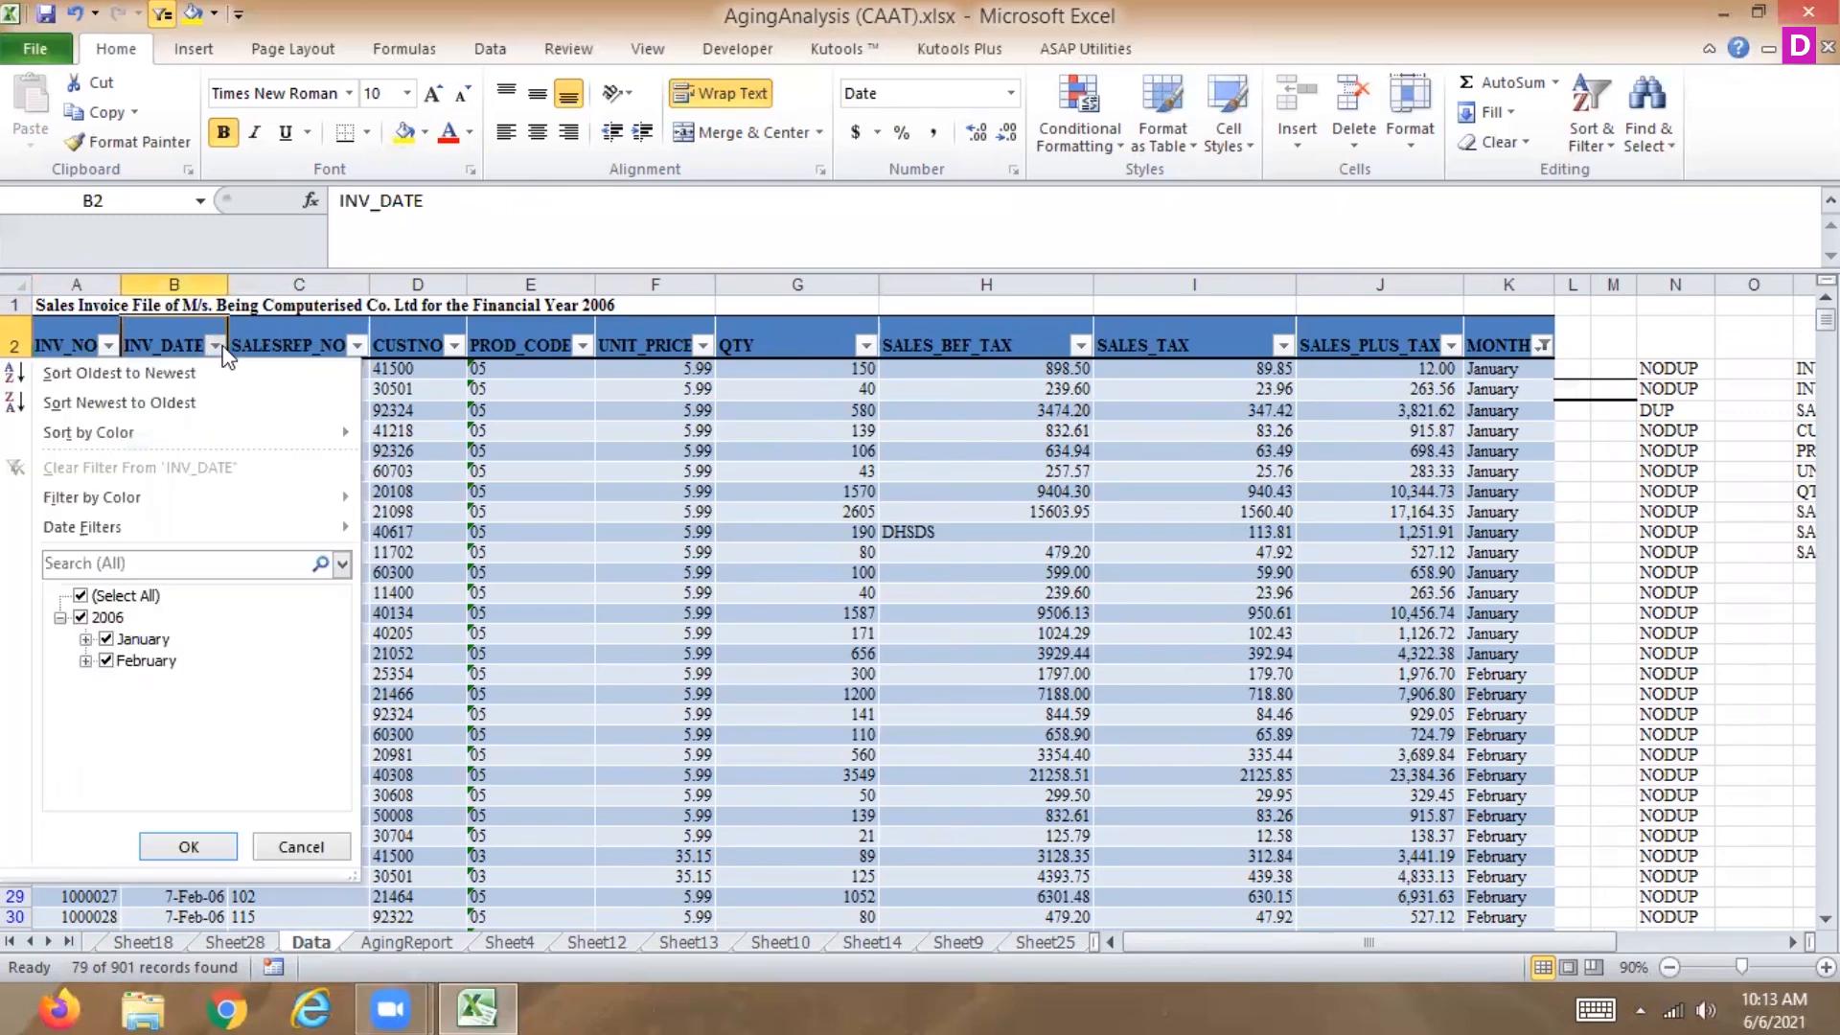
mouse_move(228, 540)
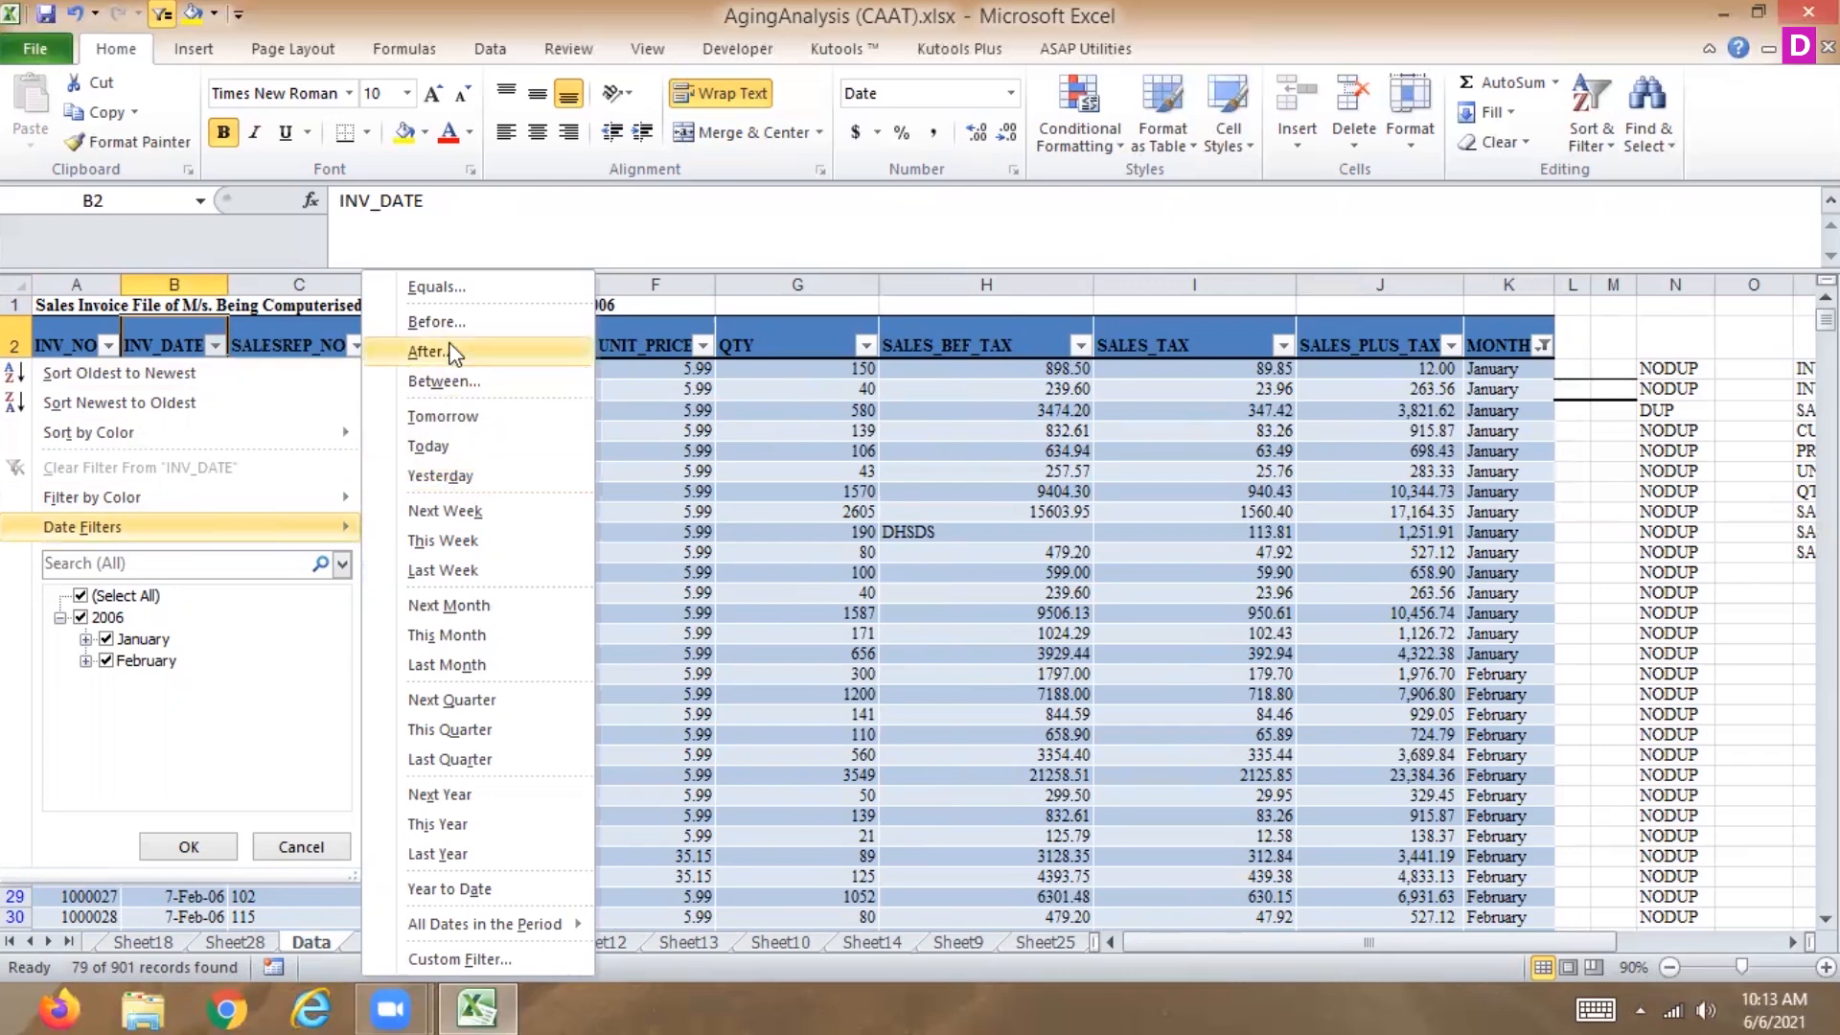
click(469, 383)
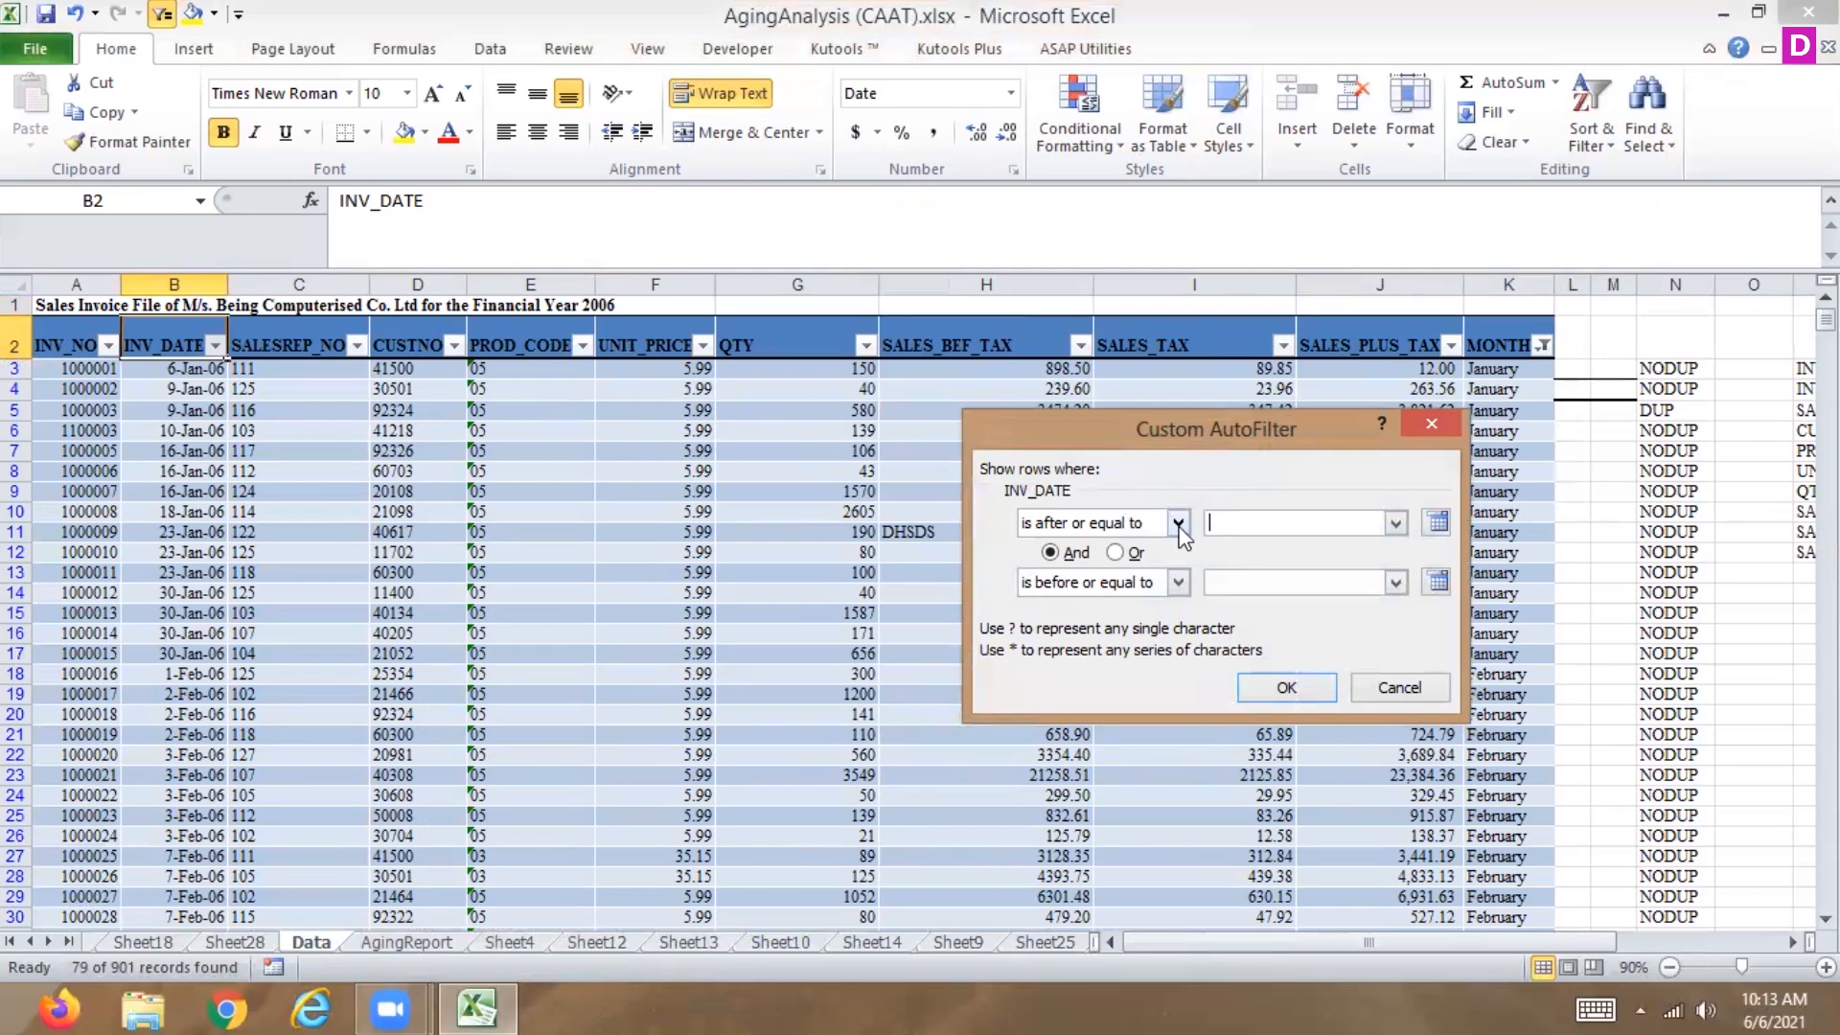
click(1178, 523)
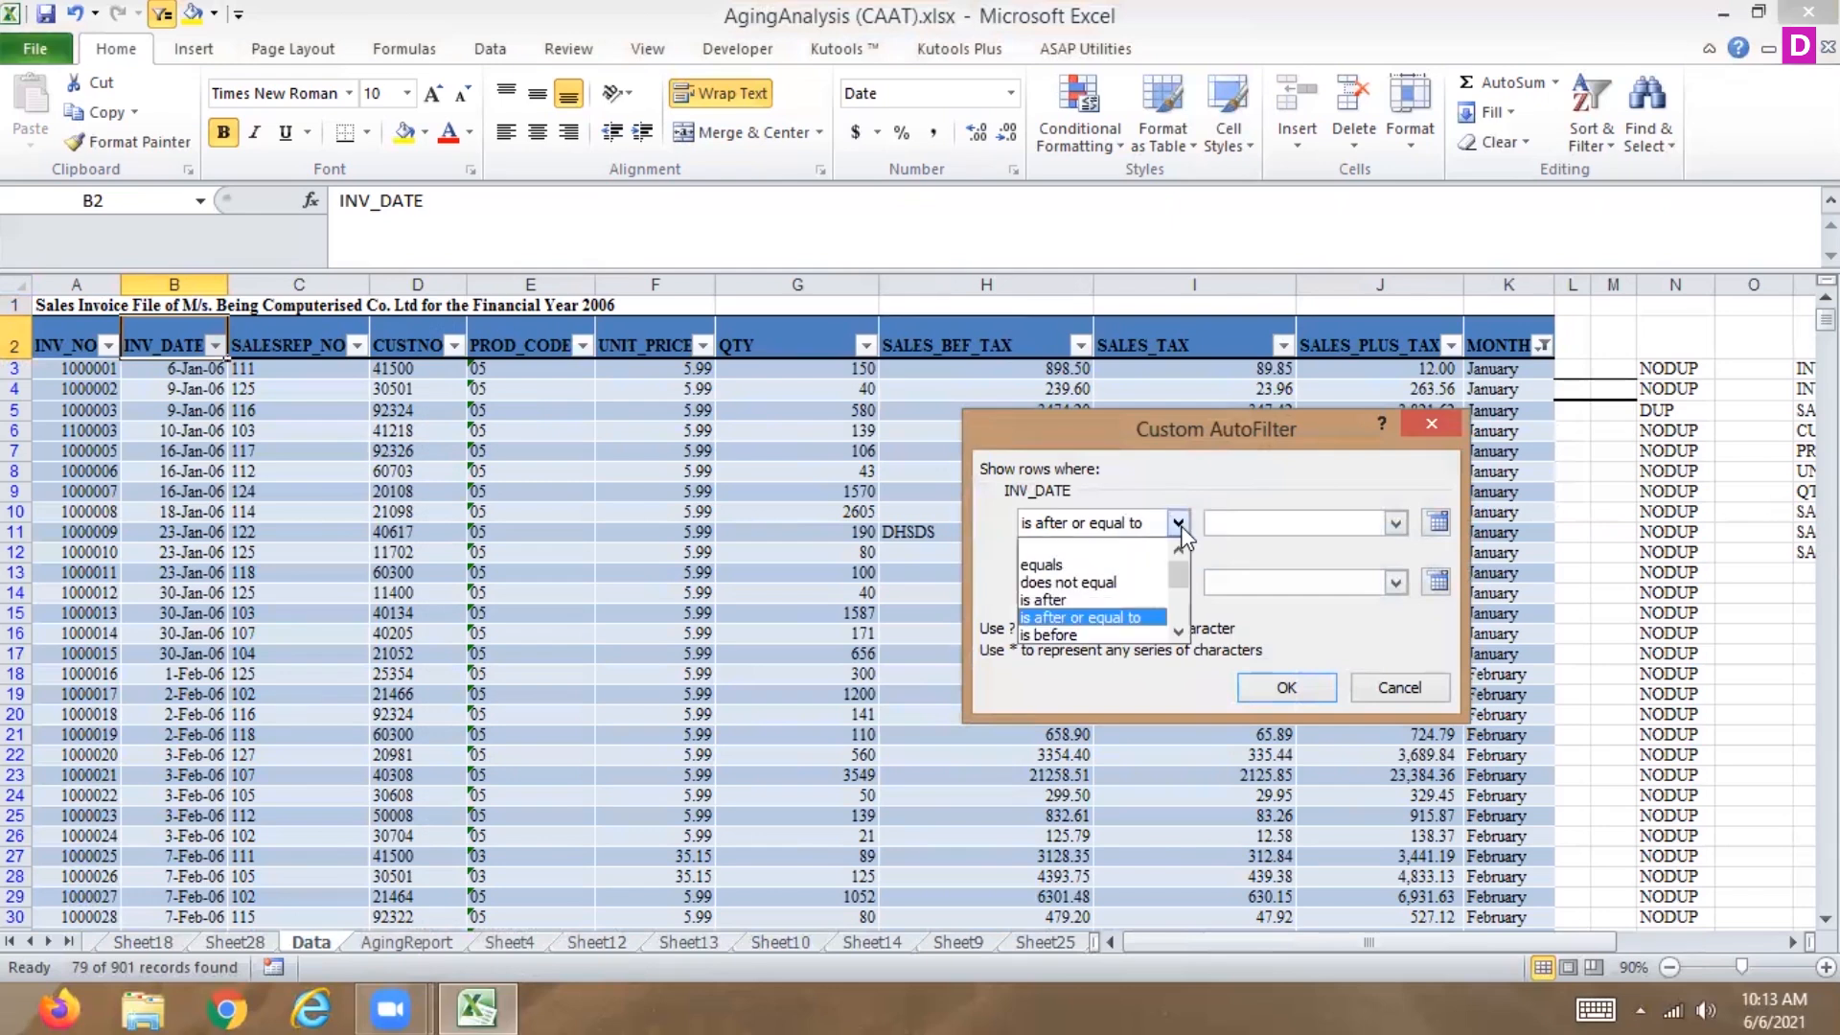
click(1108, 598)
click(1178, 585)
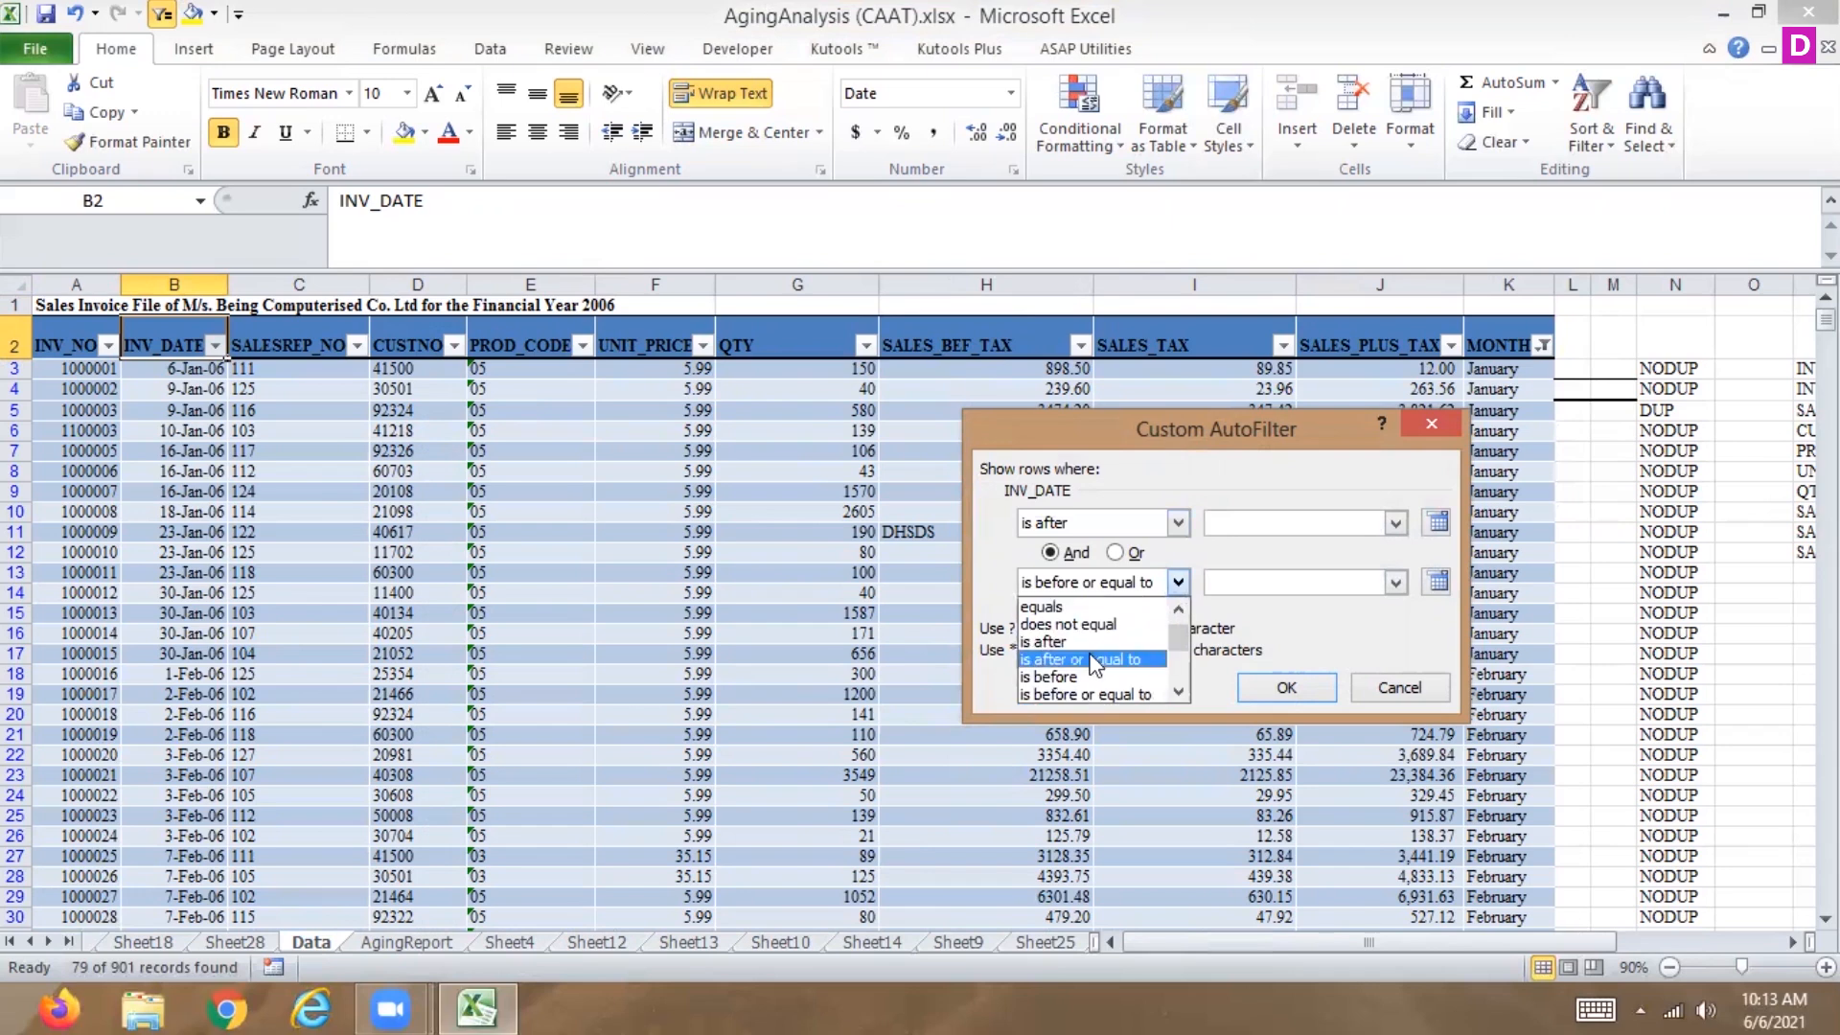
Enter 6-jan-06 as the 'is after' date and 16-Jan-06 as the 'is before or equal to' date, and apply the filter.
click(1261, 520)
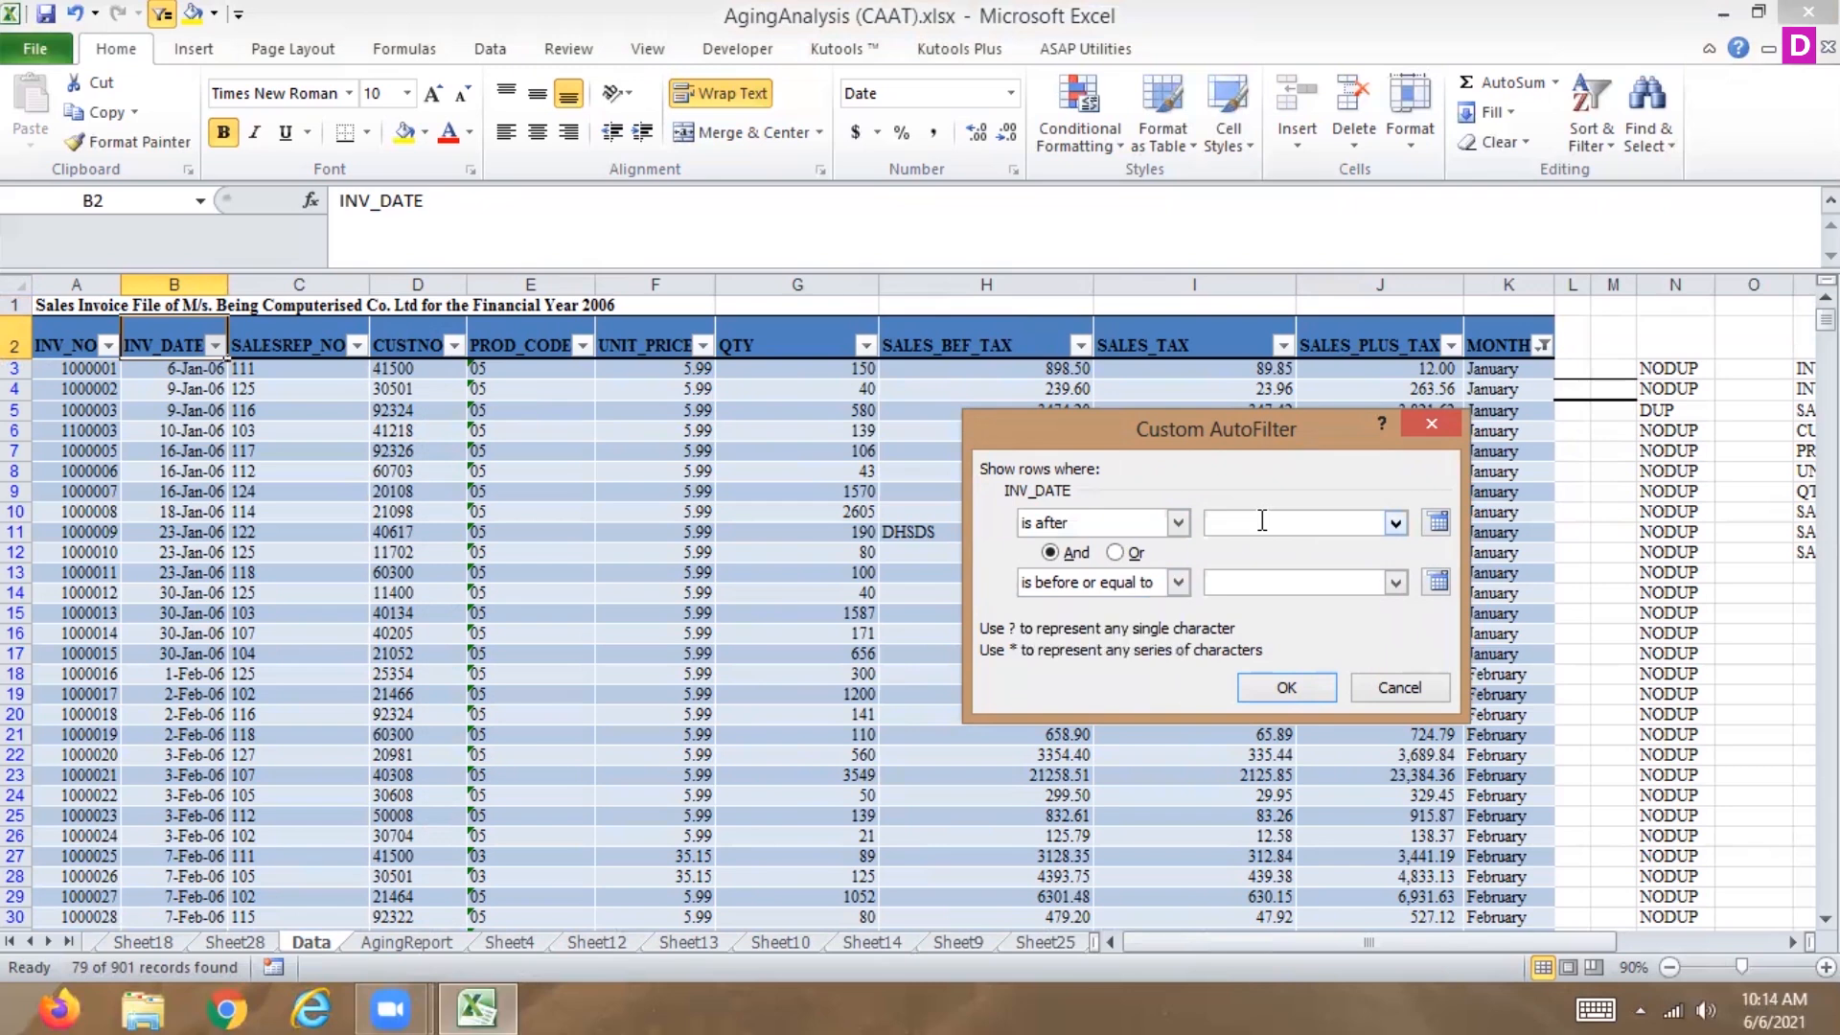
click(1437, 522)
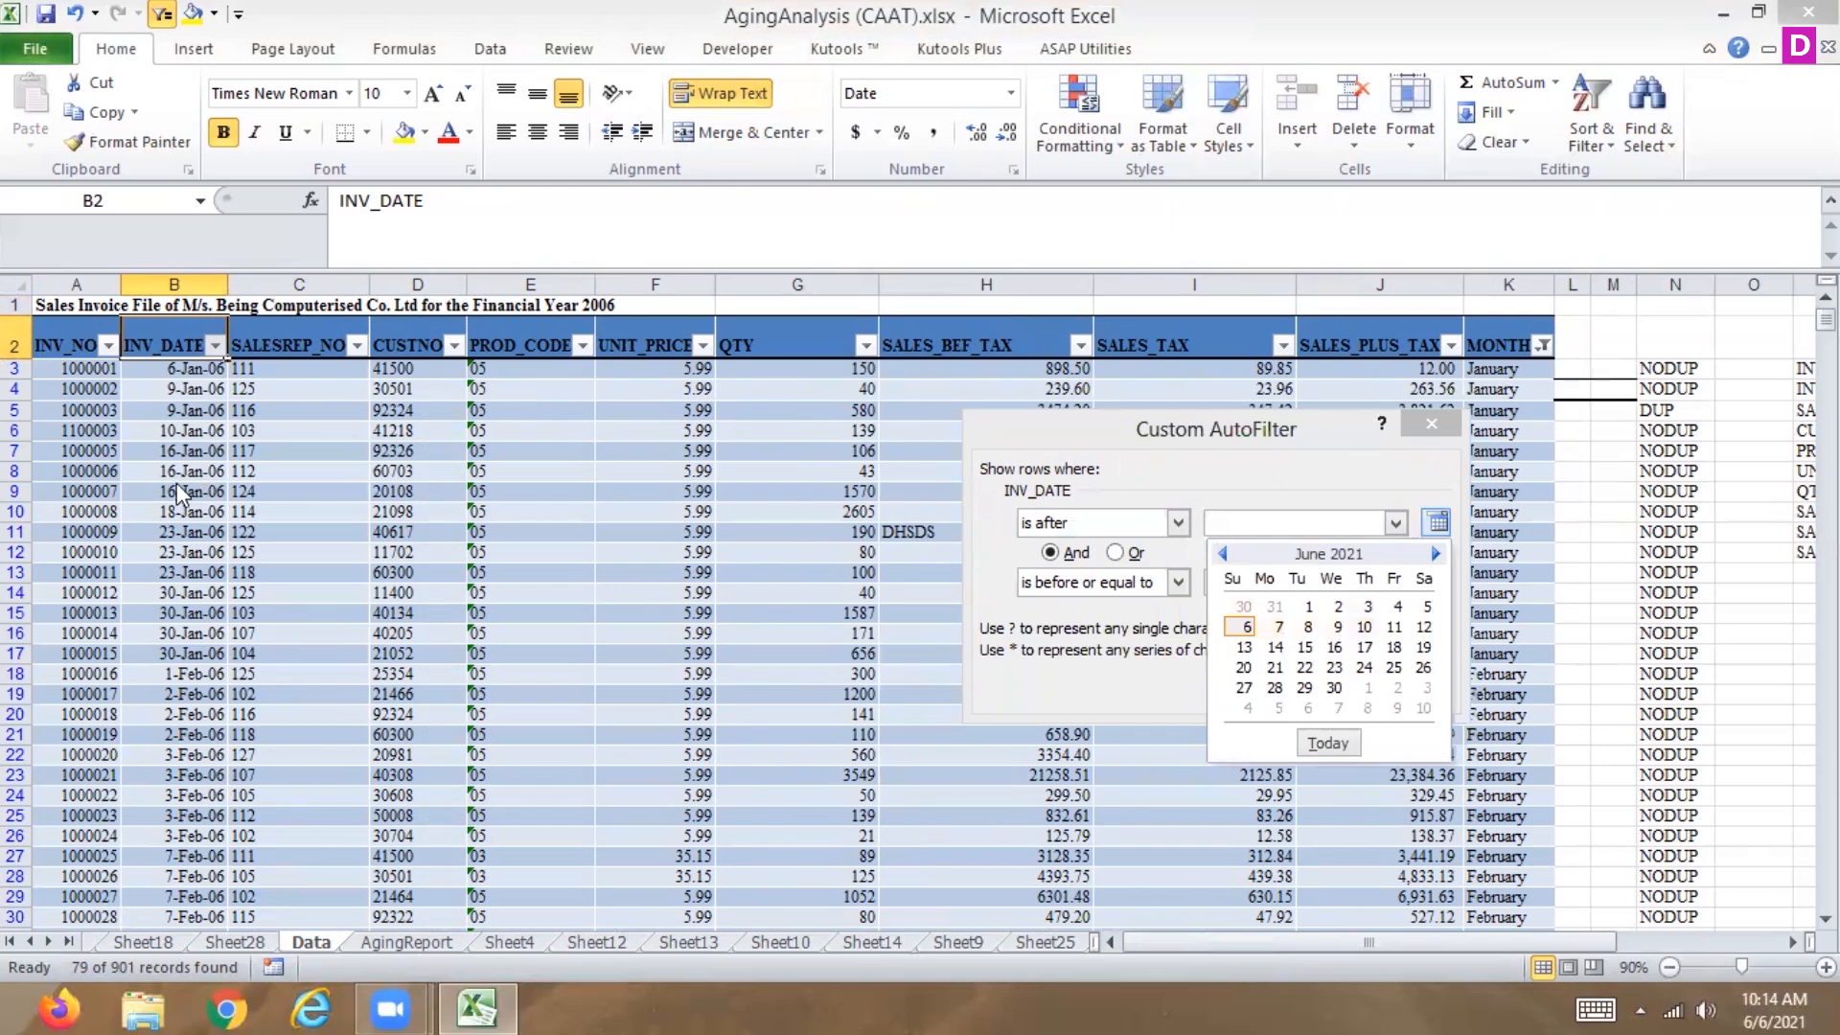
click(190, 378)
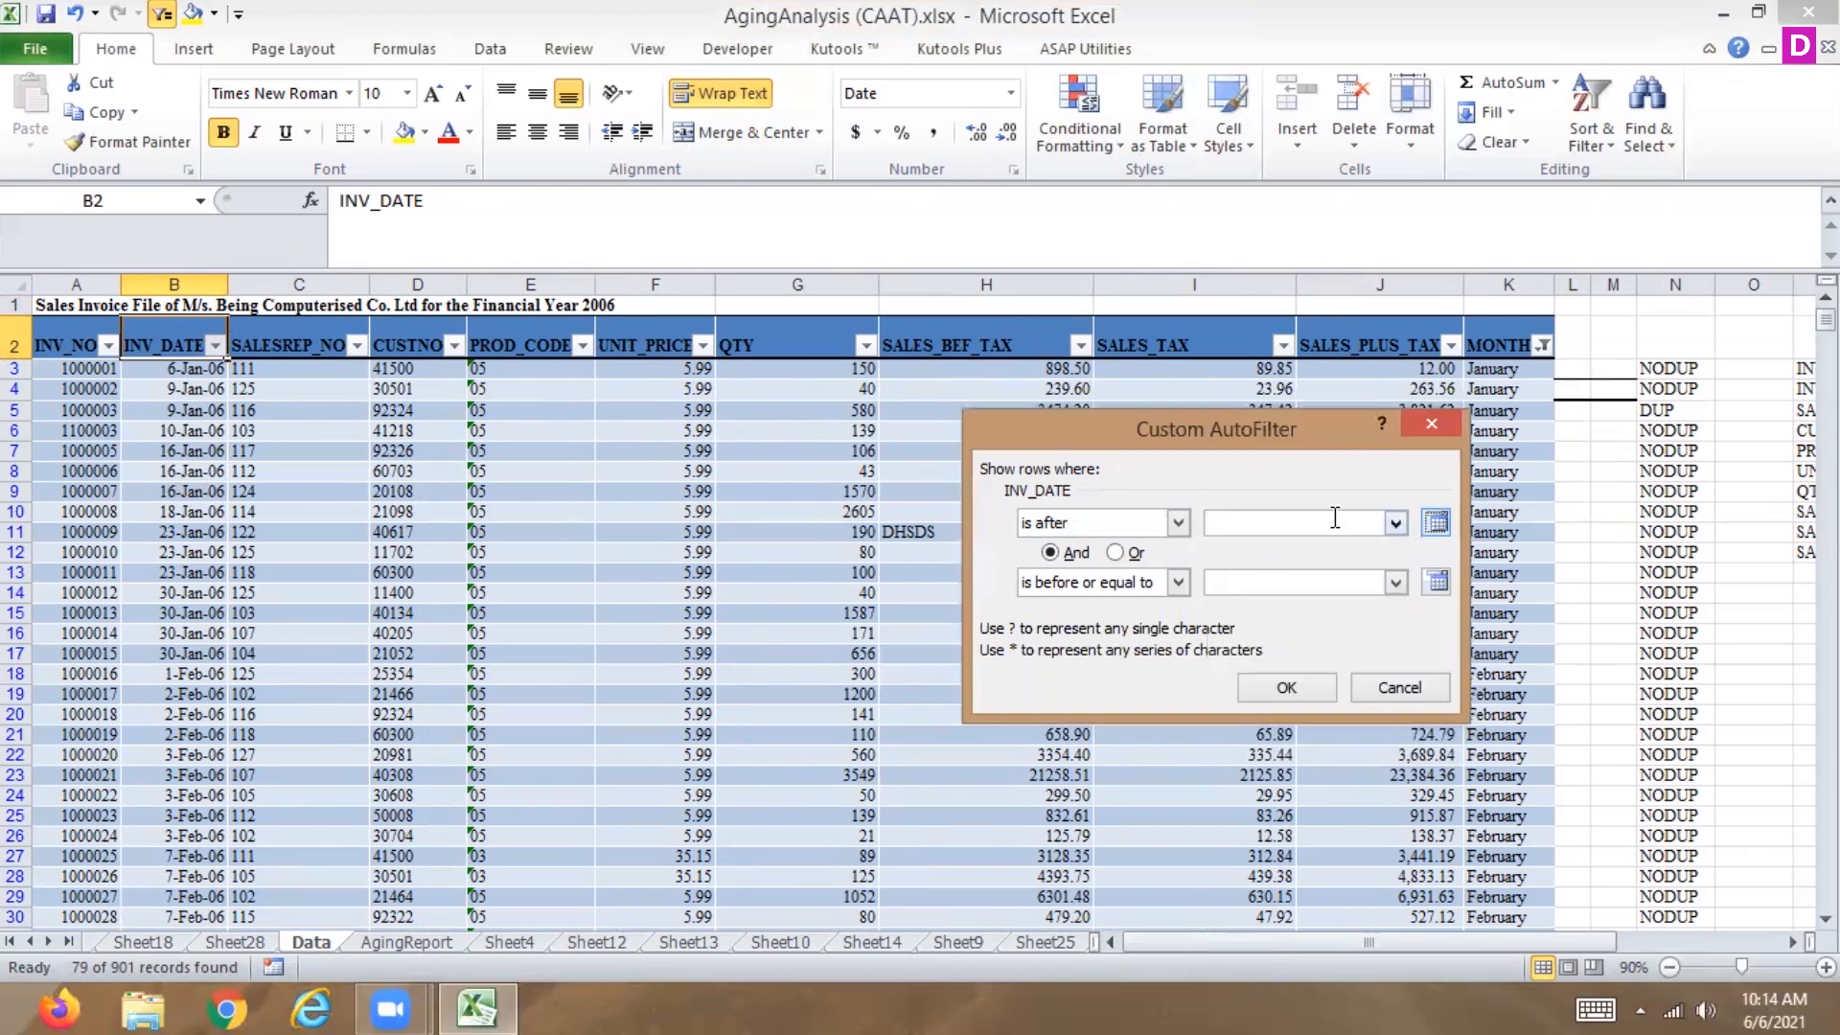
click(1277, 524)
text(6-jan-06)
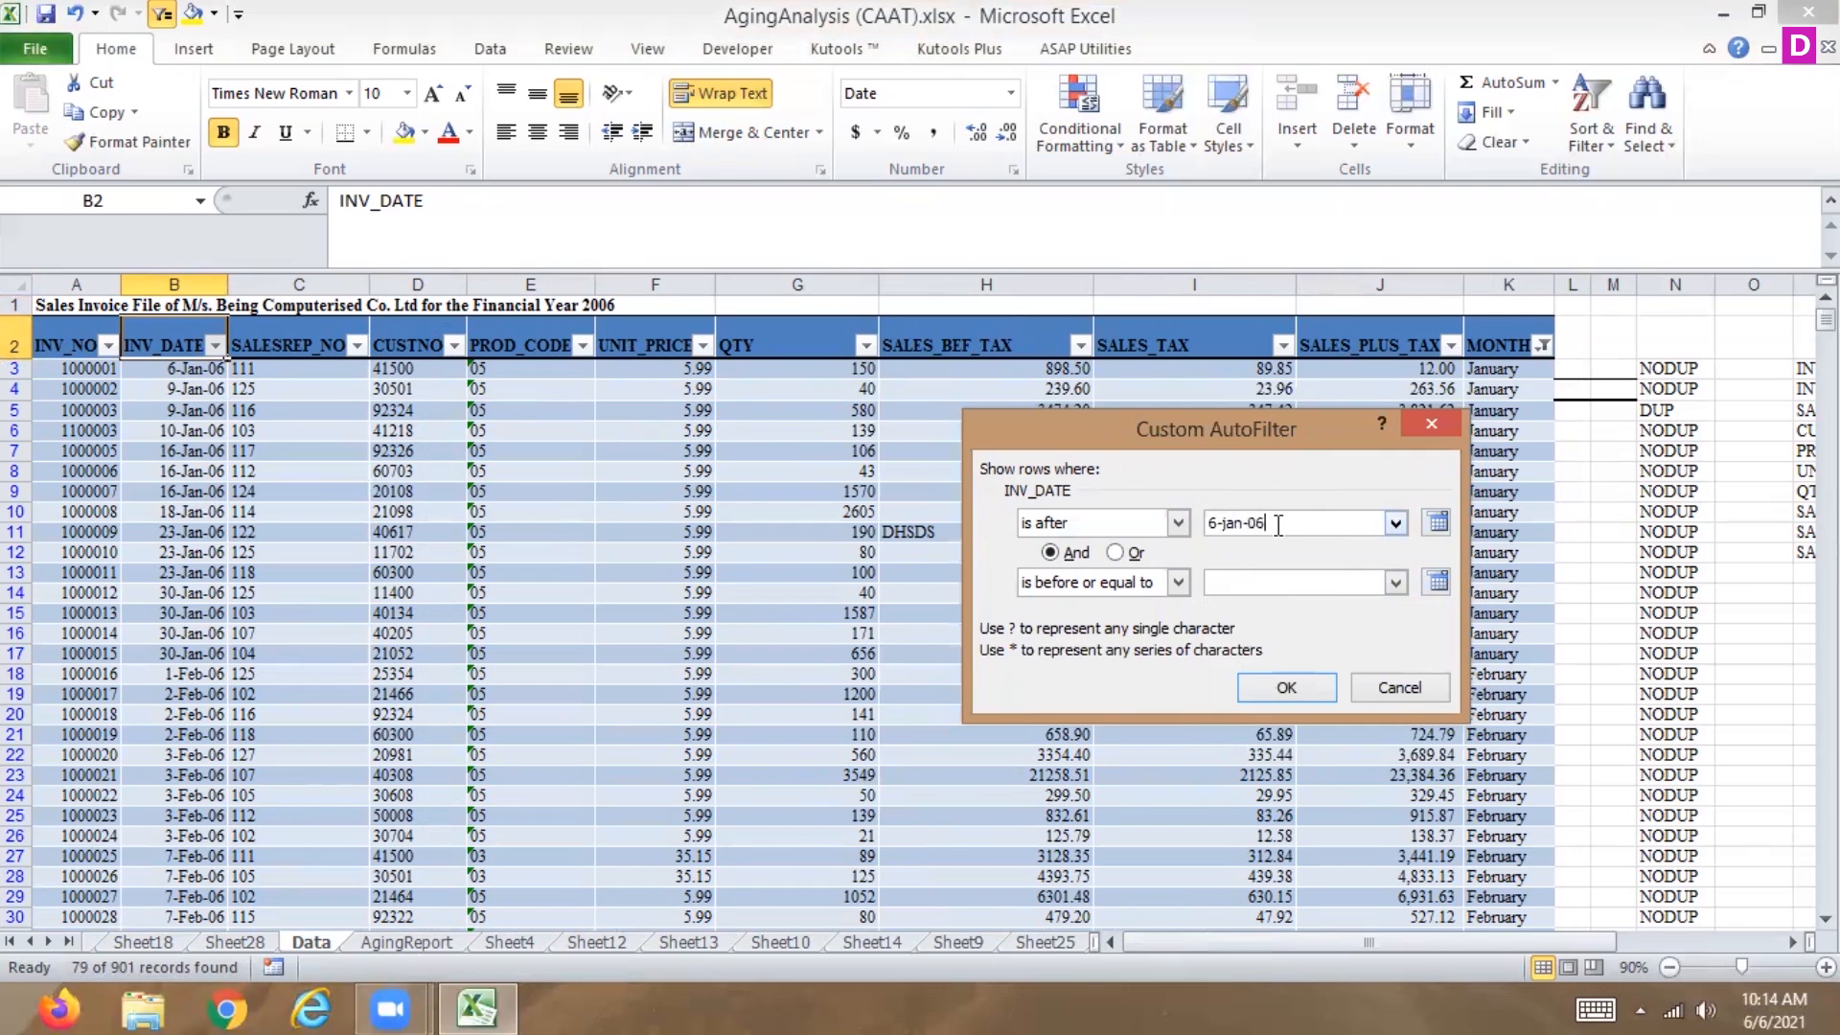
click(1265, 584)
text(16-jan-06)
click(1273, 690)
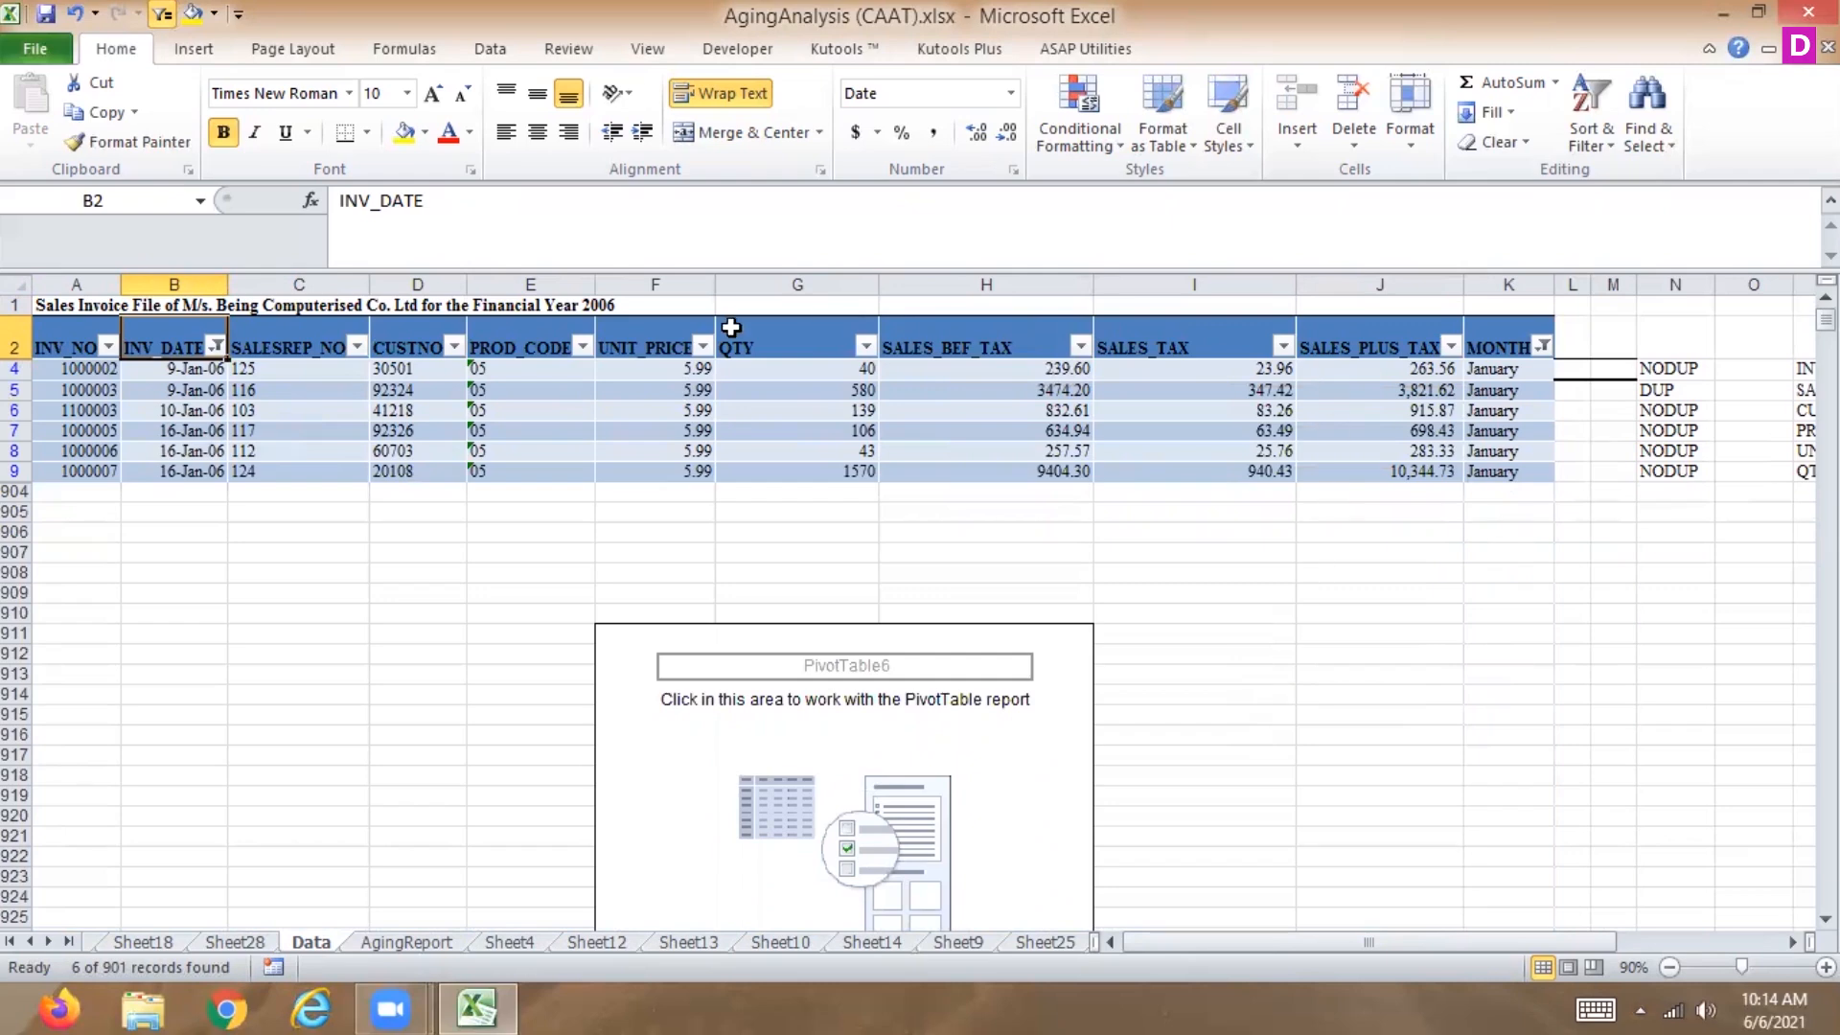
Clear the filter from the INV_DATE column.
click(219, 347)
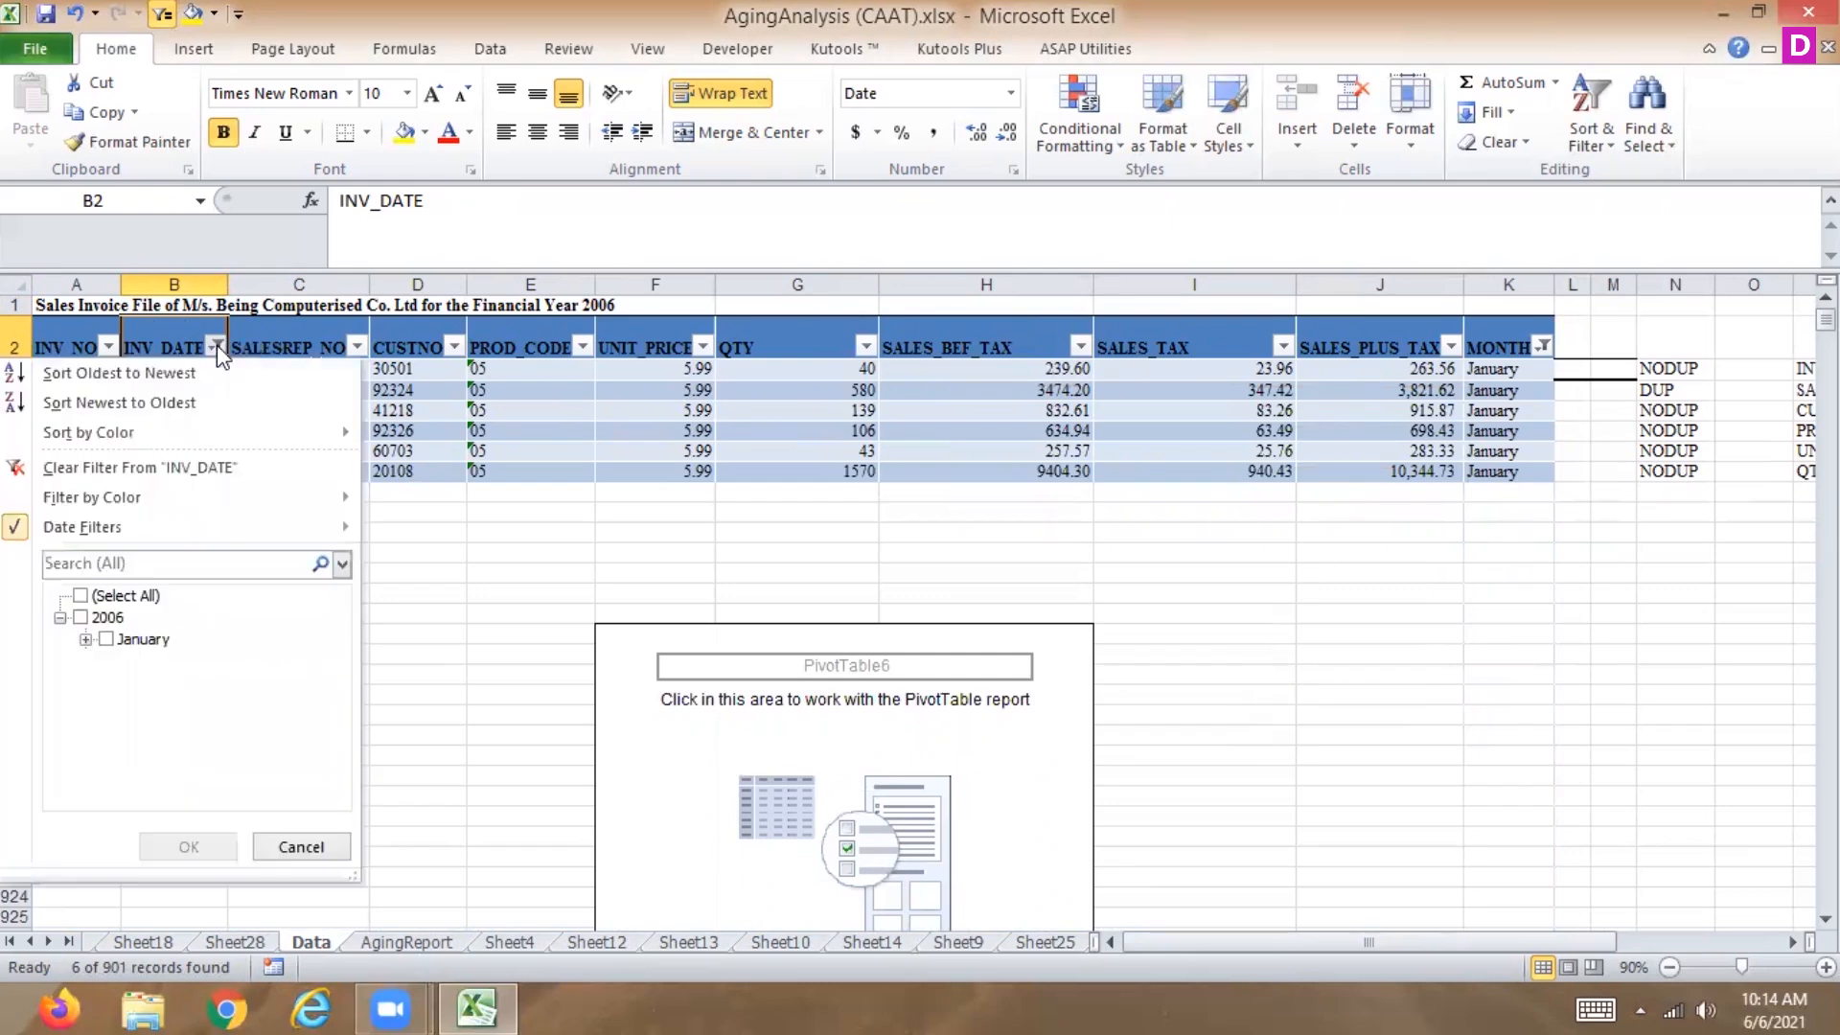
click(125, 465)
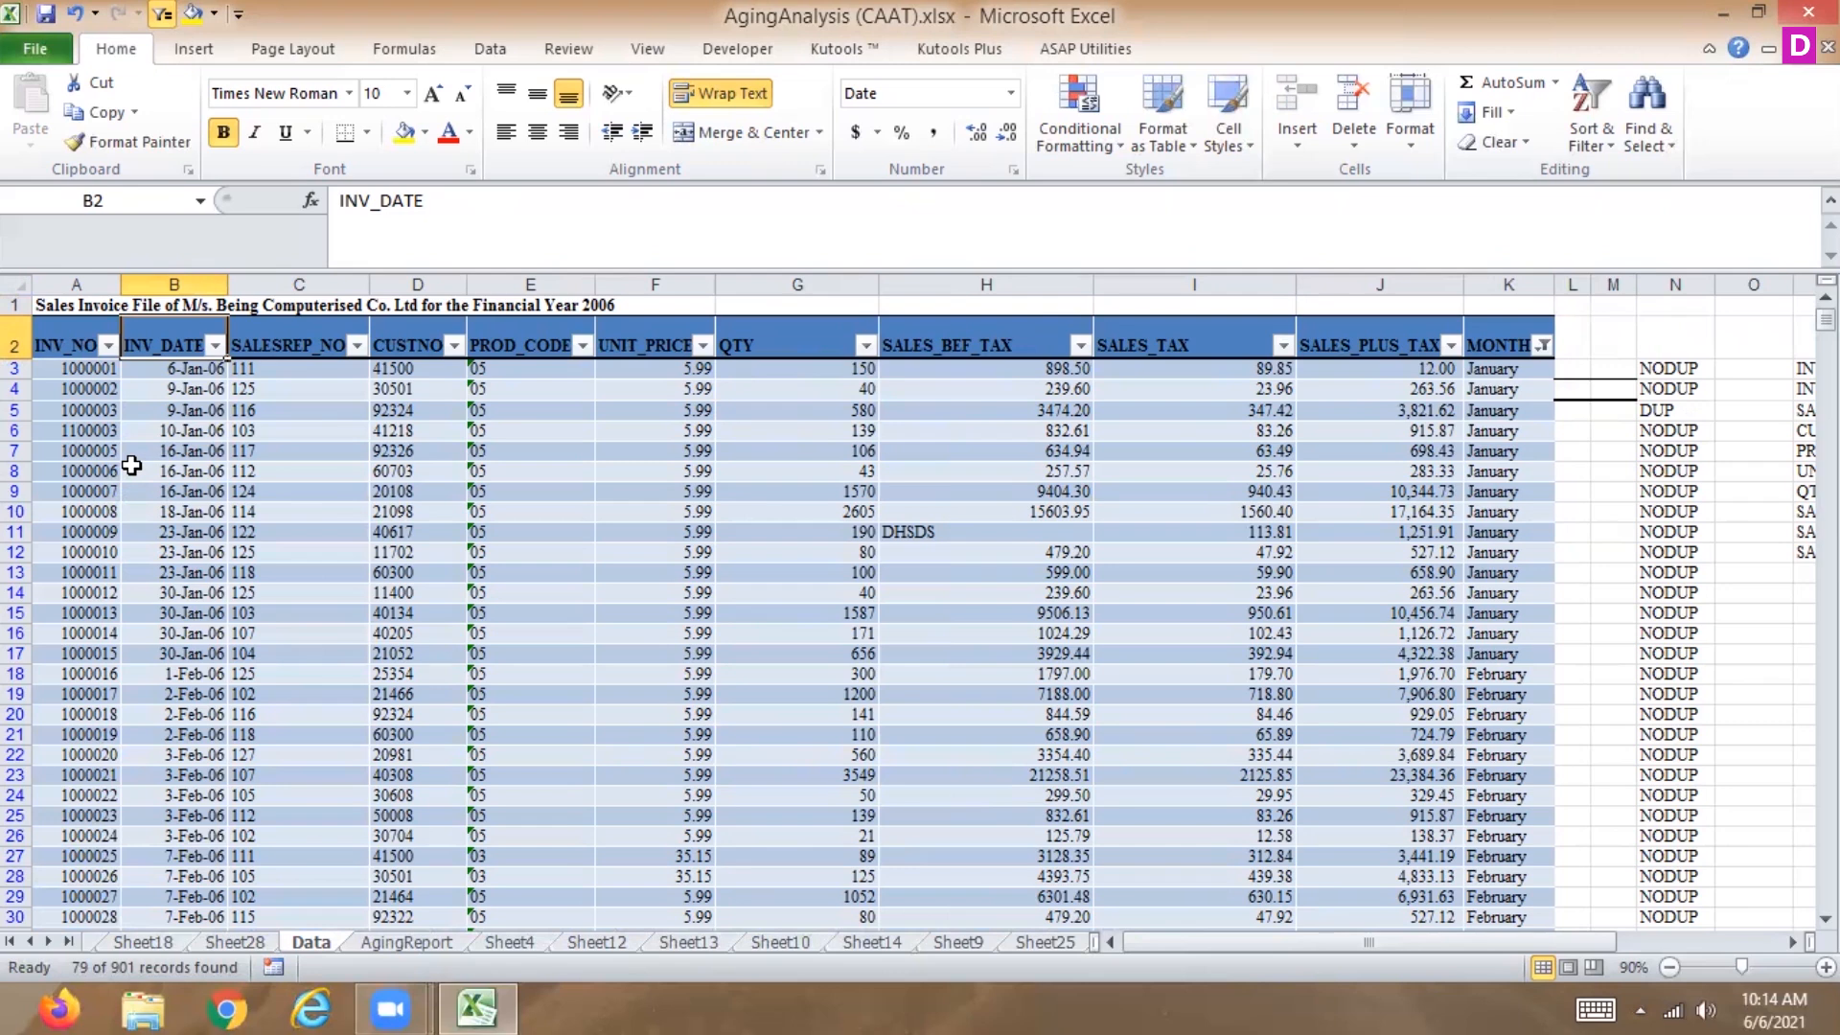
Try the Next Quarter date filter on the INV_DATE column and clear it again.
click(214, 345)
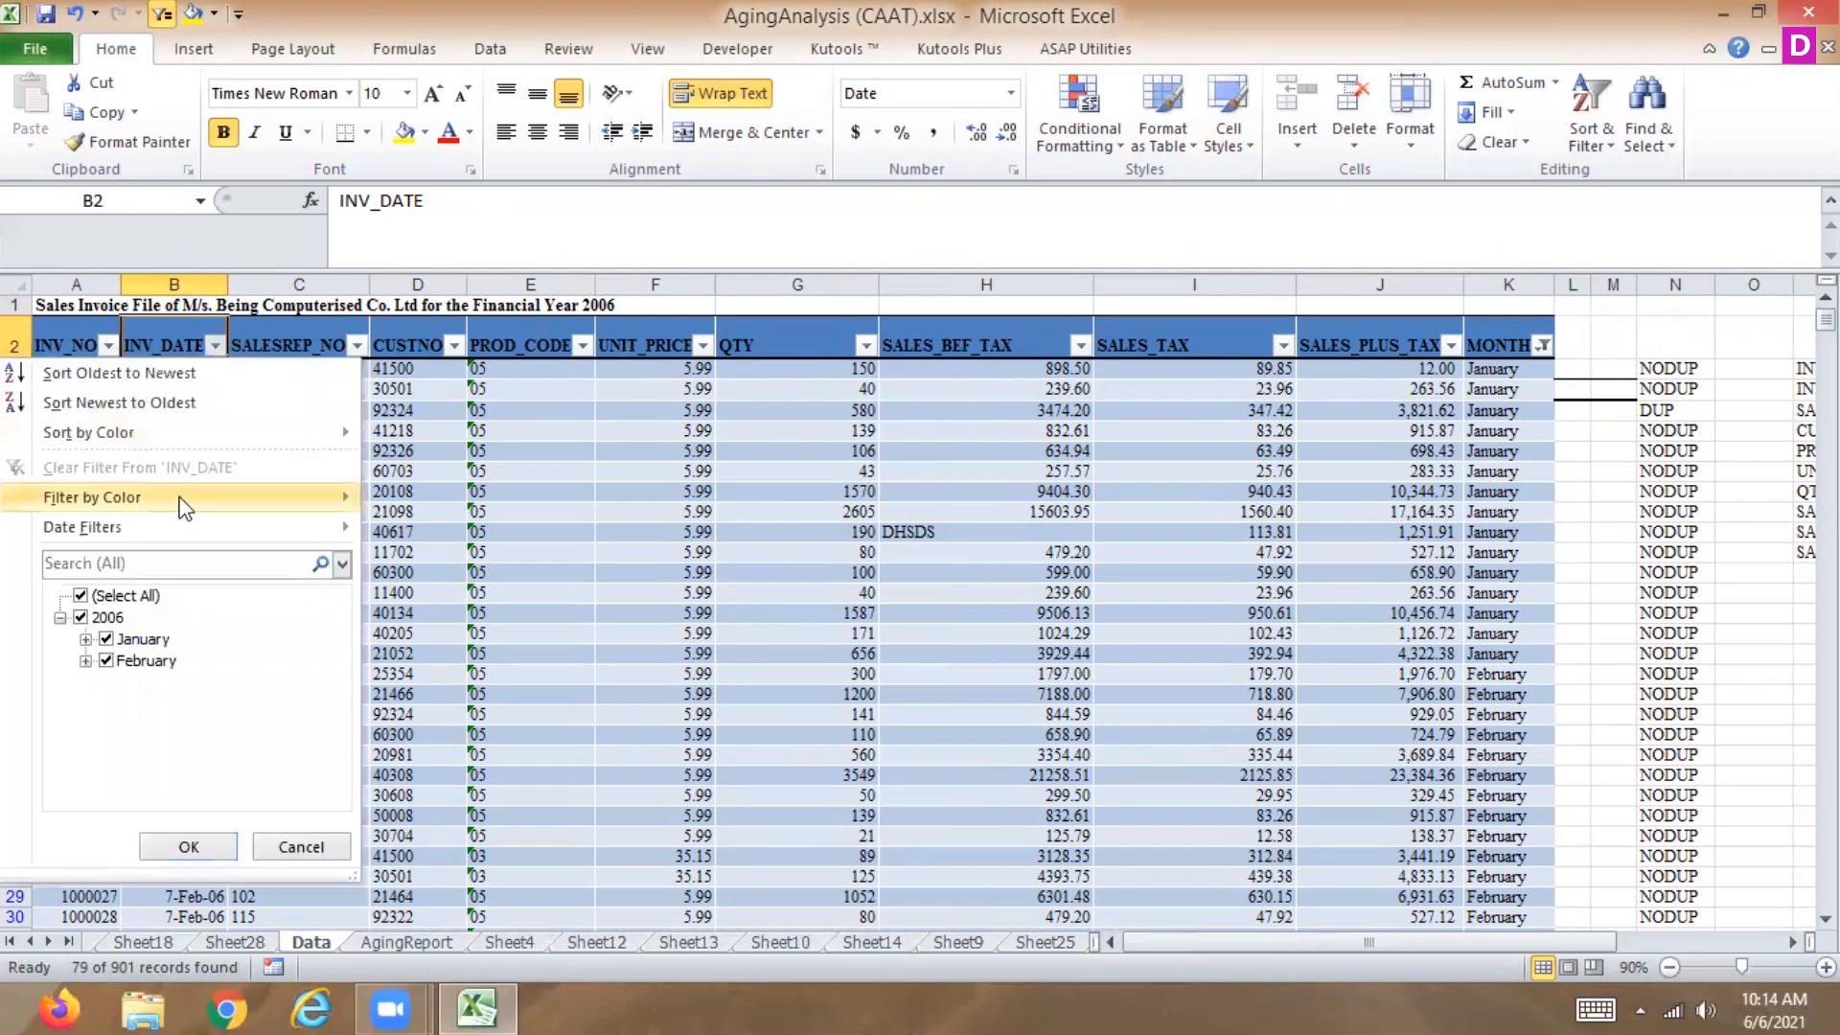
mouse_move(188, 509)
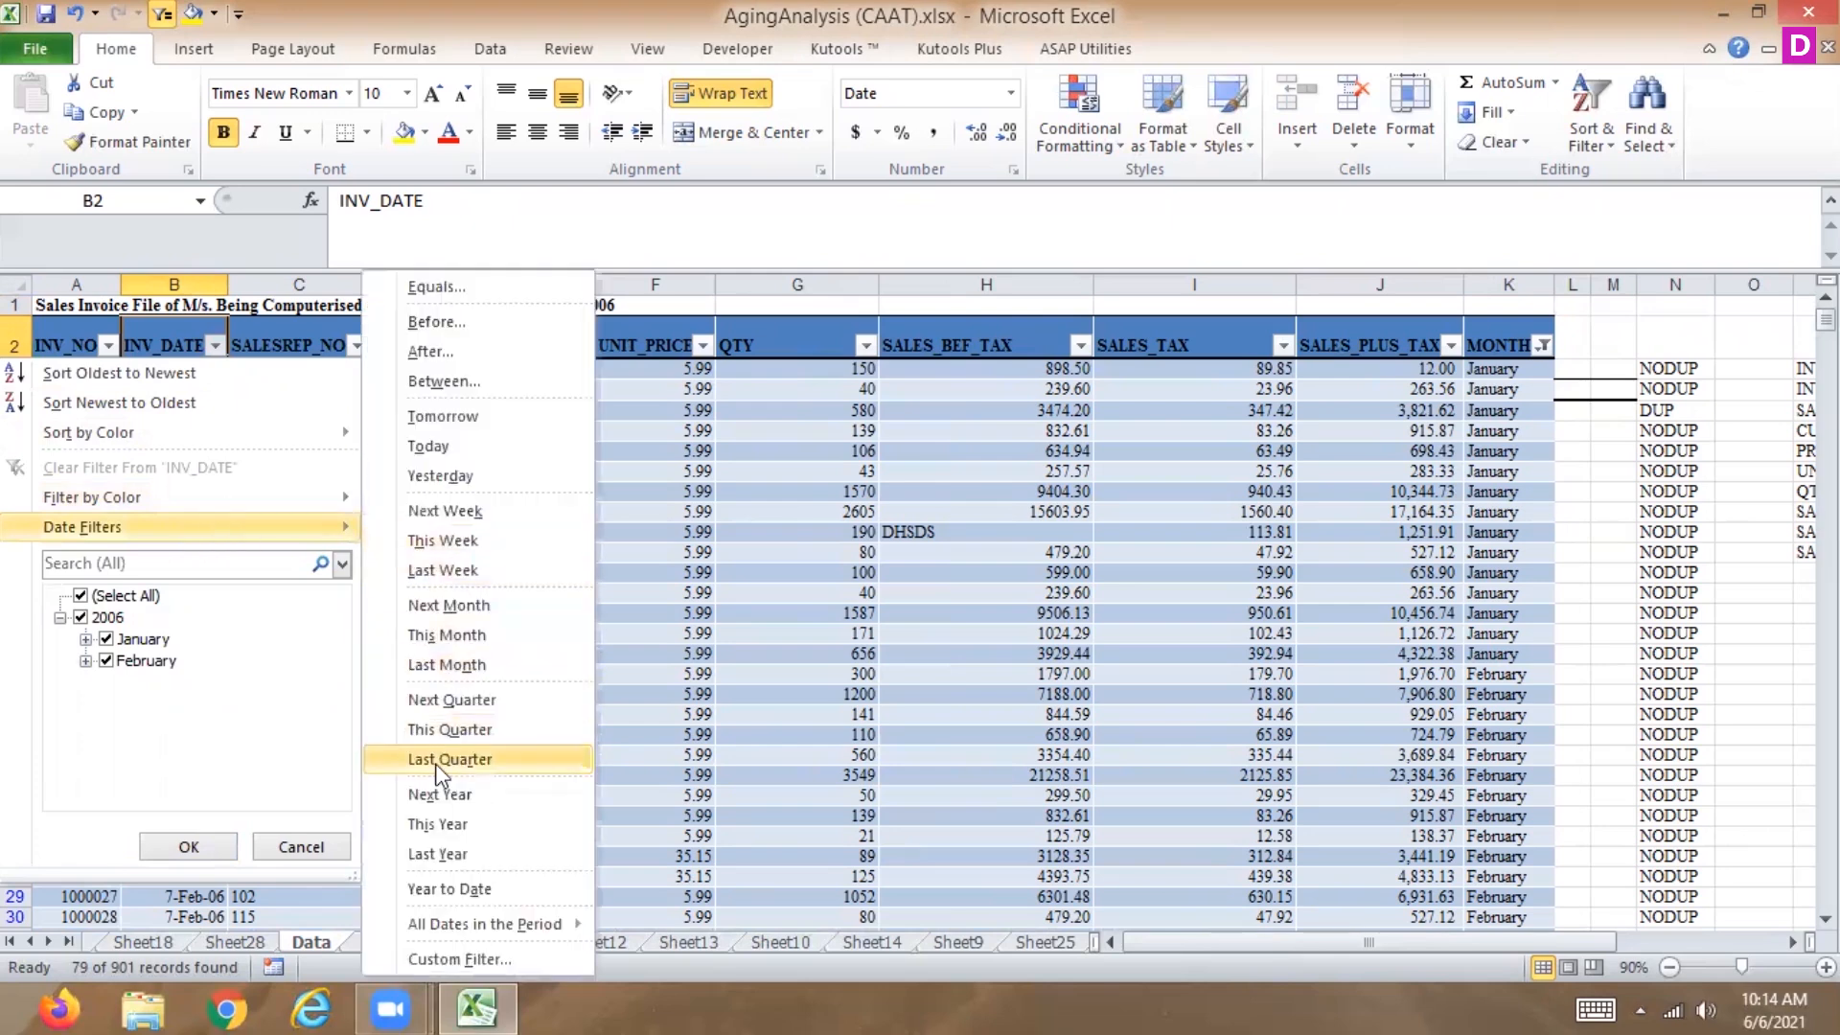
mouse_move(414, 930)
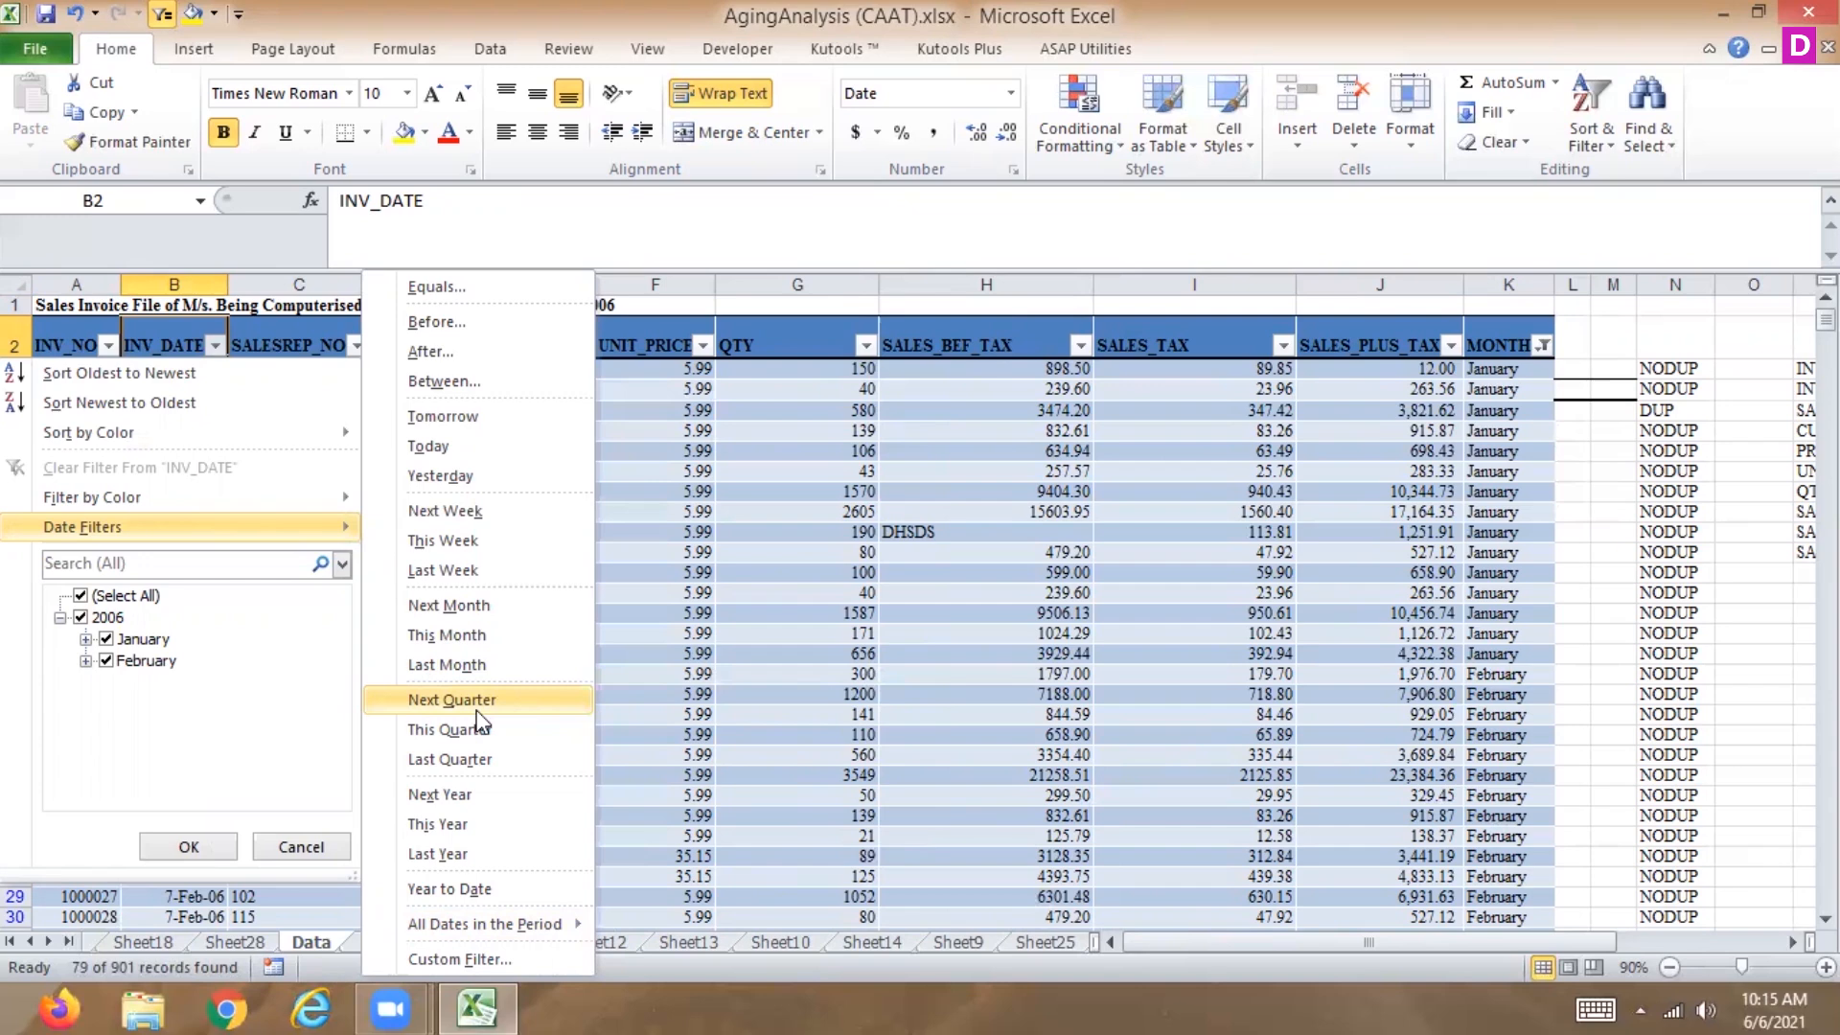
click(476, 707)
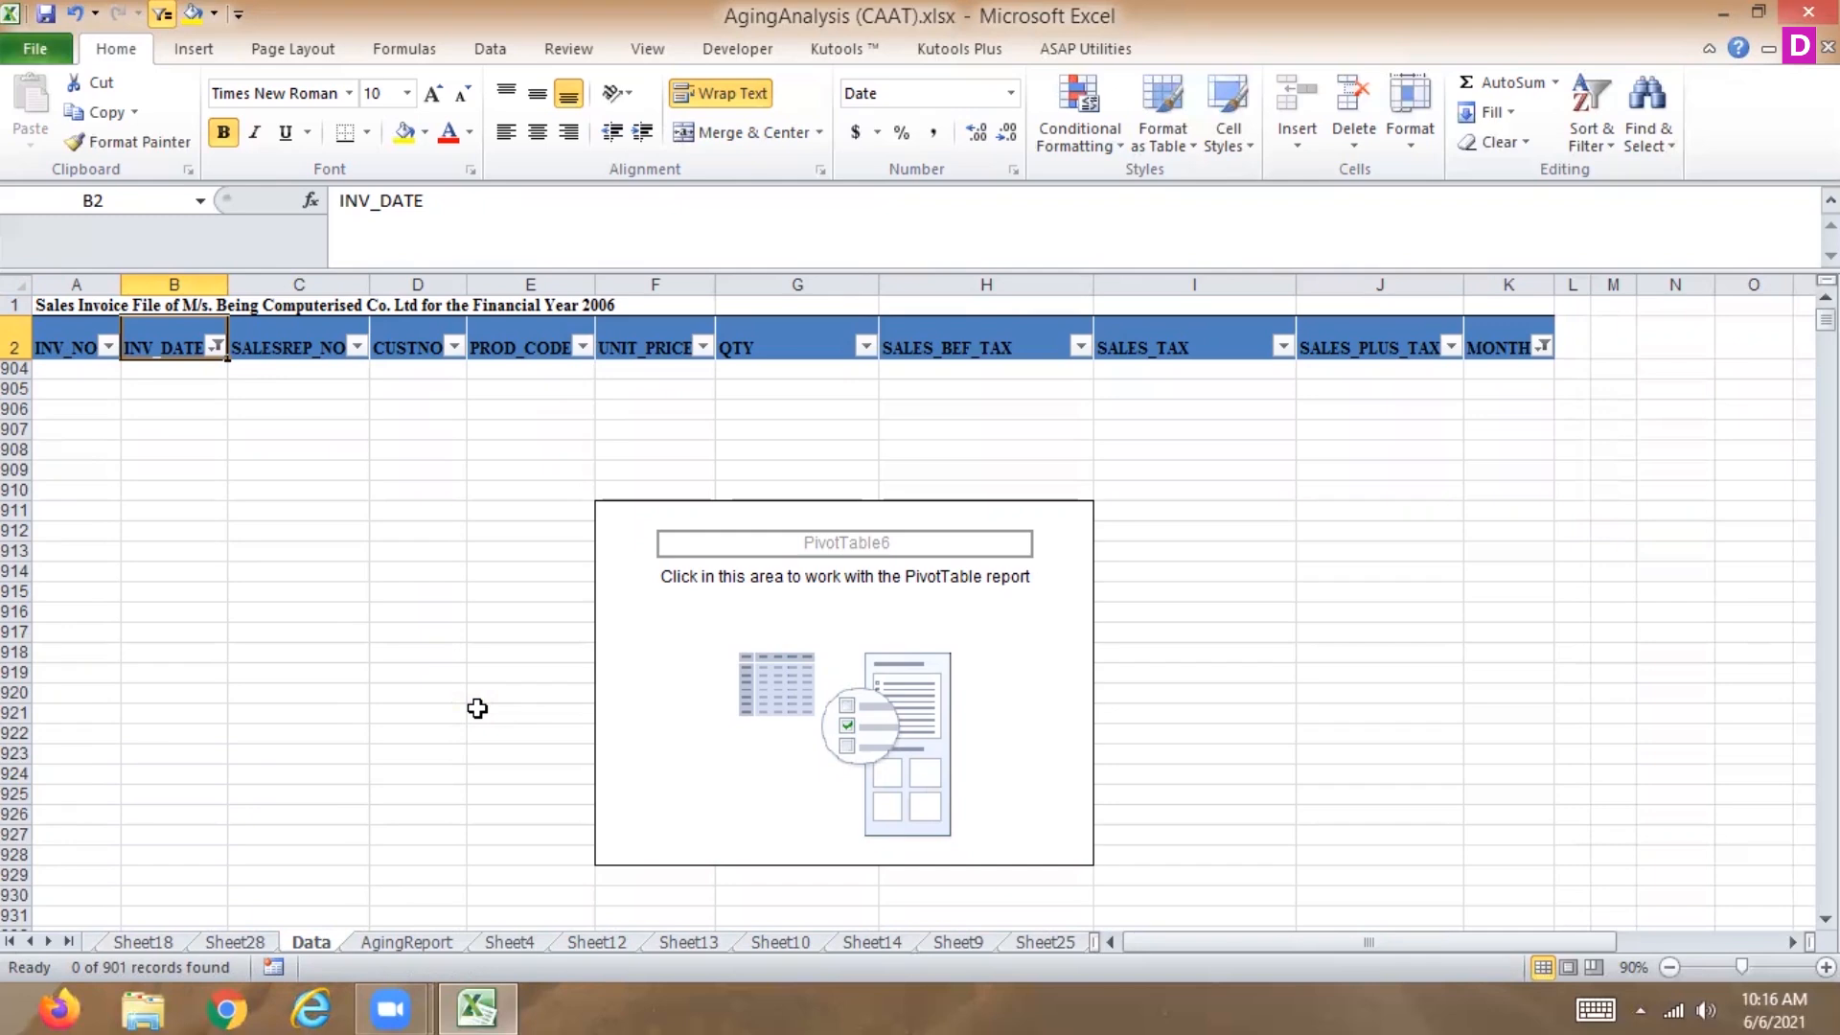
click(217, 347)
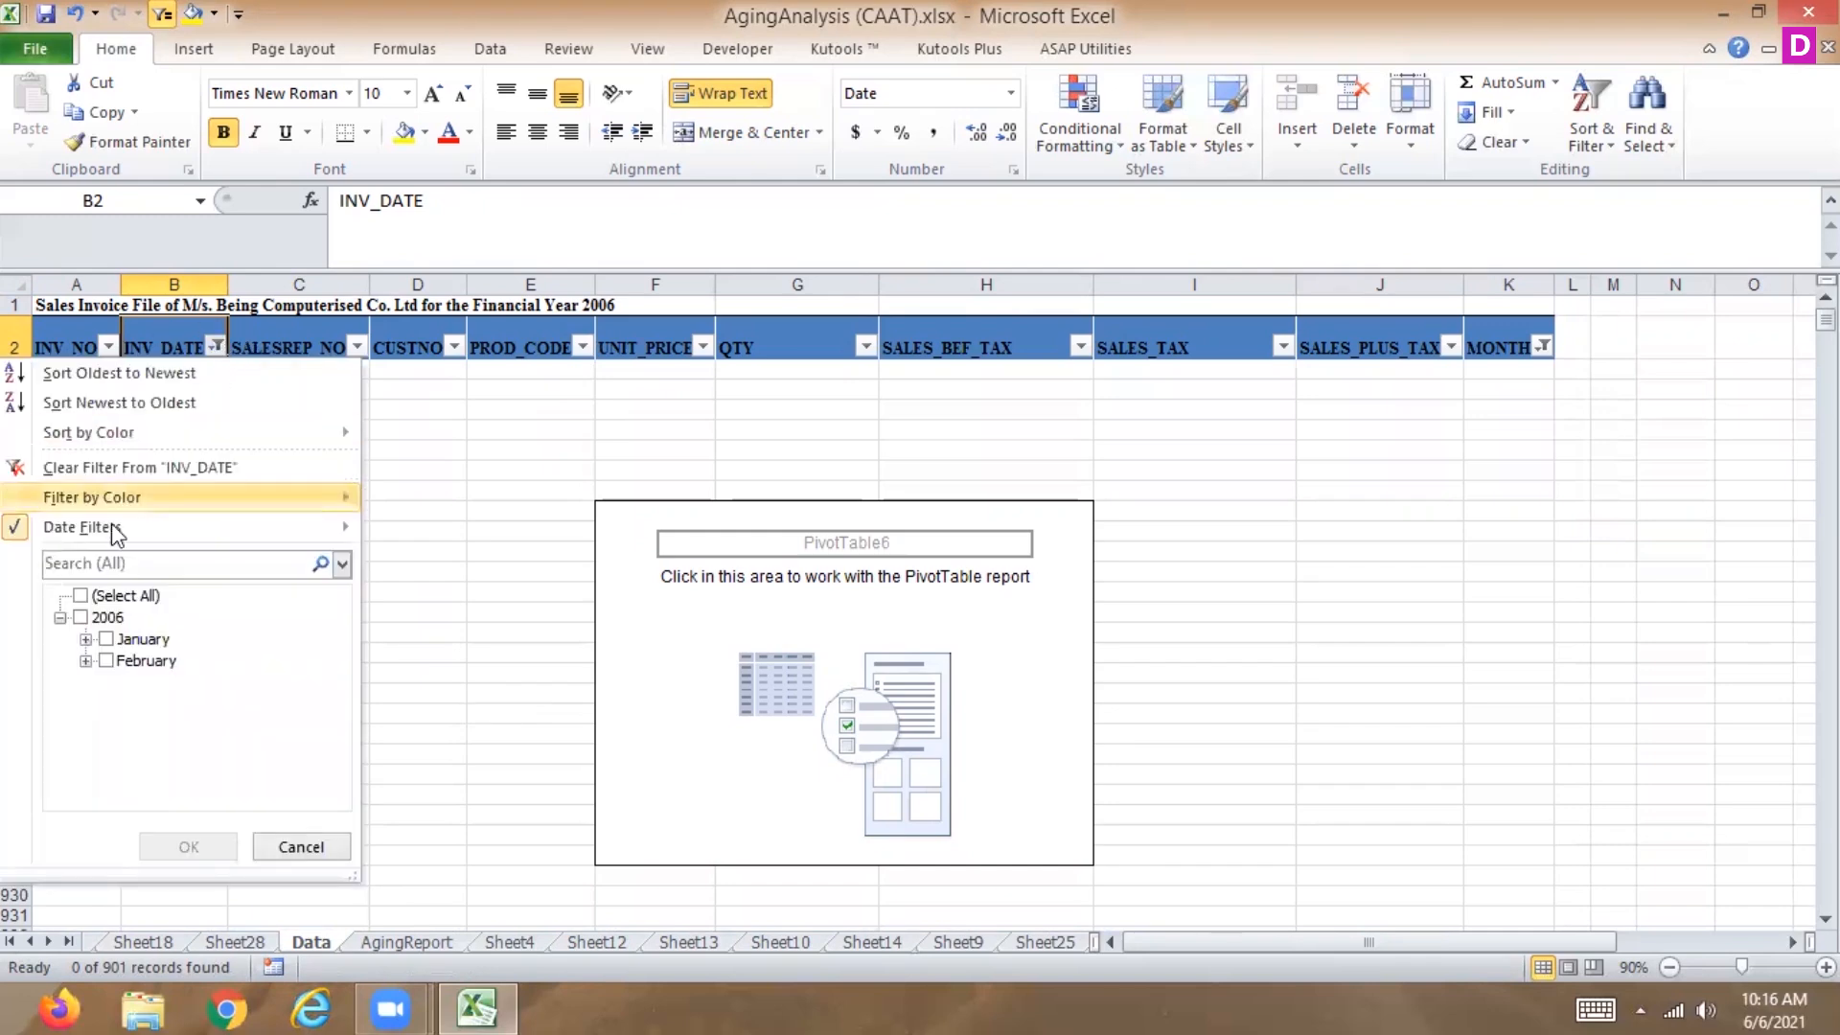
click(111, 465)
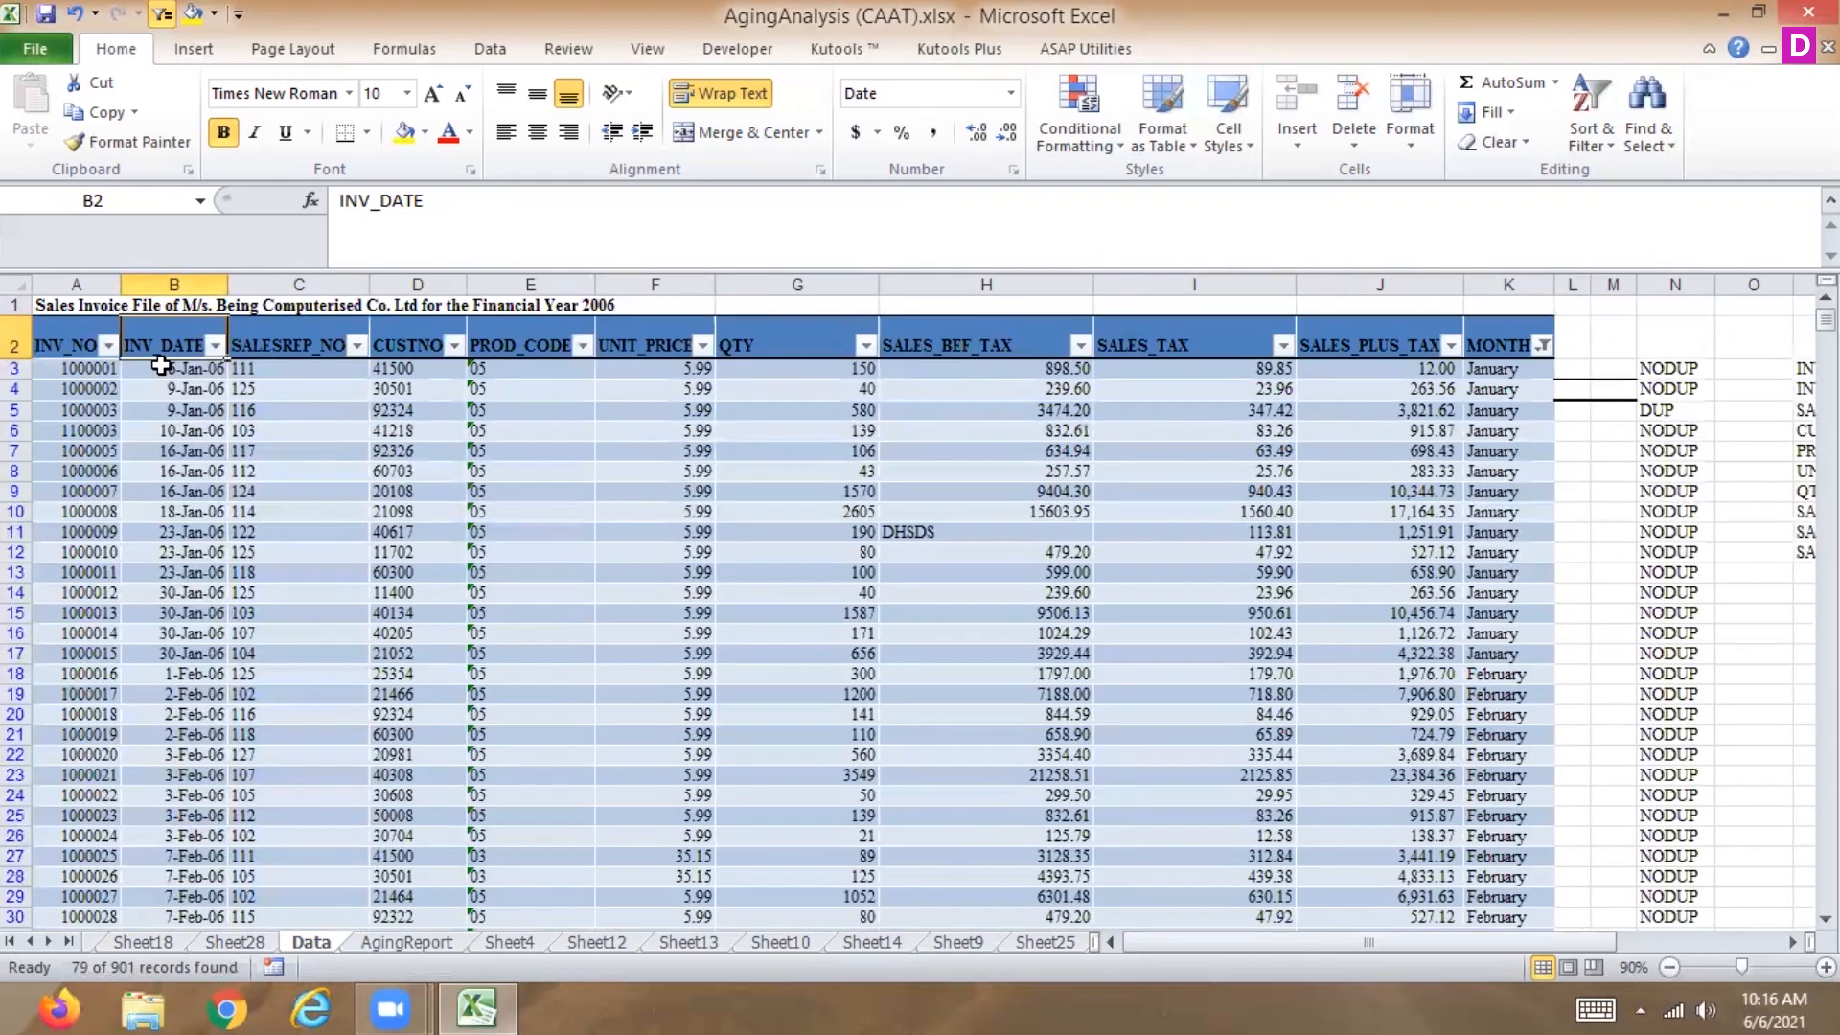
Edit the first invoice date in B3 to 1/6/201.
click(161, 365)
click(435, 201)
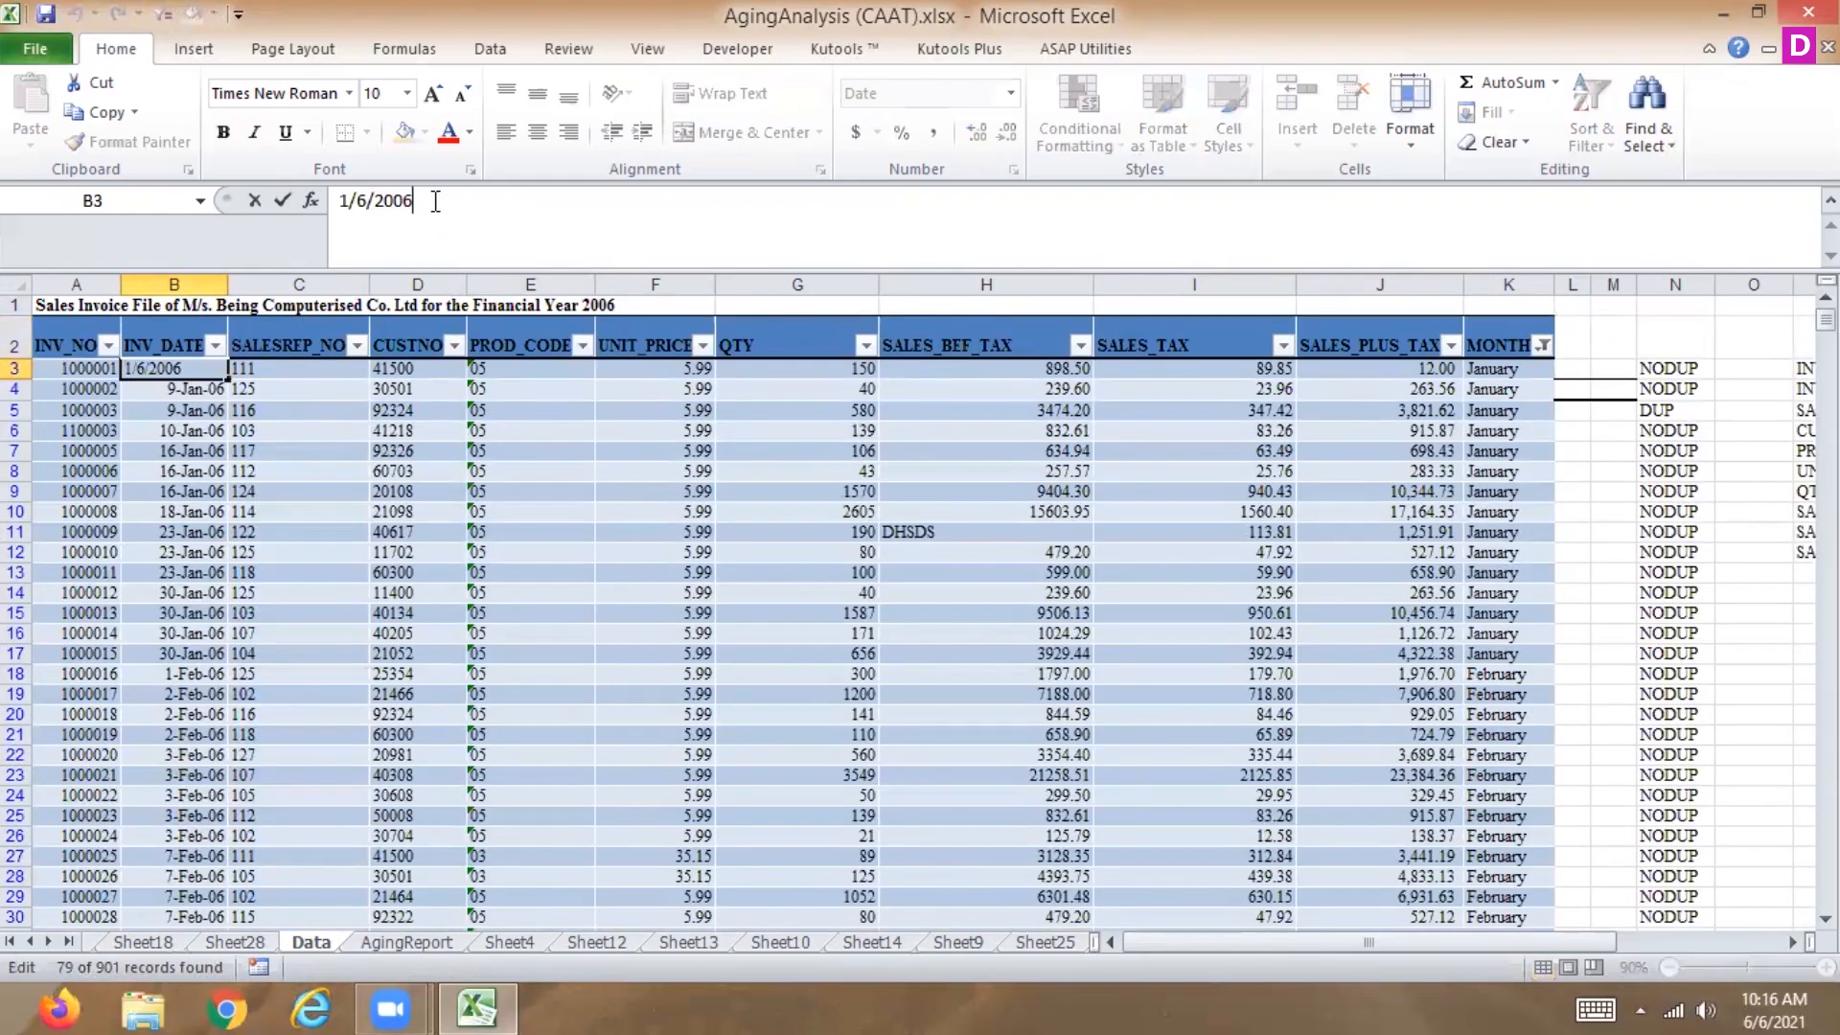
key(BackSpace)
key(BackSpace)
key(BackSpace)
text(01)
key(Return)
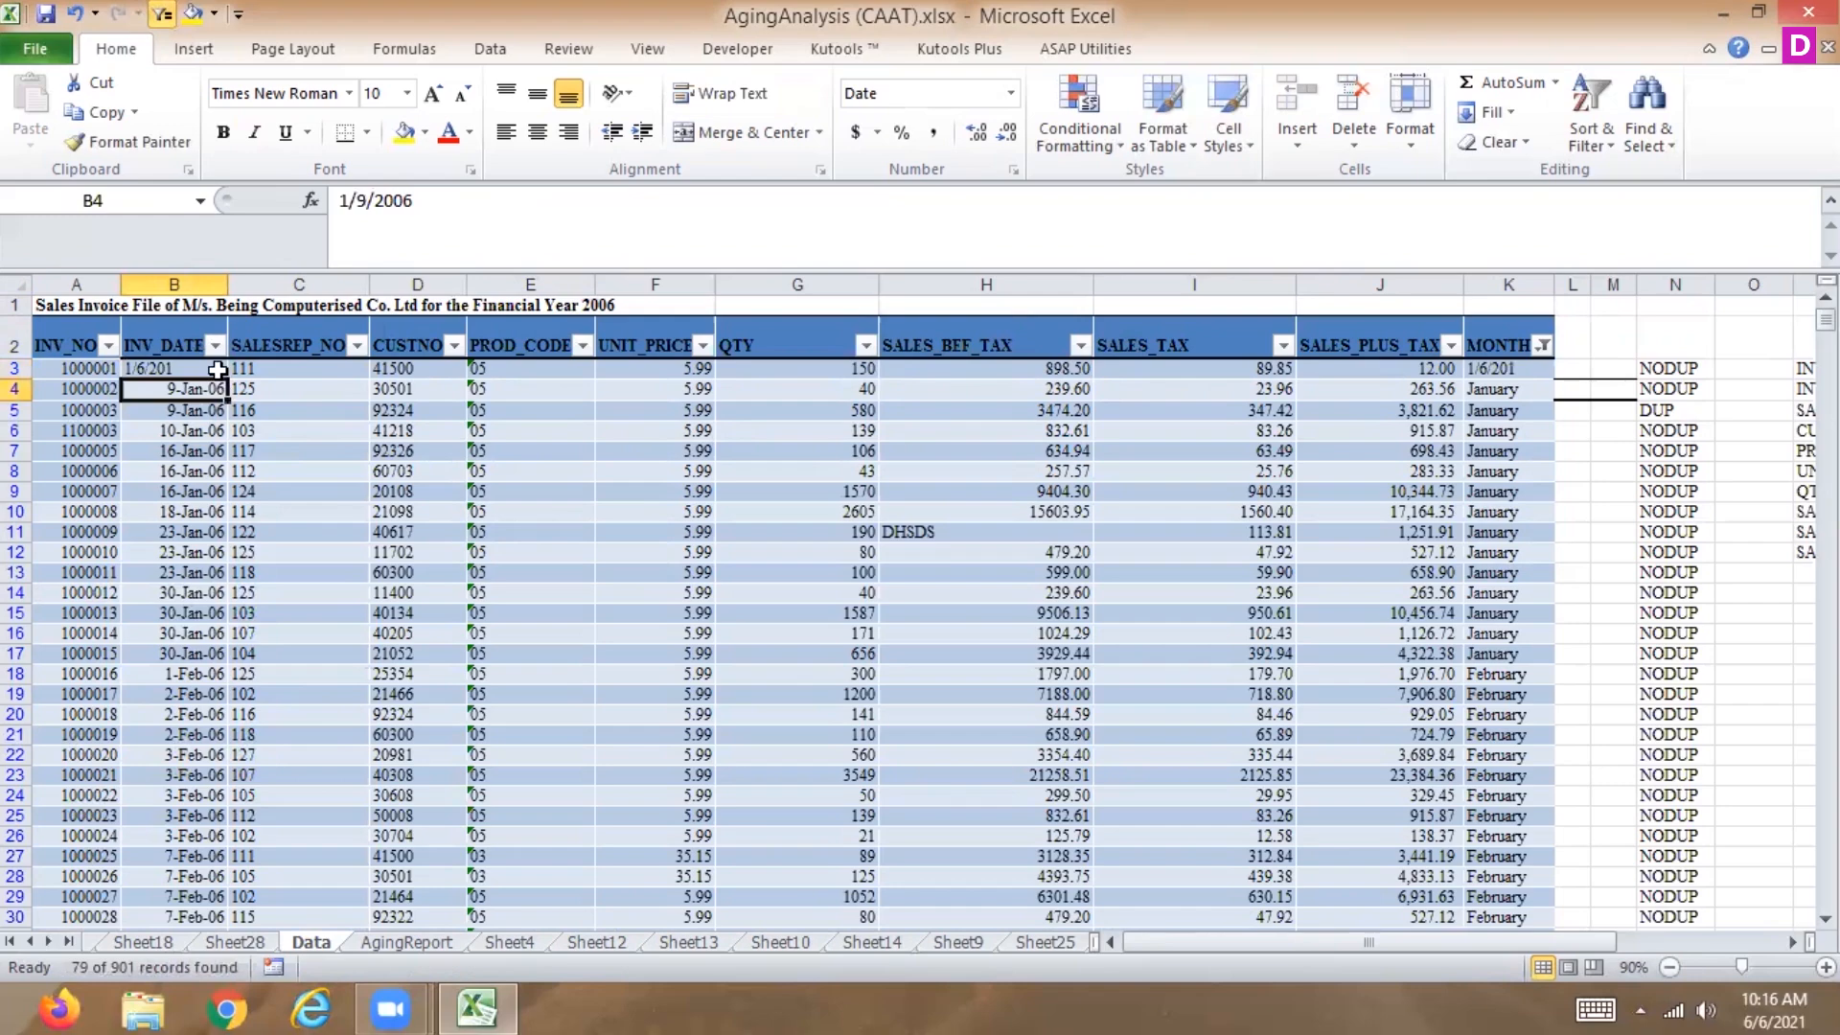
Fill B3's date down the INV_DATE column and undo the fill.
click(219, 370)
double_click(227, 374)
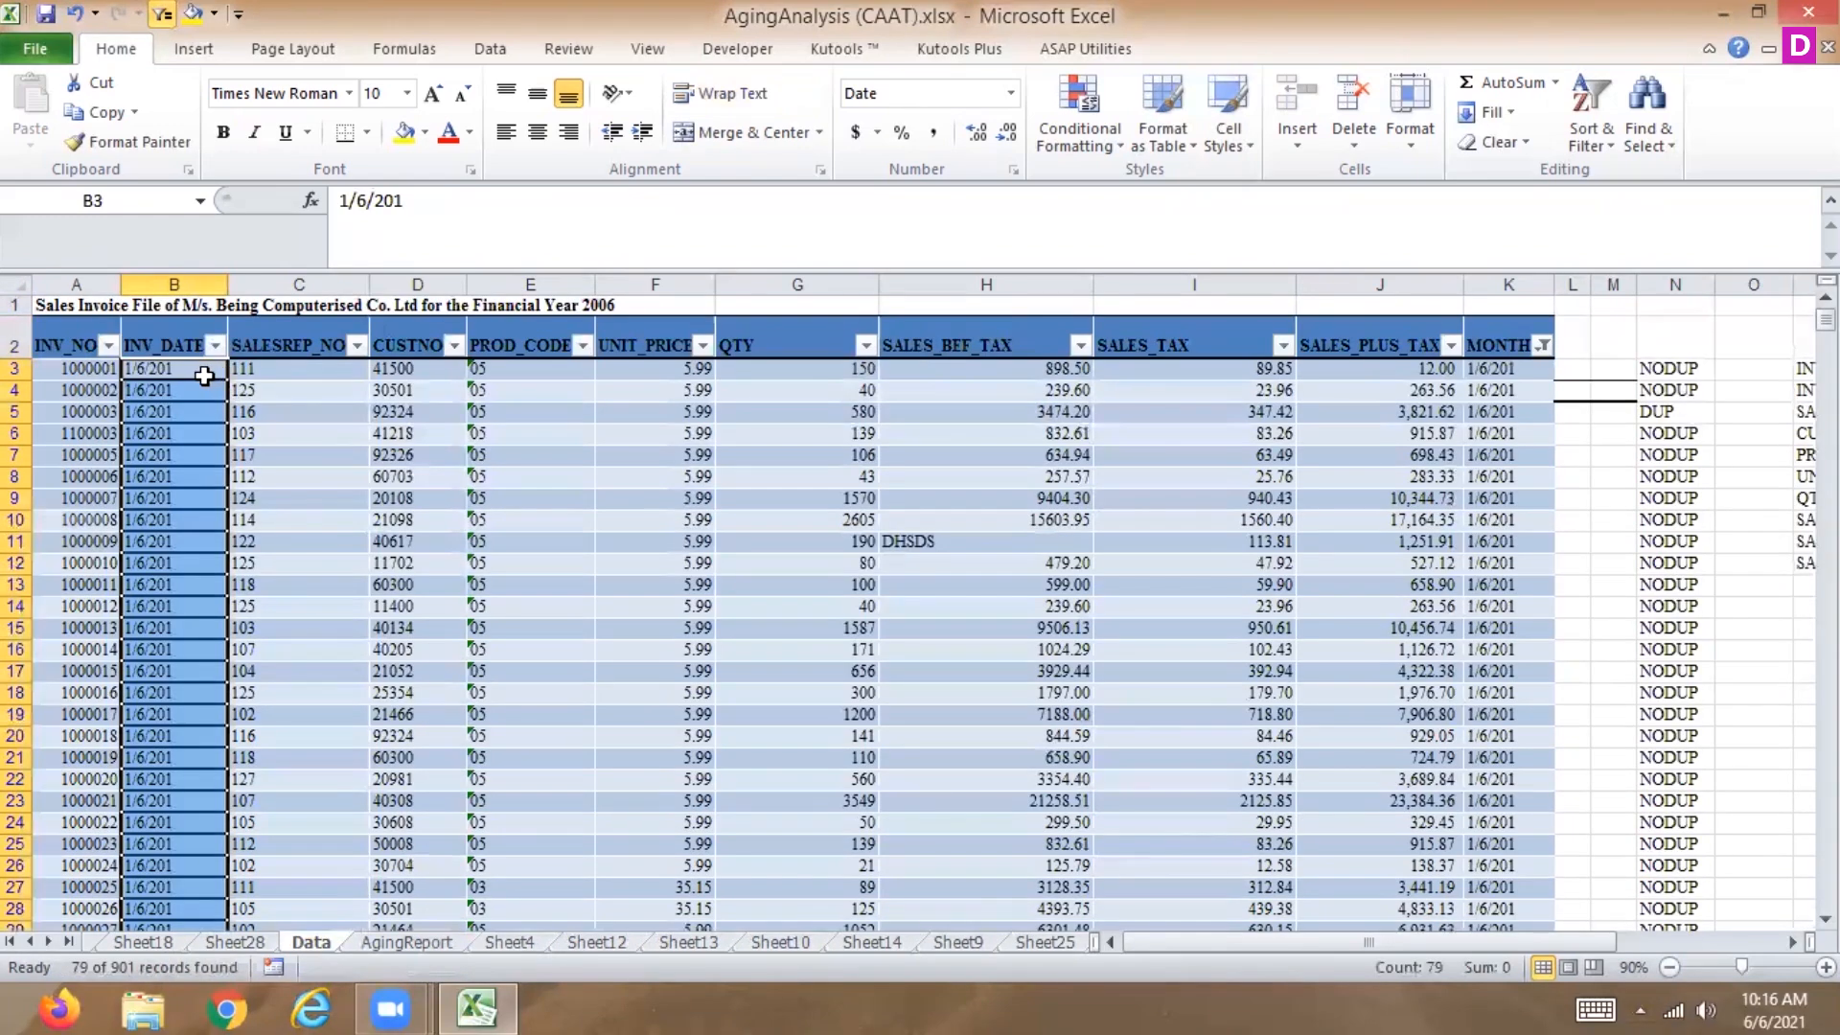
key(ctrl+z)
Set the first invoice date in B3 to 6-jan-2021 and fill it down the whole INV_DATE column.
click(187, 371)
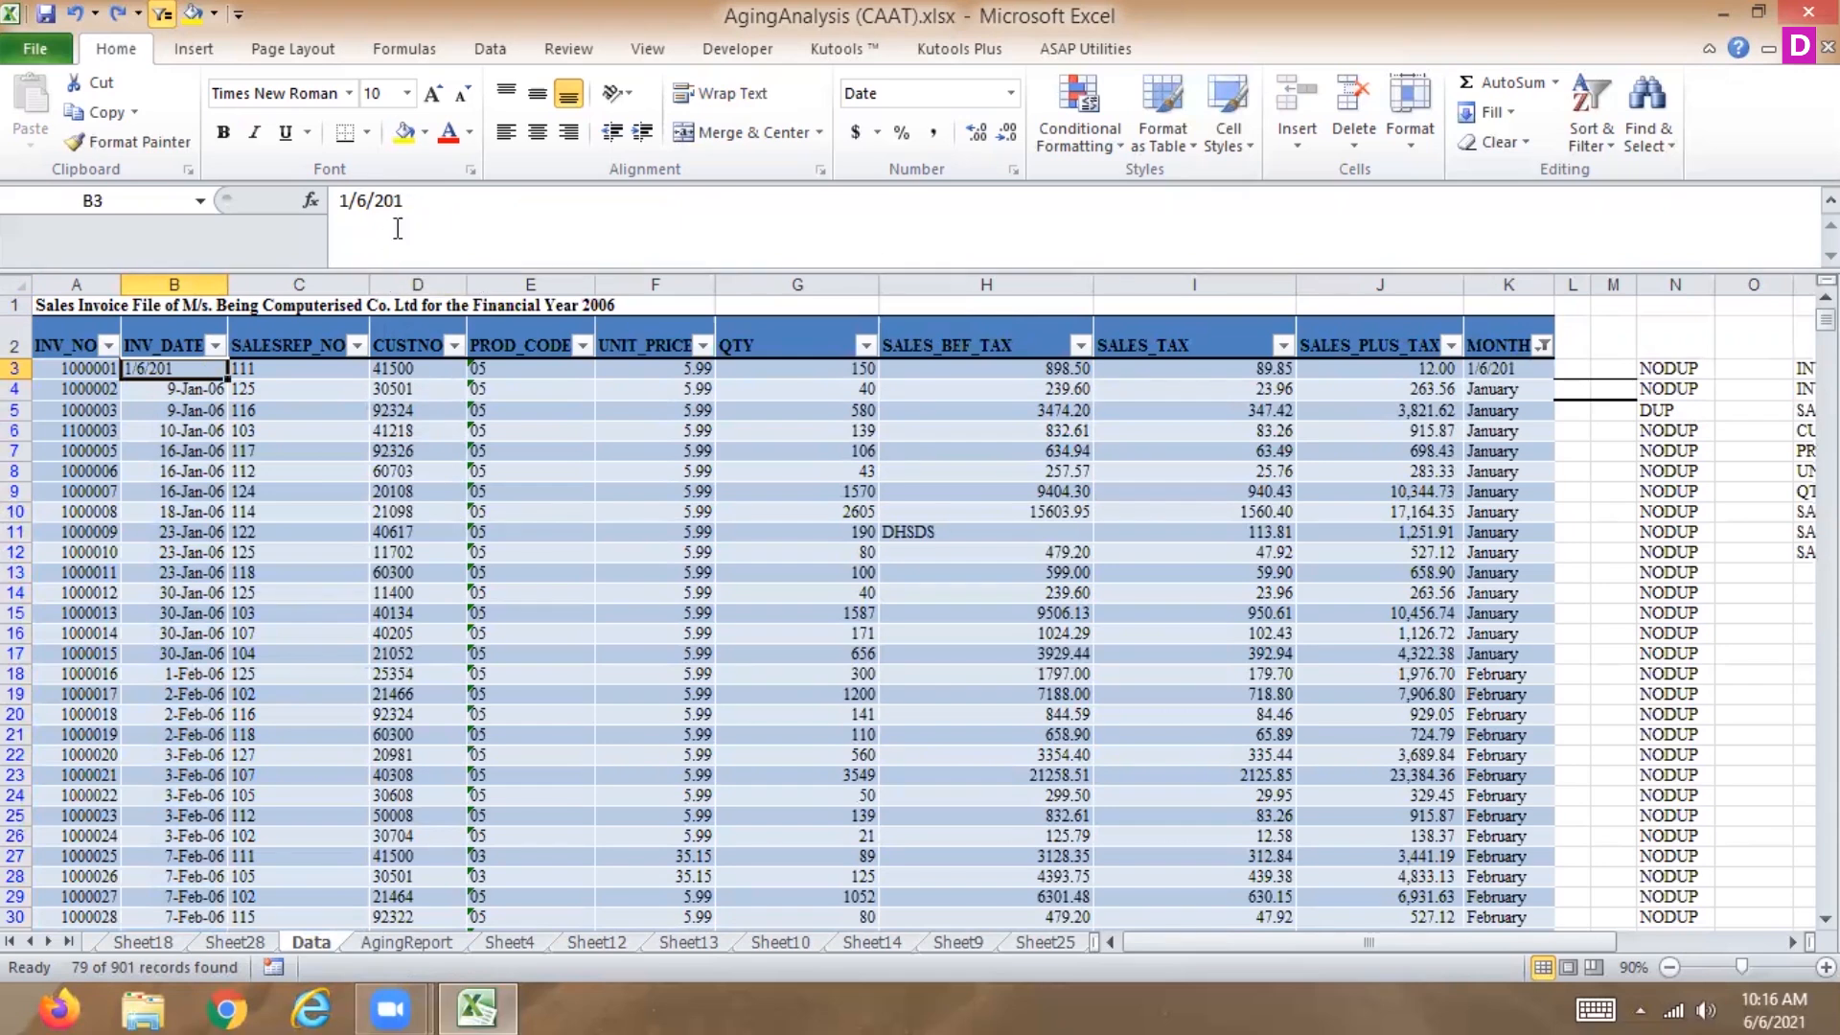
drag(406, 201, 286, 197)
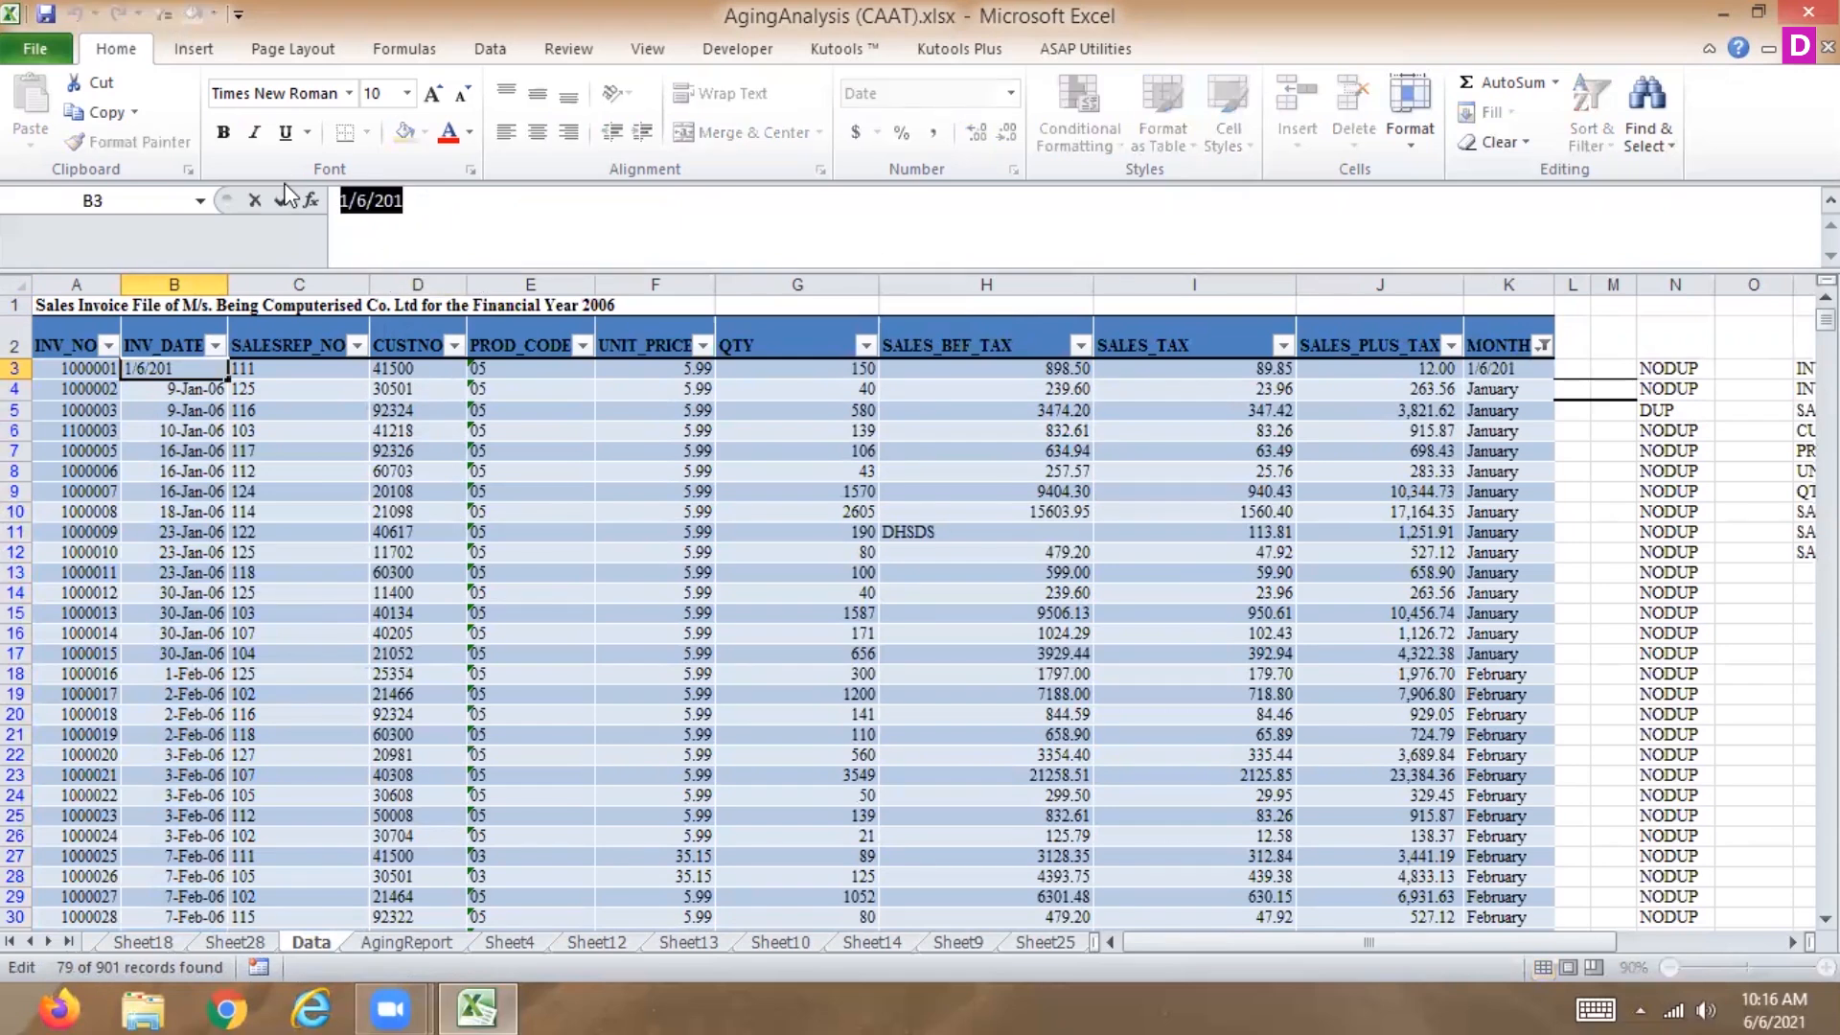
text(6-j)
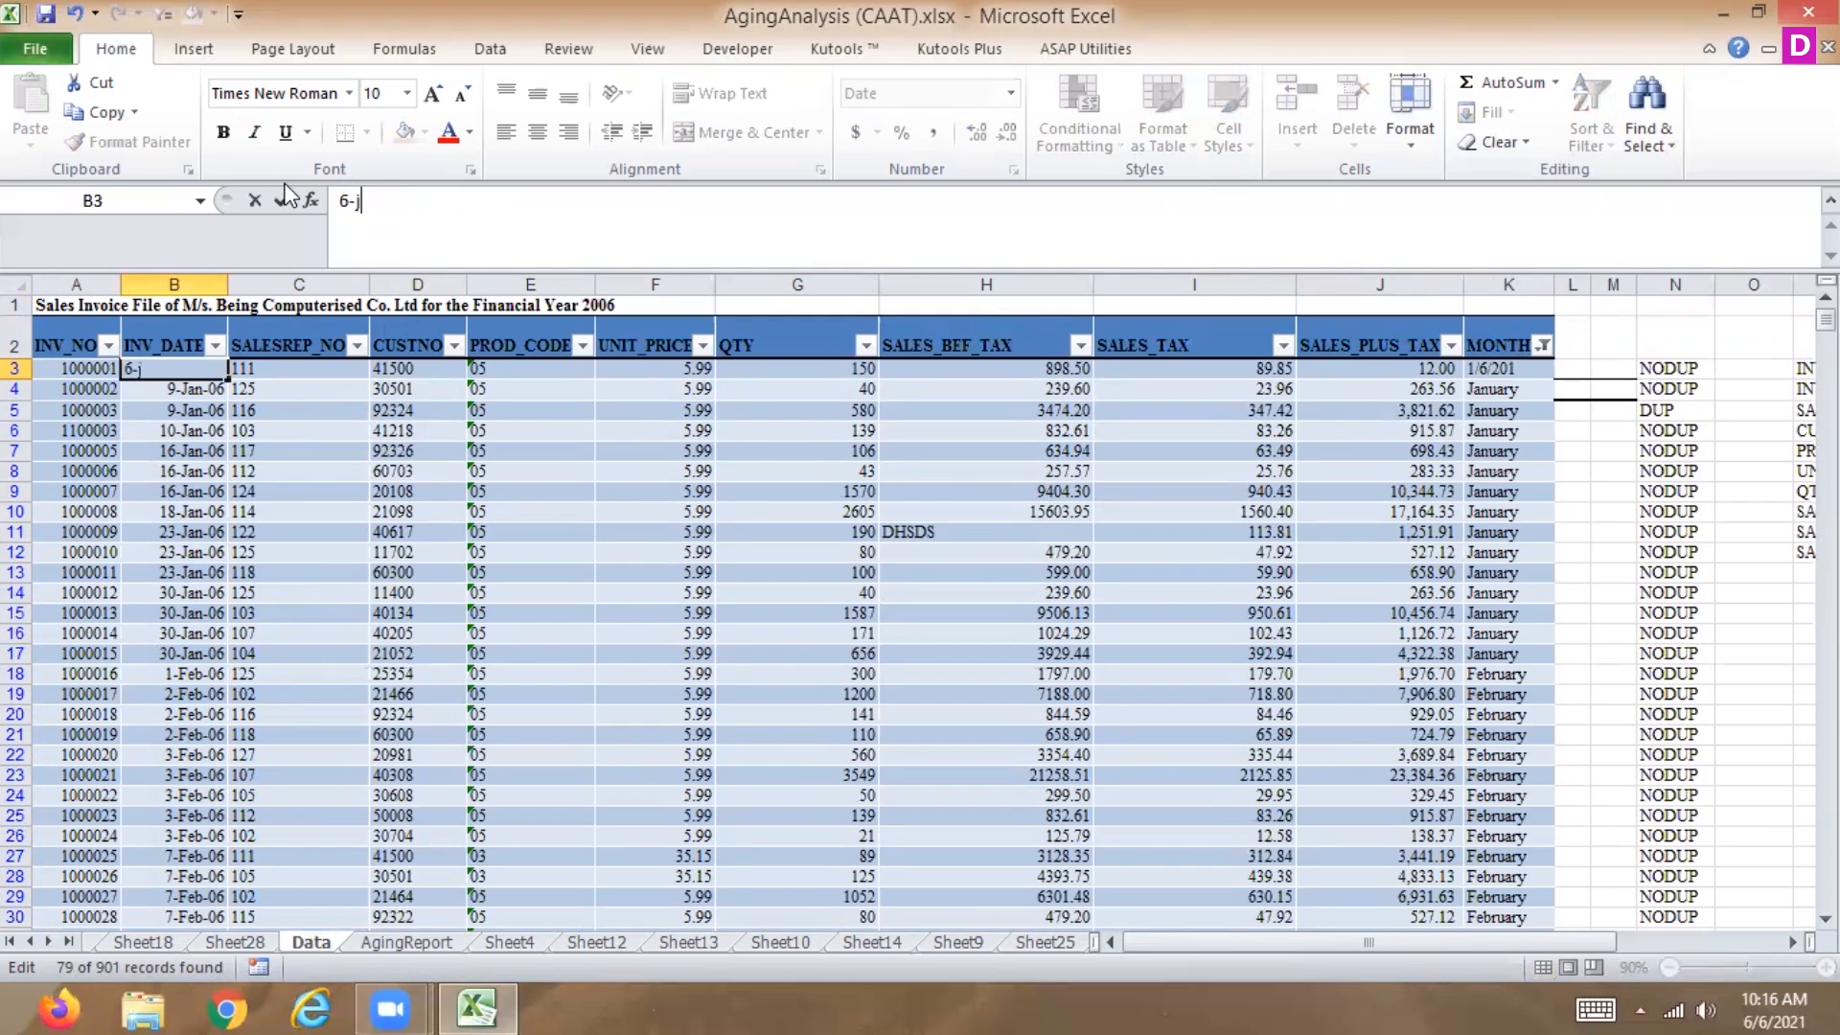
text(an-2021)
key(Return)
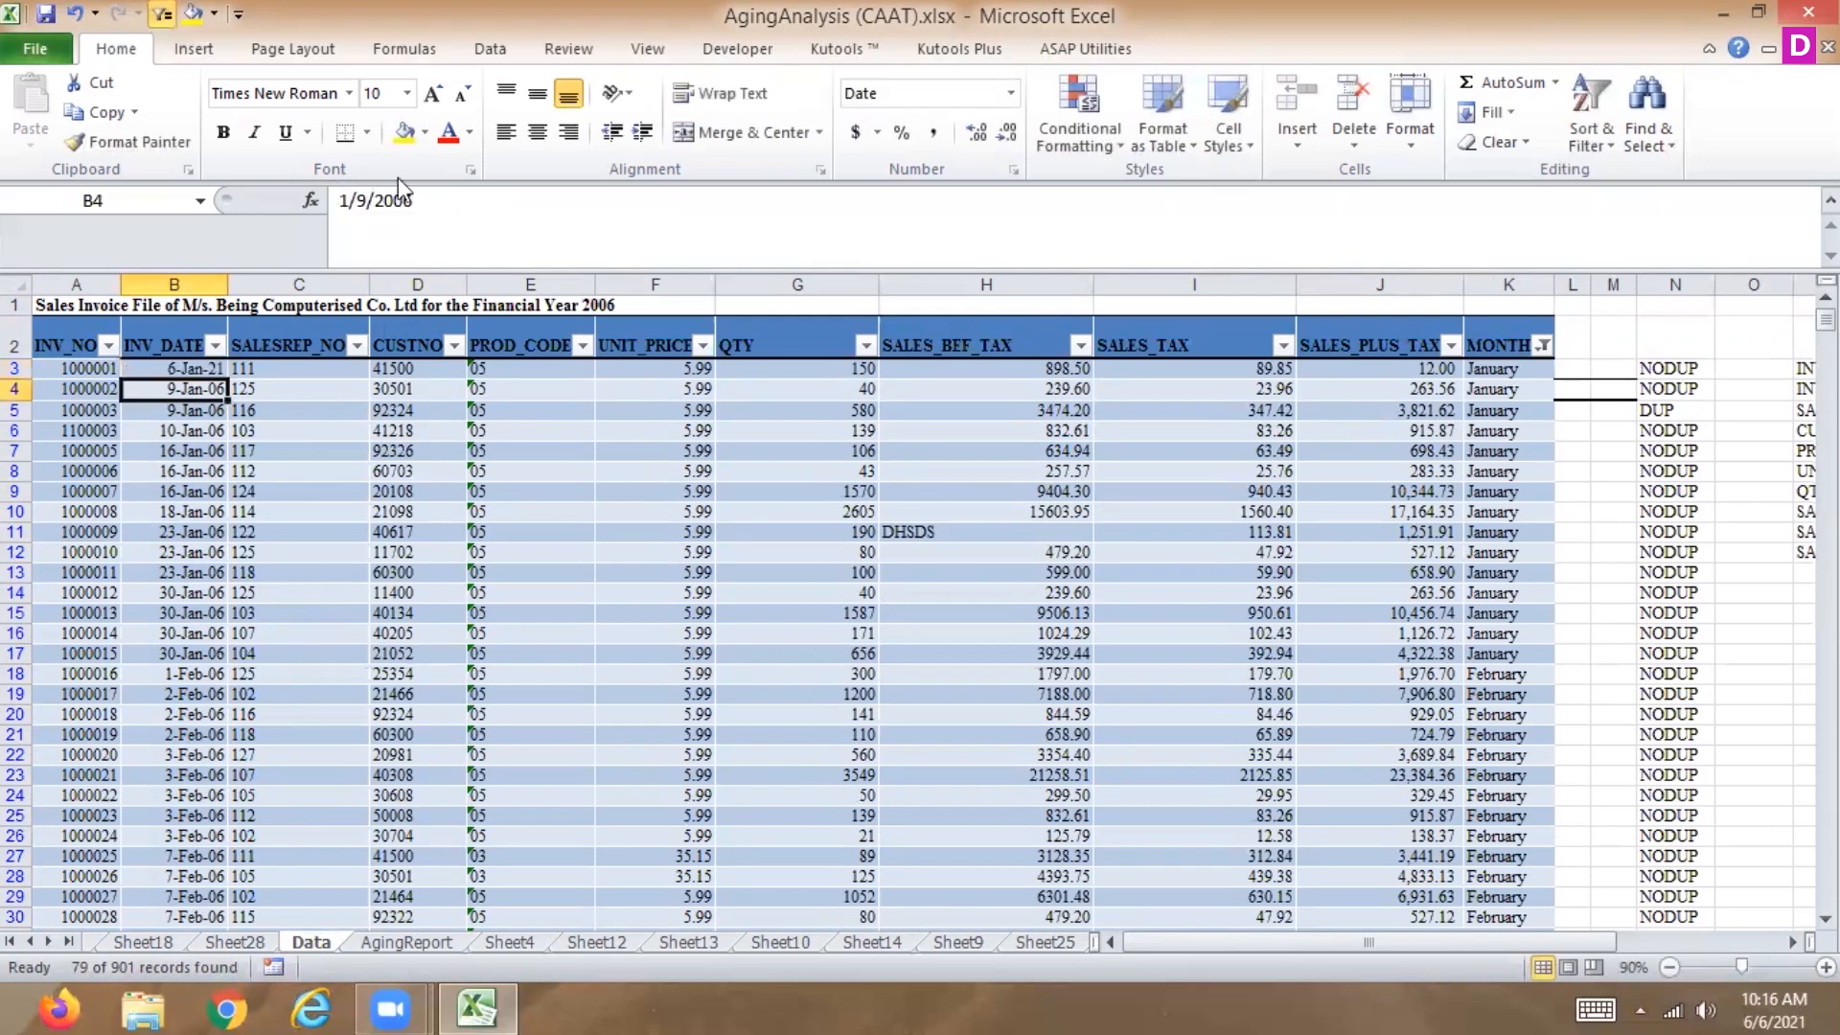
click(201, 369)
double_click(227, 379)
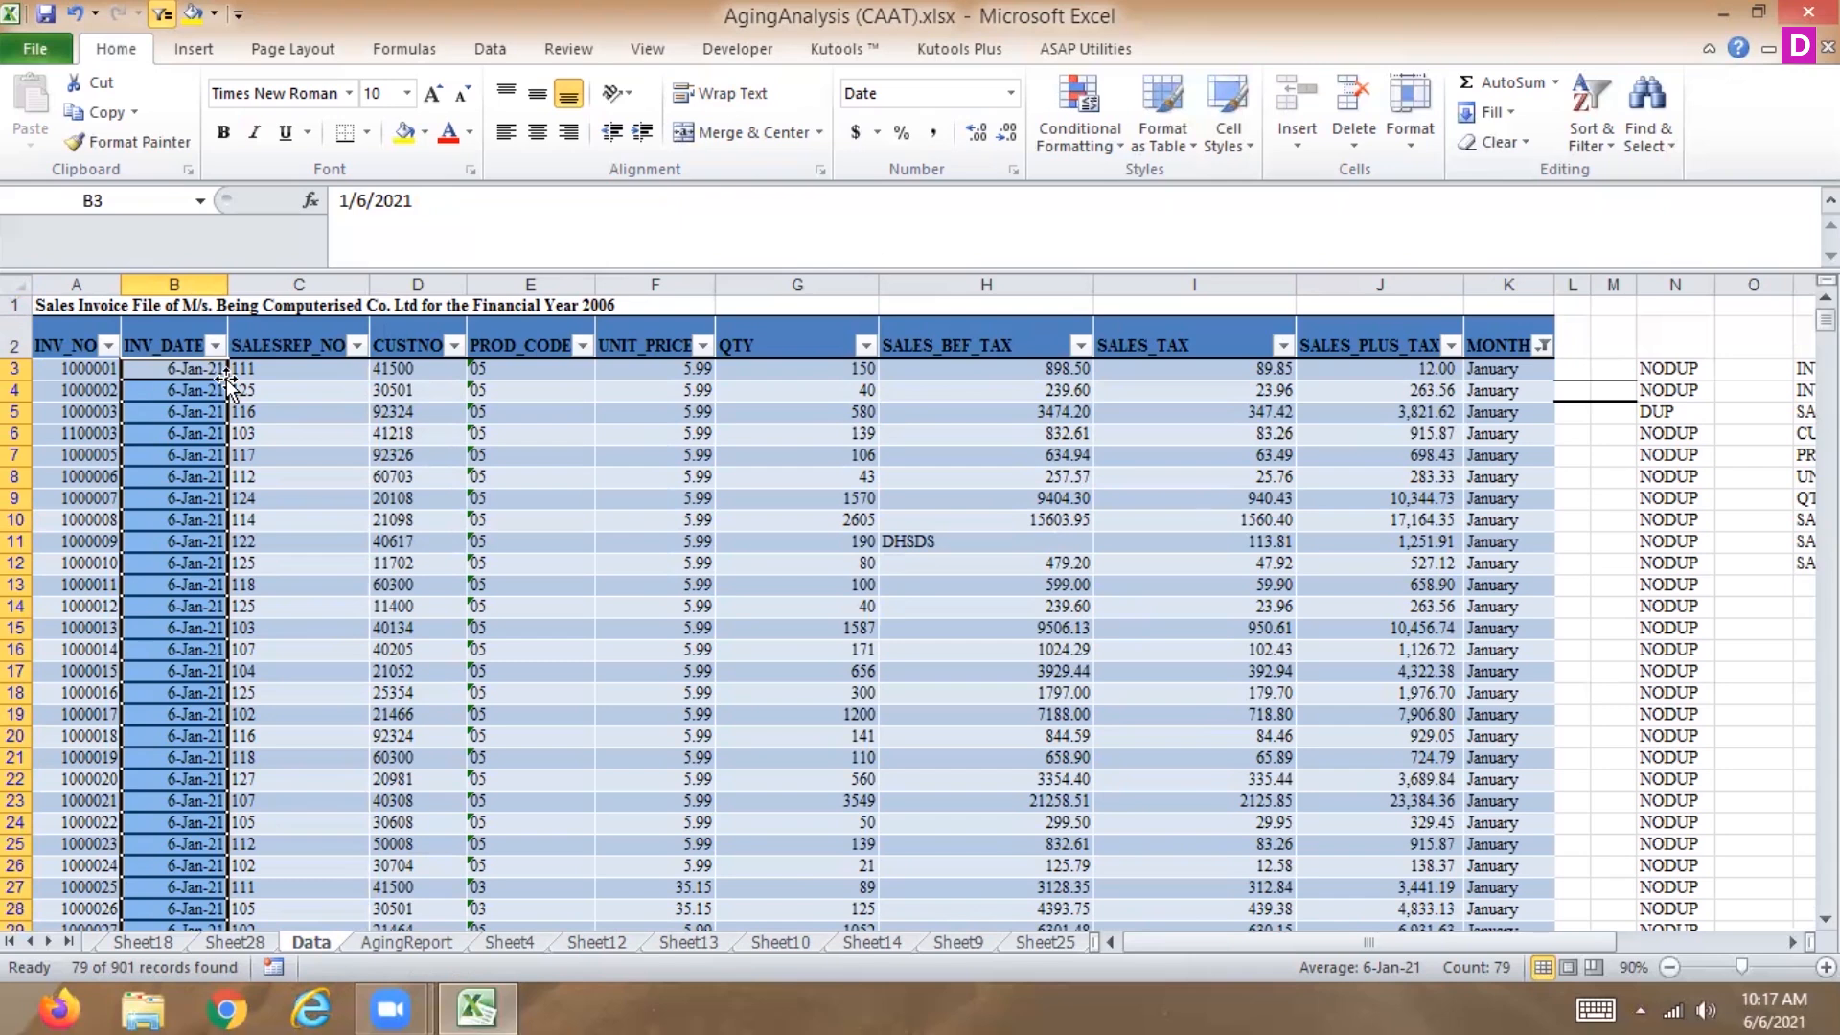
Try the Next Quarter date filter on INV_DATE again and clear the filter.
click(215, 345)
click(215, 345)
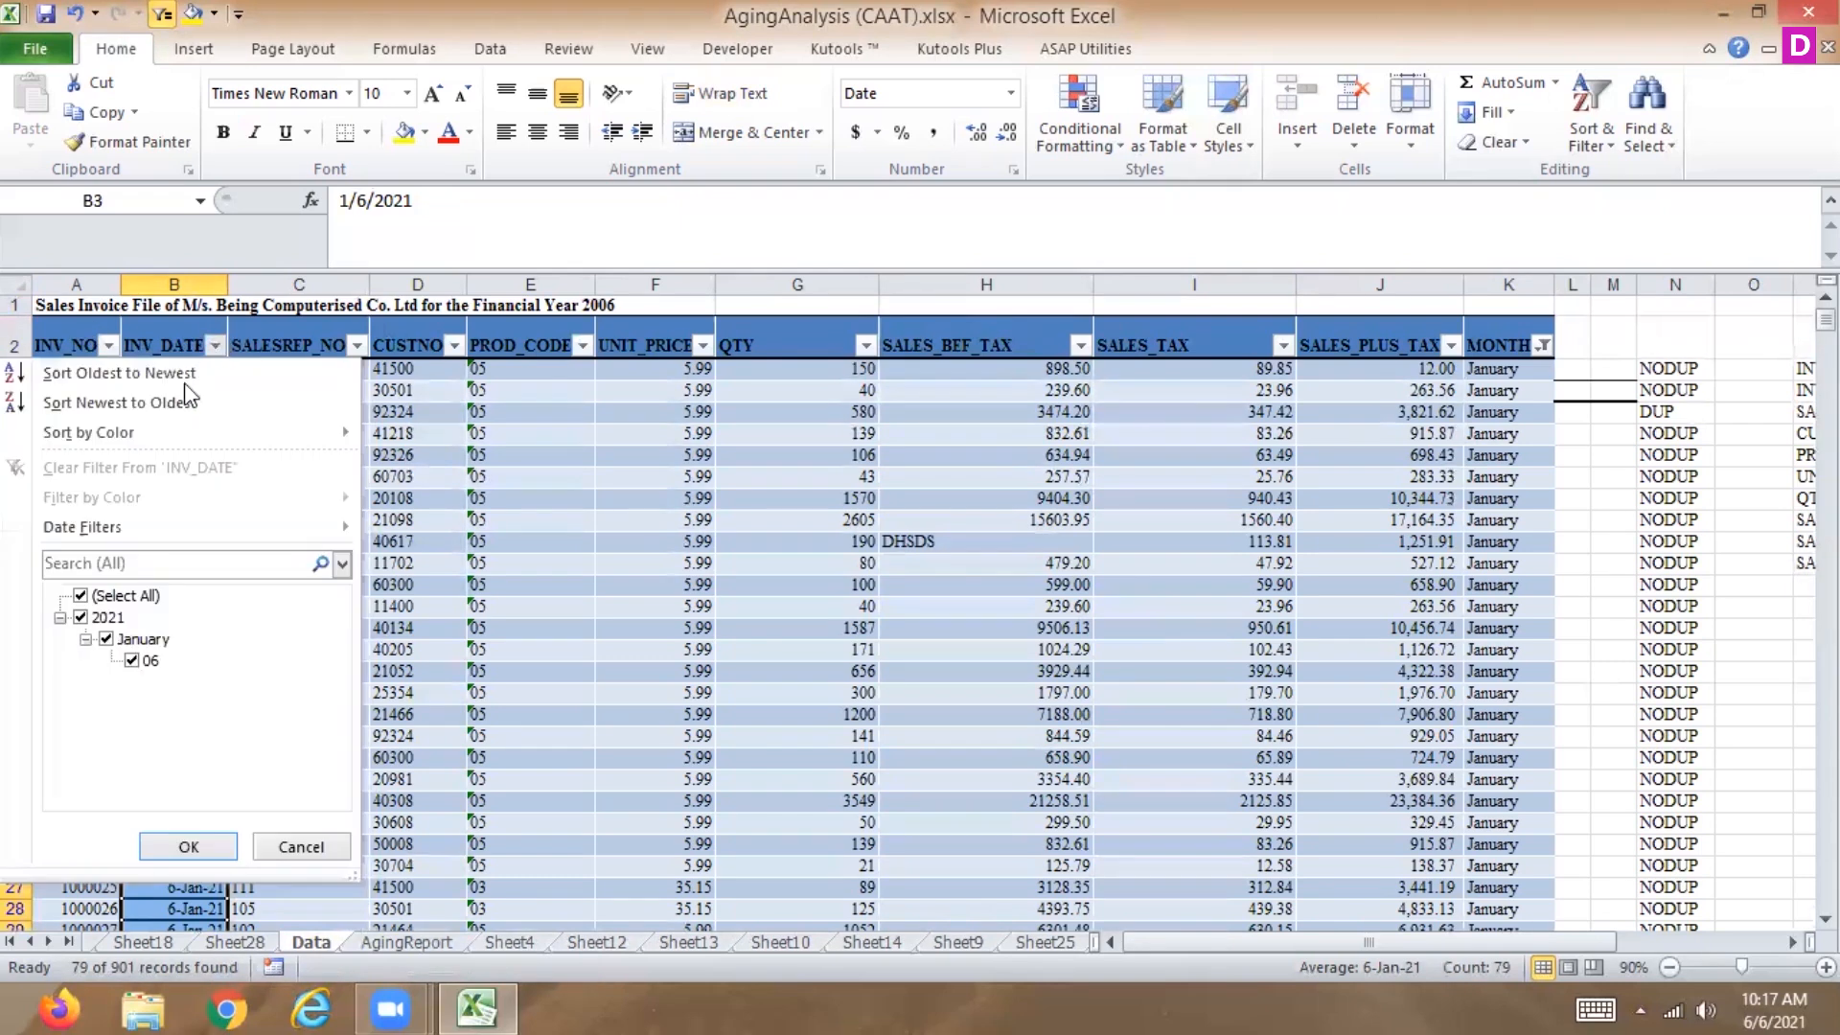
mouse_move(155, 525)
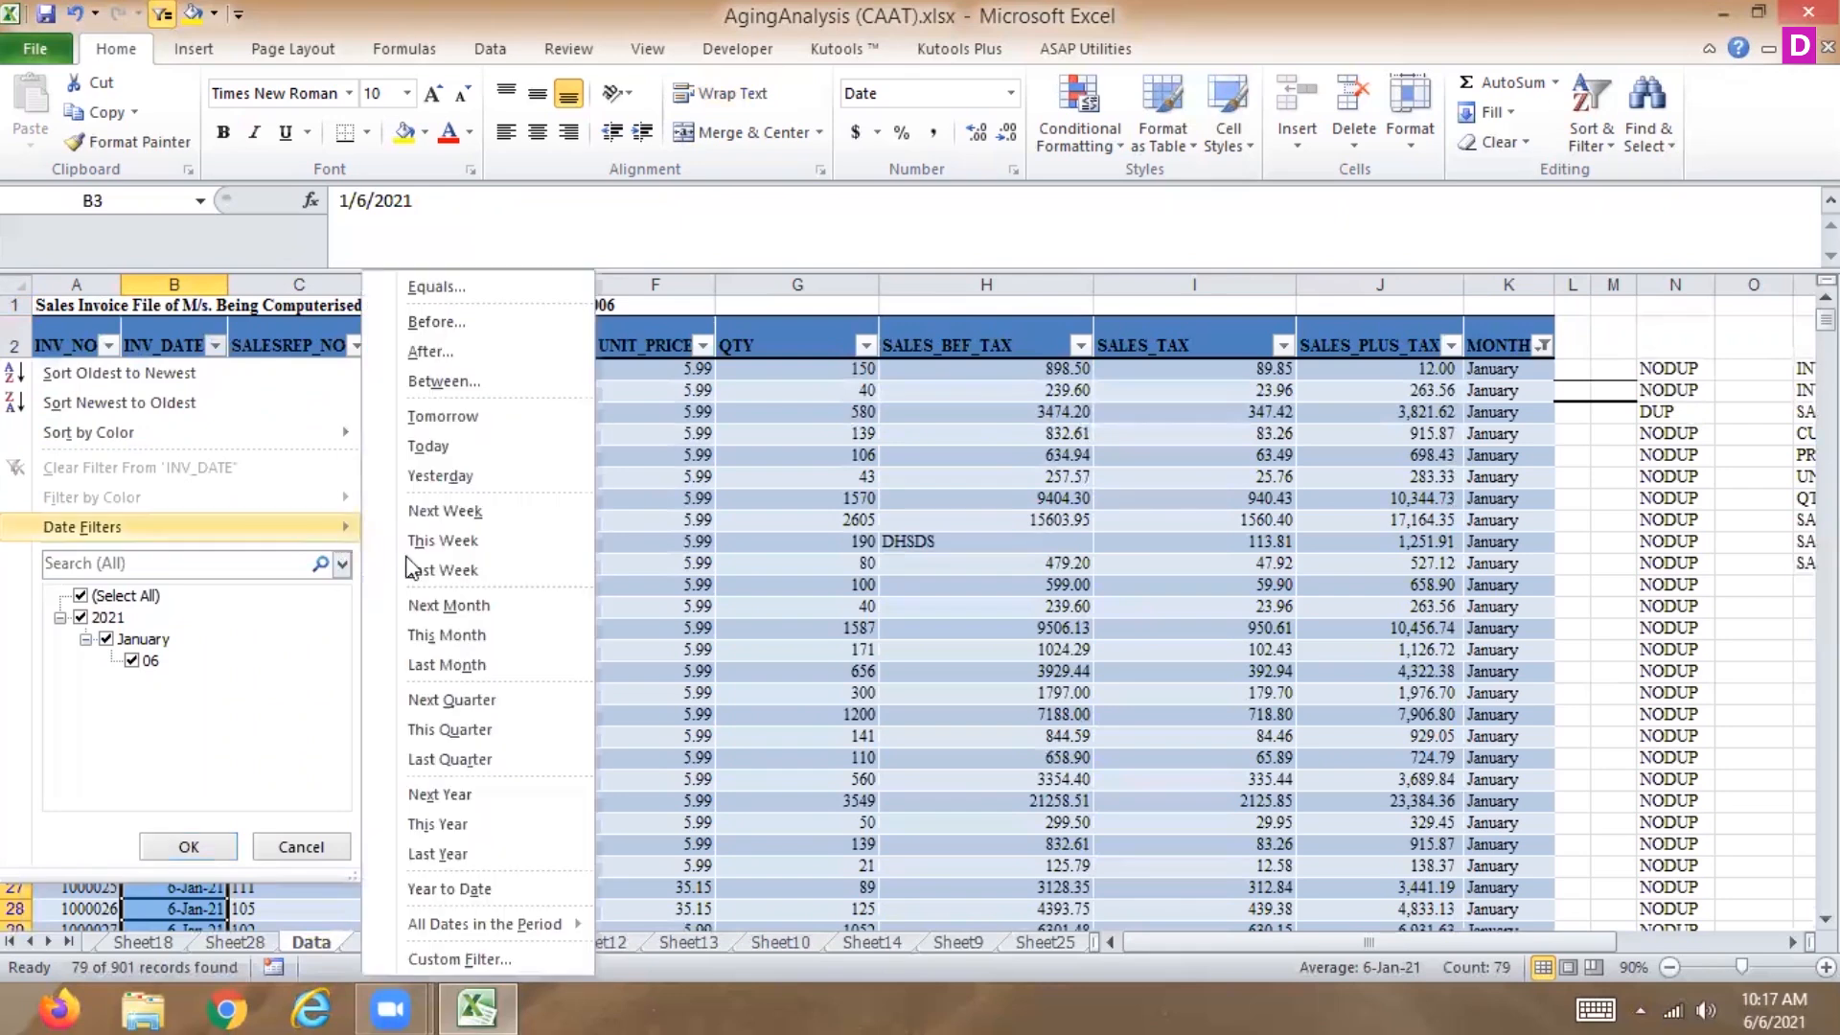
click(427, 700)
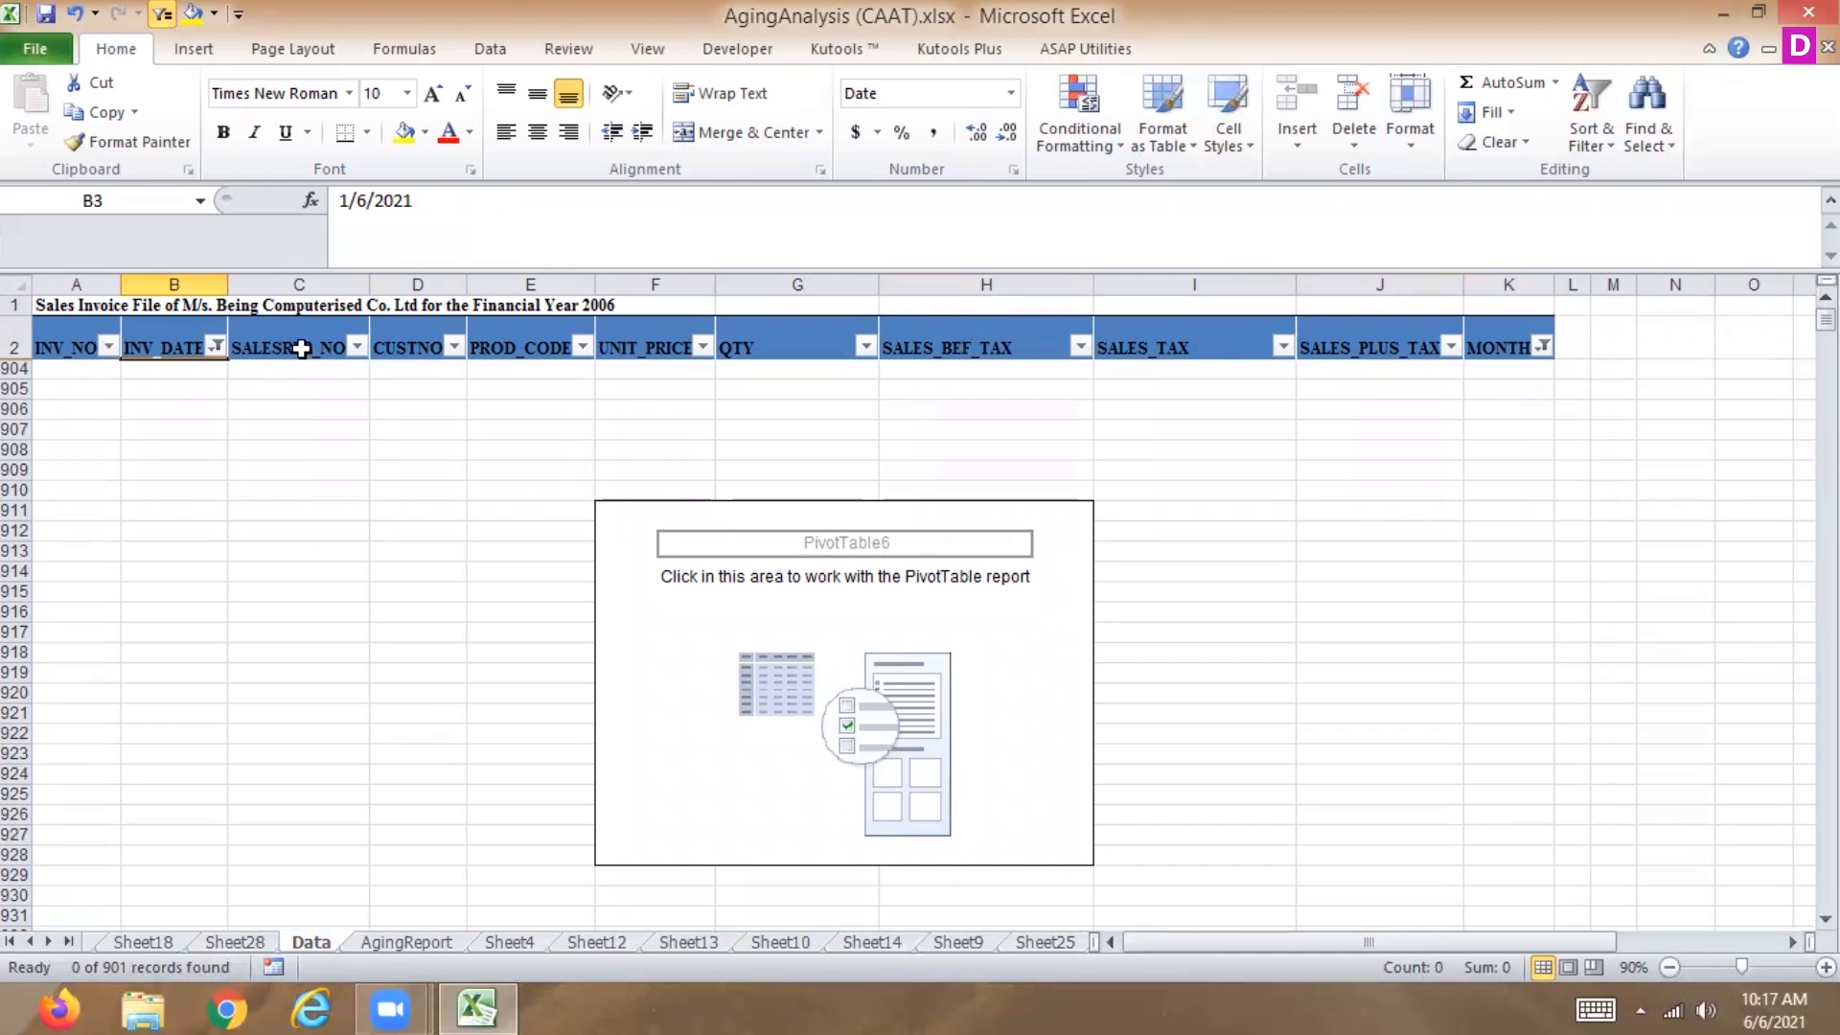
click(217, 346)
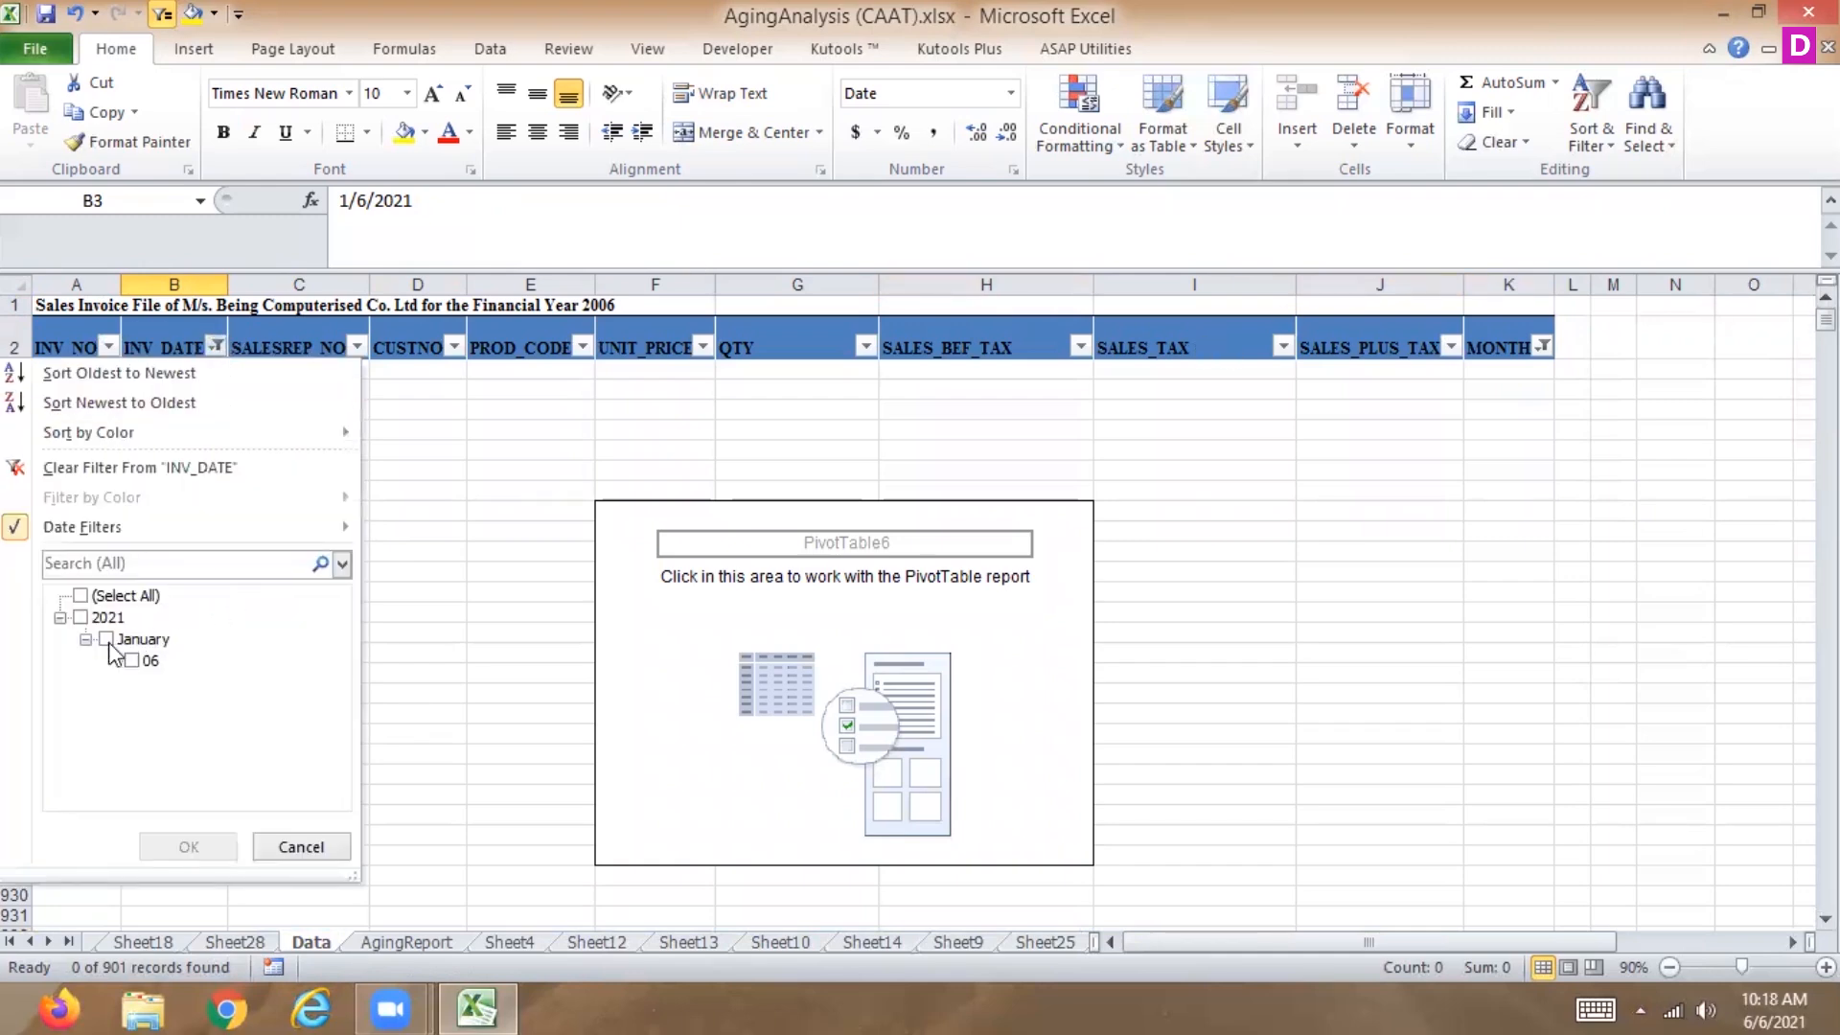
click(171, 469)
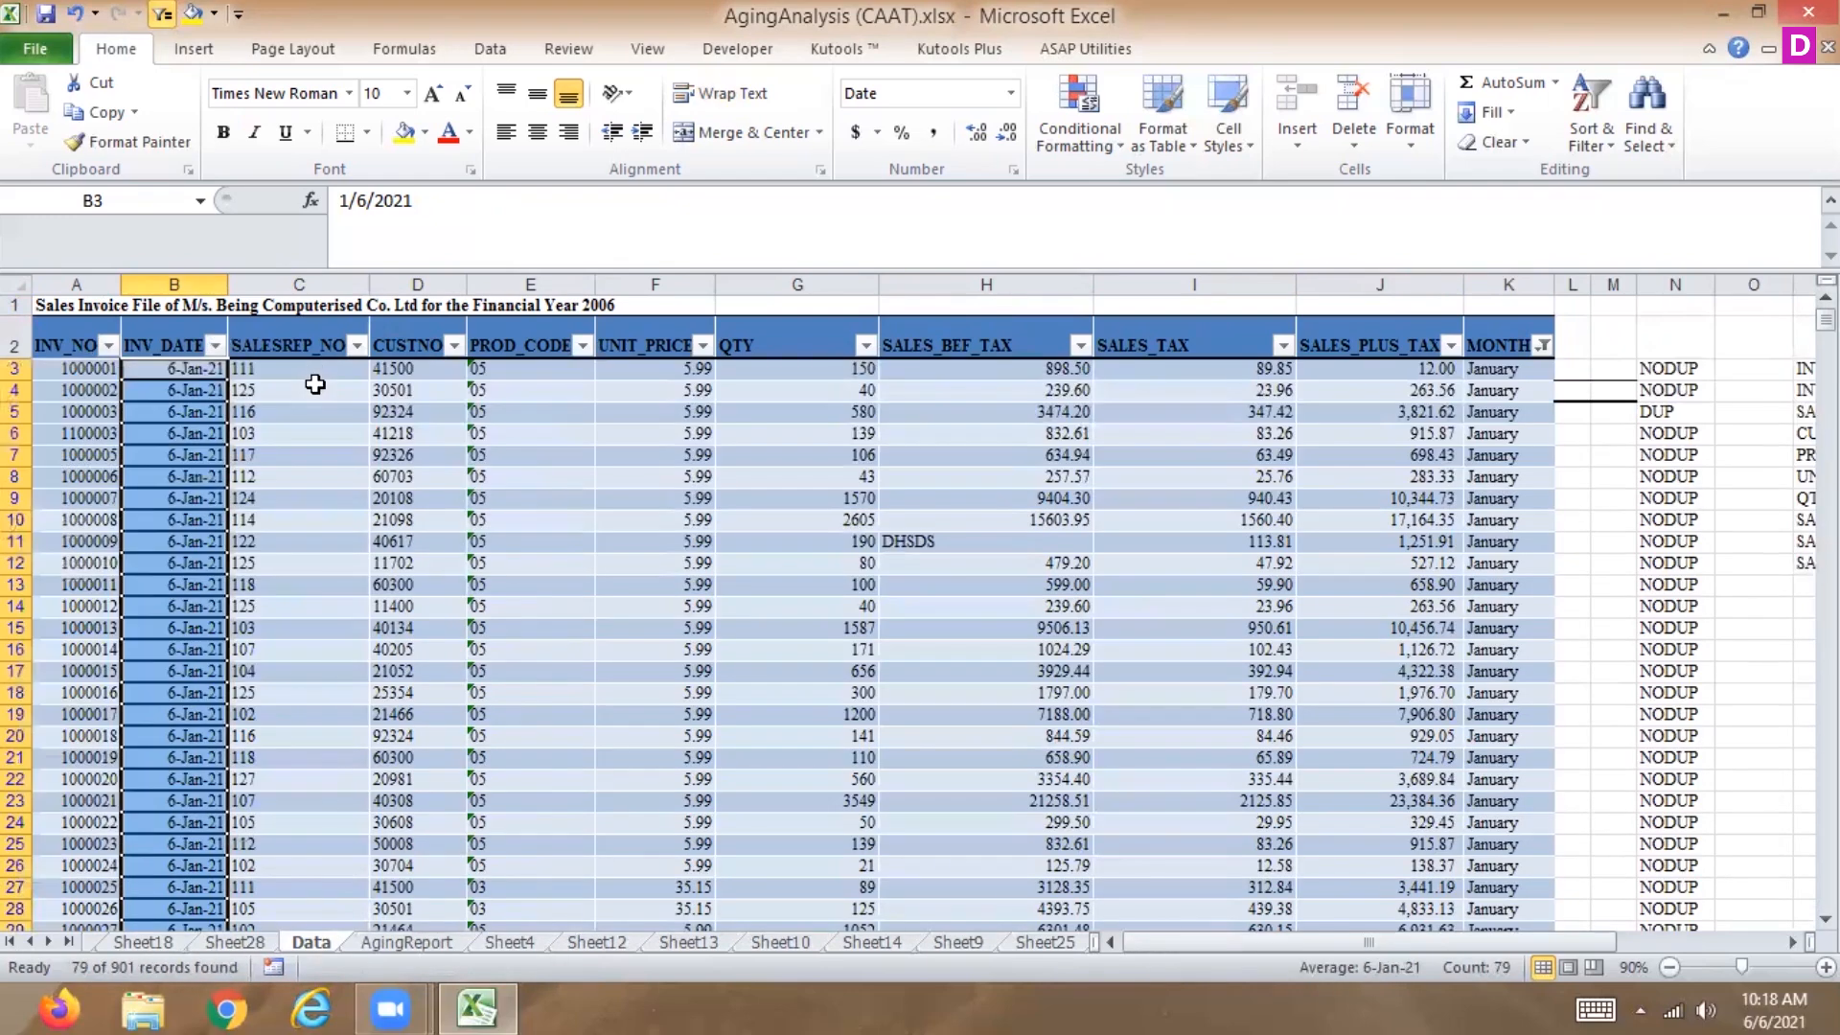
Try the Next Month date filter on the INV_DATE column and clear the filter.
click(217, 345)
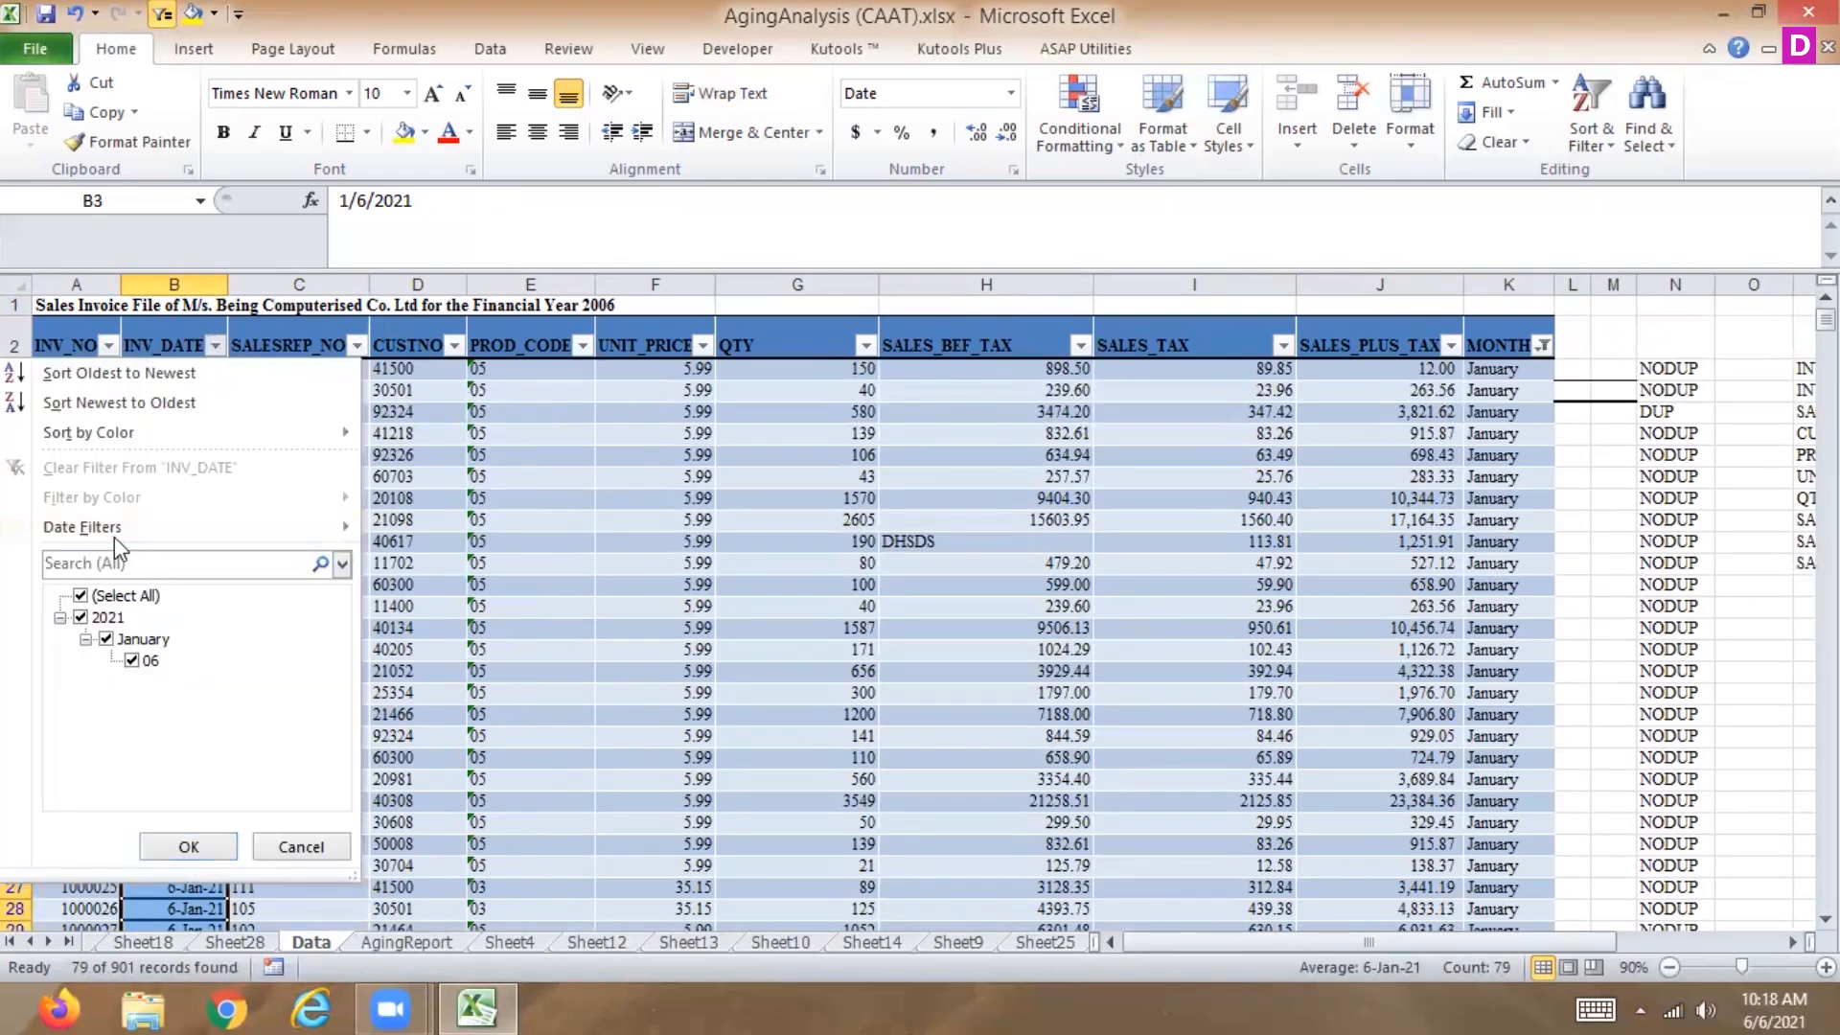
mouse_move(115, 527)
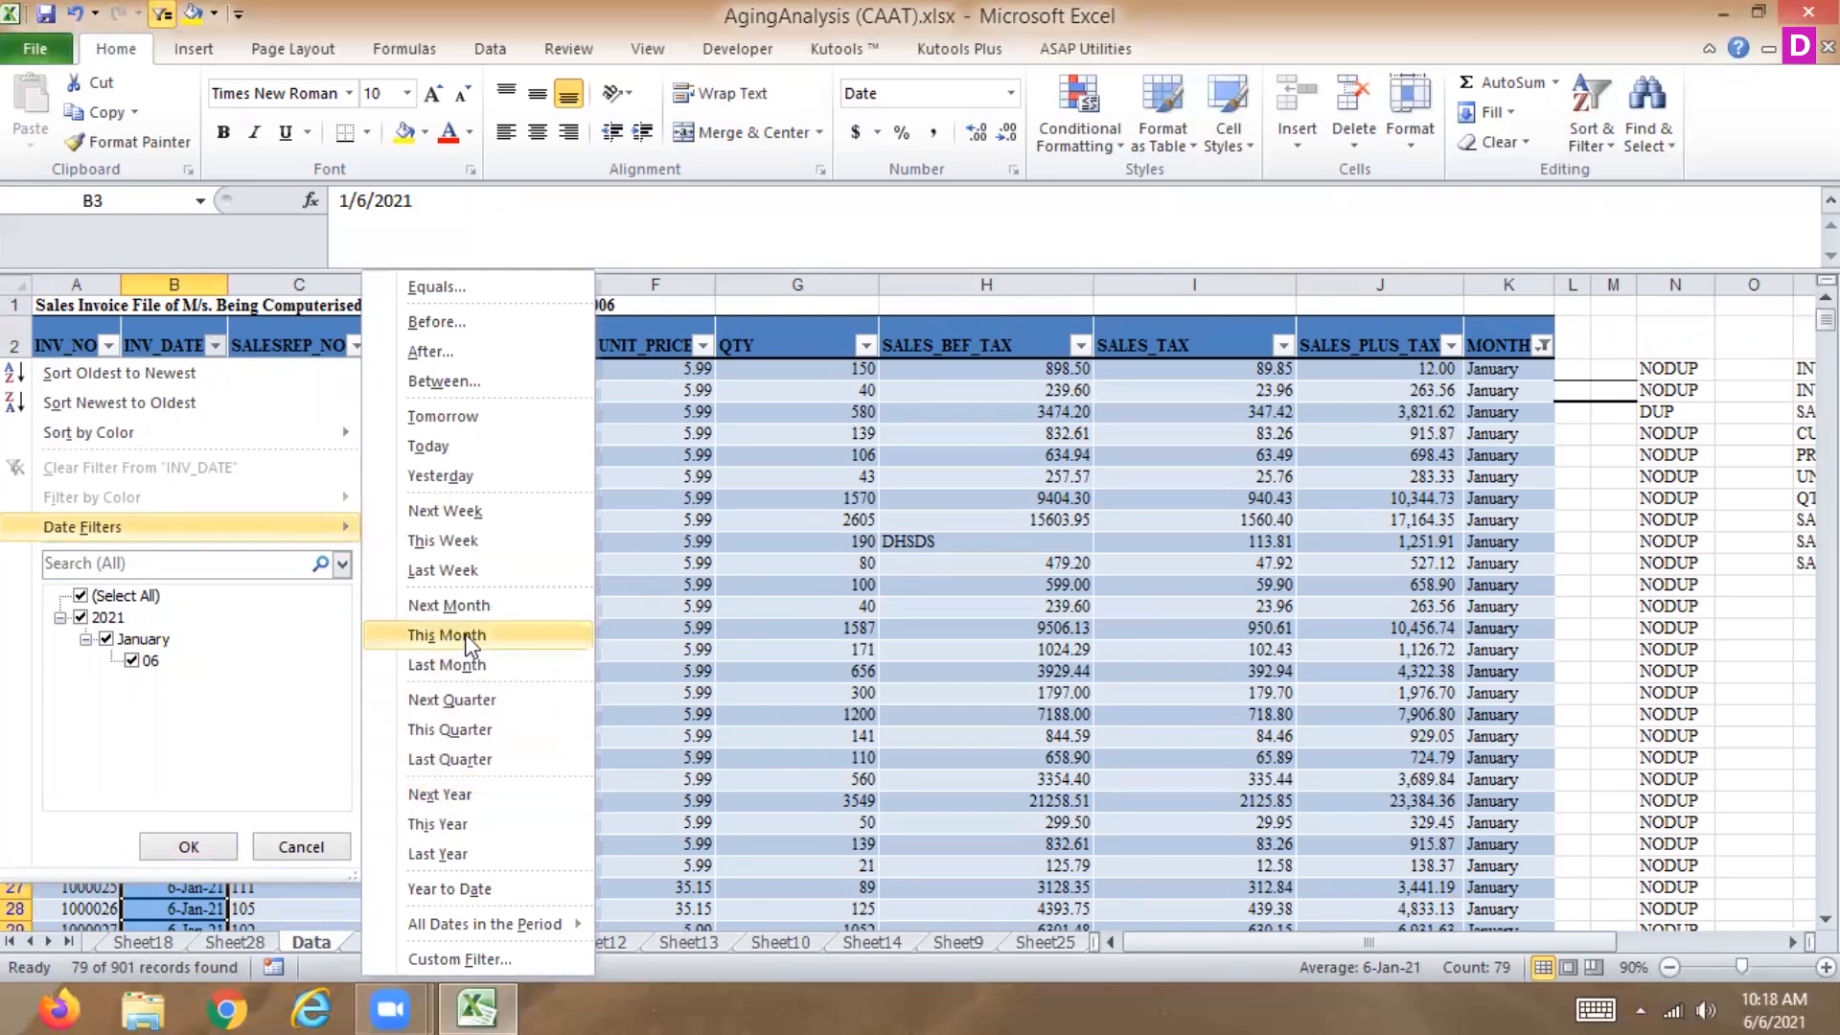
click(481, 607)
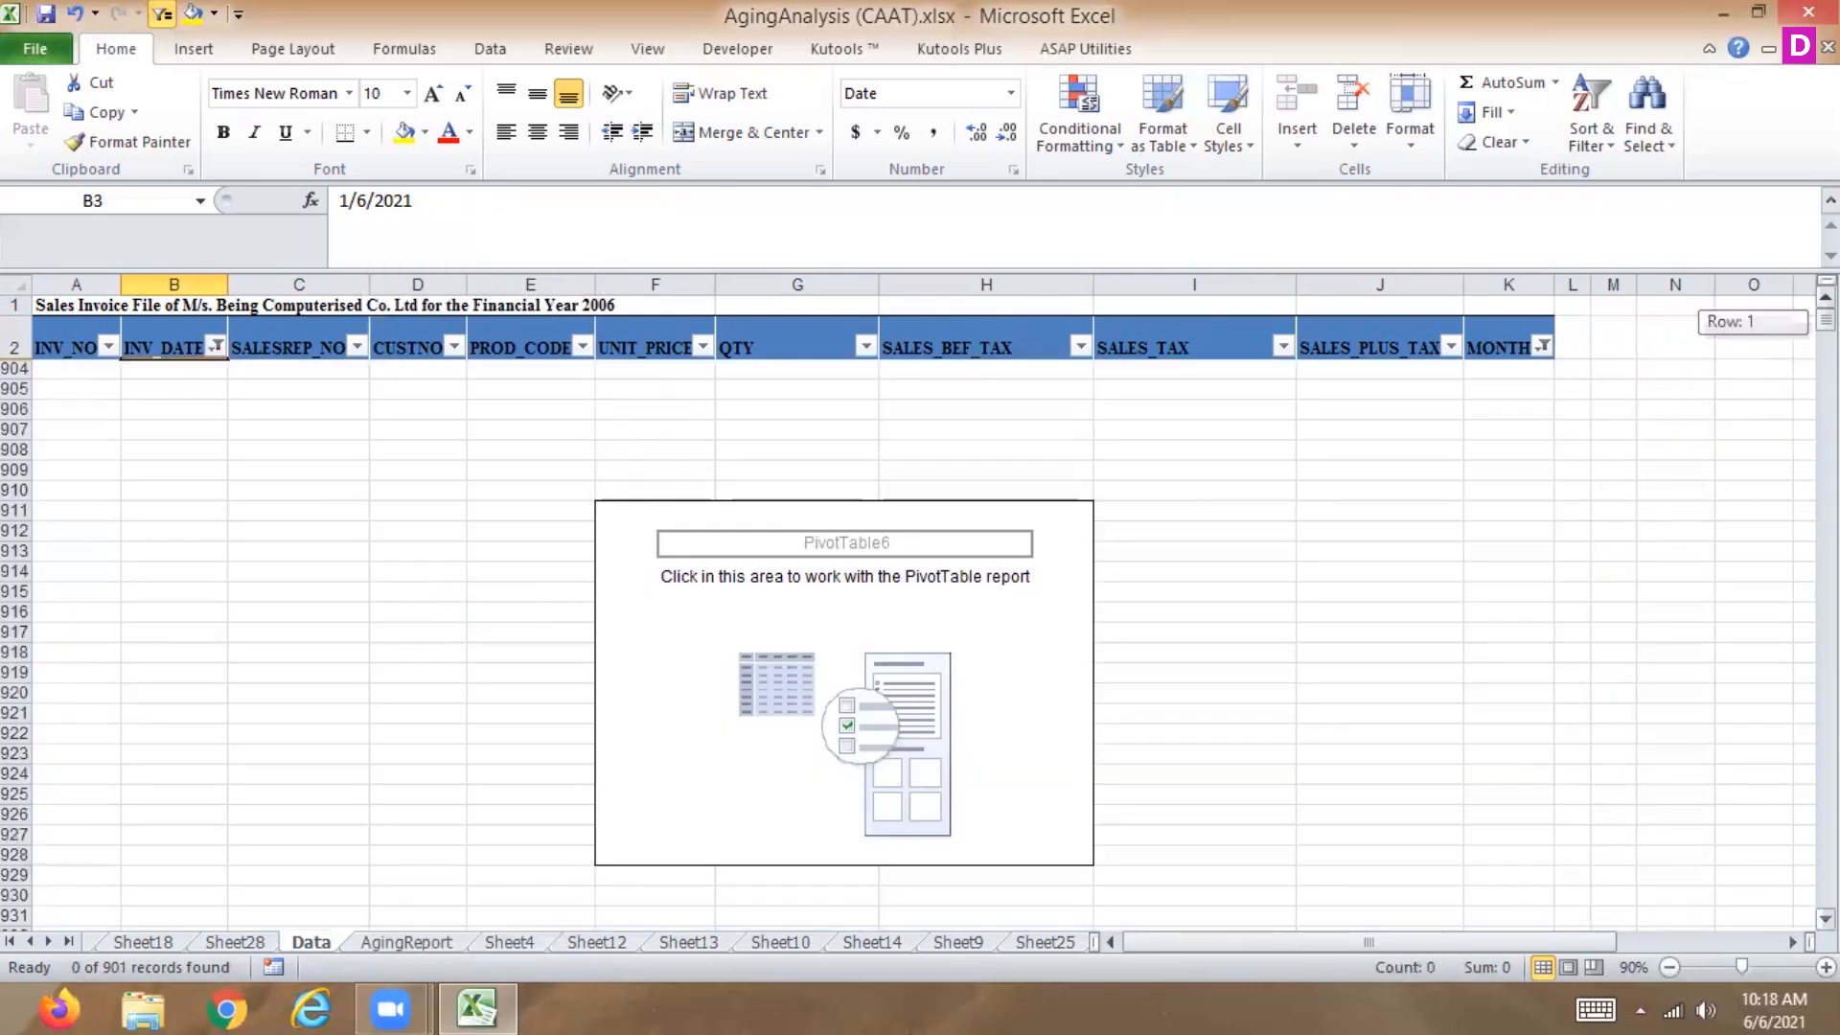
click(216, 346)
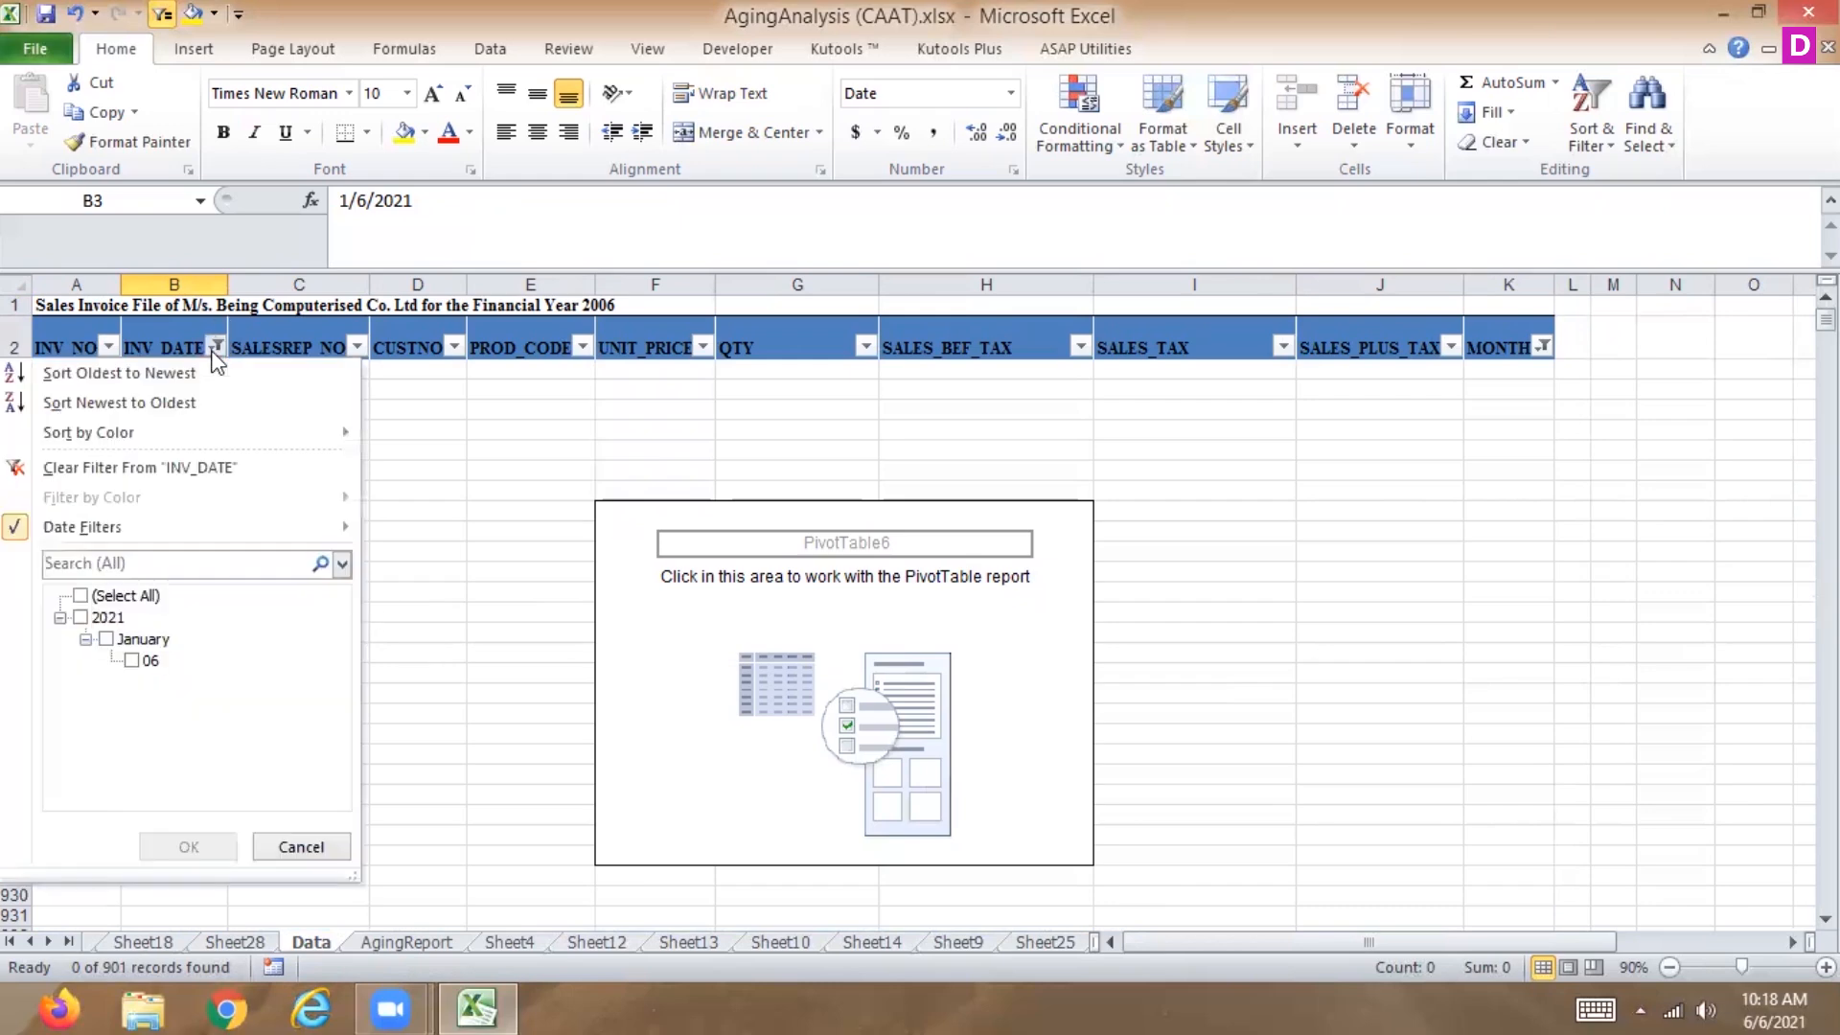
click(196, 465)
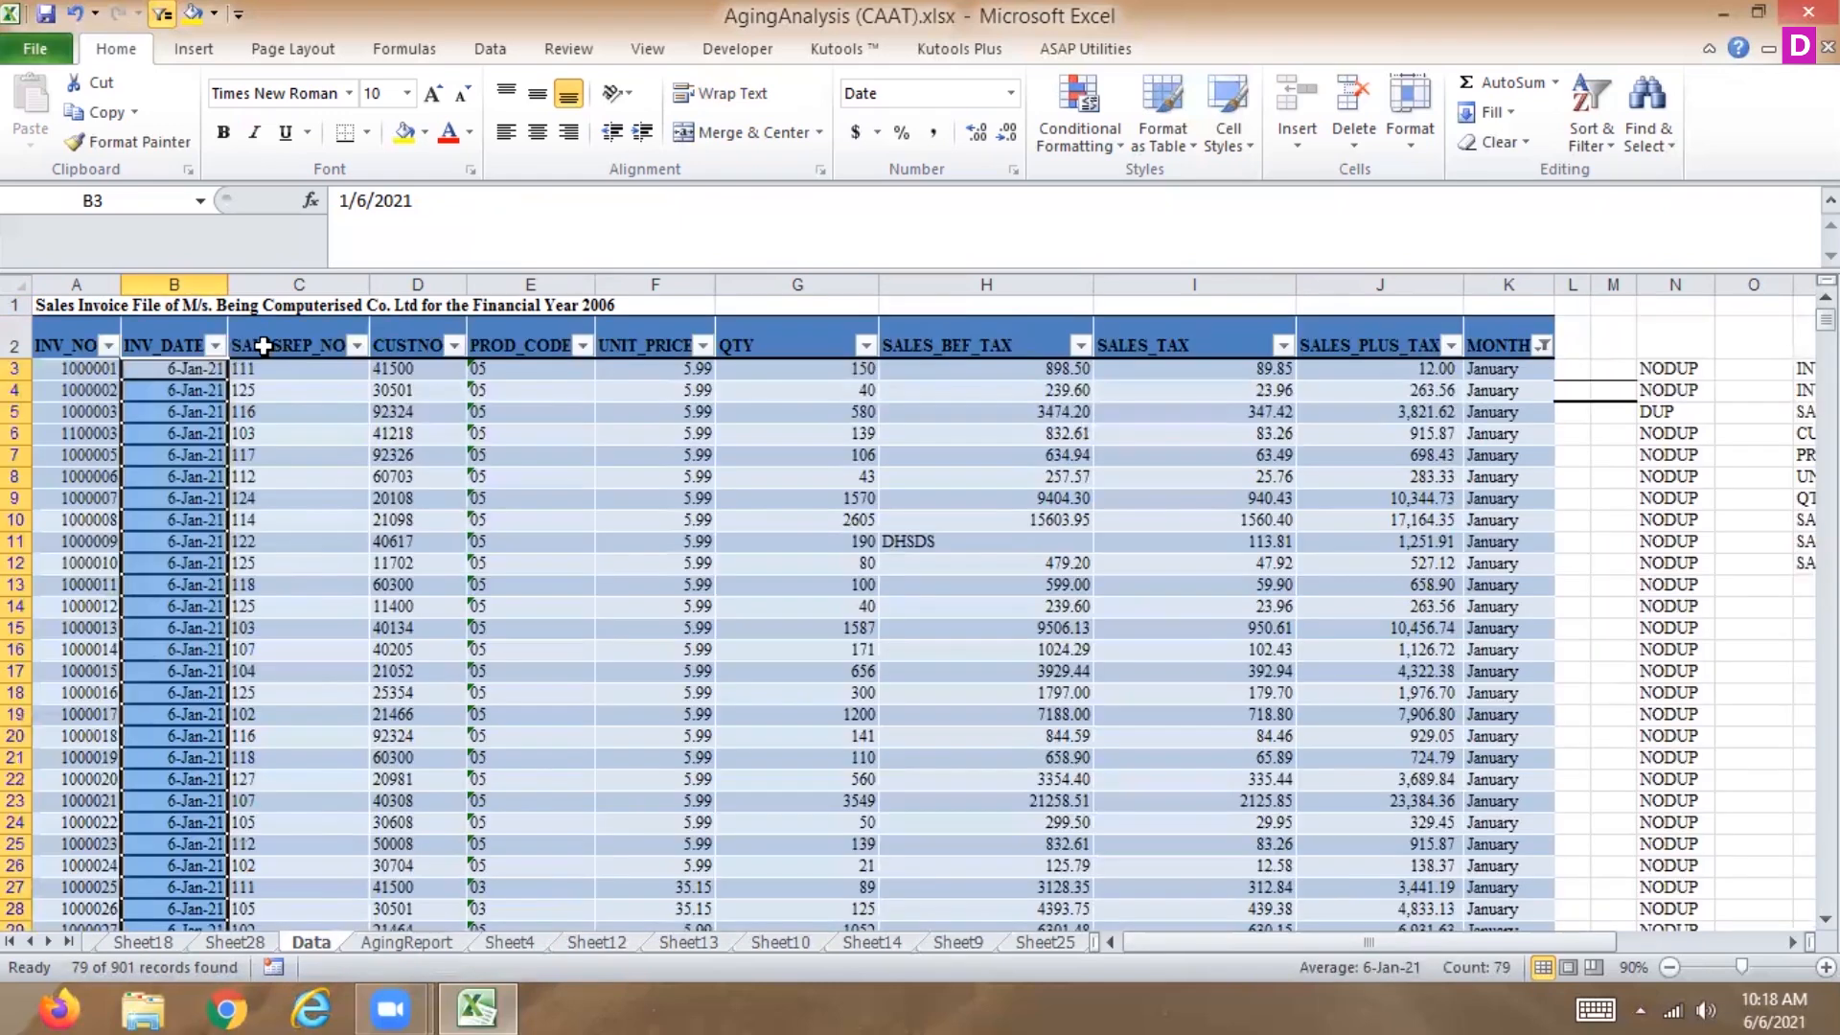
Inspect the MONTH column's filter list and close it without changes.
click(232, 347)
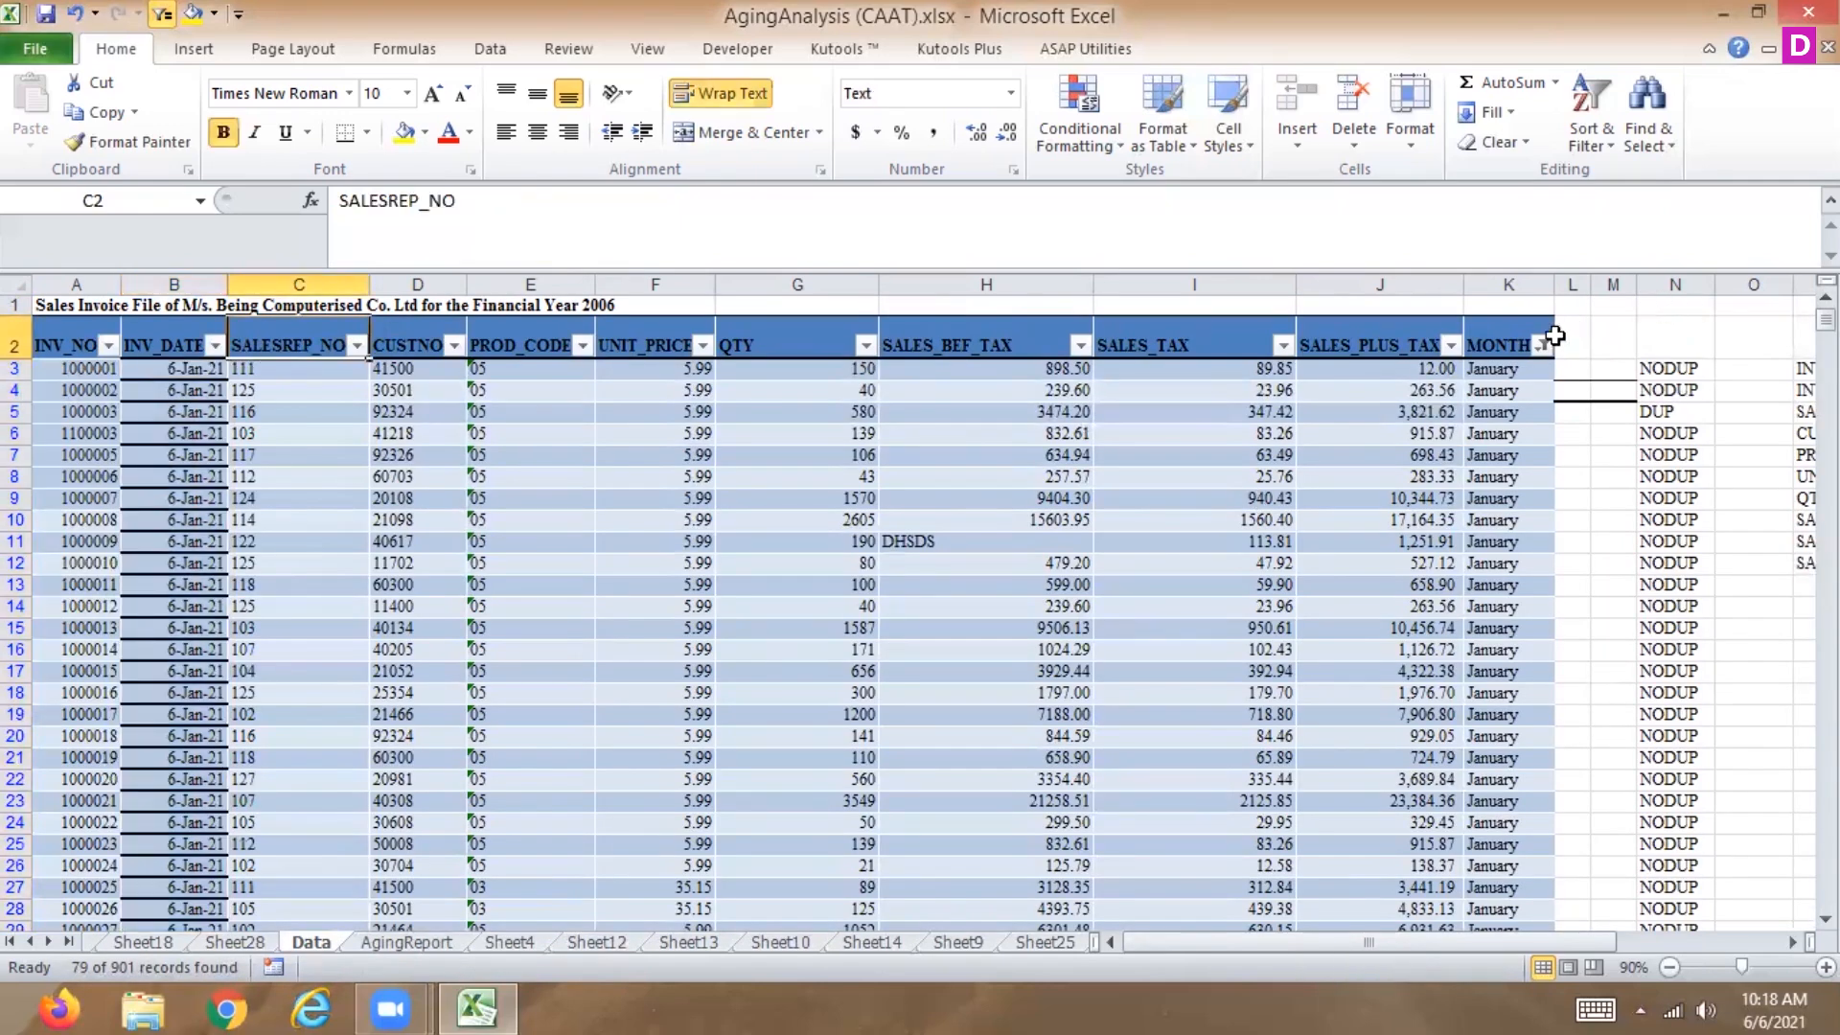
click(1541, 345)
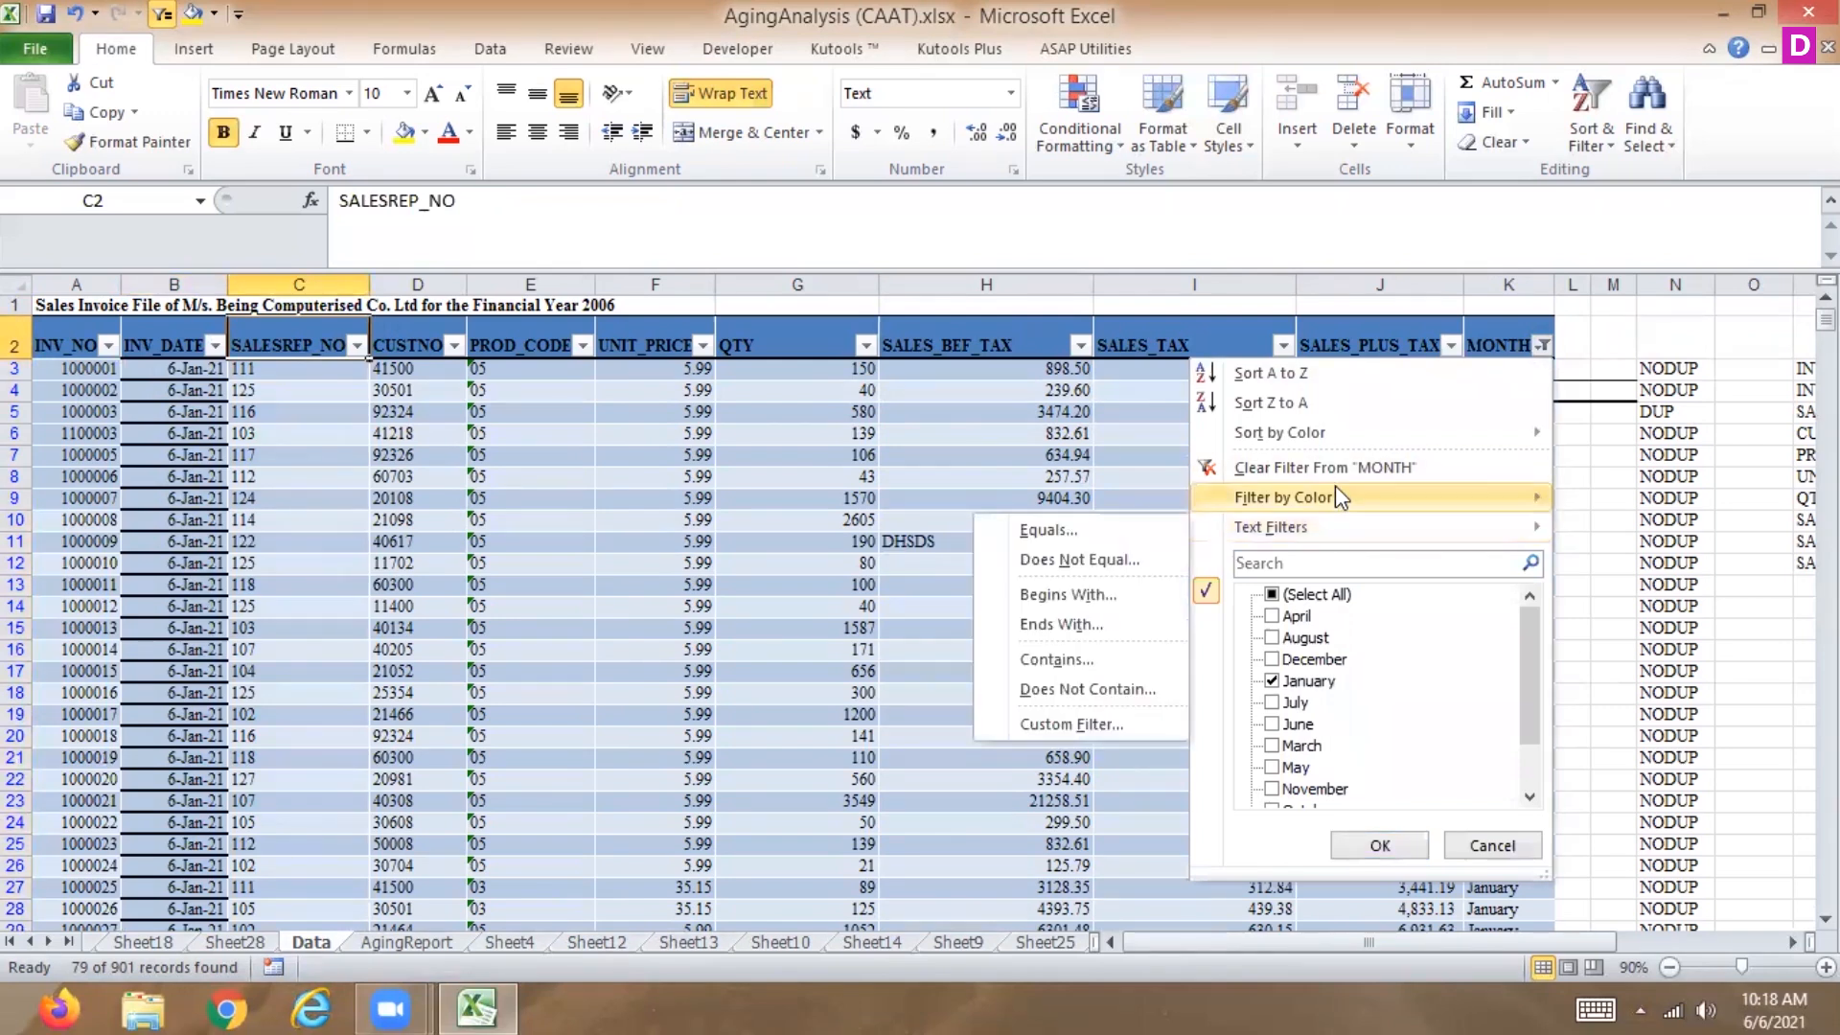
mouse_move(1299, 529)
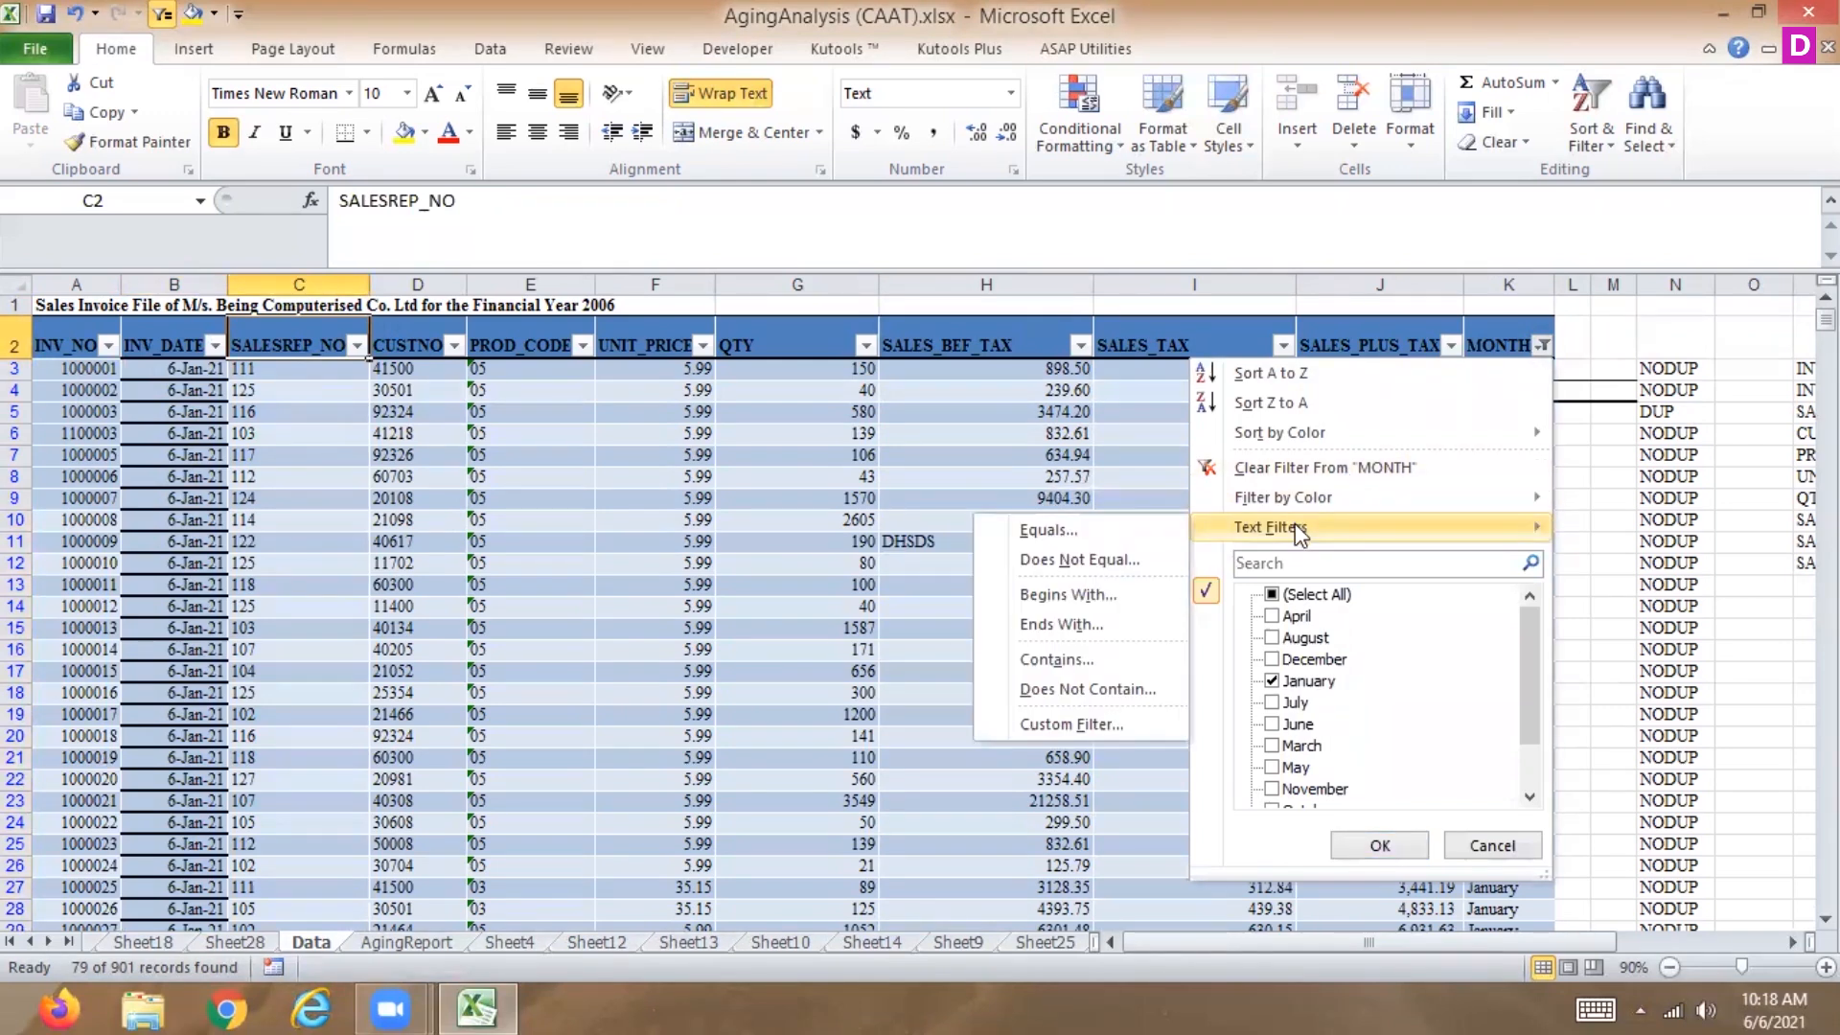
click(1474, 847)
Try the This Month date filter on the INV_DATE column and clear the filter.
click(195, 373)
click(214, 345)
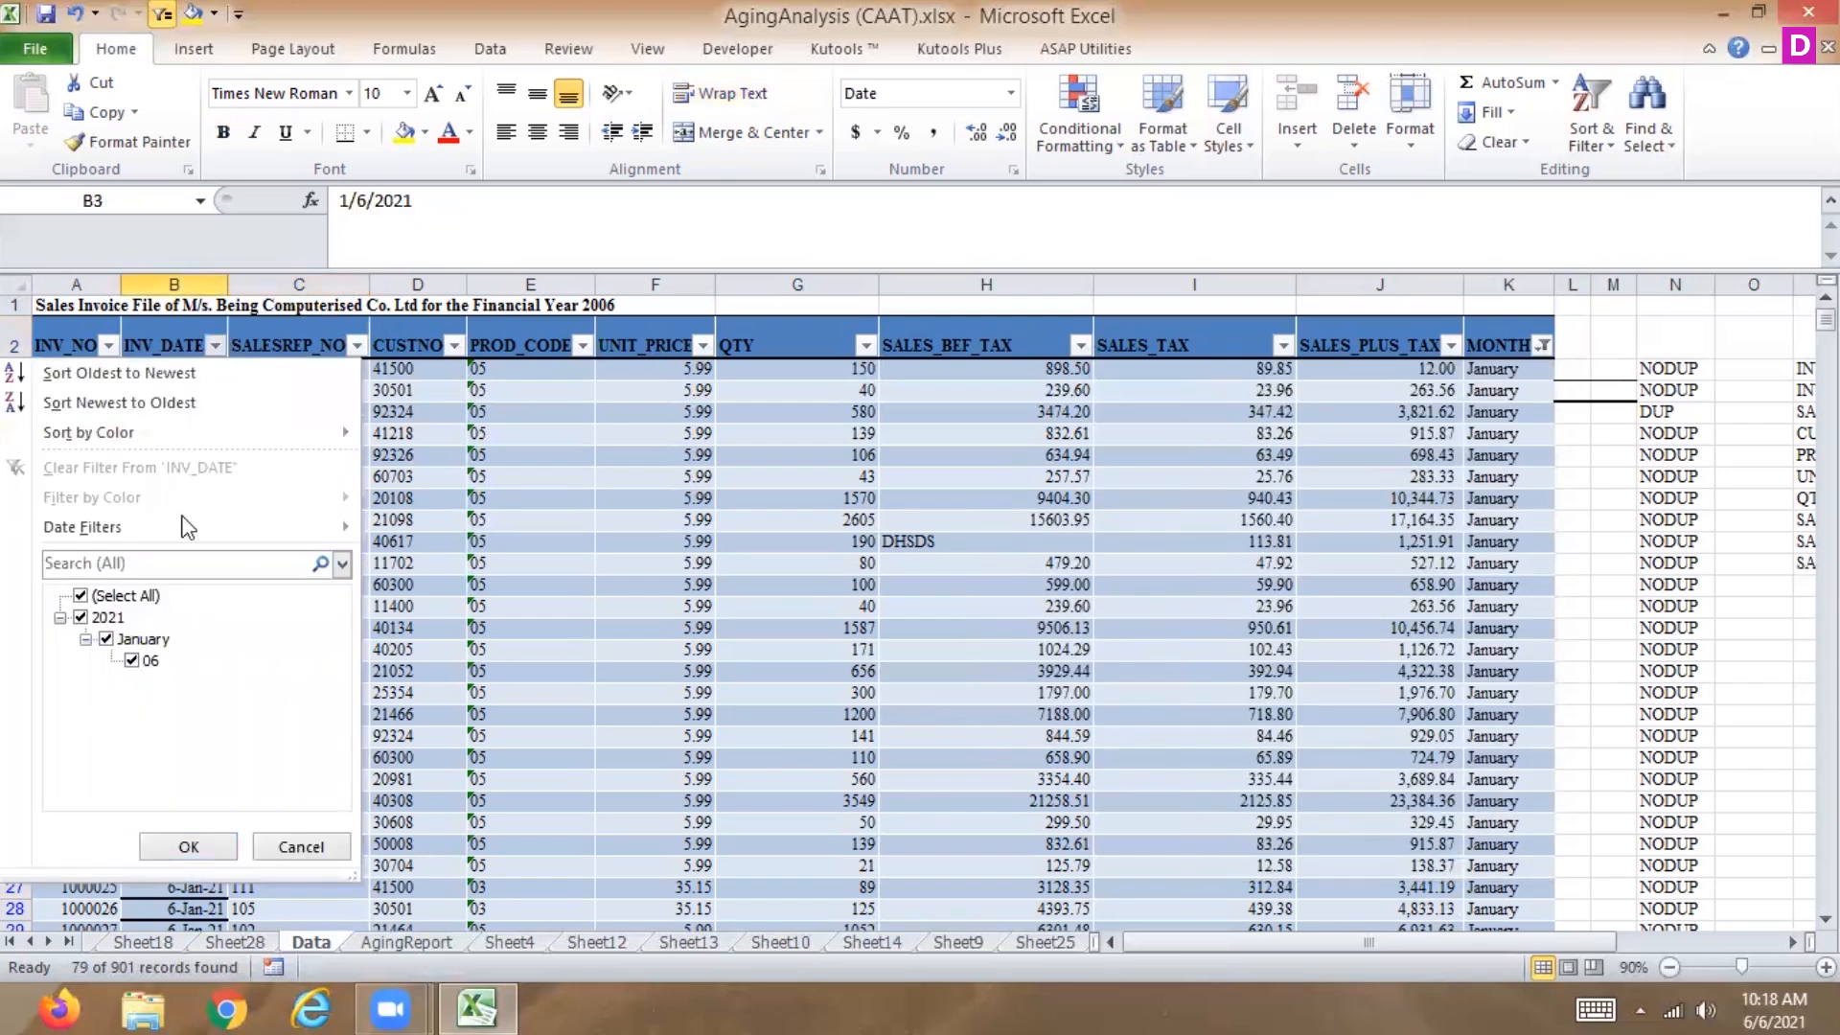
mouse_move(174, 529)
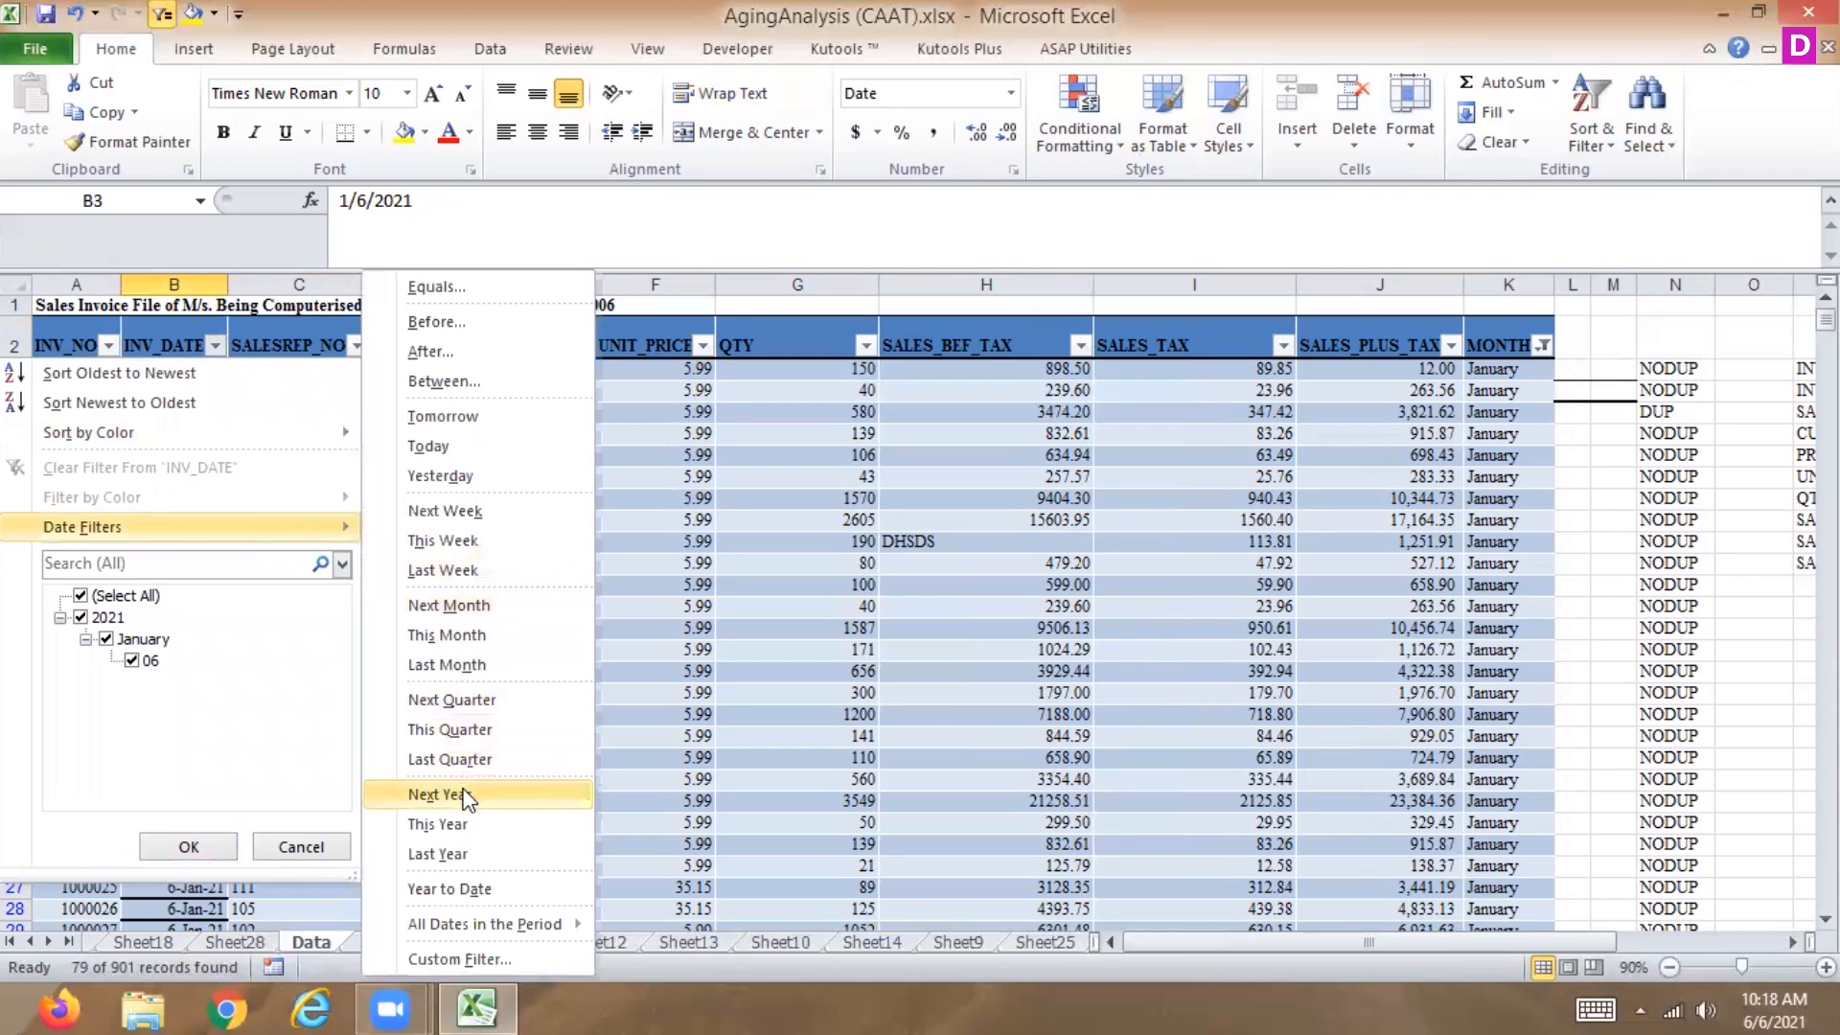
click(482, 636)
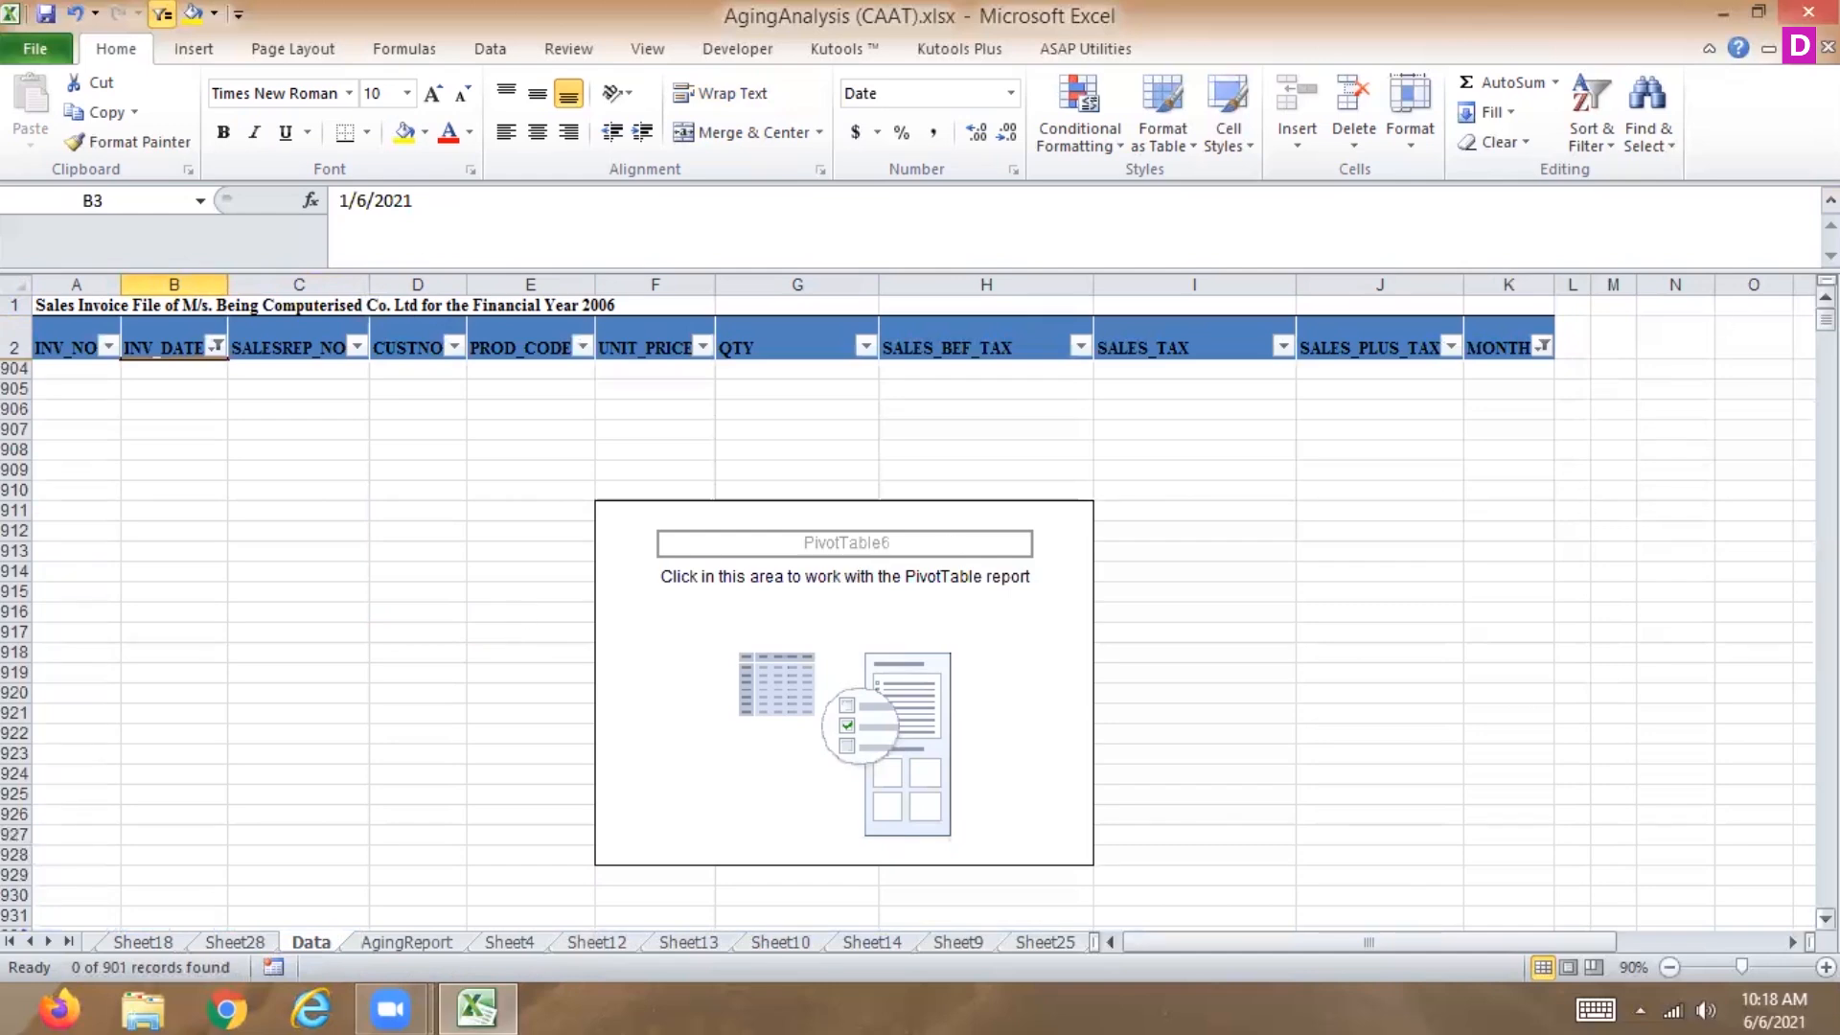
click(216, 347)
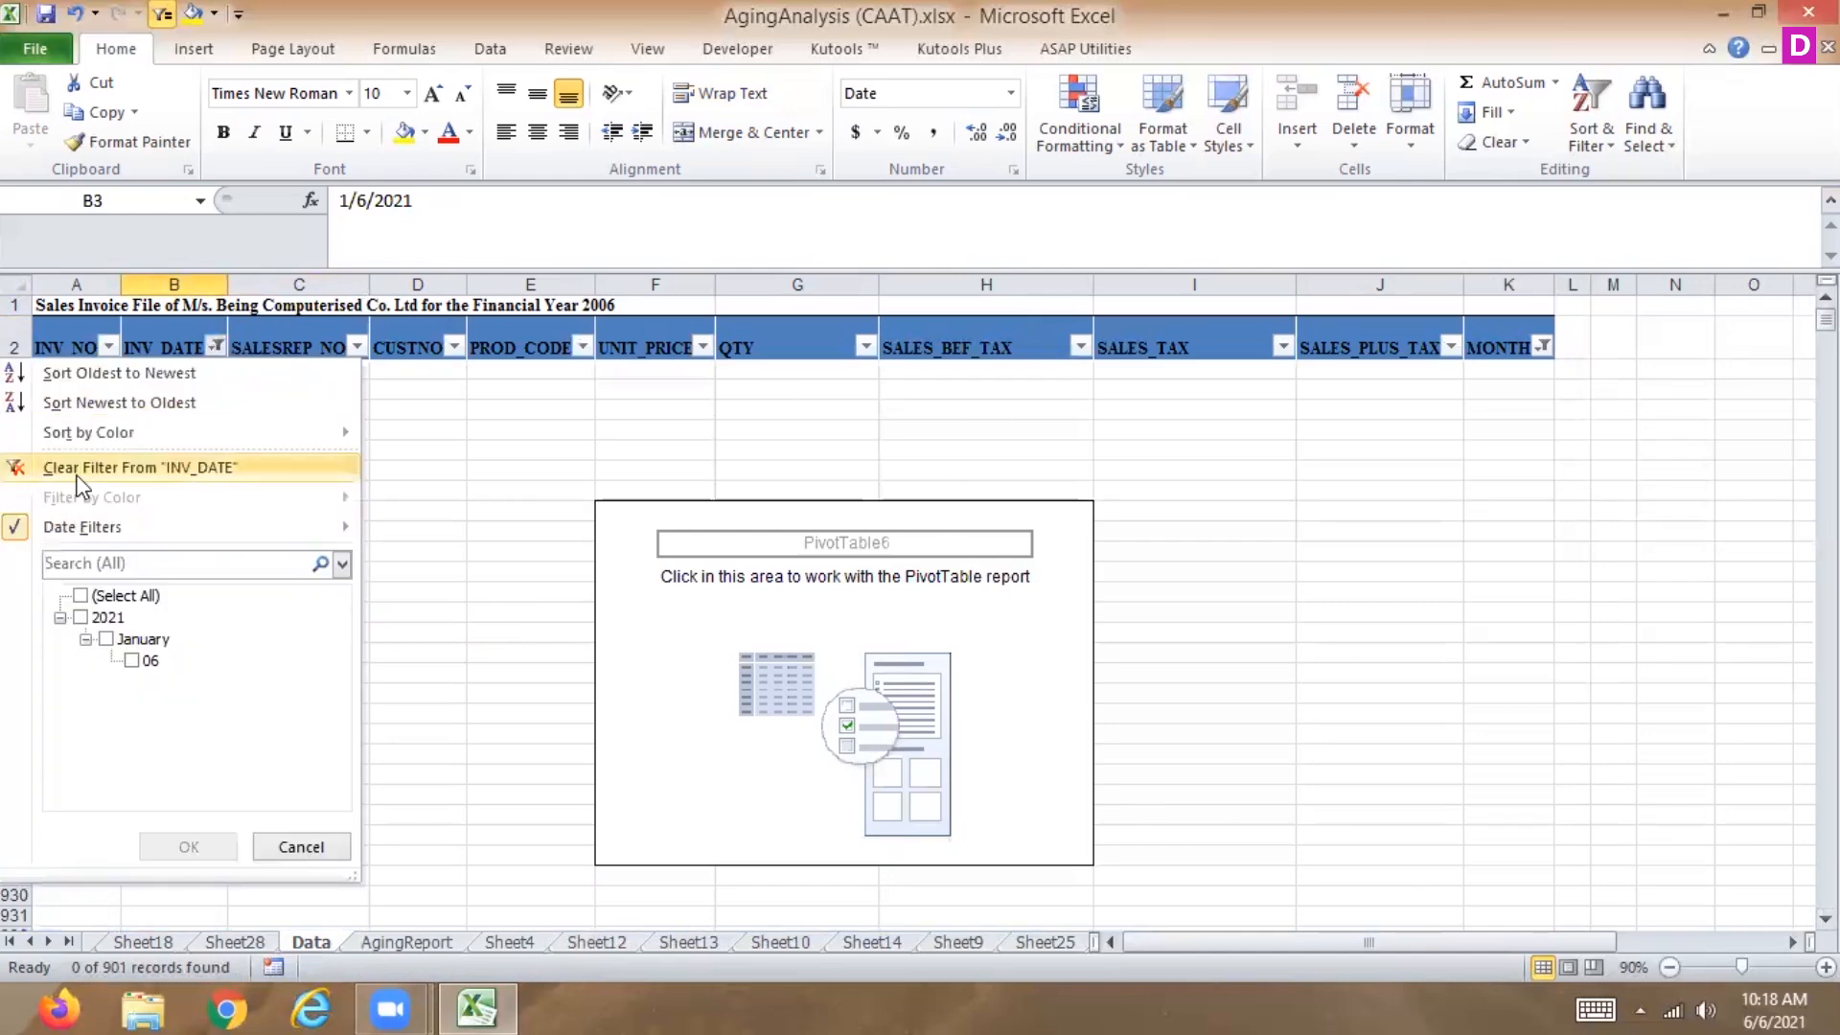
click(77, 469)
Clear the MONTH filter by selecting all months in its list.
drag(52, 305, 682, 310)
drag(62, 340, 1538, 341)
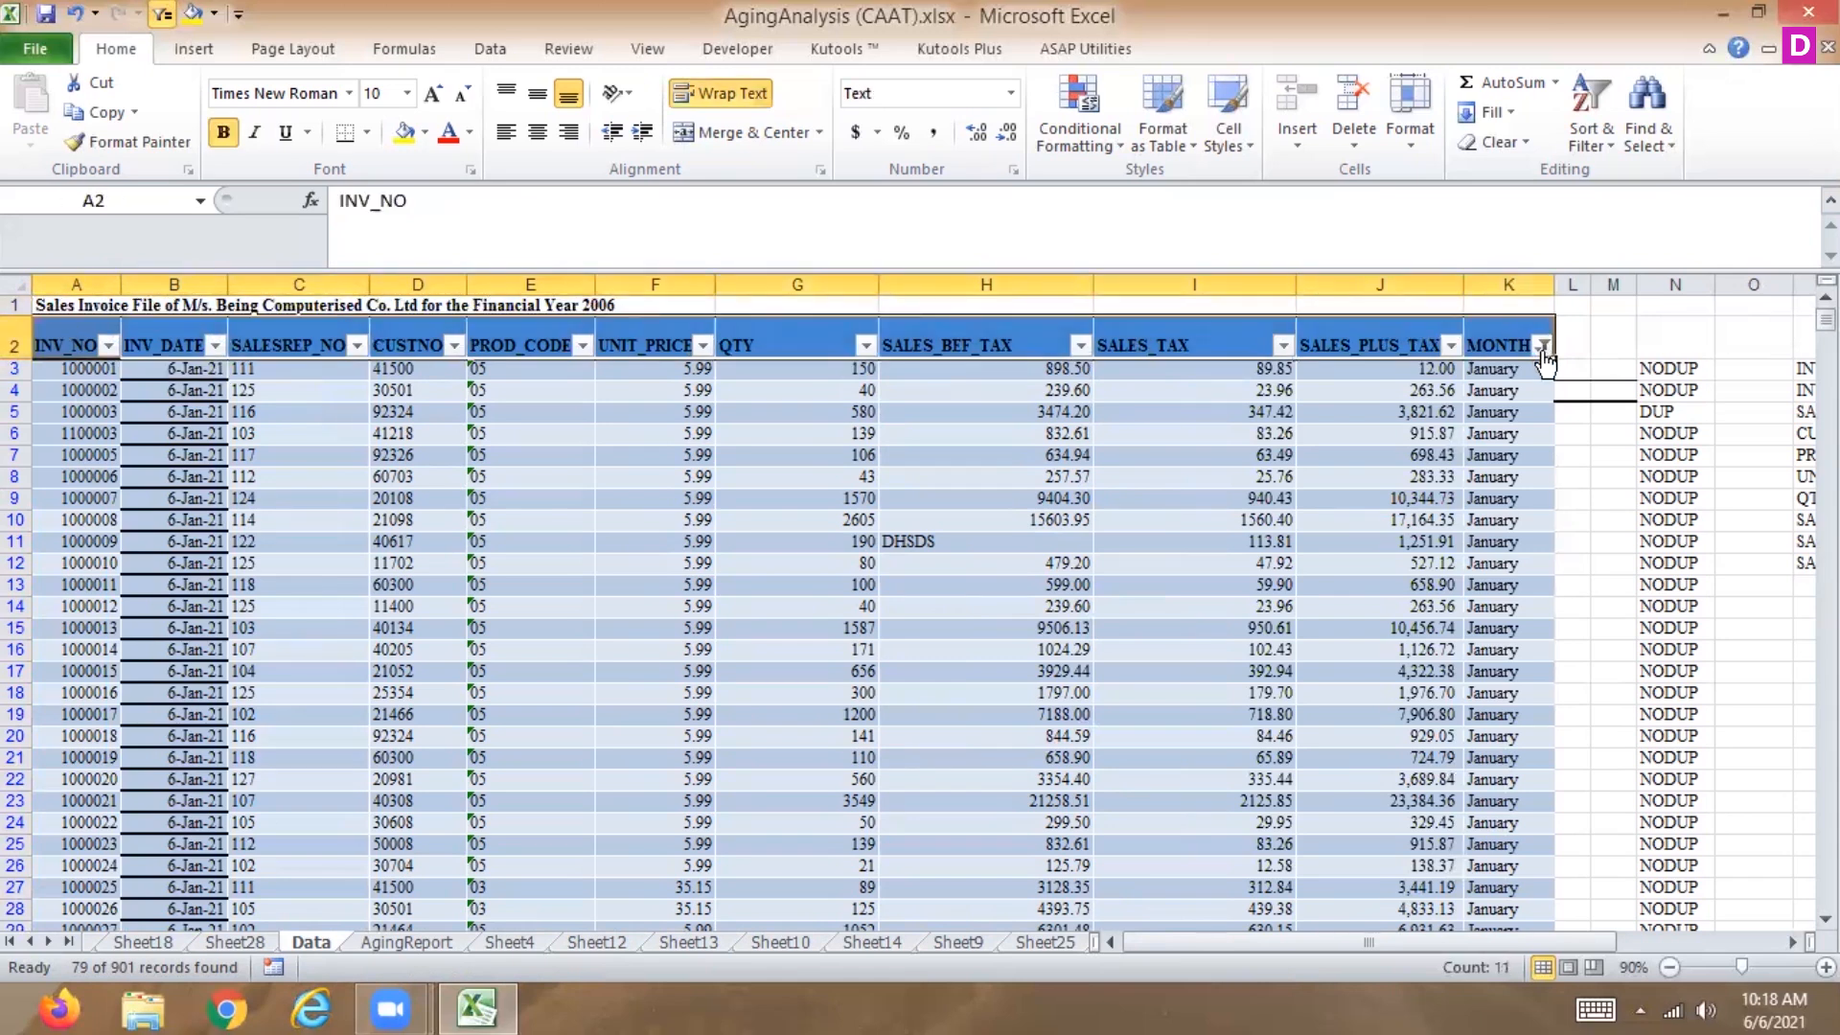
click(1541, 345)
click(1272, 595)
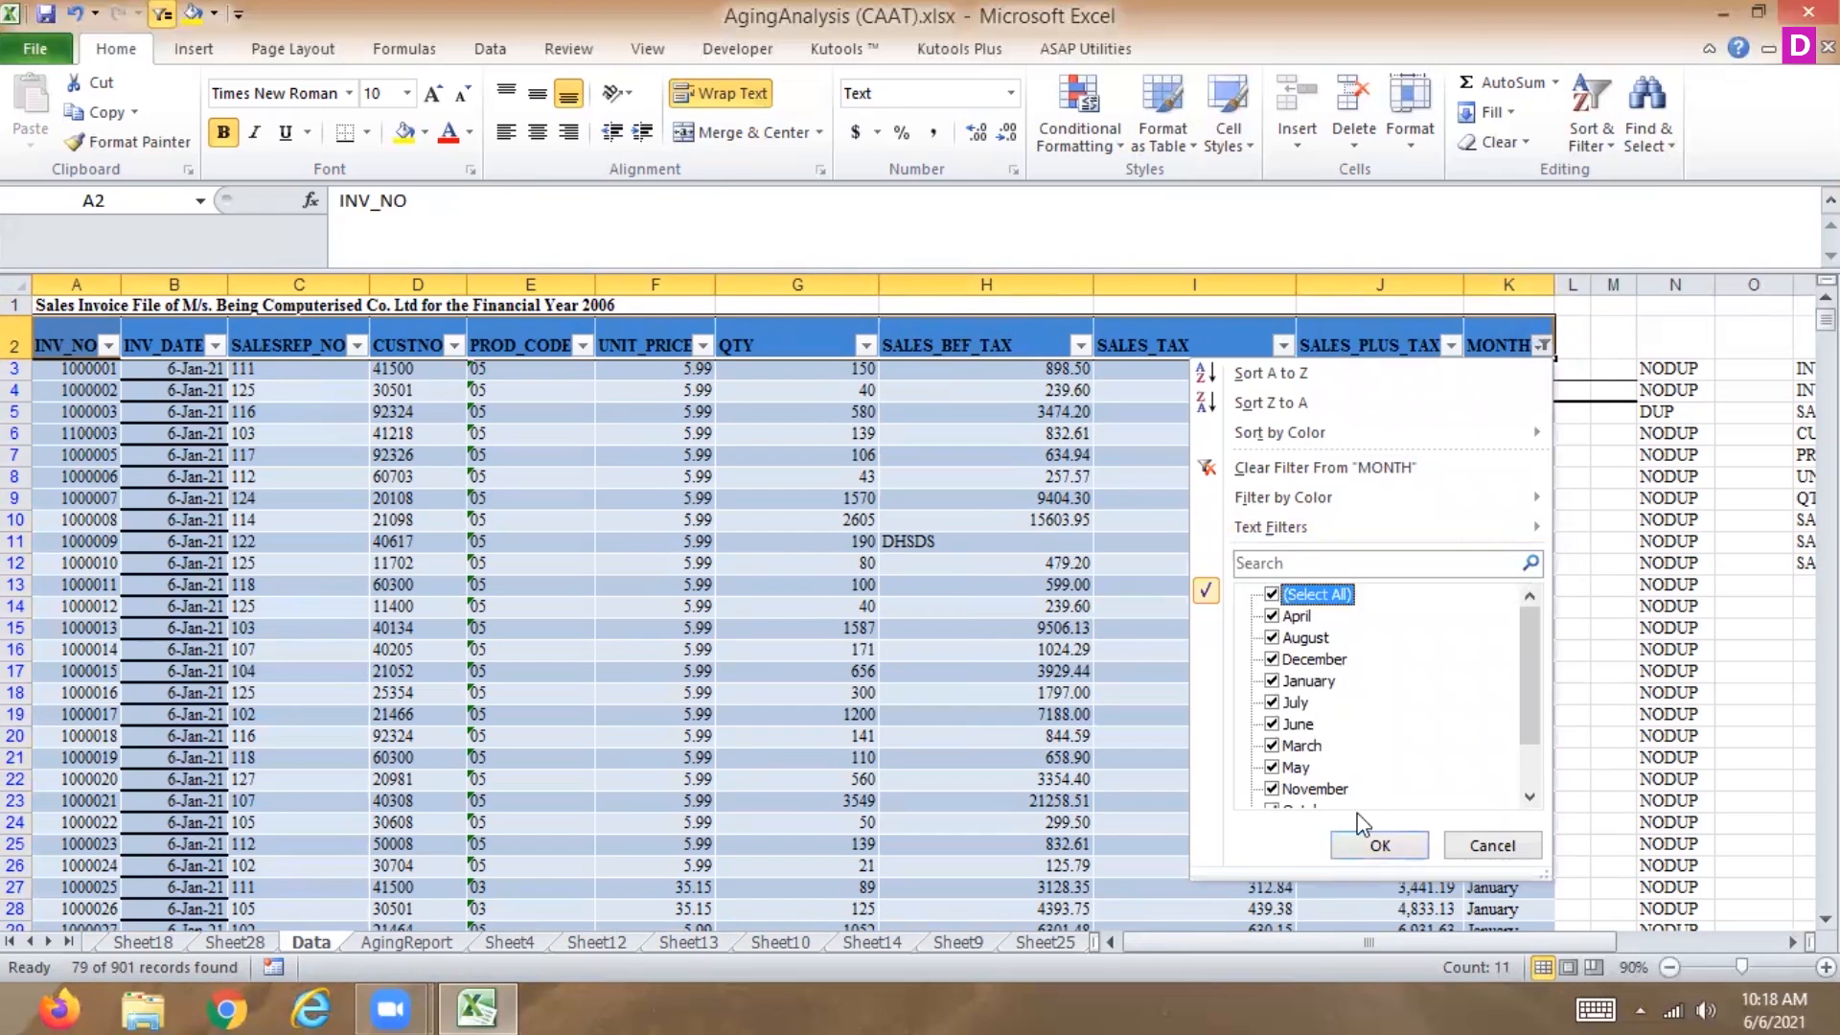
click(1366, 847)
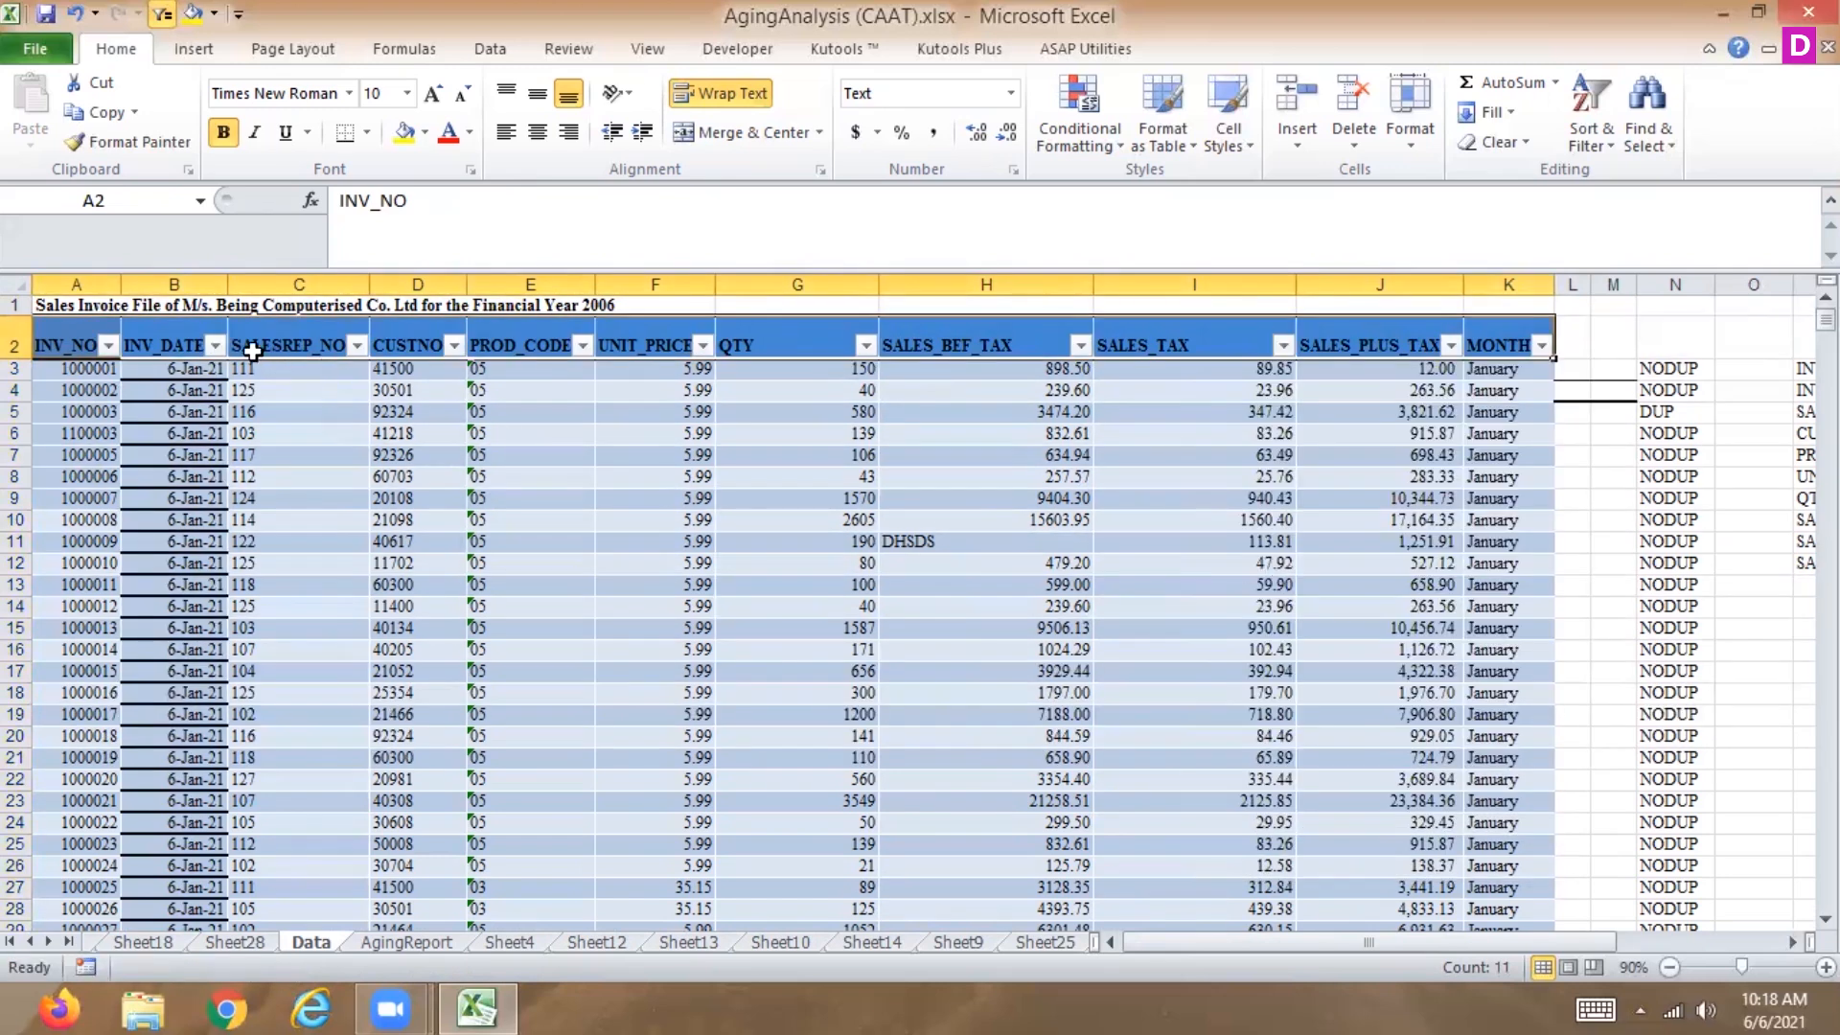
Reapply the Next Month date filter on INV_DATE with all months included, and clear it.
click(214, 345)
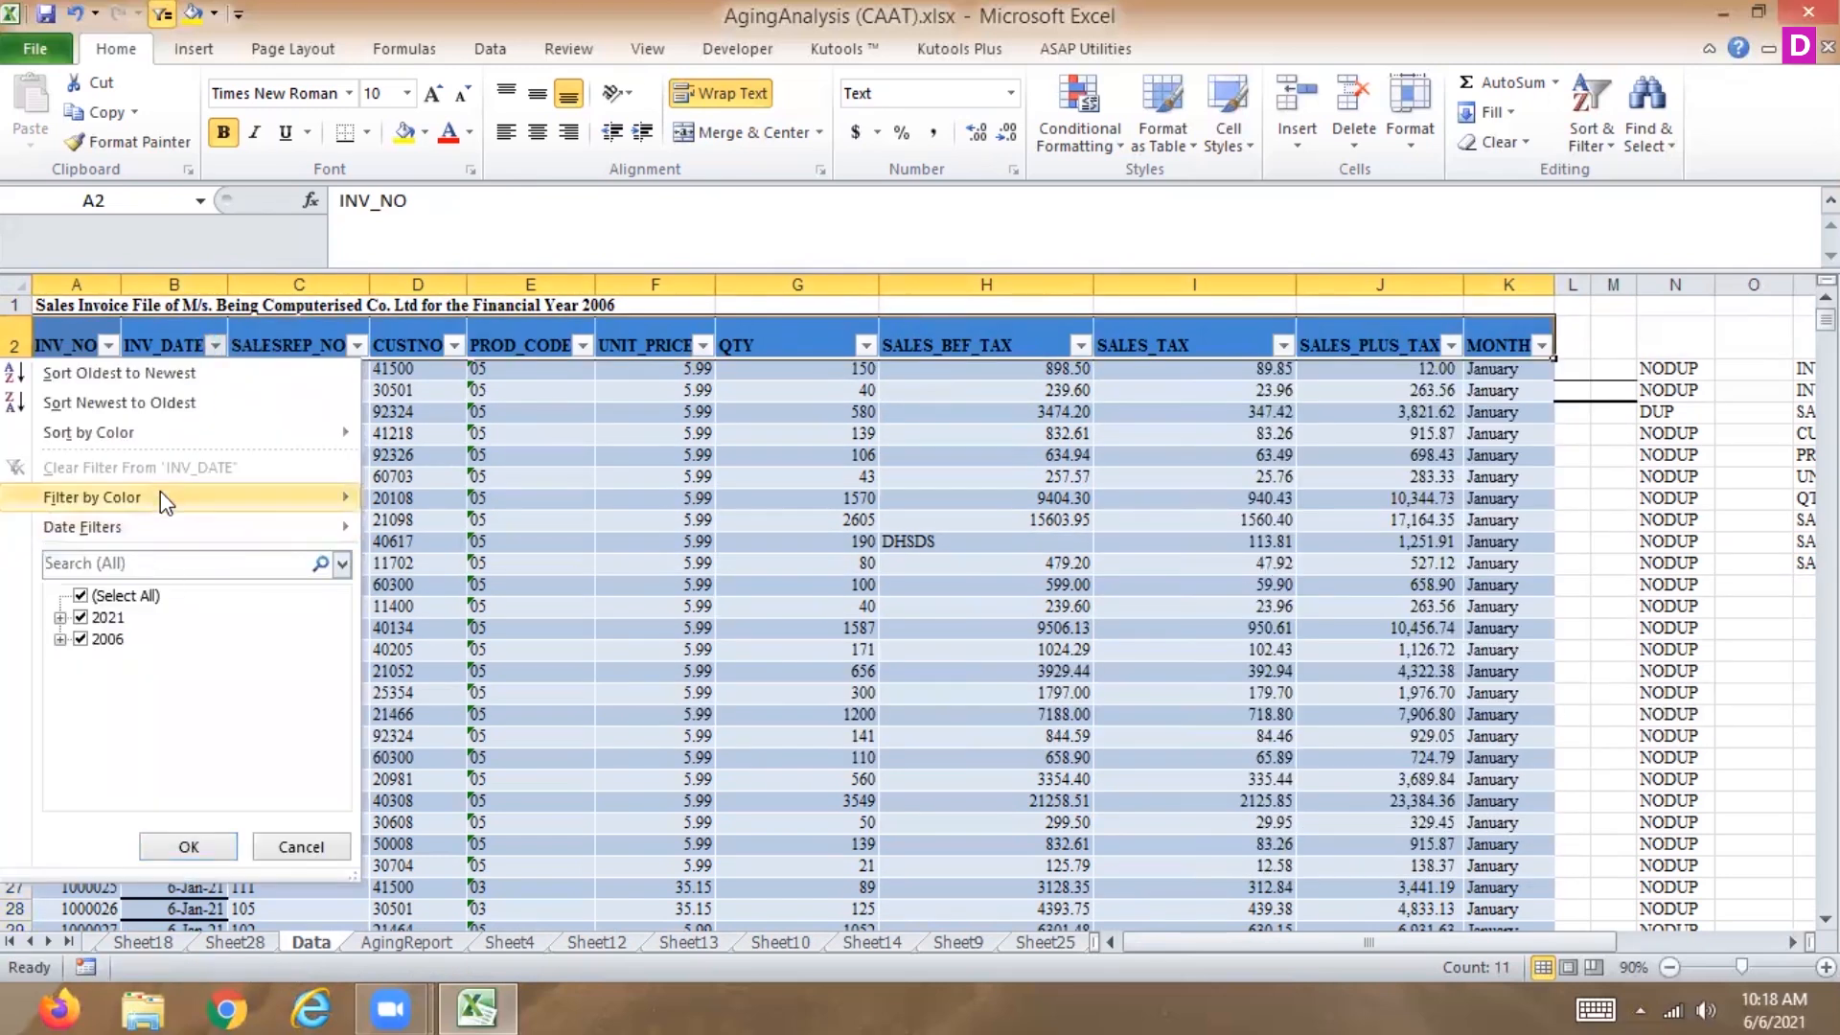
mouse_move(150, 533)
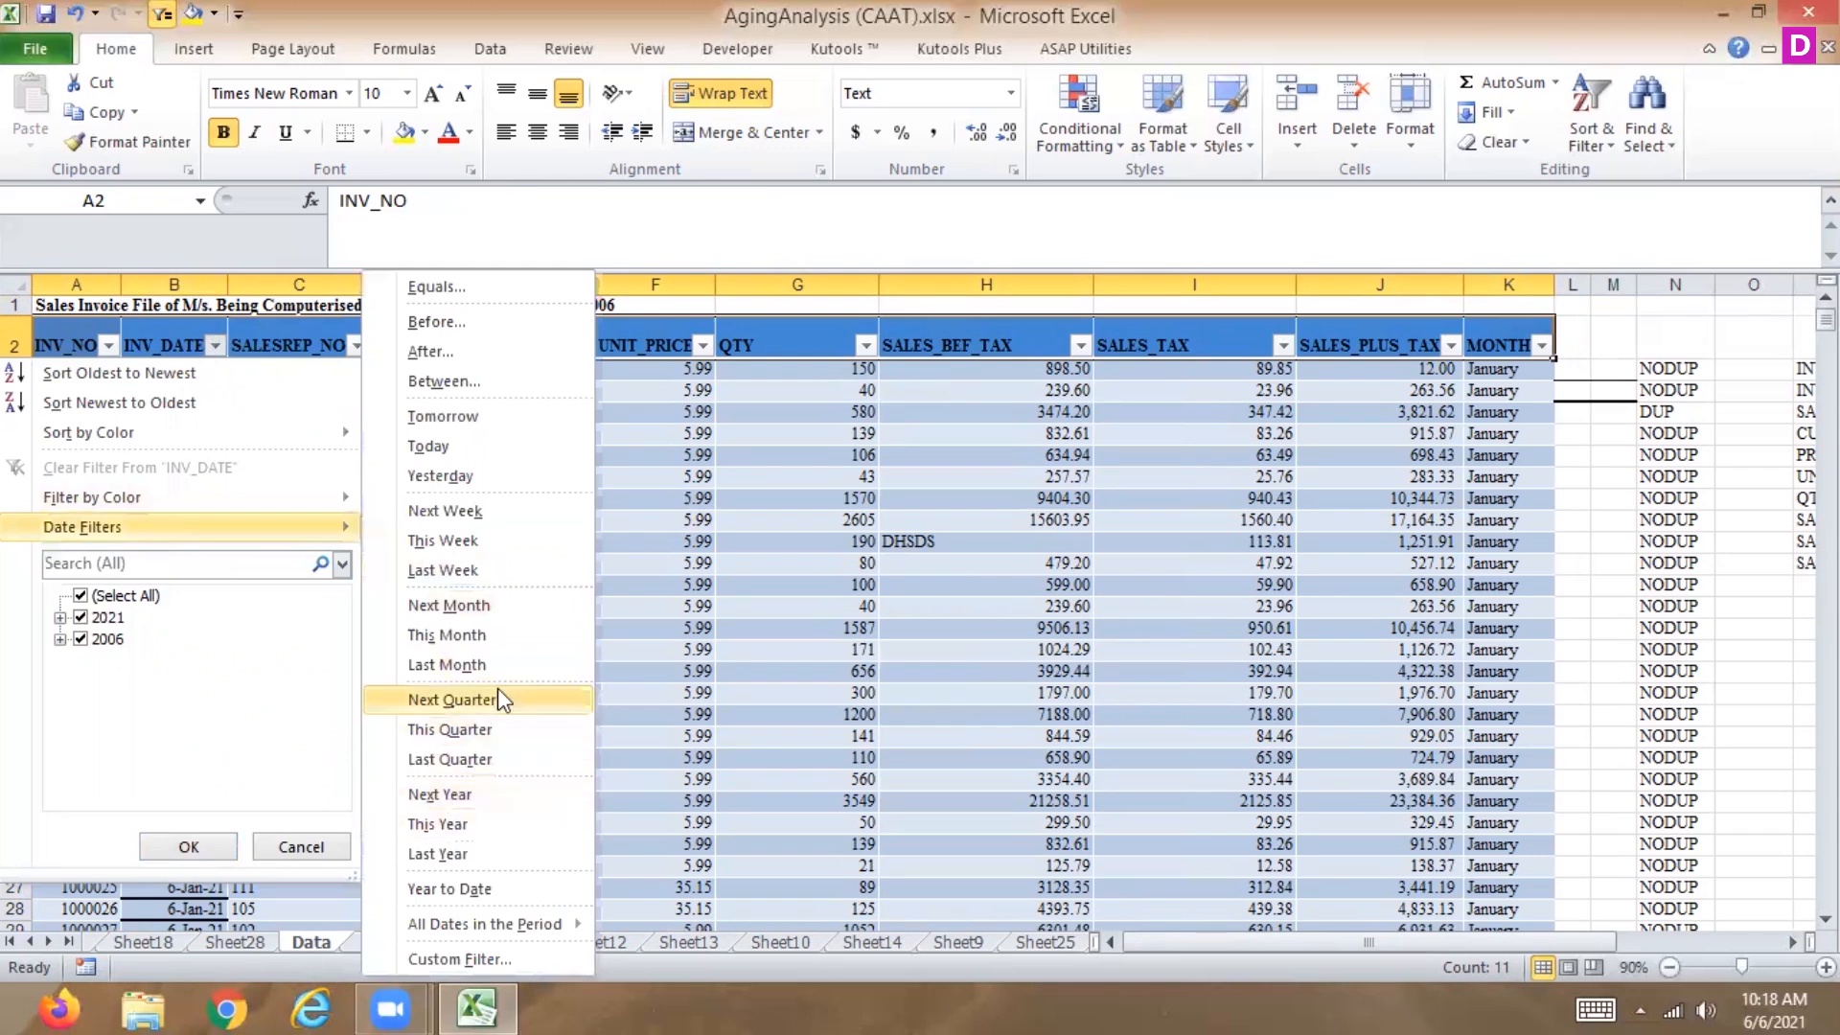
click(505, 605)
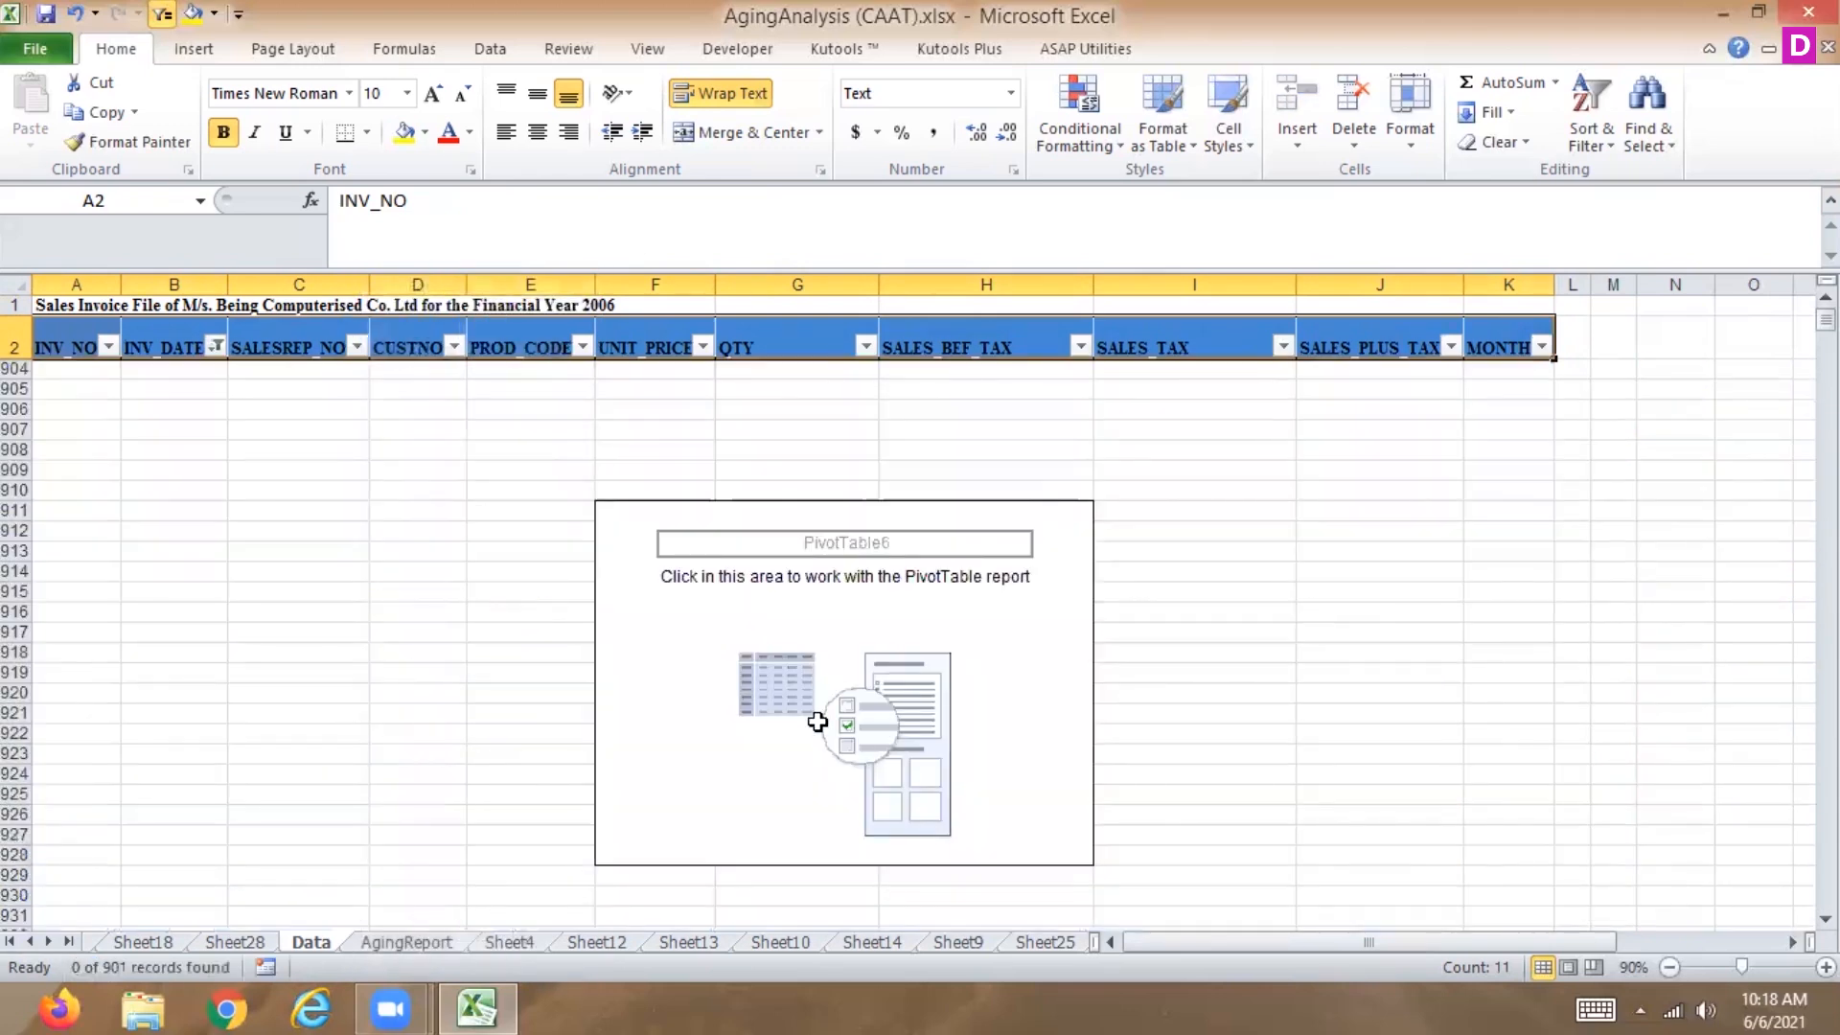
click(1826, 320)
click(216, 347)
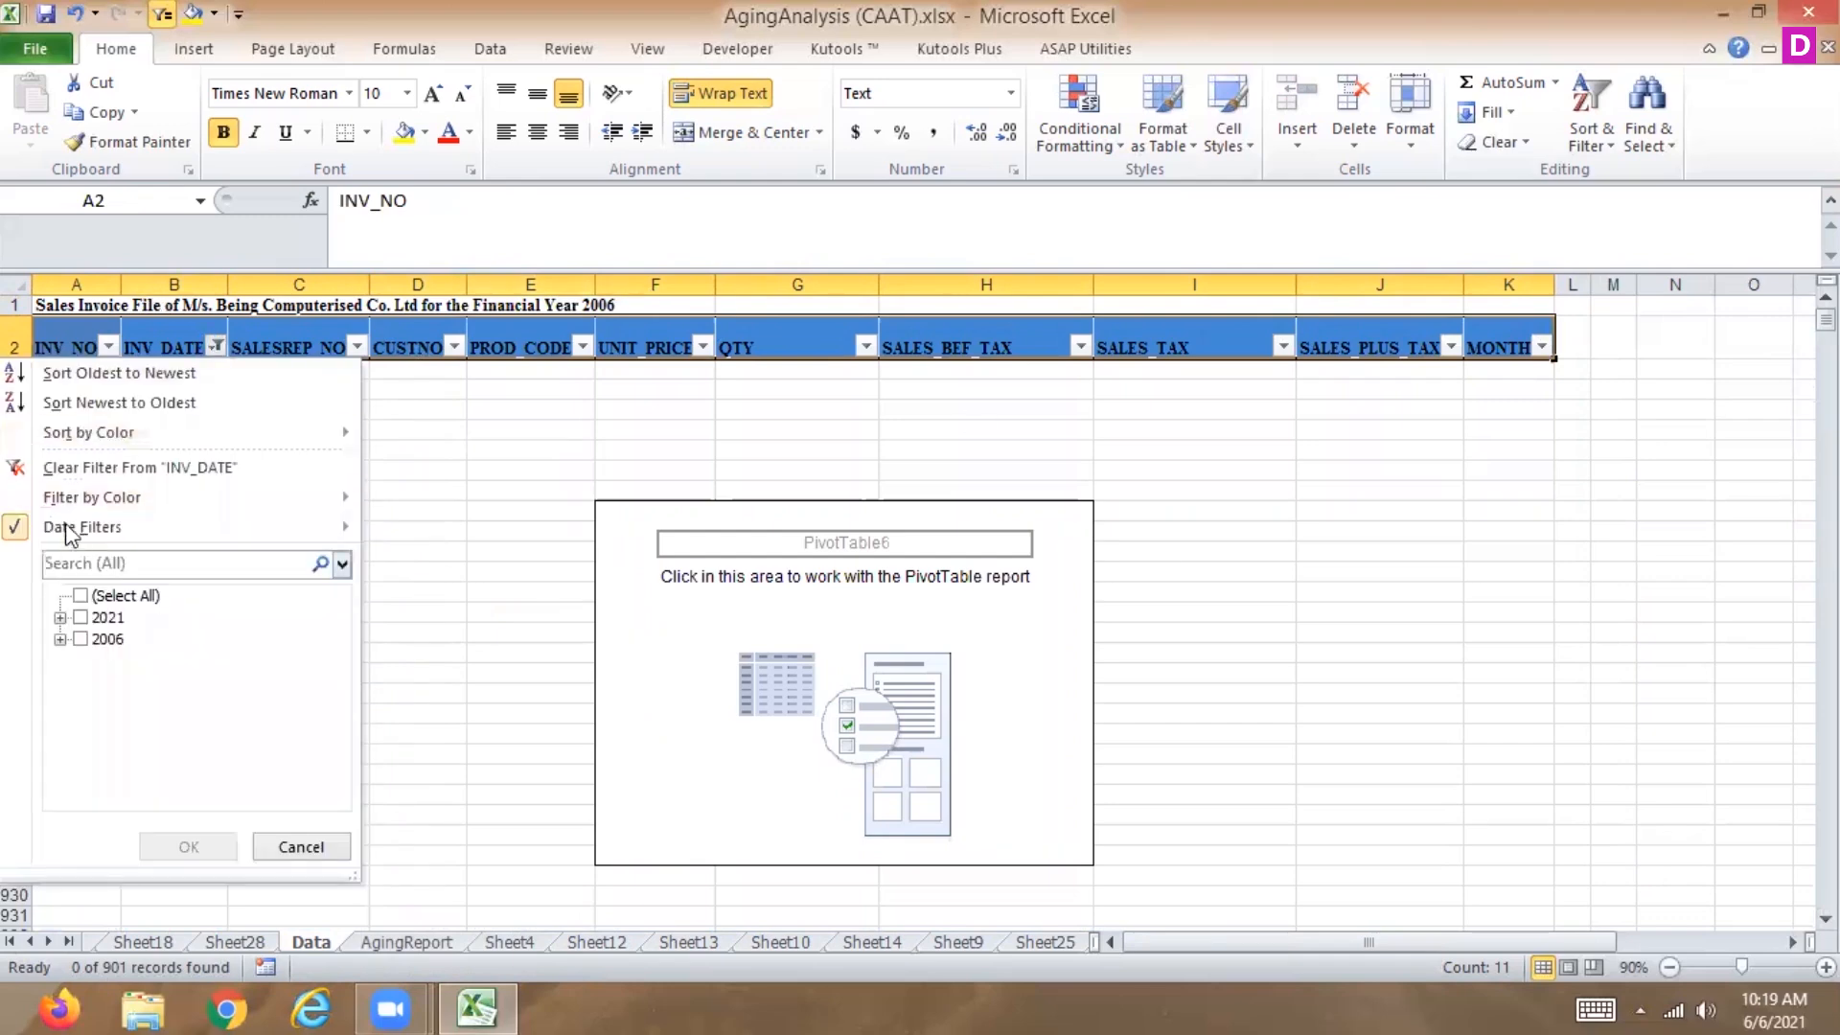
click(113, 470)
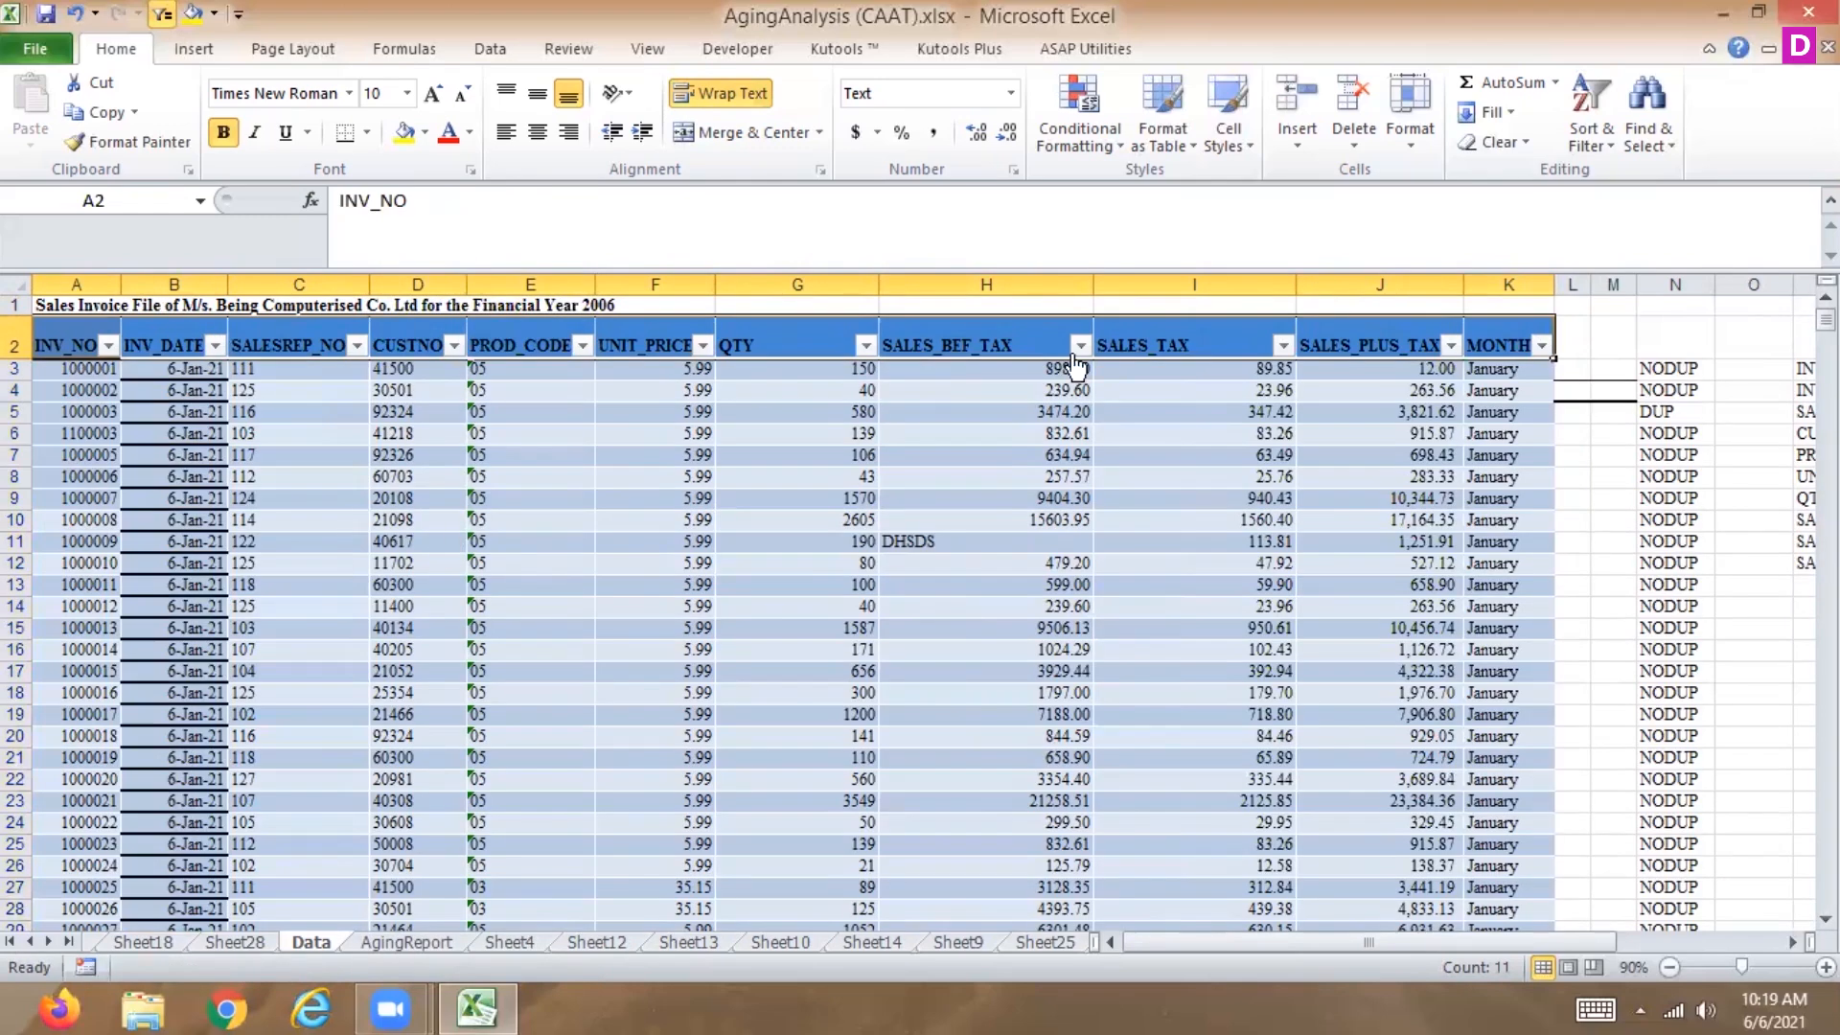
Inspect the MONTH and INV_DATE filter lists and scroll down through the invoice dates.
click(1542, 346)
mouse_move(1368, 496)
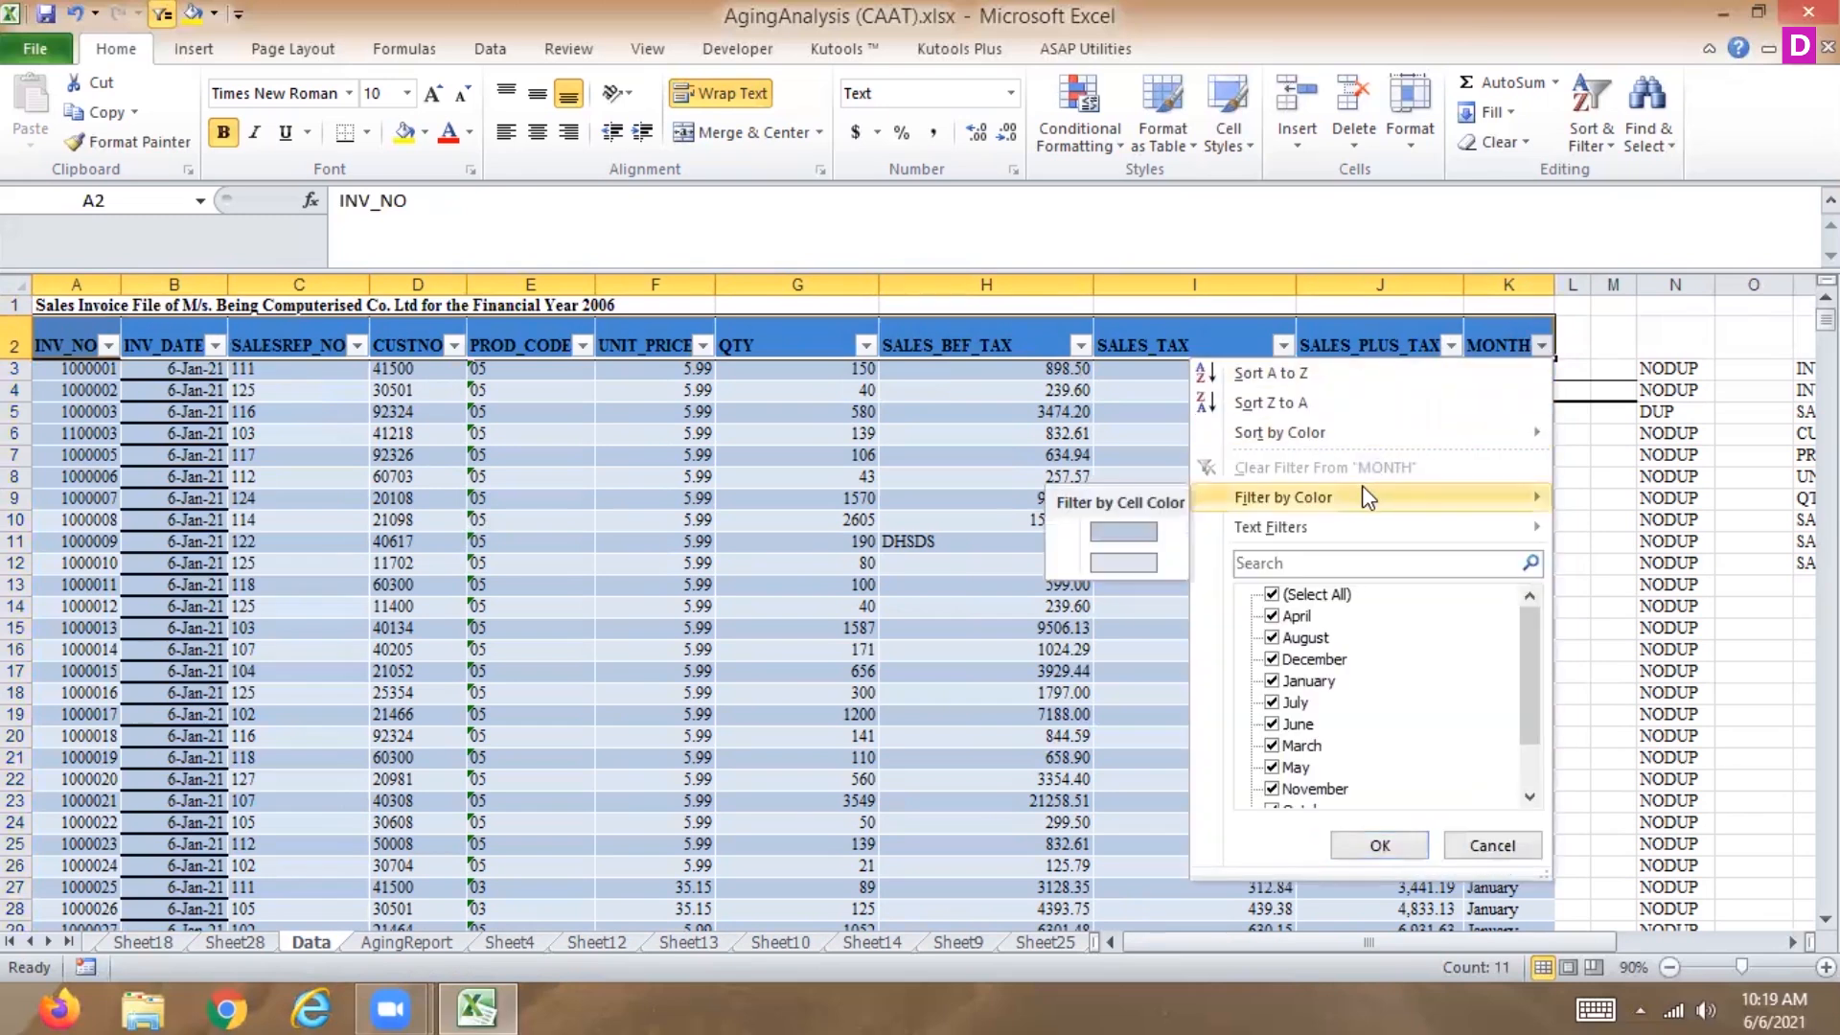
click(1486, 847)
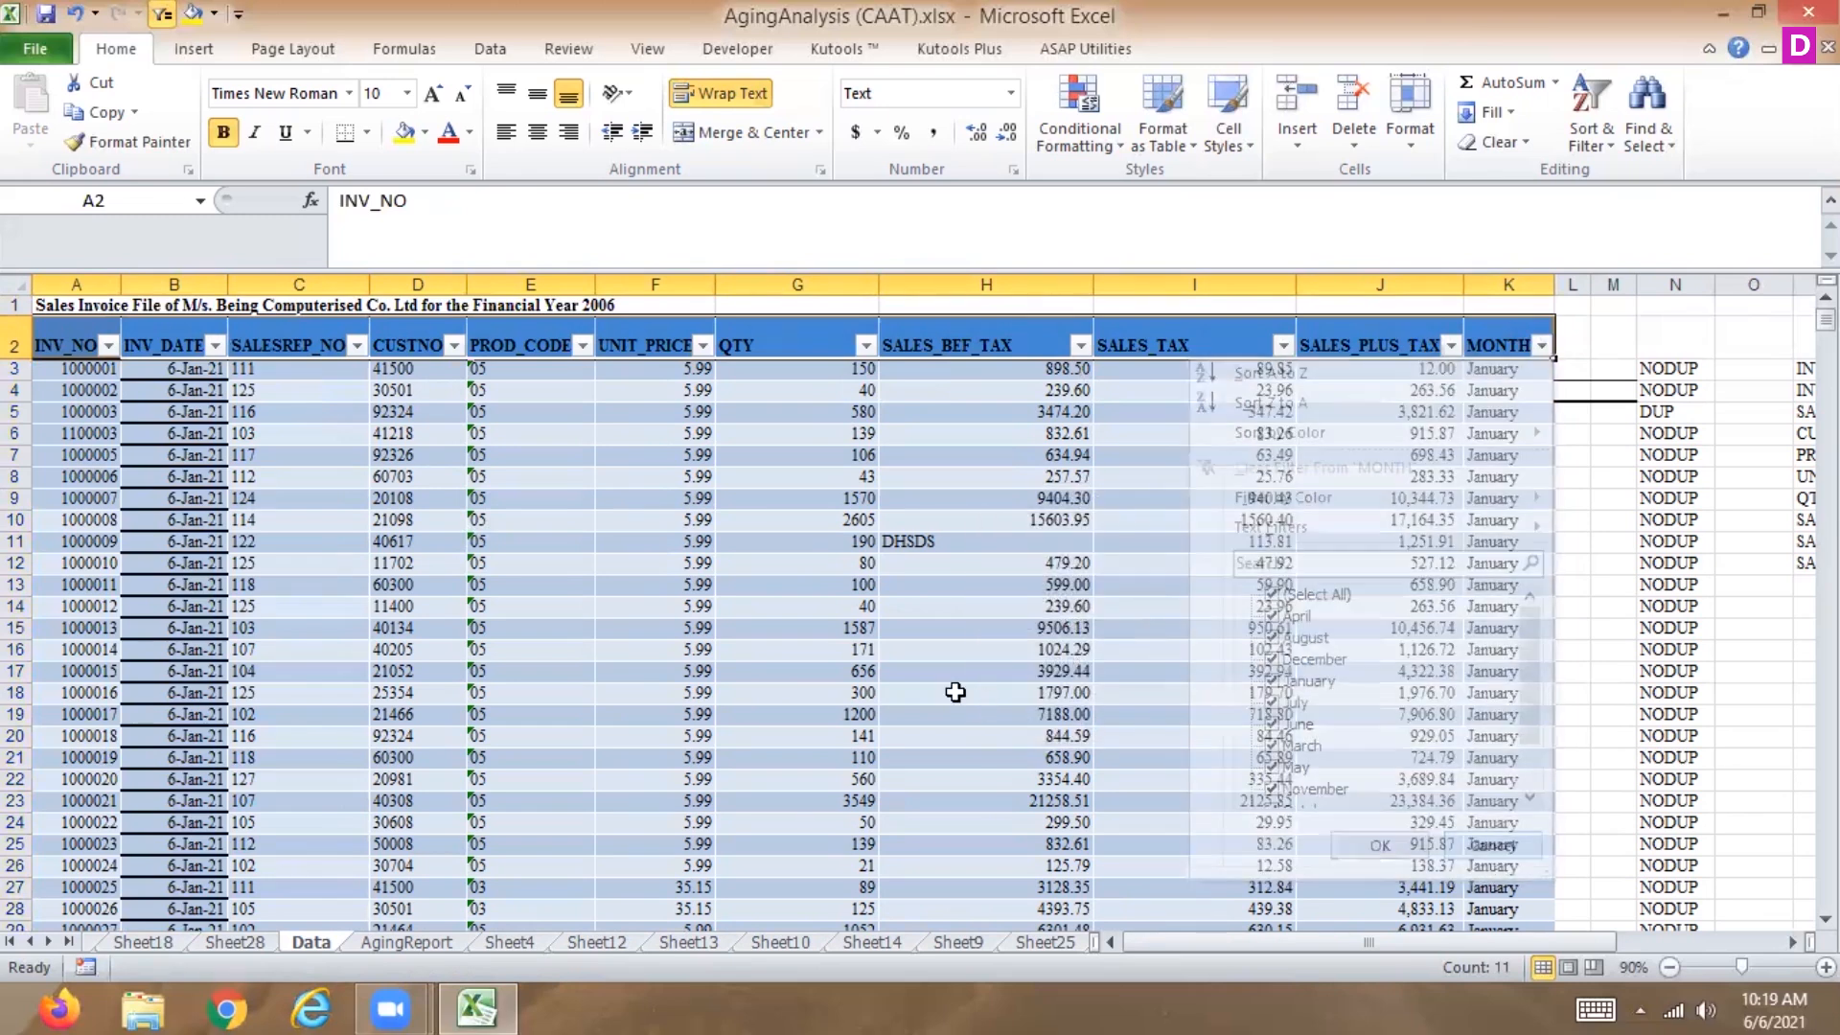
click(215, 345)
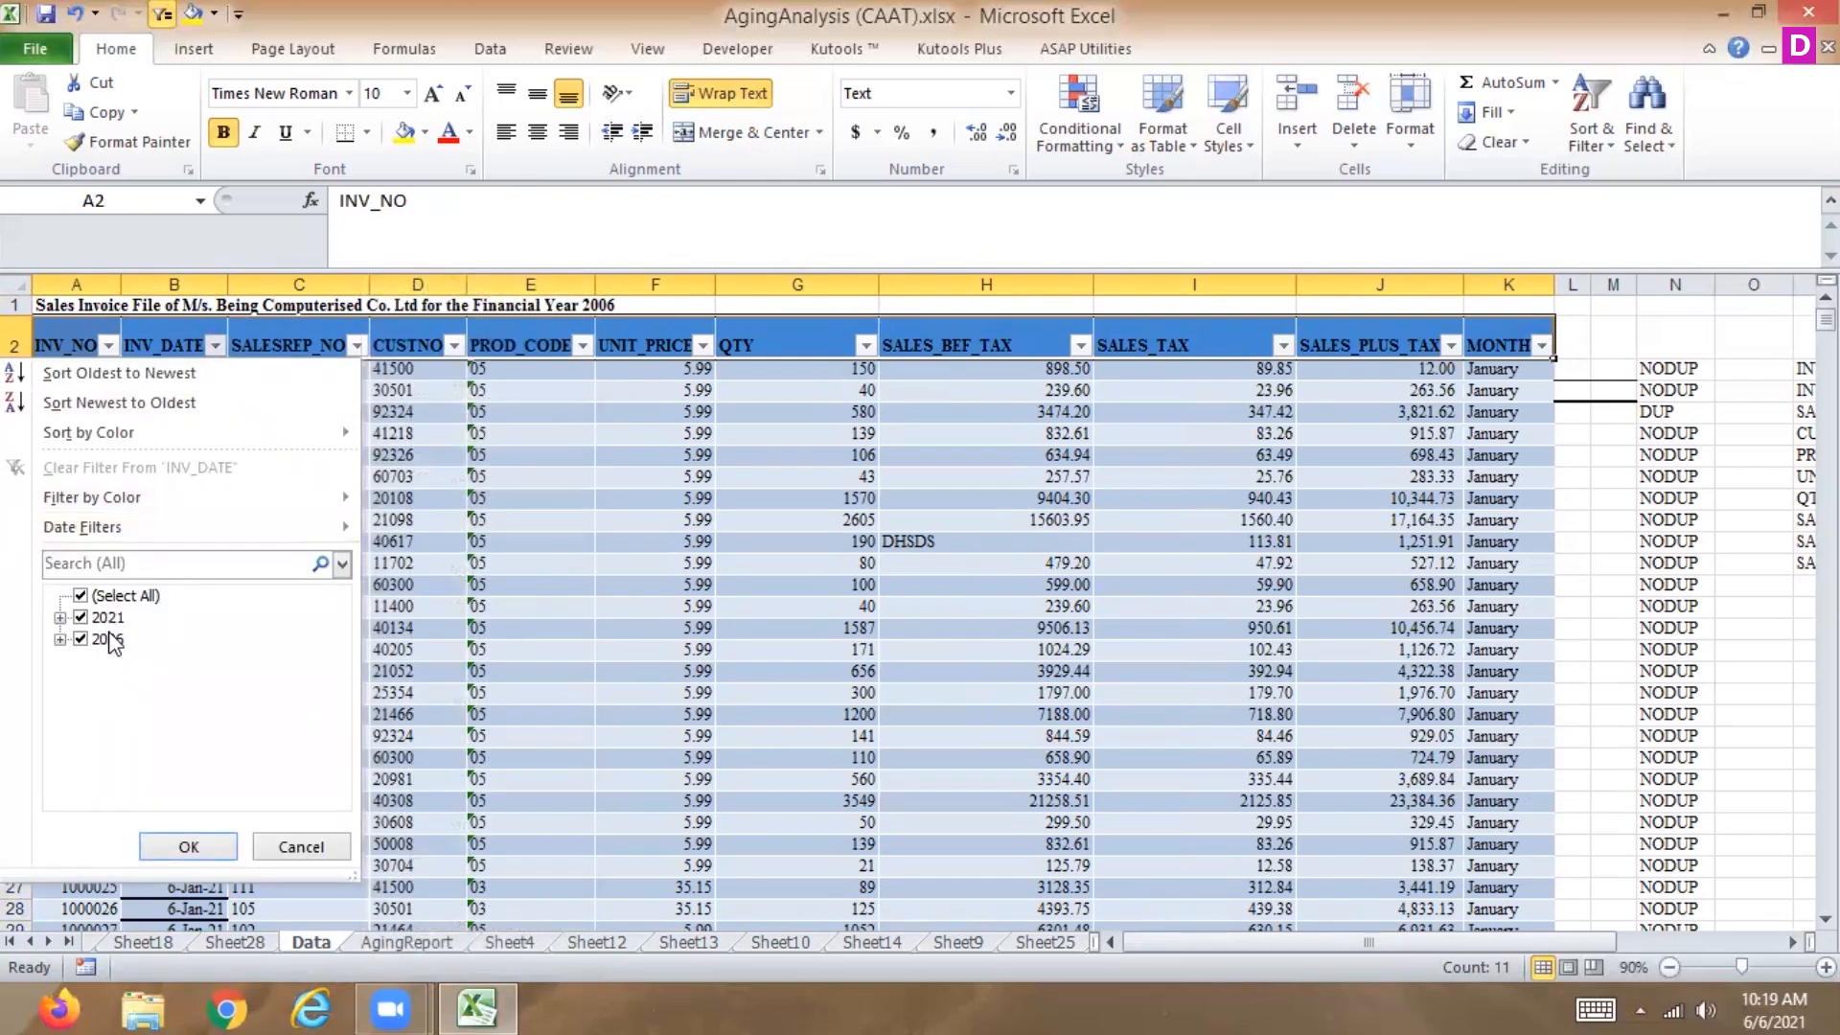
click(325, 836)
click(169, 371)
key(Down)
key(Down)
key(Down)
key(Down)
key(Down)
key(Down)
key(Down)
key(Down)
key(Down)
key(Down)
key(Down)
key(Down)
key(Down)
key(Down)
key(Down)
key(Down)
key(Down)
key(Down)
key(Down)
key(Down)
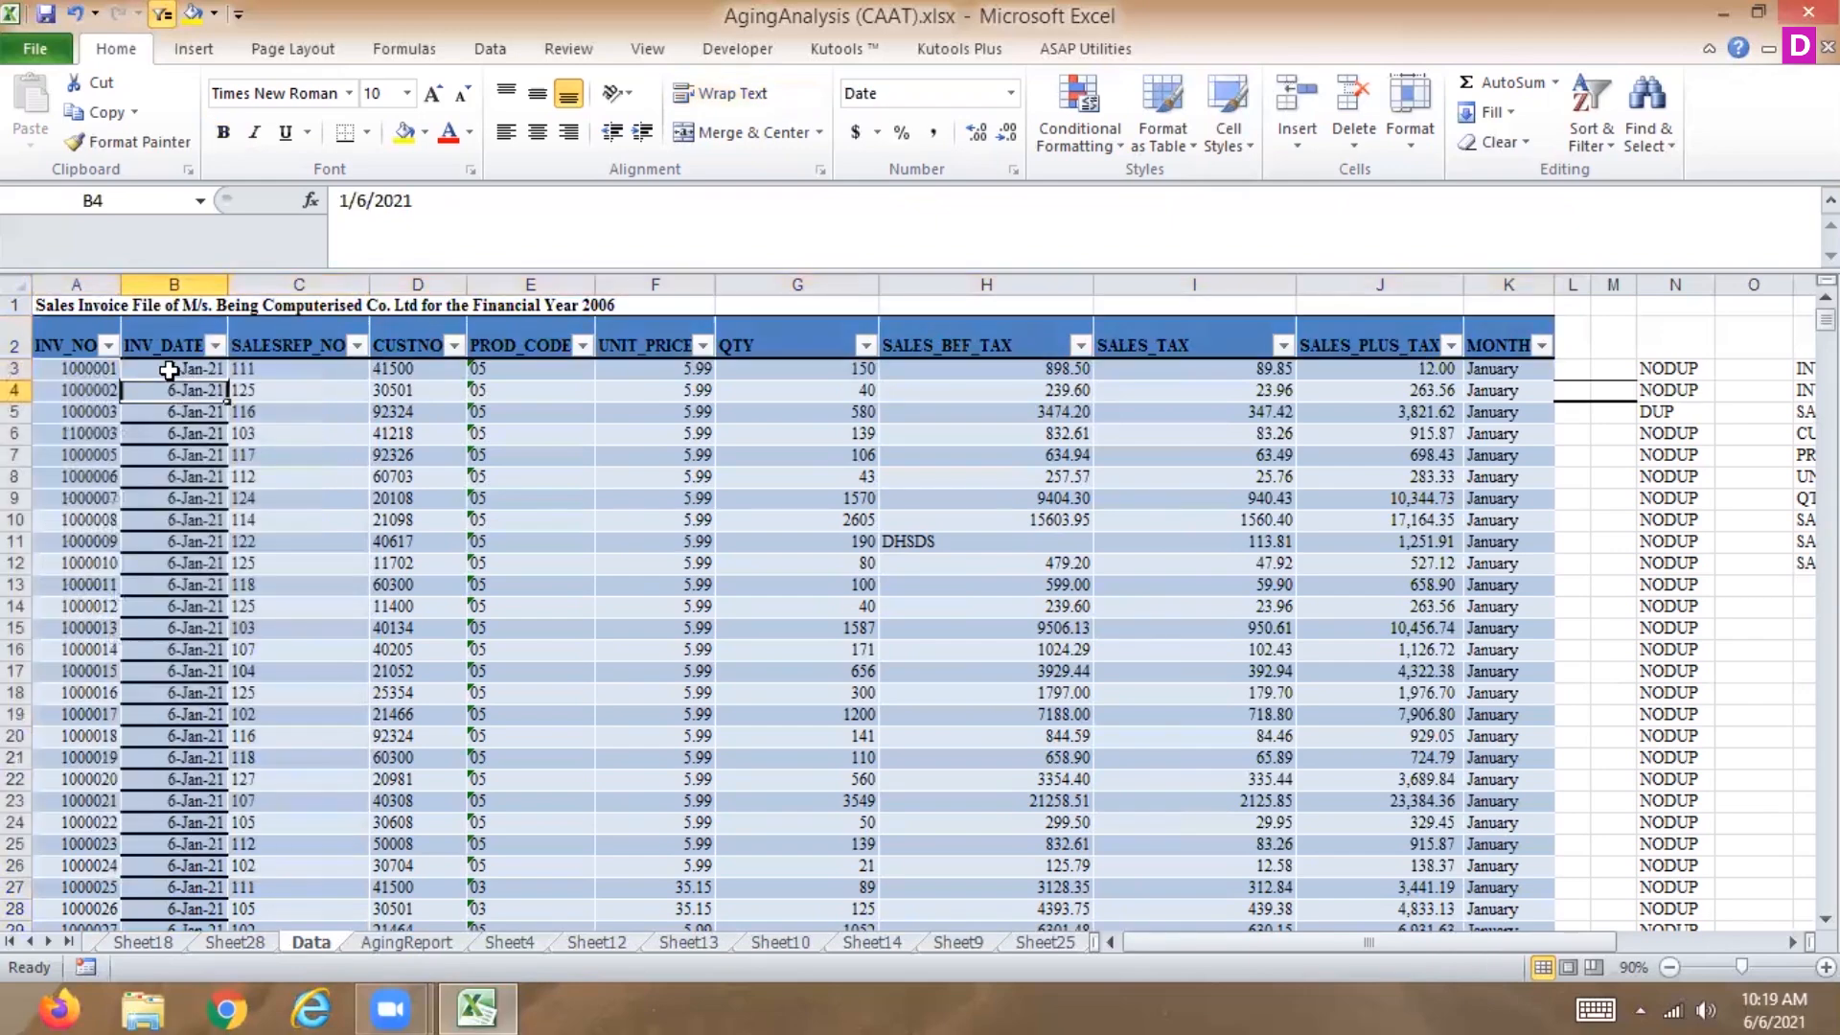
key(Down)
key(Down)
key(Down)
key(Down)
key(Down)
key(Down)
key(Down)
key(Down)
key(Down)
key(Down)
key(Down)
key(Down)
key(Down)
key(Down)
key(Down)
key(Down)
key(Down)
key(Down)
key(Down)
key(Down)
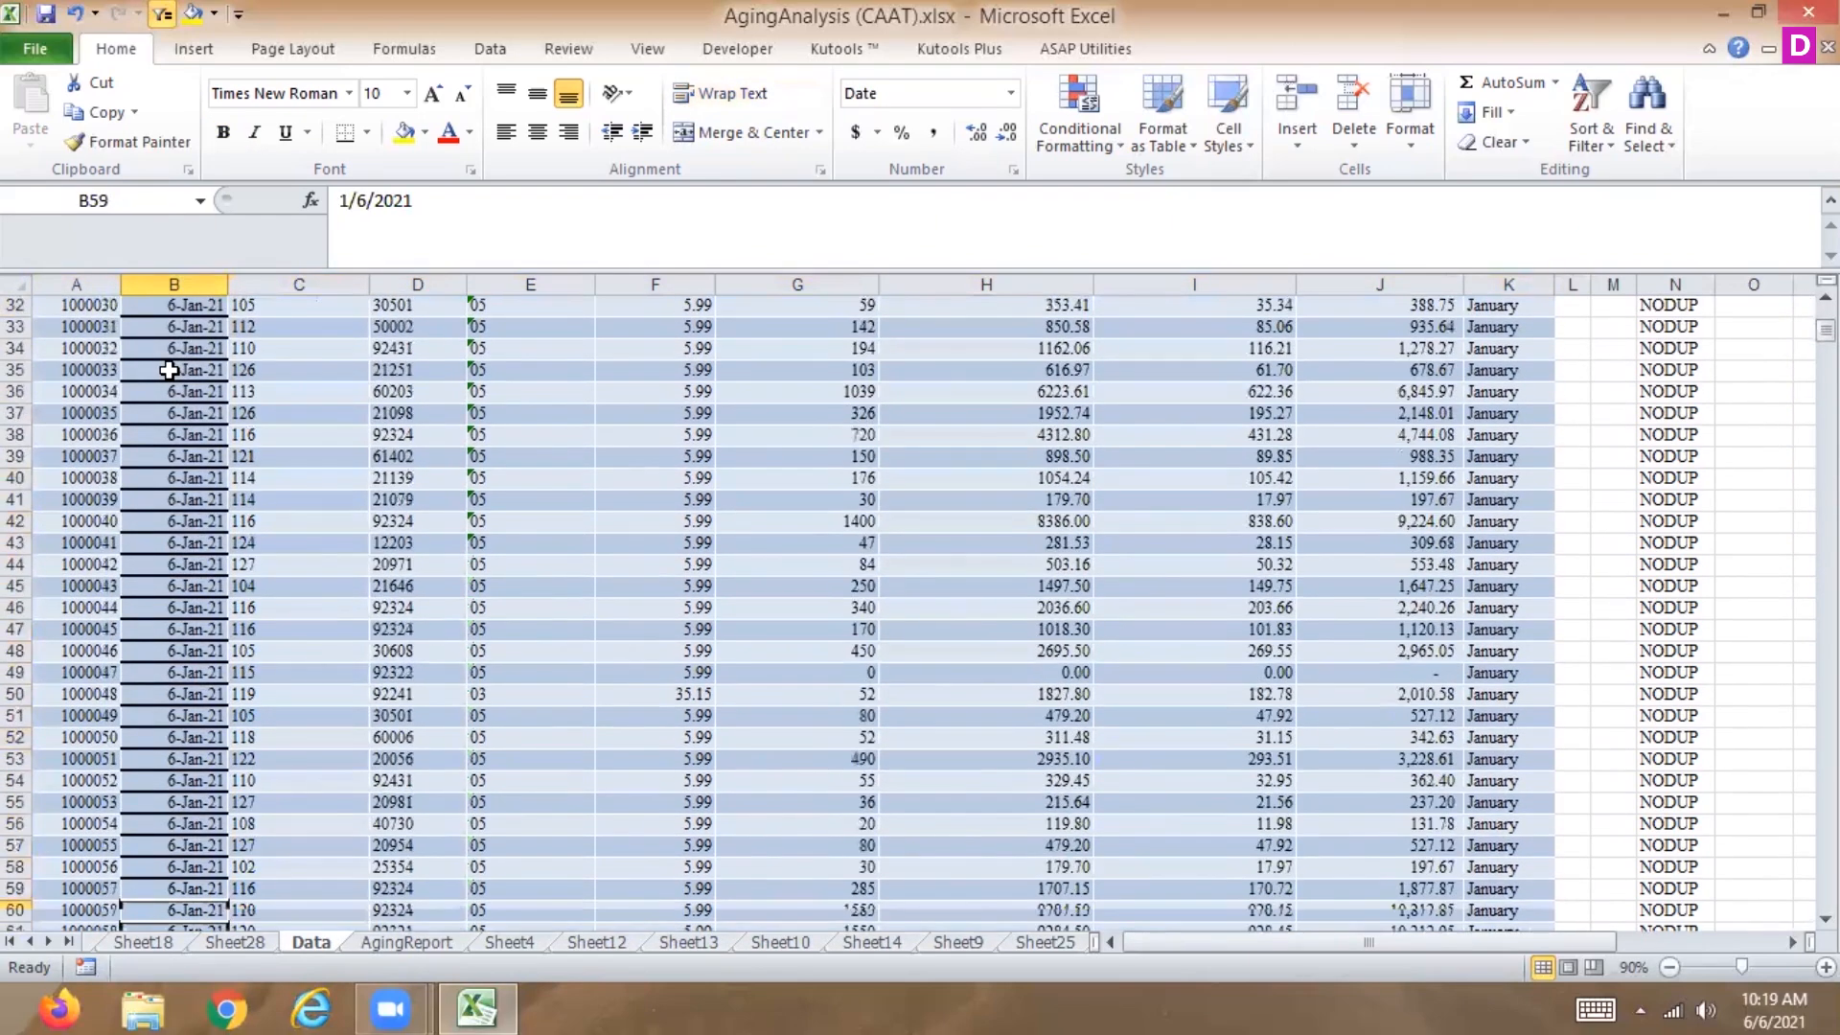
Look over the pivot tables on Sheet28 and Sheet18 and return to the Data sheet.
click(222, 944)
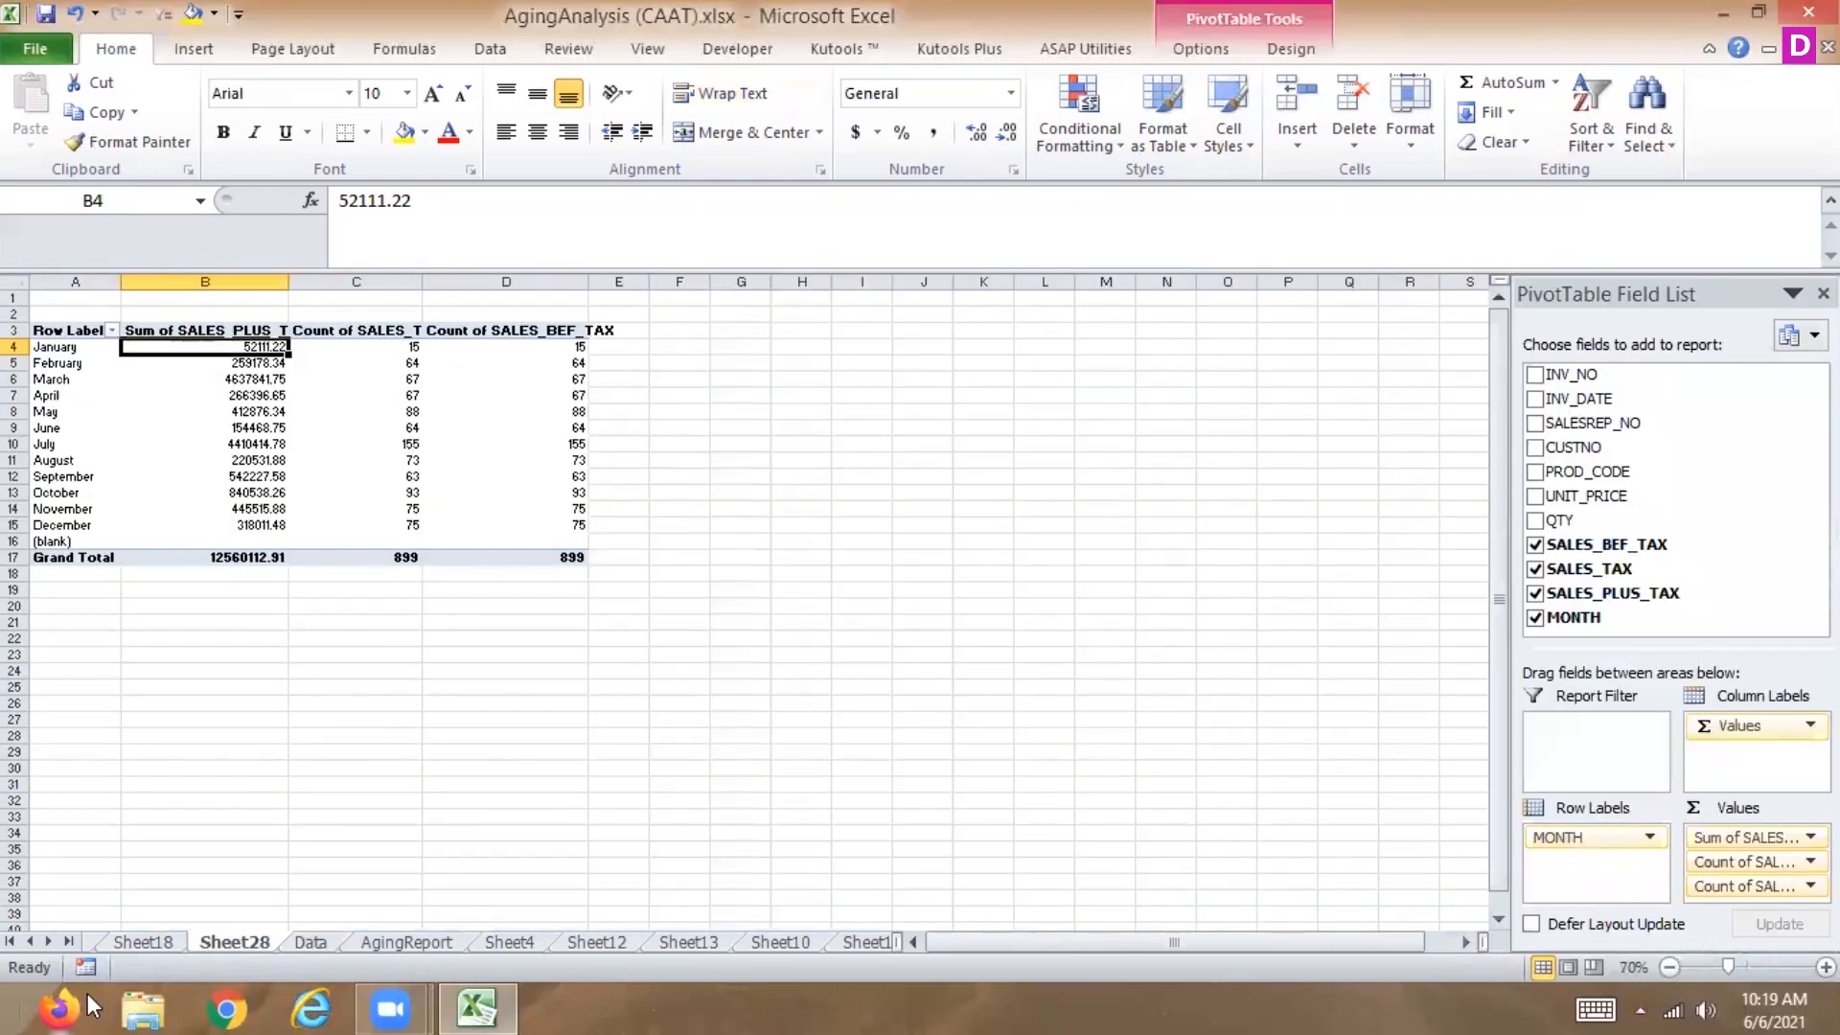
click(171, 944)
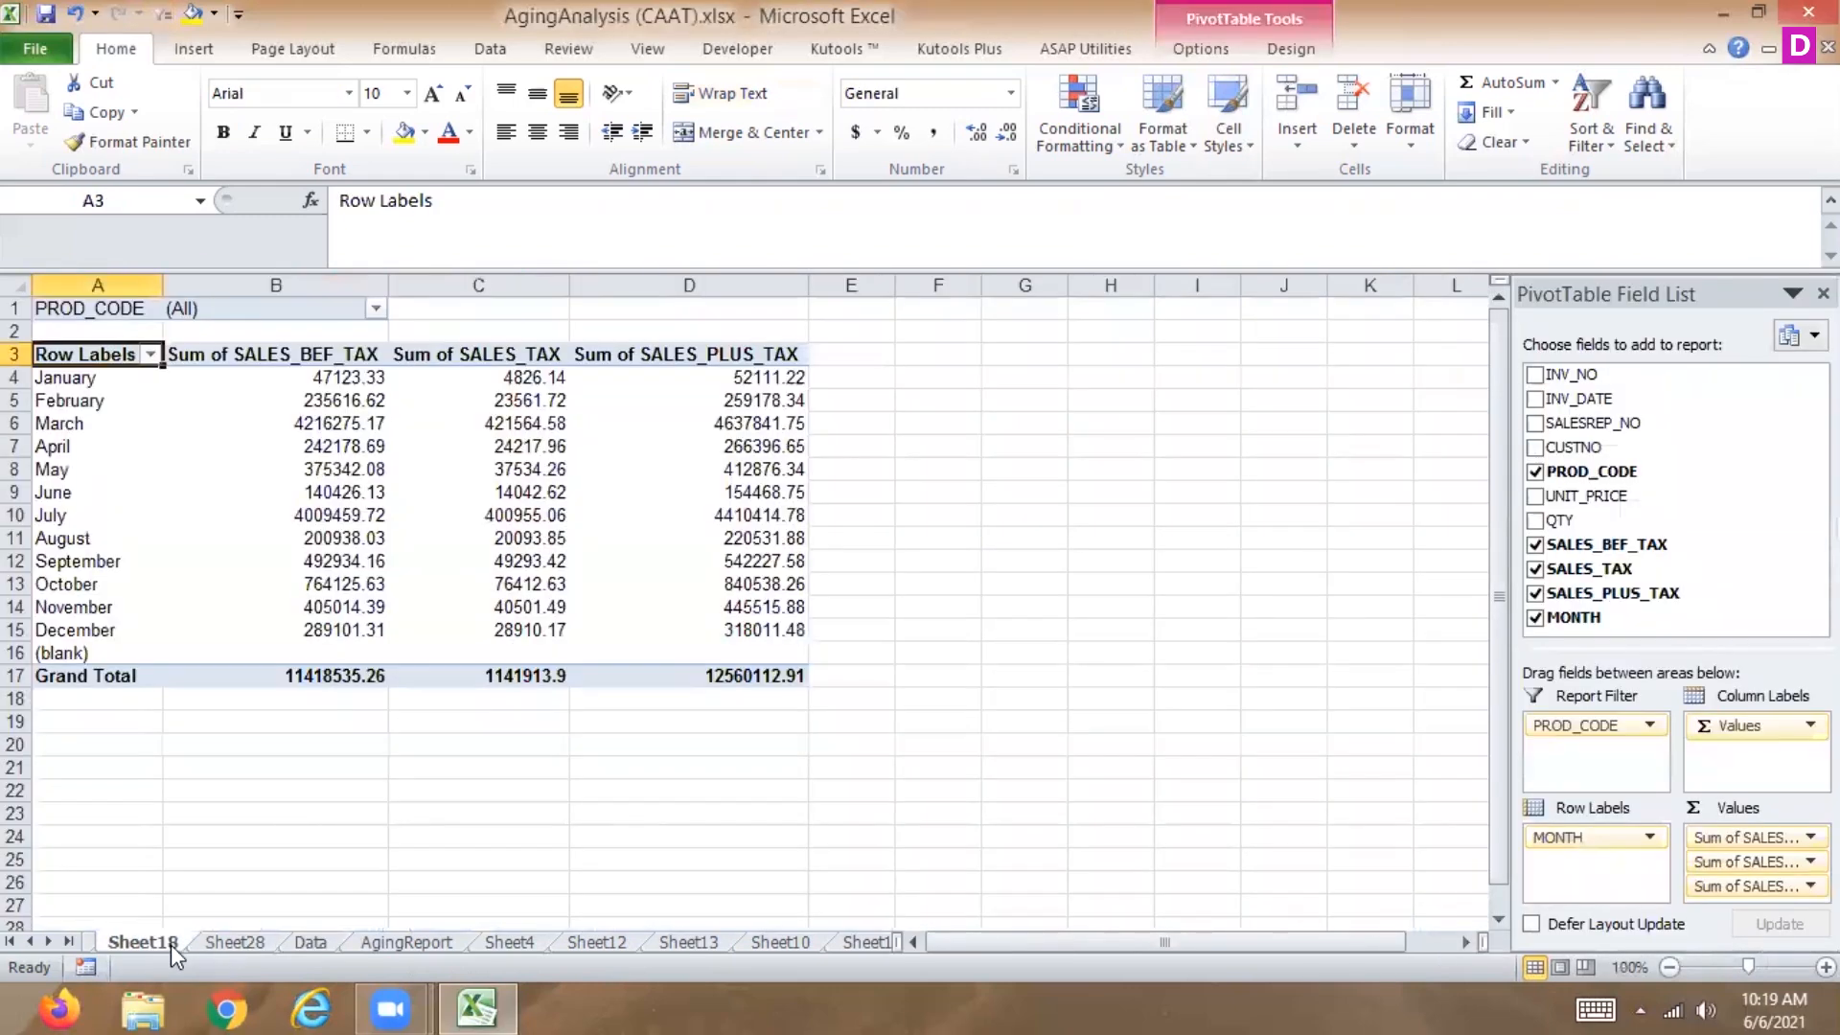
click(308, 942)
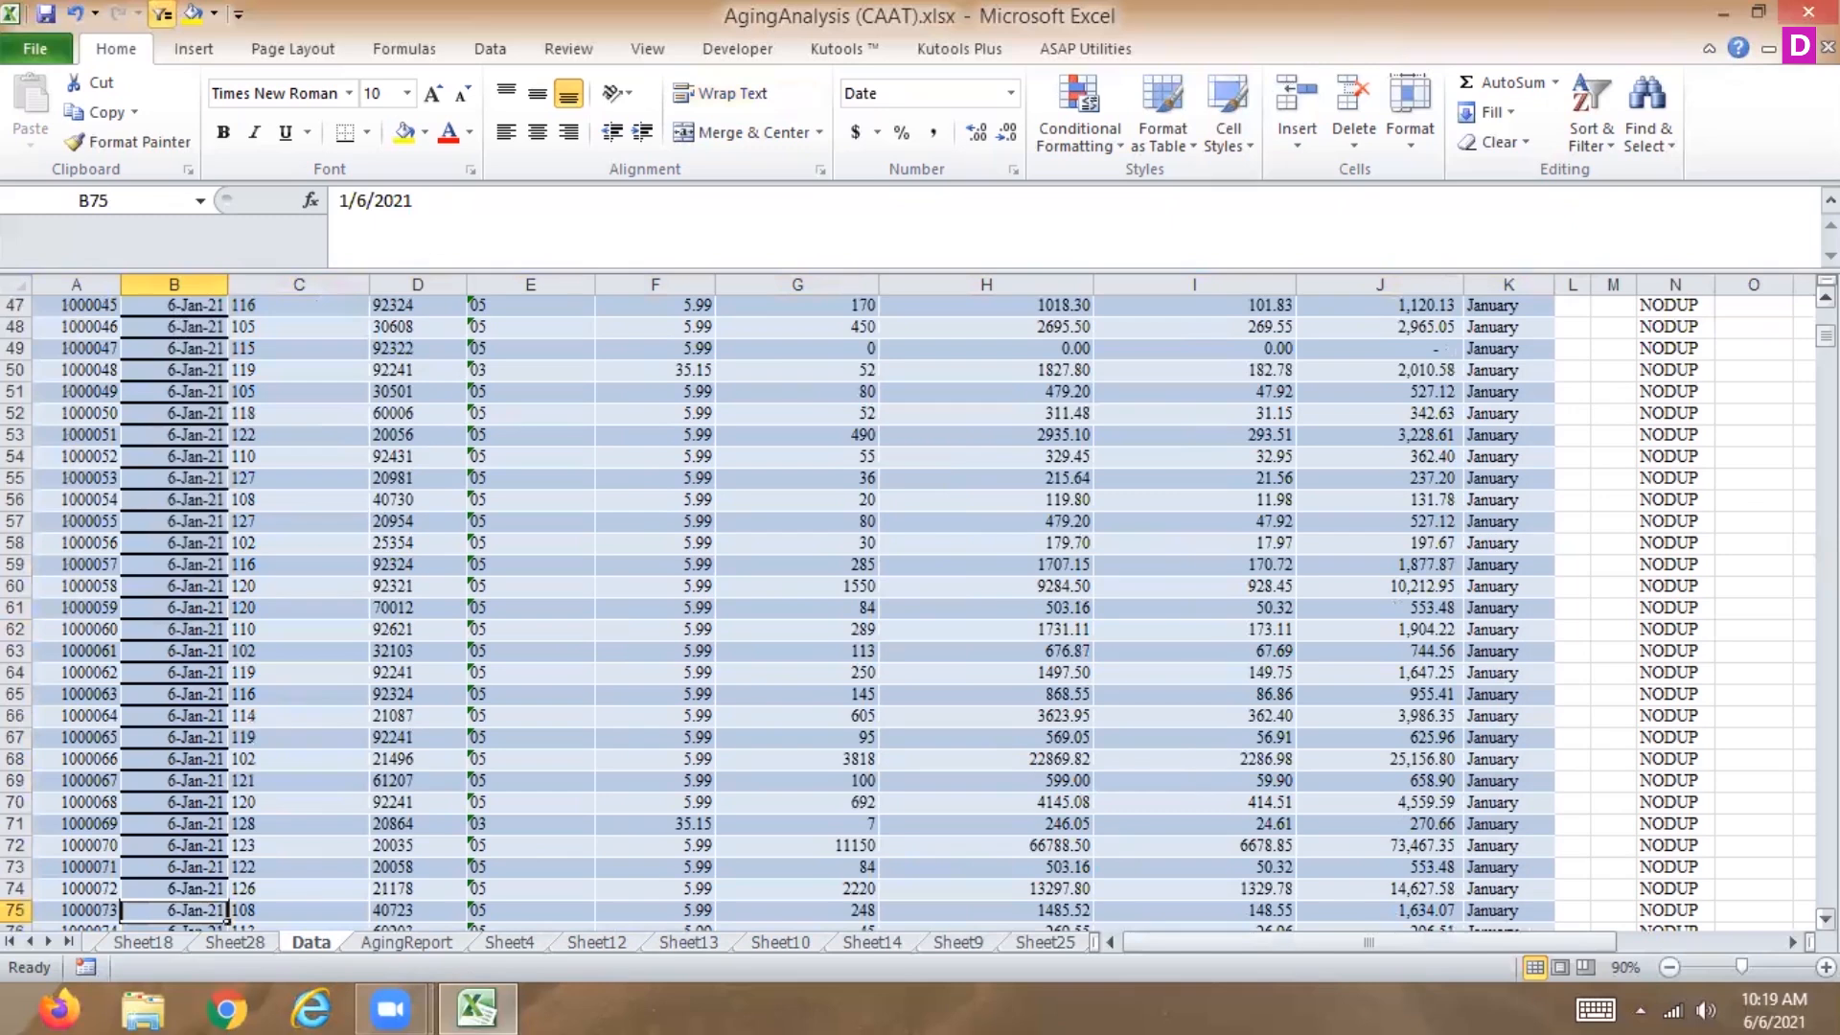
Copy the header row and first 23 invoice rows (A2:K25) into a newly inserted worksheet.
scroll(1041, 681, up, 15)
drag(53, 322, 1526, 835)
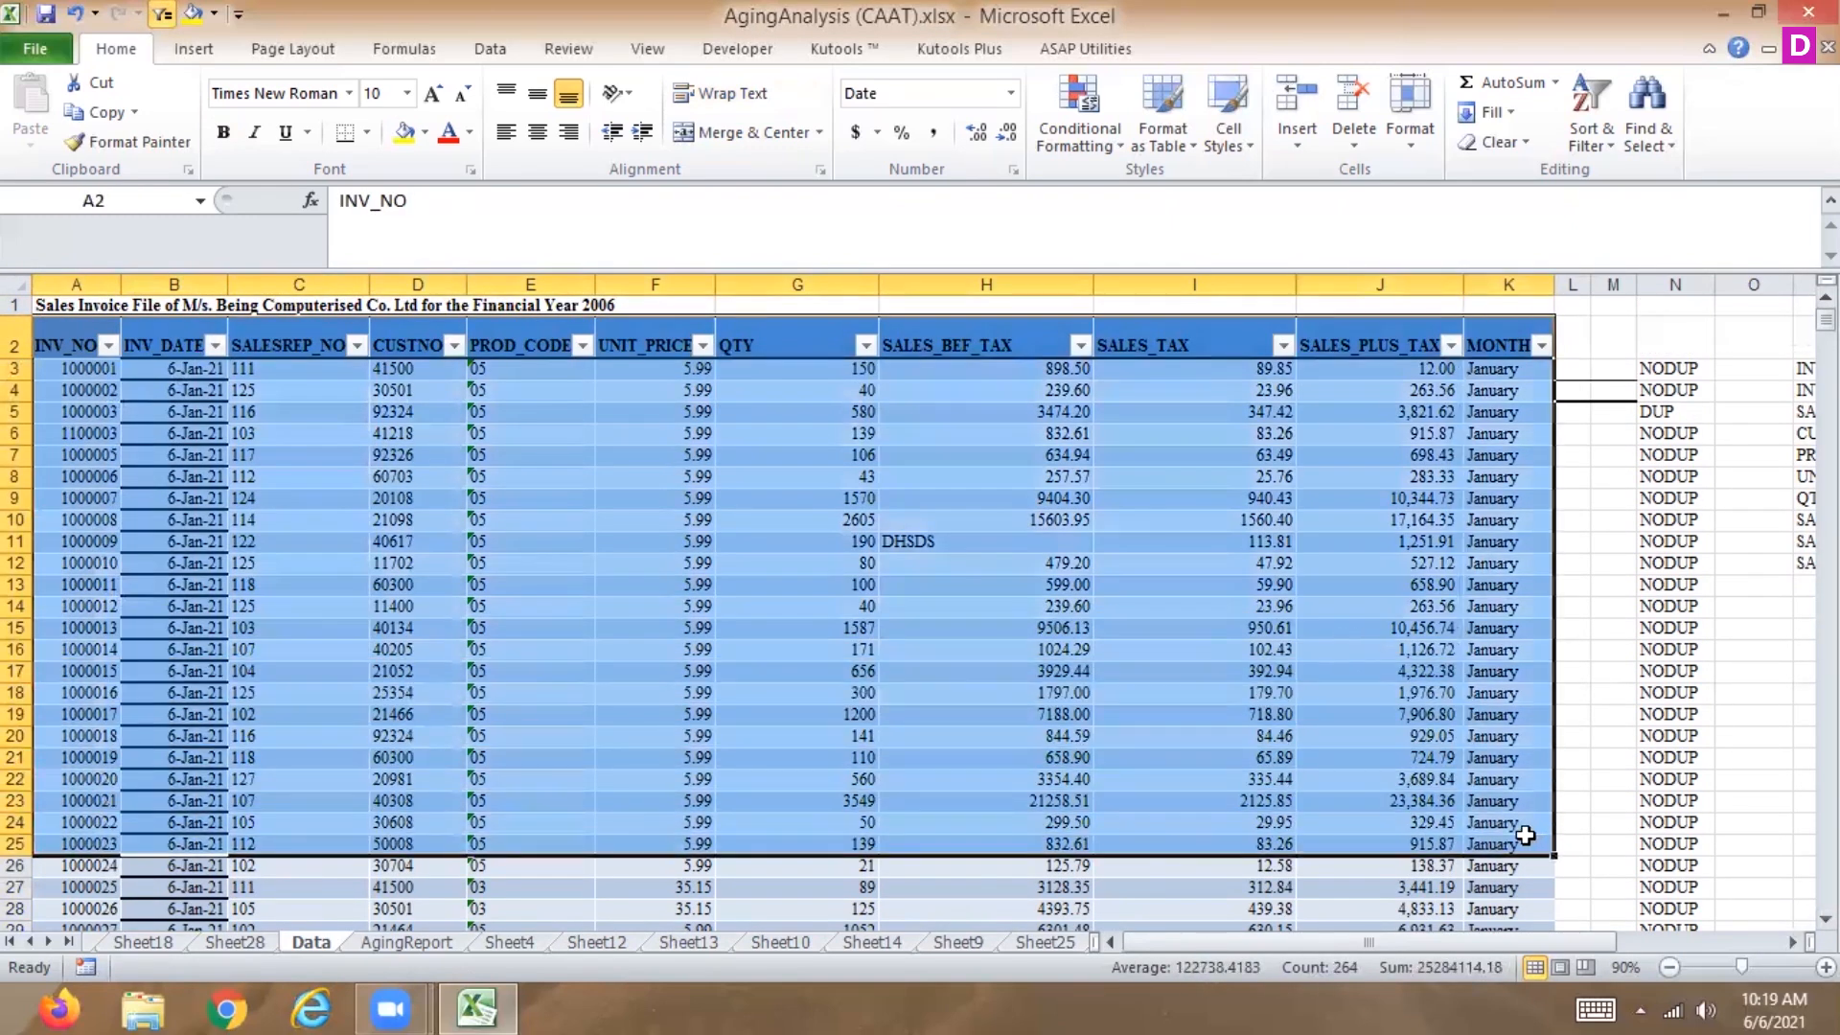
key(ctrl+c)
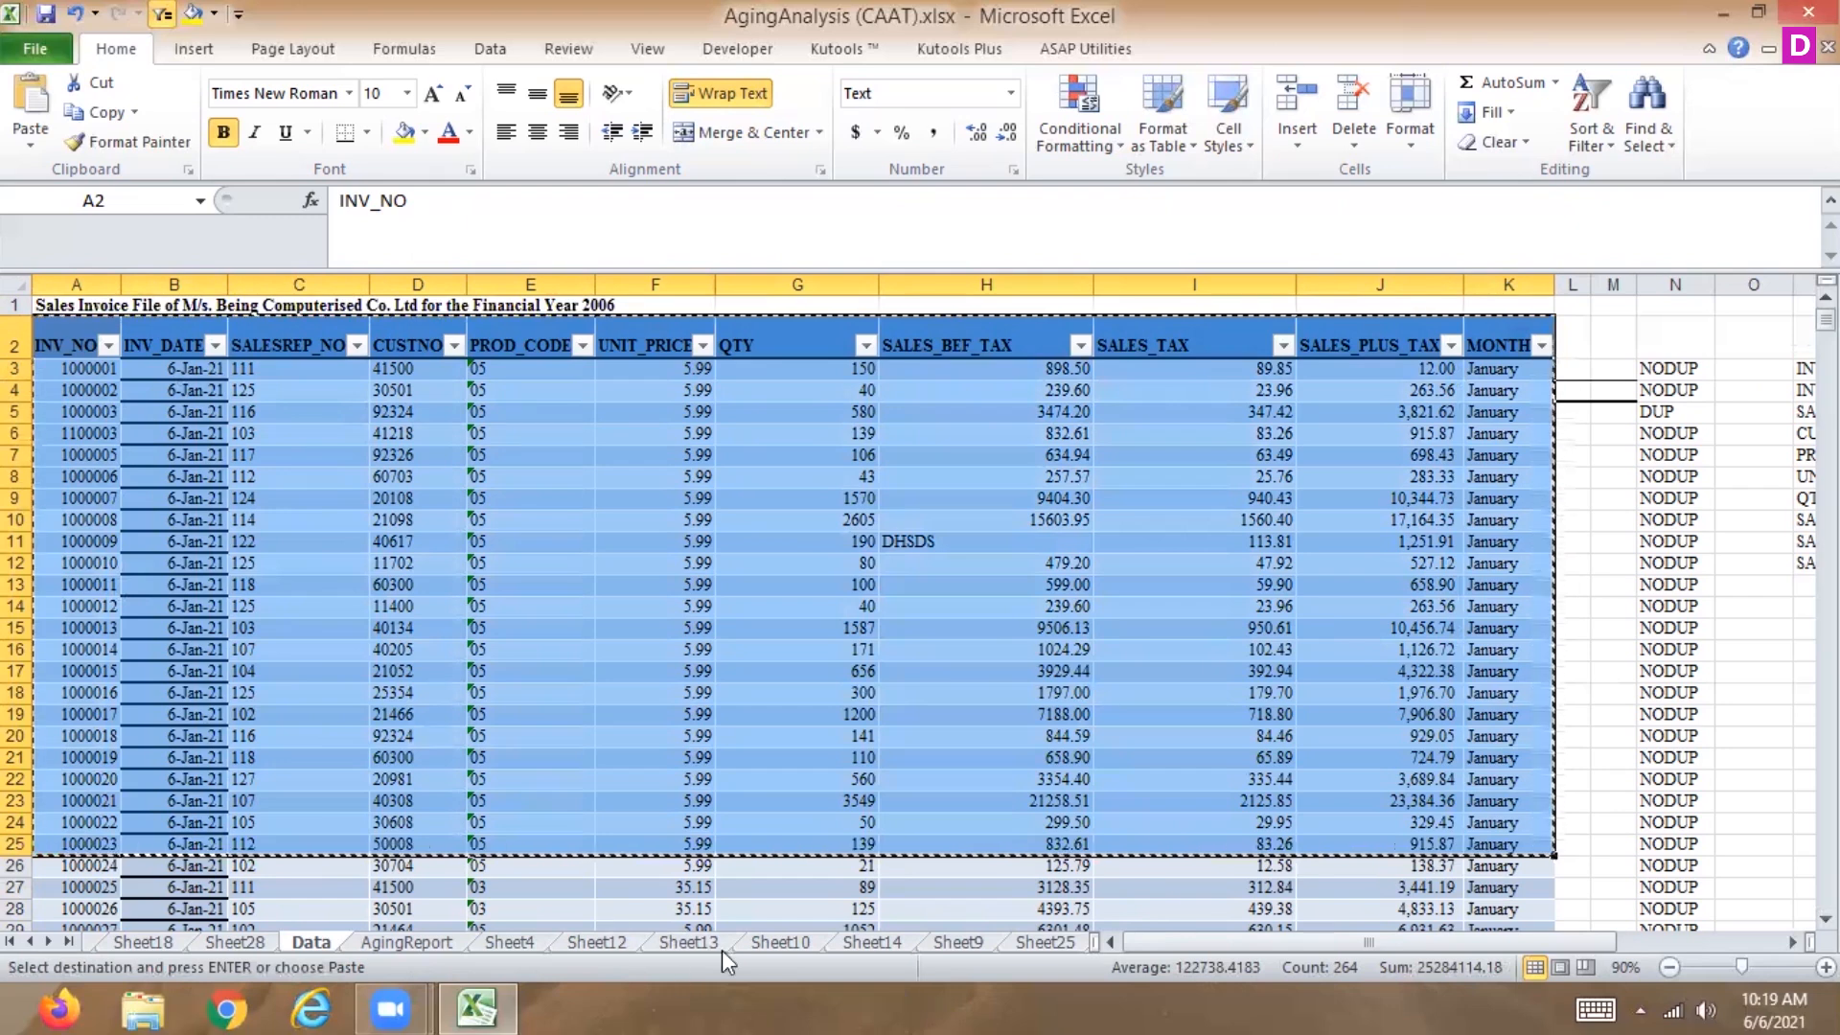
click(46, 943)
click(46, 943)
click(46, 943)
click(46, 943)
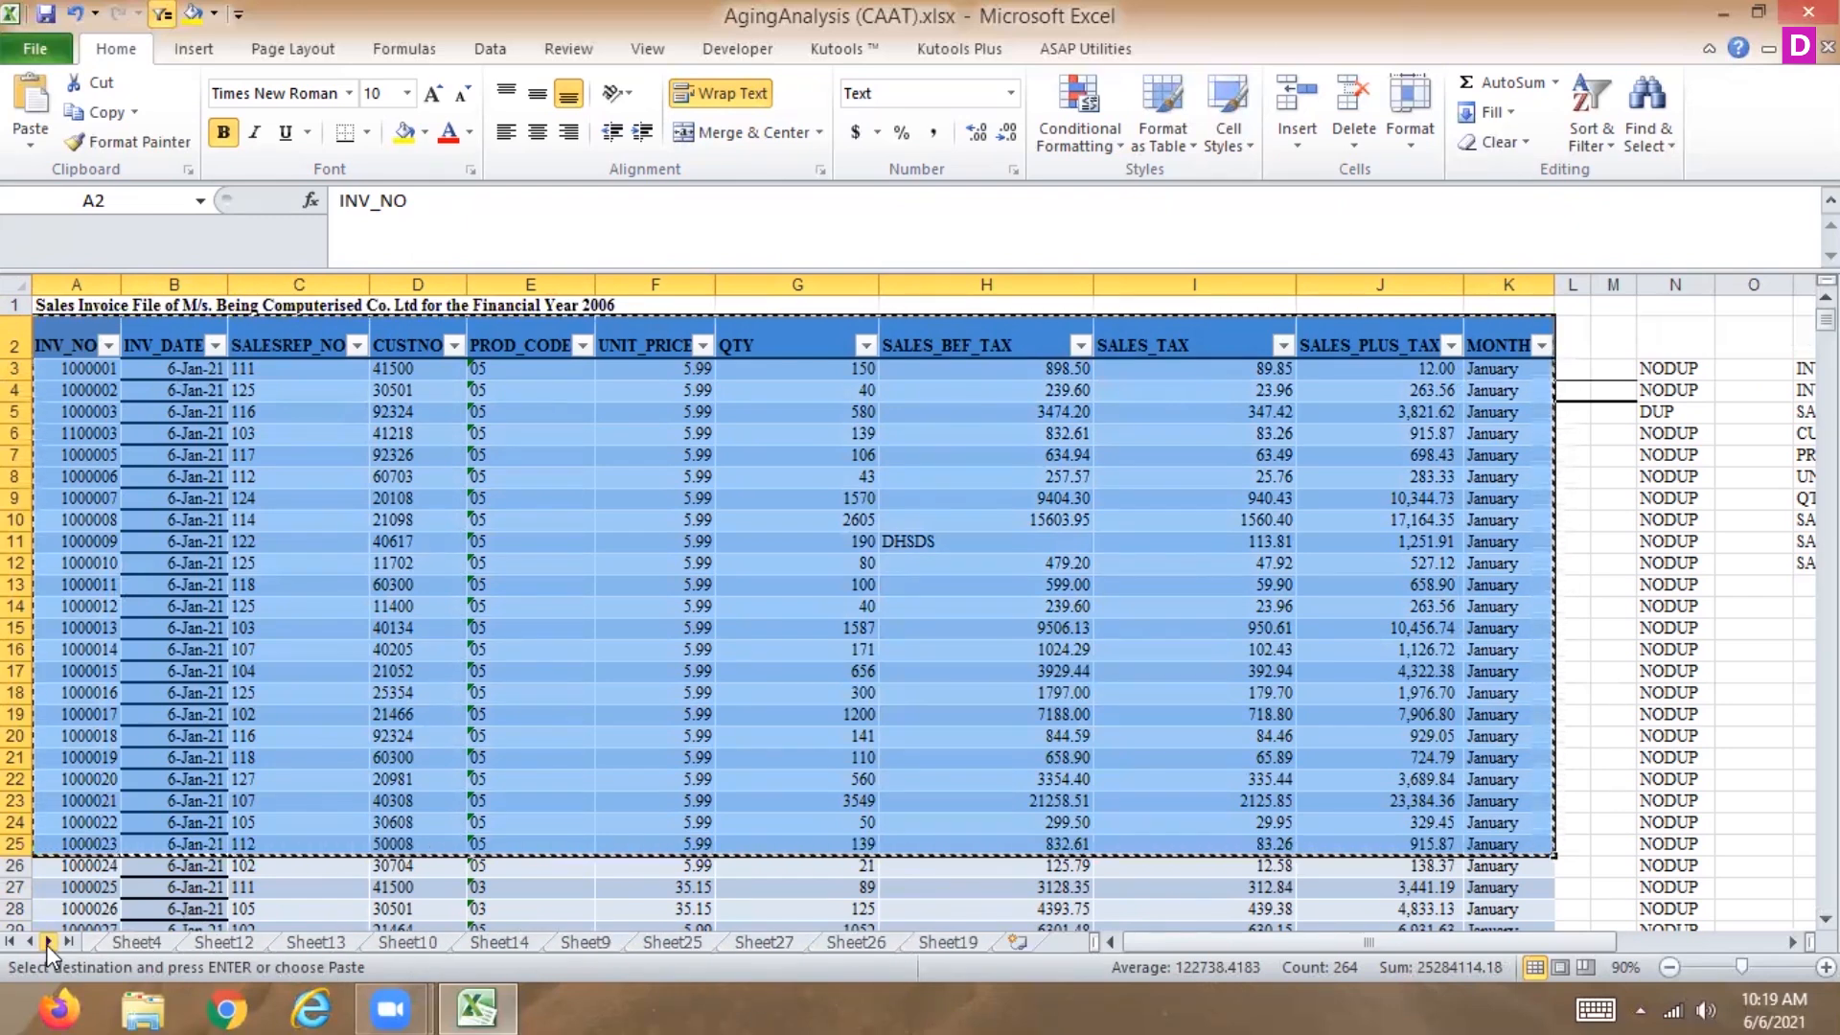
click(1016, 940)
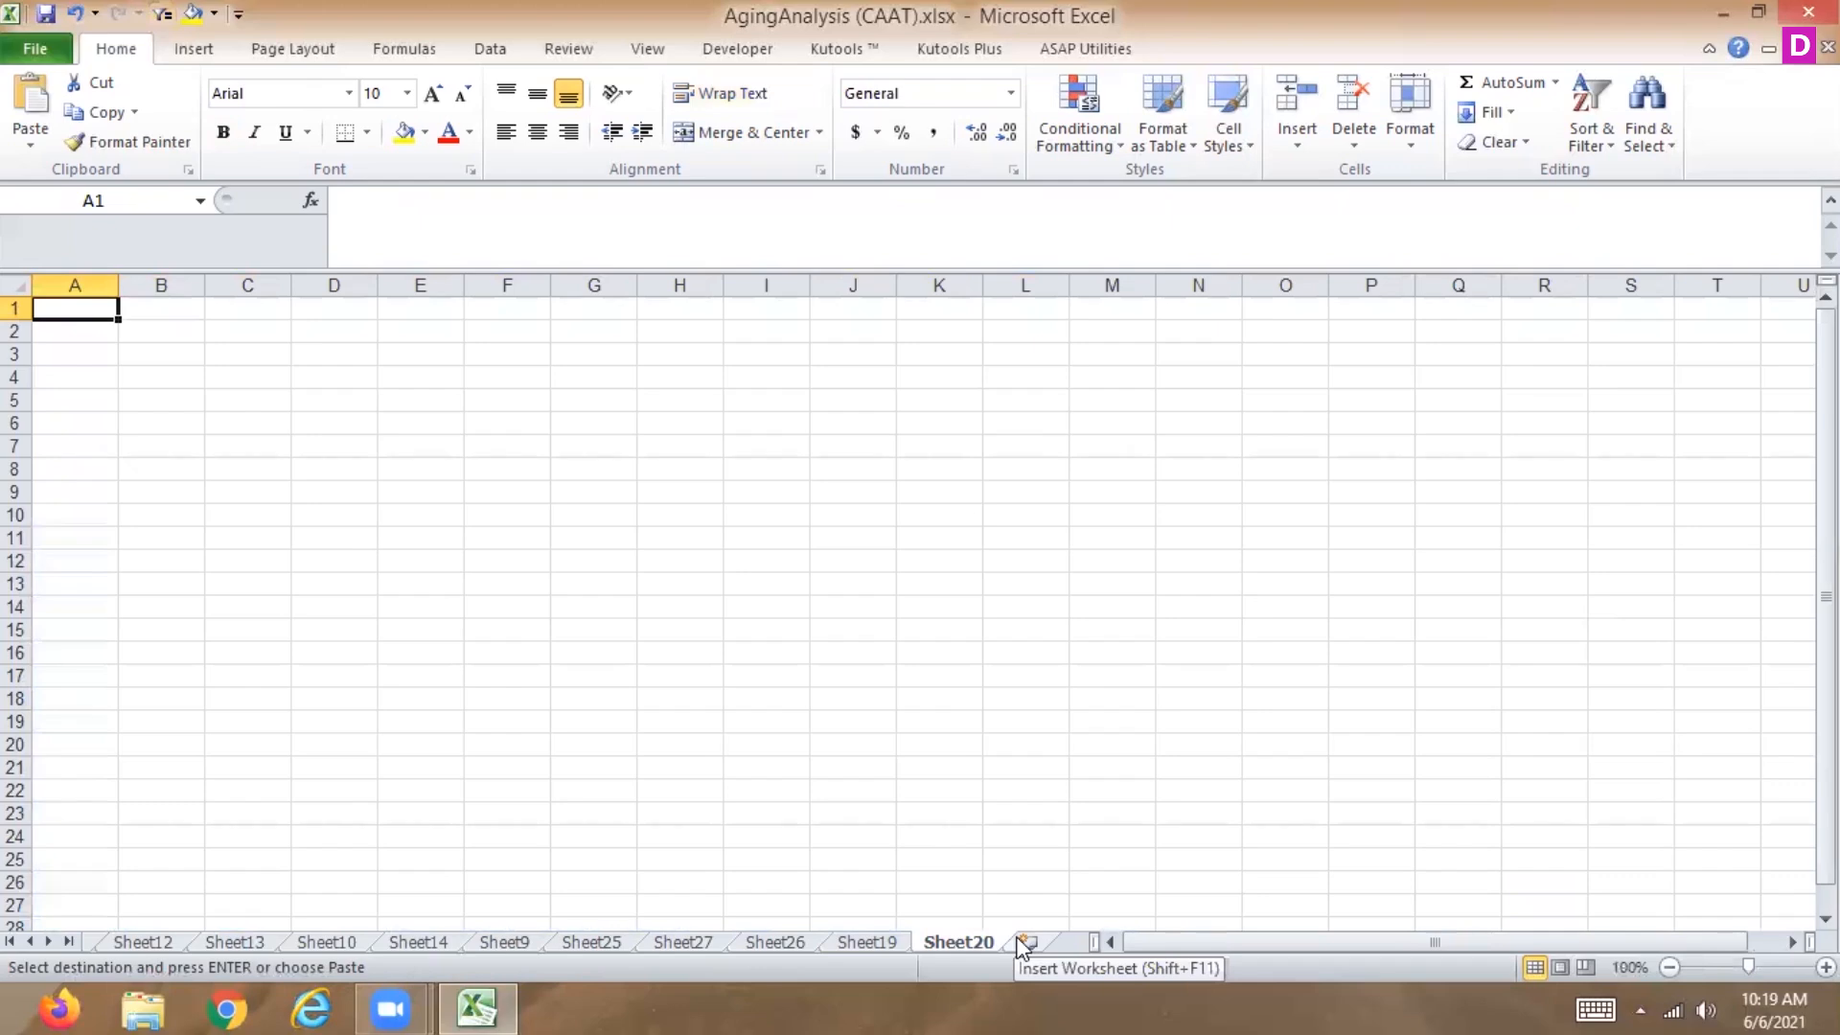
key(ctrl+v)
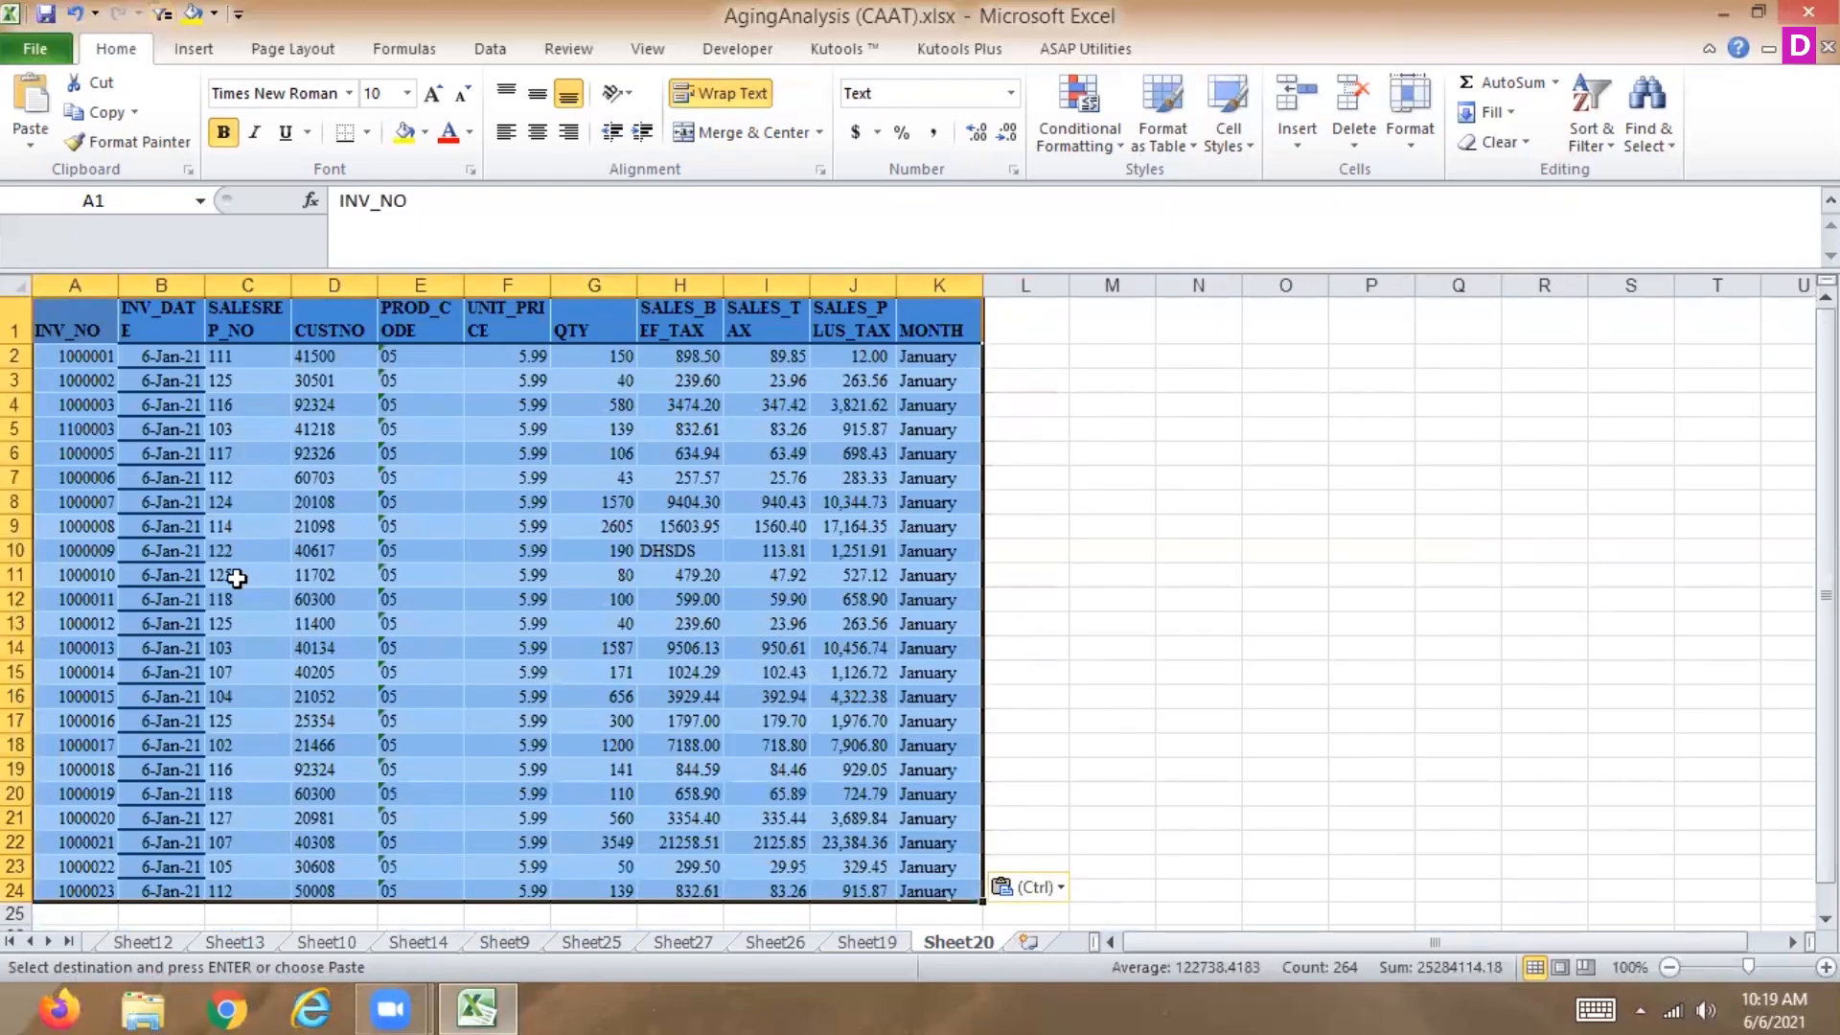
Change the invoice date in B3 to 2/6/2021.
click(187, 381)
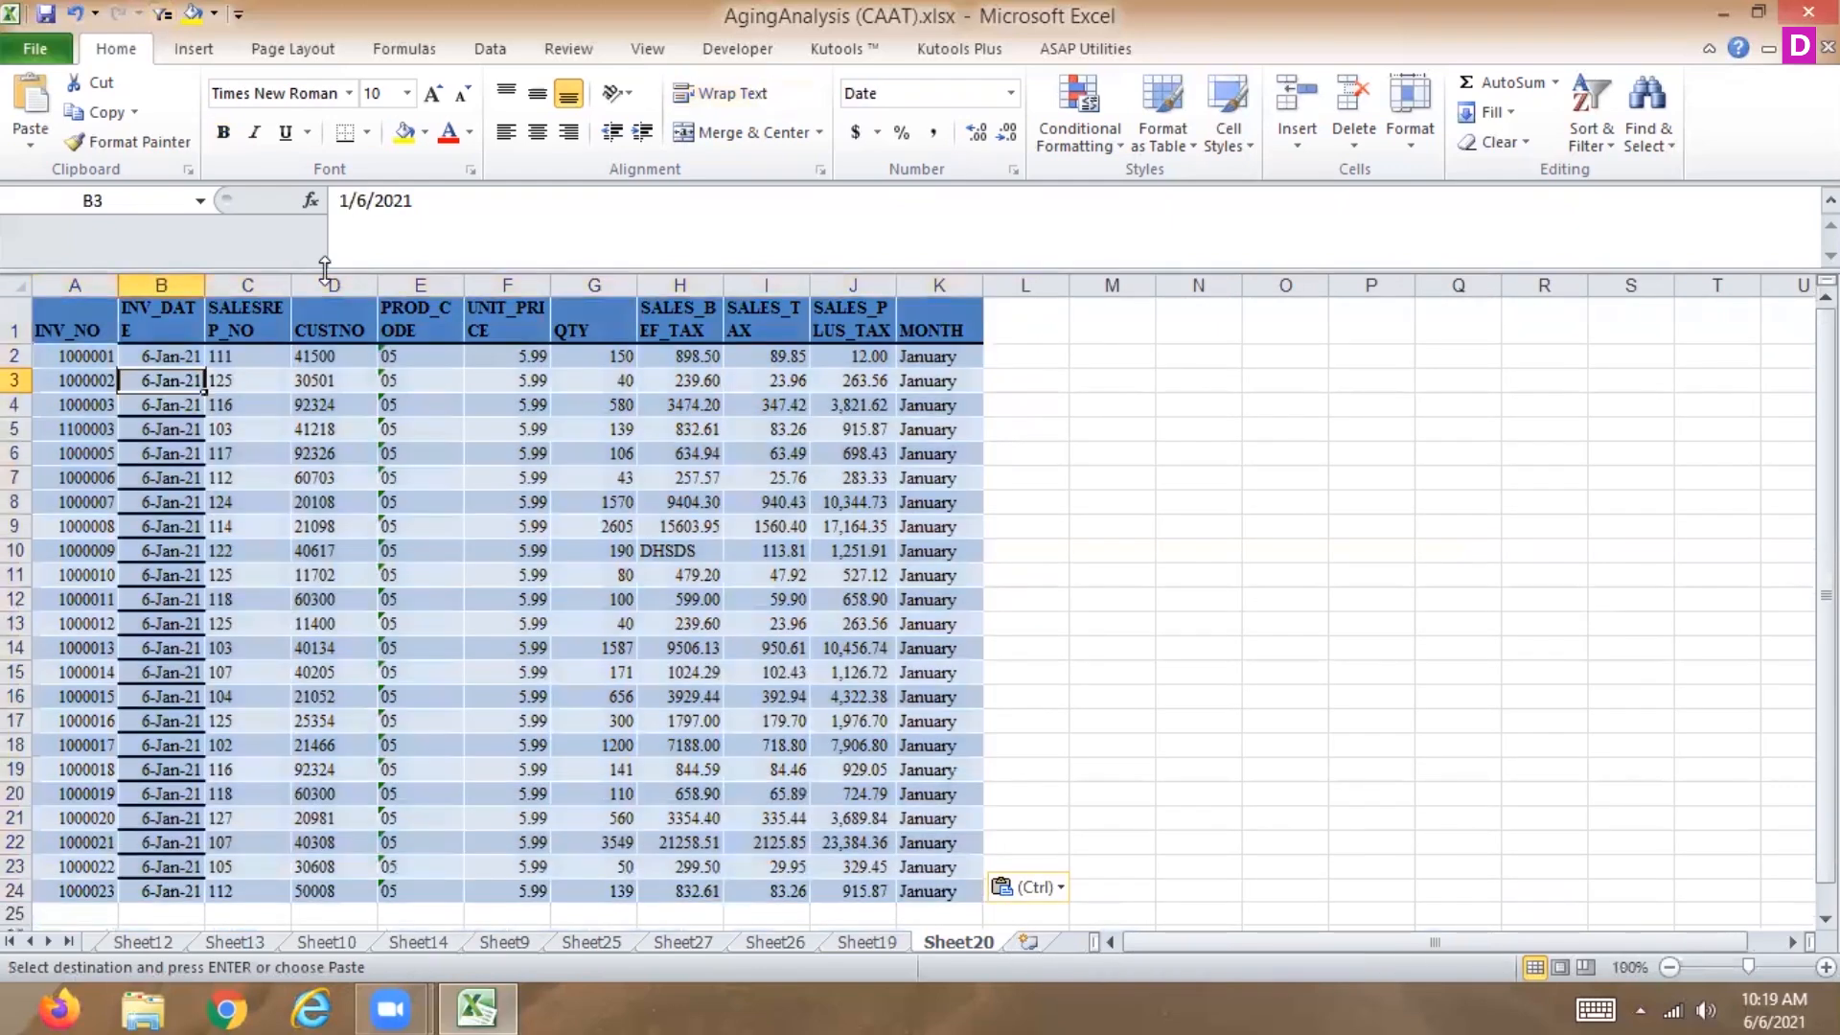
click(348, 201)
key(BackSpace)
text(2)
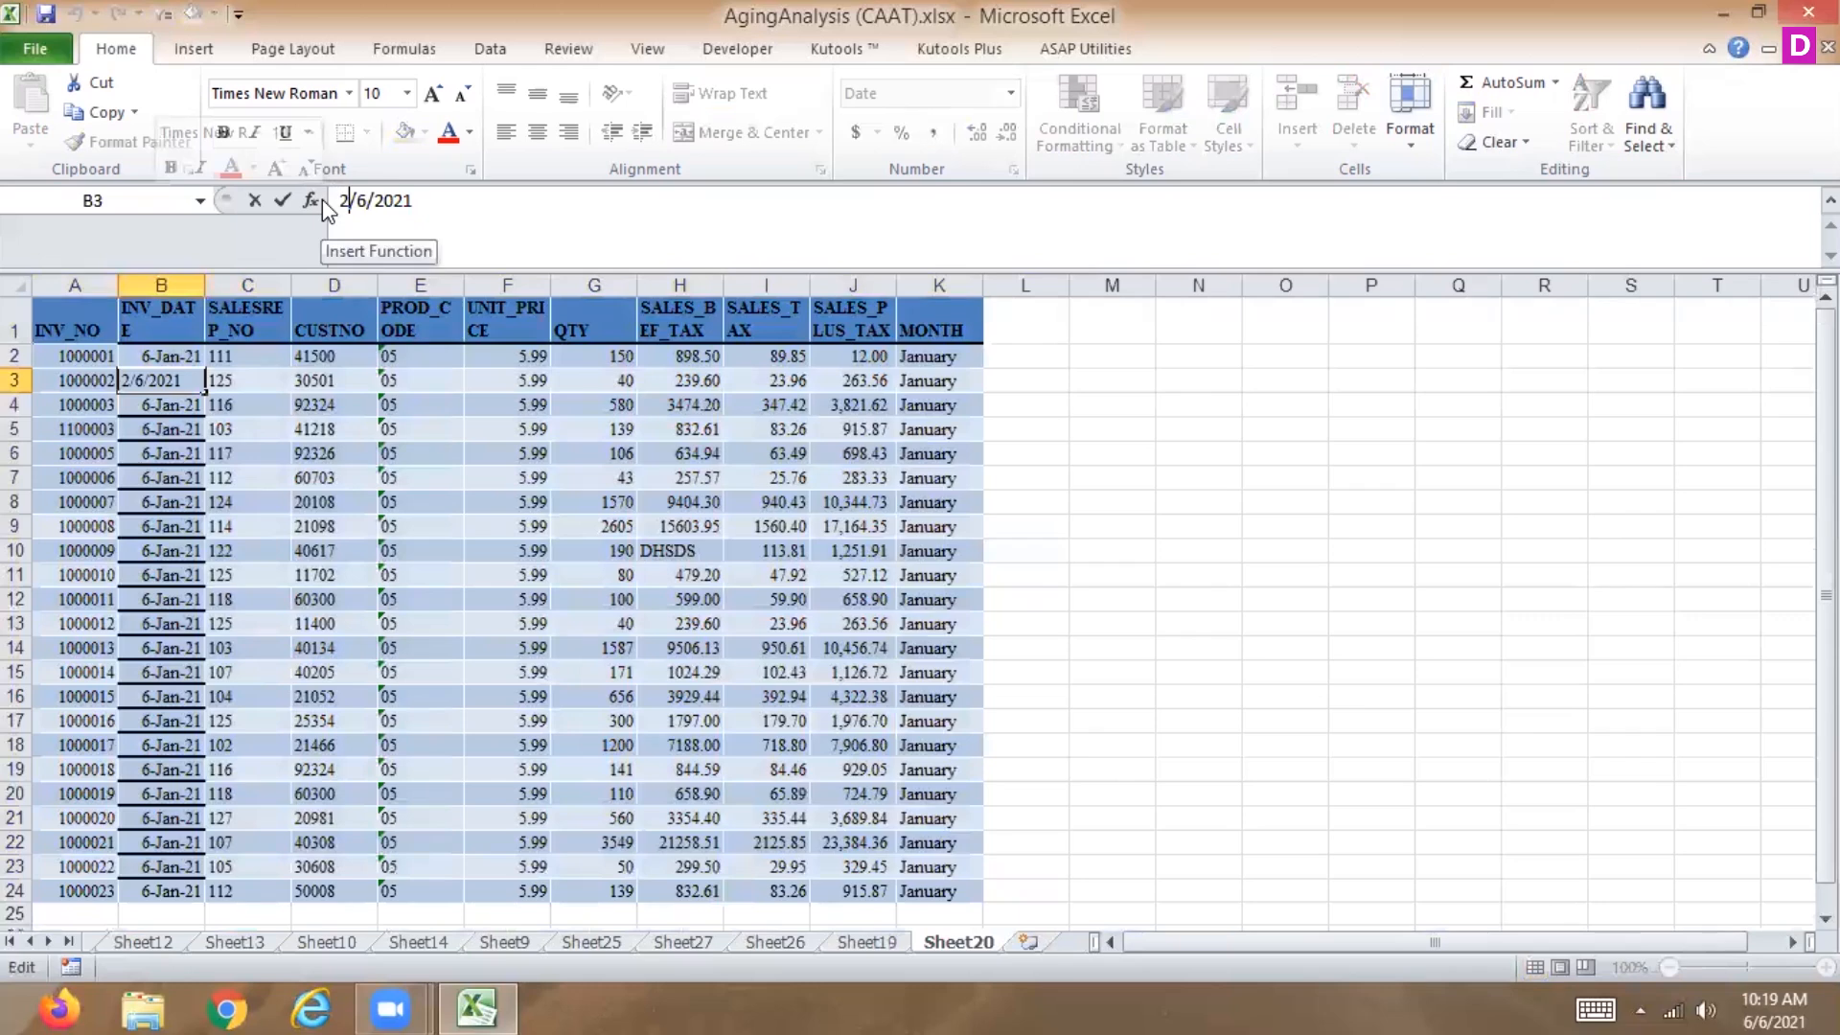
key(Return)
Set B2's invoice date to 06-01-2021 and fill the dates down as a daily series through B24.
click(179, 347)
drag(481, 206, 257, 200)
text(06-0)
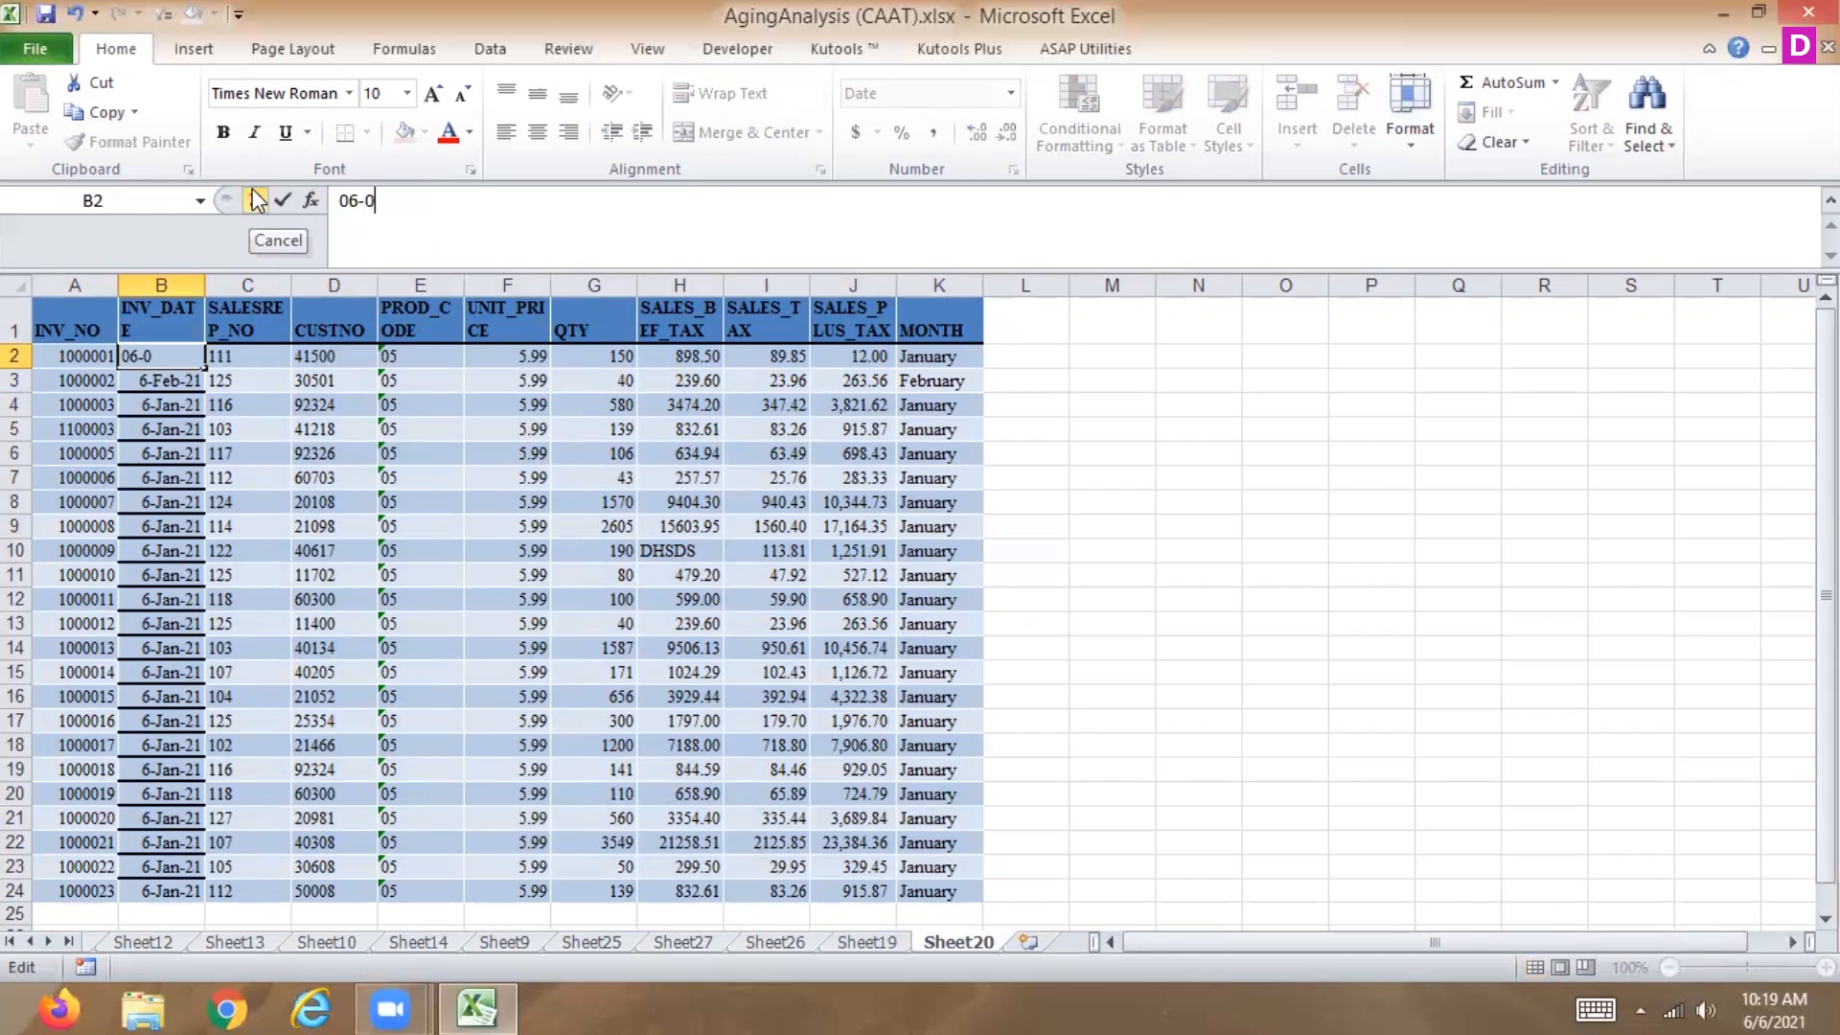
text(1-2021)
key(Return)
click(193, 355)
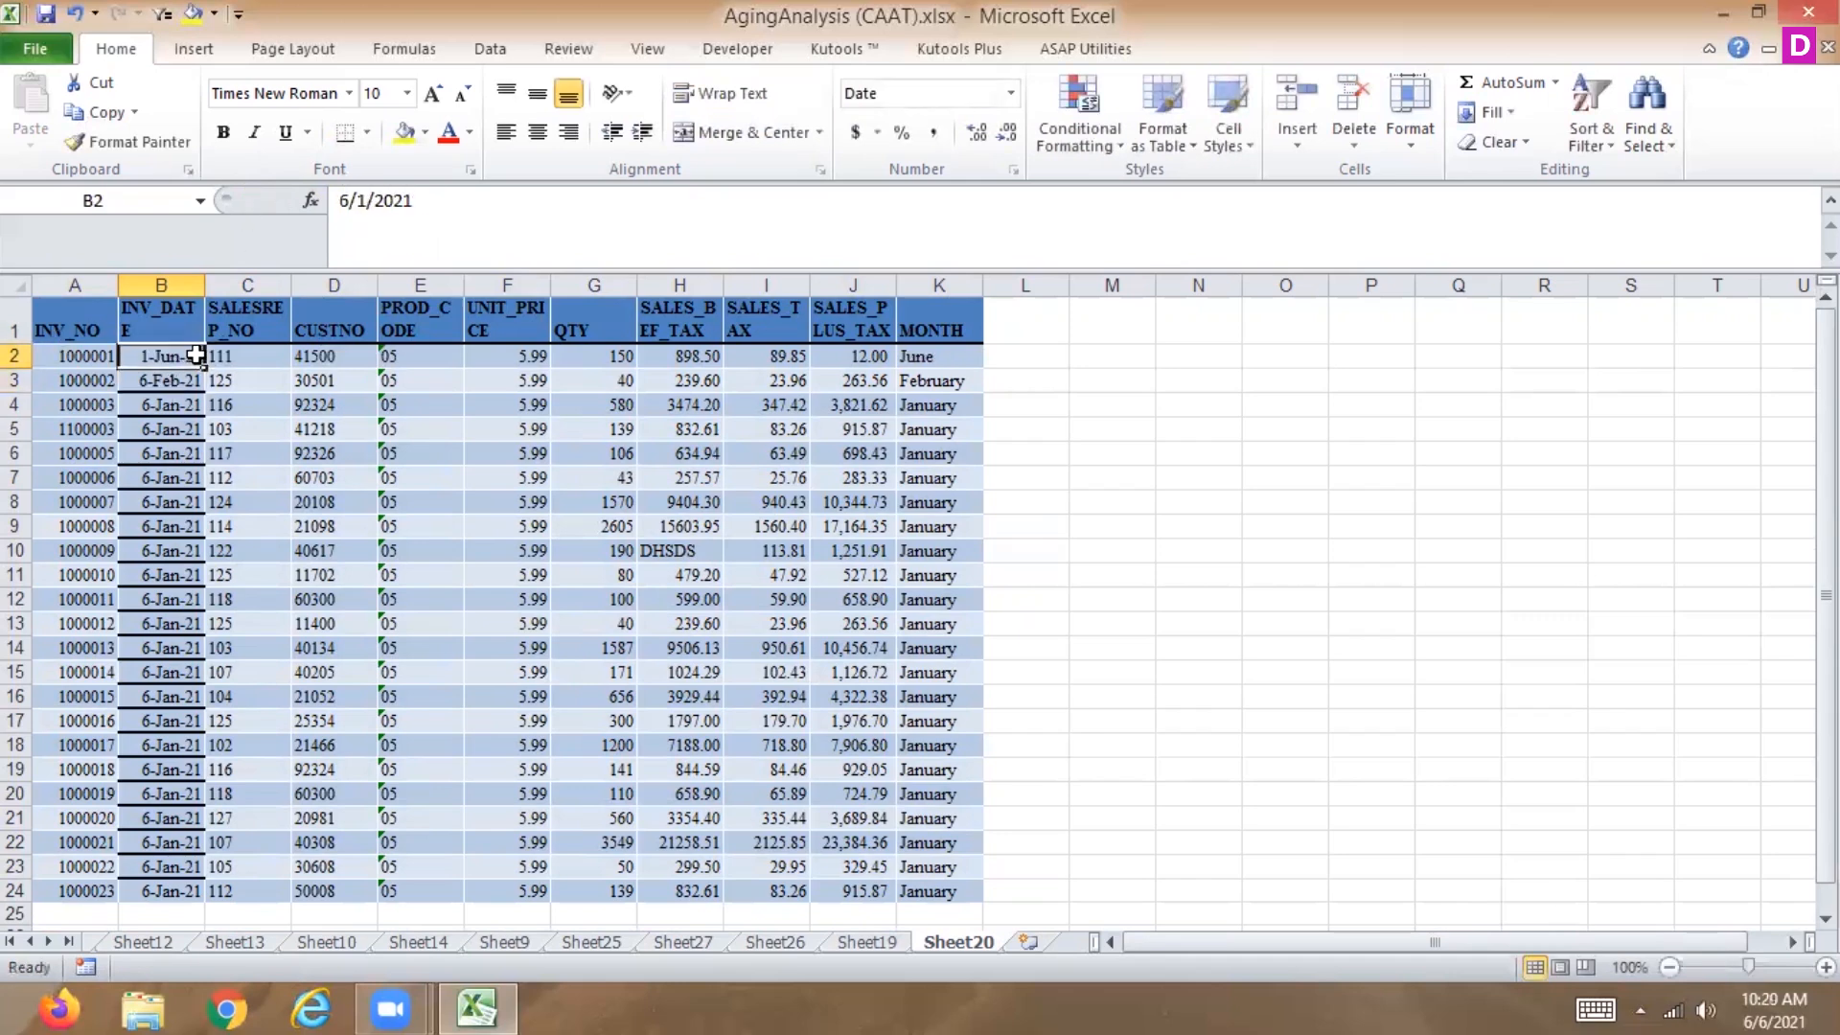
double_click(204, 365)
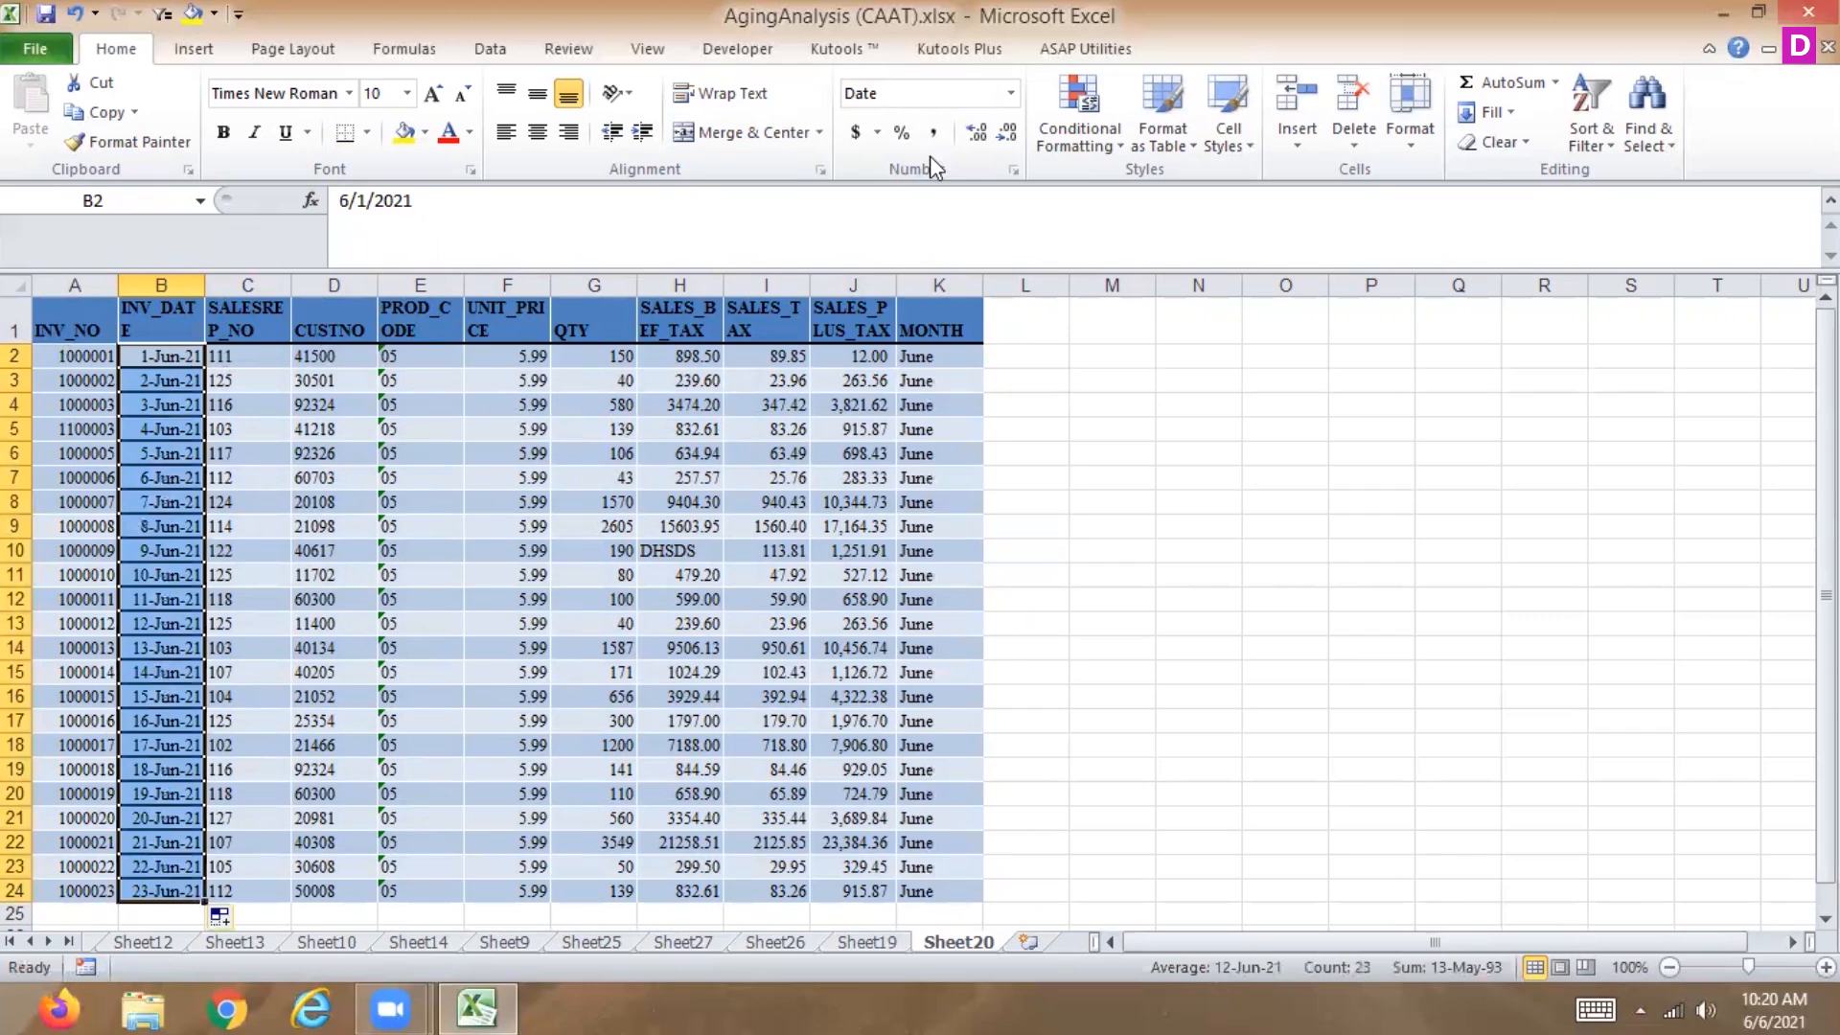
Format the INV_DATE values as short dates and widen column B.
click(1020, 99)
click(867, 376)
drag(204, 286, 248, 285)
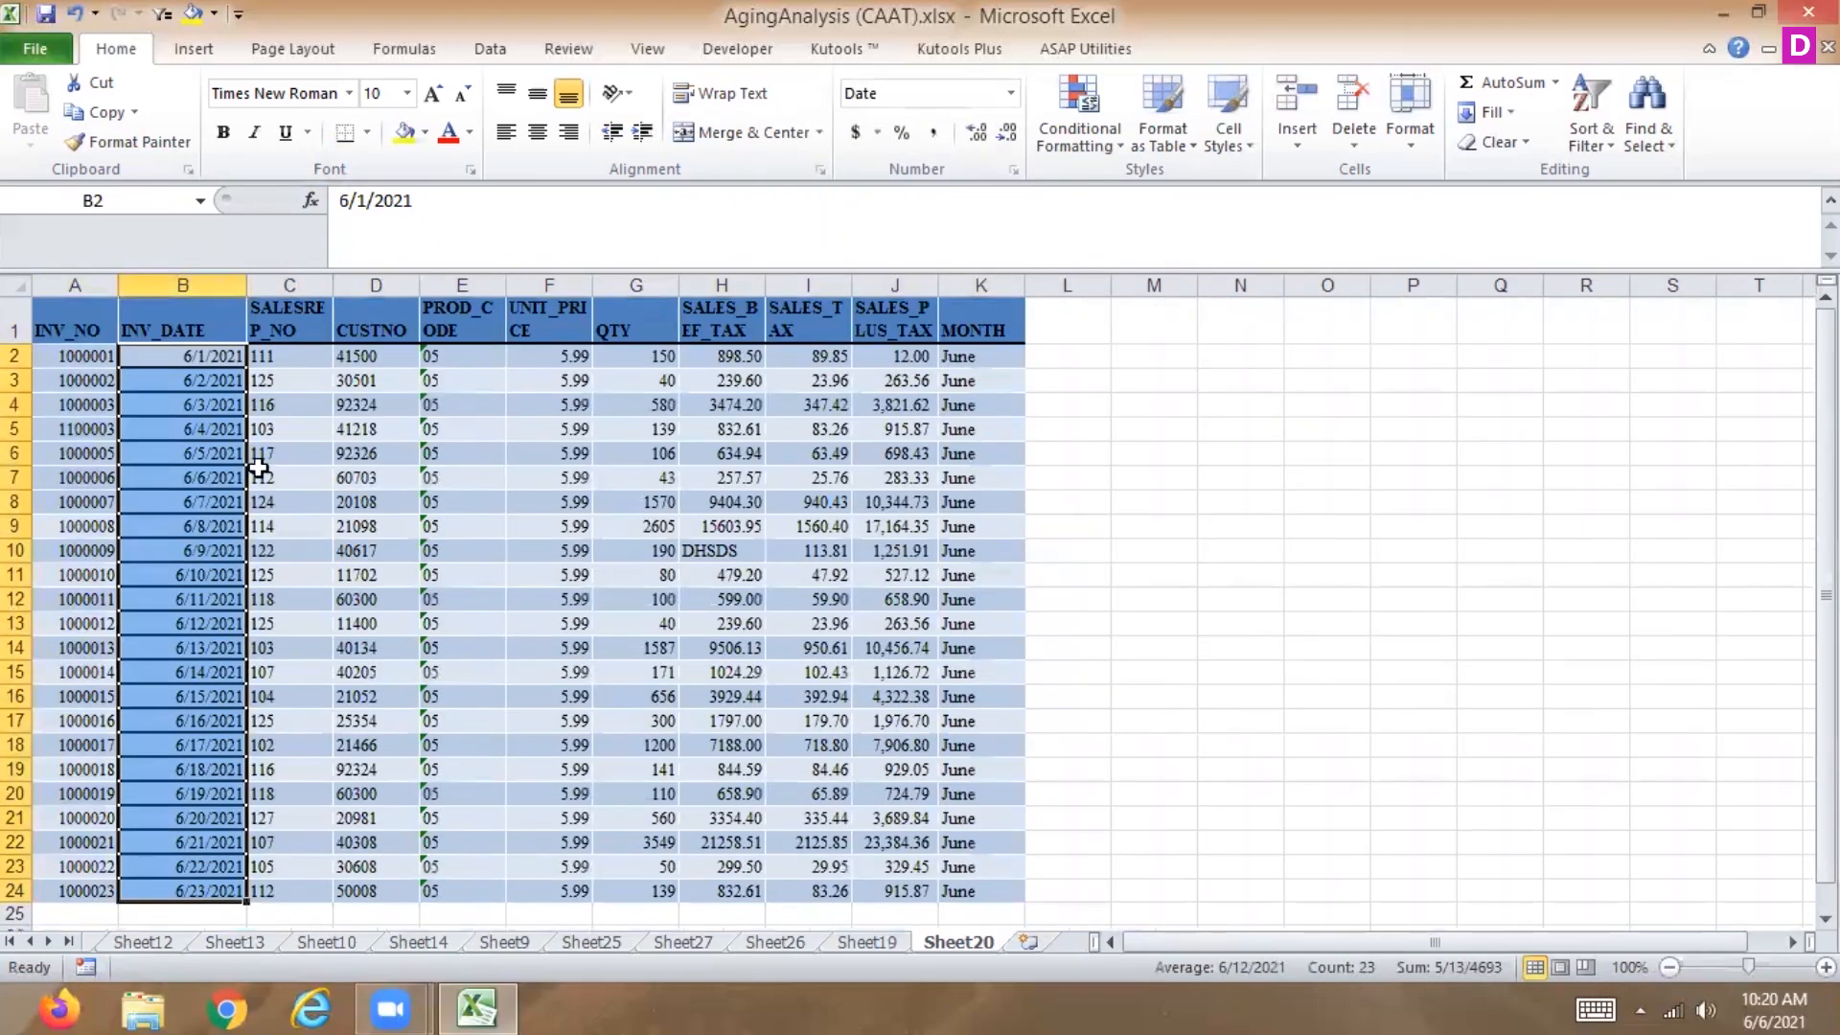
Change B4 to 7/3/2021 and fill the July dates down through B11.
click(204, 410)
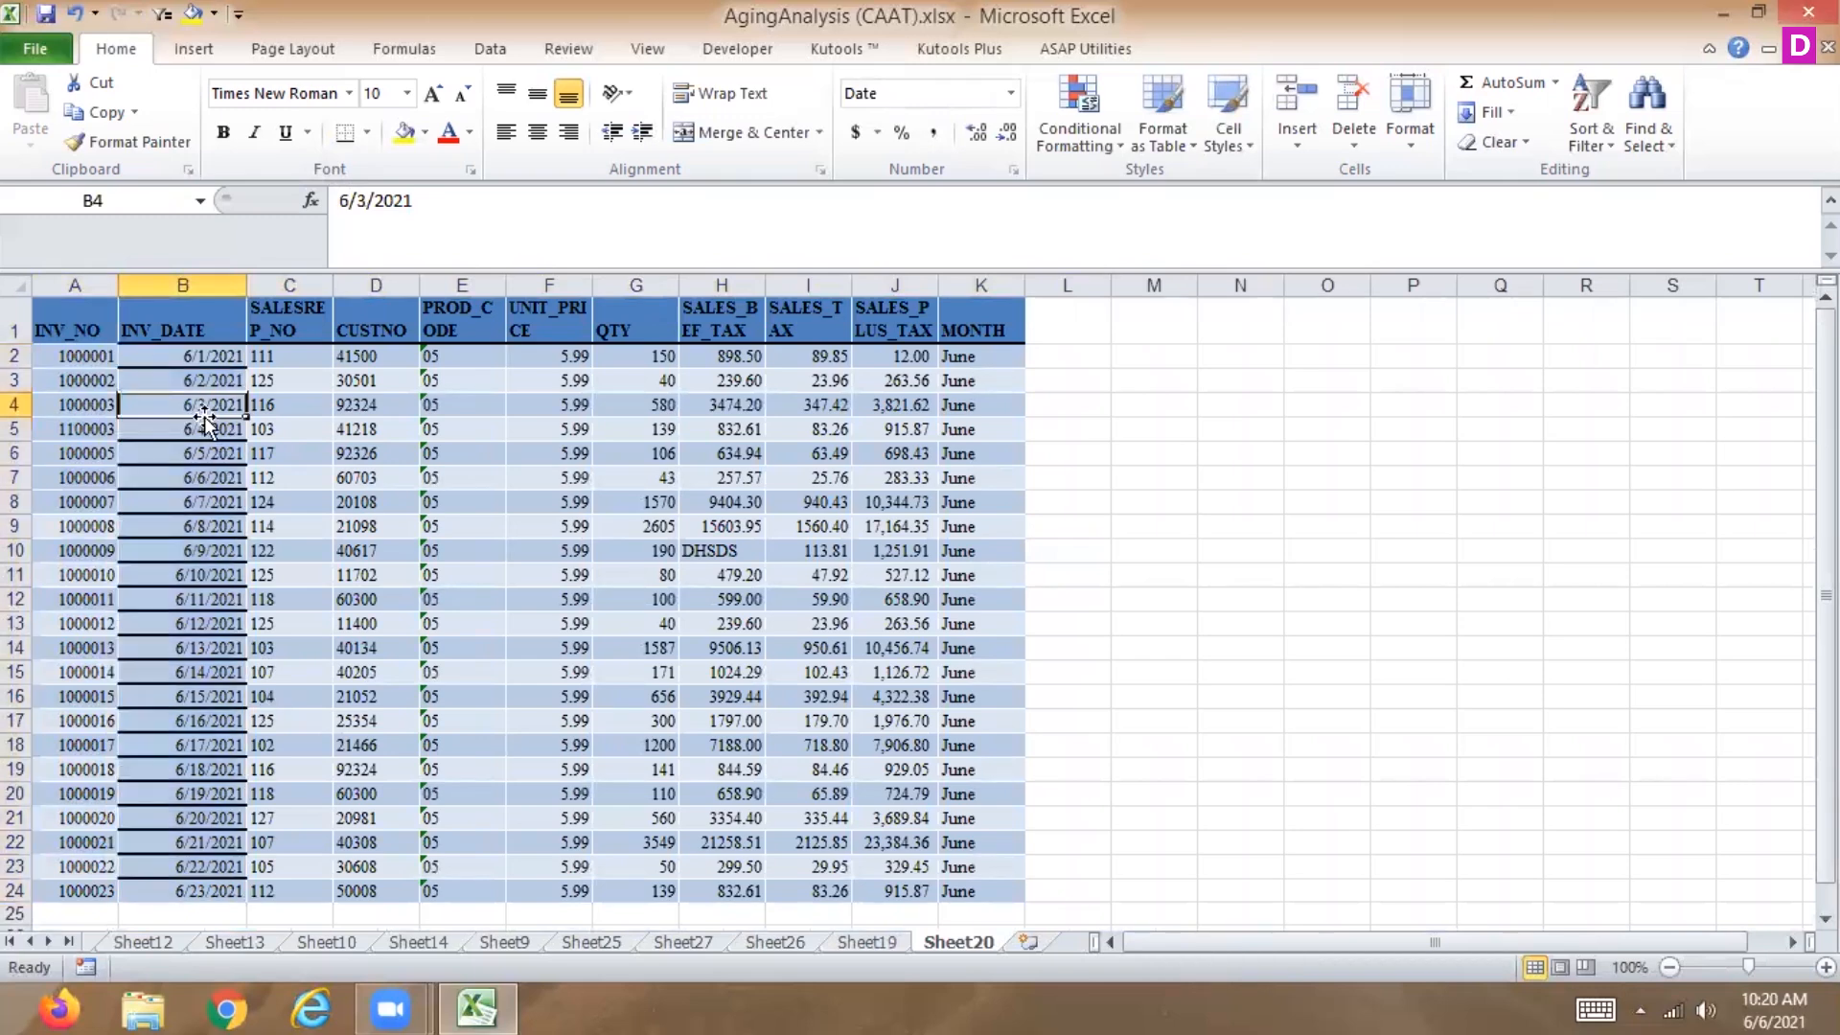
click(342, 200)
text(7)
key(Return)
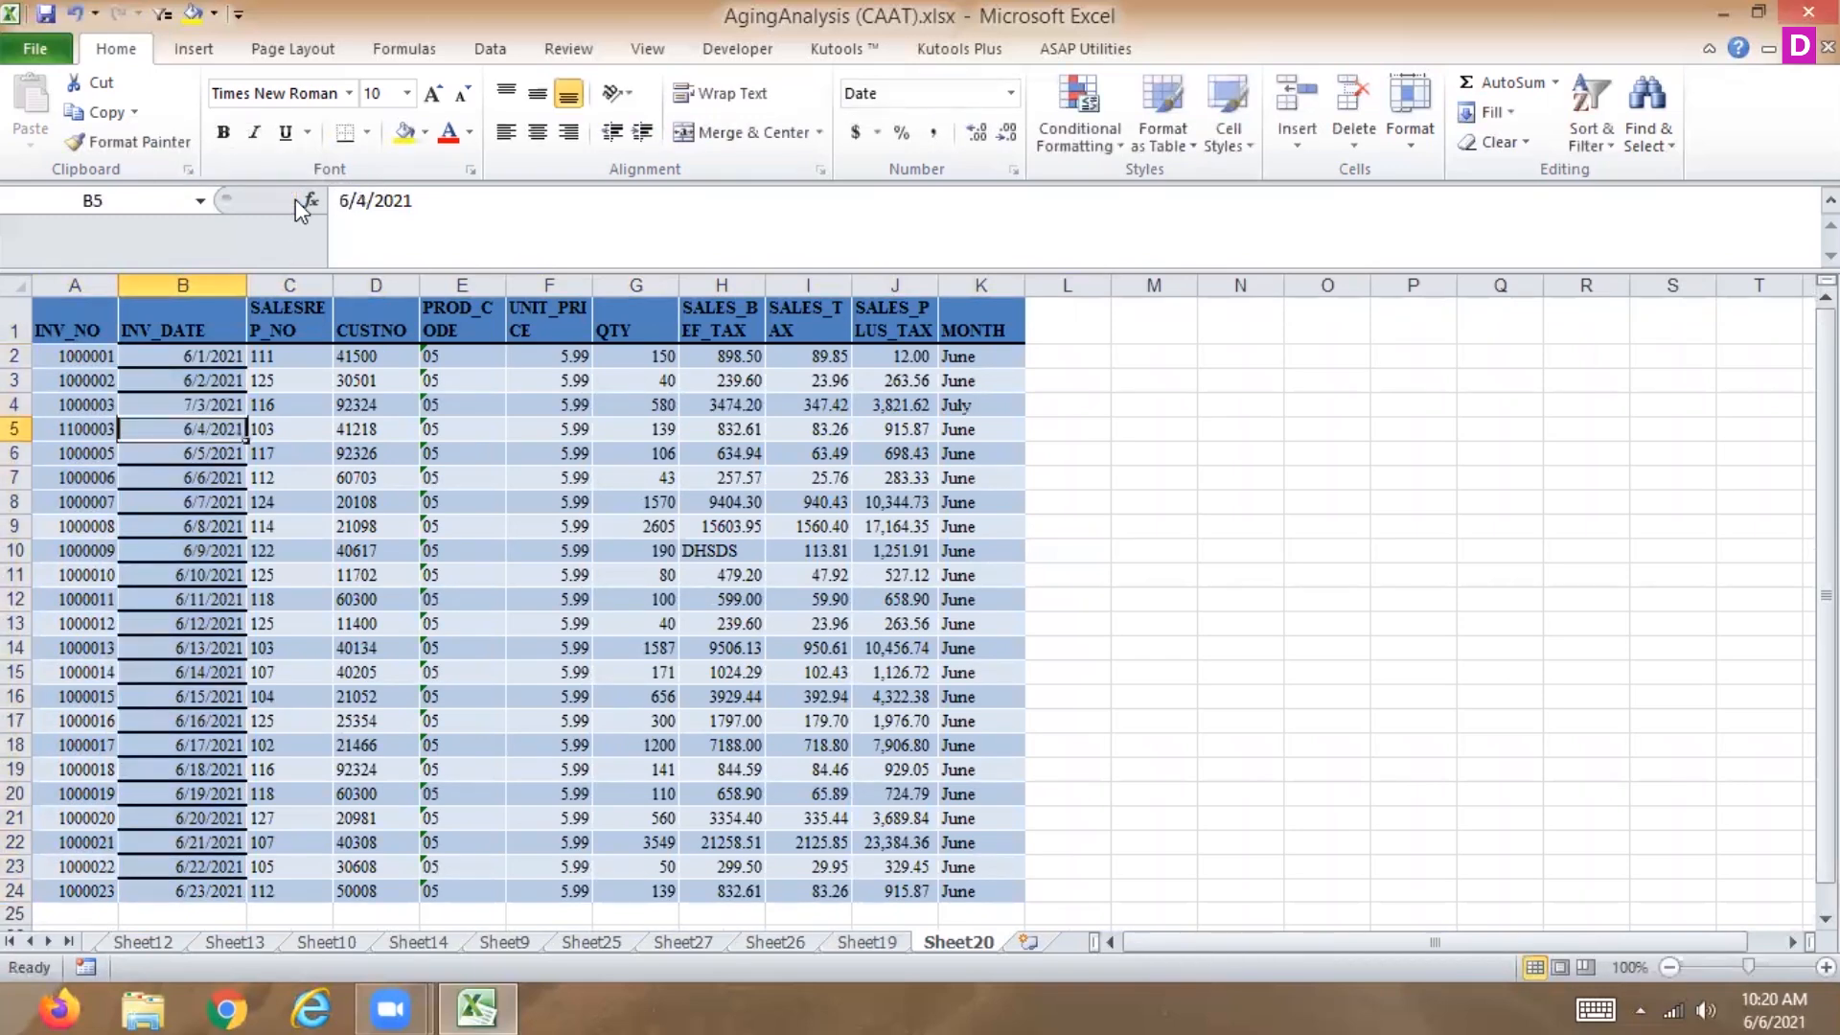
click(231, 404)
drag(245, 418, 248, 584)
Change B12 to 8/11/2021 and fill the August dates down through B24.
click(235, 600)
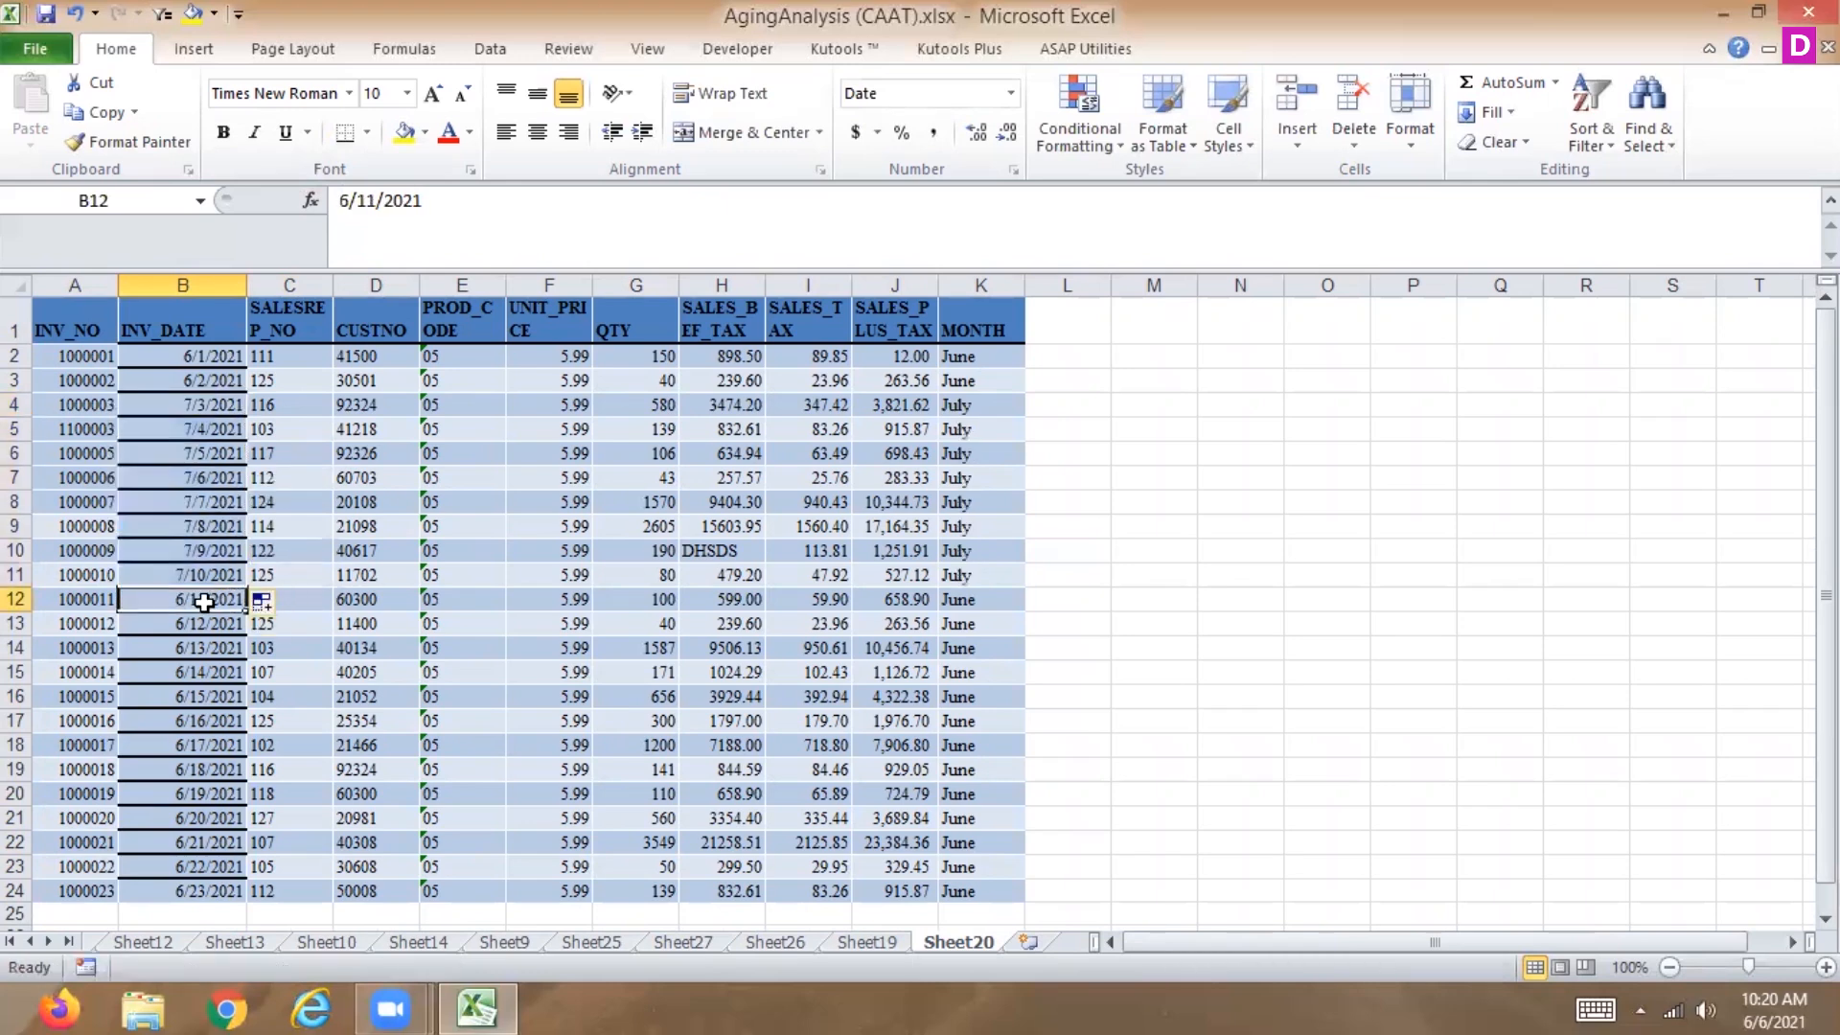
drag(349, 200, 281, 204)
text(8)
key(Return)
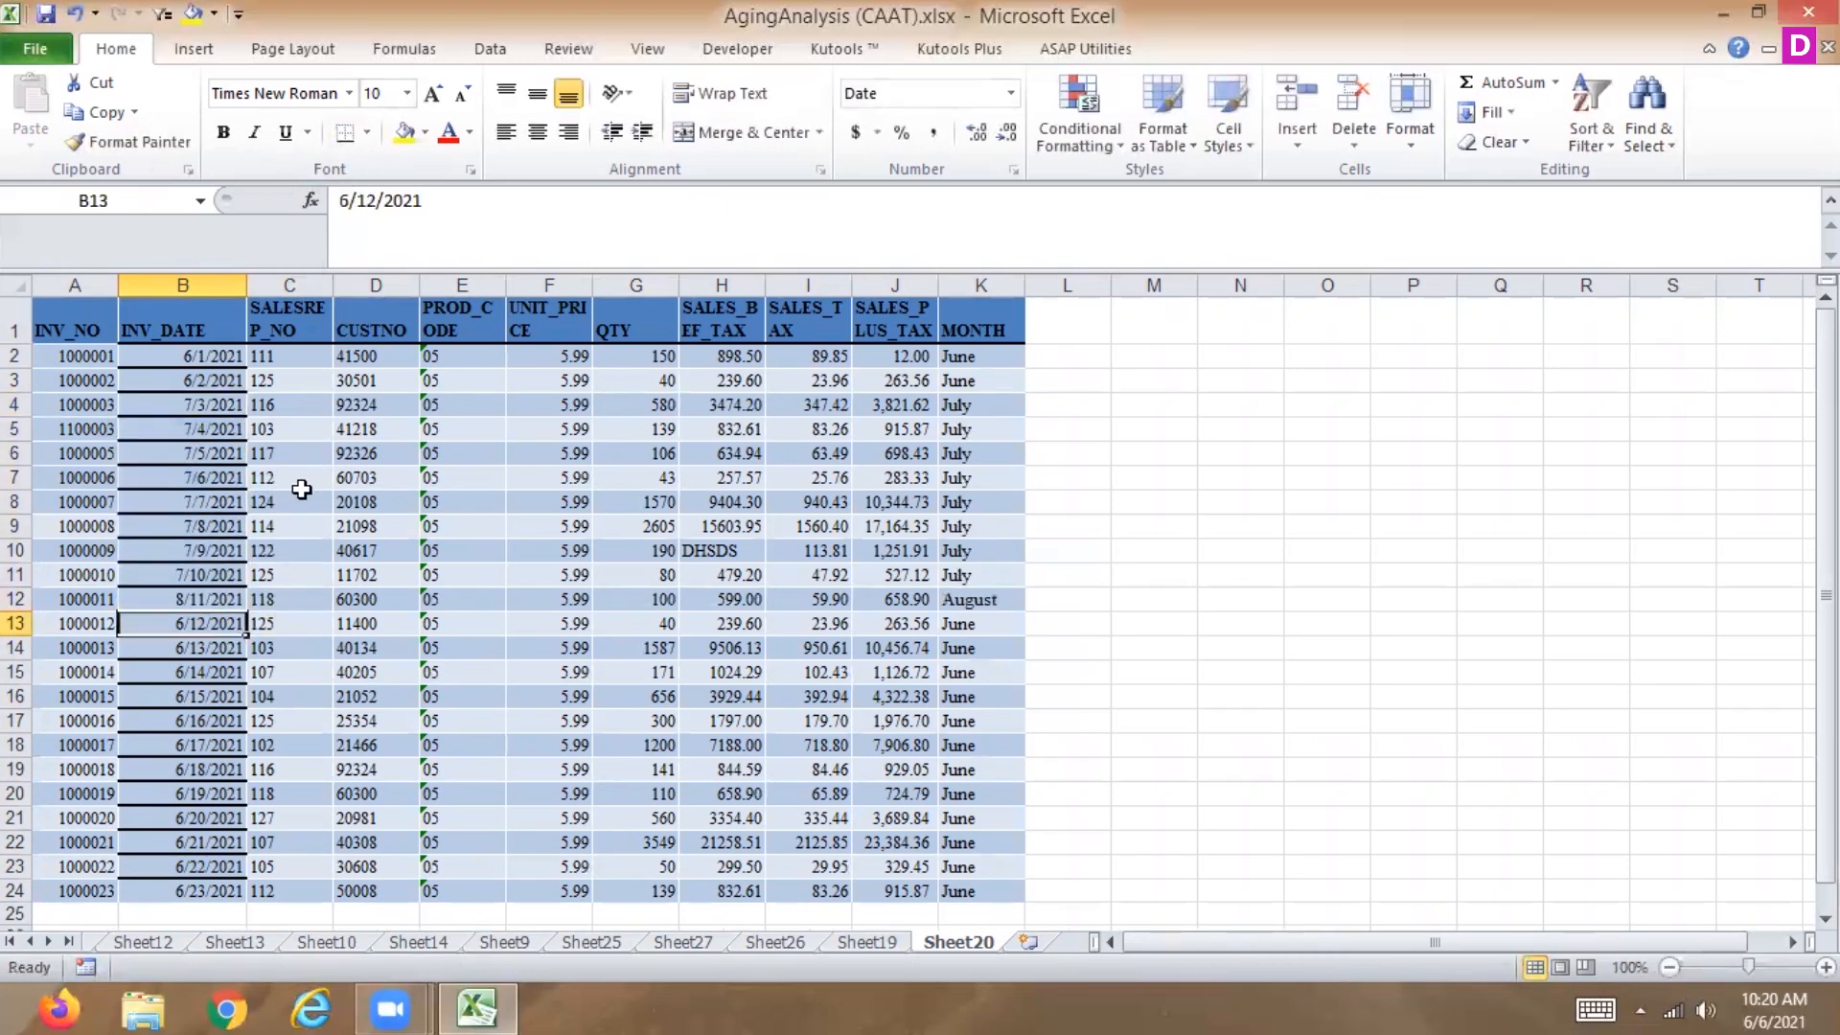
click(203, 596)
drag(246, 611, 227, 648)
Apply AutoFilter to the data range A1:K24.
drag(58, 331, 978, 890)
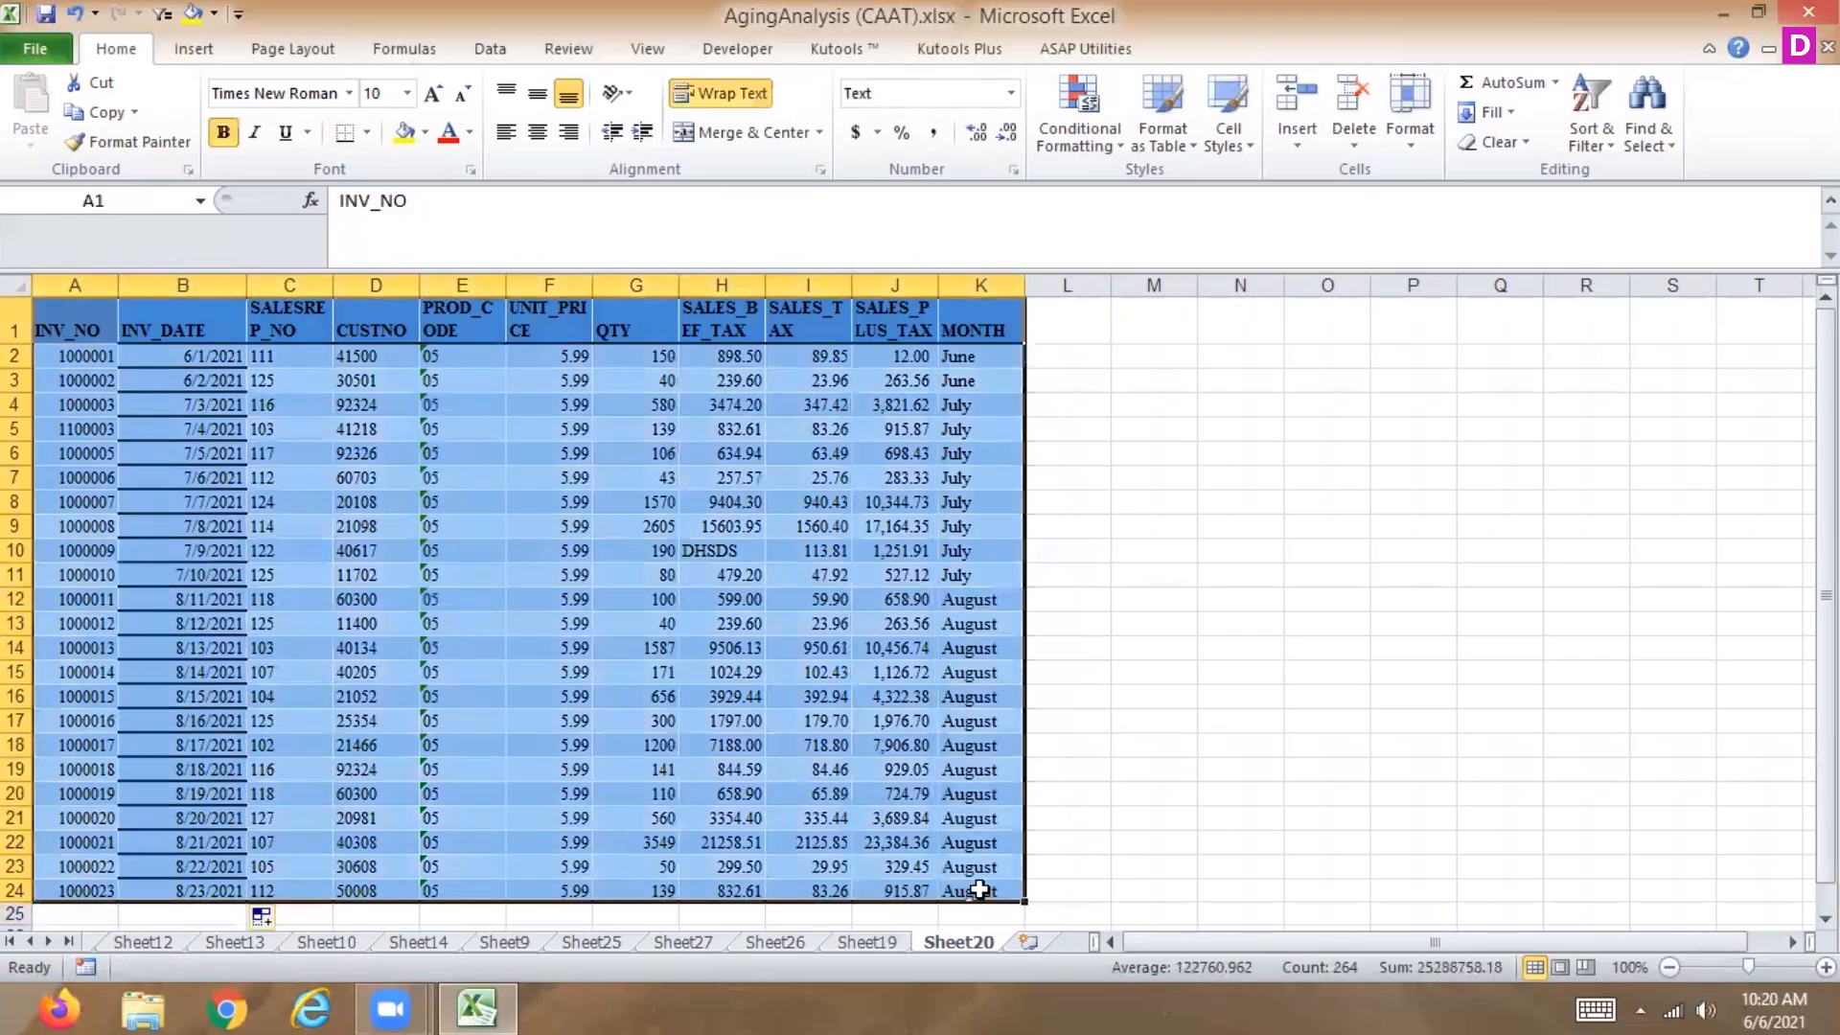
key(ctrl+shift+l)
click(978, 890)
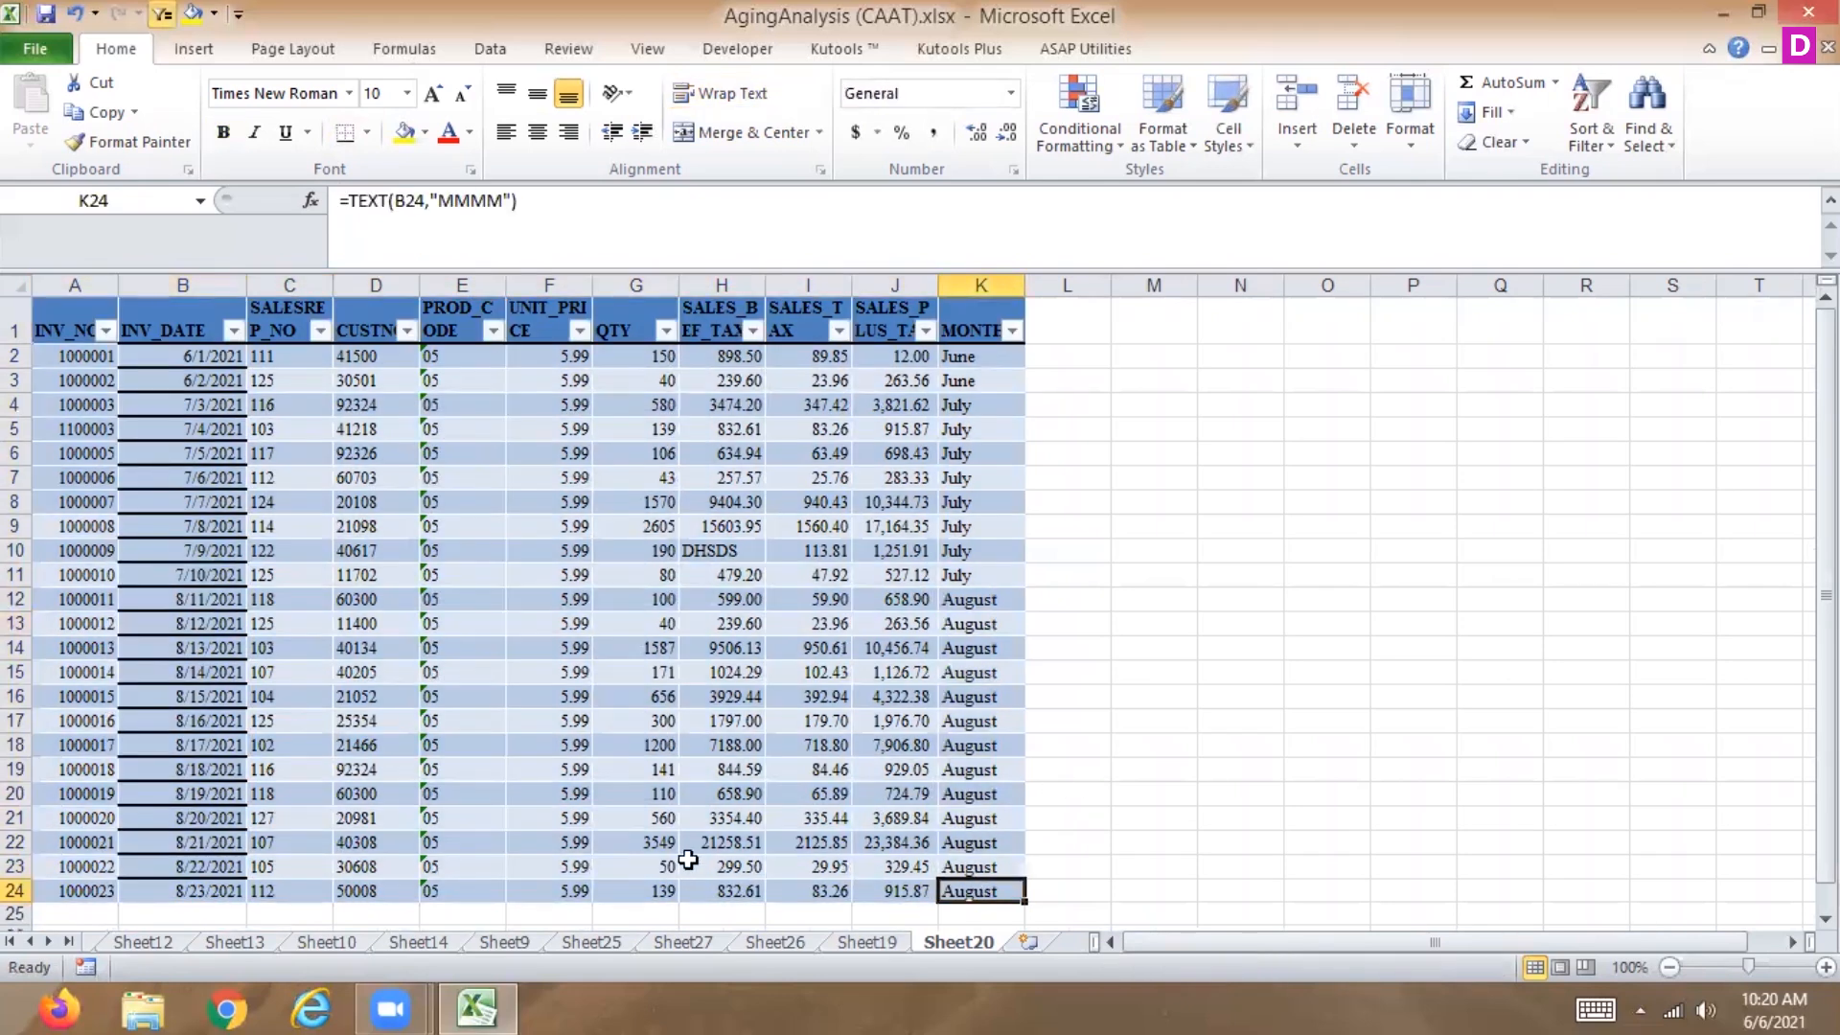
Filter INV_DATE with the Next Month date filter.
click(232, 333)
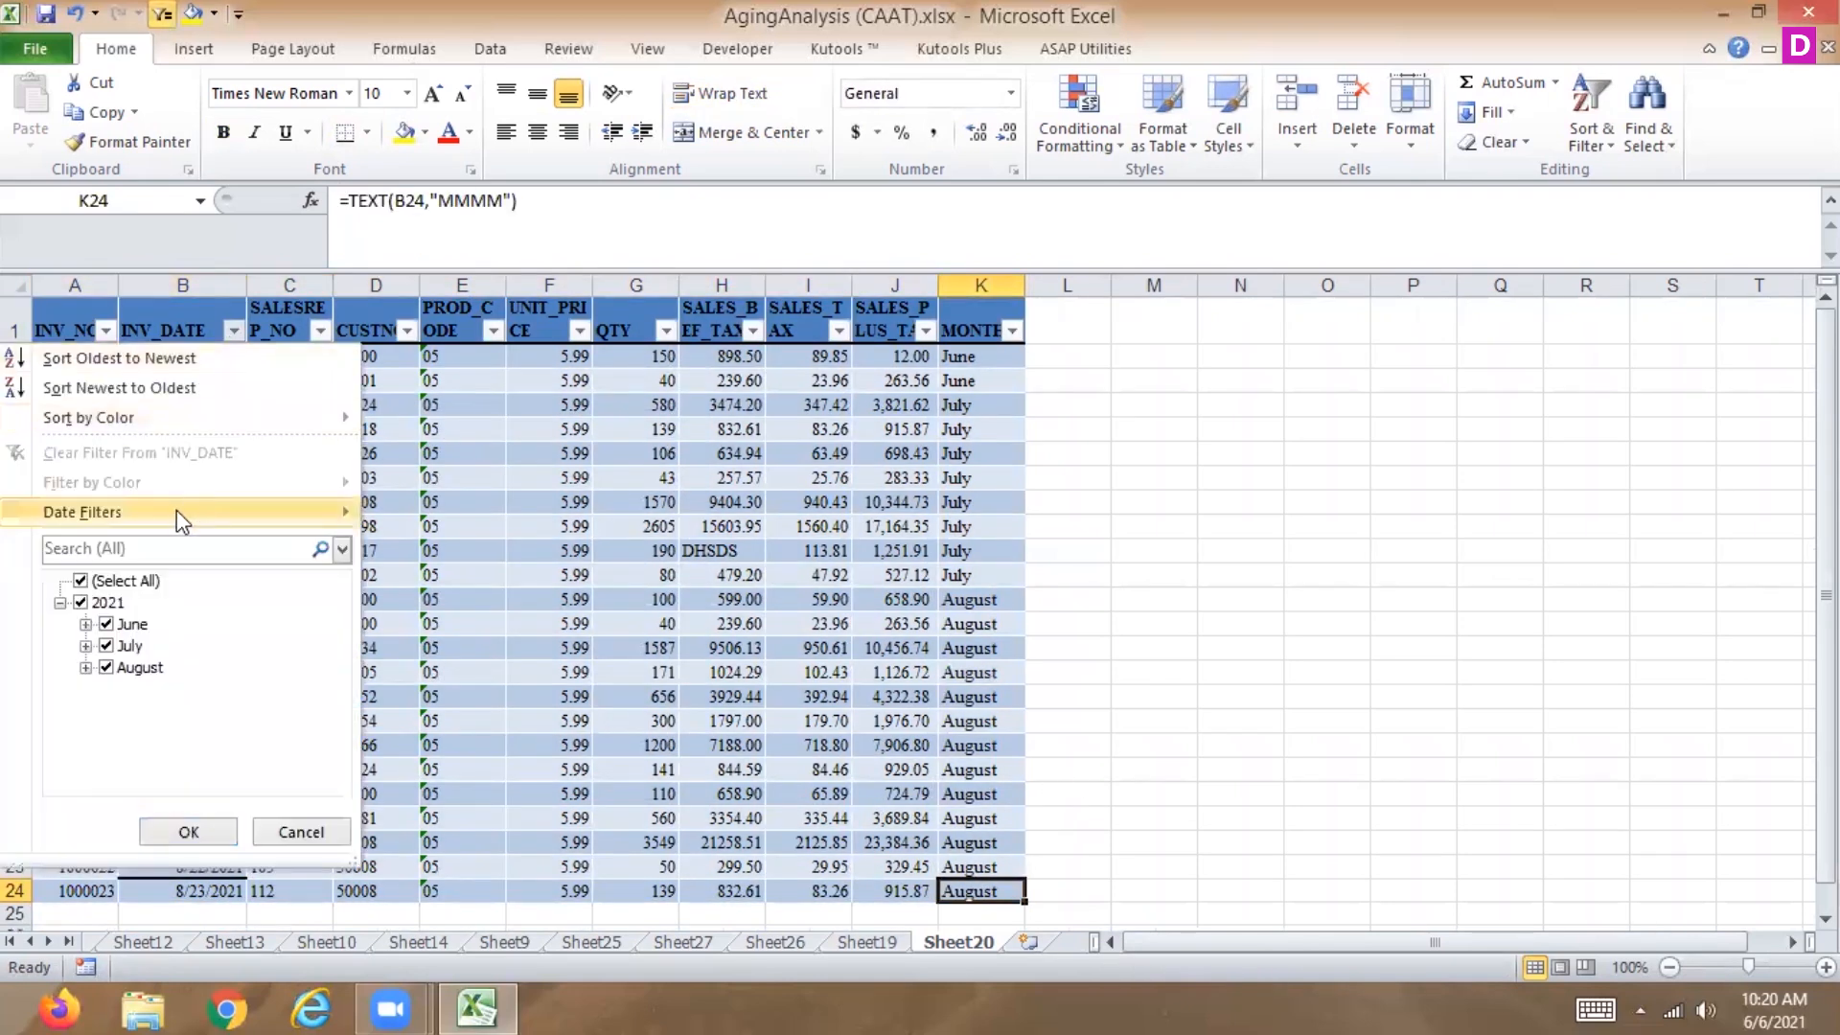
mouse_move(176, 513)
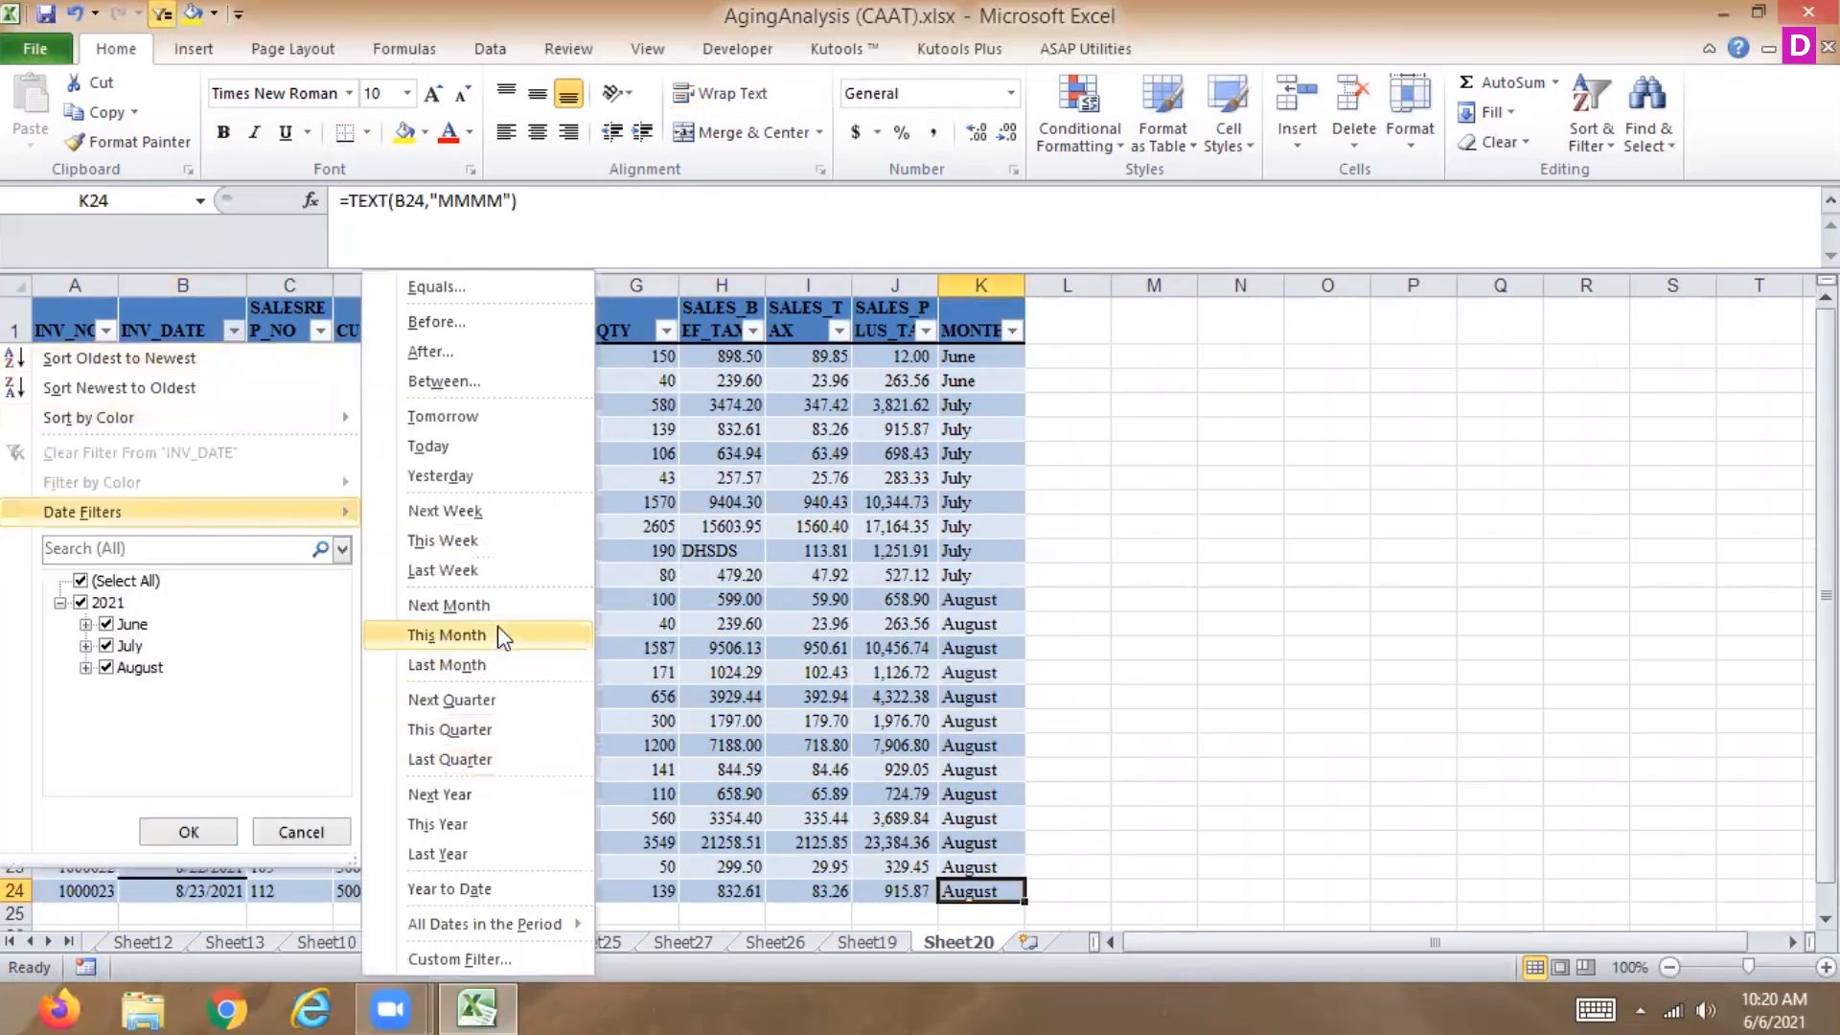
click(511, 602)
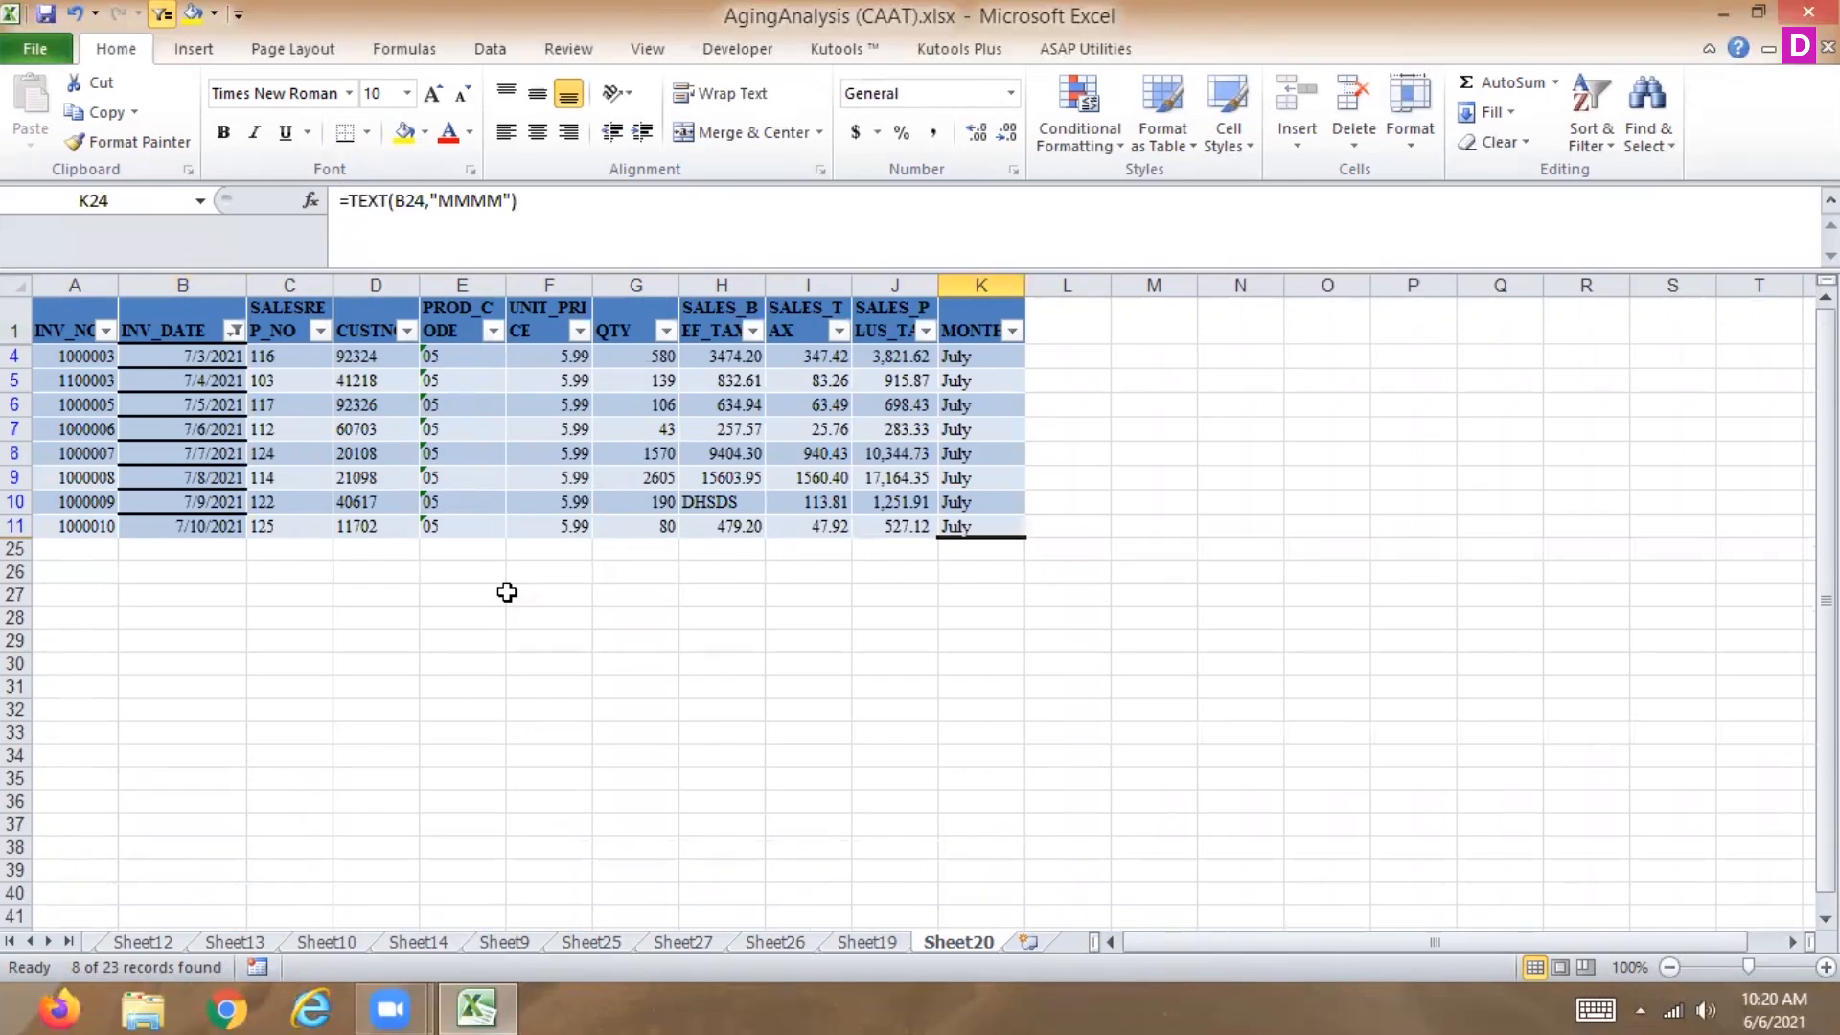
Switch the INV_DATE date filter to Last Month.
click(234, 331)
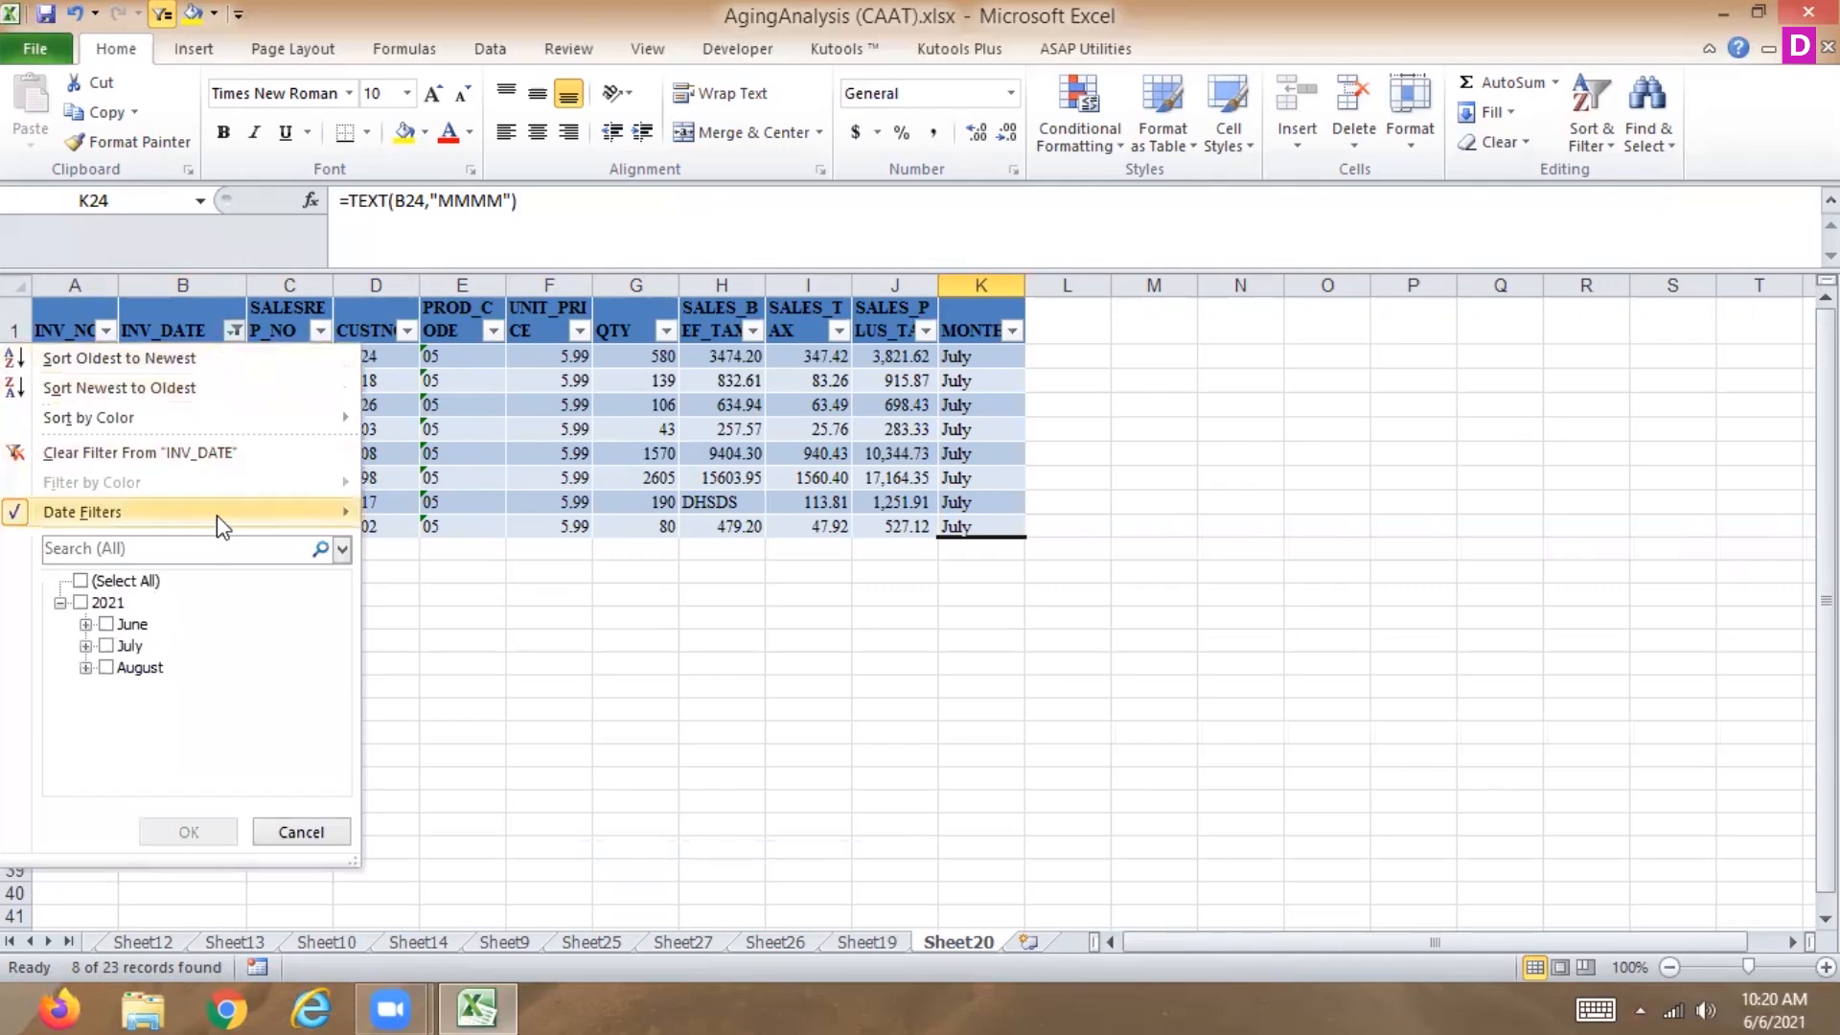
mouse_move(220, 515)
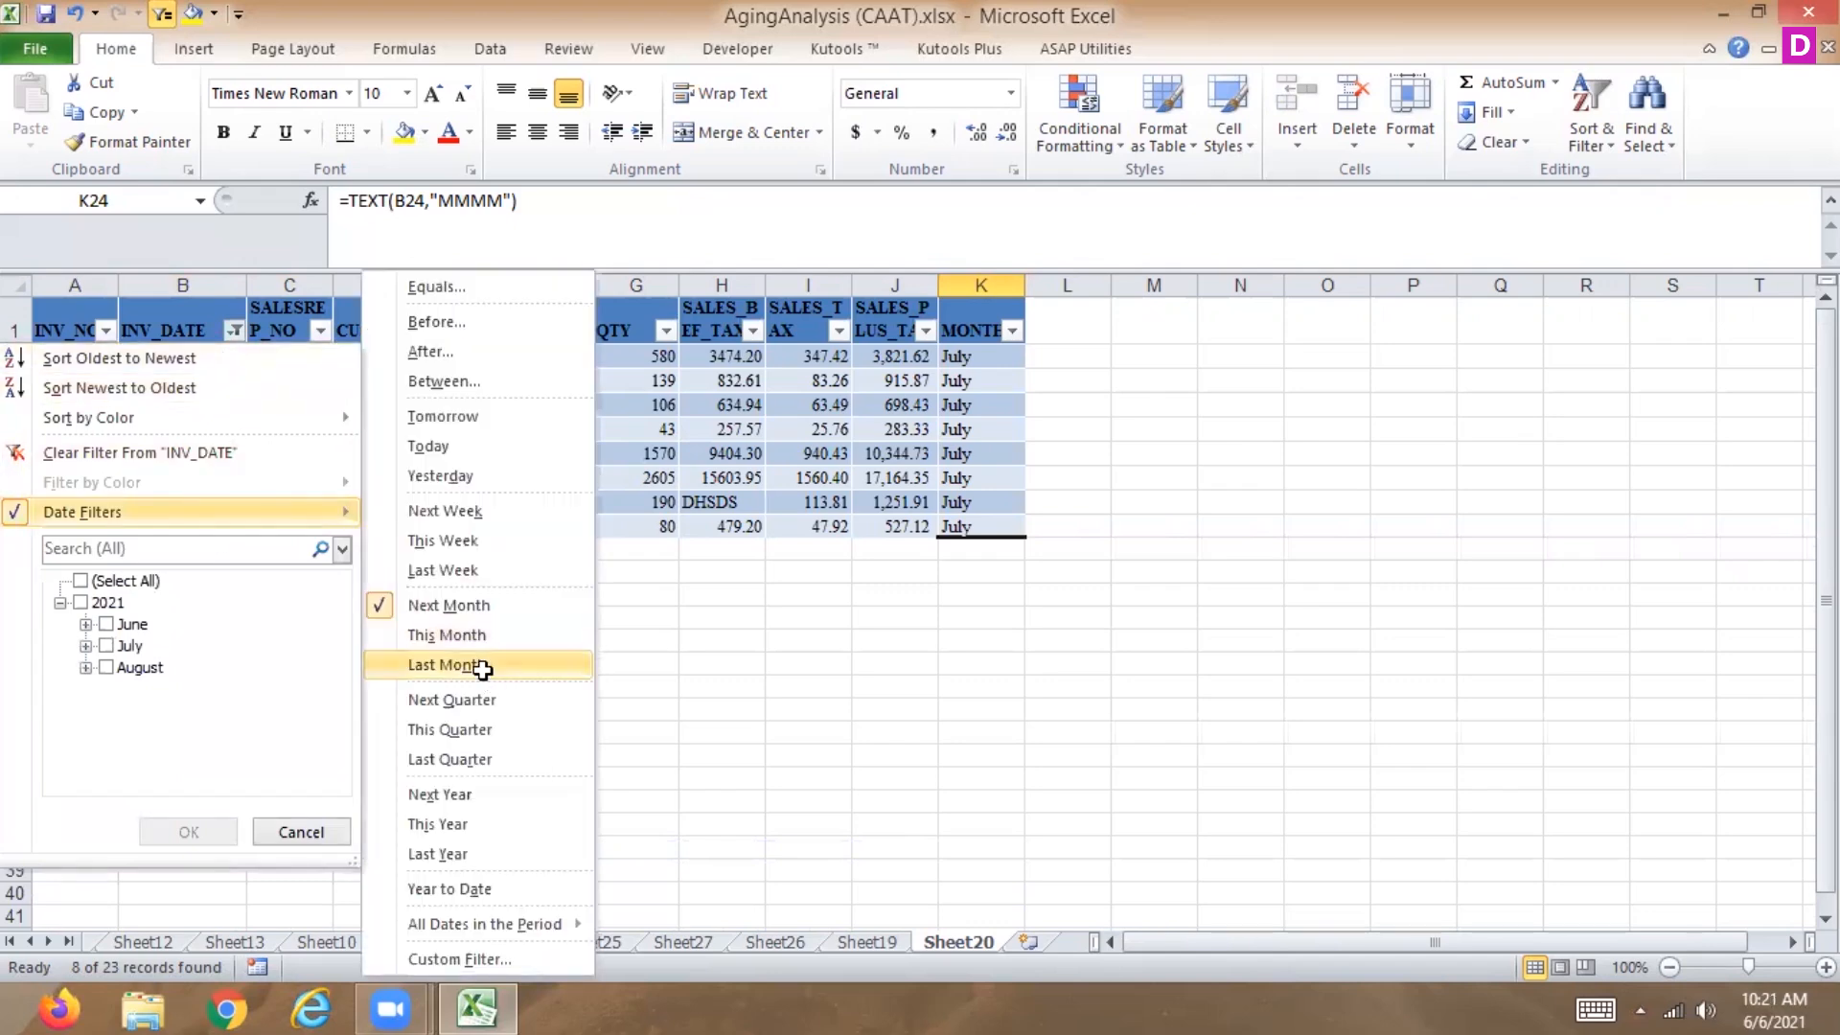
click(522, 663)
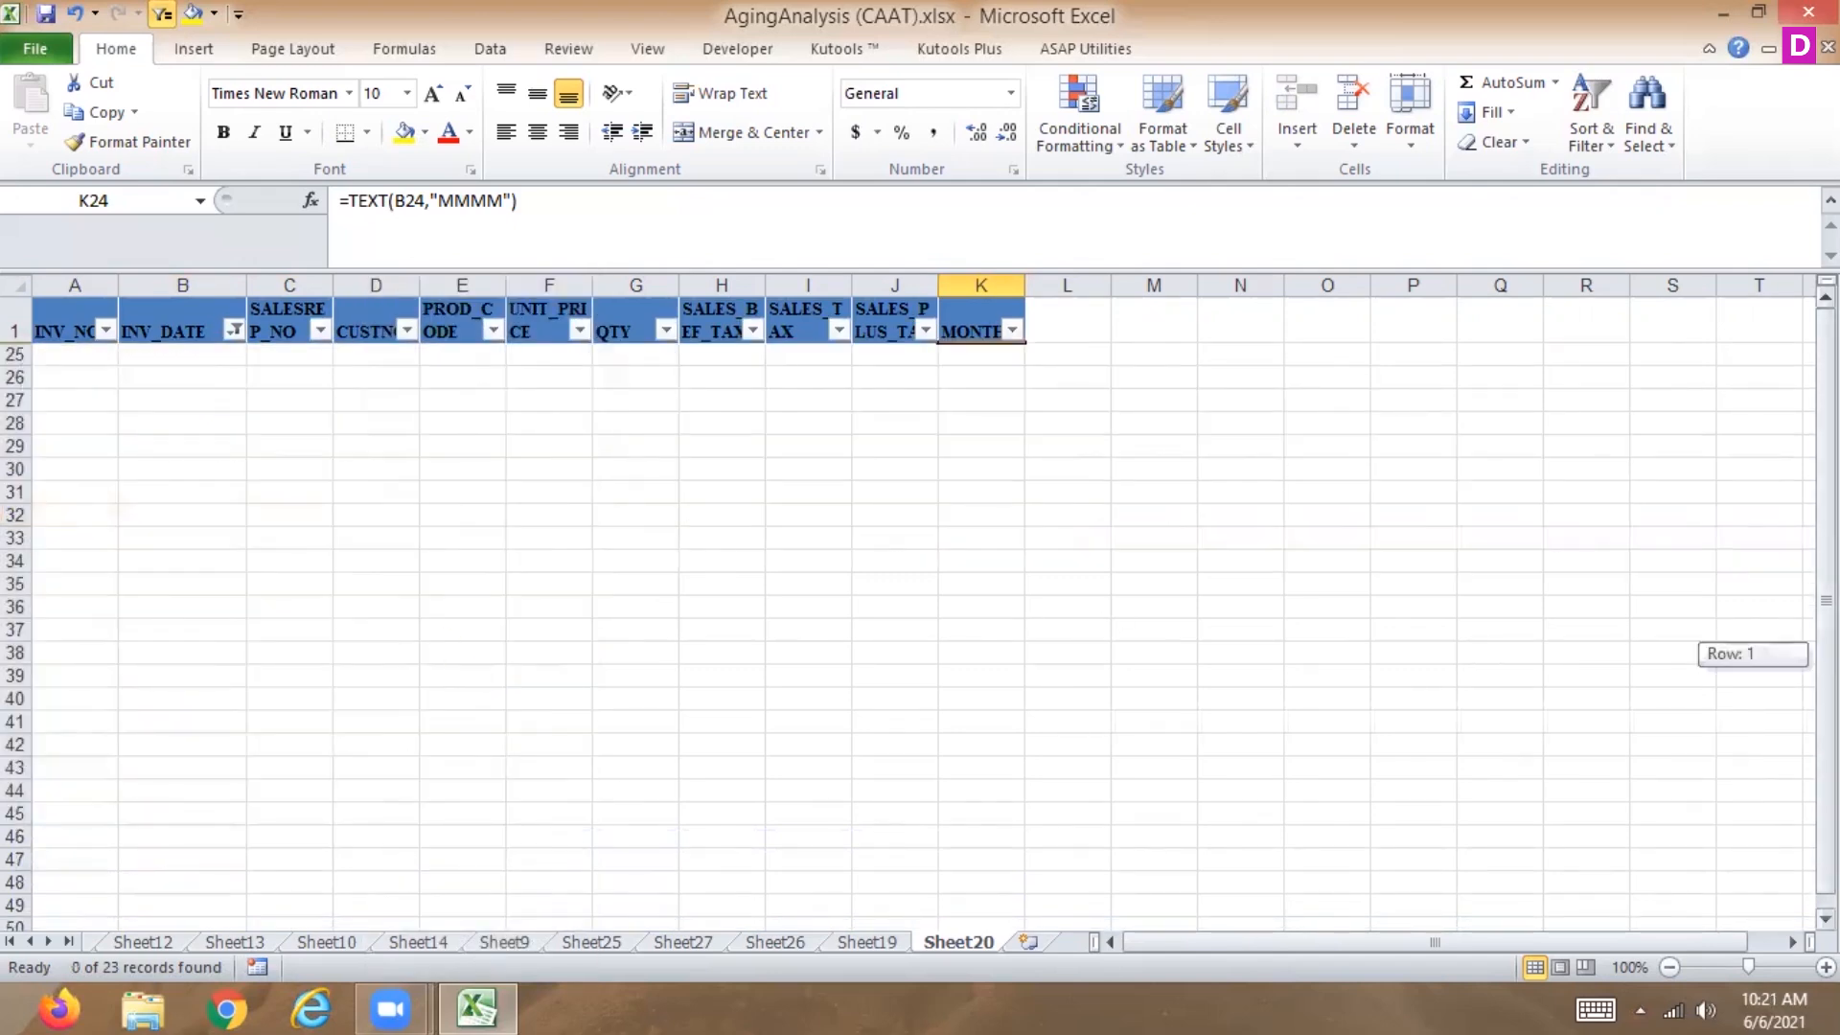
Clear the filter from INV_DATE.
click(230, 333)
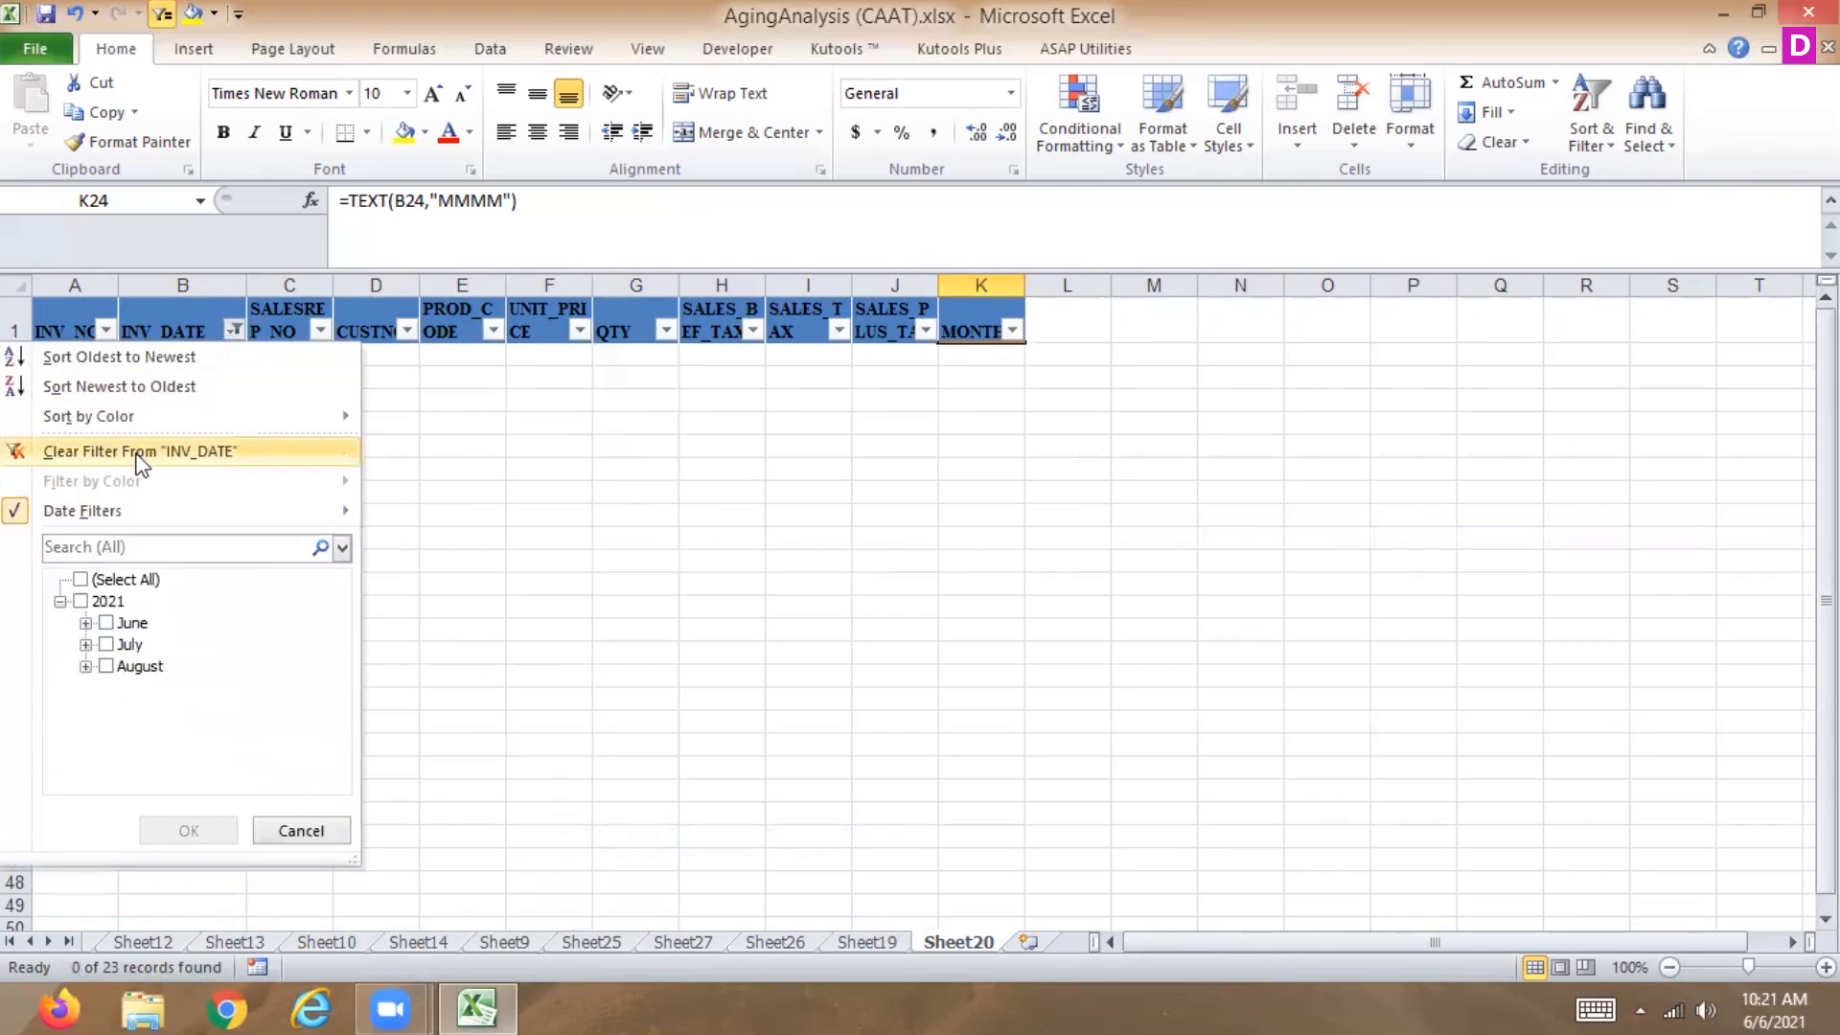
click(196, 442)
click(196, 443)
Sort INV_DATE newest to oldest, then back oldest to newest.
click(233, 331)
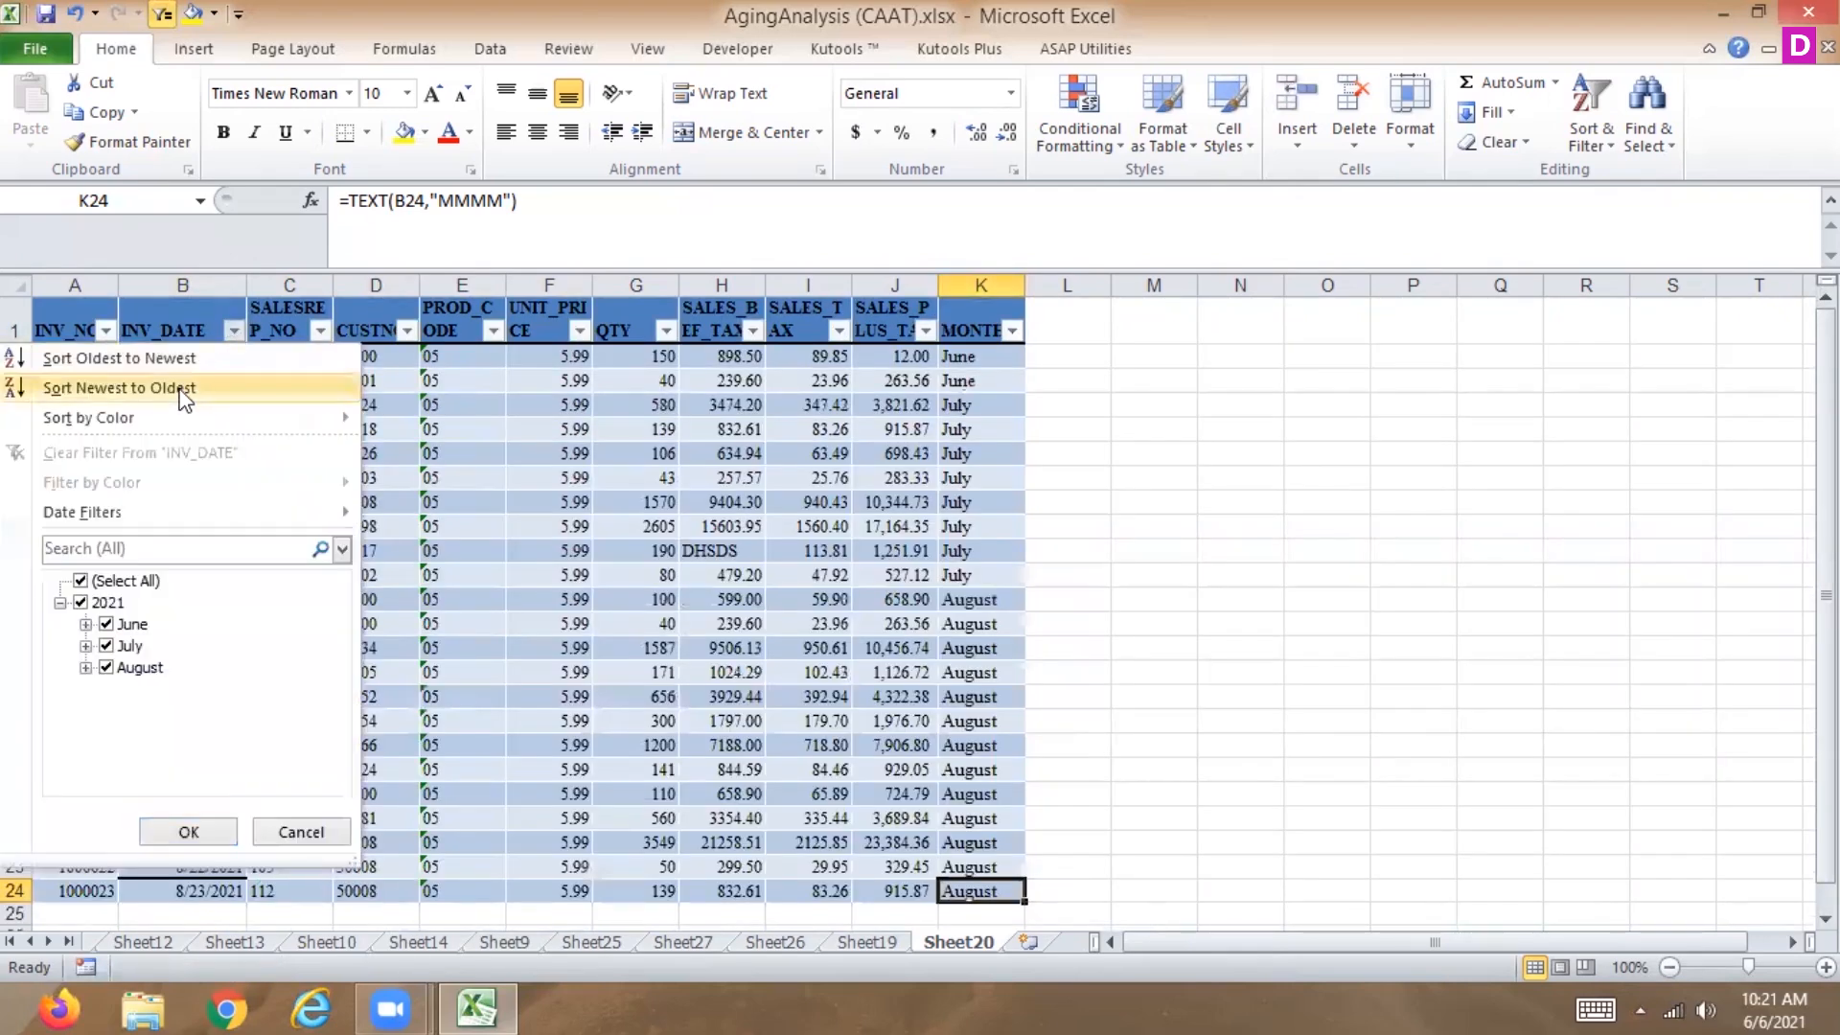
click(185, 389)
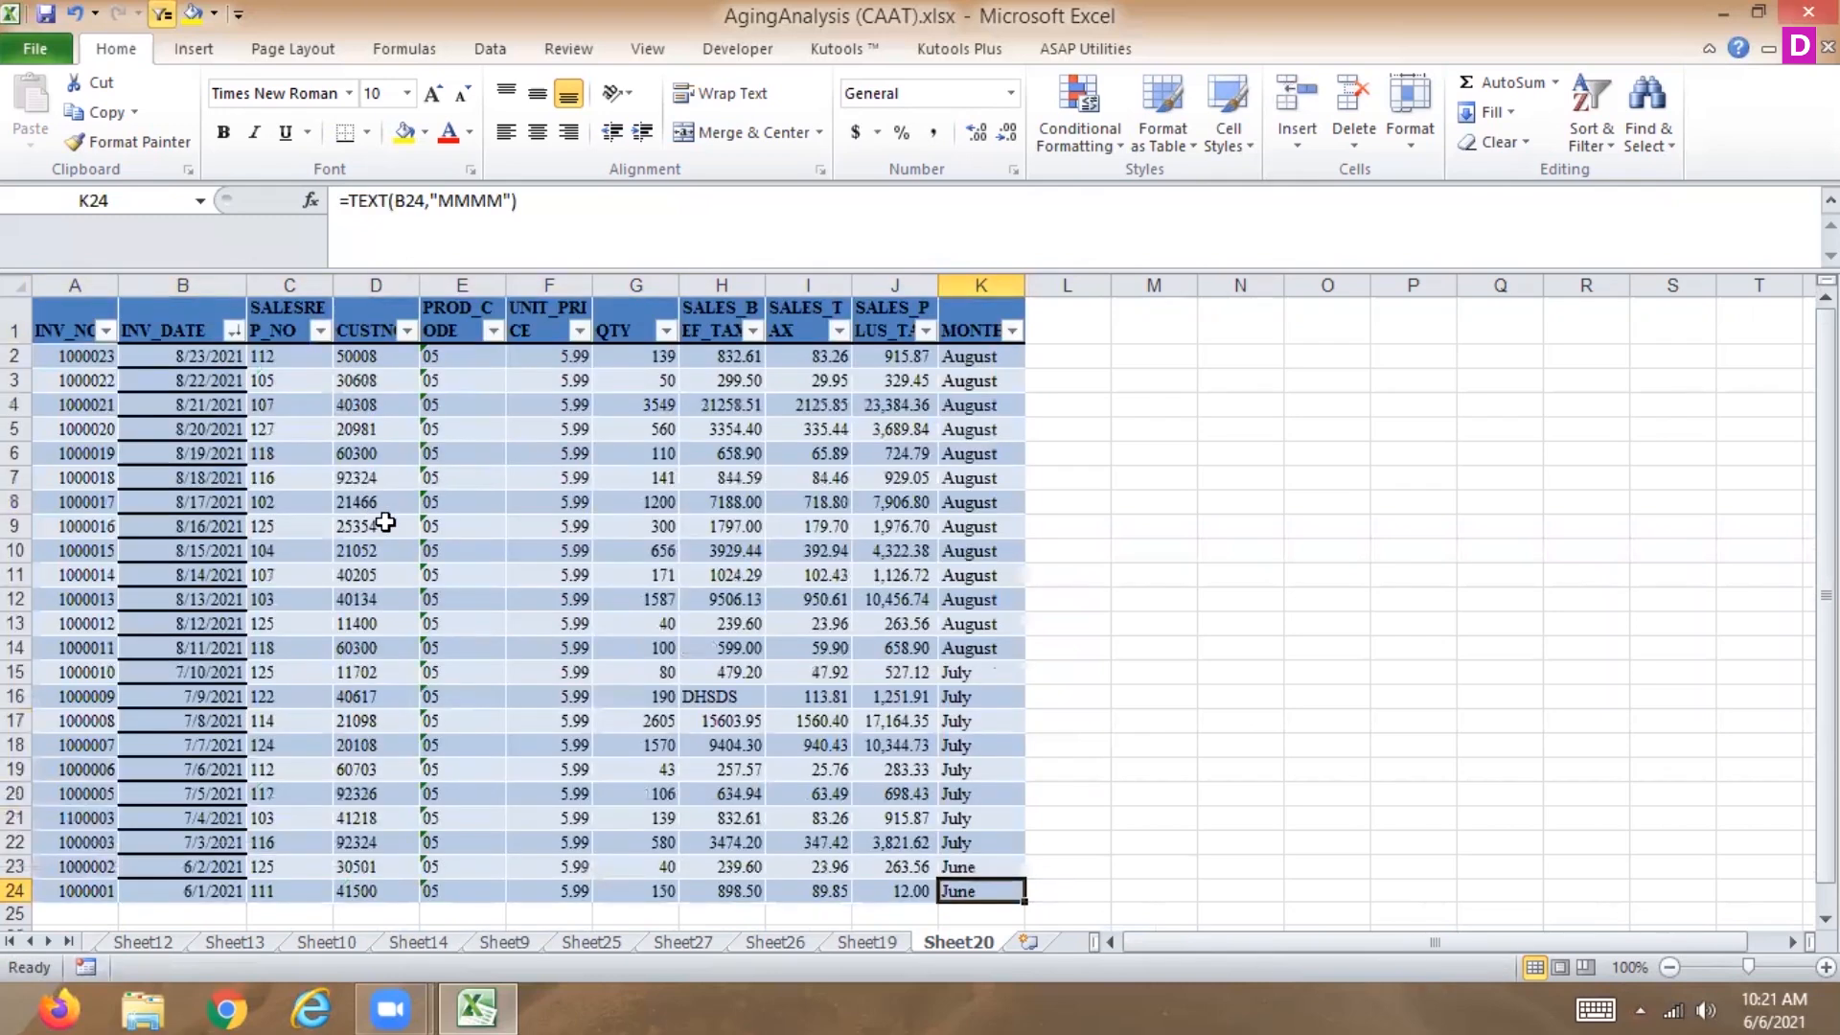
click(228, 330)
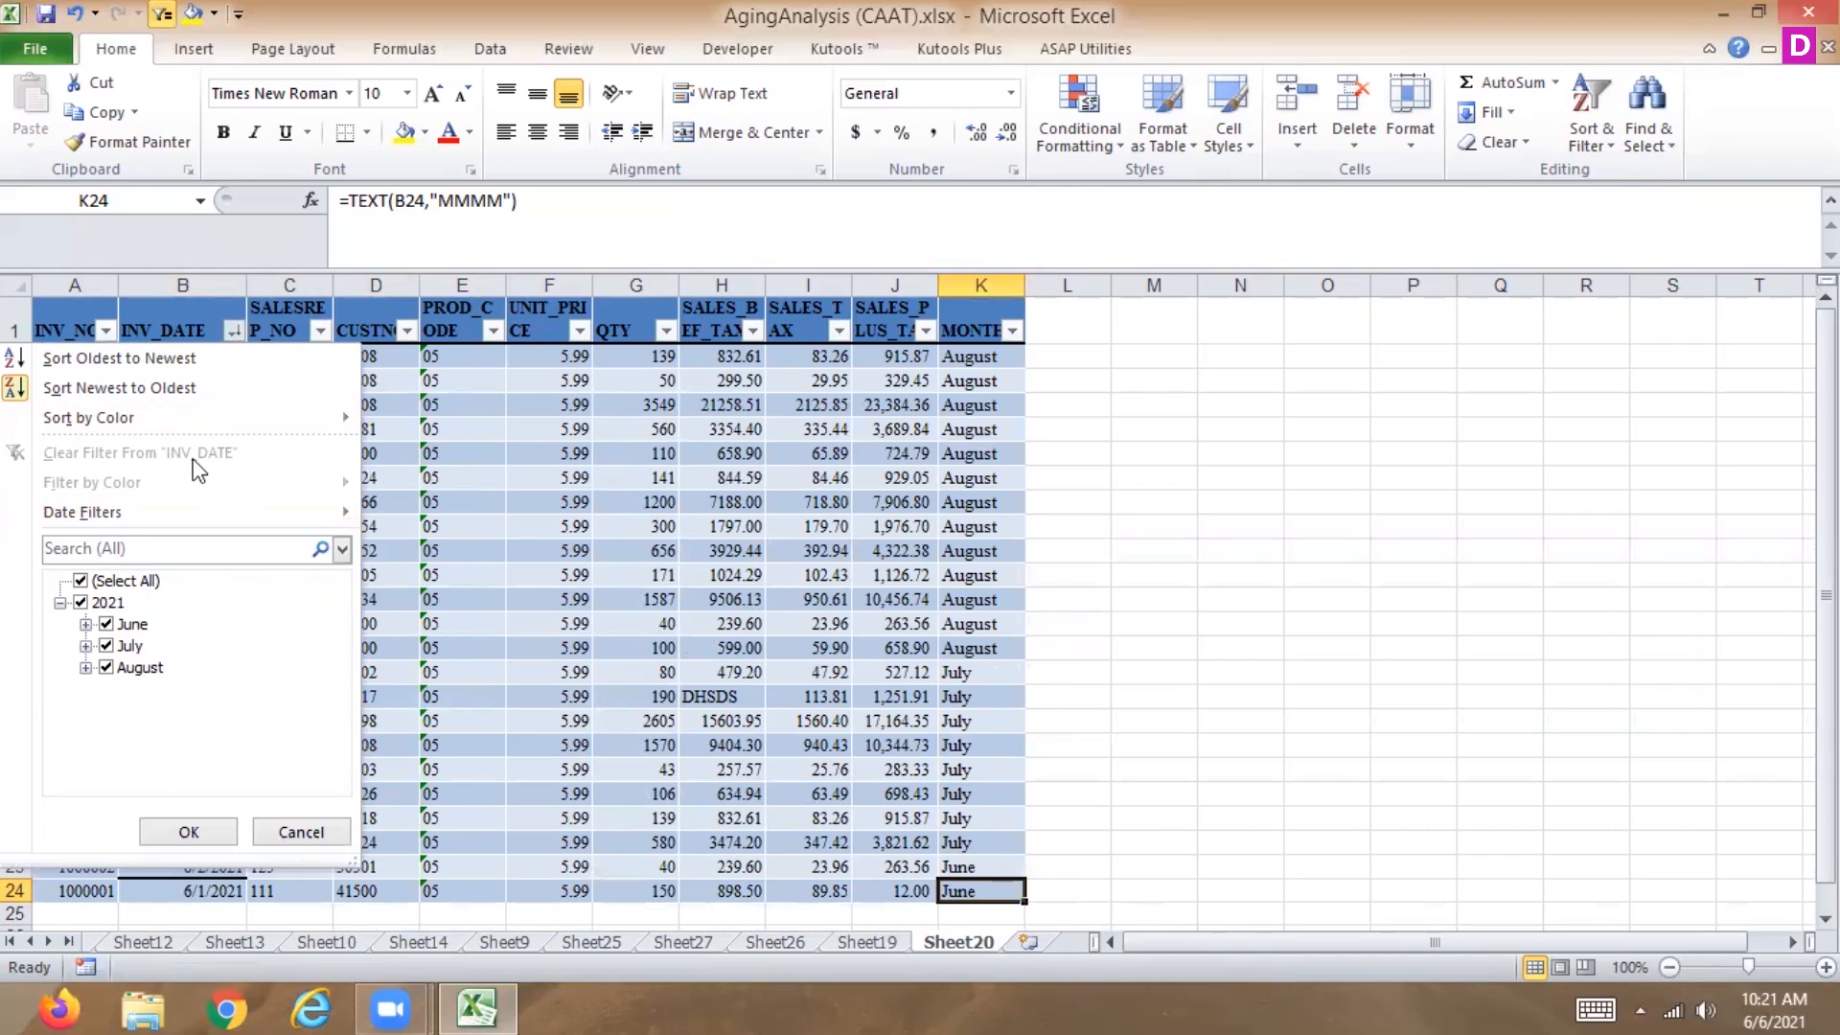
click(200, 362)
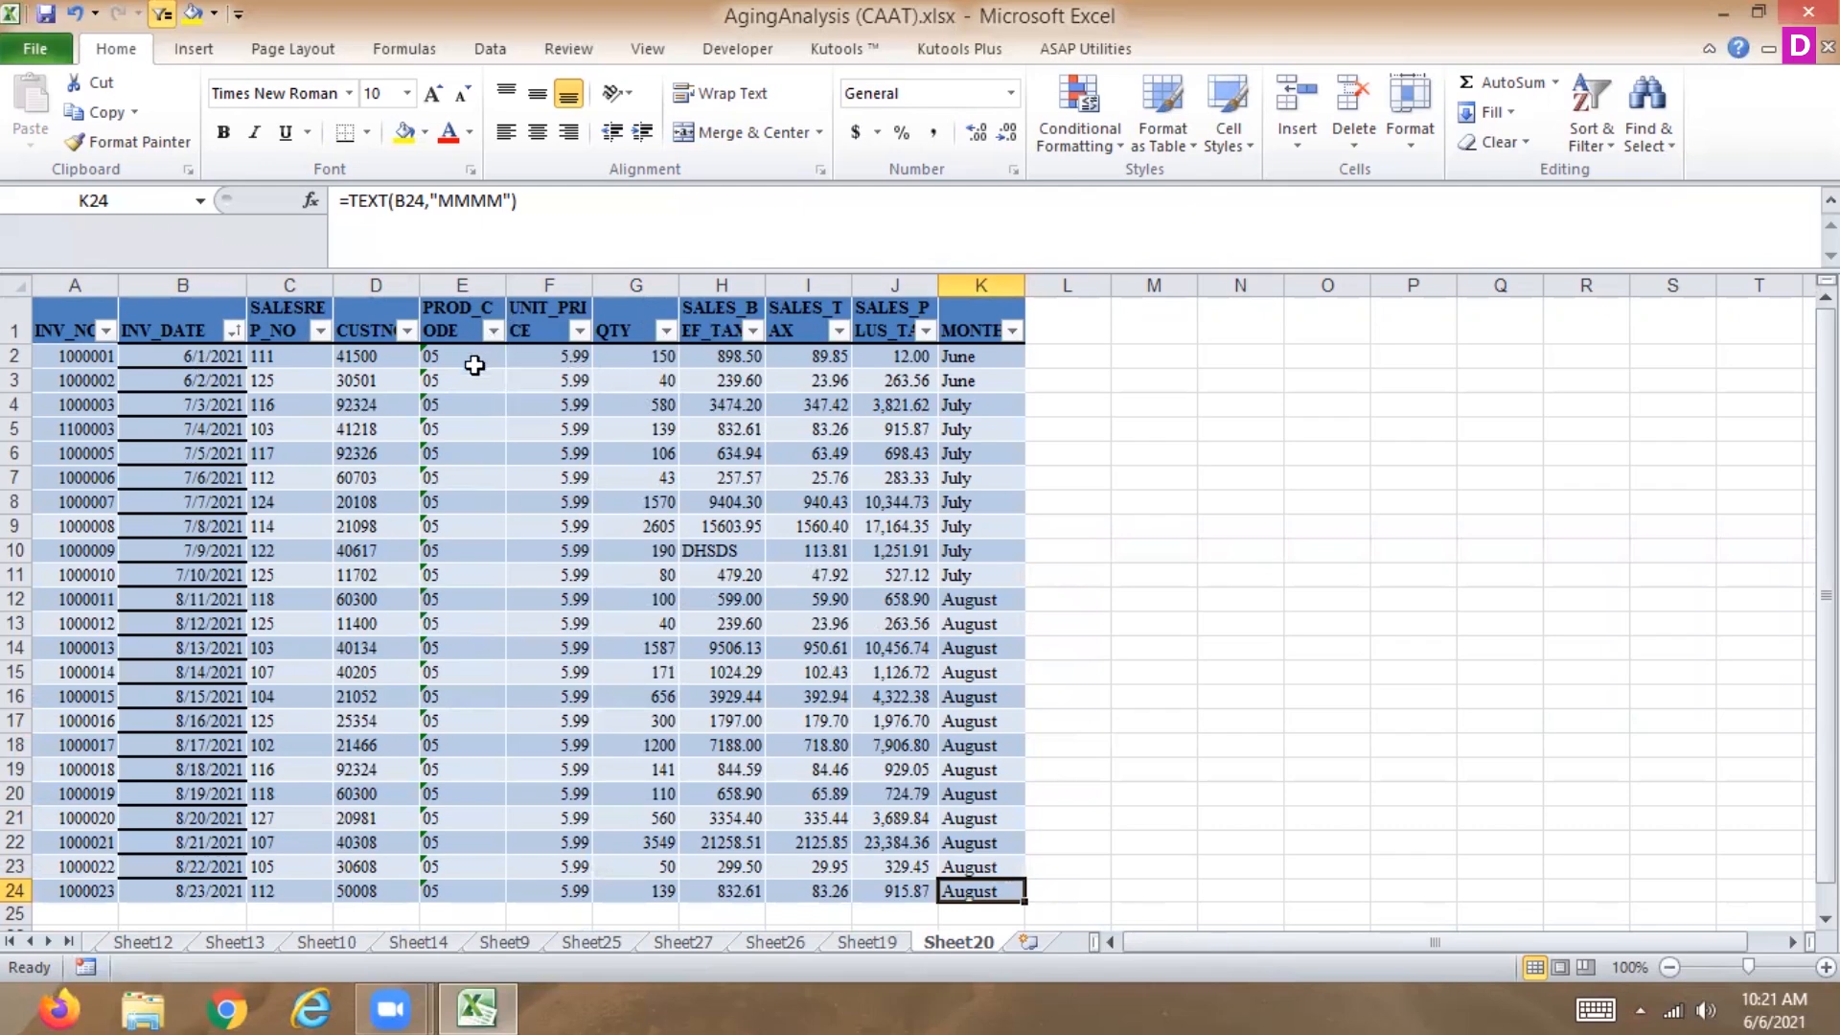
Fill PROD_CODE as an increasing series from 05 in E5 down to E24.
drag(461, 457, 448, 573)
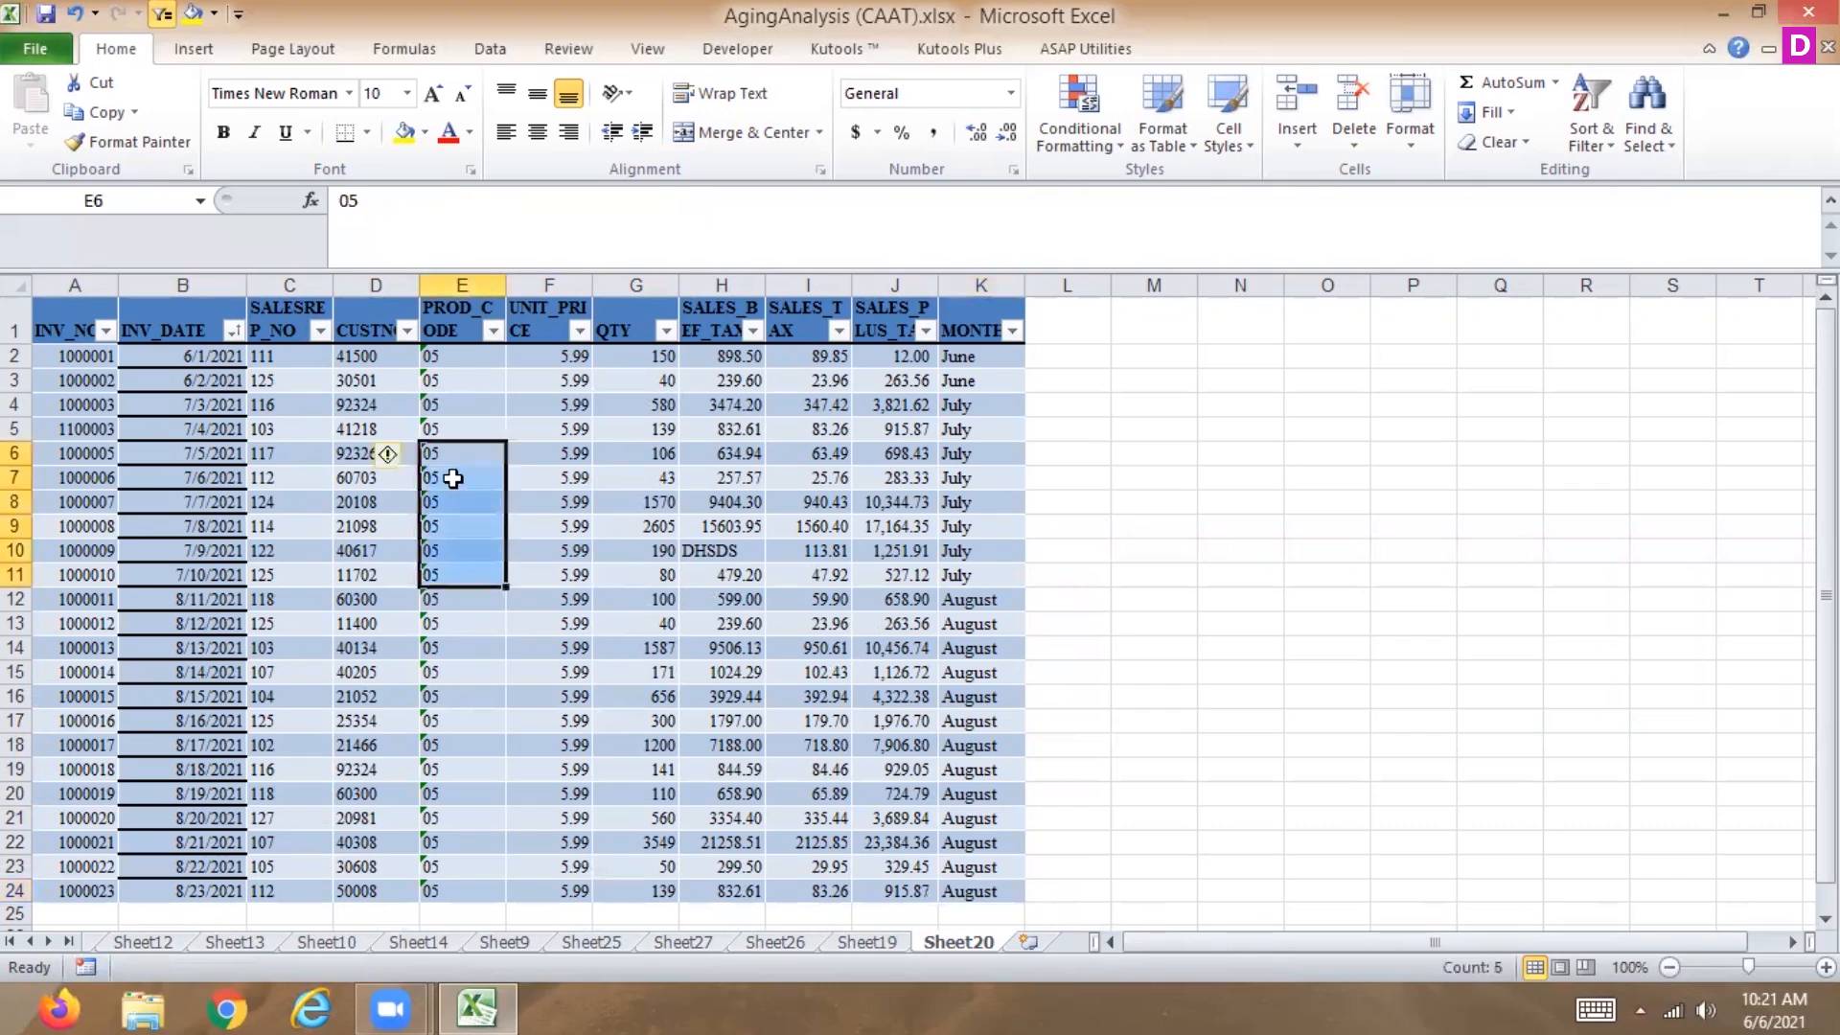
click(450, 429)
drag(505, 441, 474, 893)
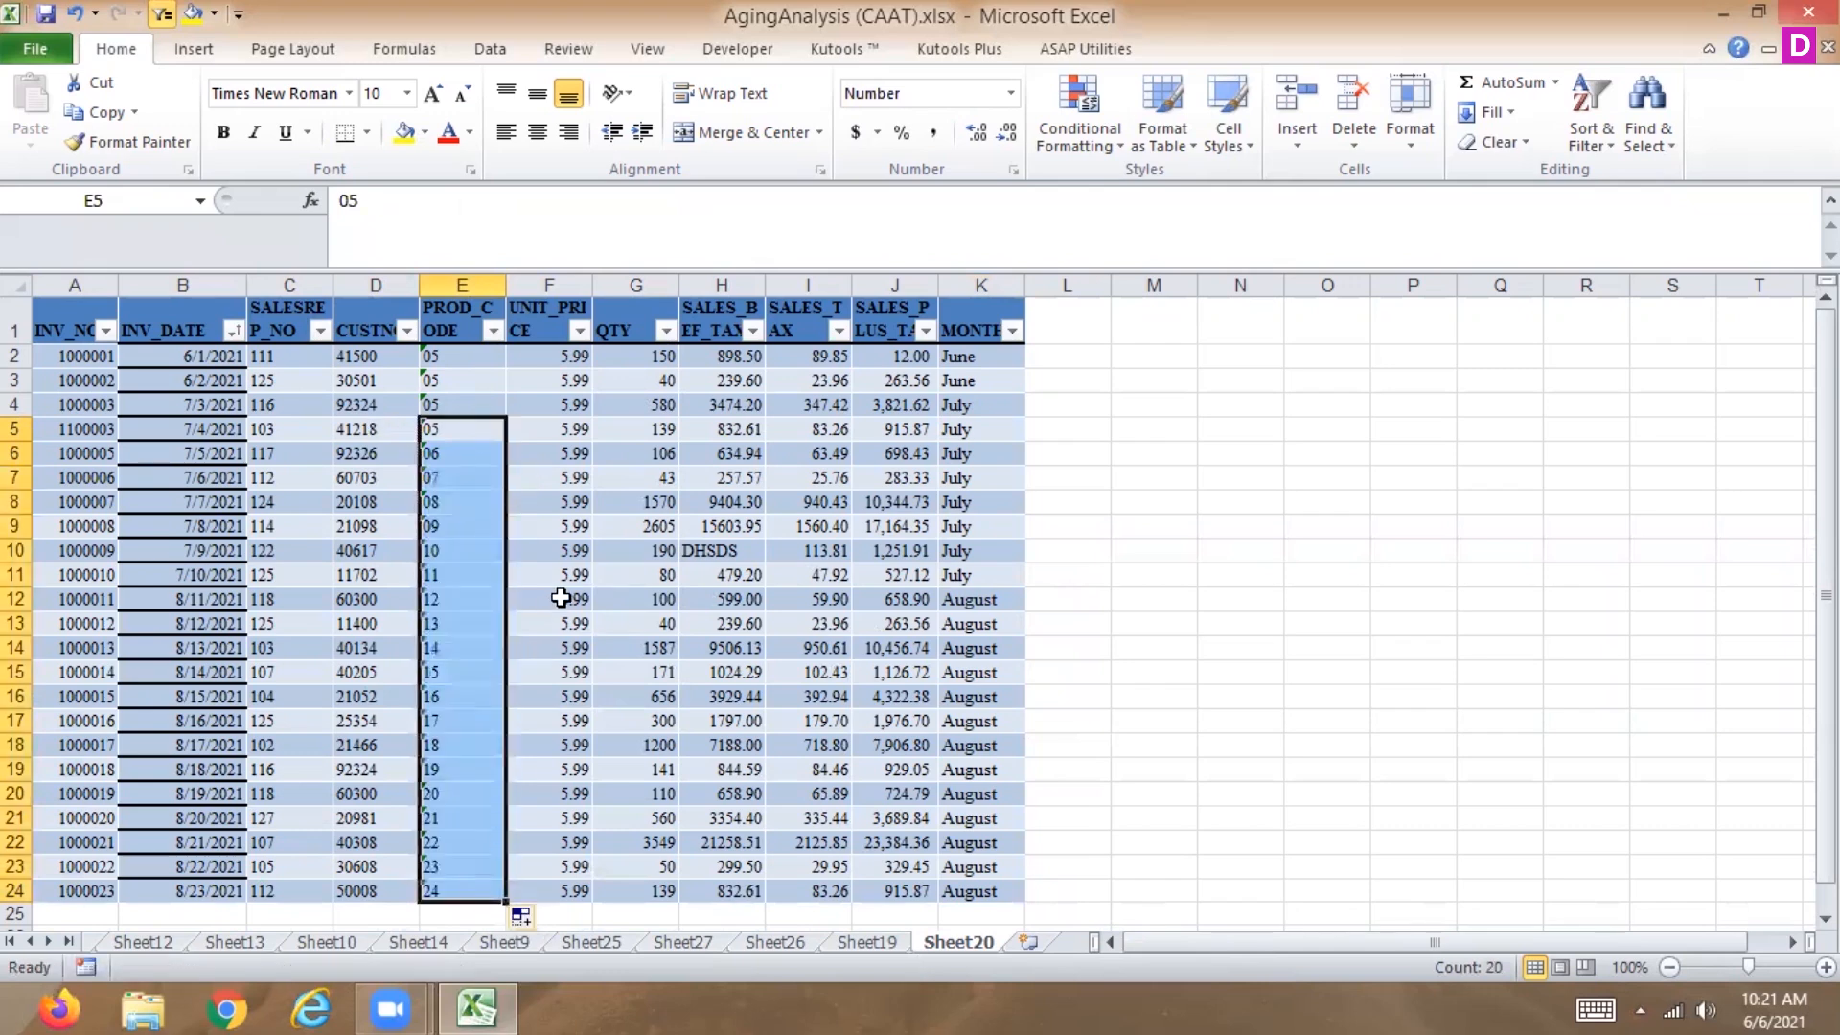
Filter PROD_CODE with a text filter equal to 05, then undo the last change.
click(492, 332)
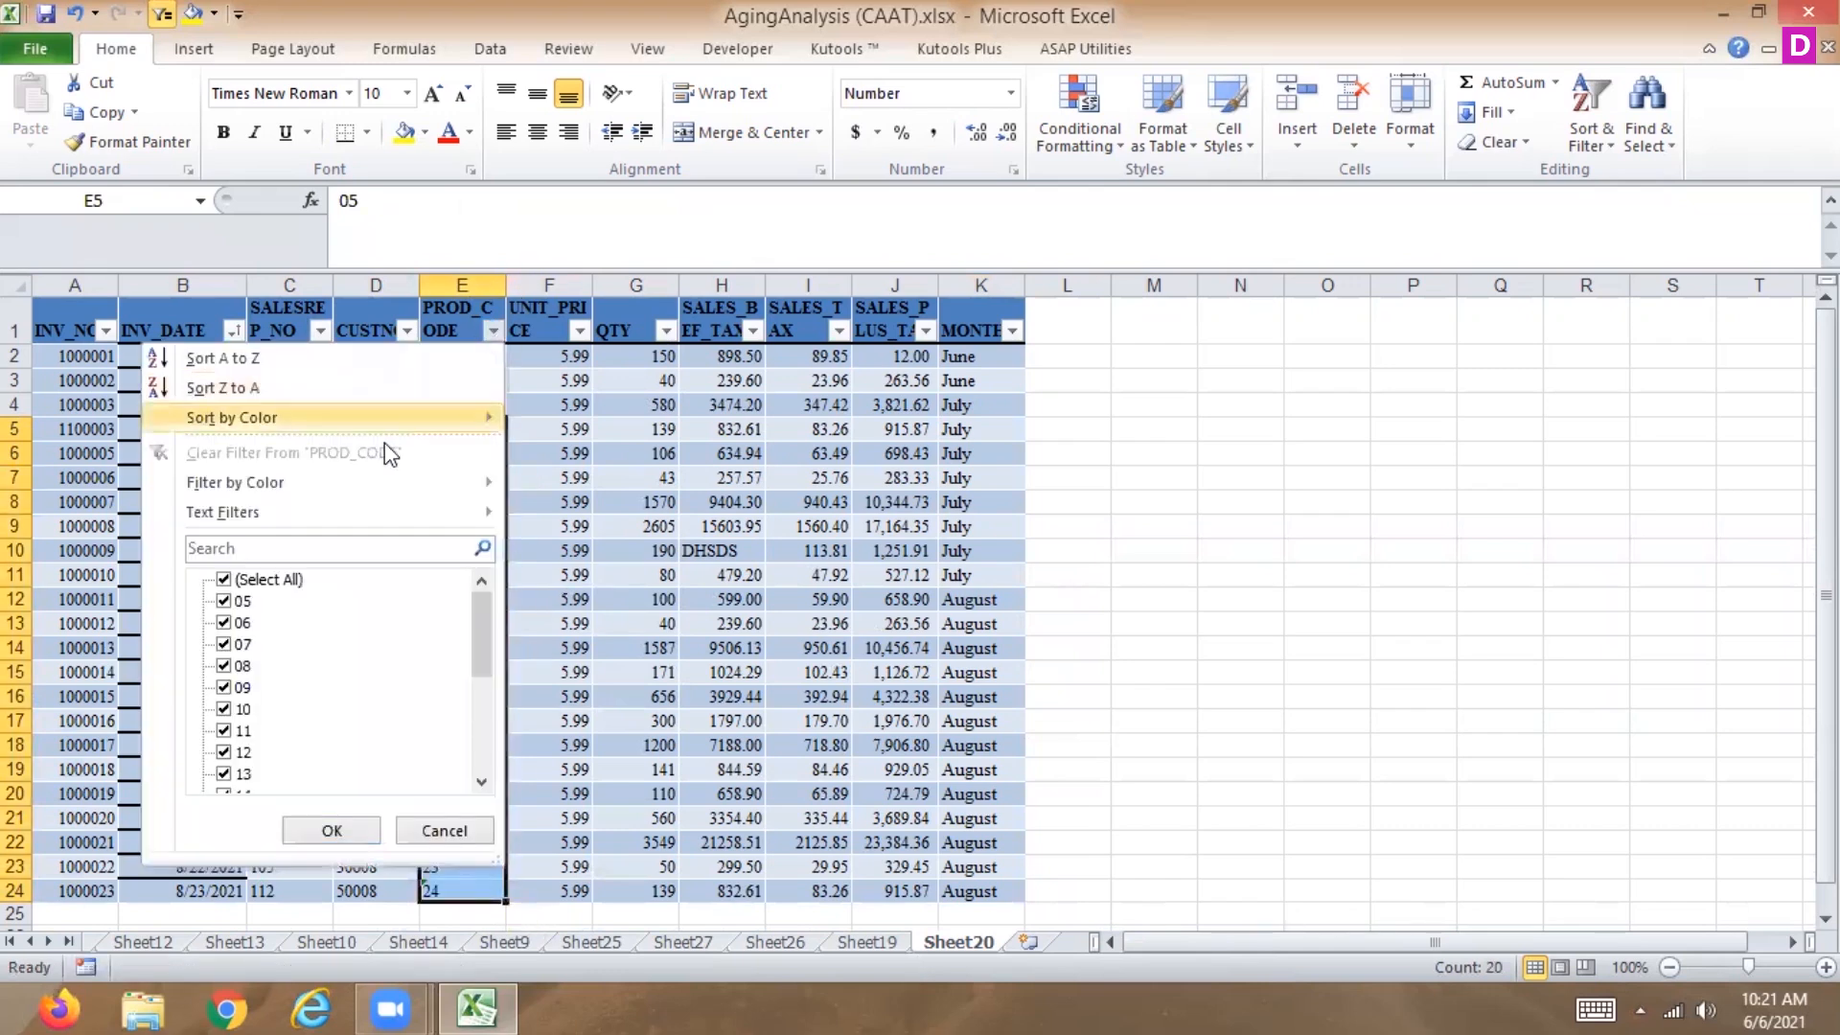
mouse_move(322, 533)
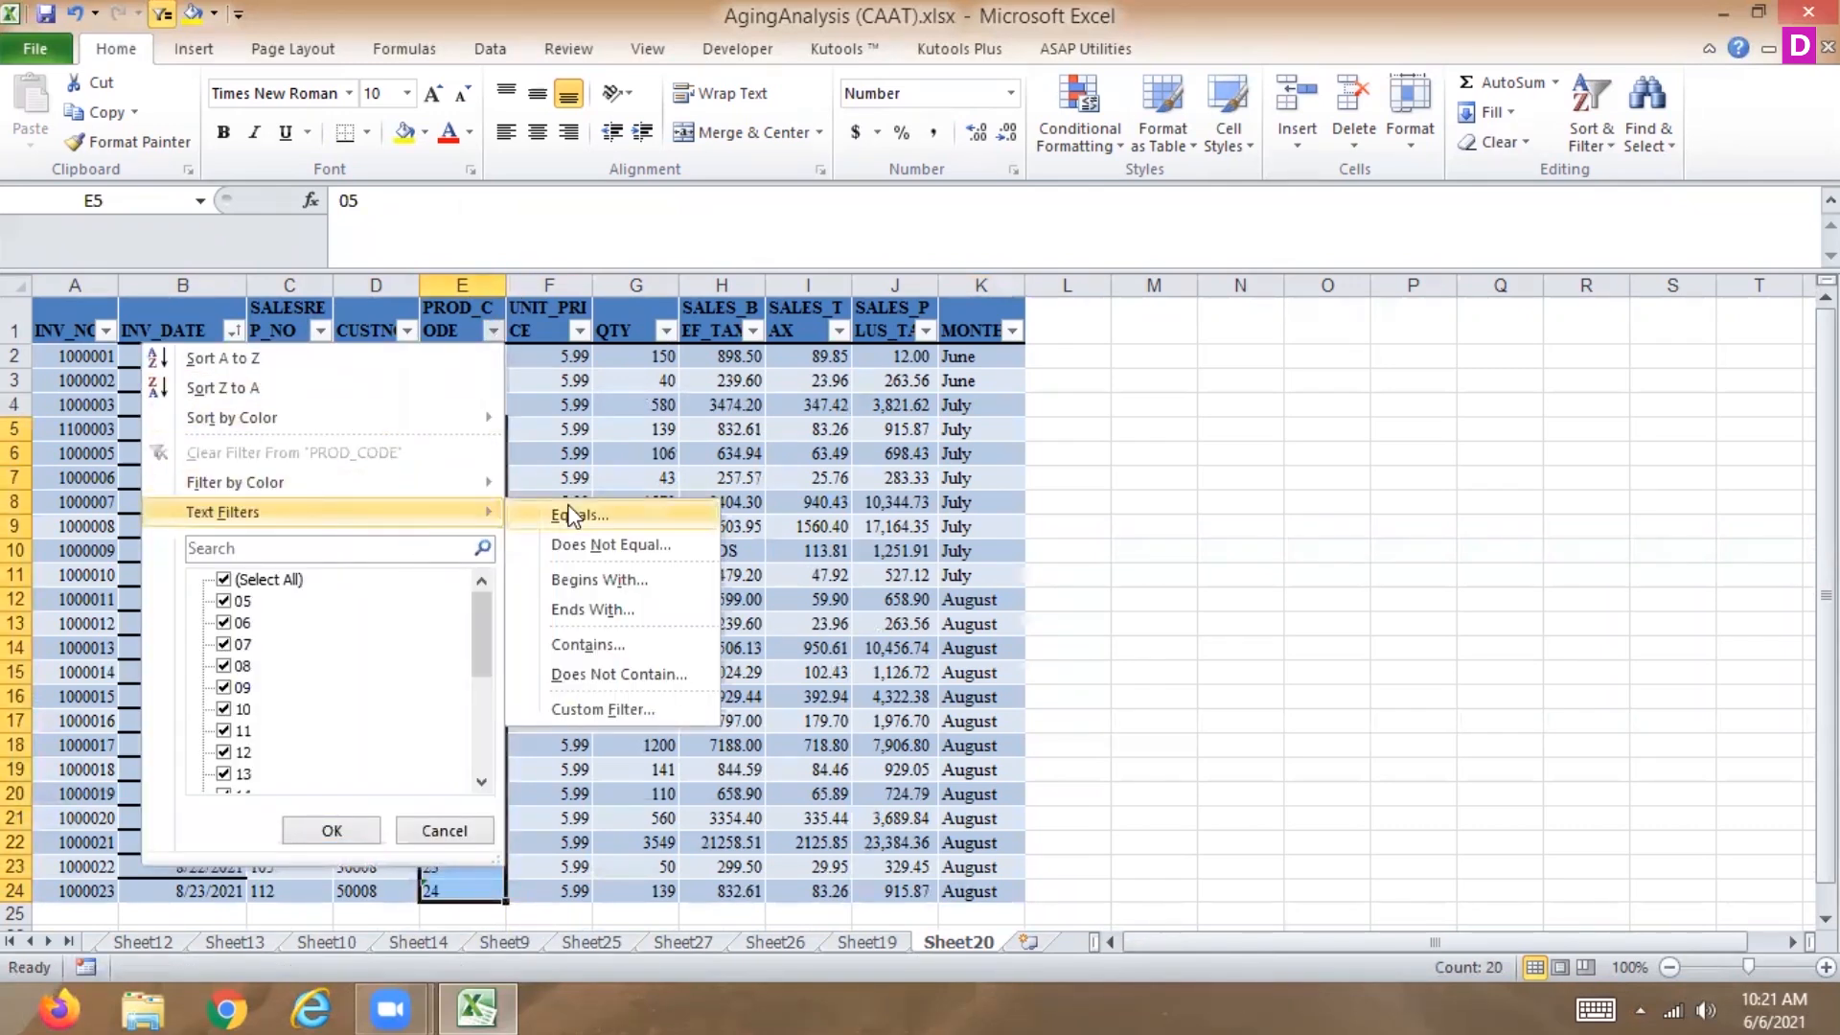
click(559, 520)
text(05)
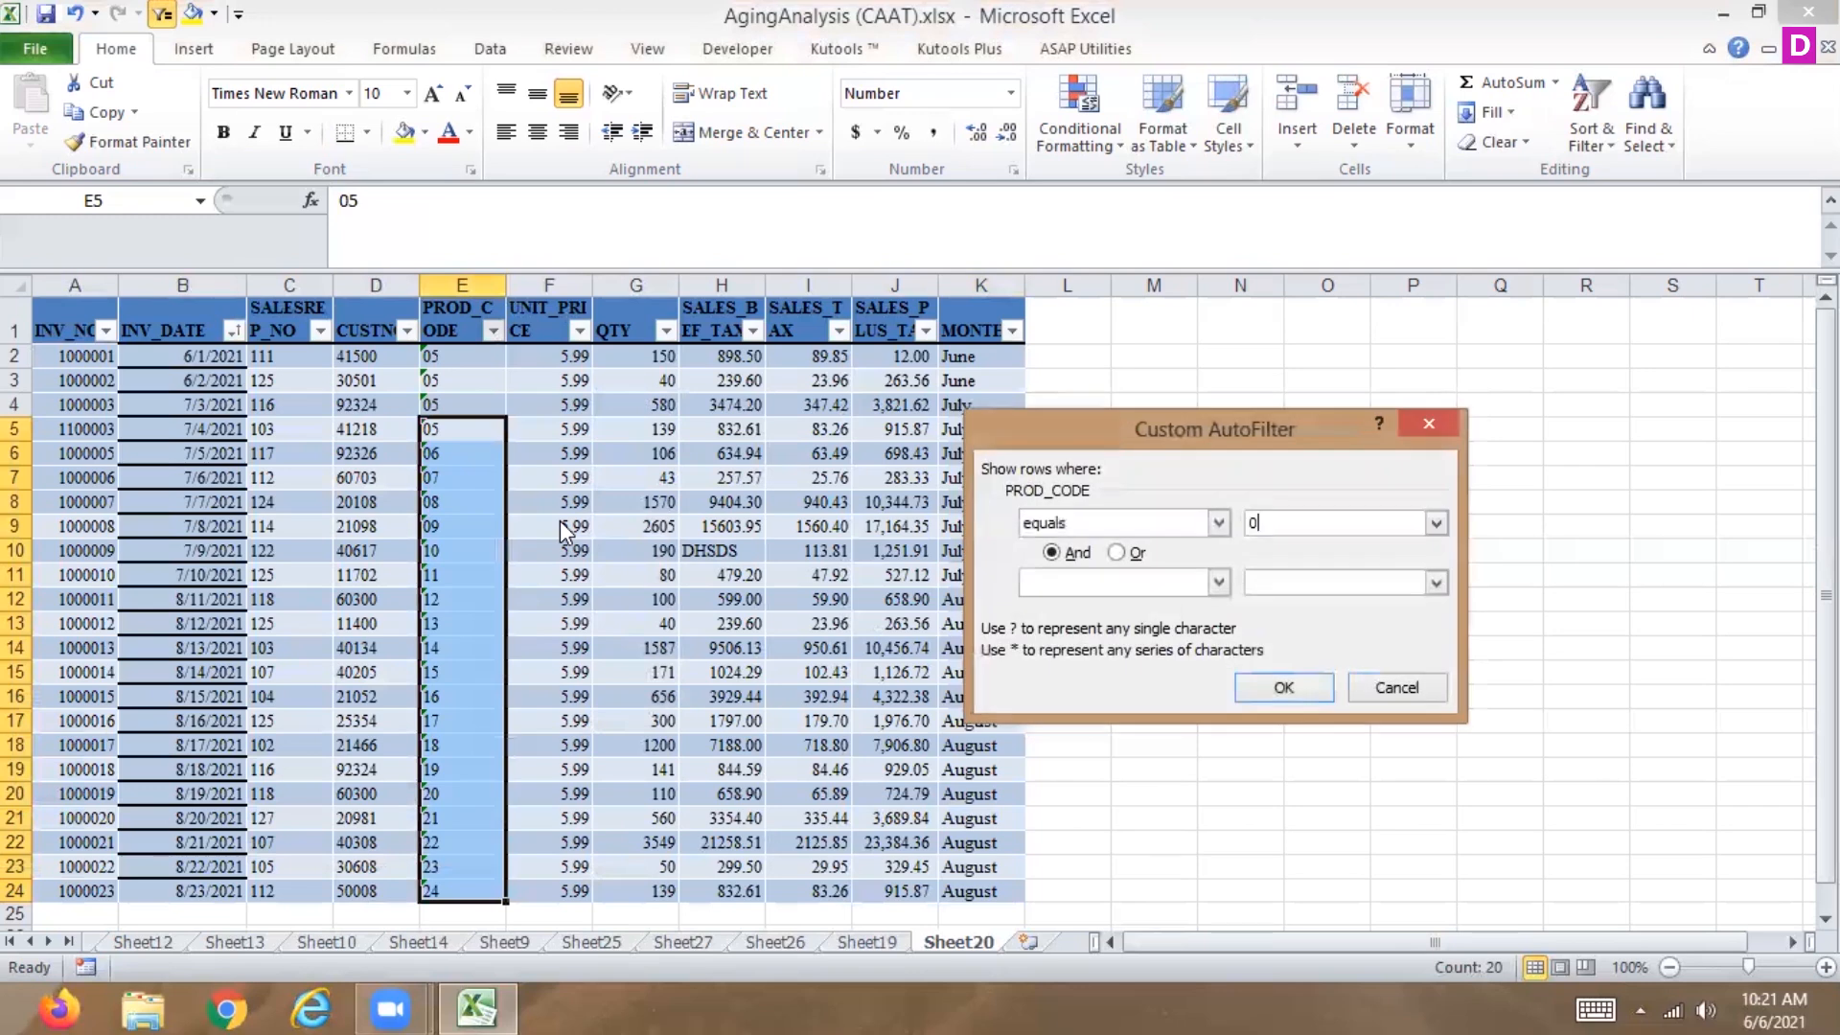
click(1285, 686)
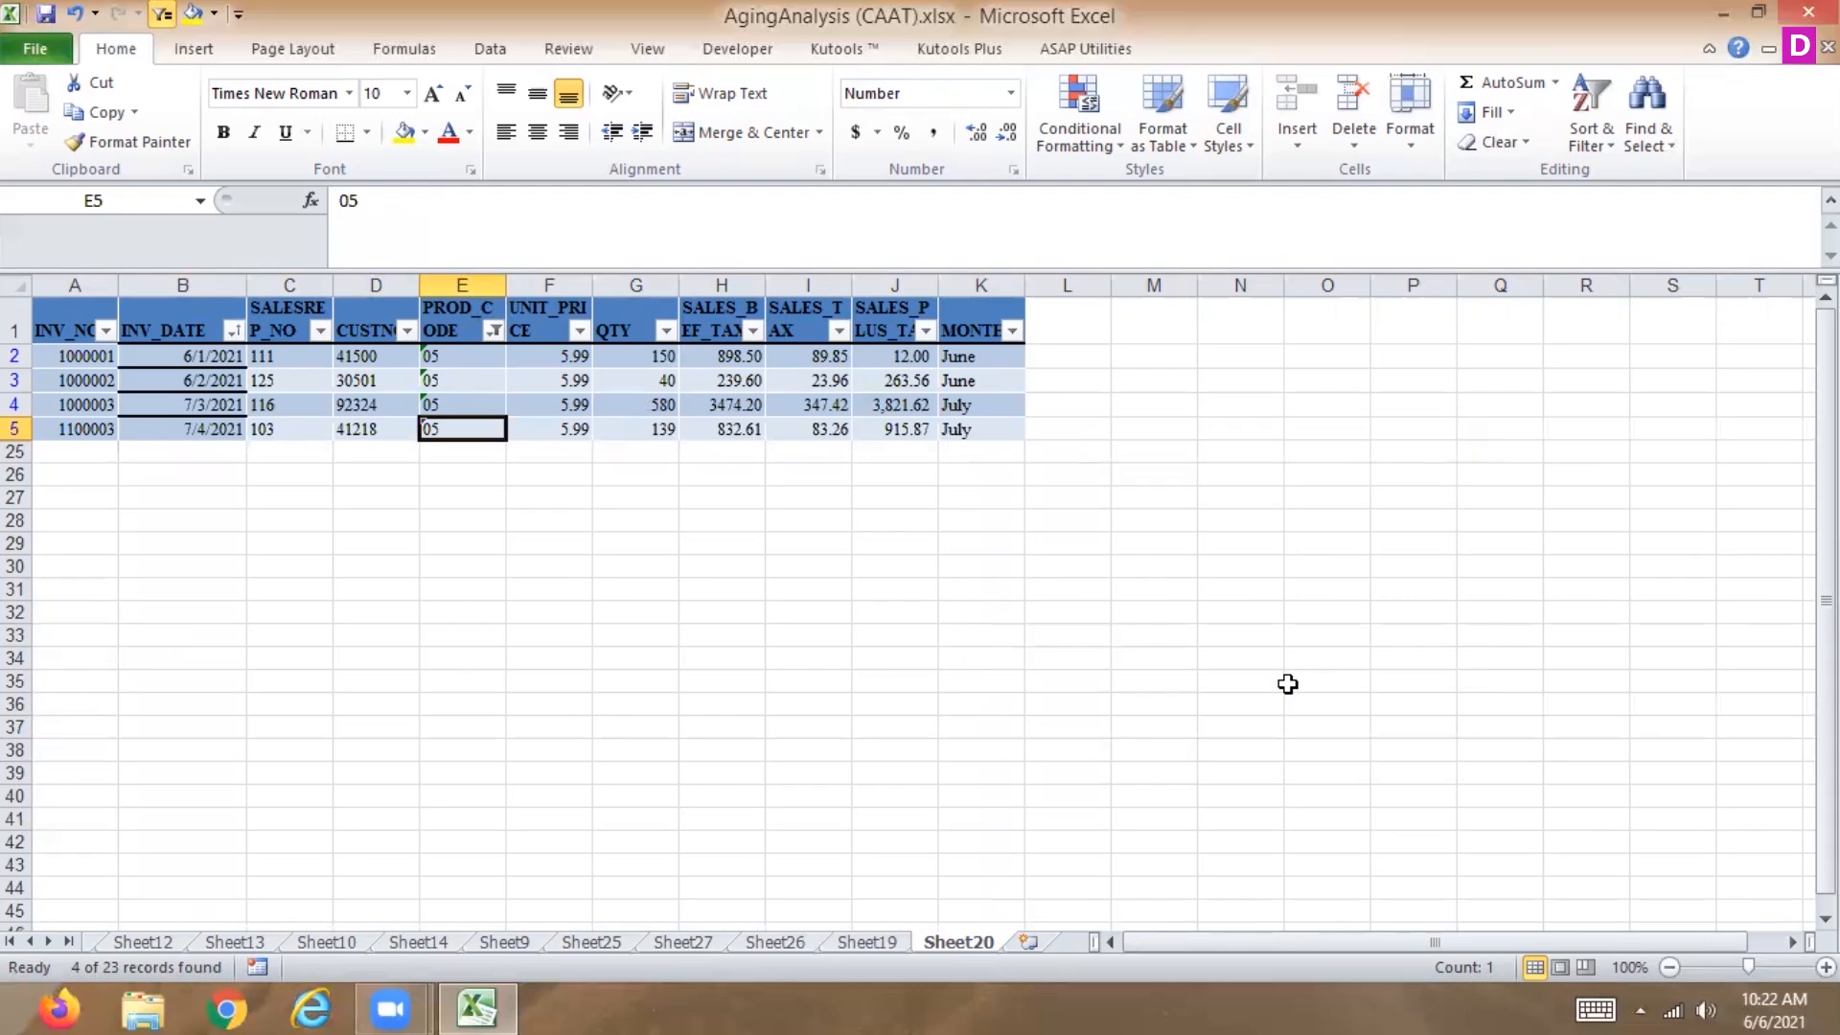
key(ctrl+z)
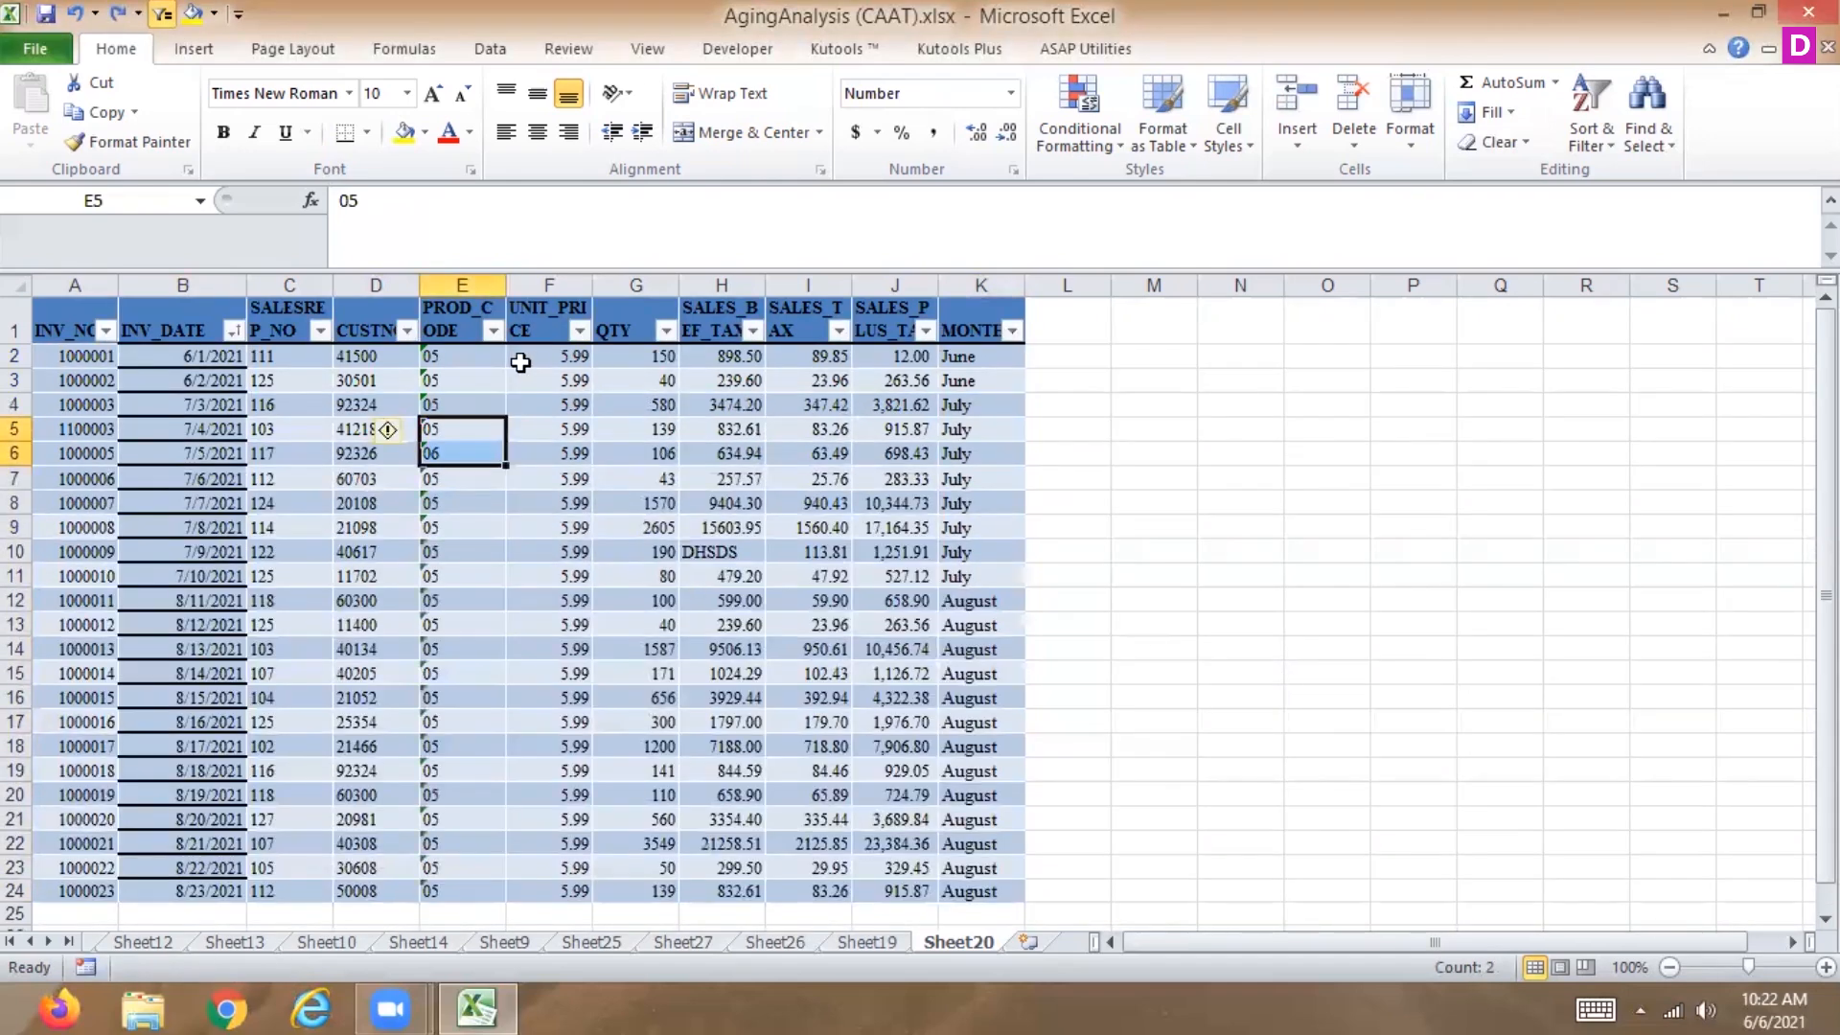
Filter PROD_CODE with a text filter equal to 05.
click(492, 329)
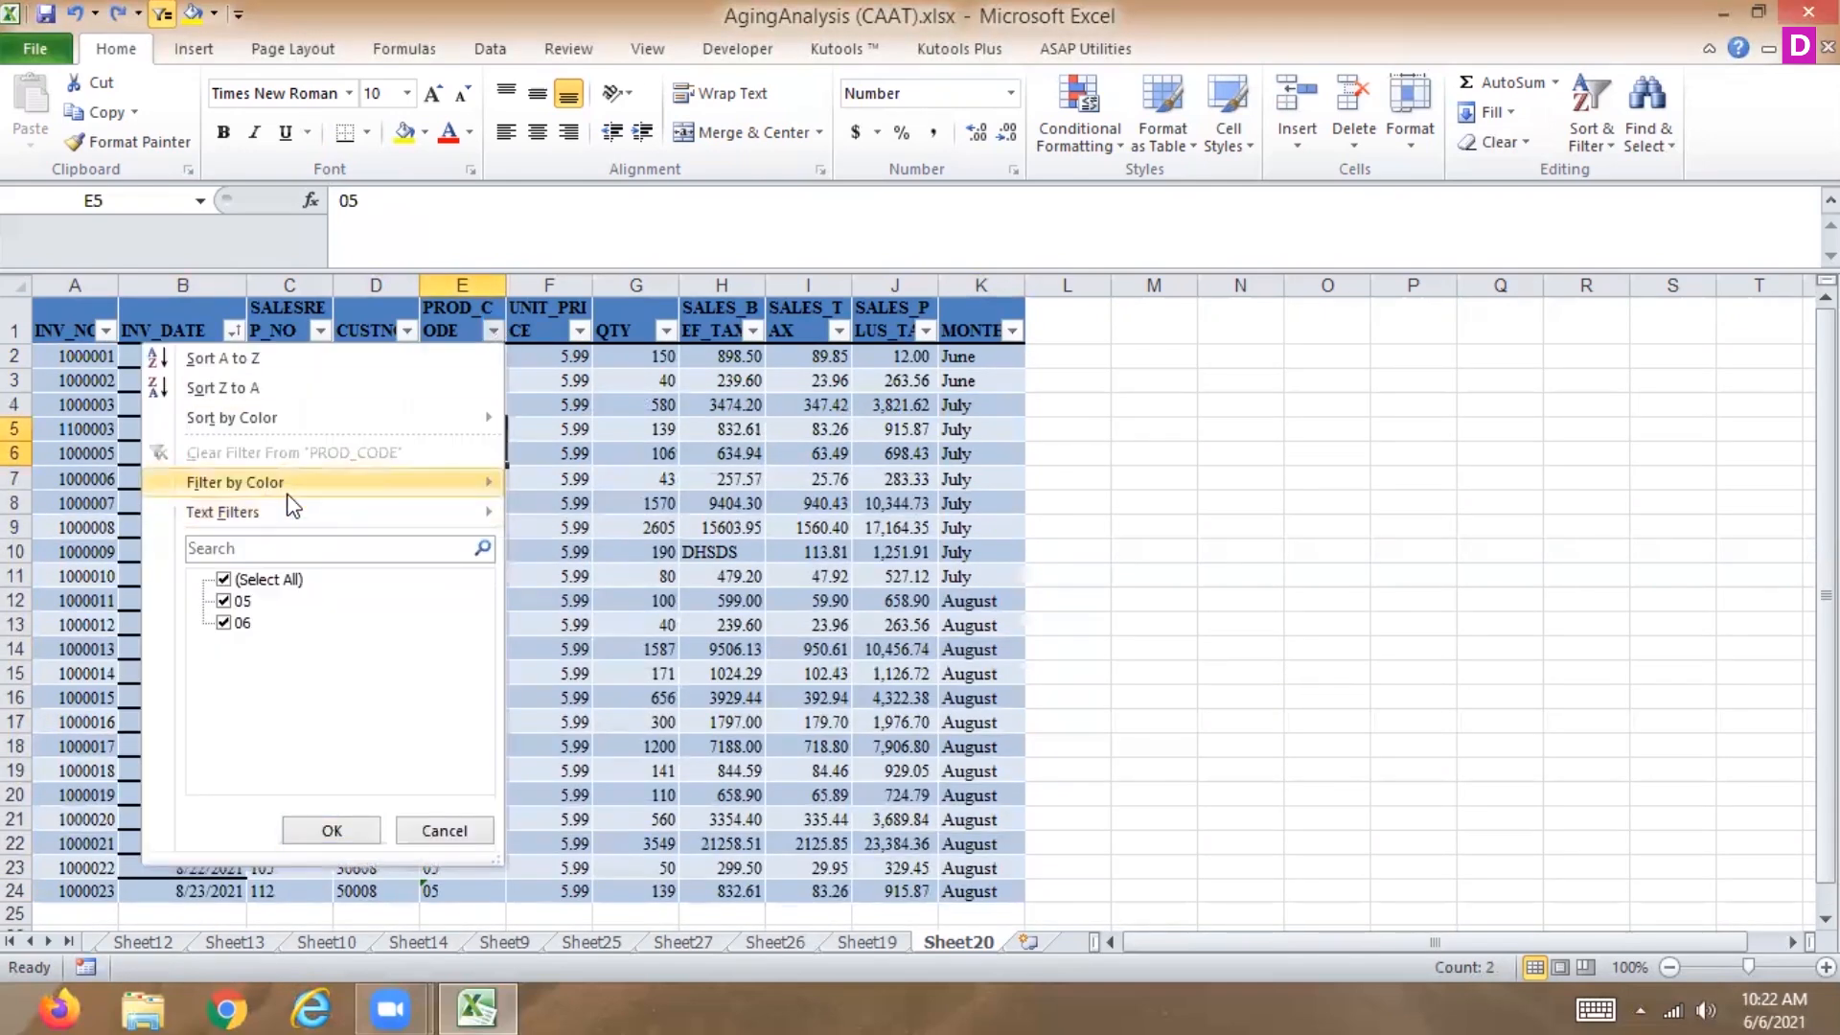
mouse_move(456, 516)
click(559, 517)
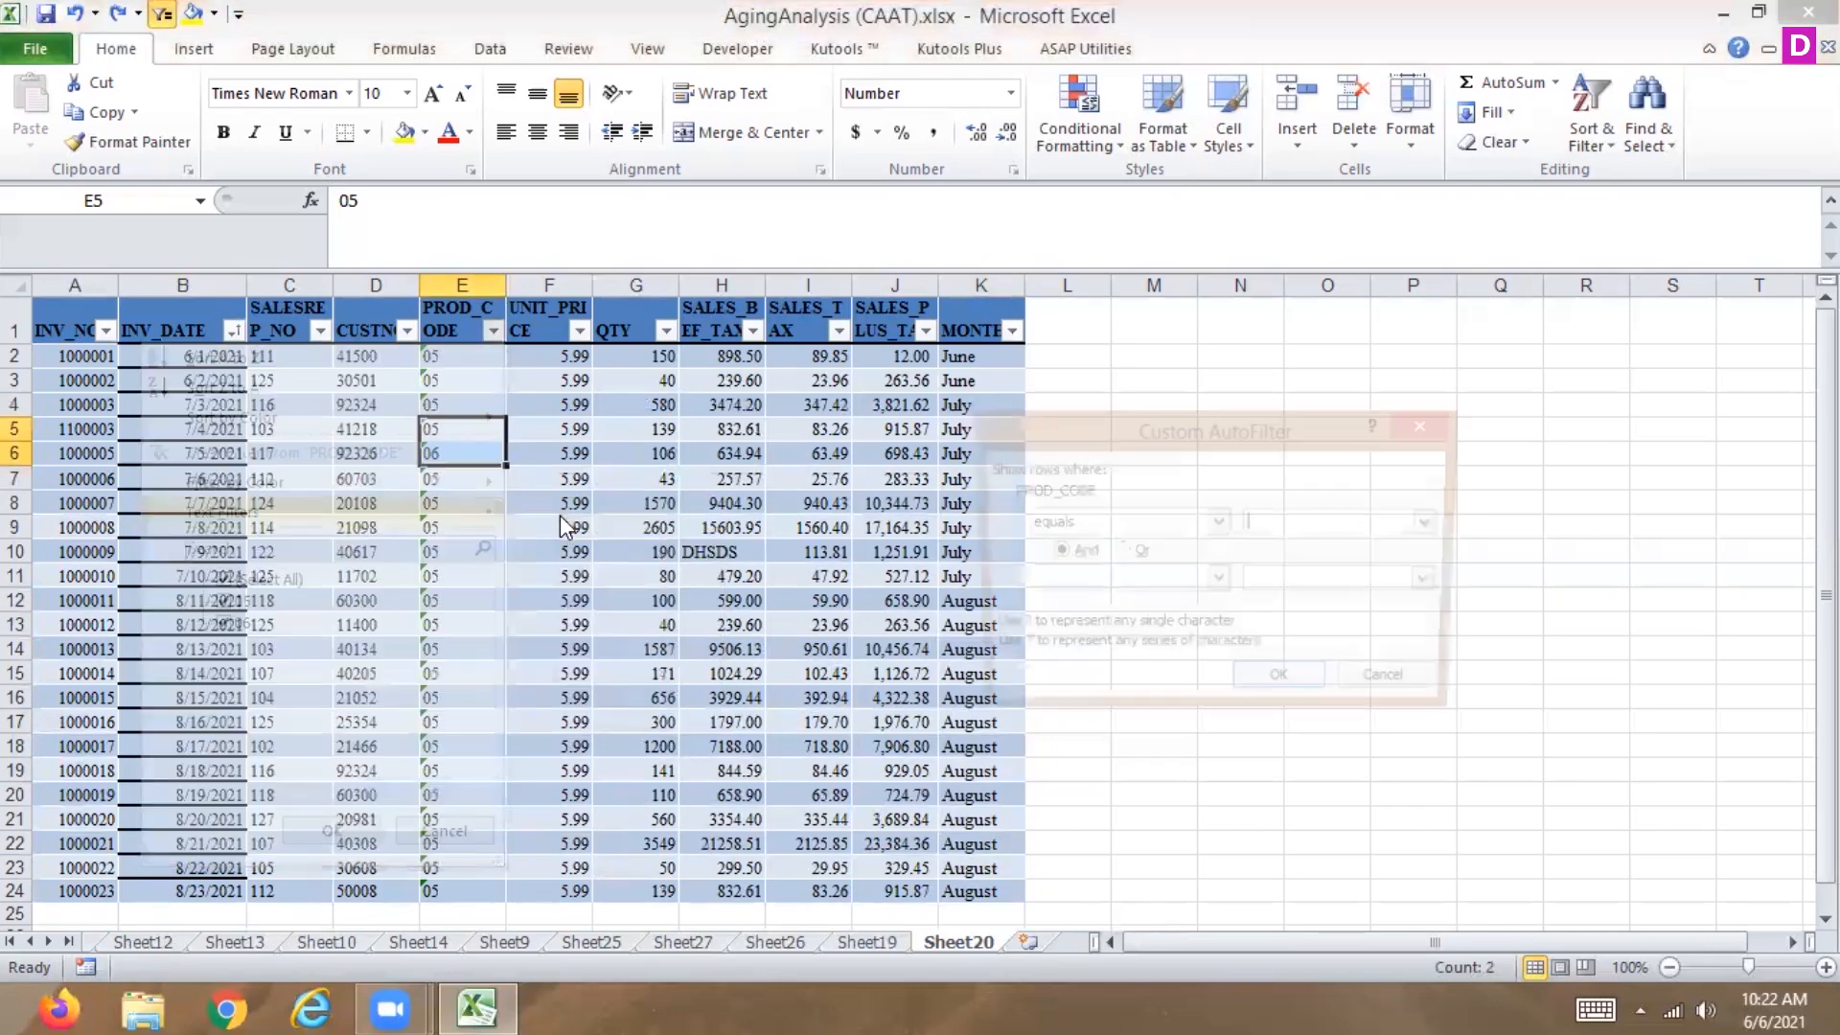
text(05)
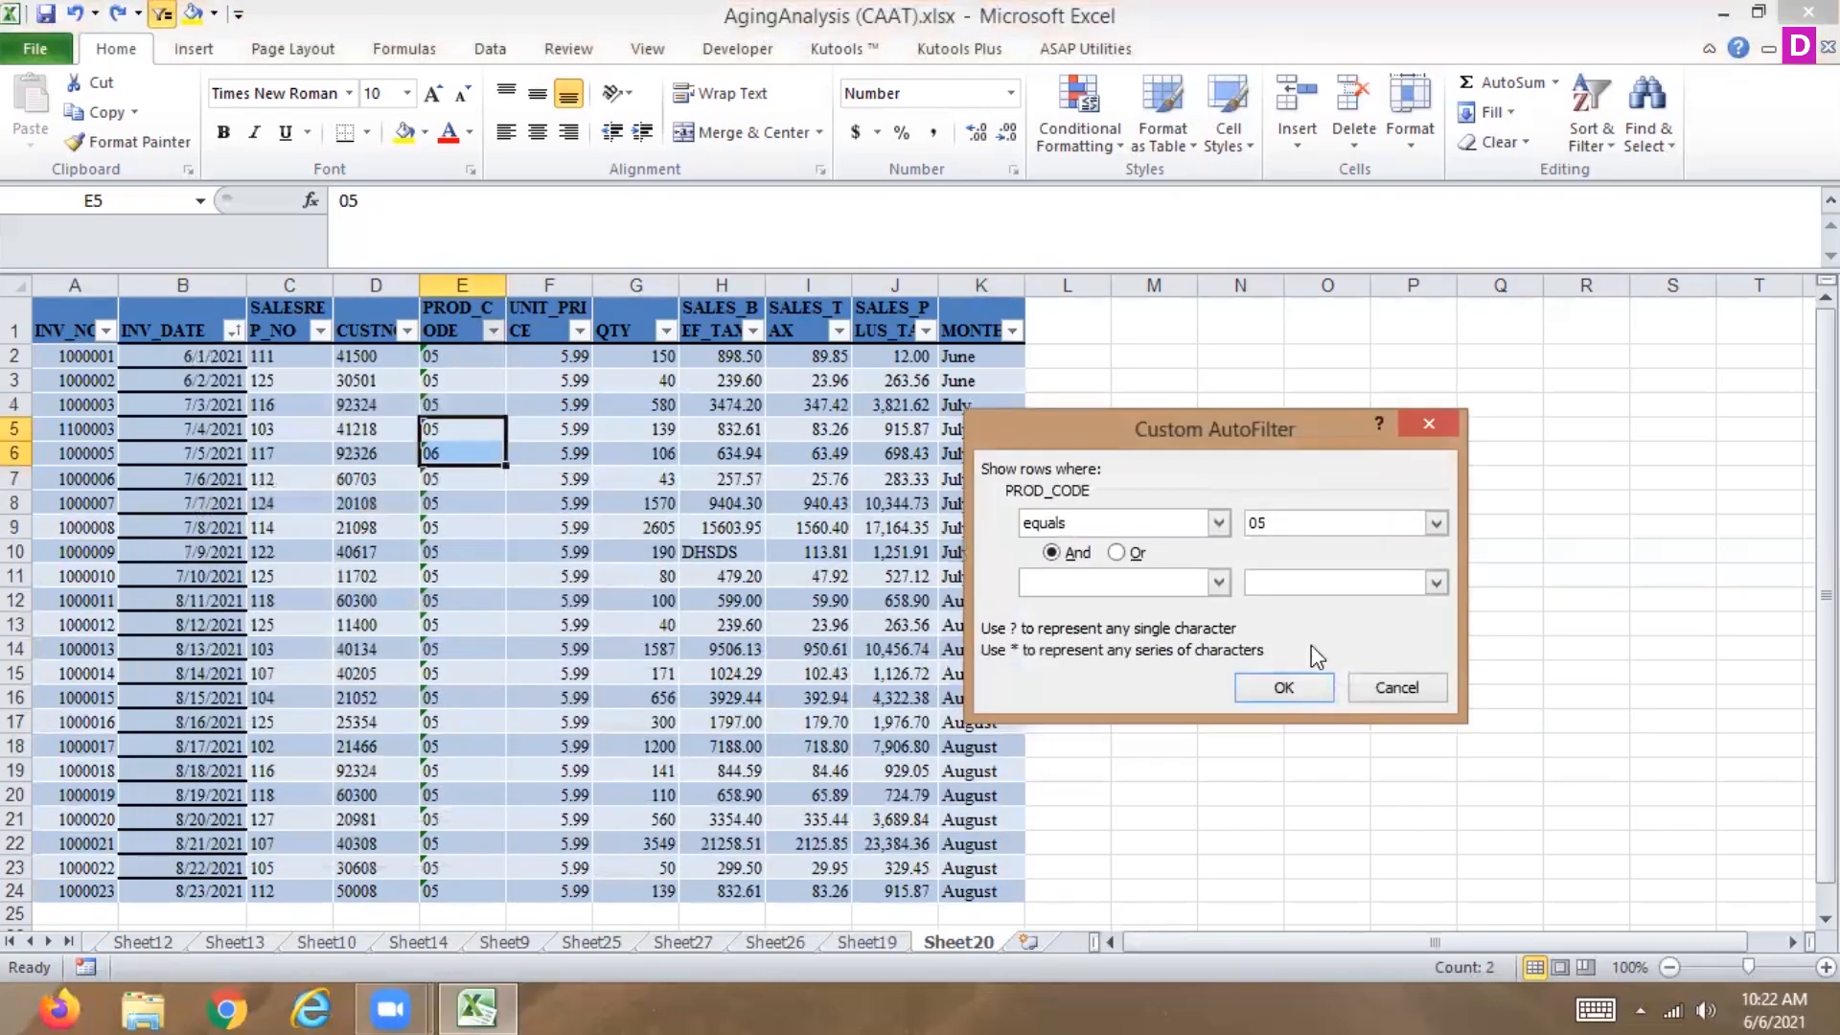
click(1281, 690)
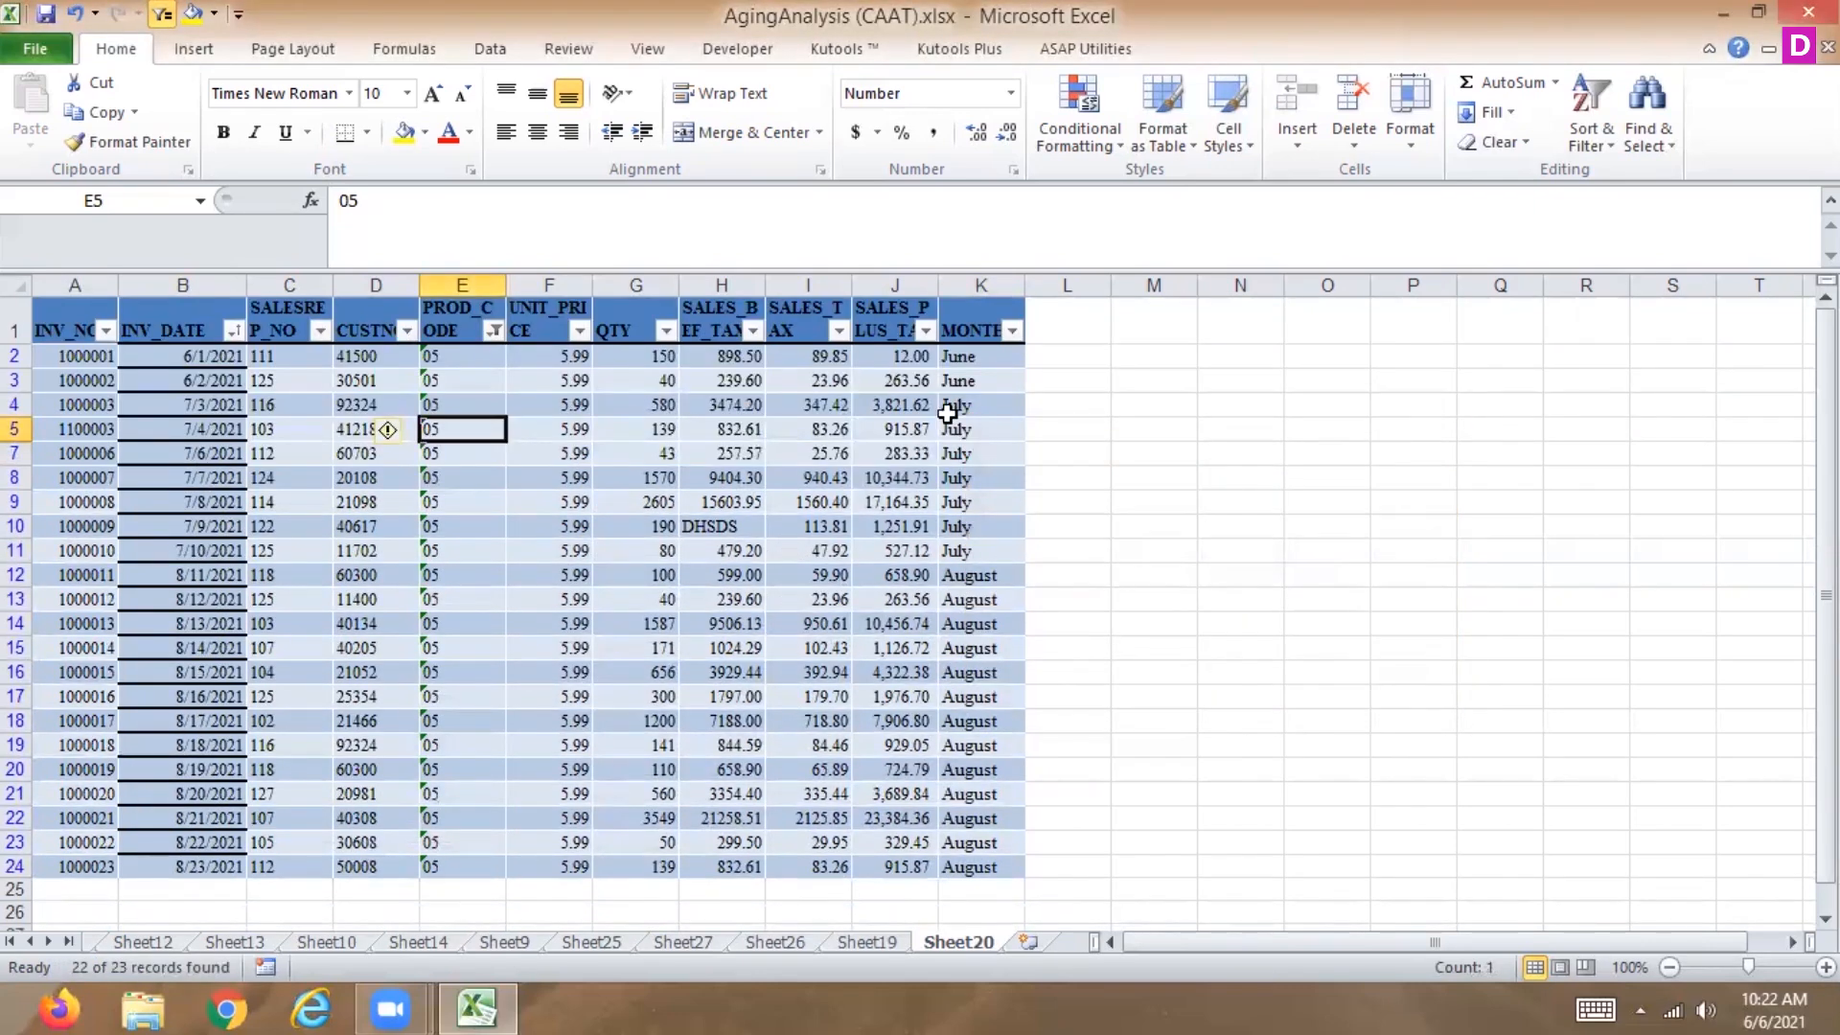
Twice filter MONTH with a text filter equal to june, undoing the filter each time.
click(1012, 330)
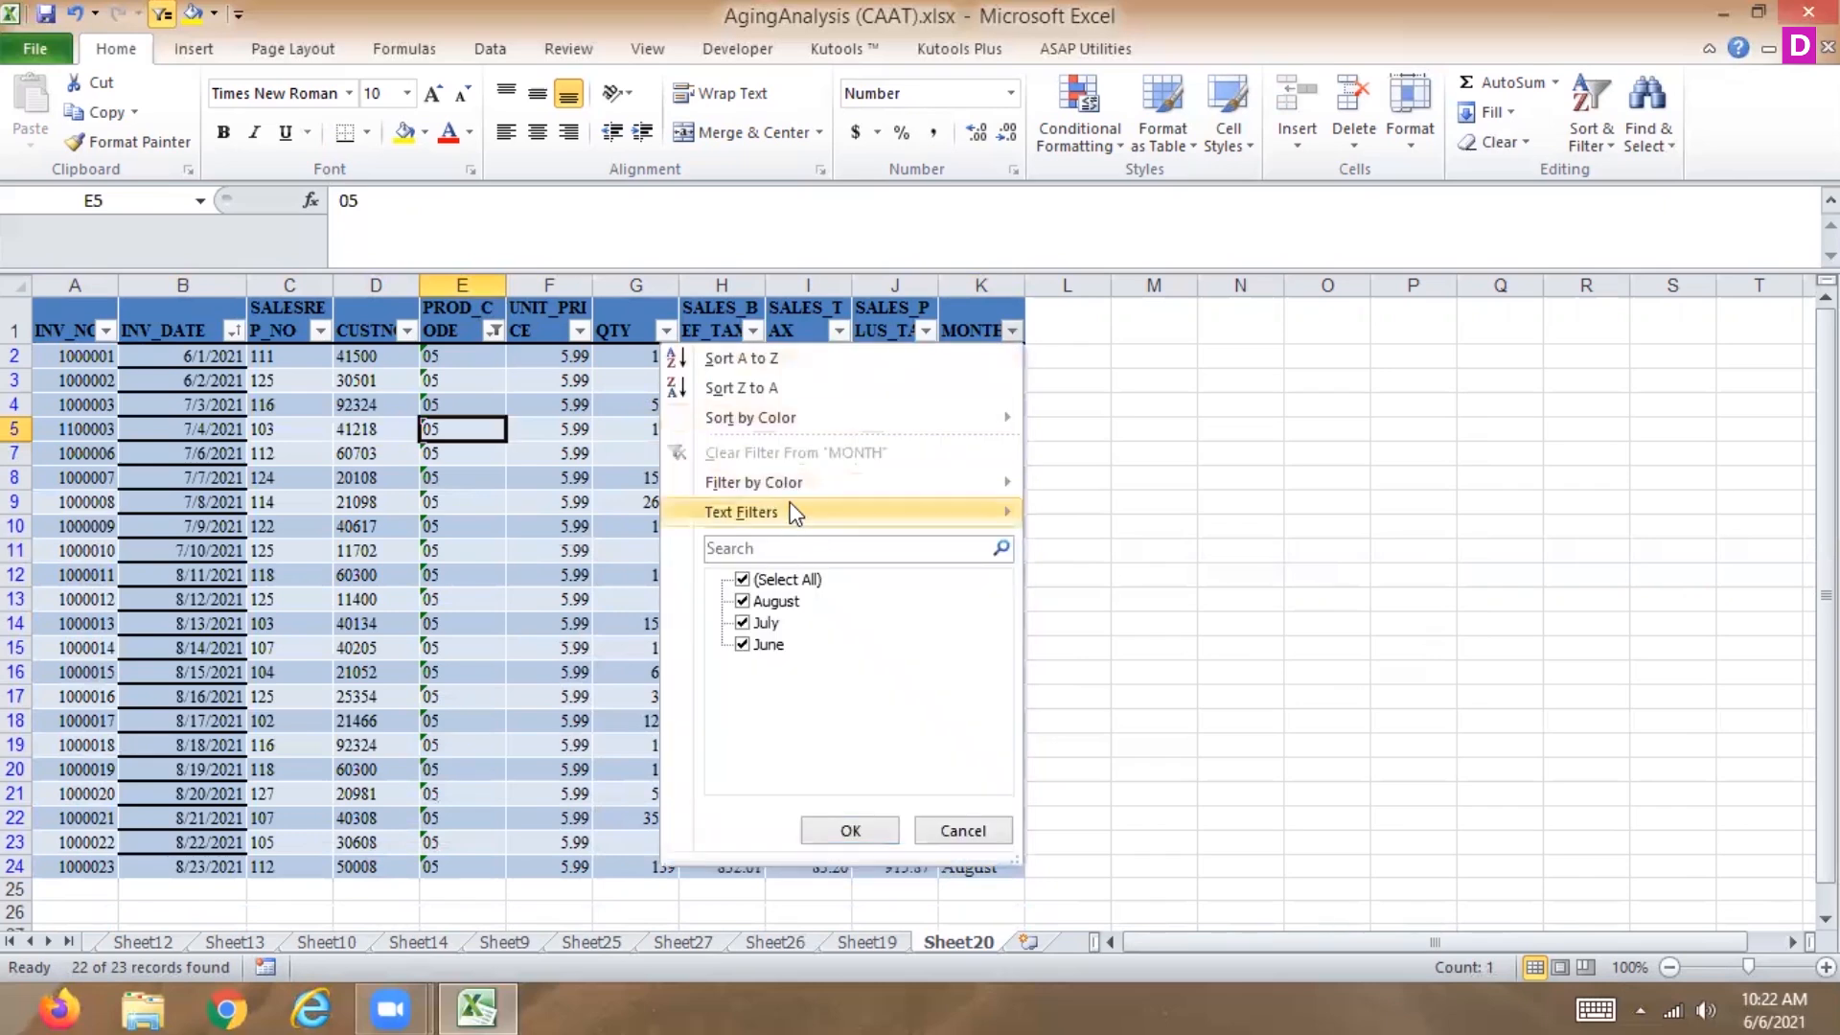
mouse_move(784, 512)
click(519, 515)
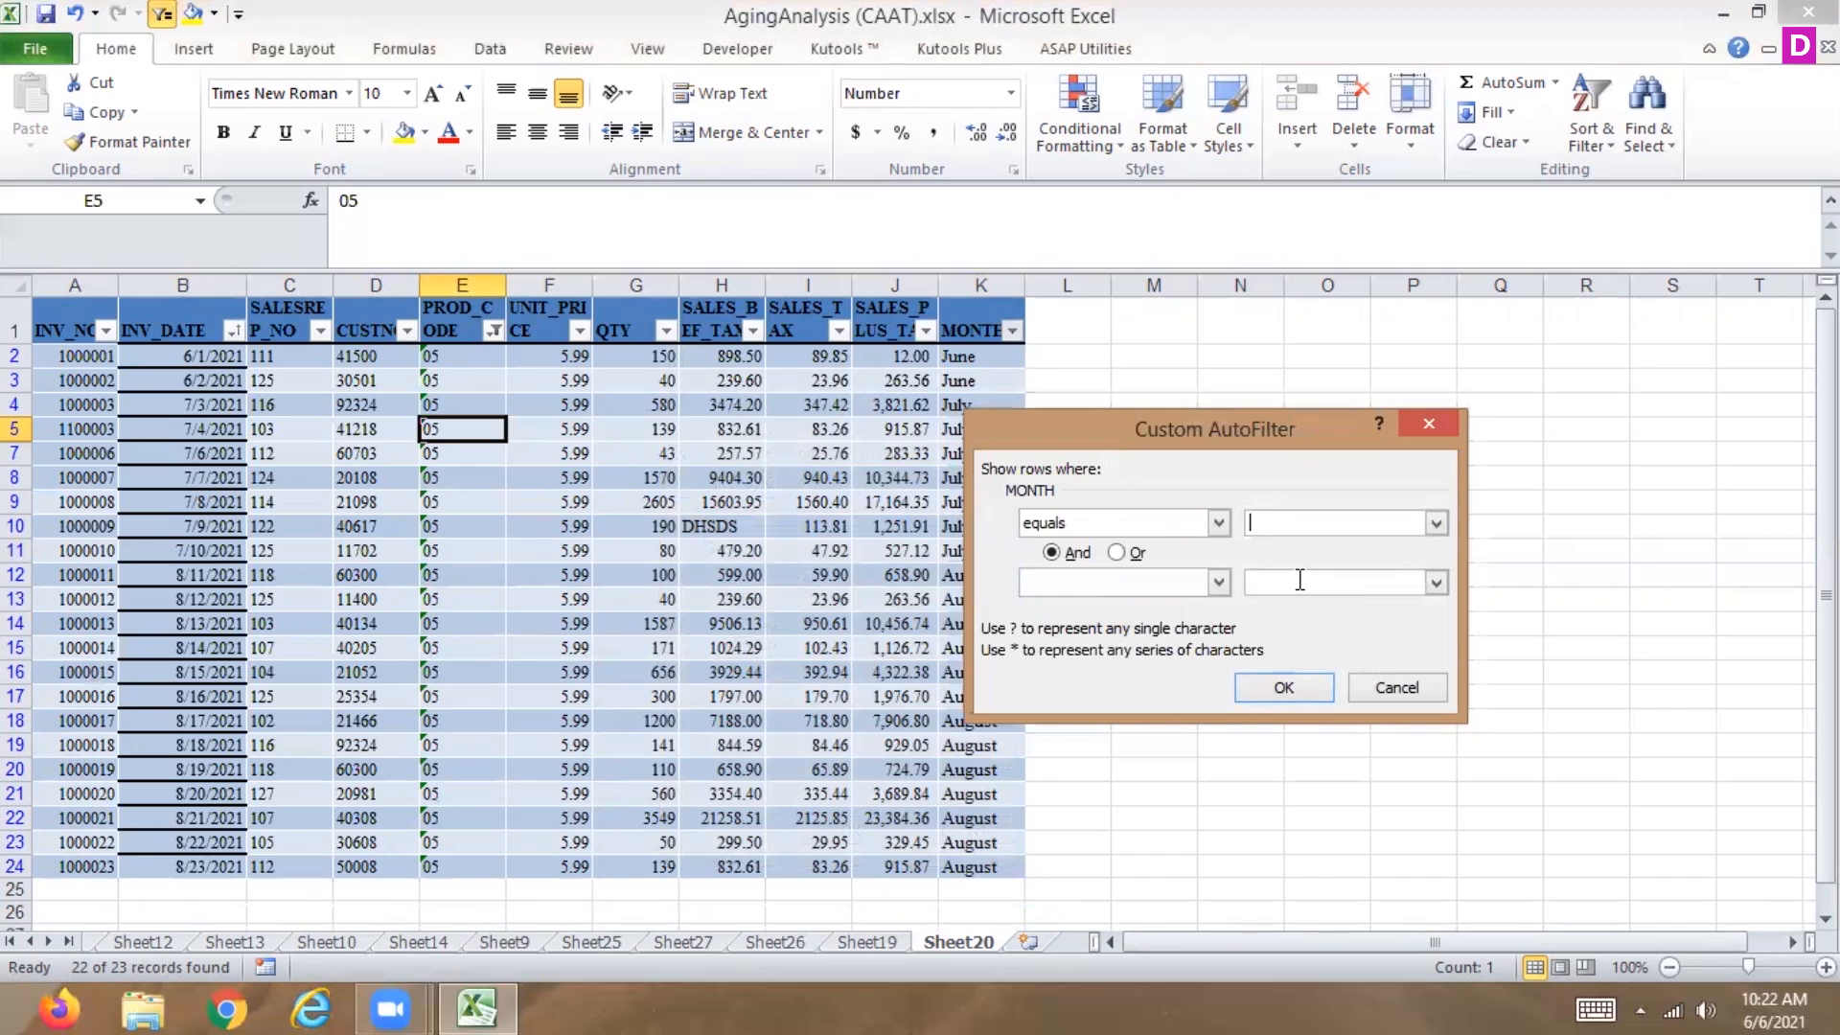
text(june)
click(1274, 692)
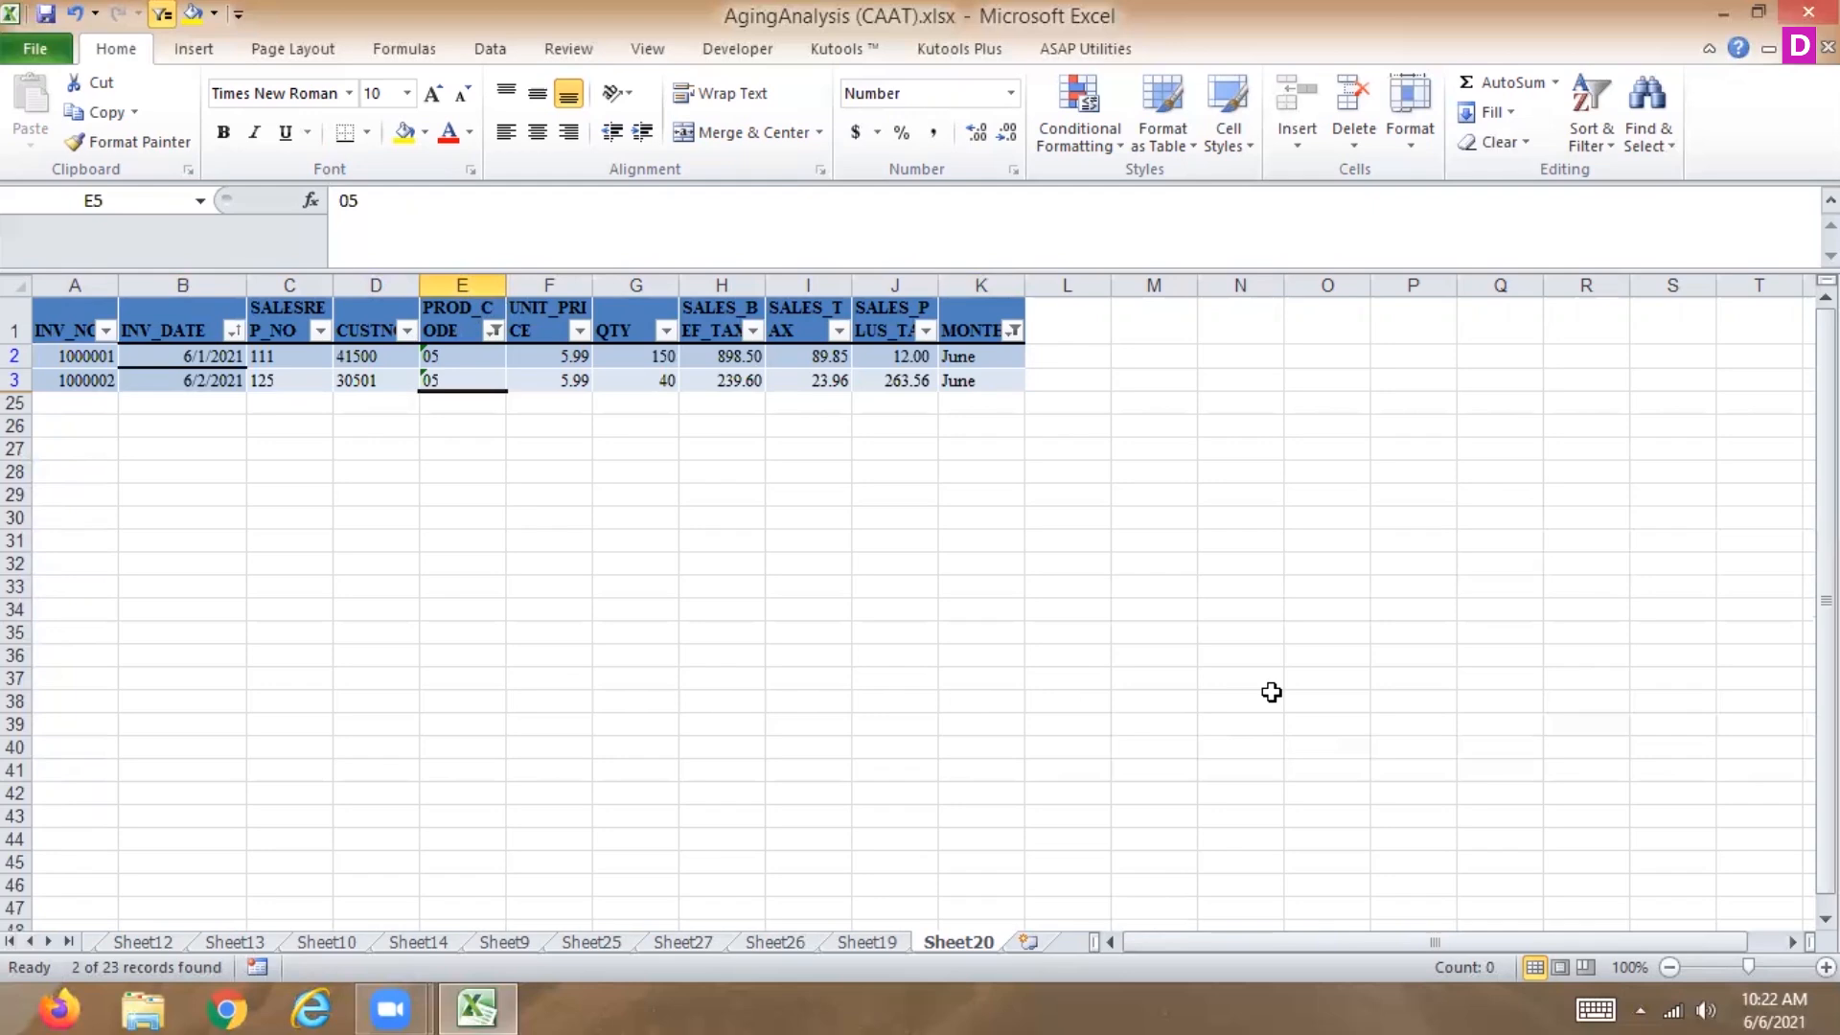
key(ctrl+z)
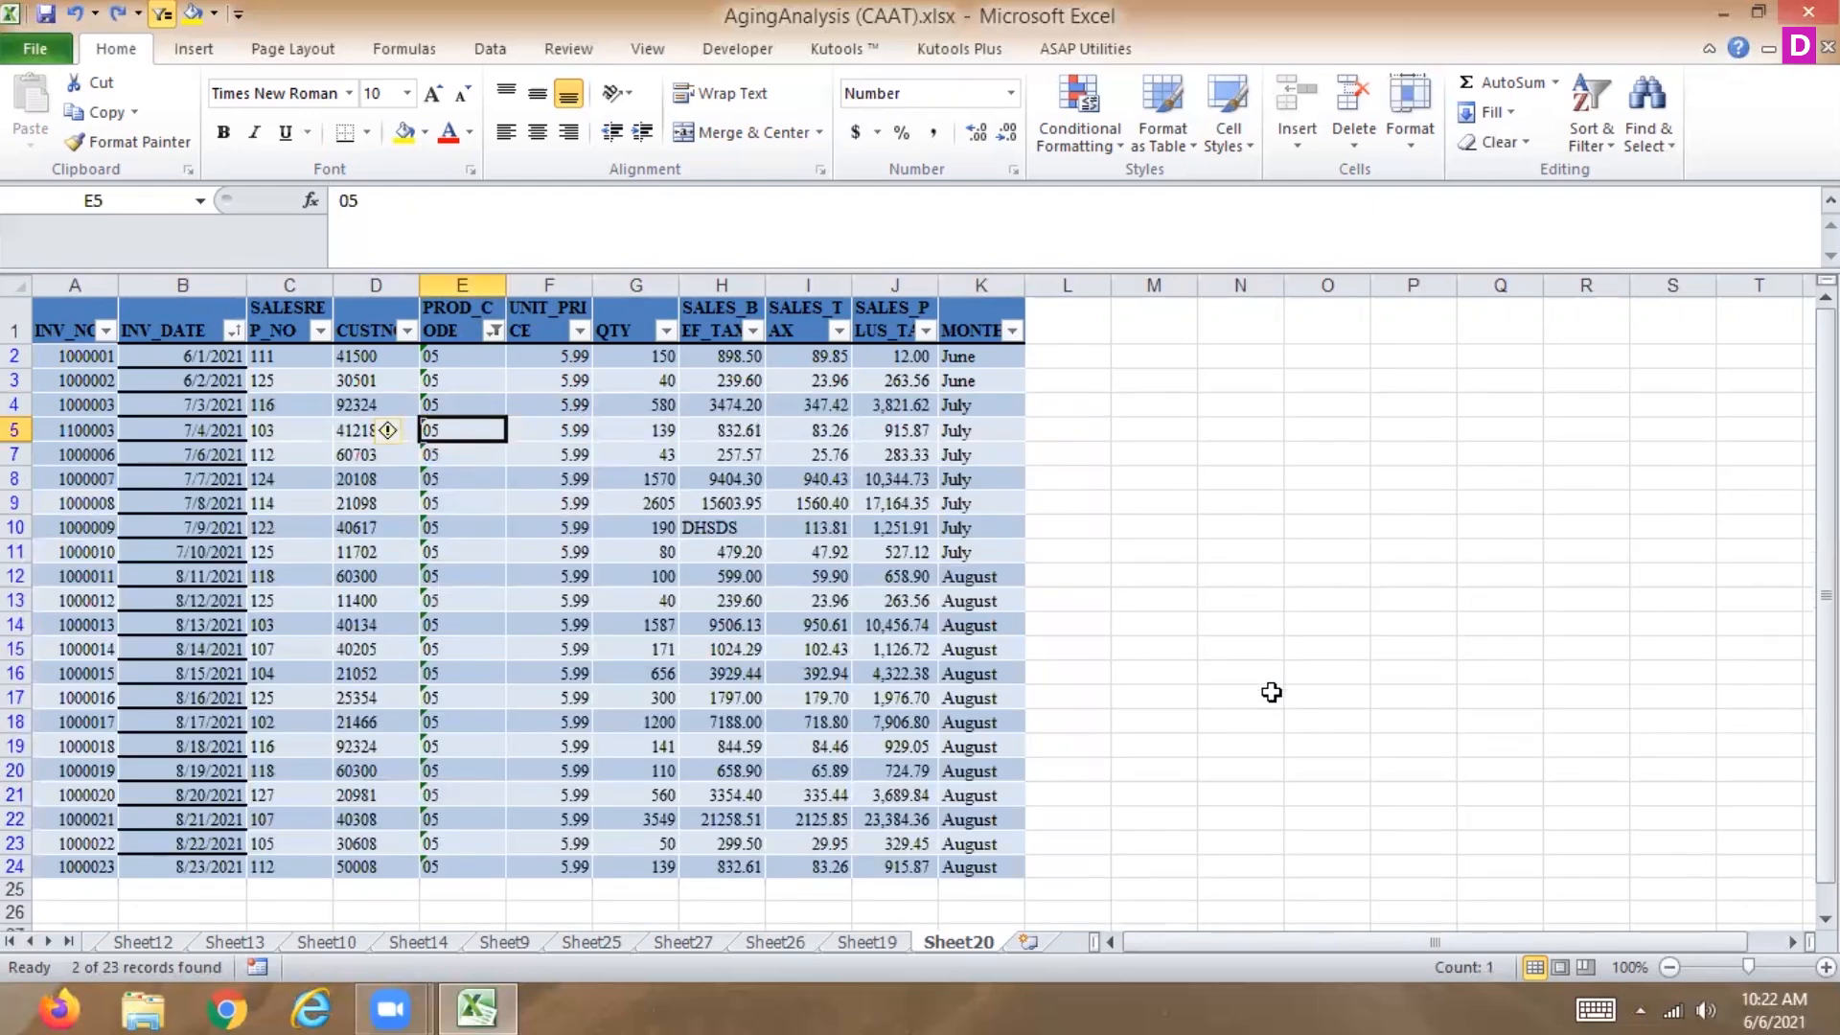
click(1007, 331)
mouse_move(813, 502)
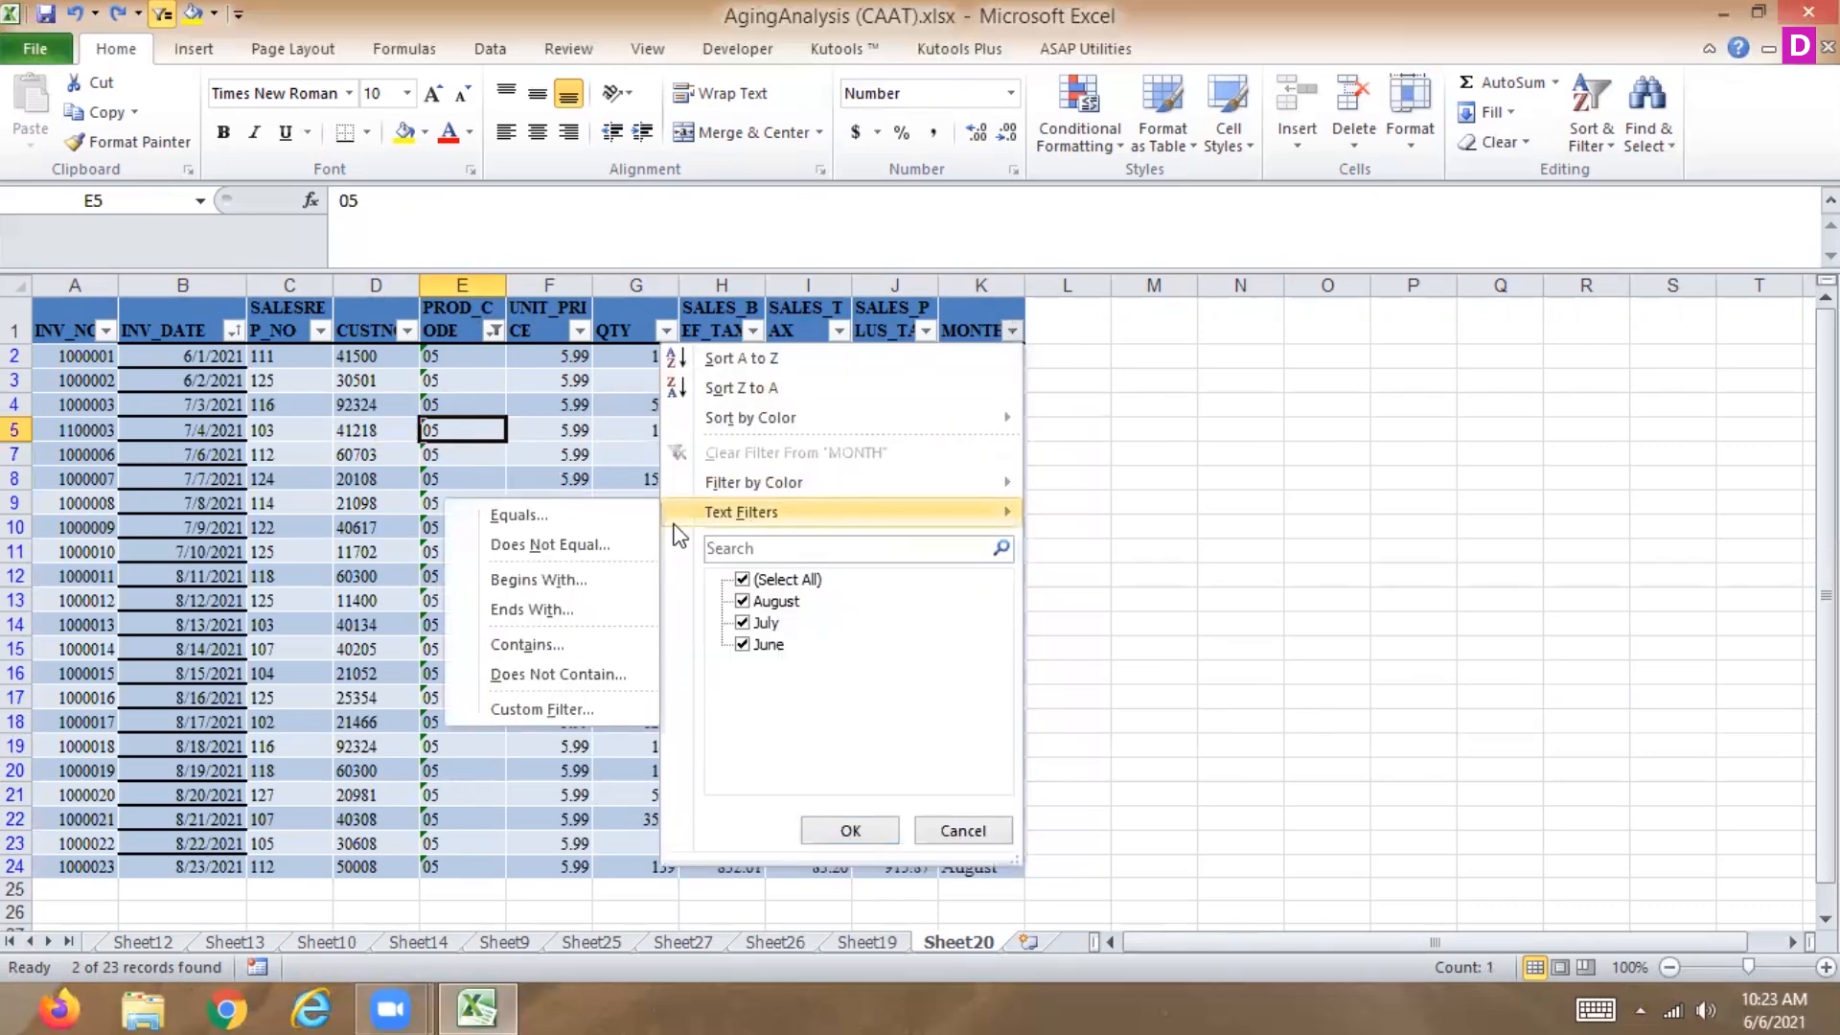
click(598, 519)
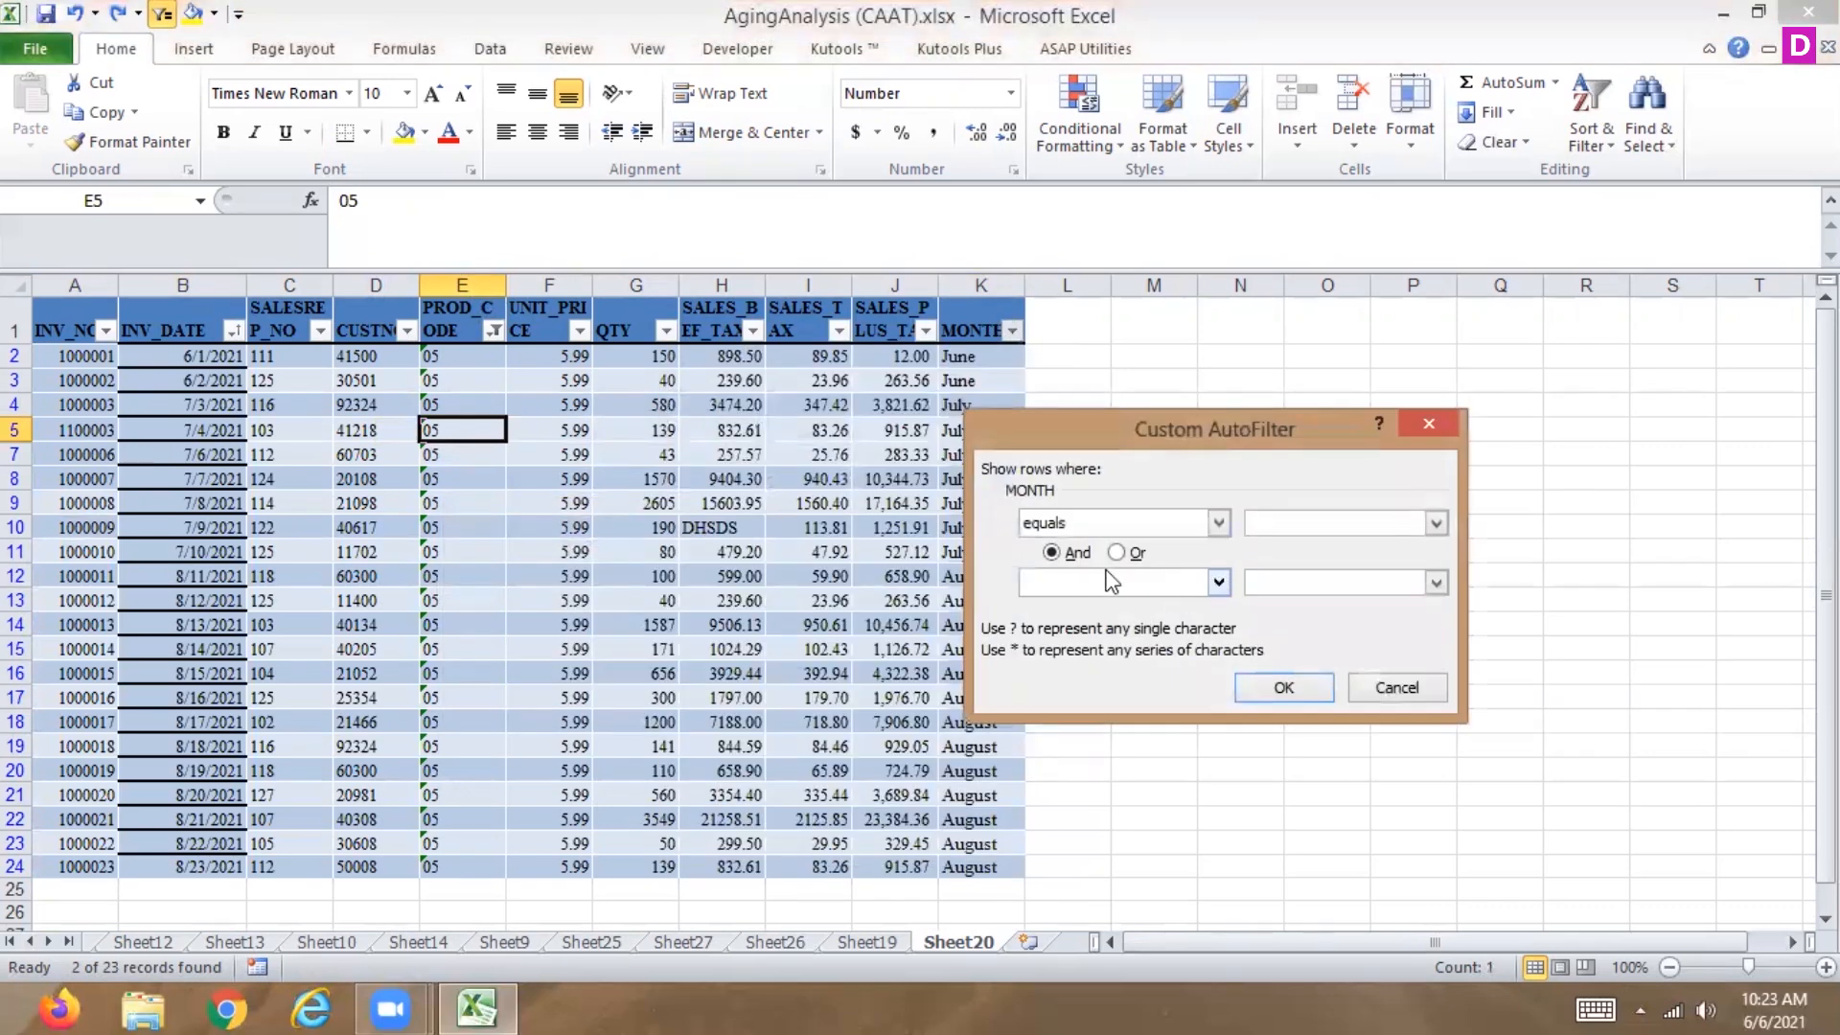
click(1115, 554)
text(june)
key(Return)
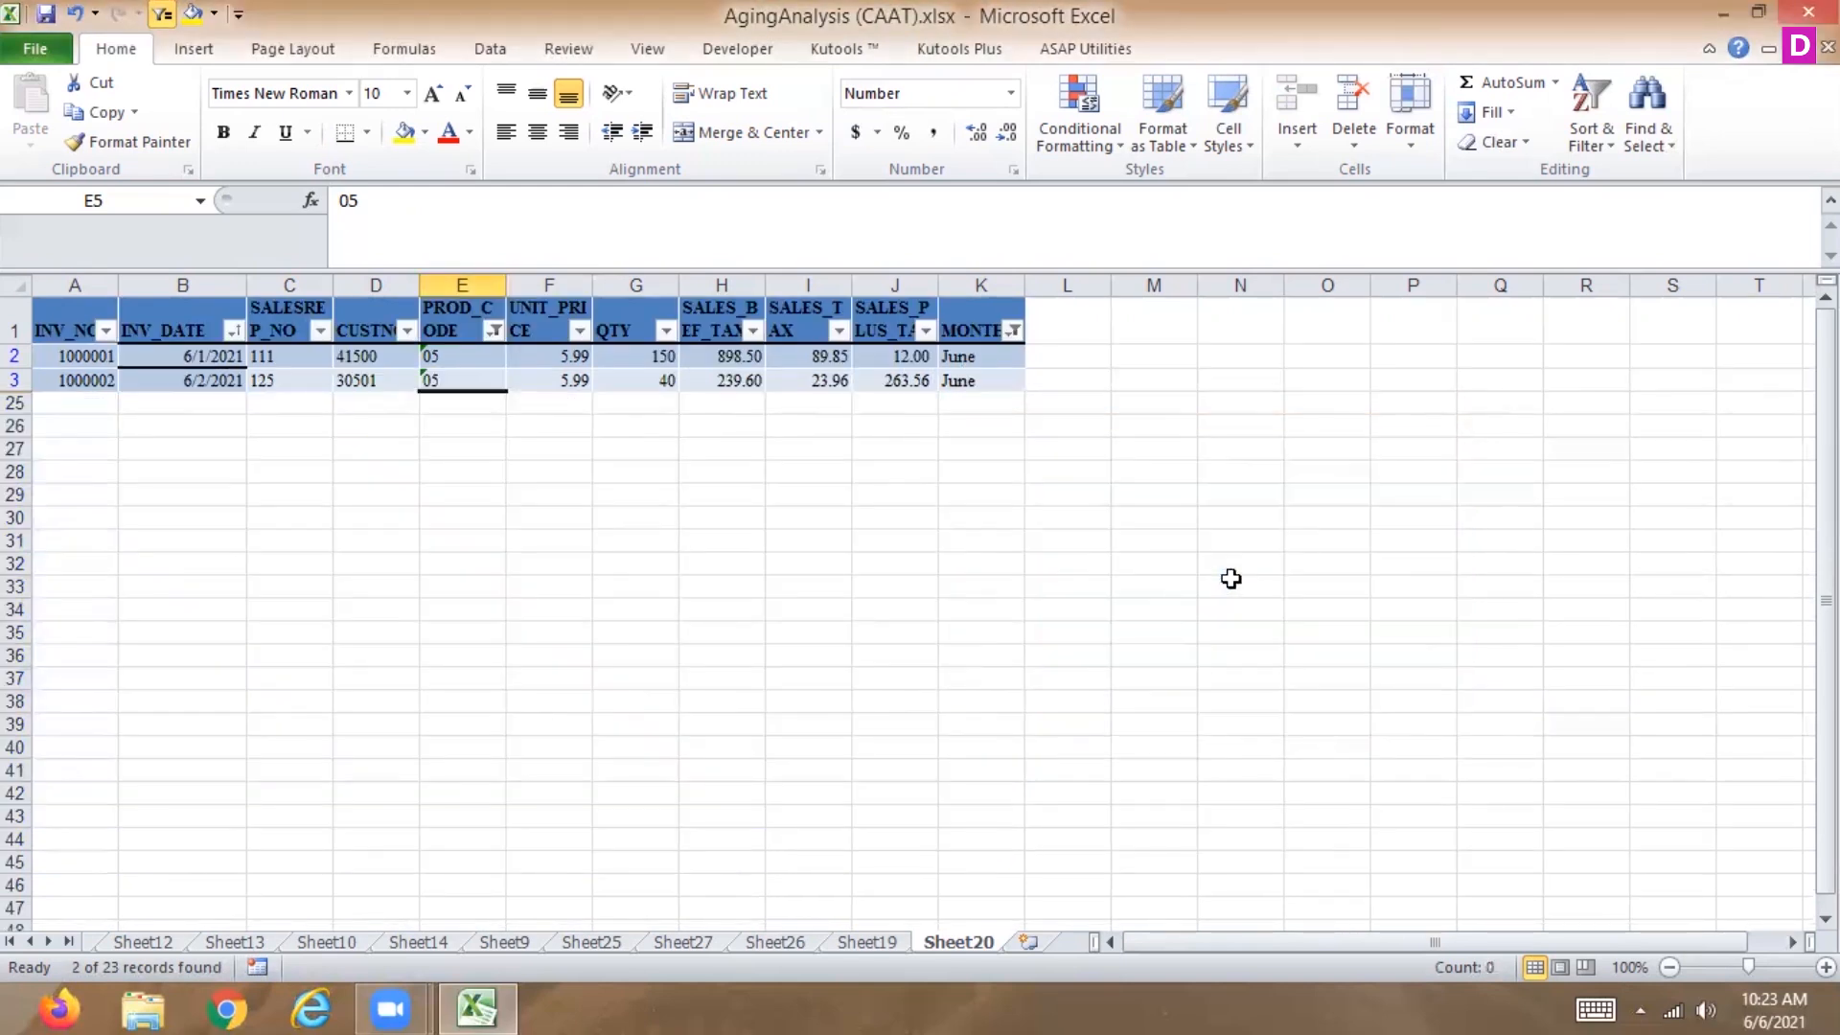
key(ctrl+z)
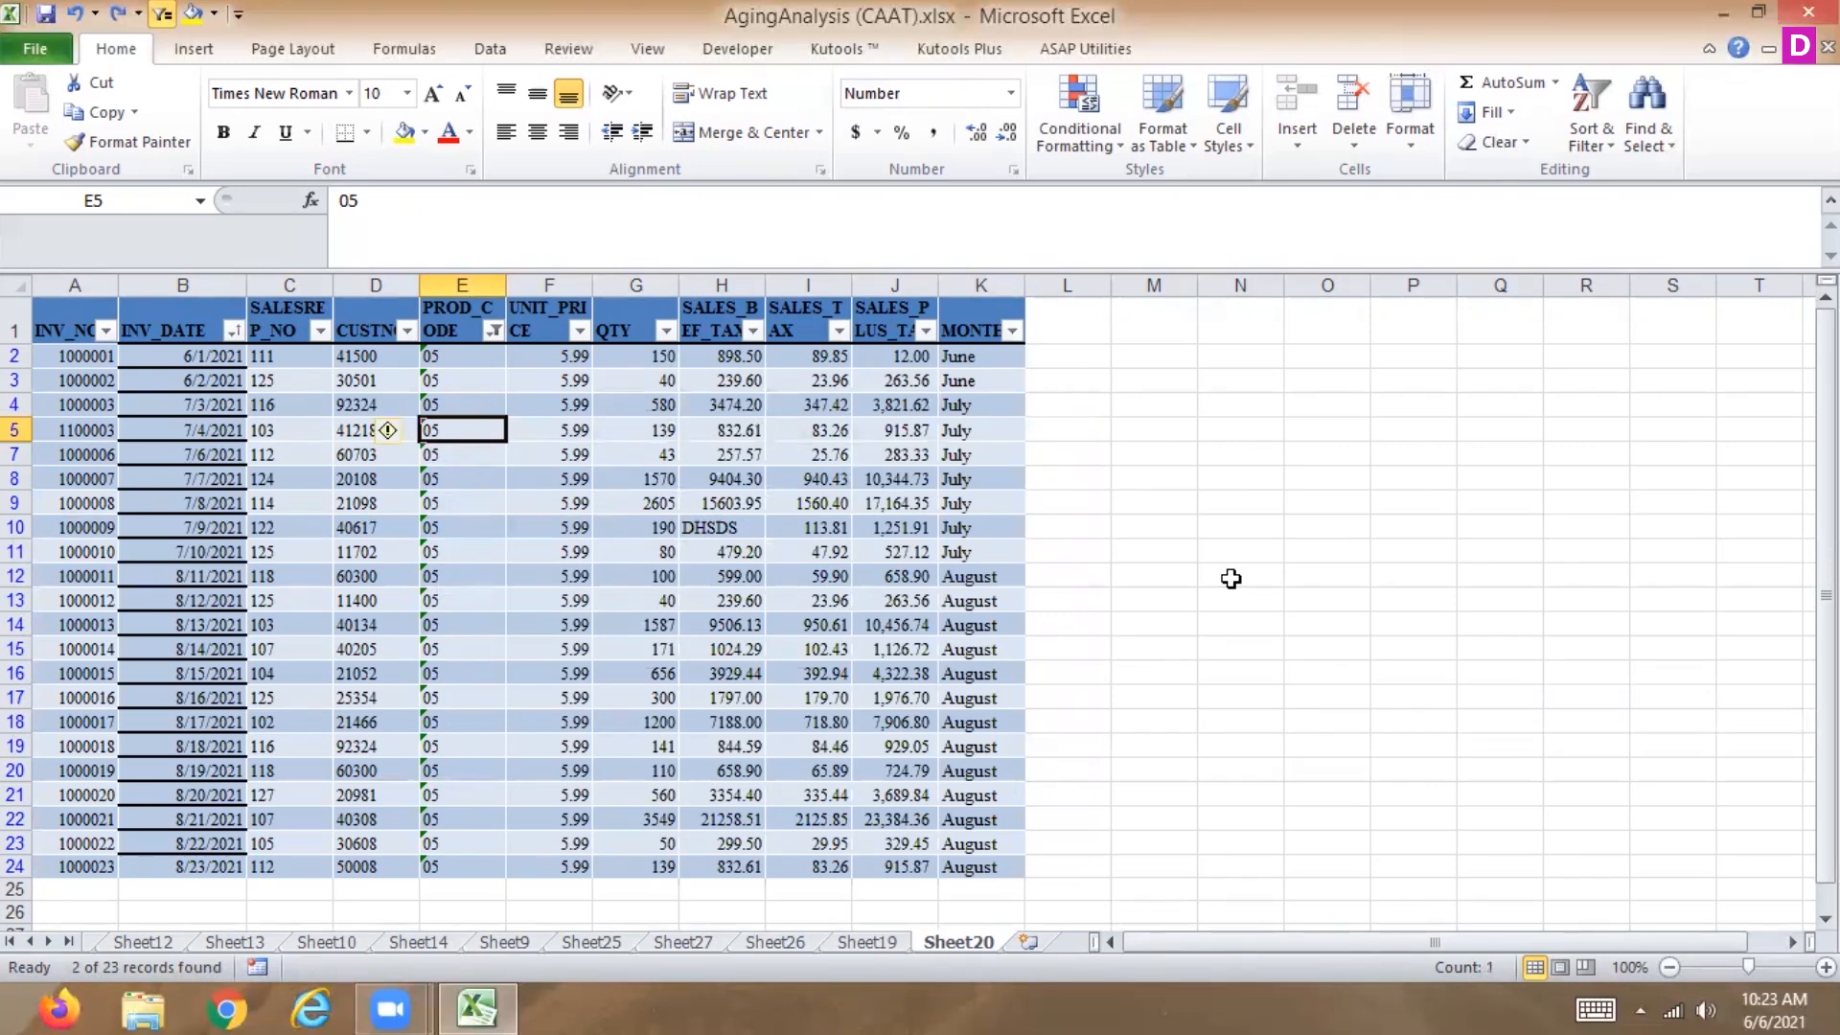
Highlight MONTH cells K2:K24 equal to july with Light Red Fill with Dark Red Text.
drag(977, 356, 972, 862)
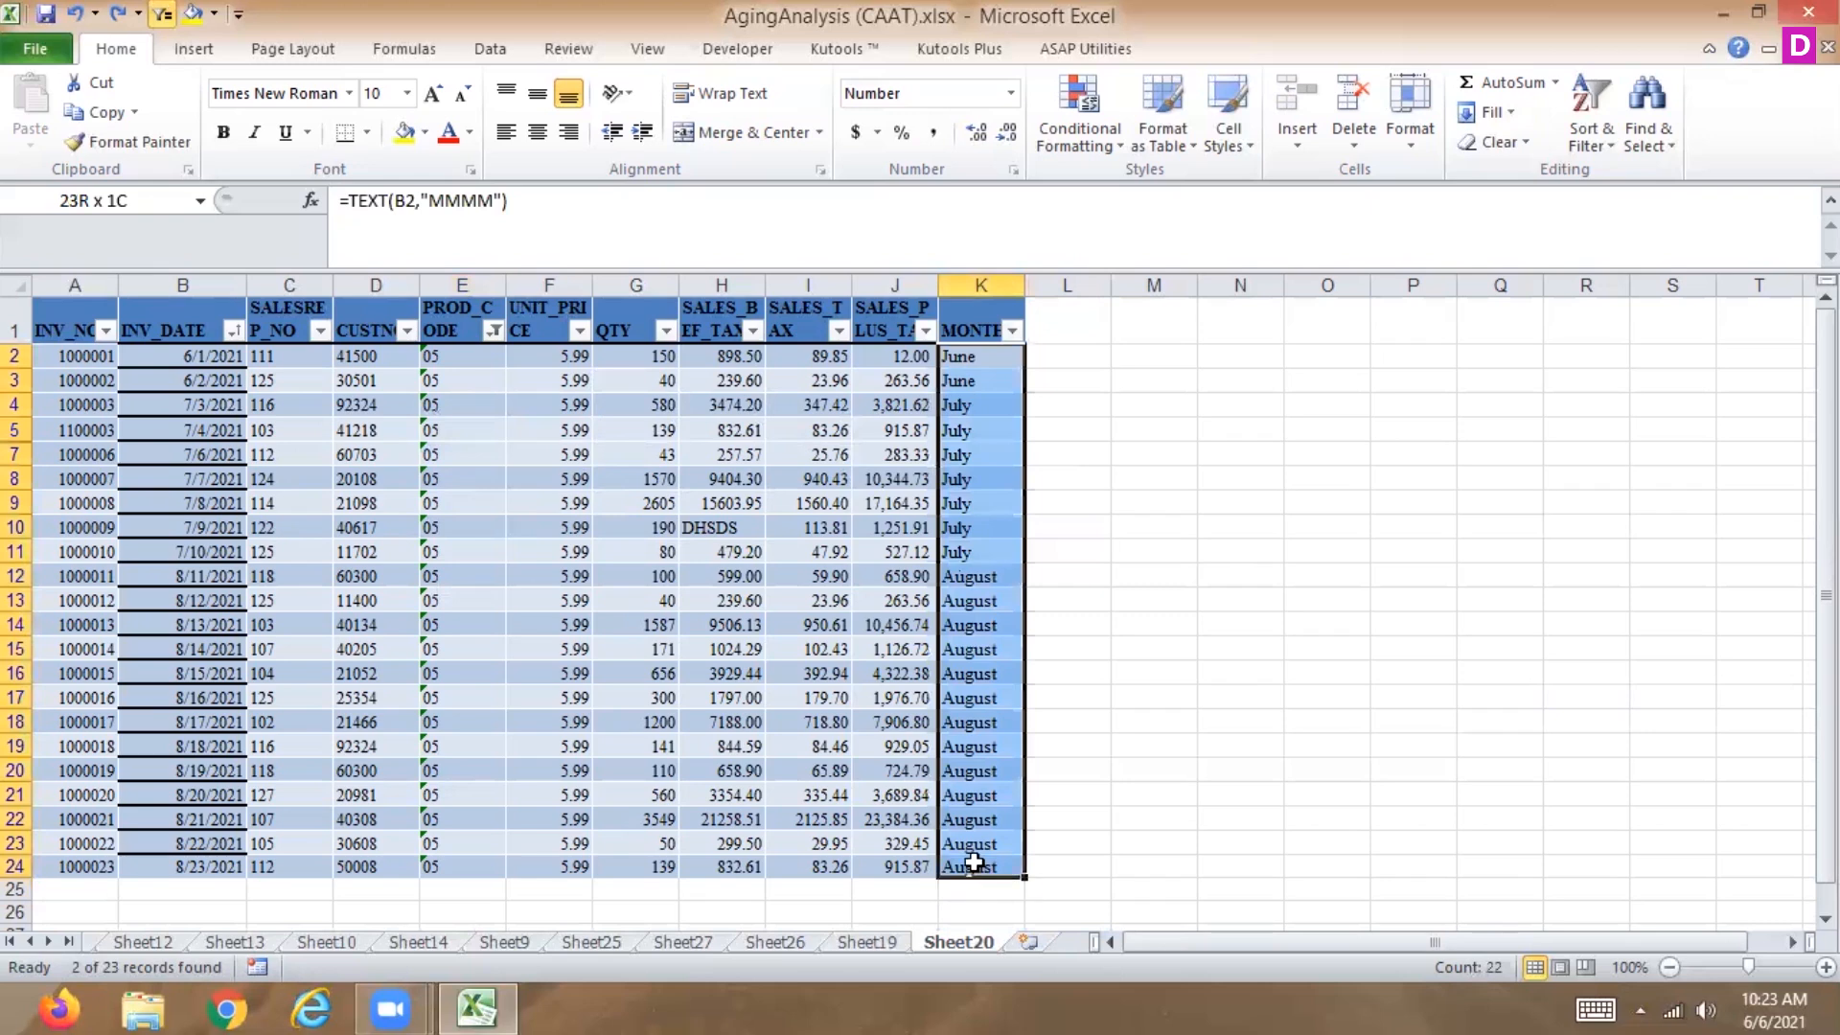
click(1091, 136)
mouse_move(1046, 176)
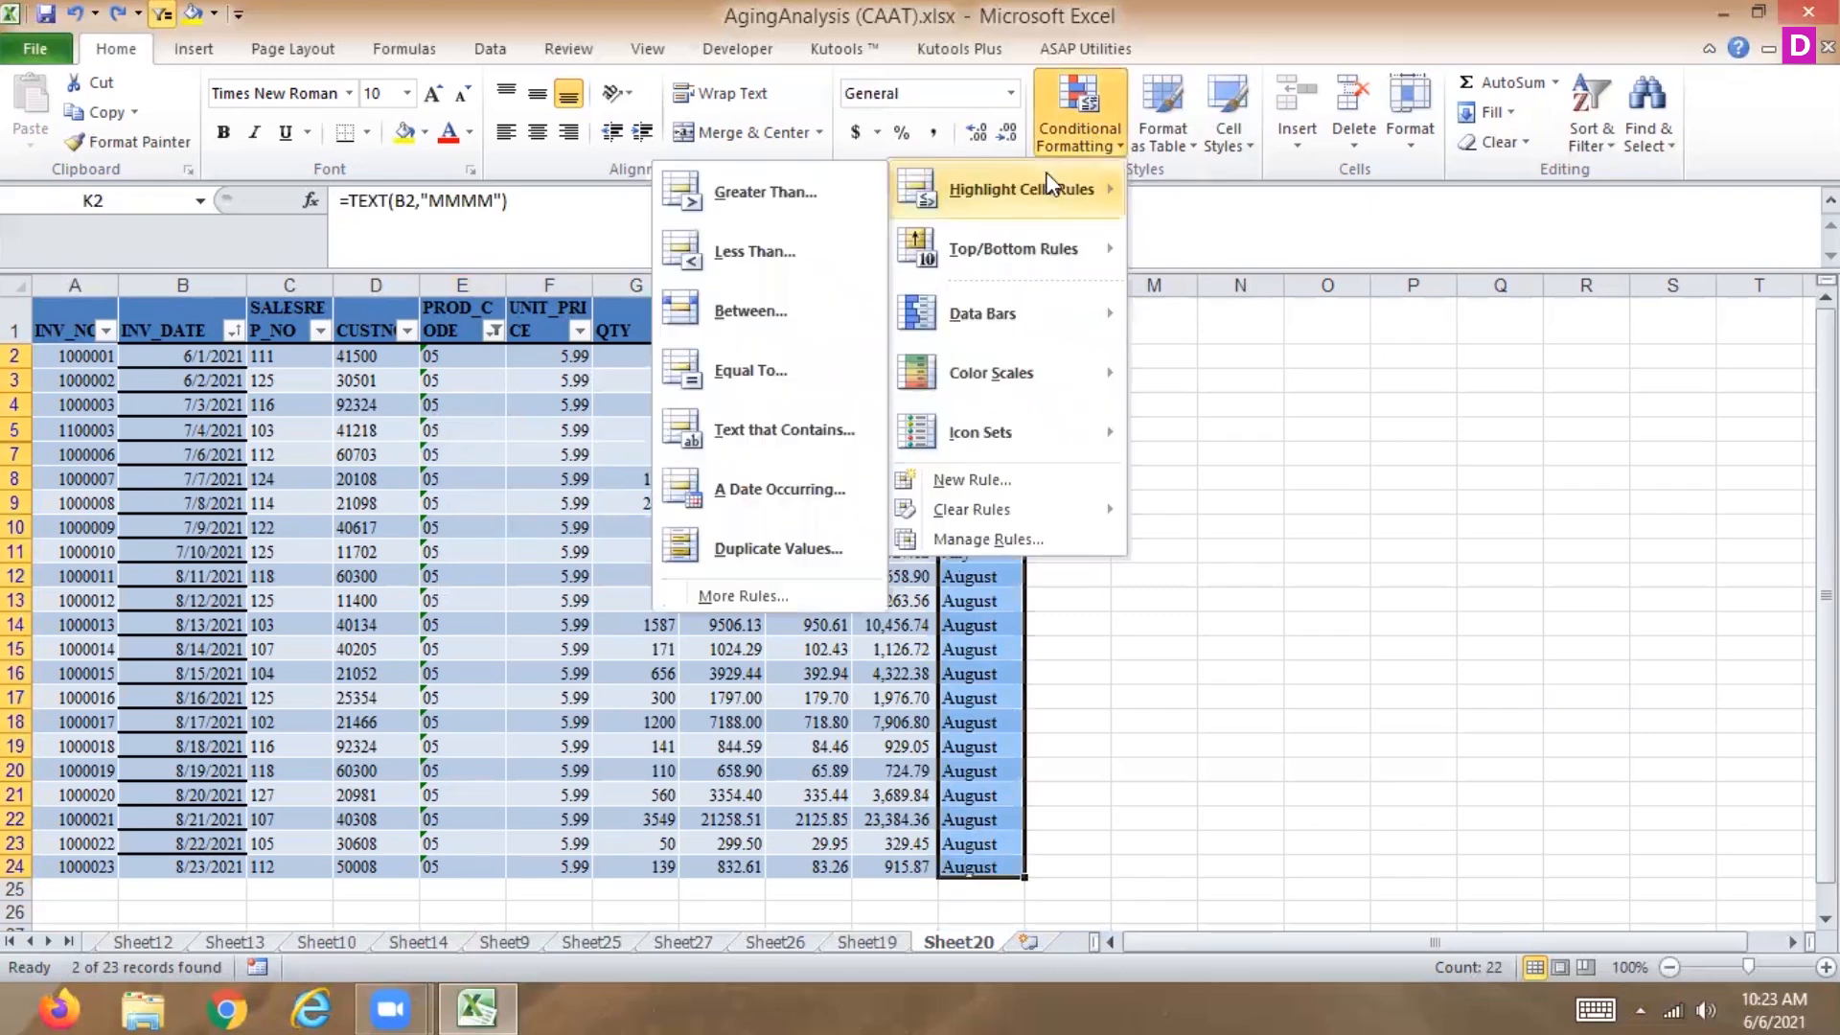
click(757, 370)
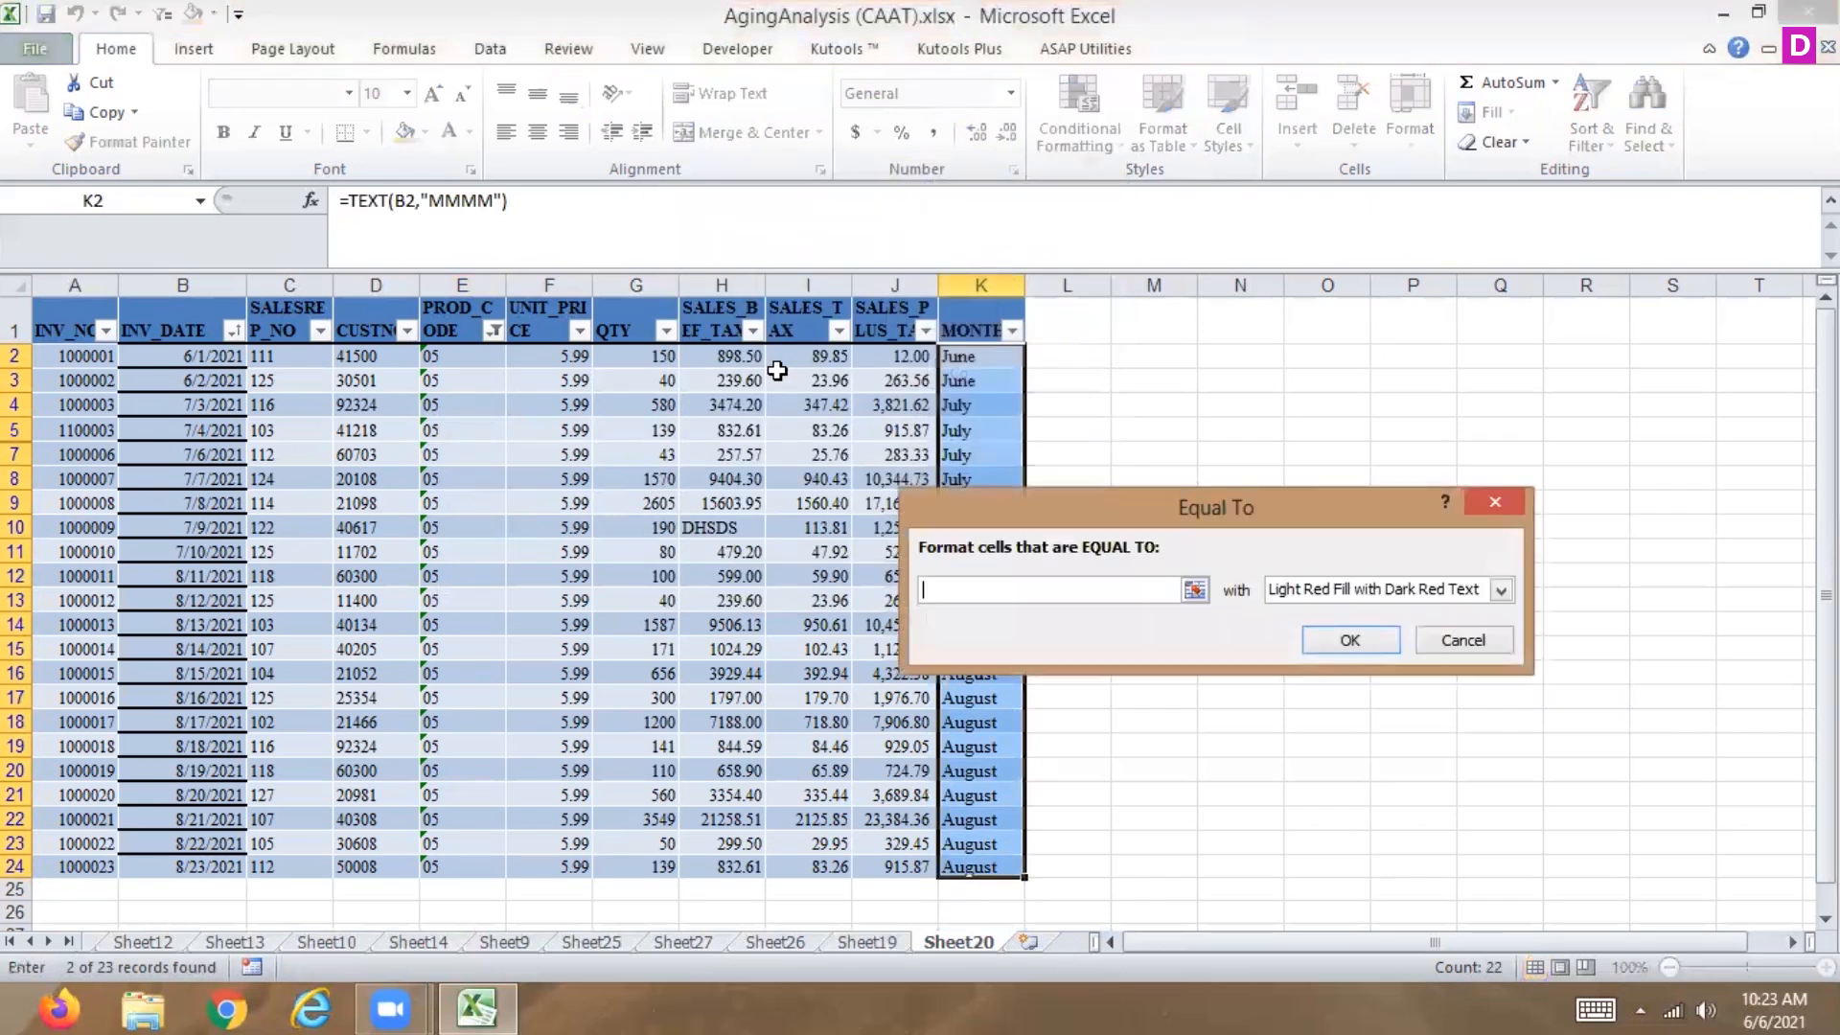
text(june)
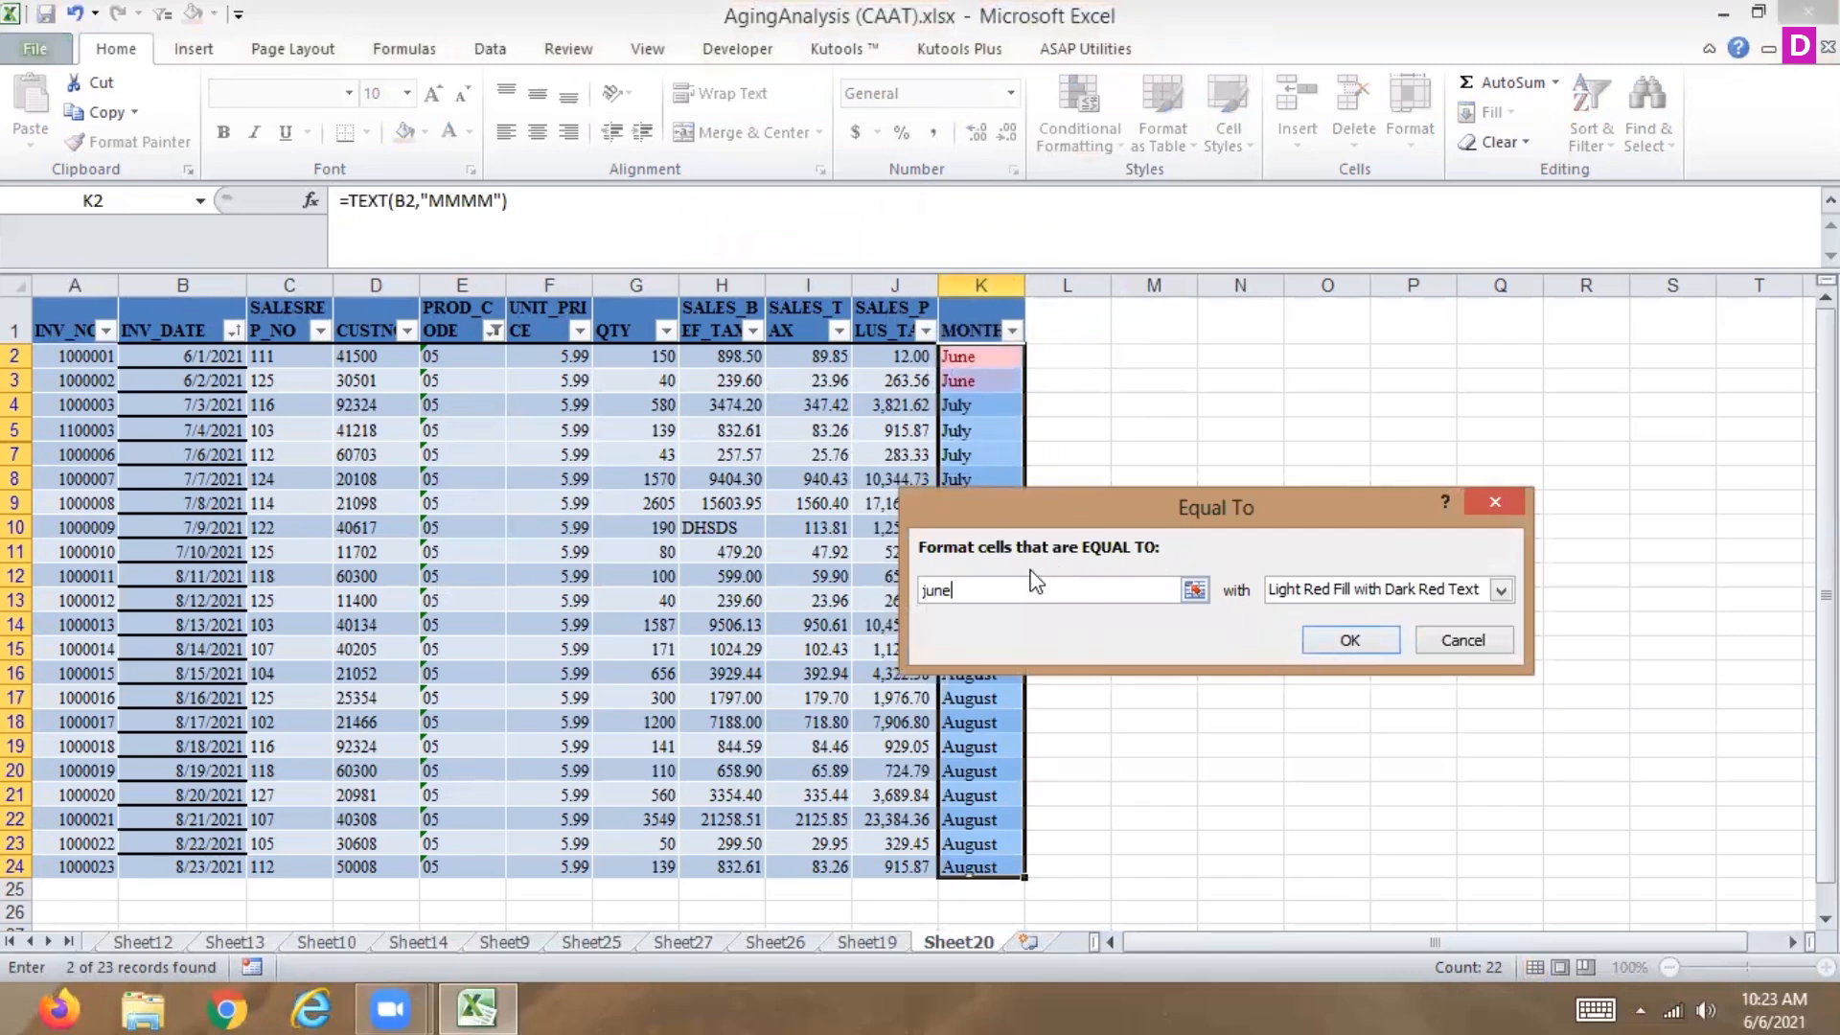
drag(970, 588, 822, 565)
text(july)
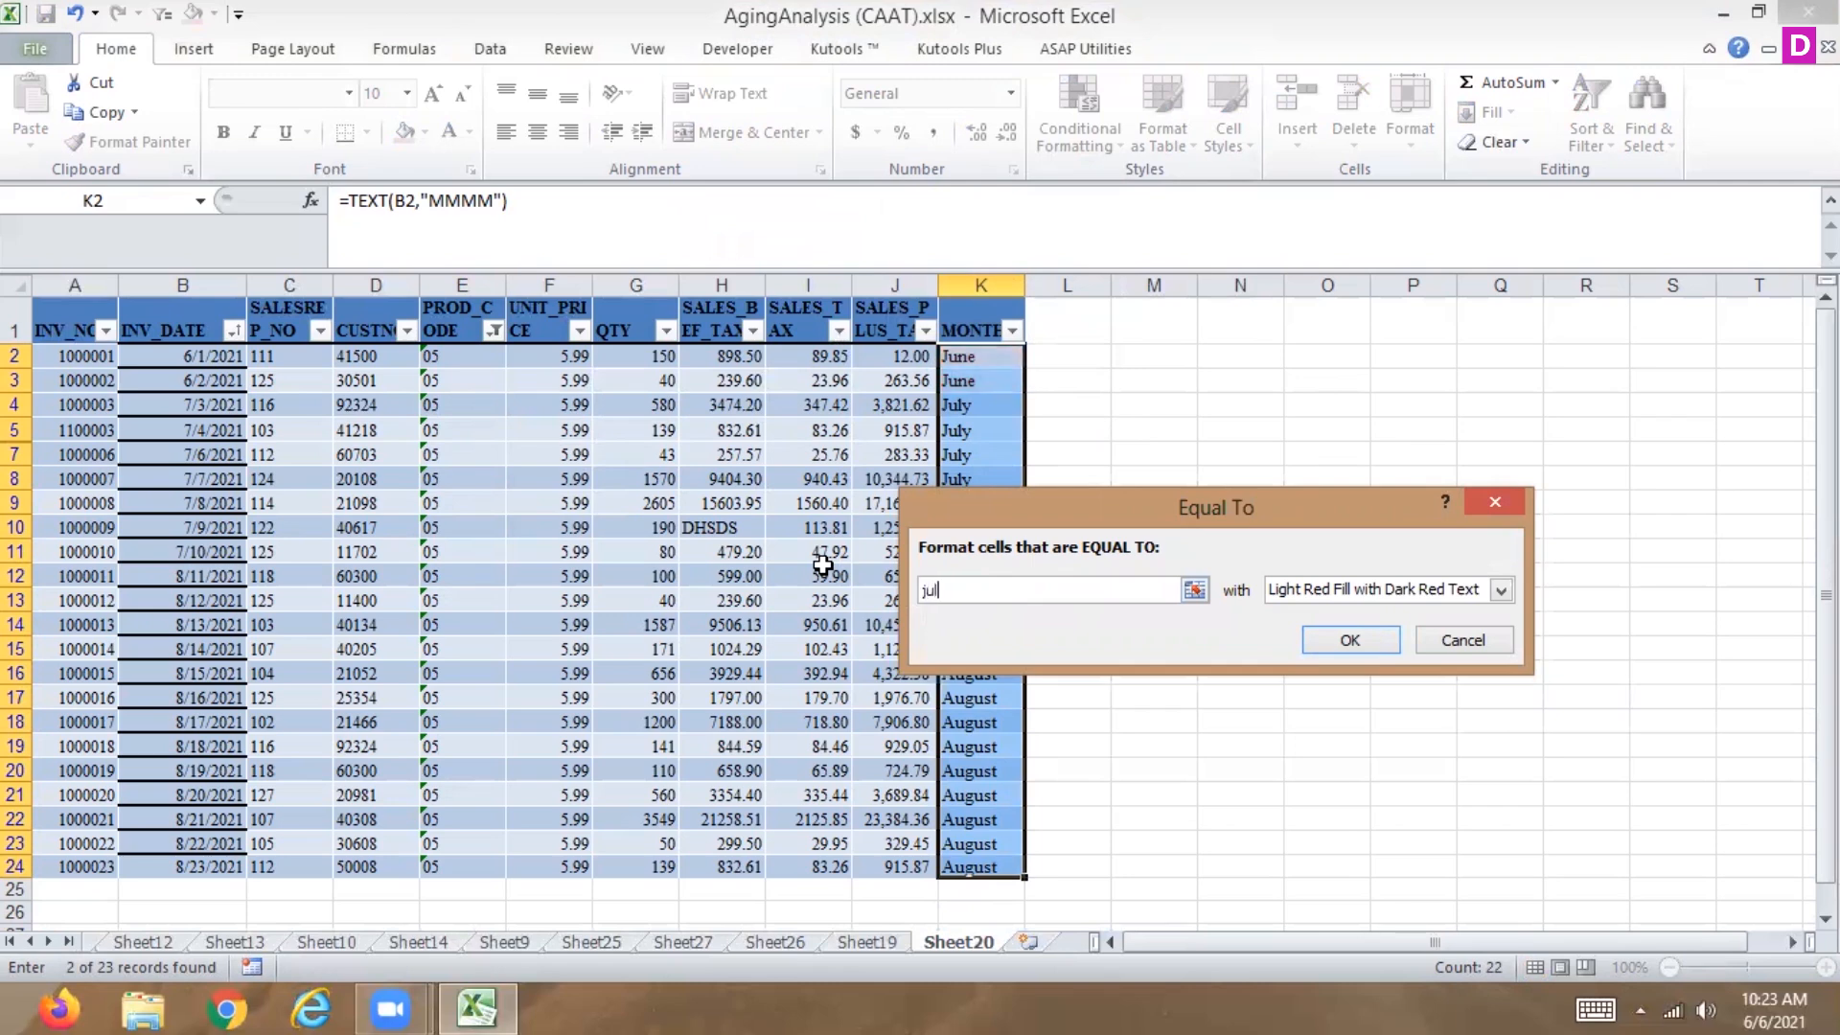
click(1320, 641)
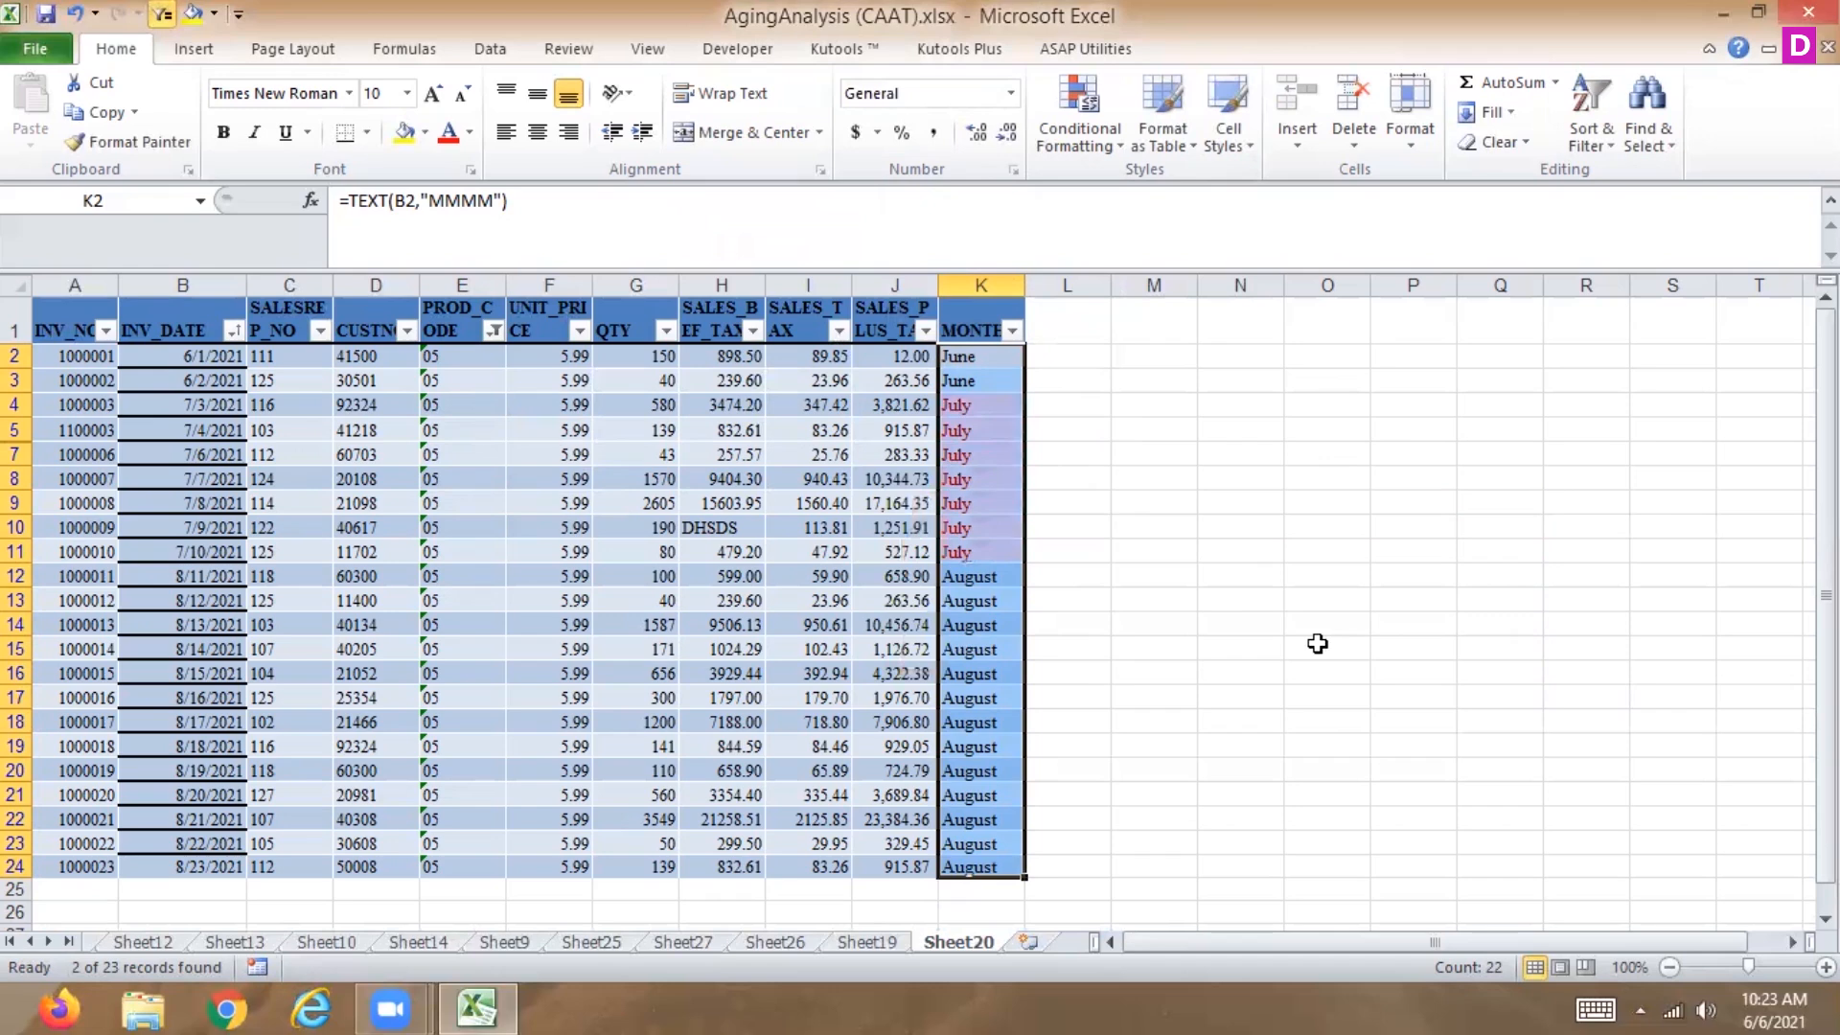
Filter MONTH by the light red cell color.
click(1012, 329)
mouse_move(804, 484)
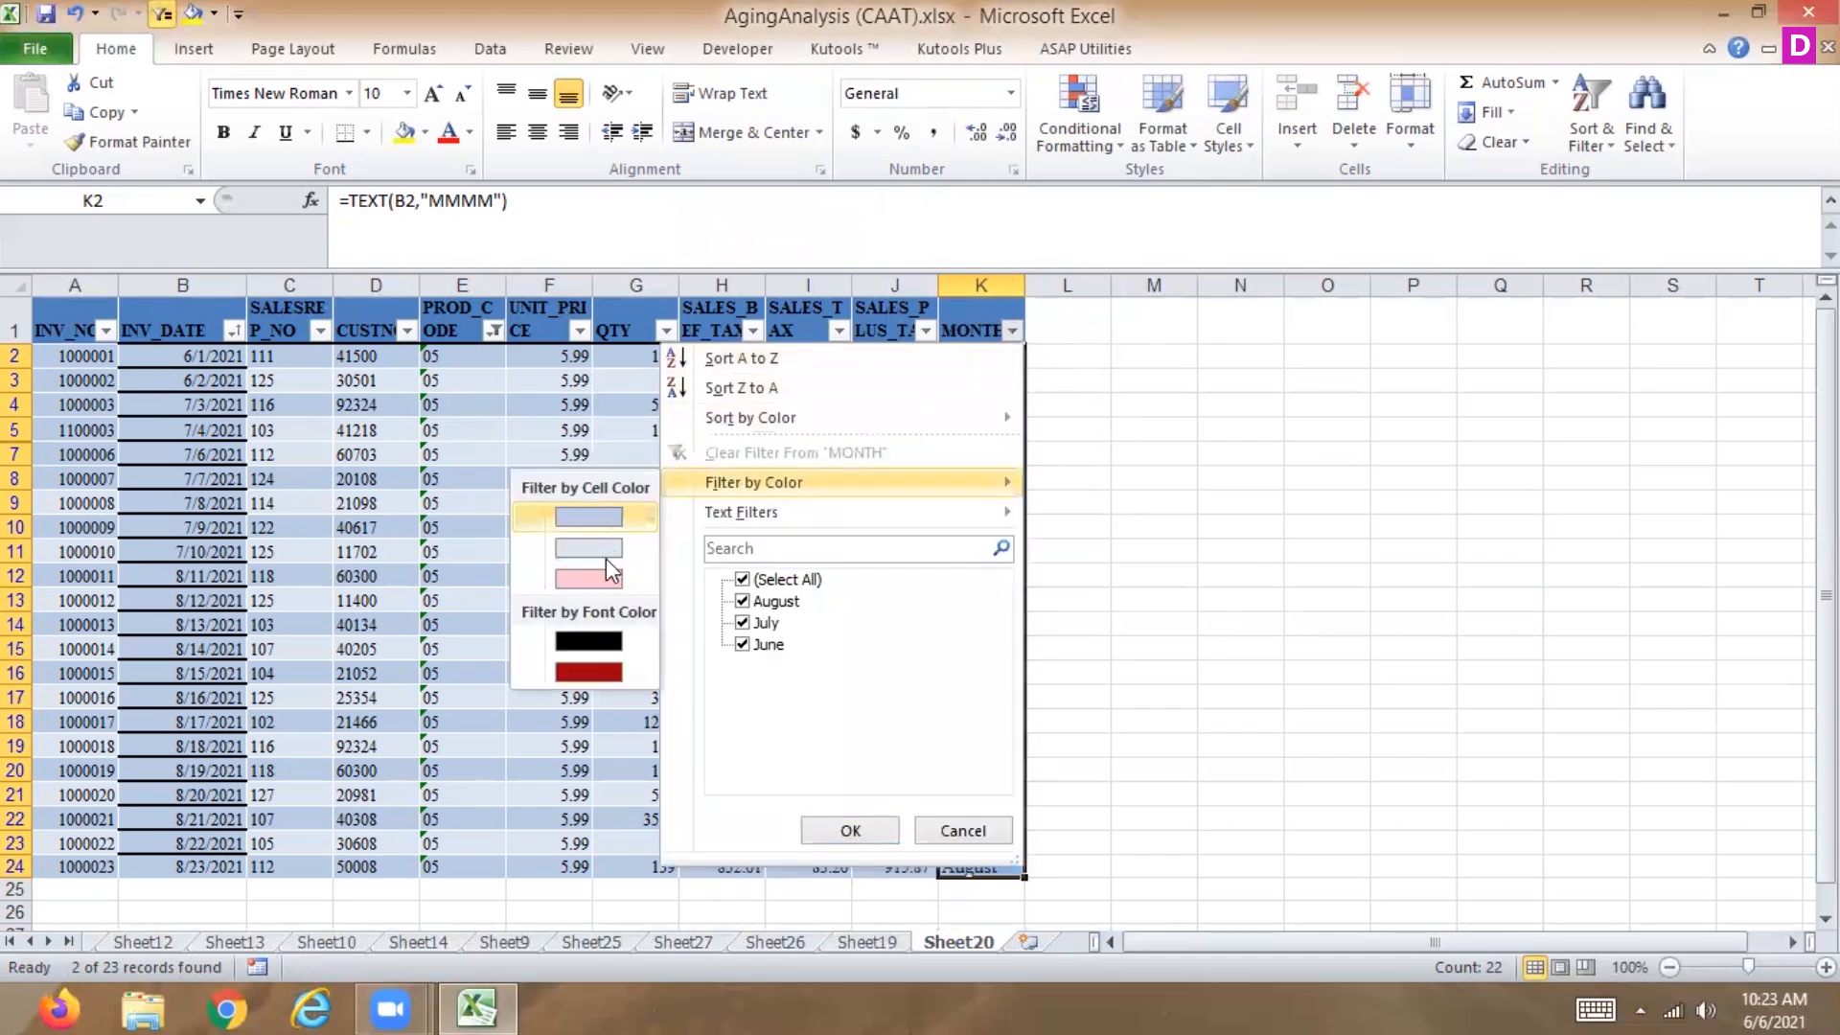
click(589, 580)
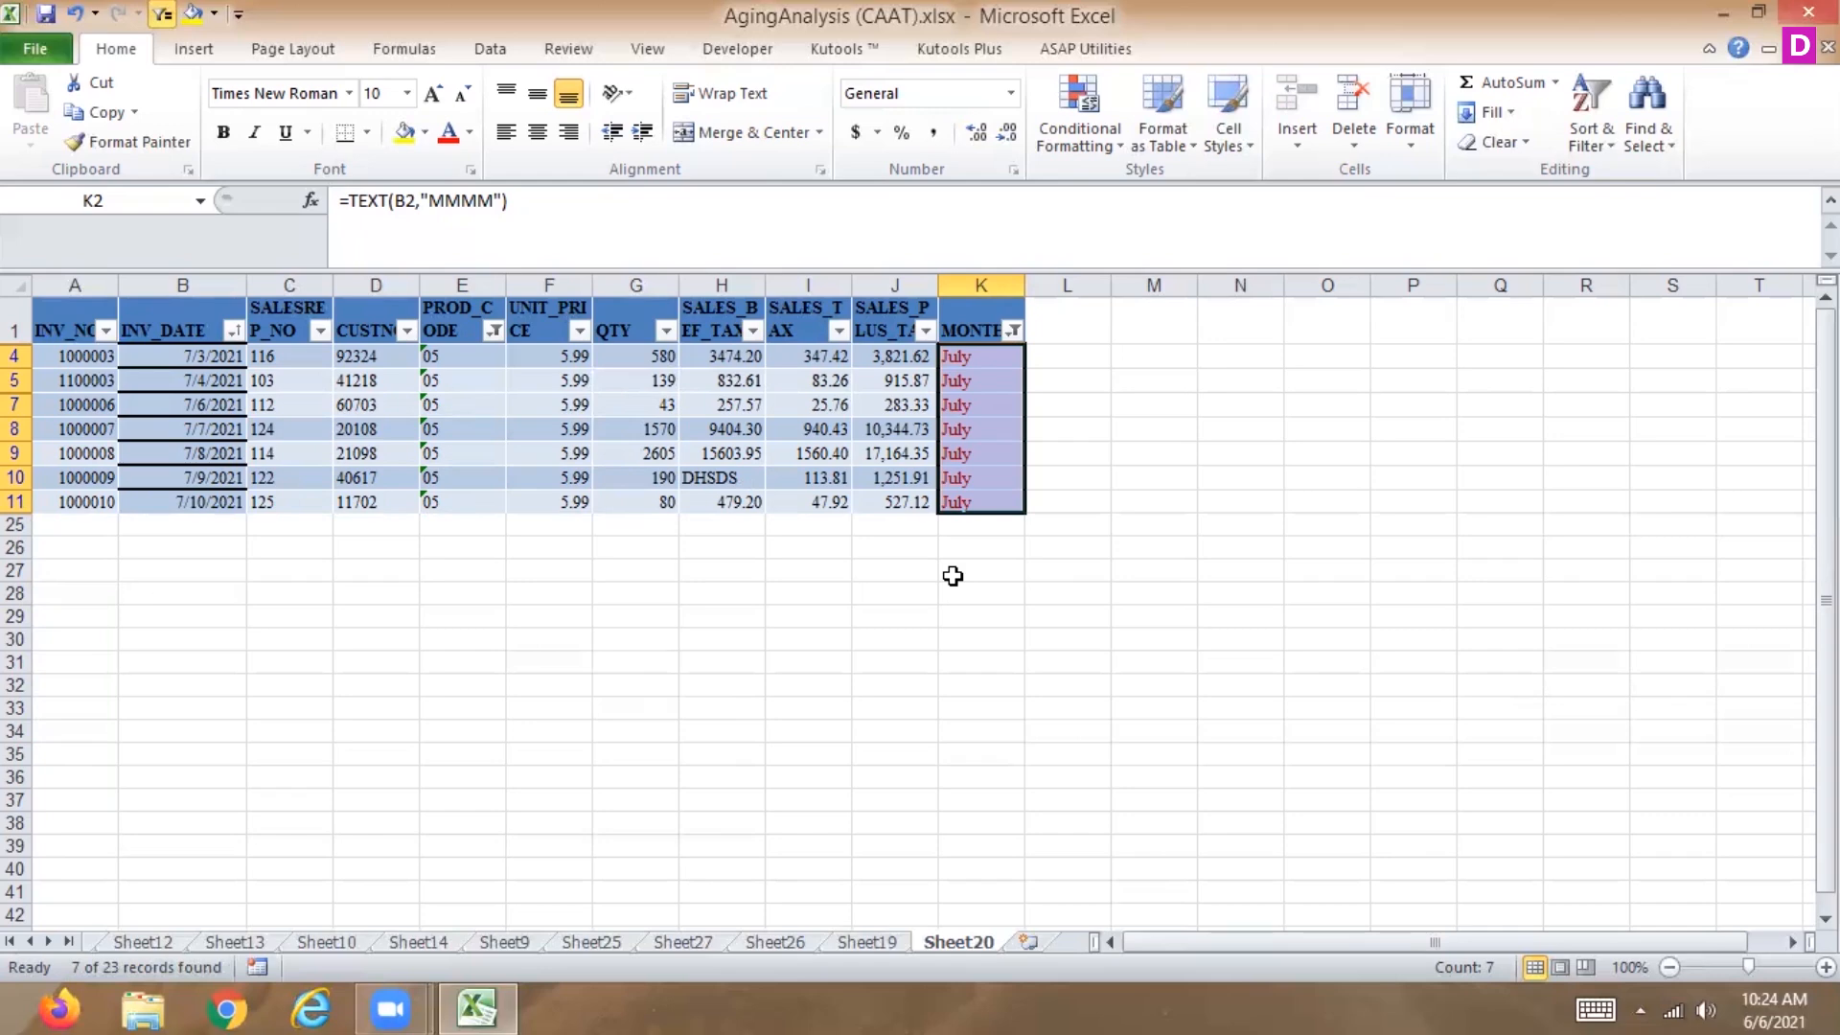
Filter SALES_PLUS_TAX with a custom number filter between 3000 and 10000.
click(925, 329)
mouse_move(738, 513)
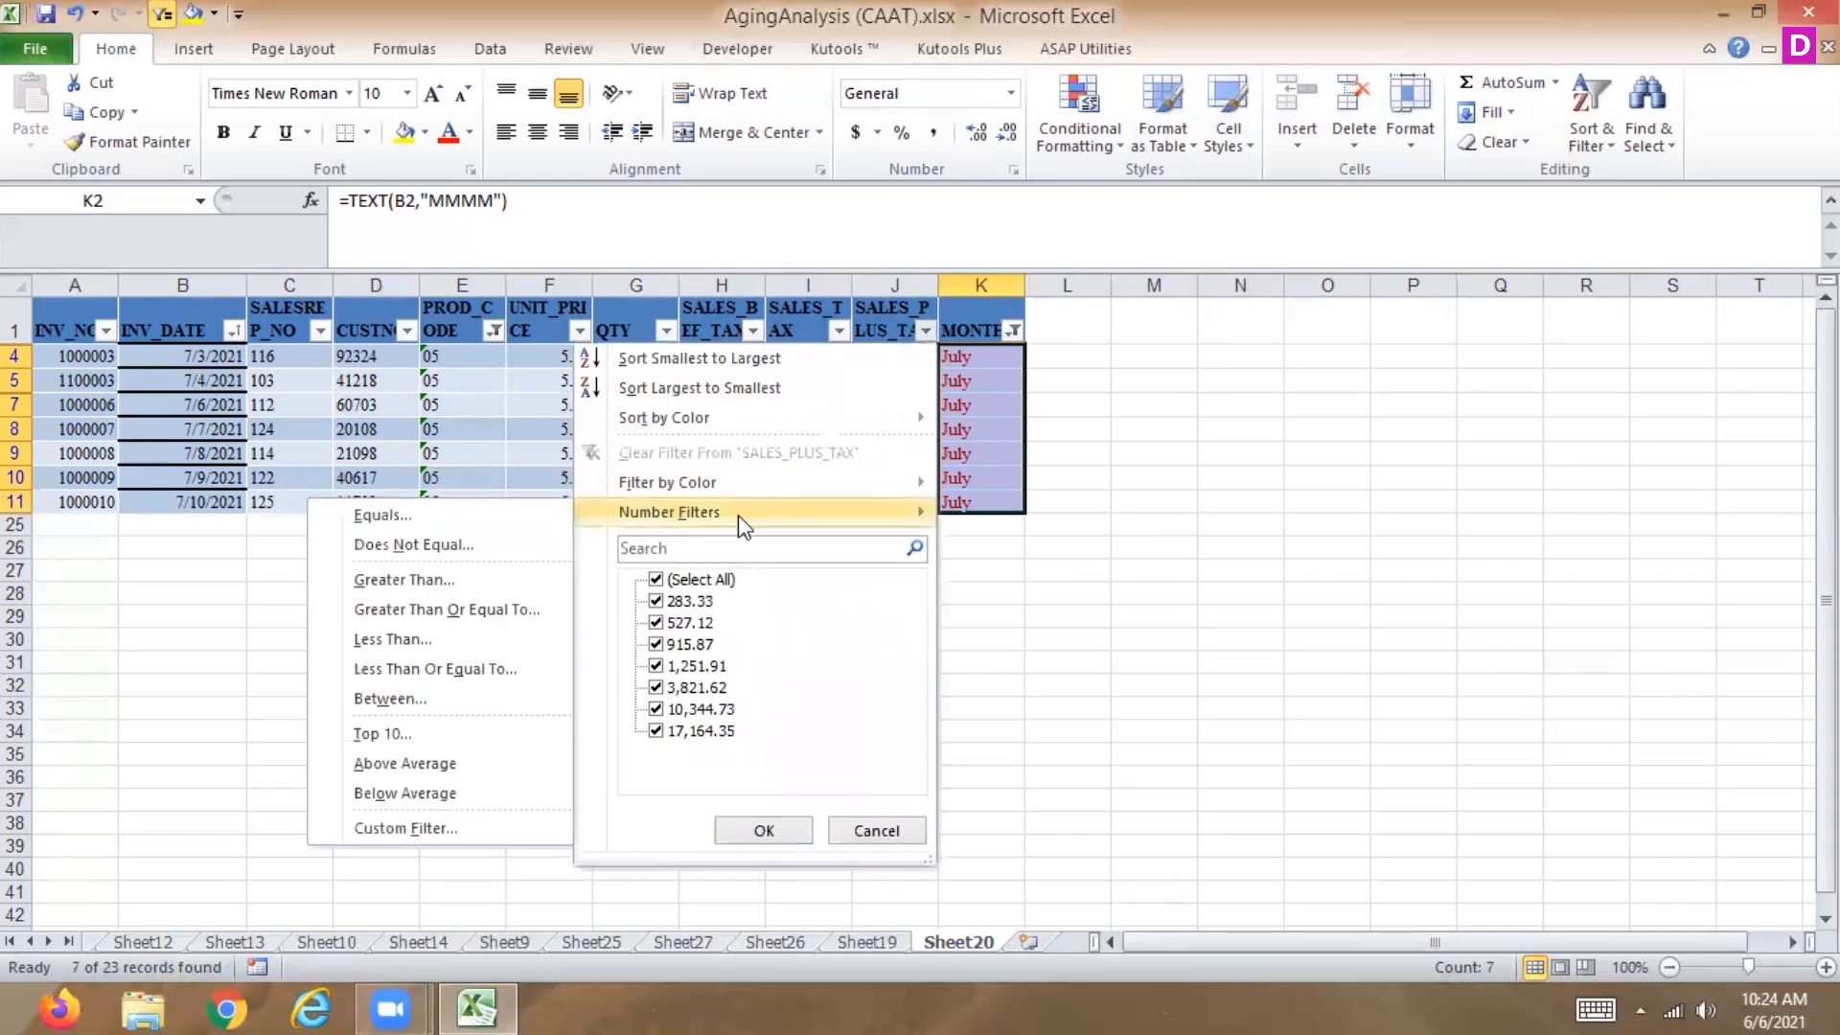
click(439, 701)
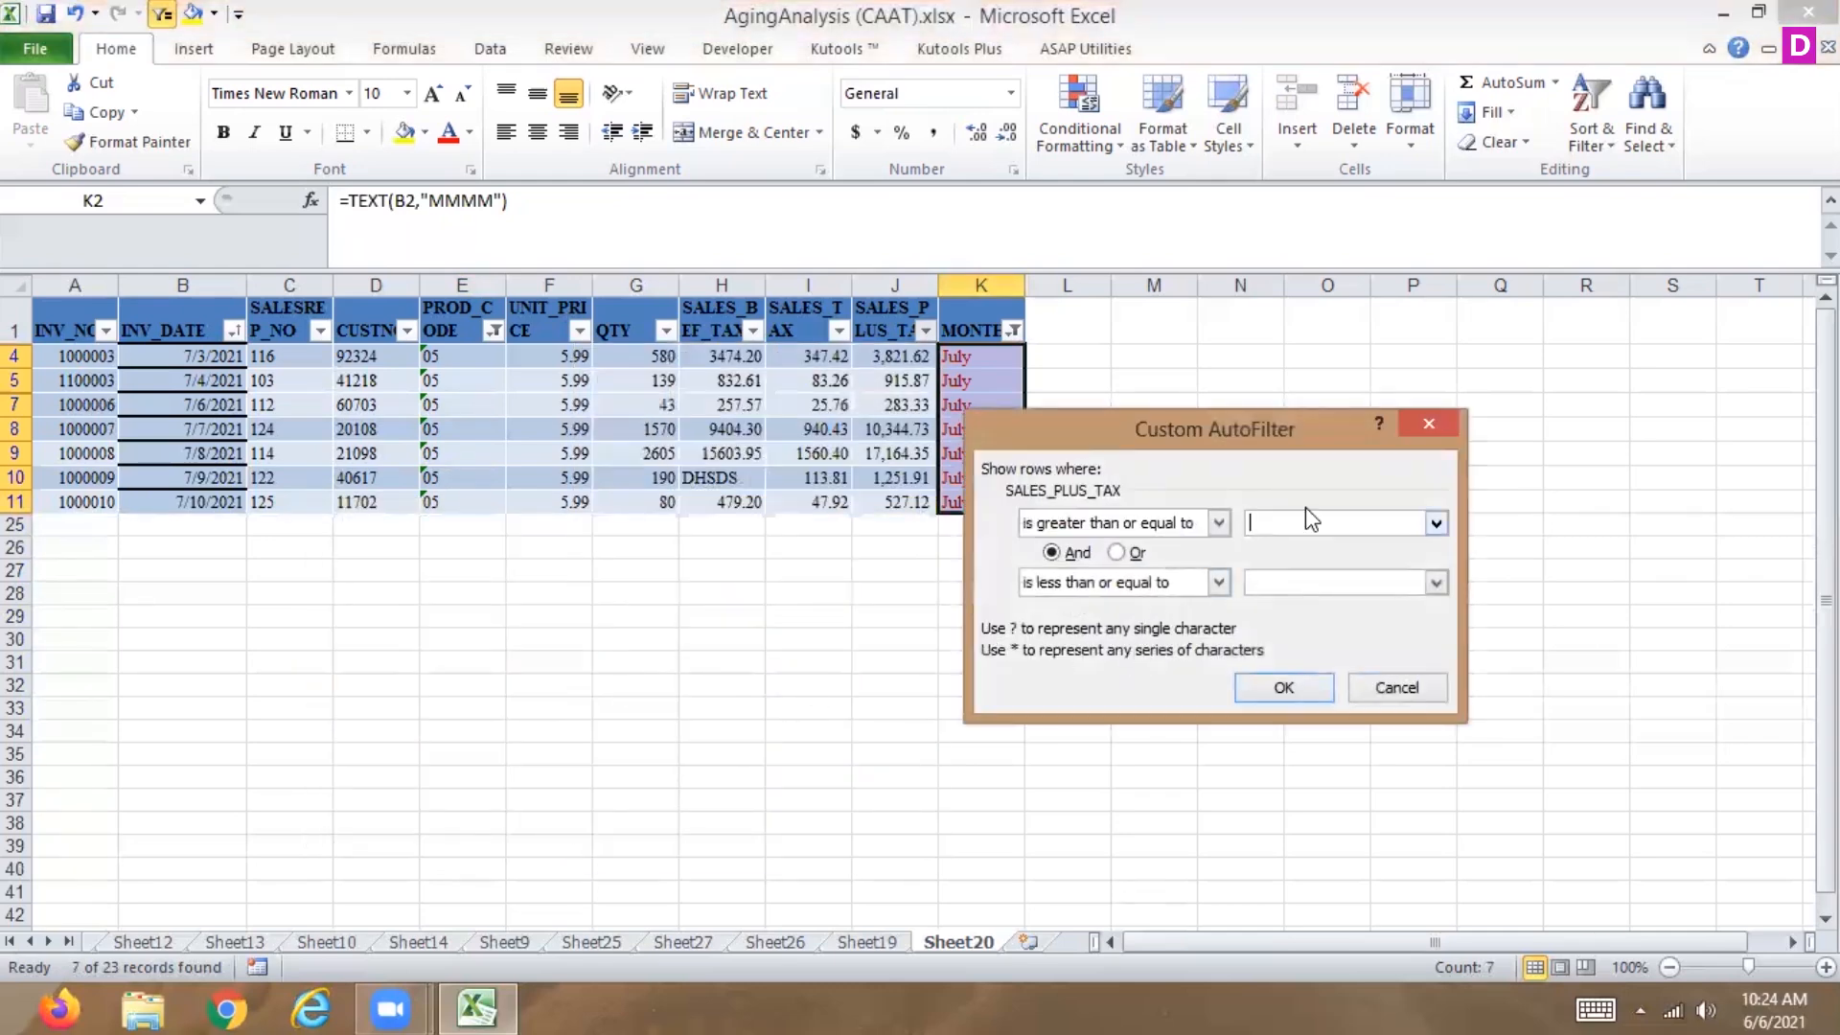
text(3000)
click(1321, 581)
text(10000)
click(1276, 690)
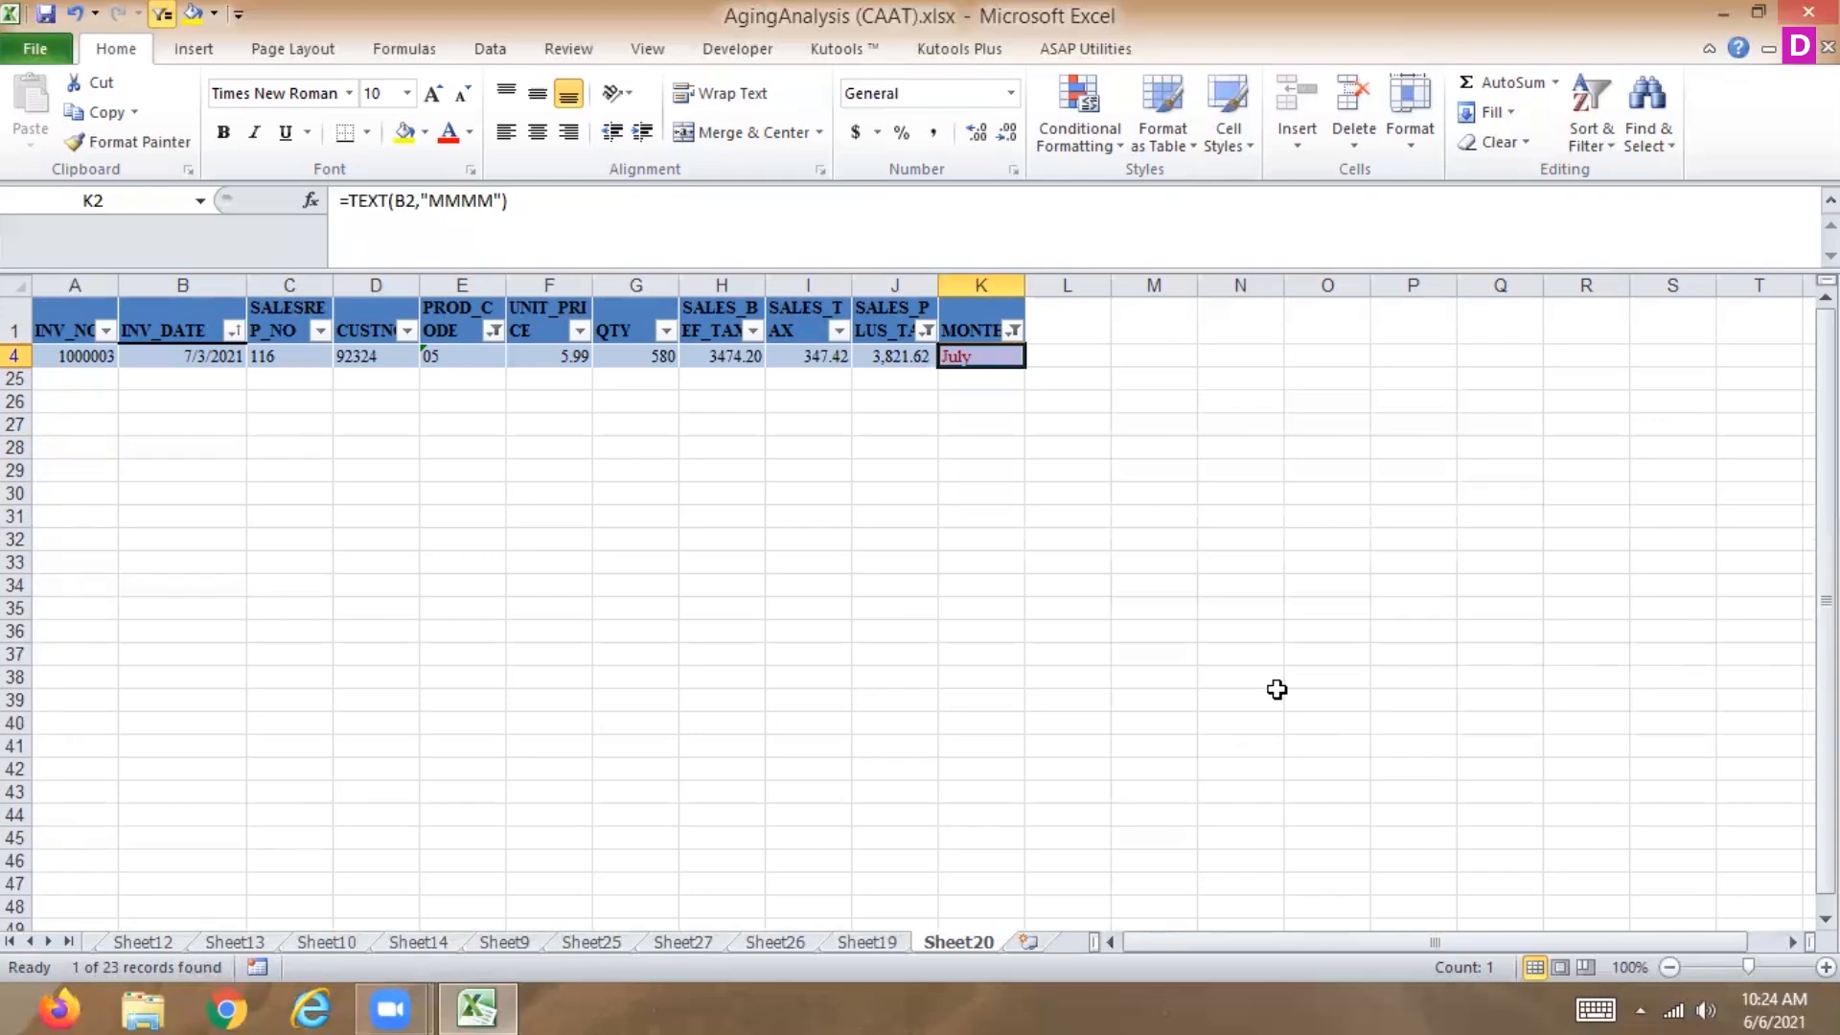
Clear the filters from SALES_PLUS_TAX, MONTH and PROD_CODE.
click(925, 330)
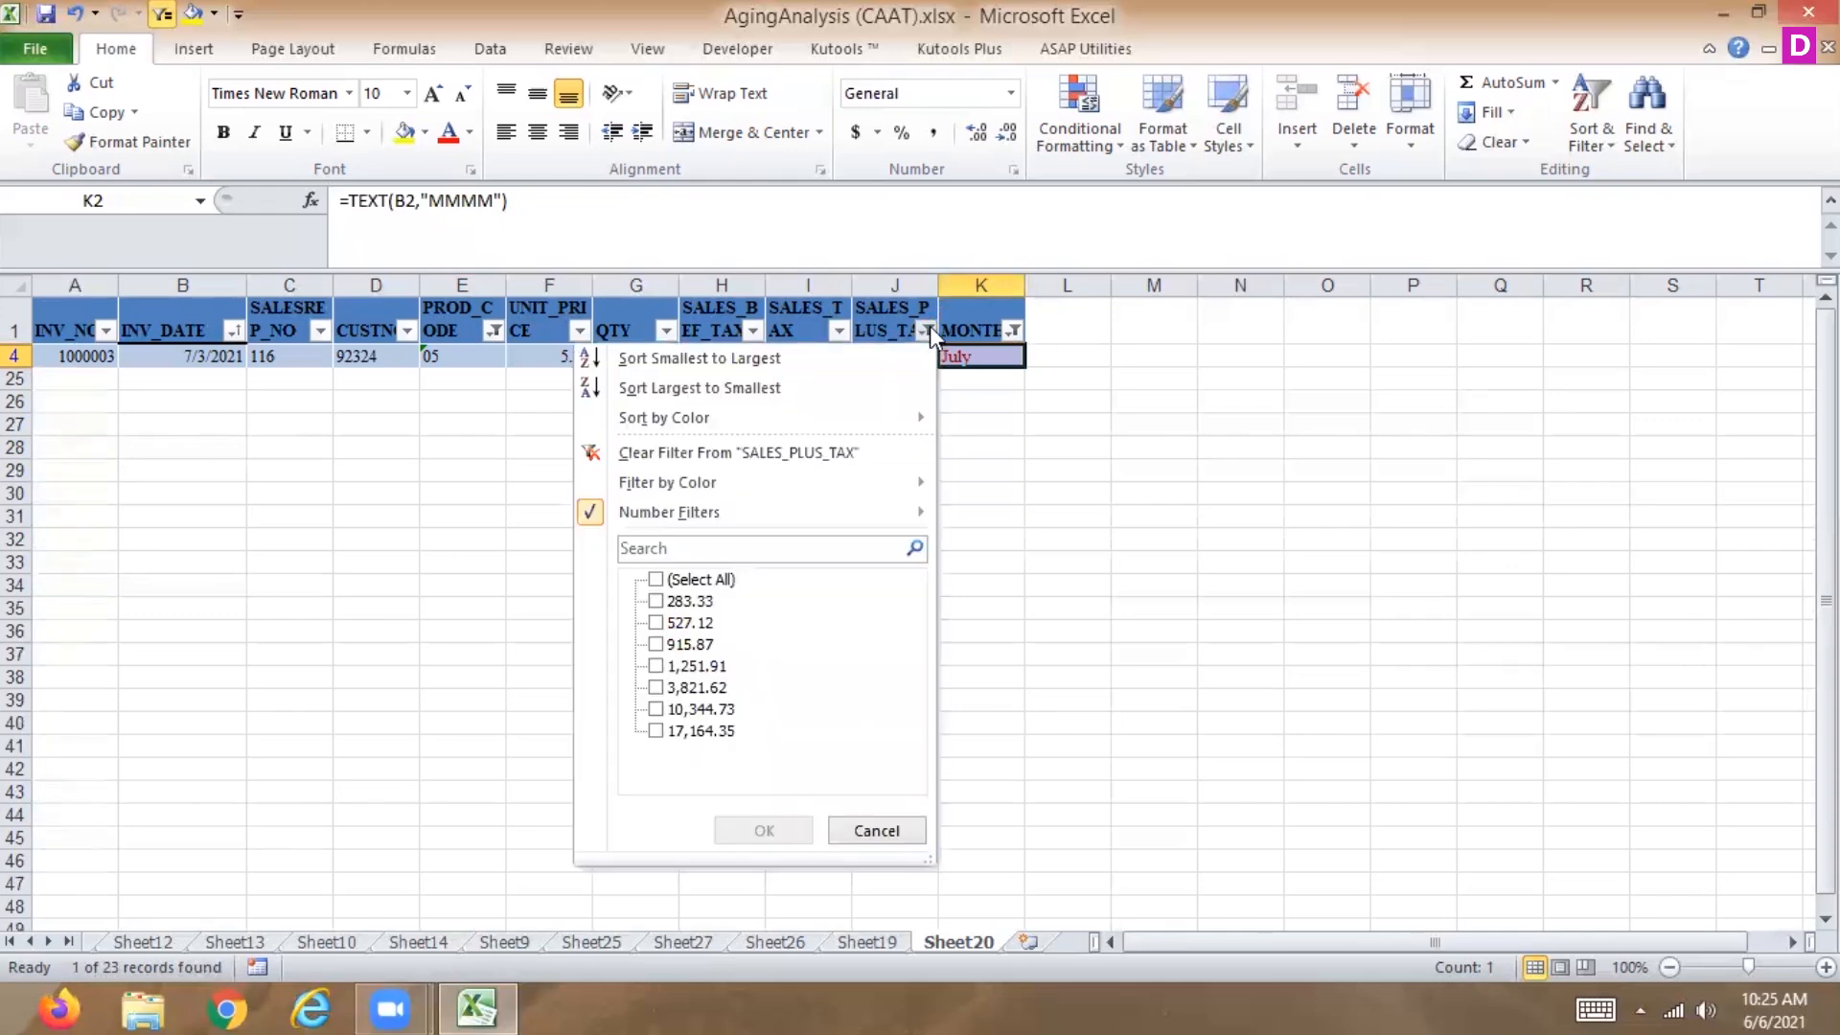
click(734, 454)
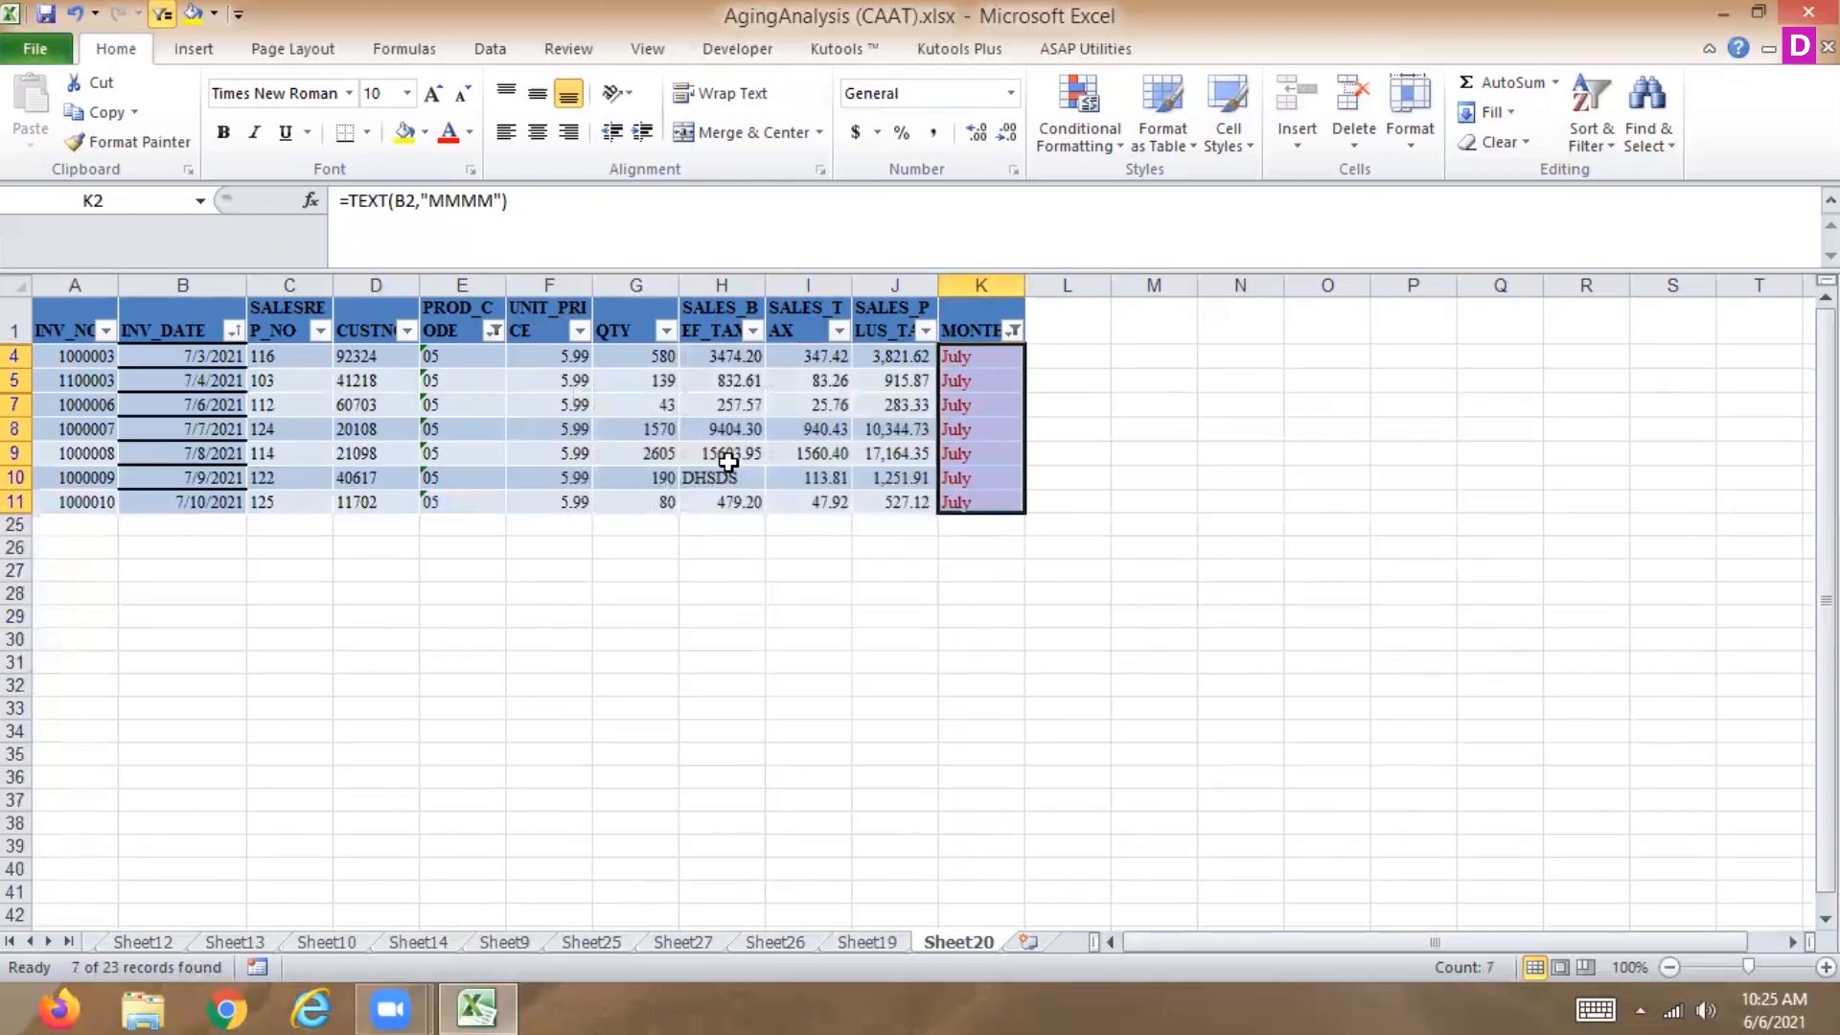
click(1014, 332)
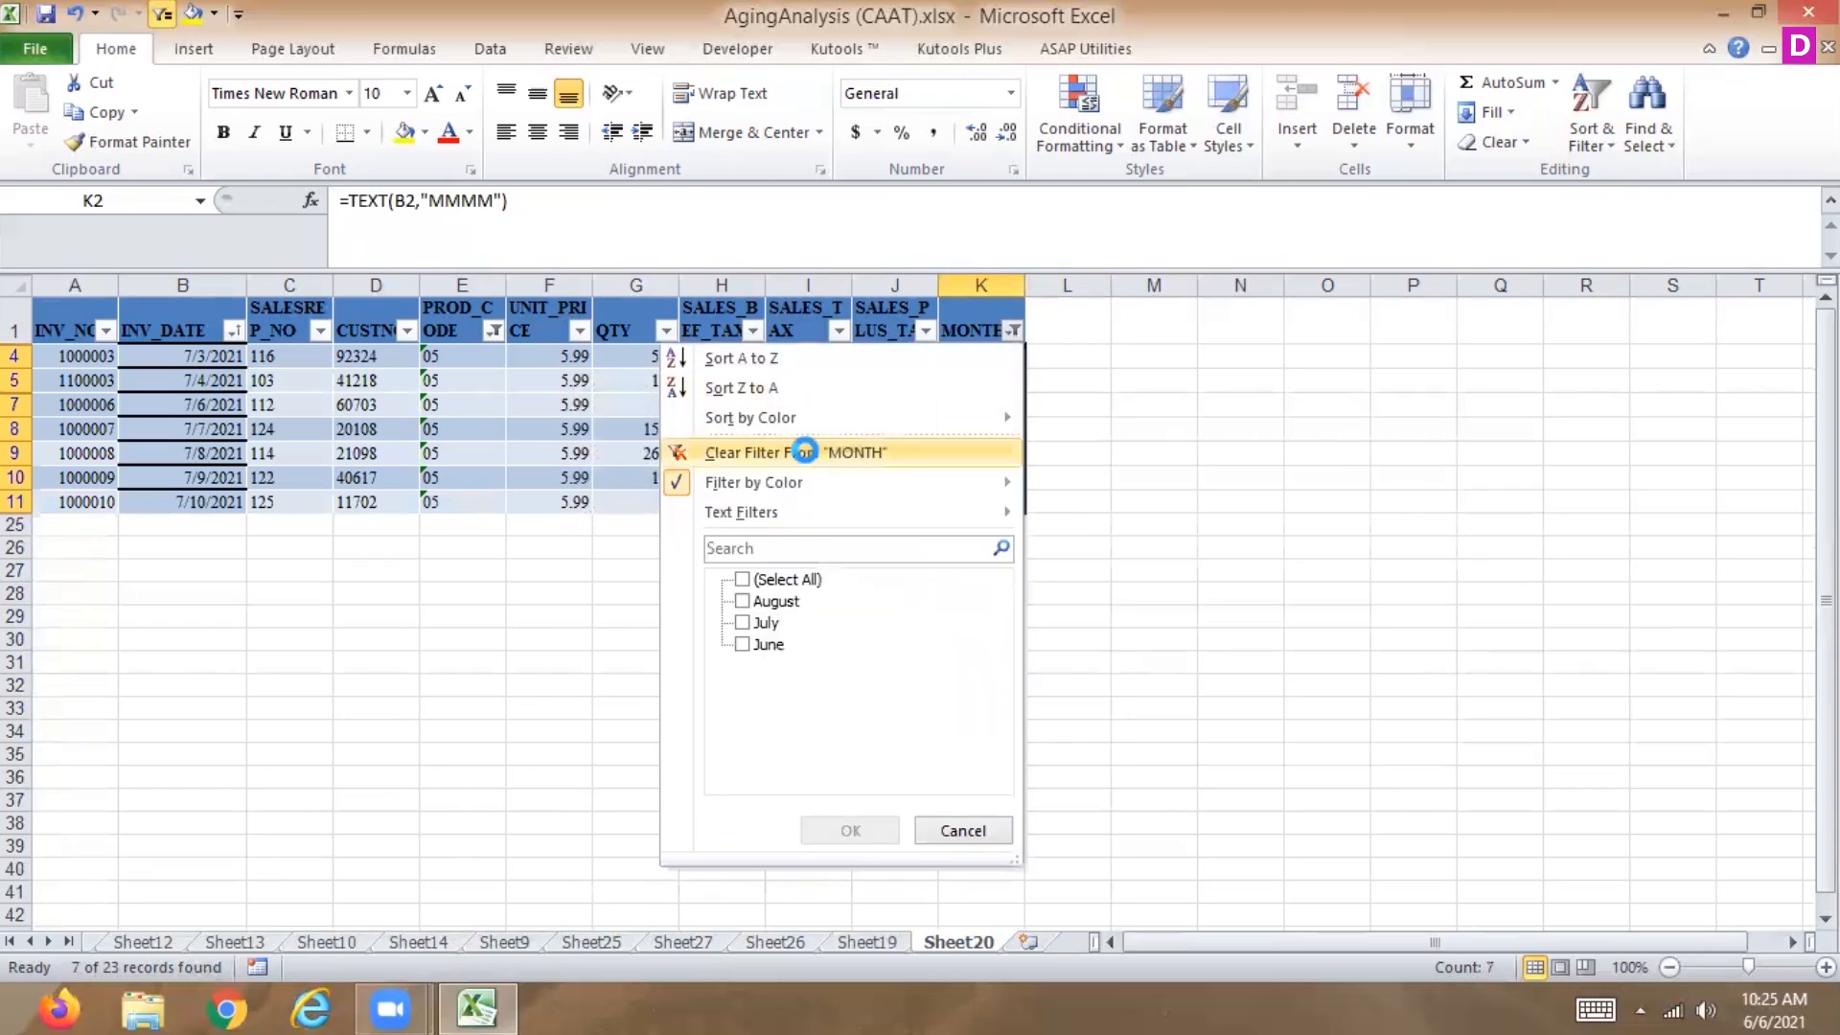
click(808, 454)
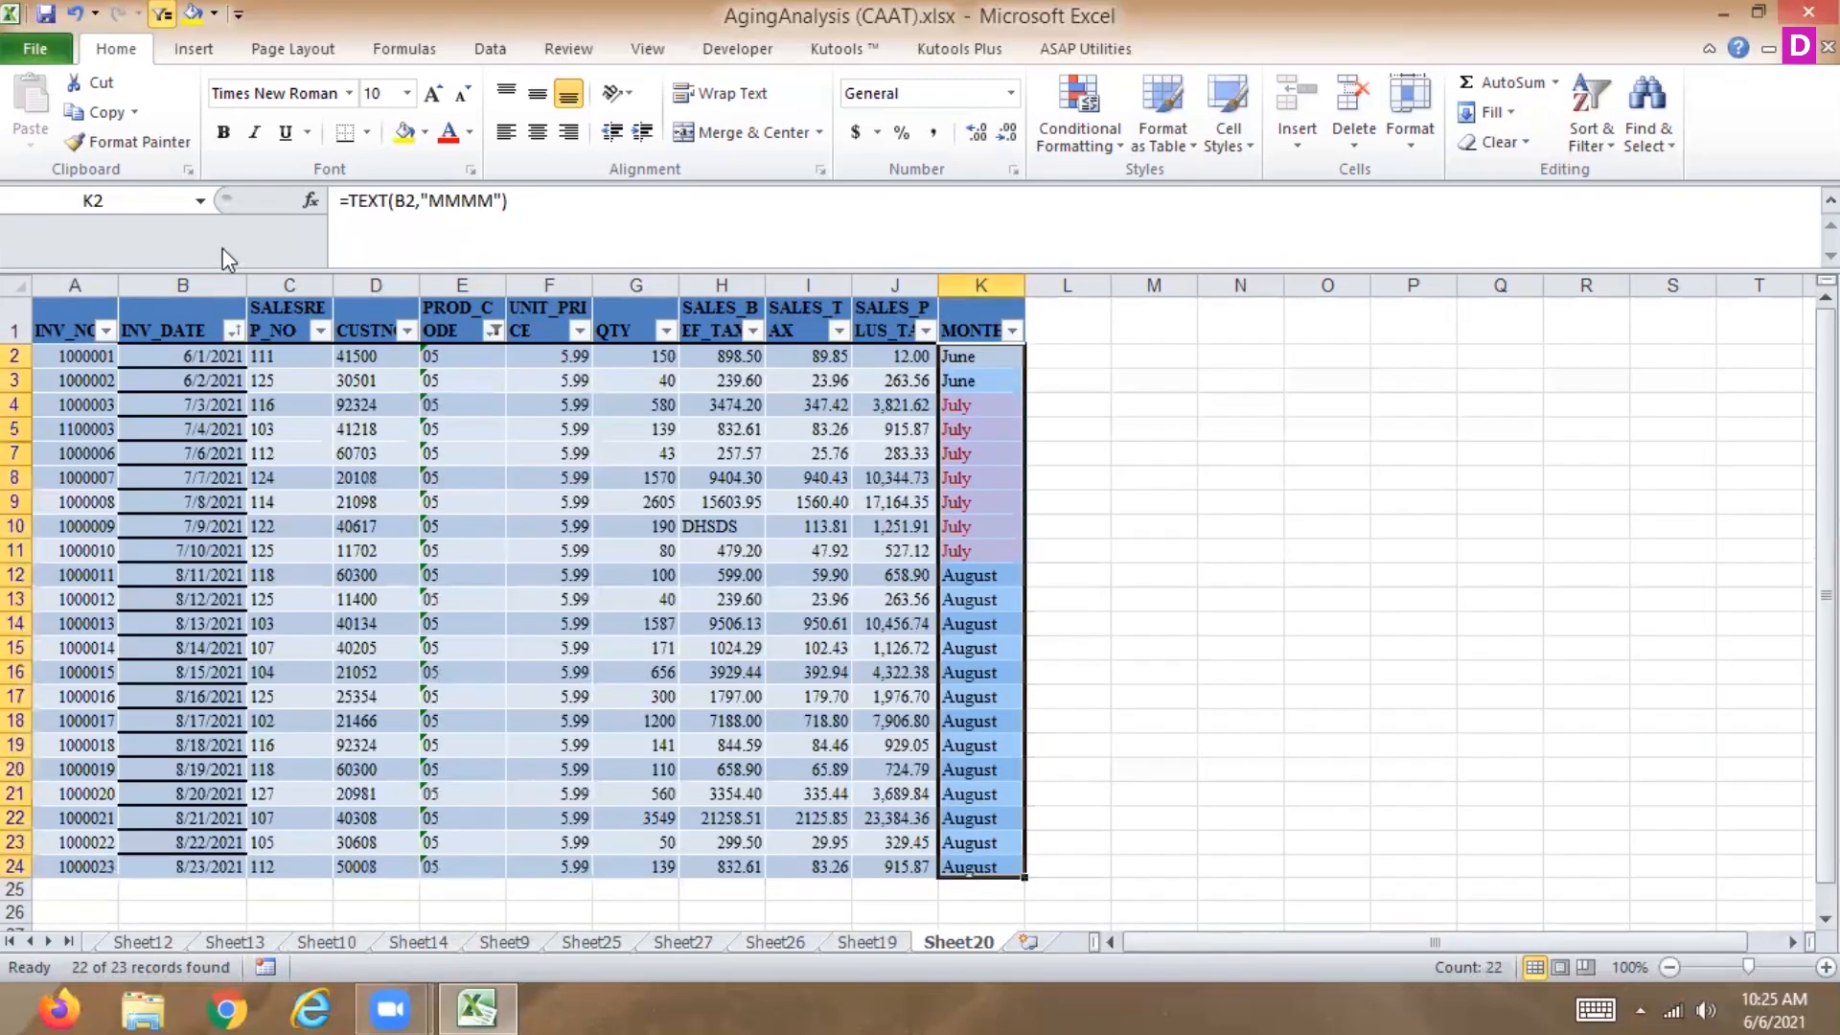
click(492, 330)
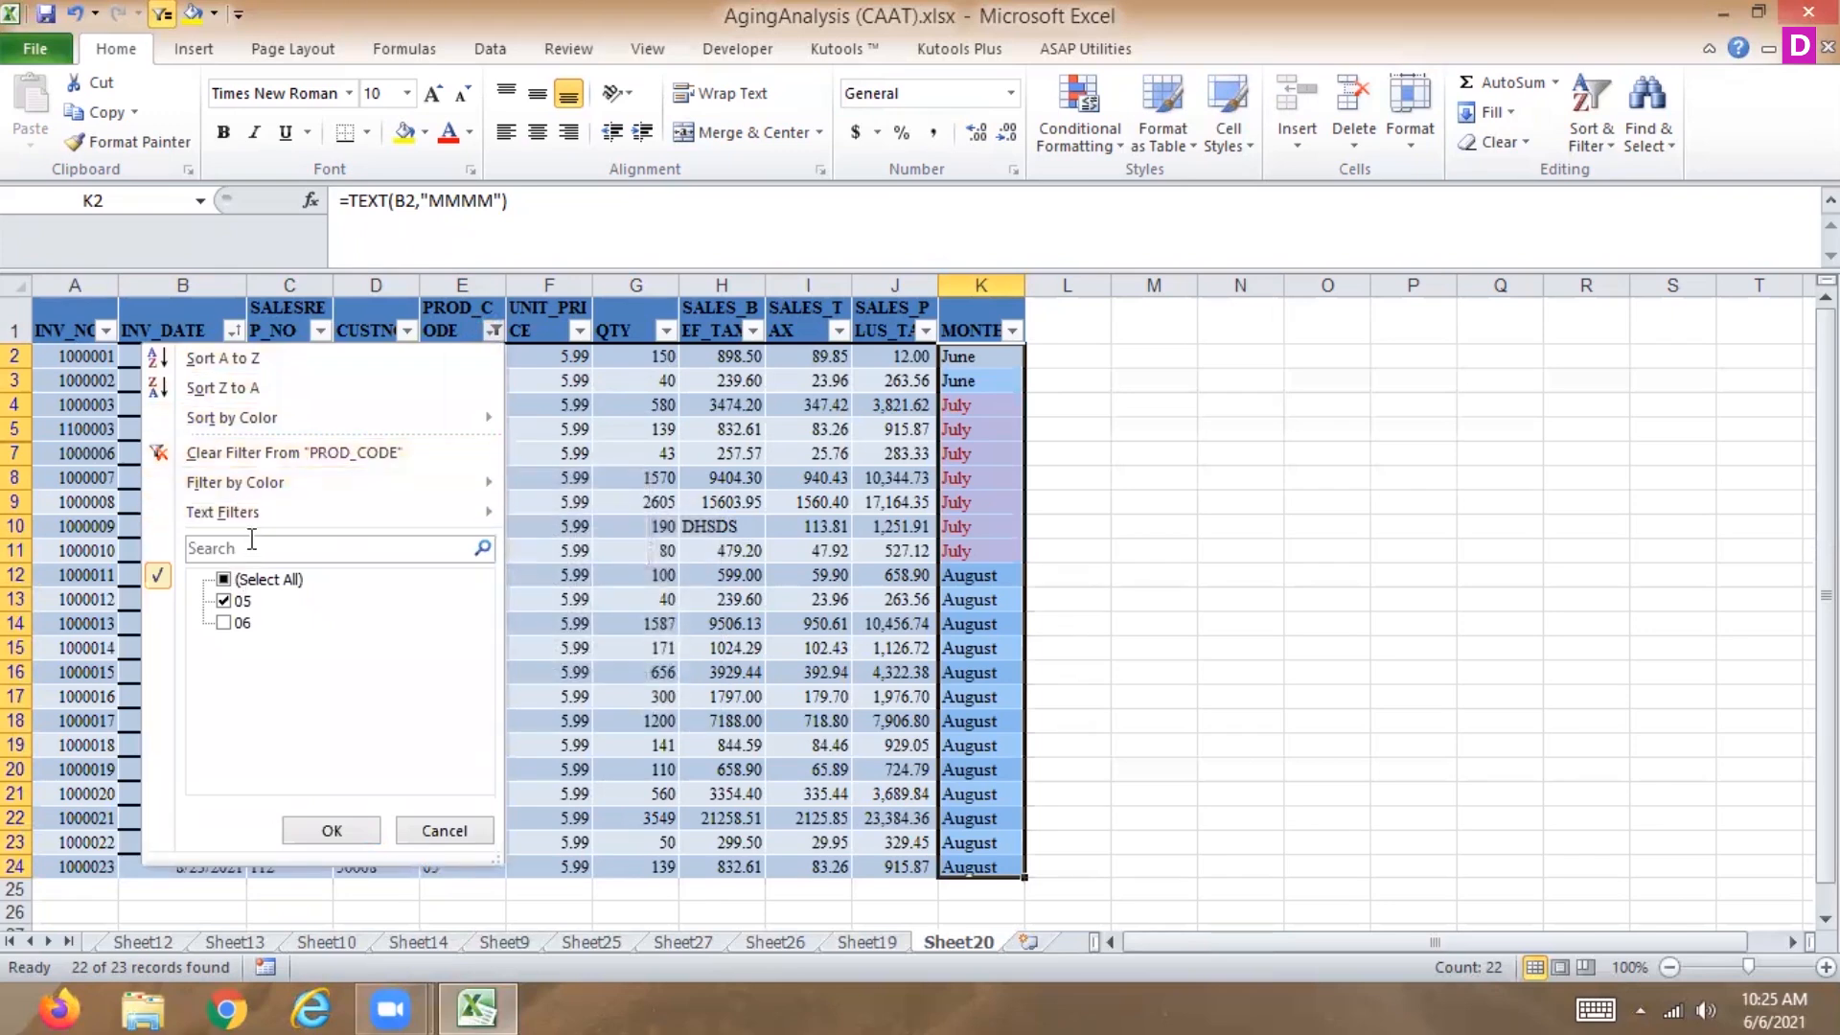
click(304, 460)
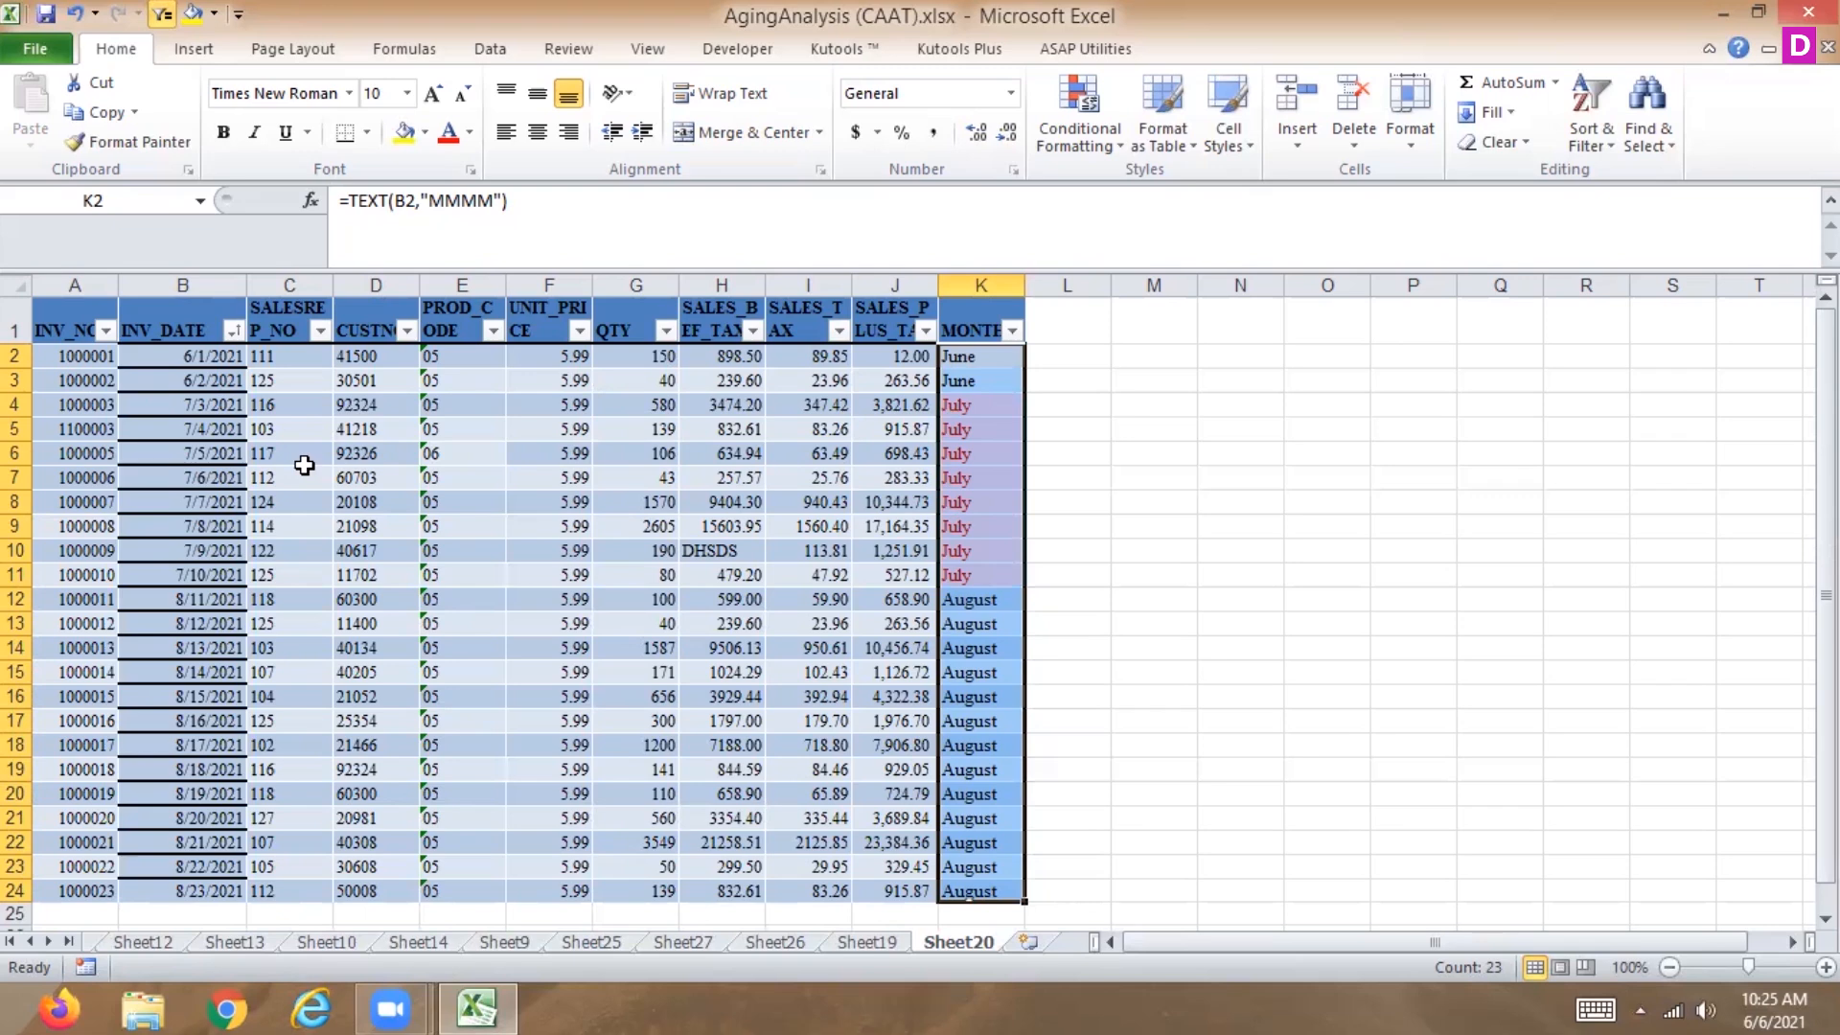
Sort INV_DATE oldest to newest.
click(233, 330)
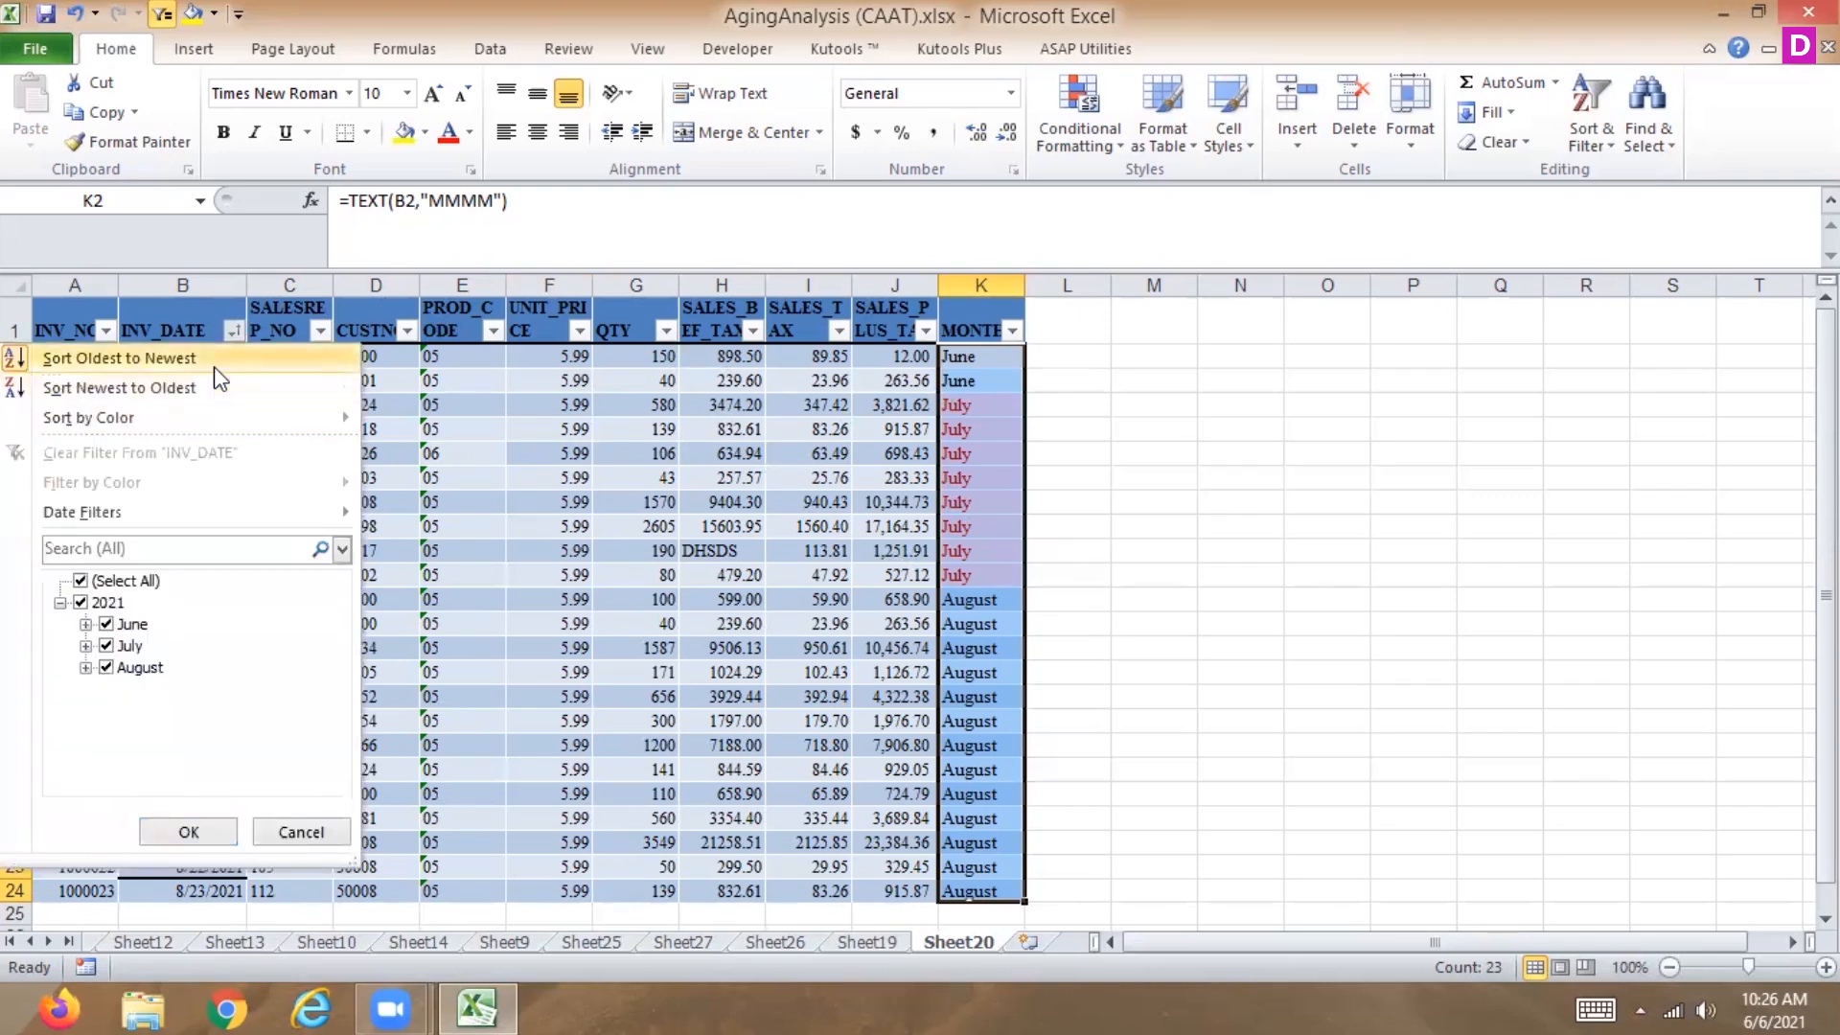
click(215, 364)
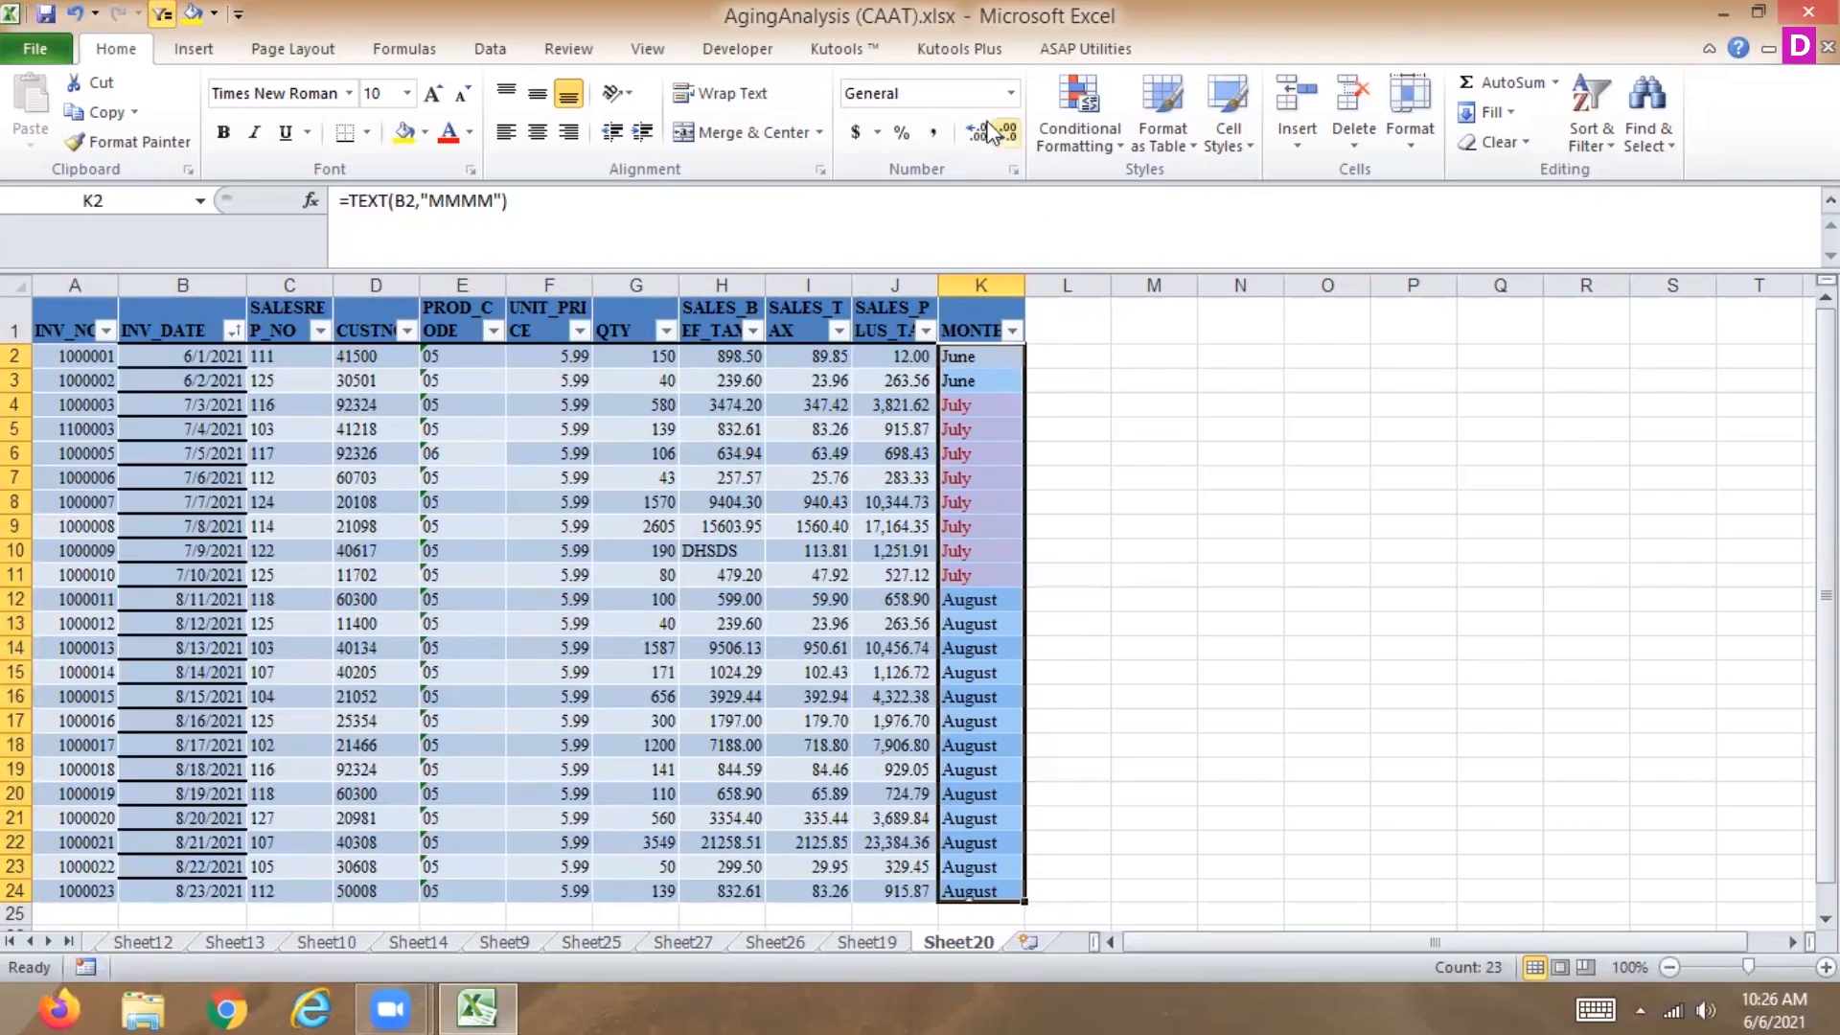
Clear the conditional formatting rules from the selected MONTH cells.
click(1054, 143)
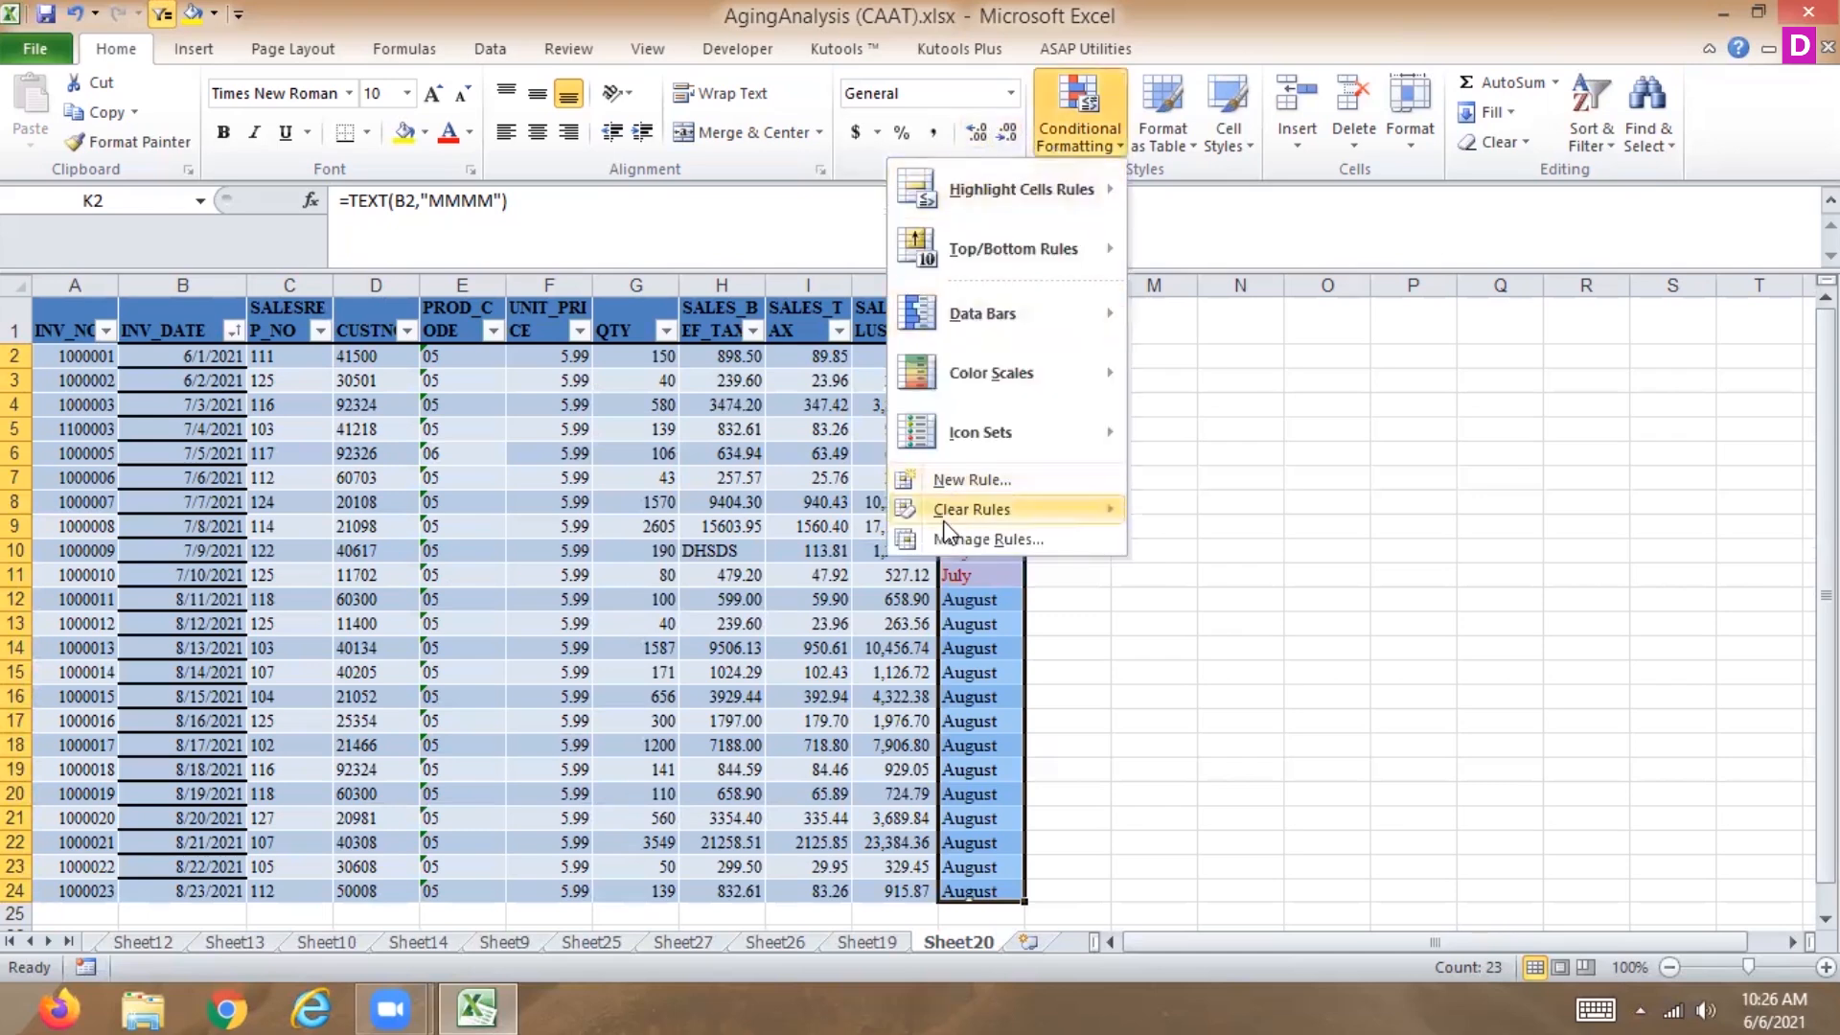
mouse_move(903, 510)
click(813, 511)
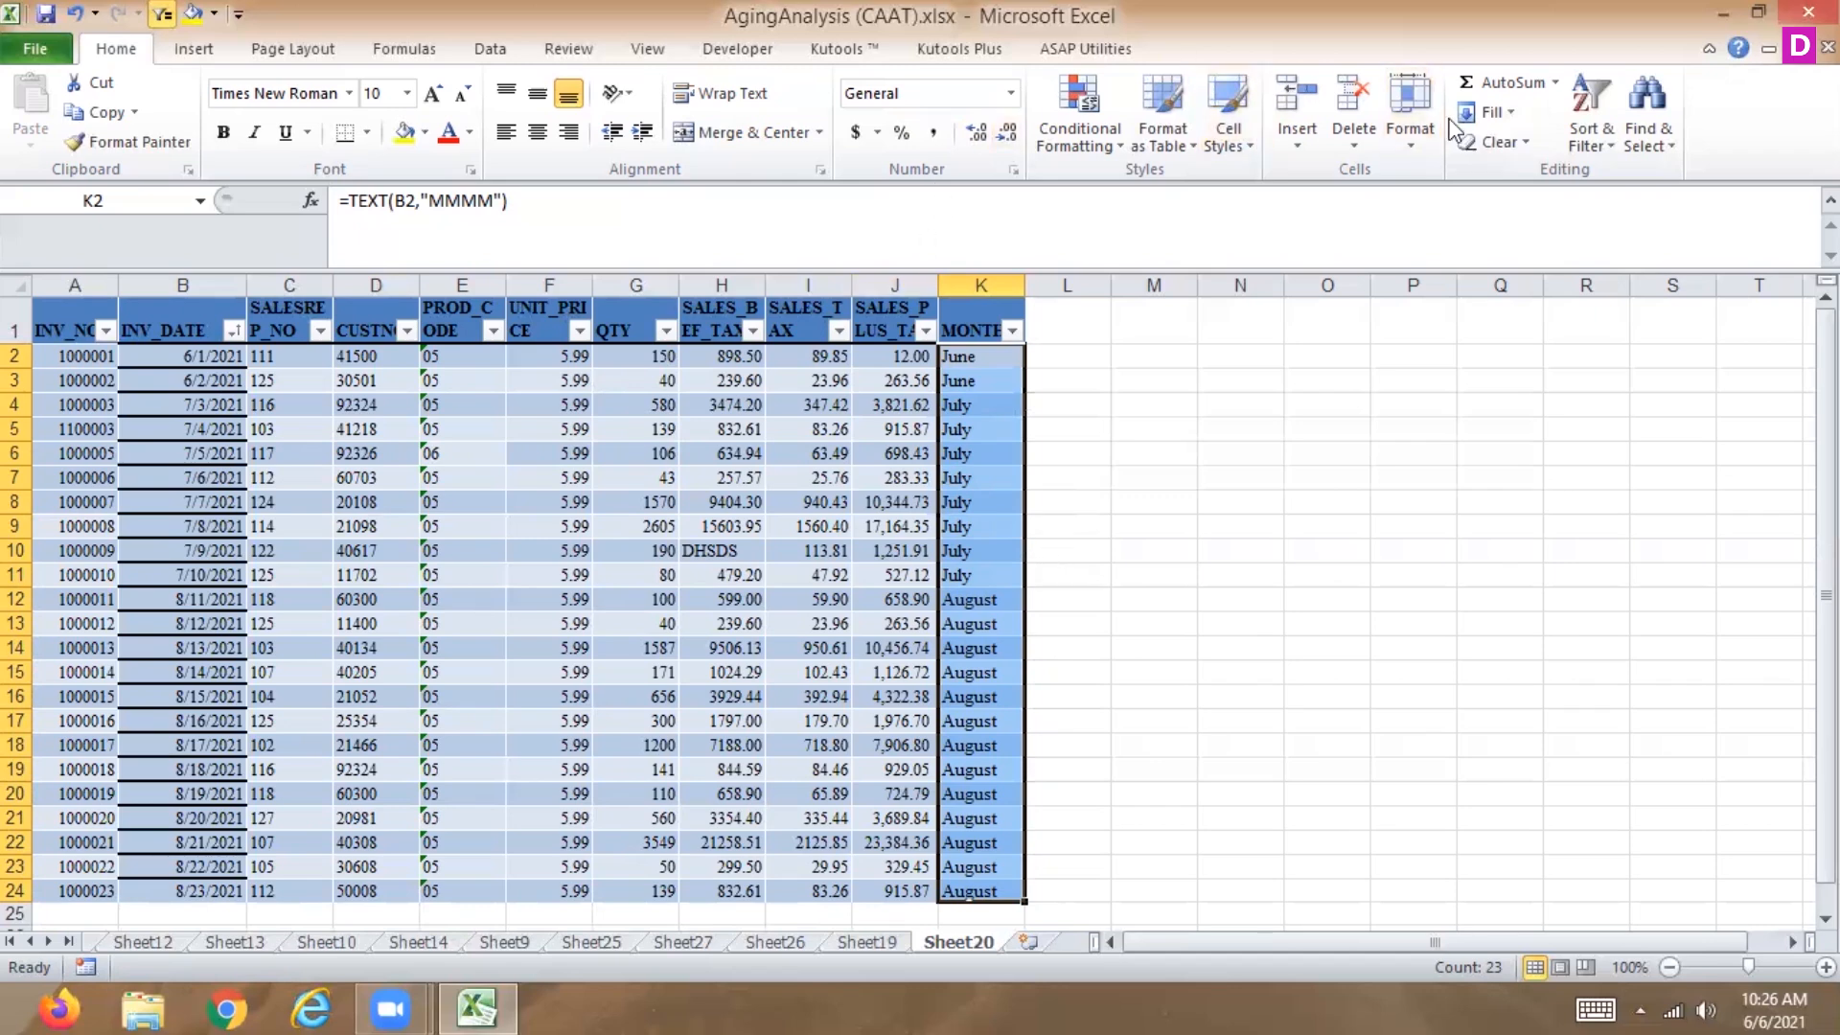
click(1647, 143)
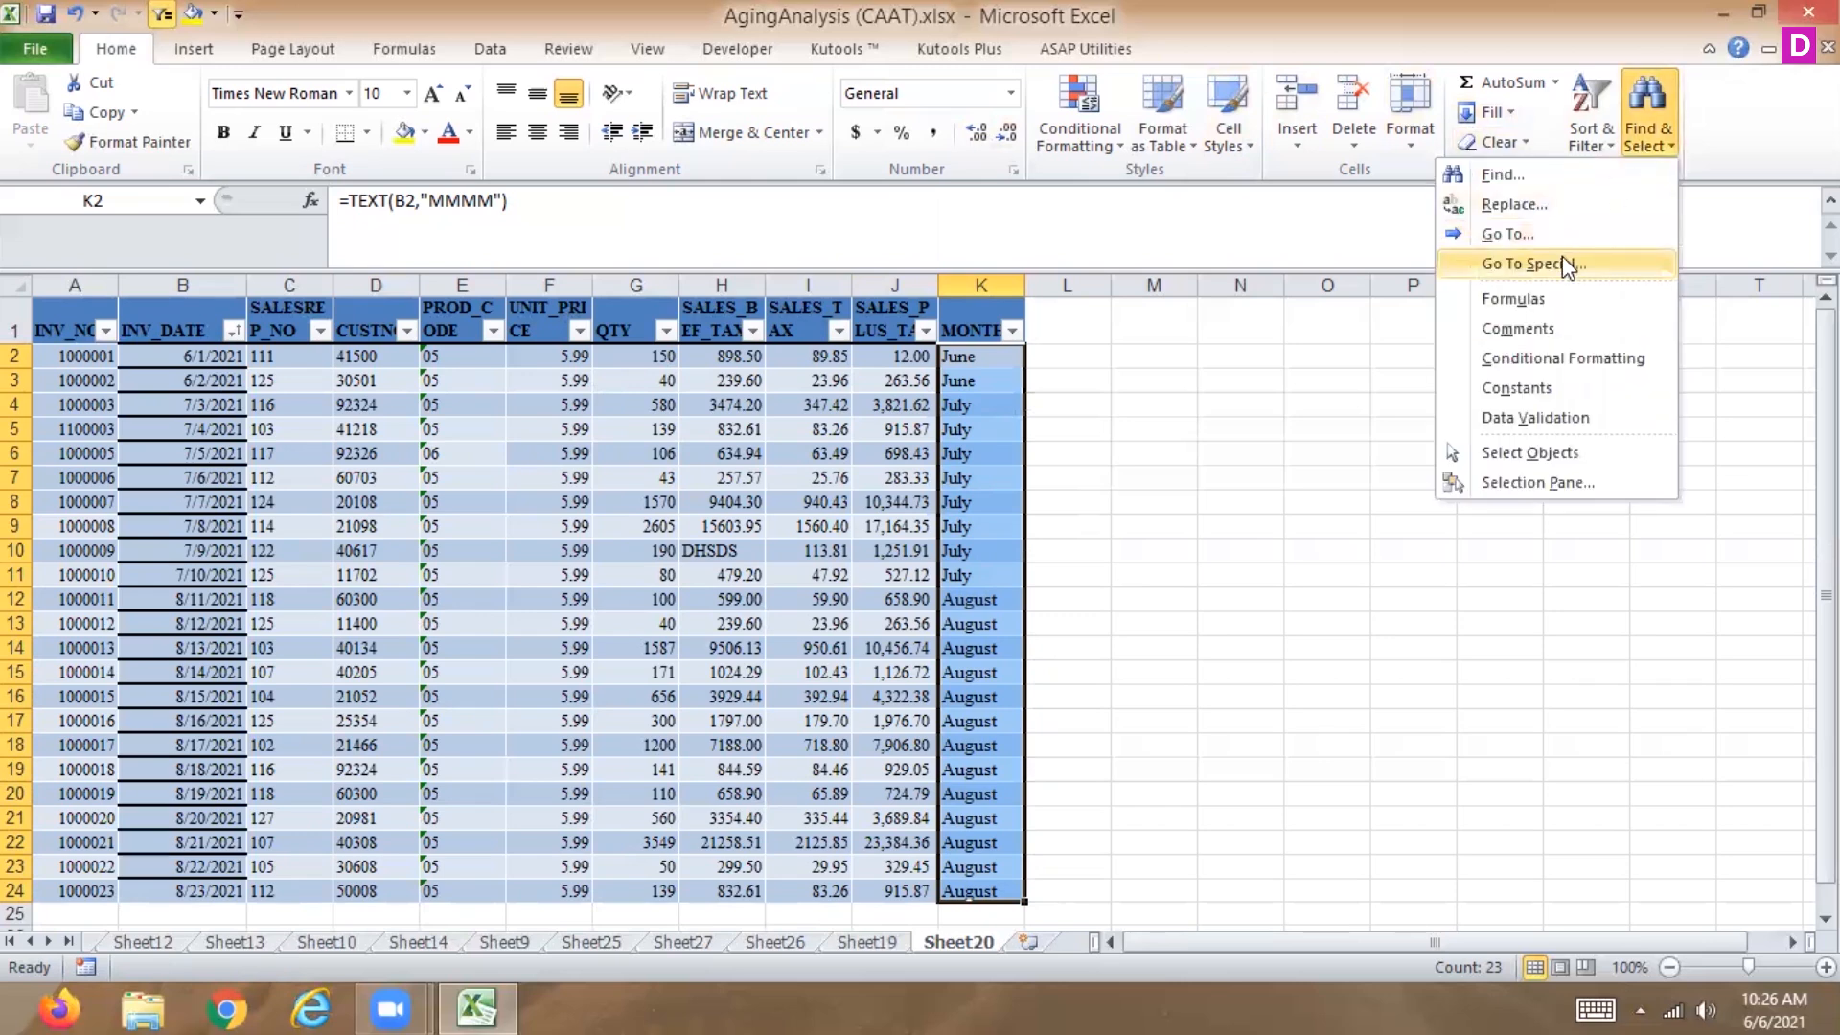
click(1060, 349)
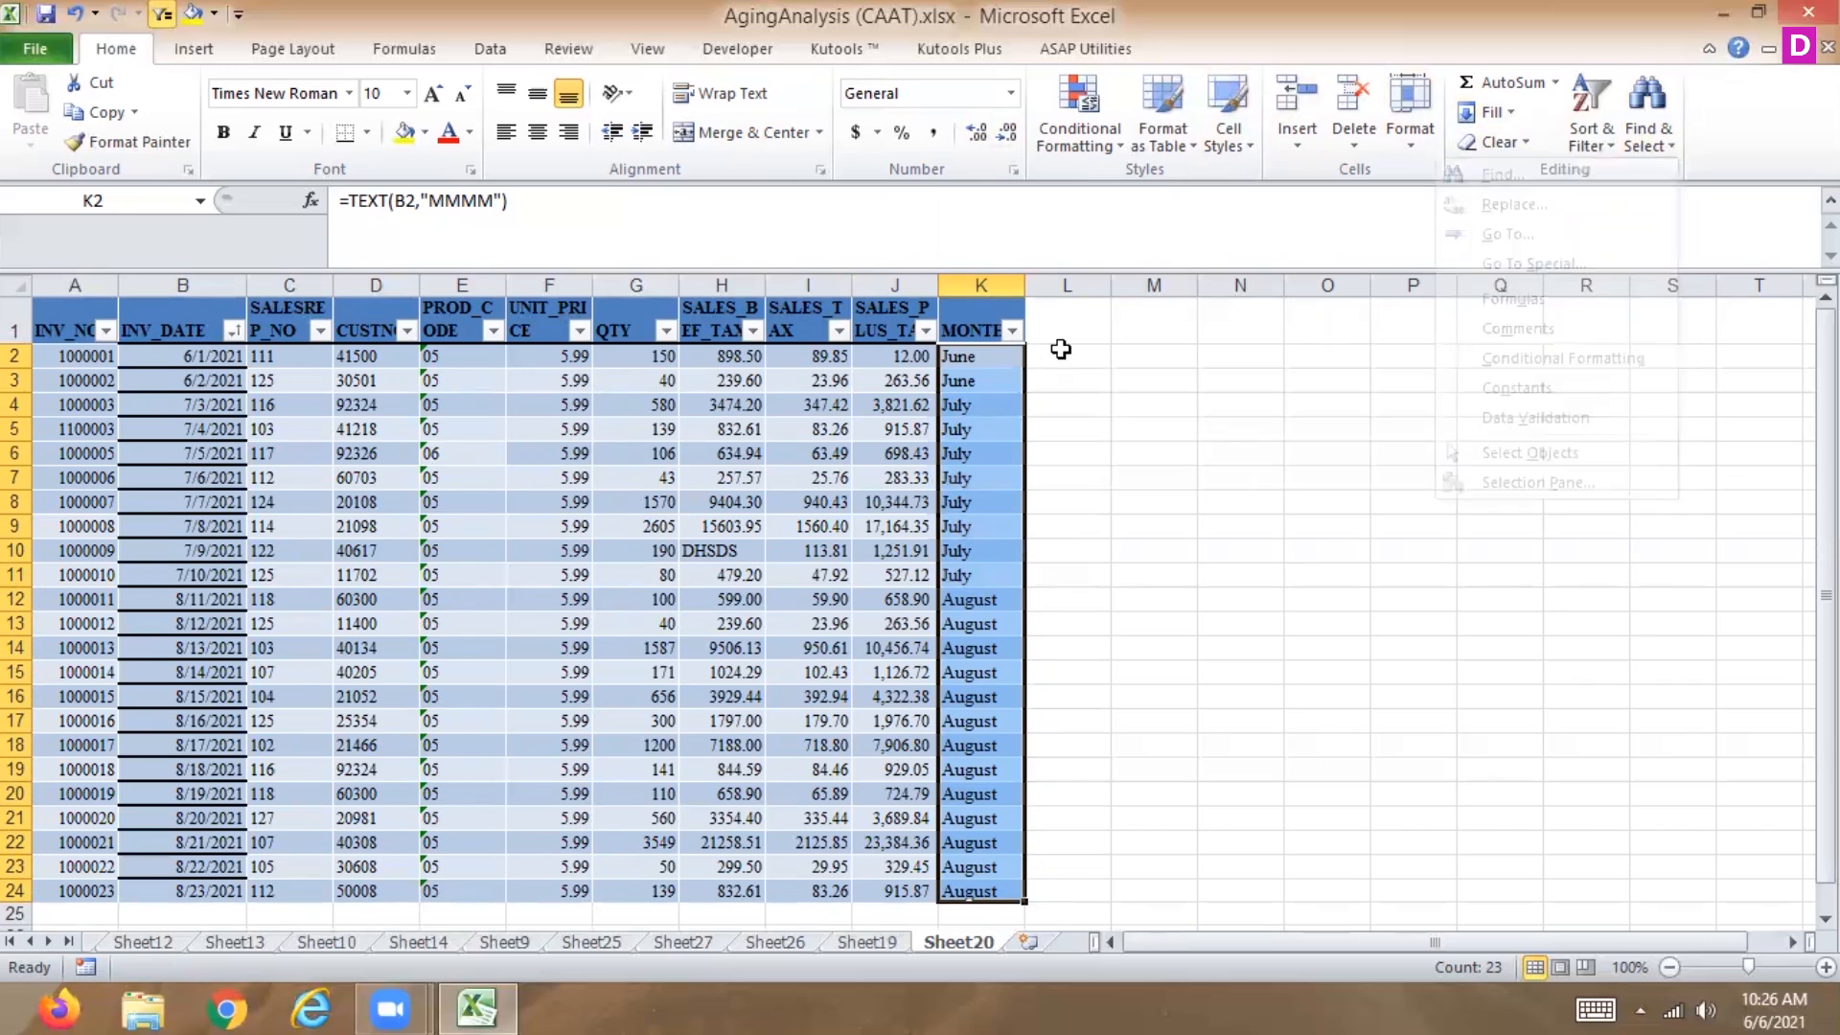
Enter 160 and 900 in L2 and L3, and 300 in L11.
click(1055, 353)
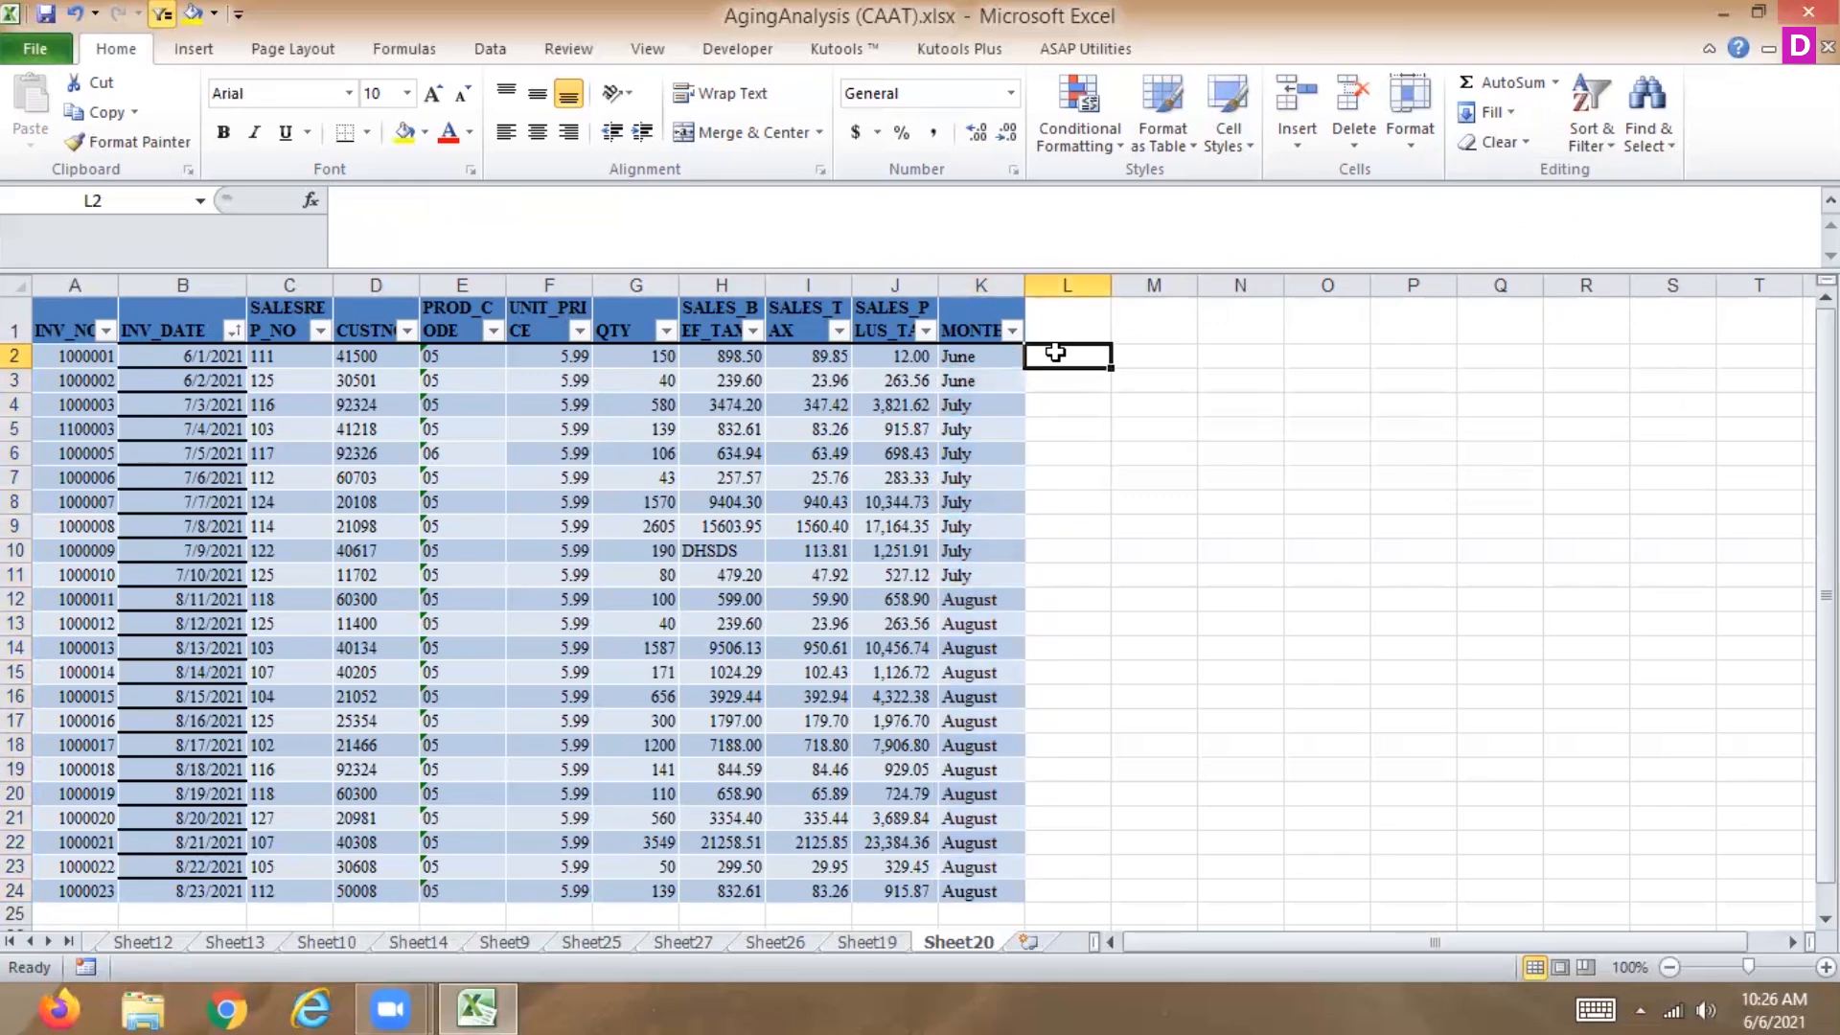
text(160)
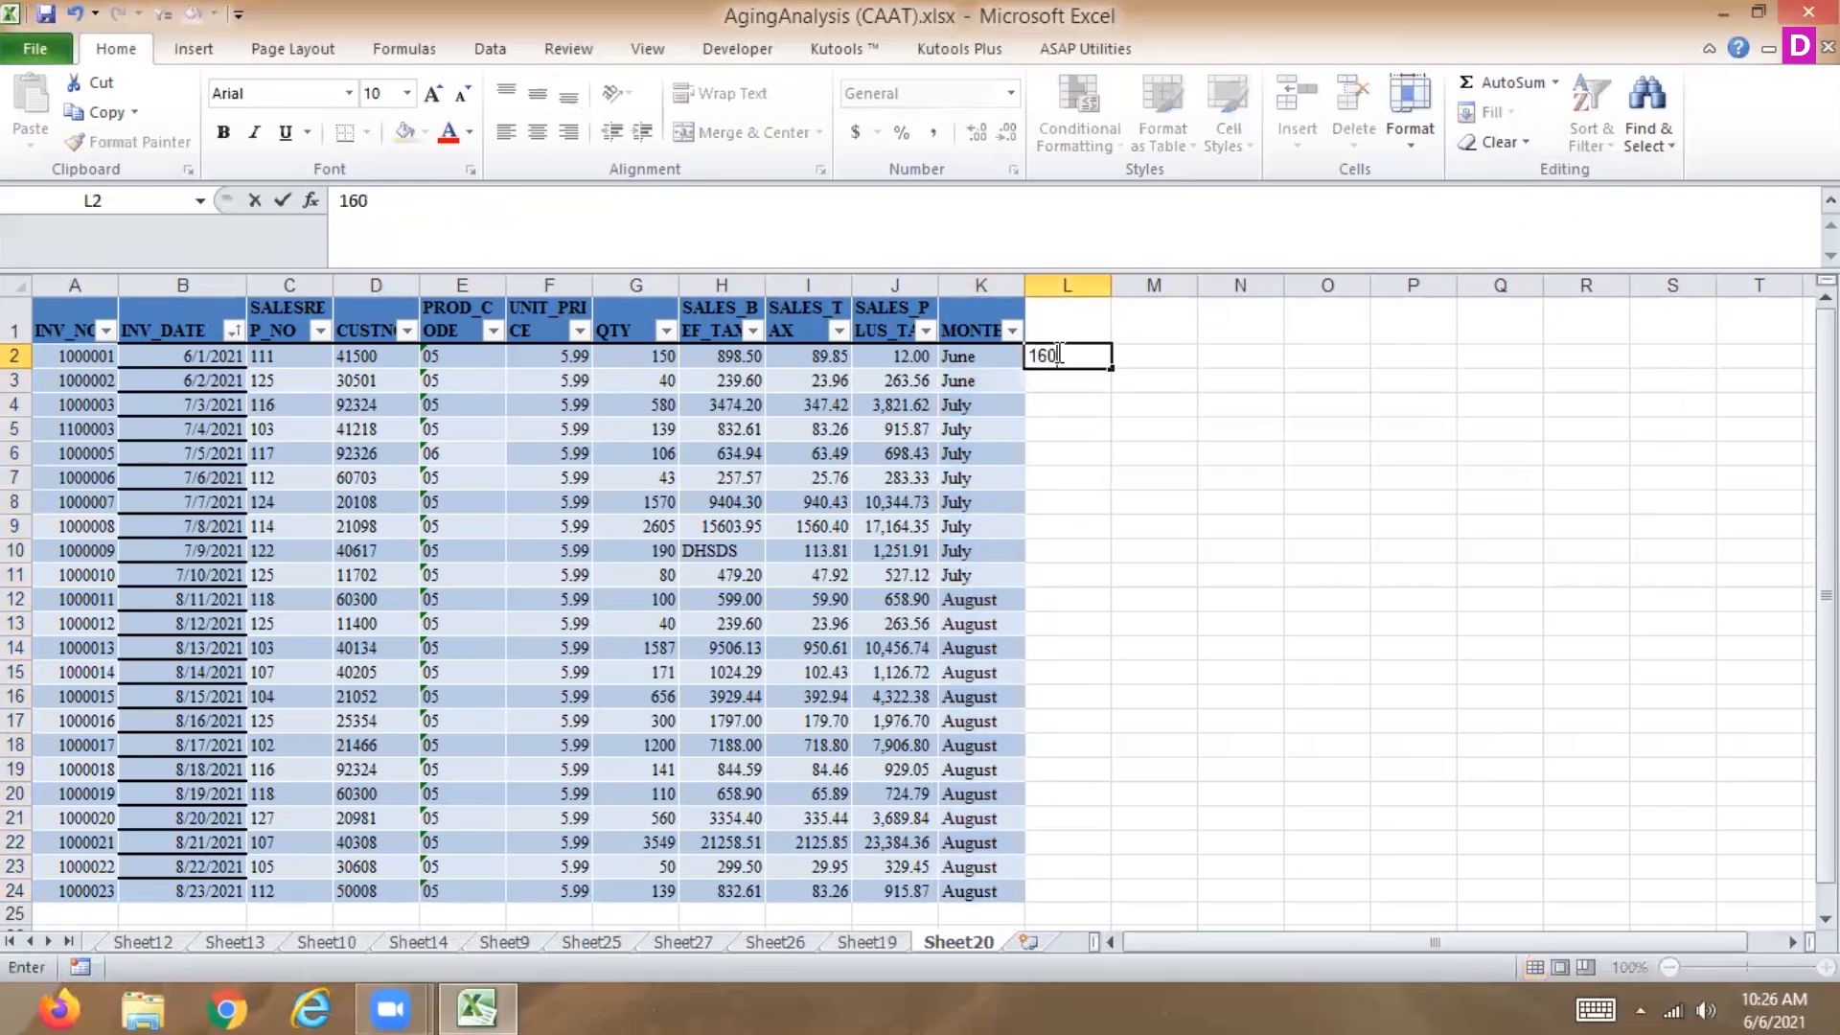
key(Return)
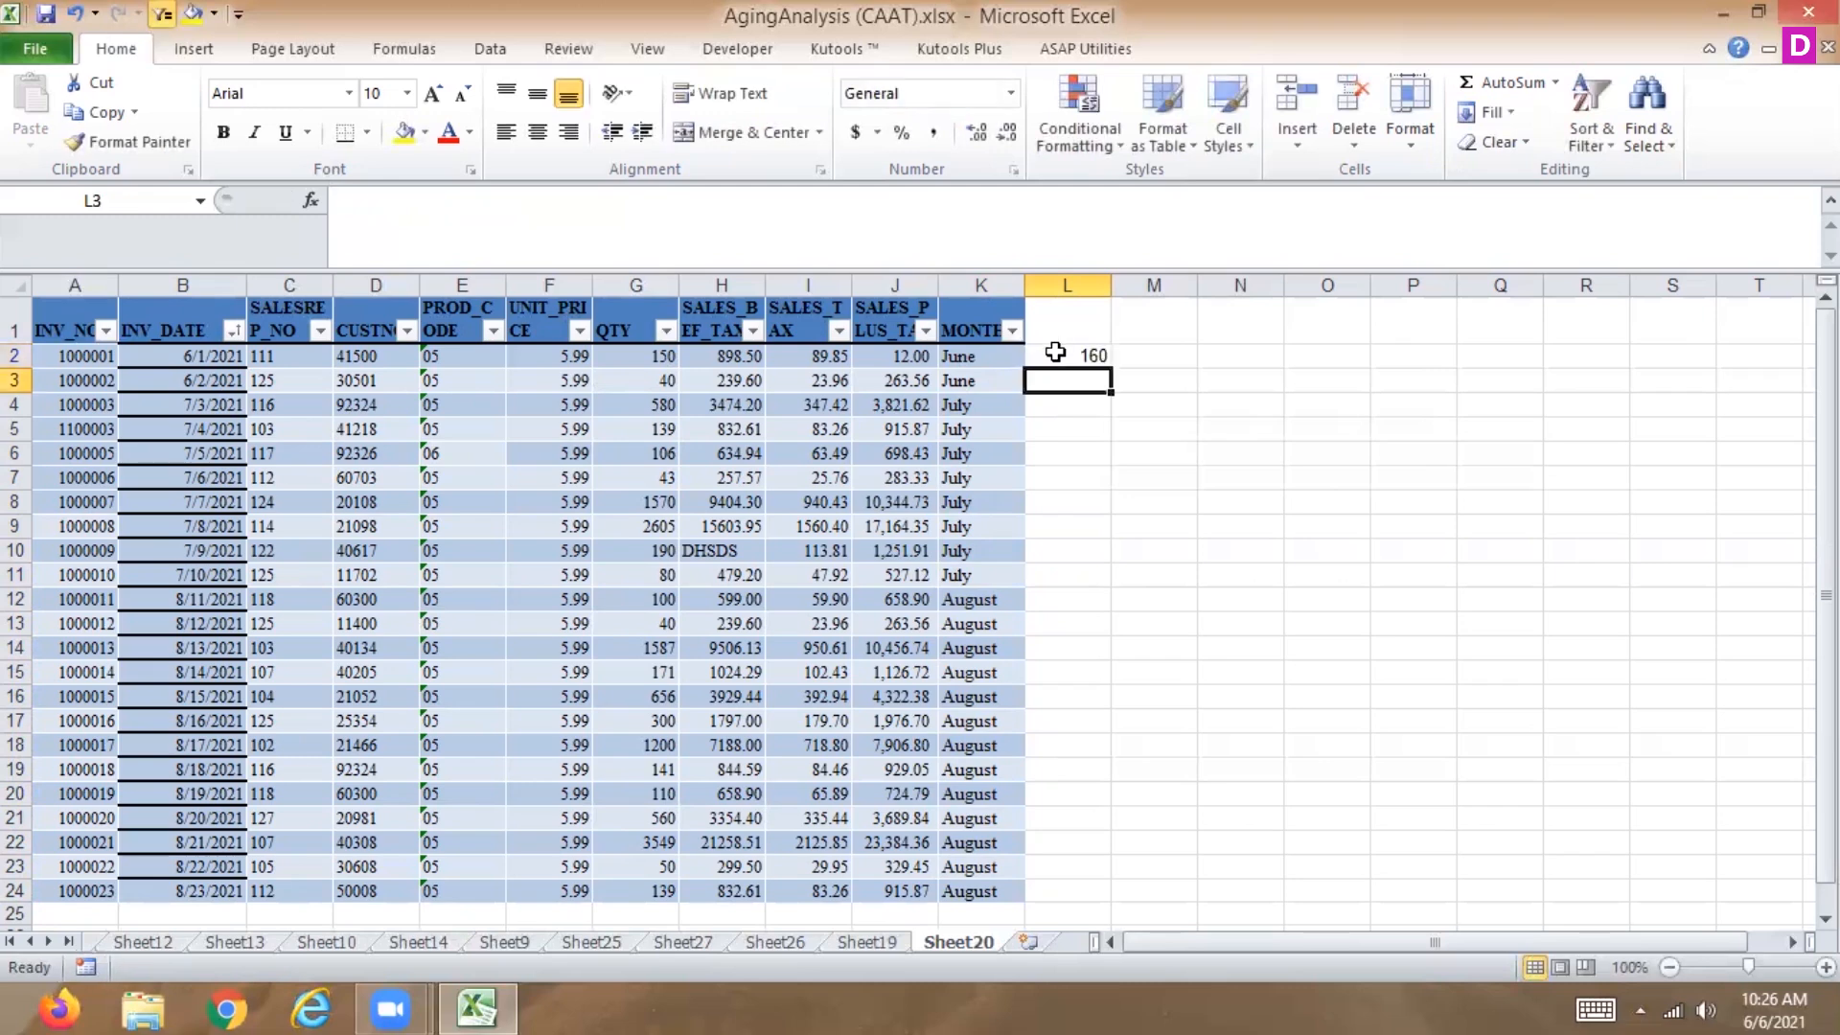
text(900)
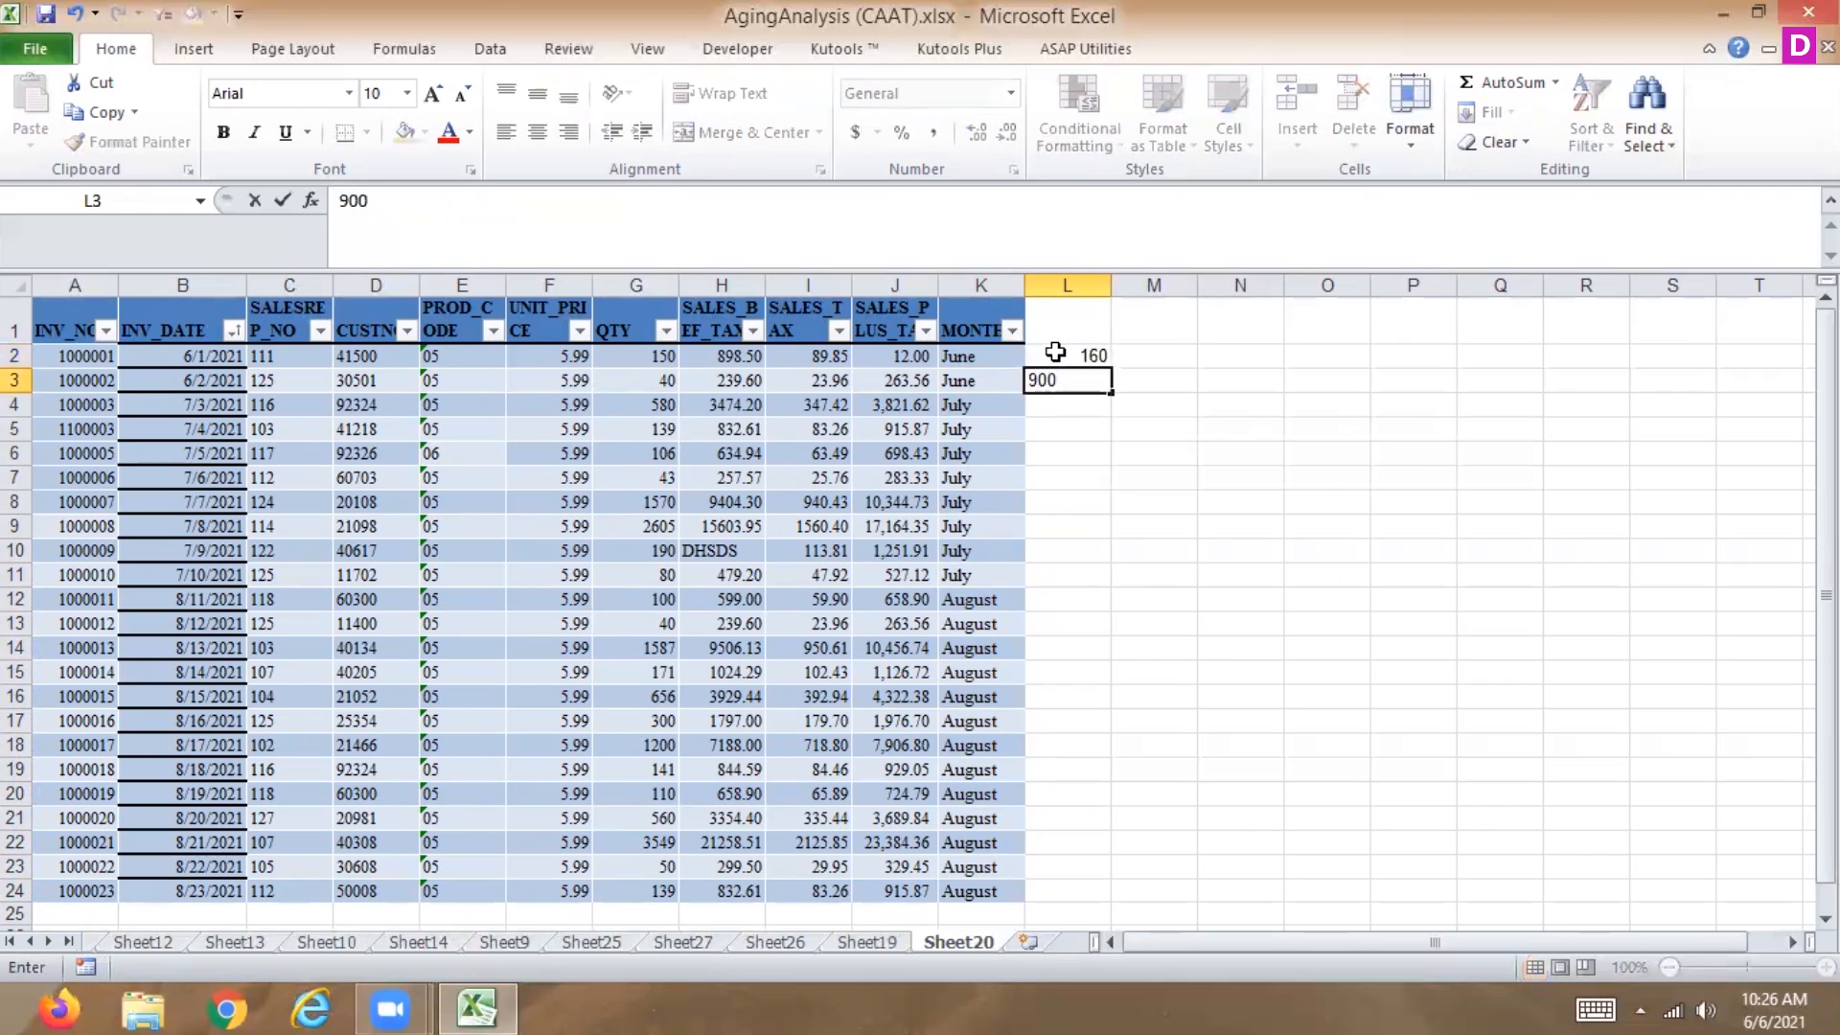
key(Return)
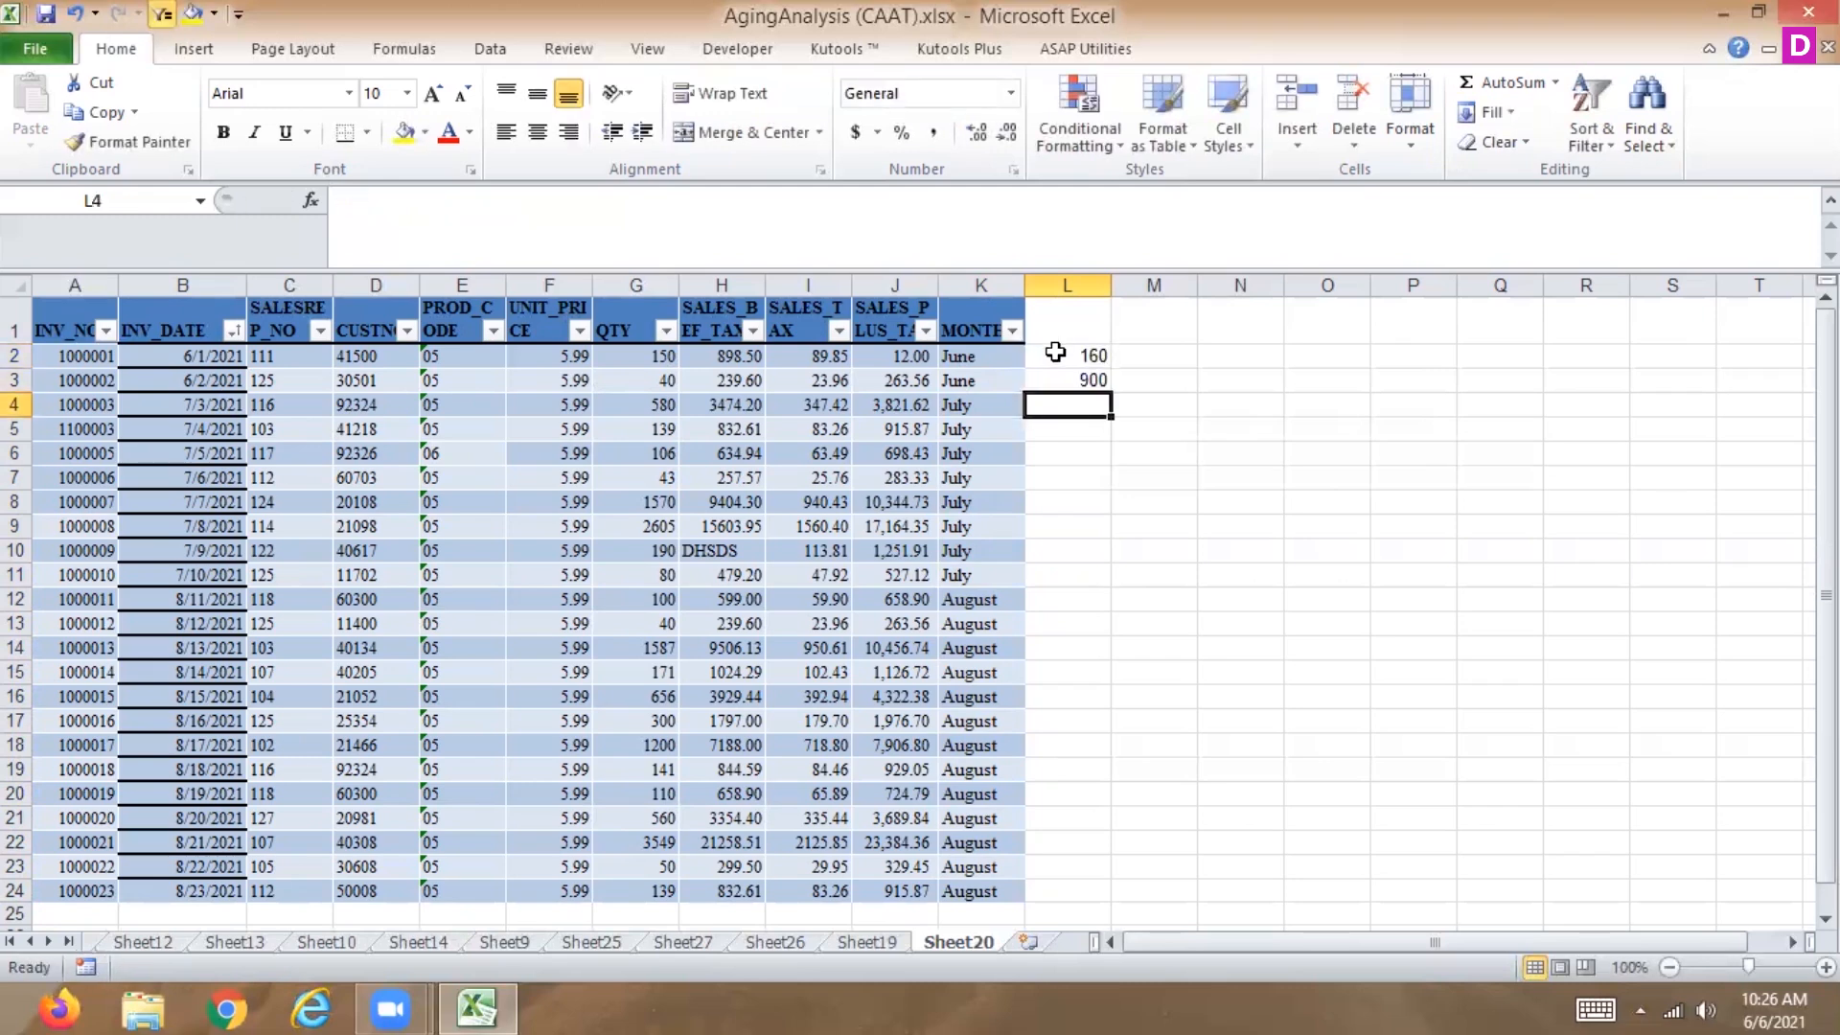
key(Down)
key(Down)
key(Down)
key(Down)
key(Down)
key(Down)
key(Down)
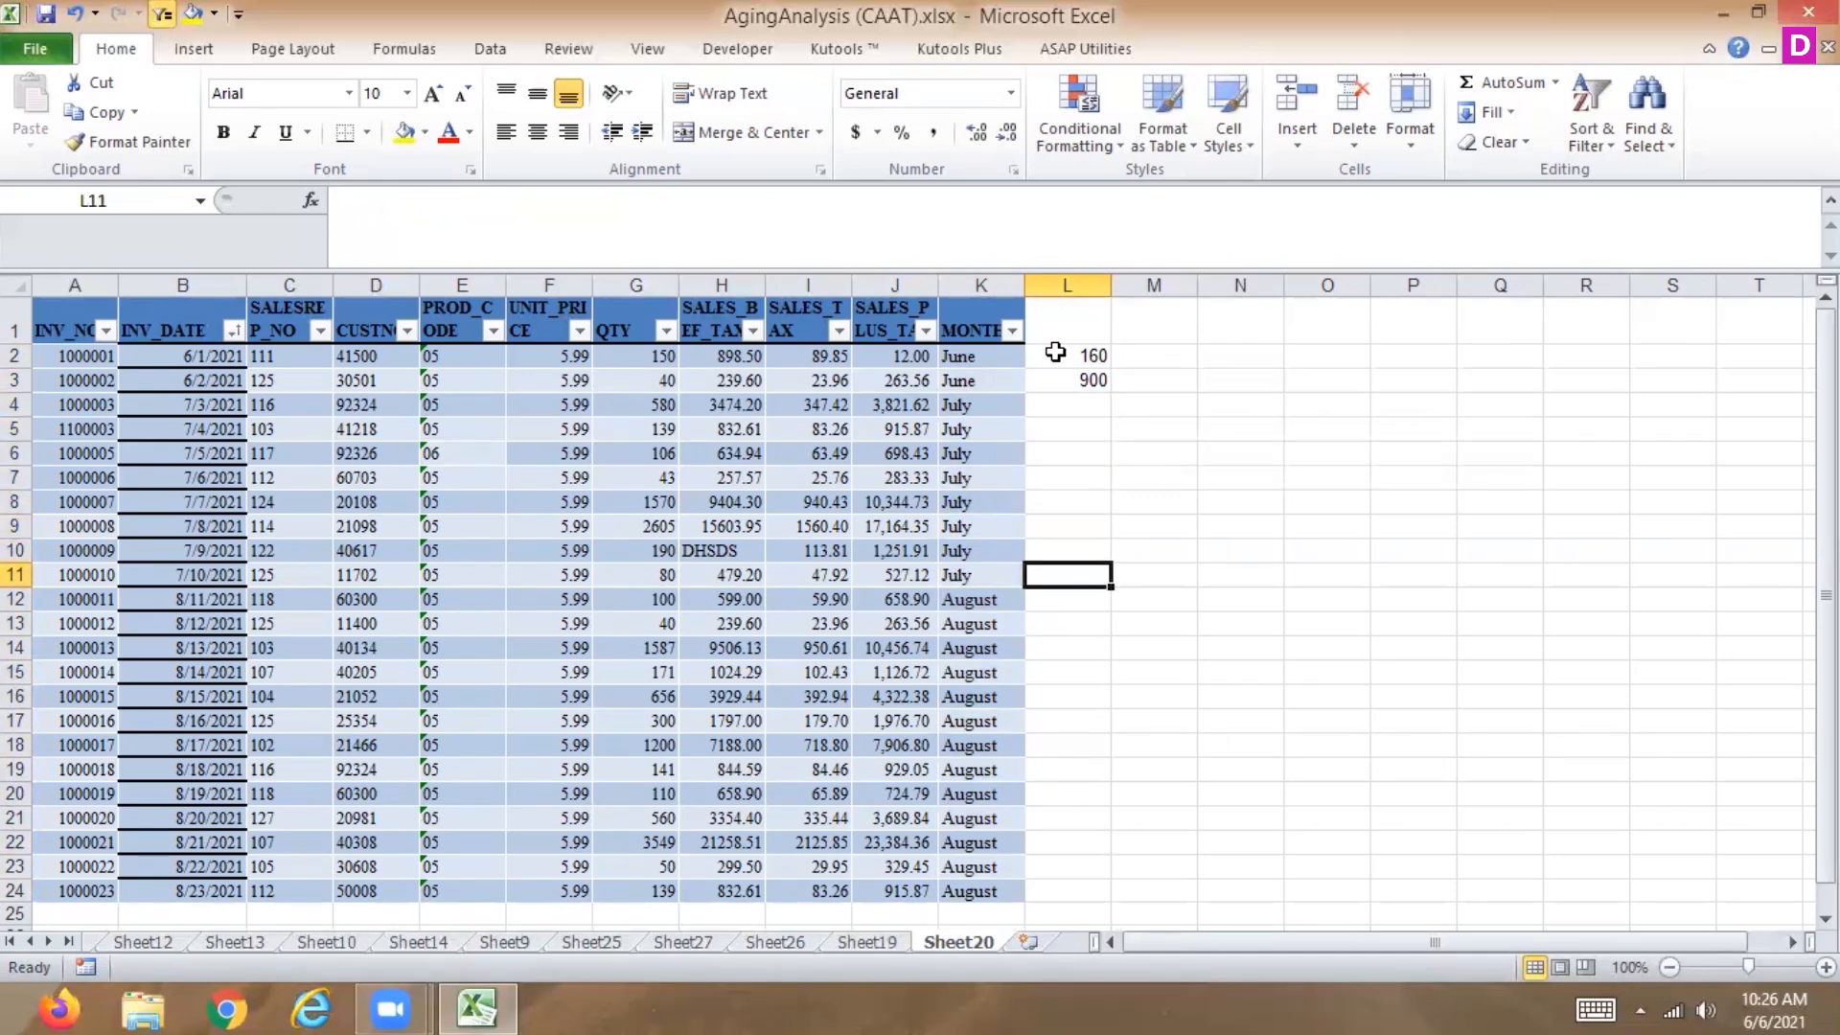
text(3)
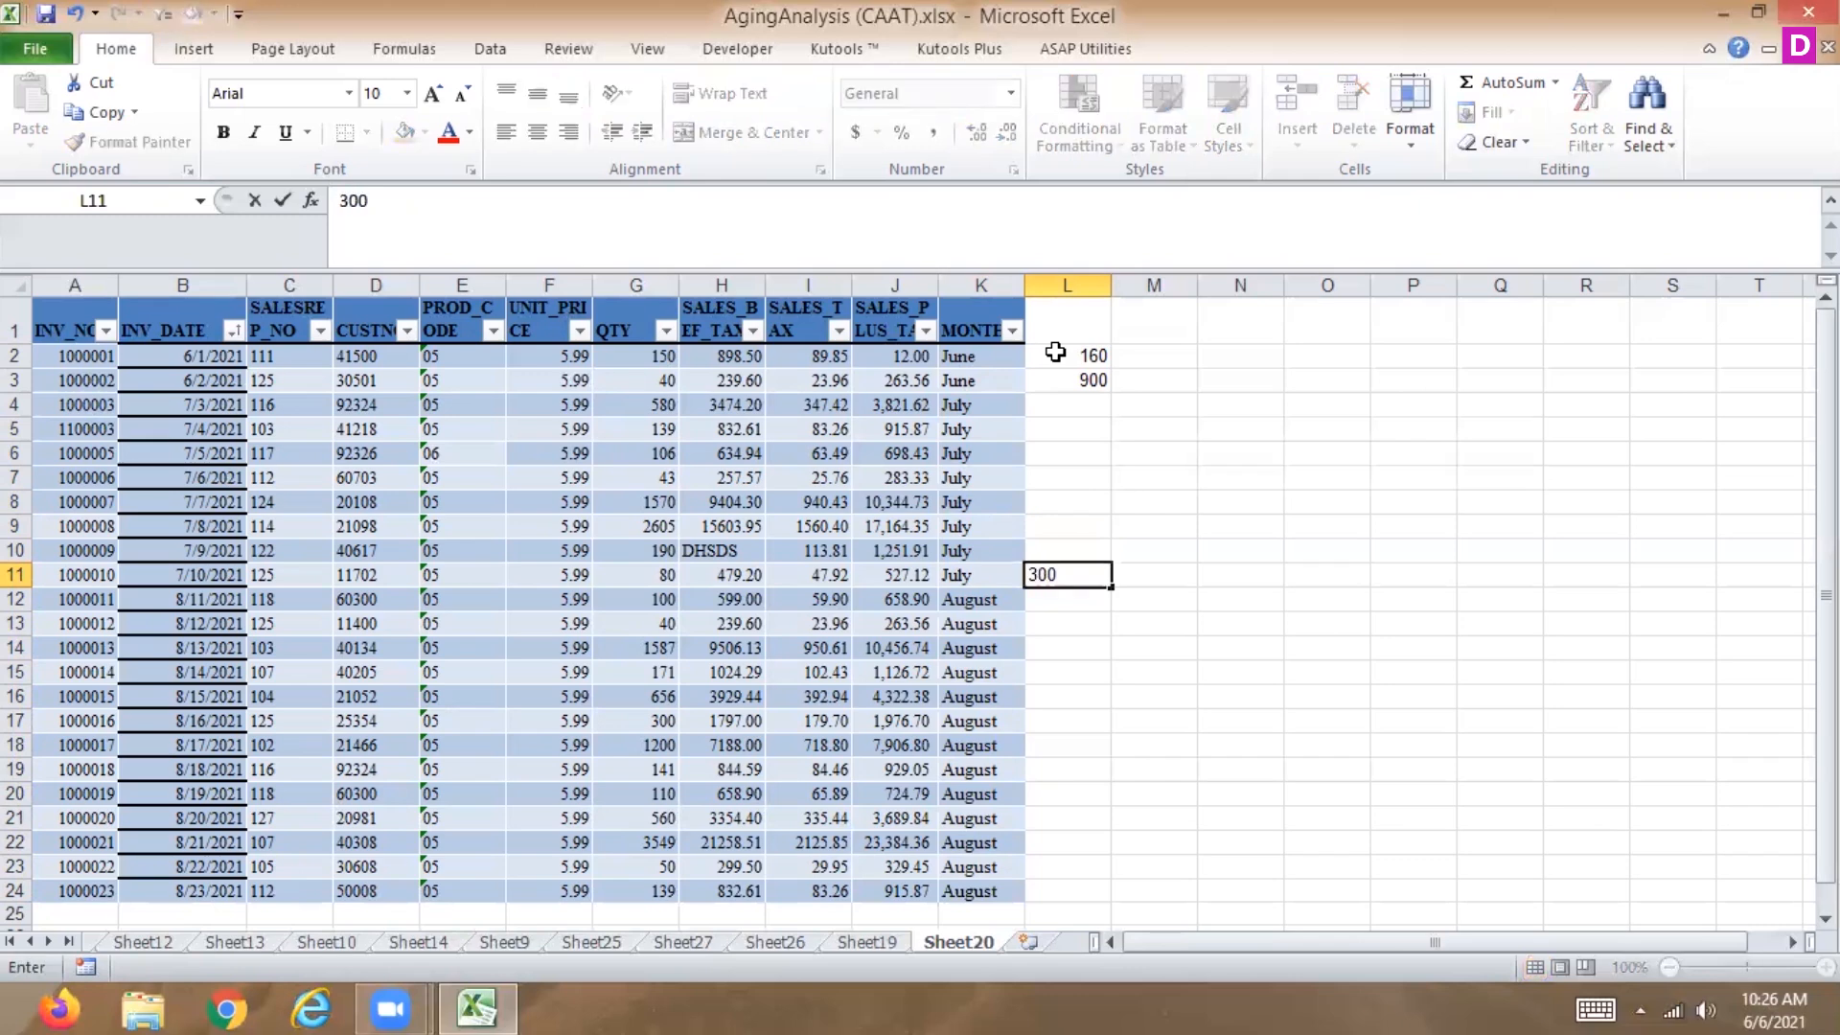
text(00)
drag(1083, 456, 1081, 473)
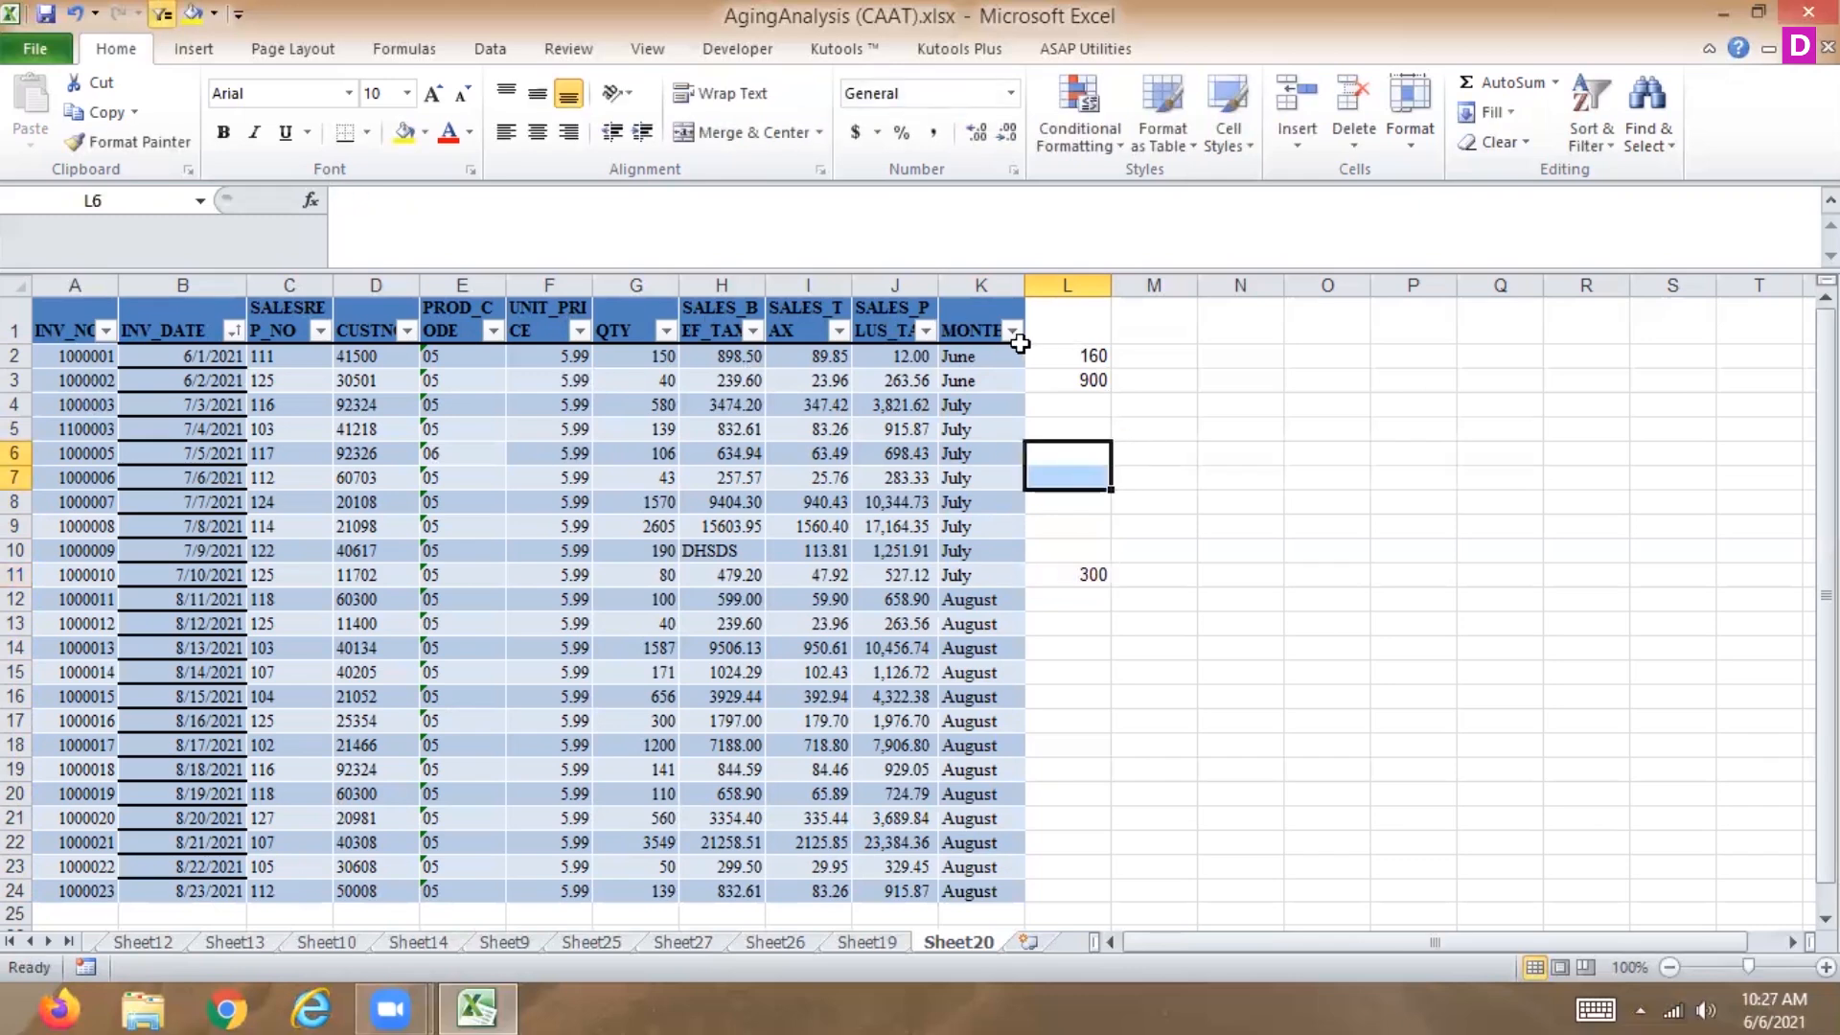
Filter MONTH to show only June.
click(1012, 330)
click(744, 580)
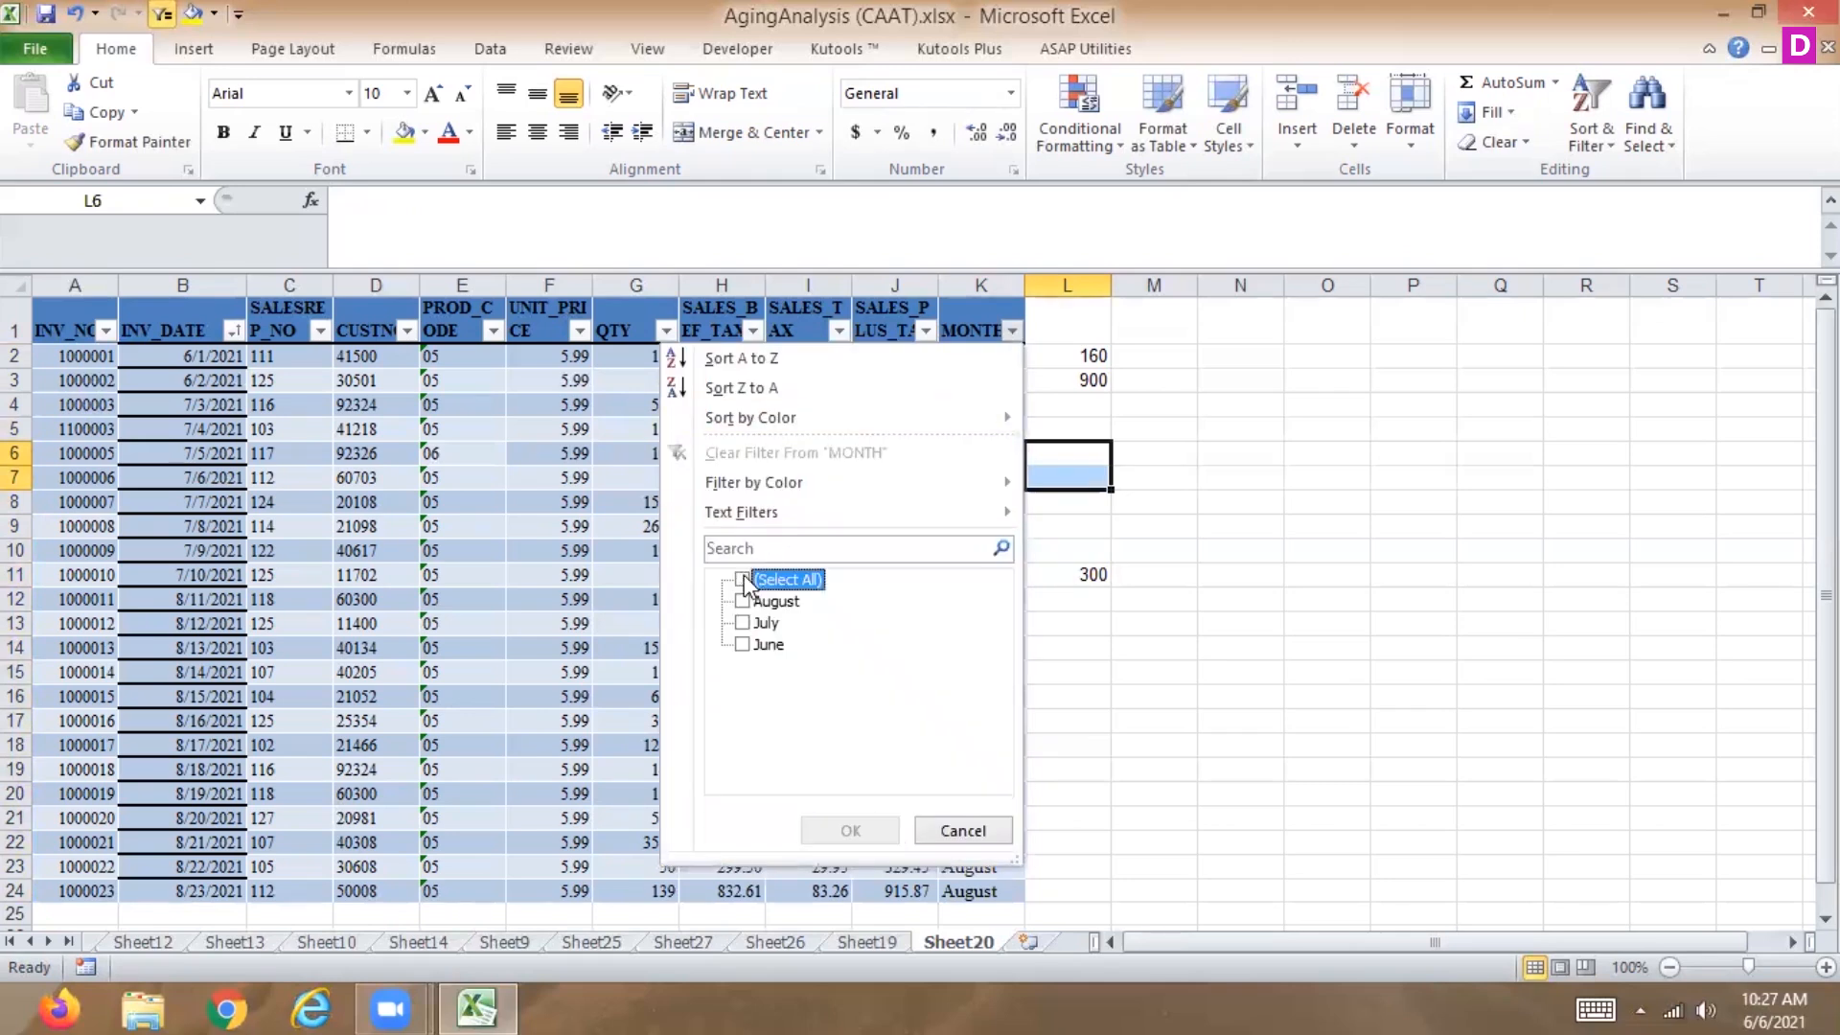
click(742, 644)
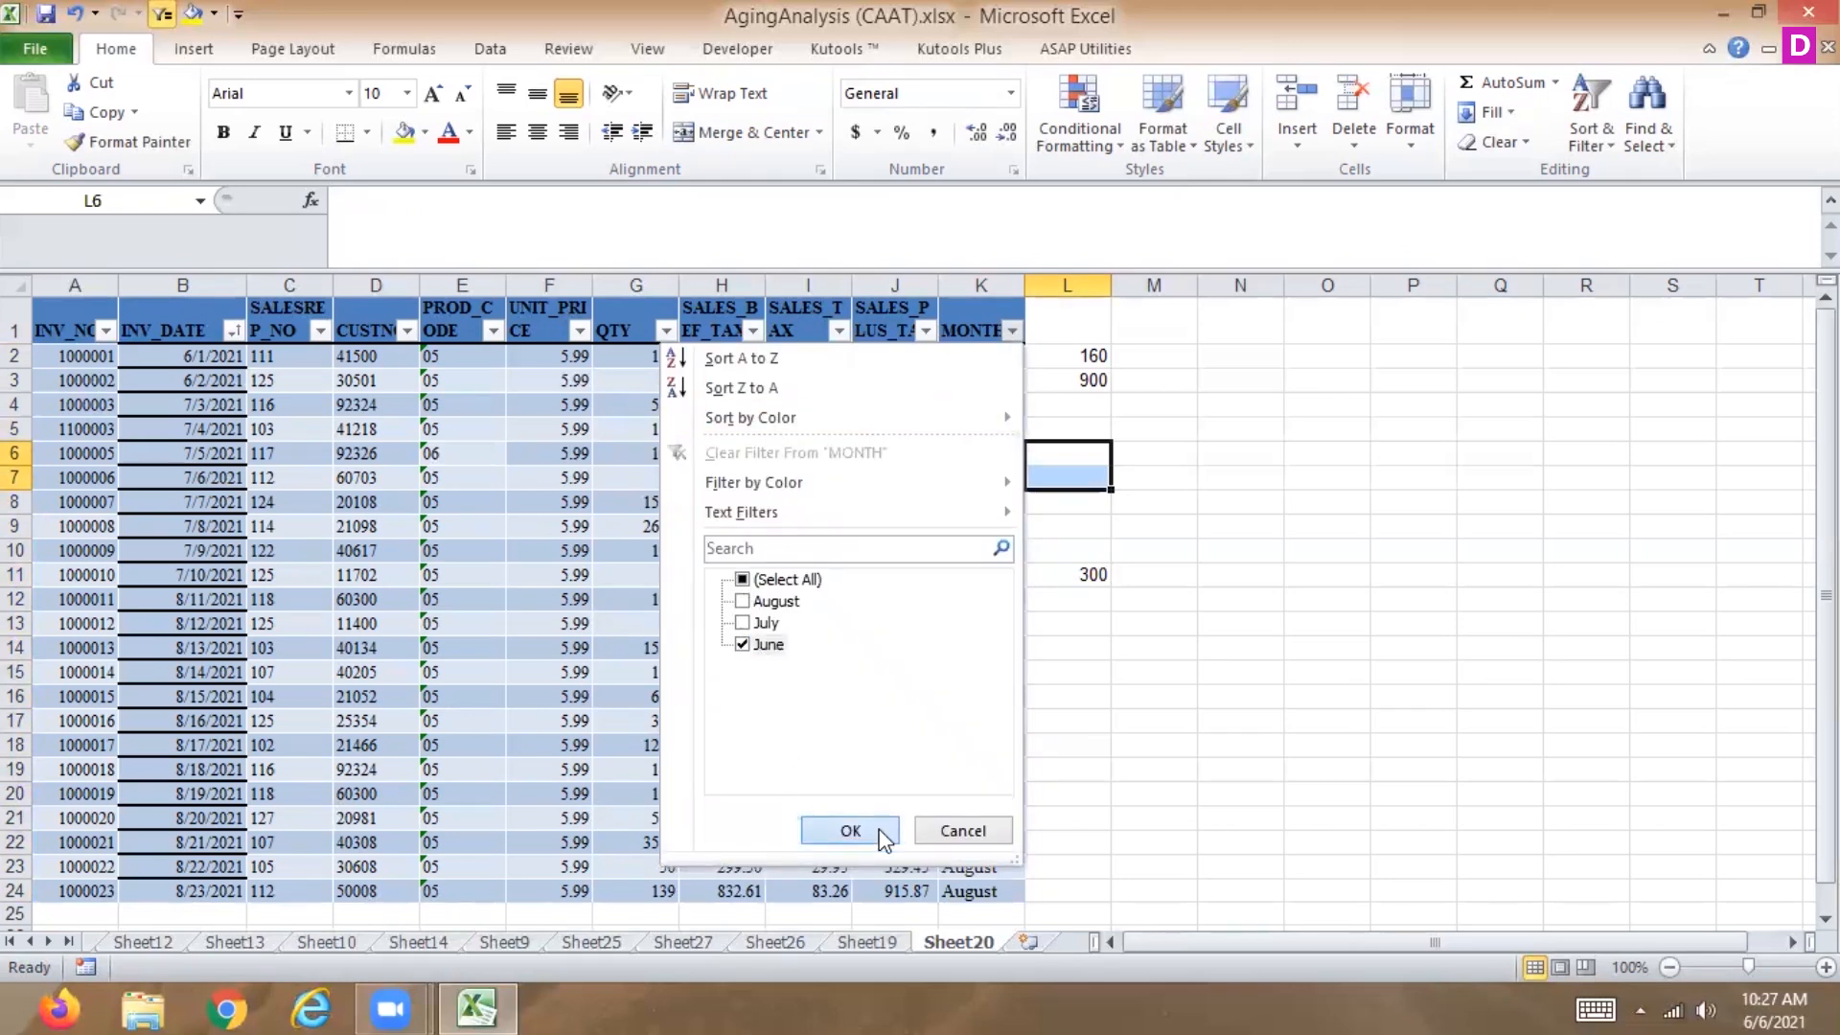
click(879, 831)
Add July to the MONTH filter, then clear the filter from MONTH.
drag(1060, 358, 1066, 379)
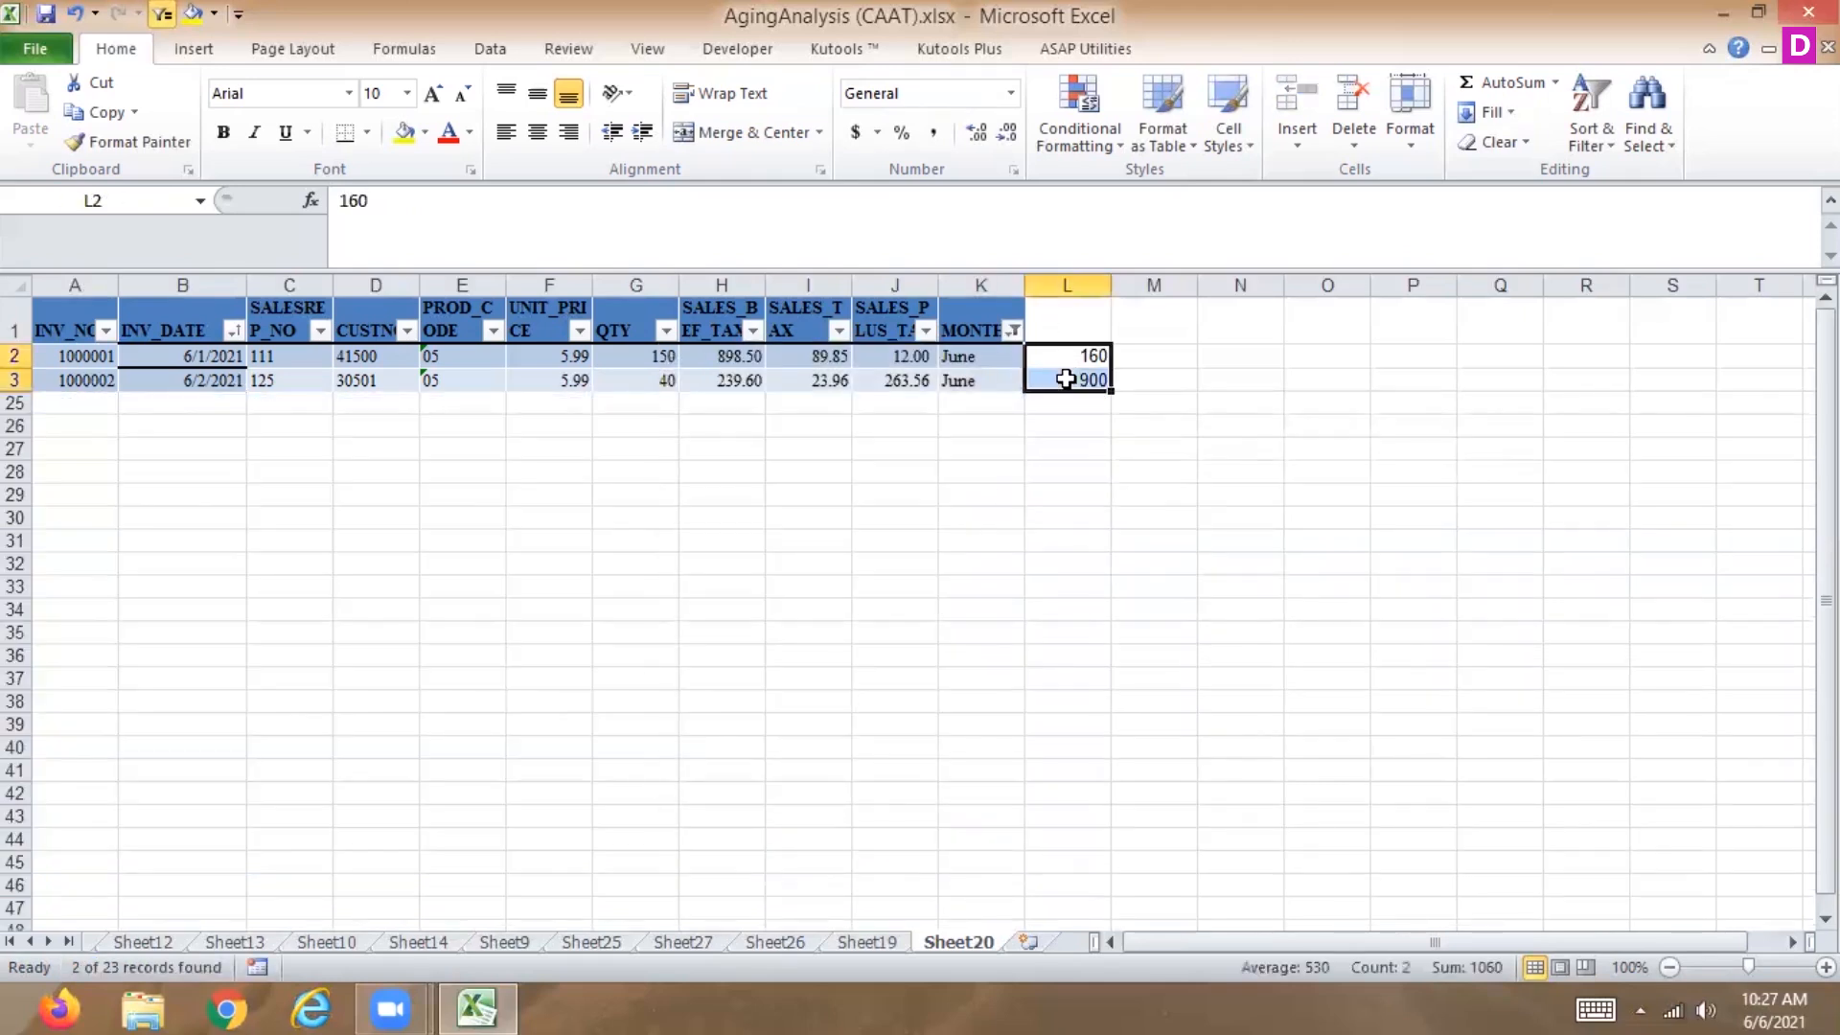
click(1012, 329)
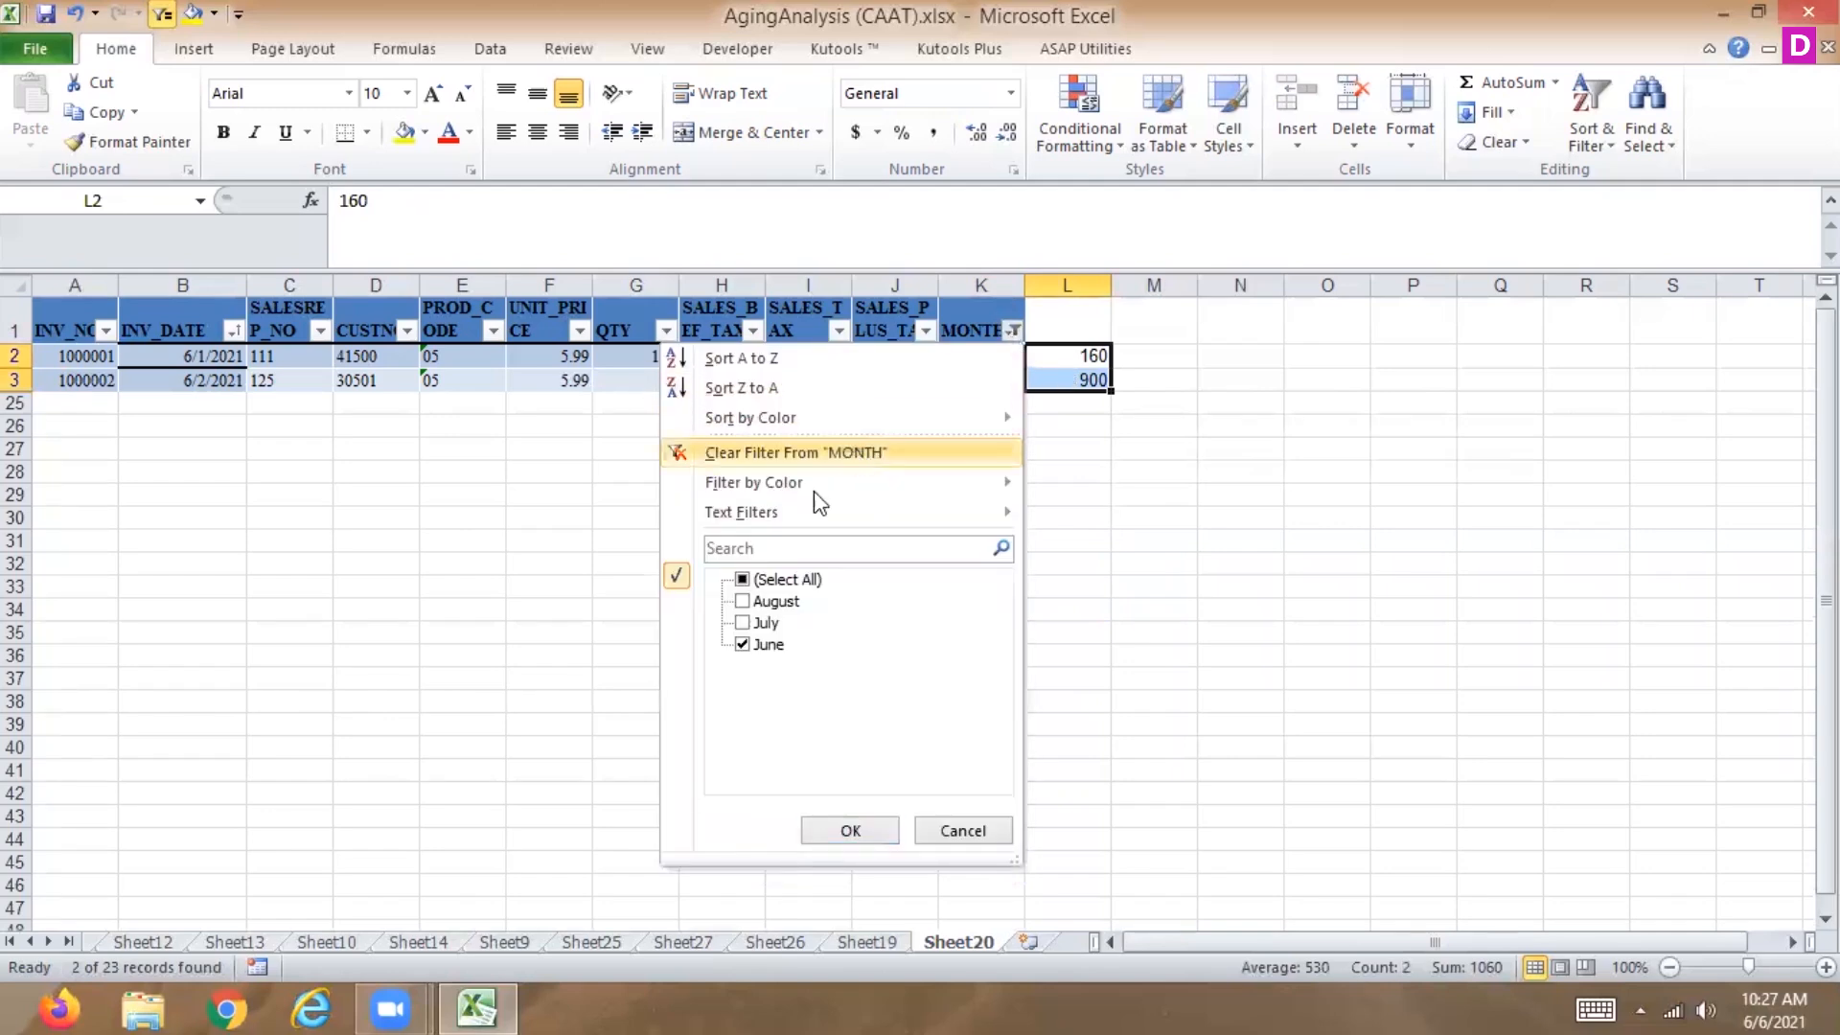
click(742, 623)
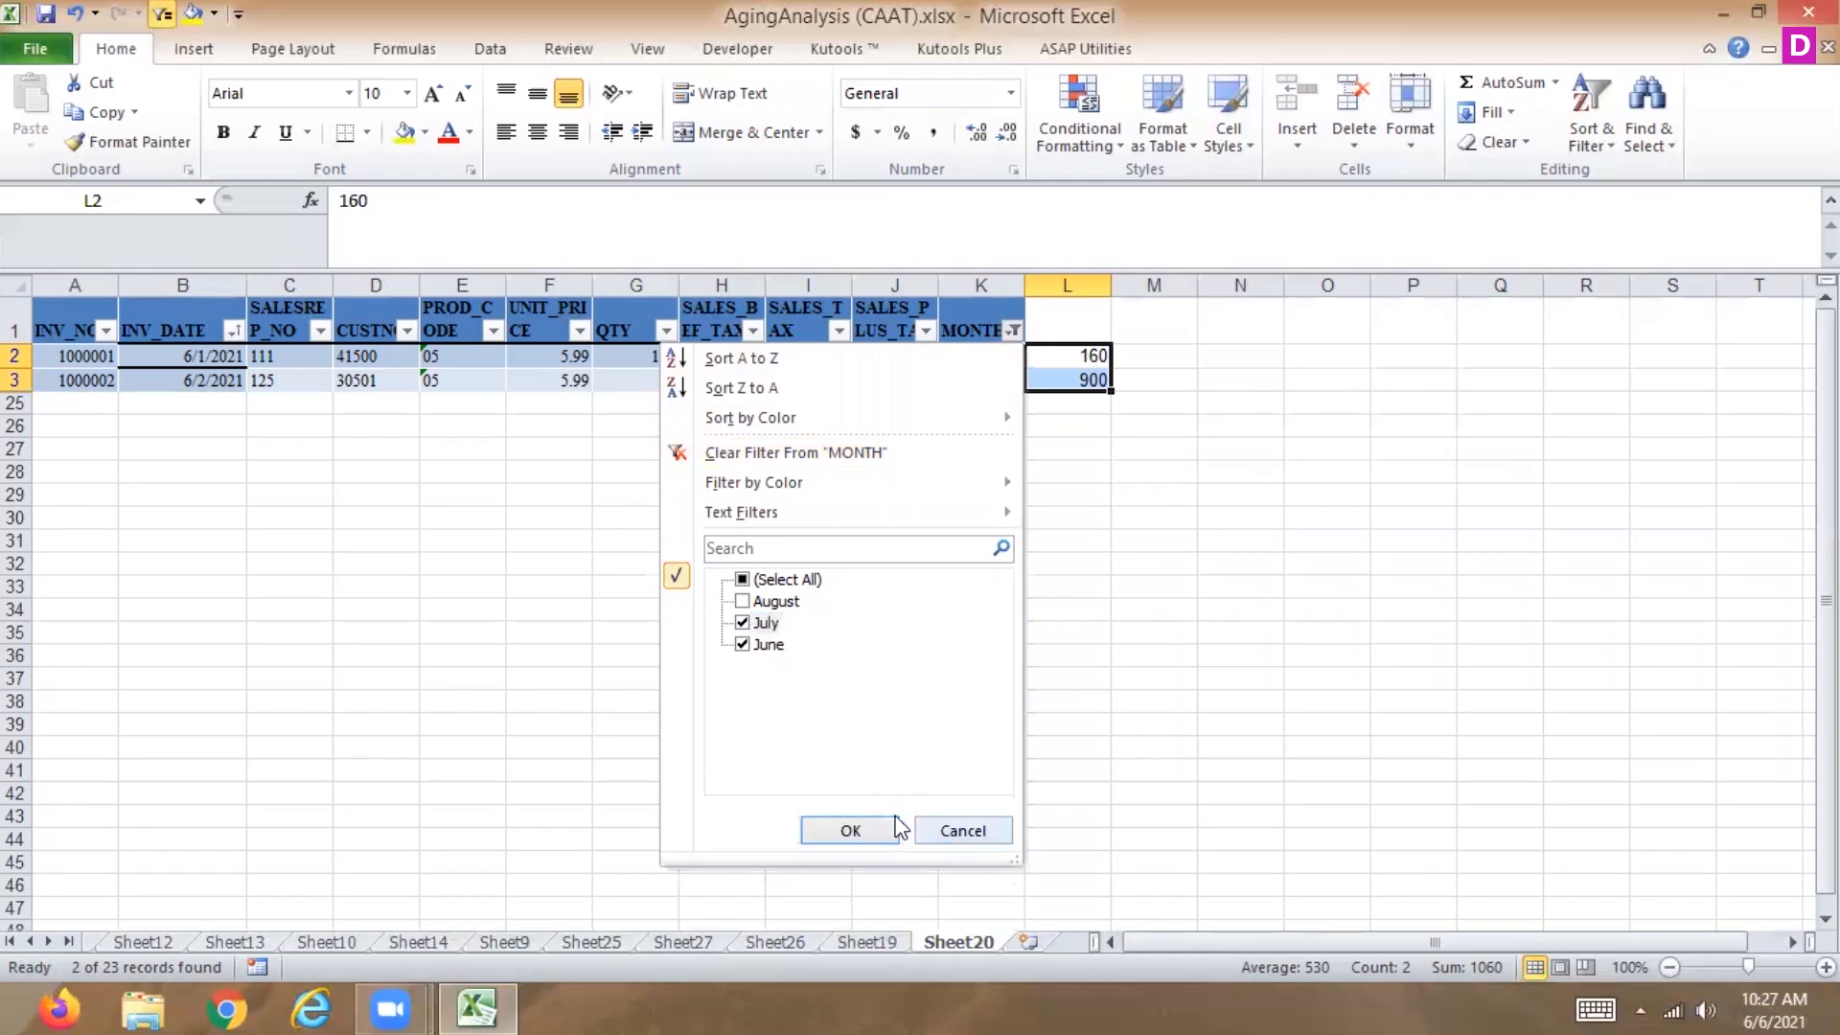
click(862, 826)
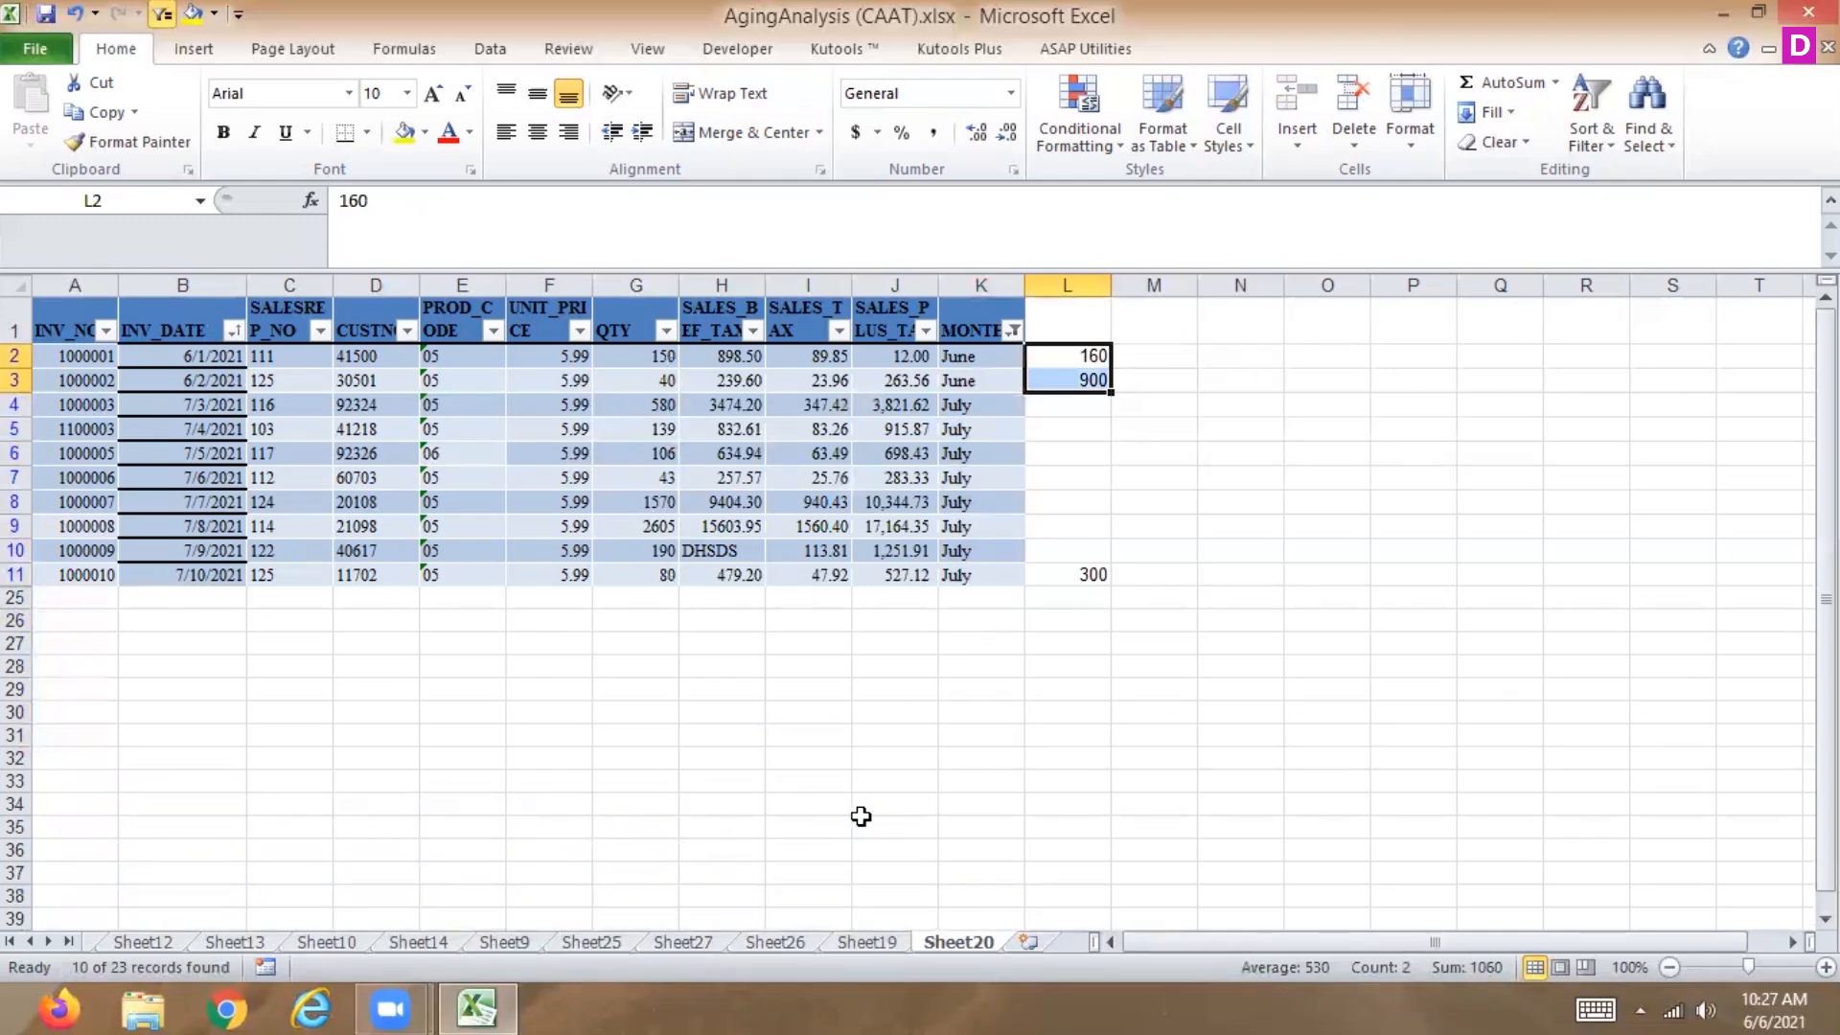
click(1012, 330)
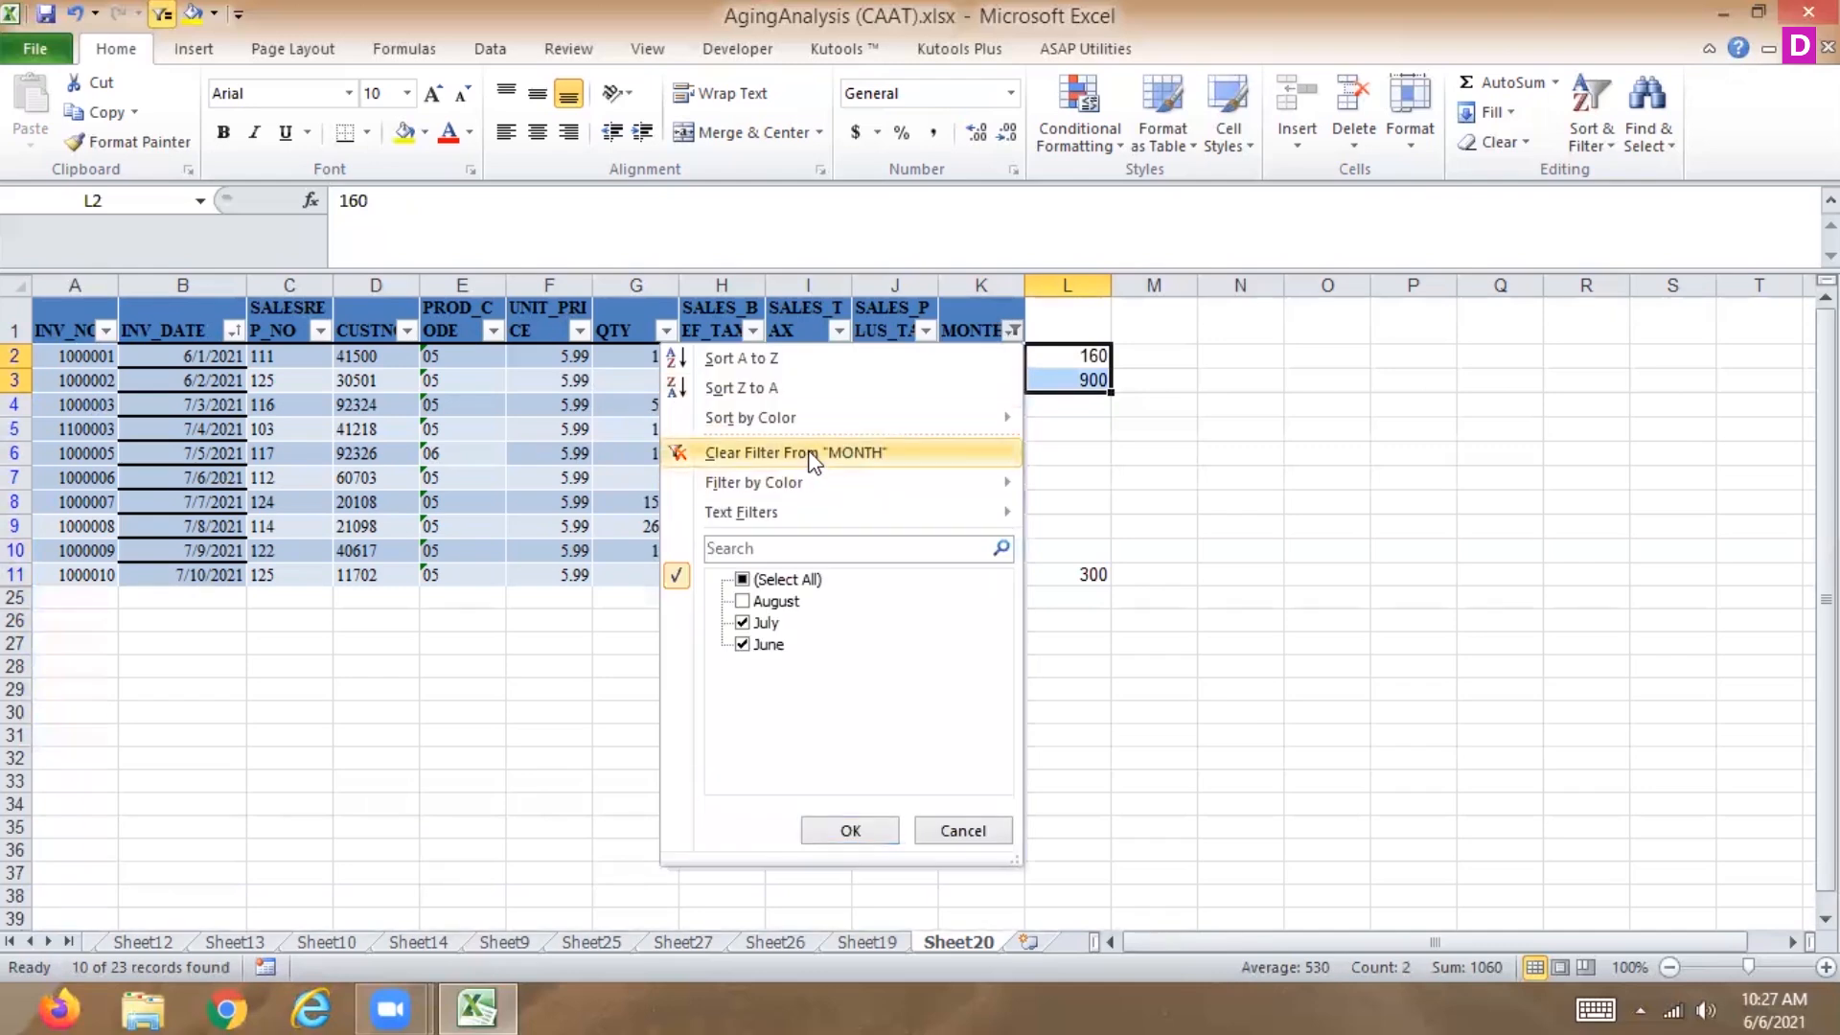
click(812, 454)
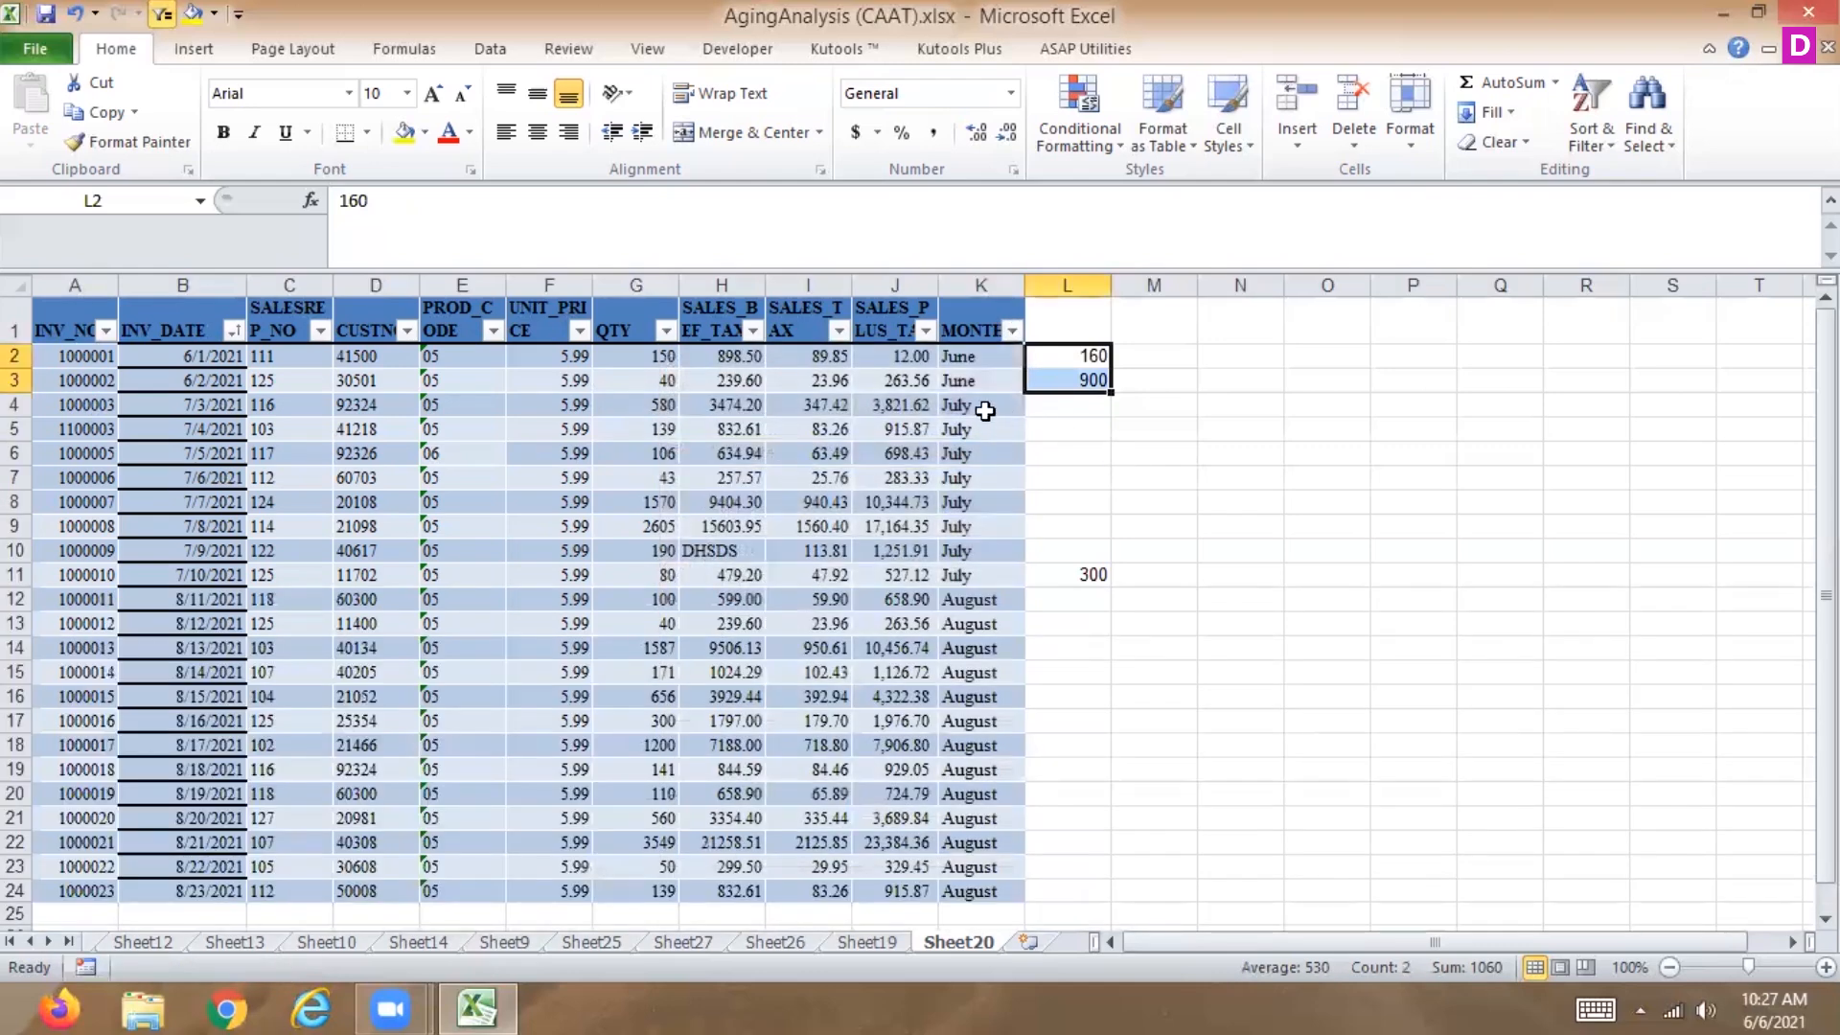
Copy the 6/1/2021 date from INV_DATE in row 2 into row 11.
click(990, 356)
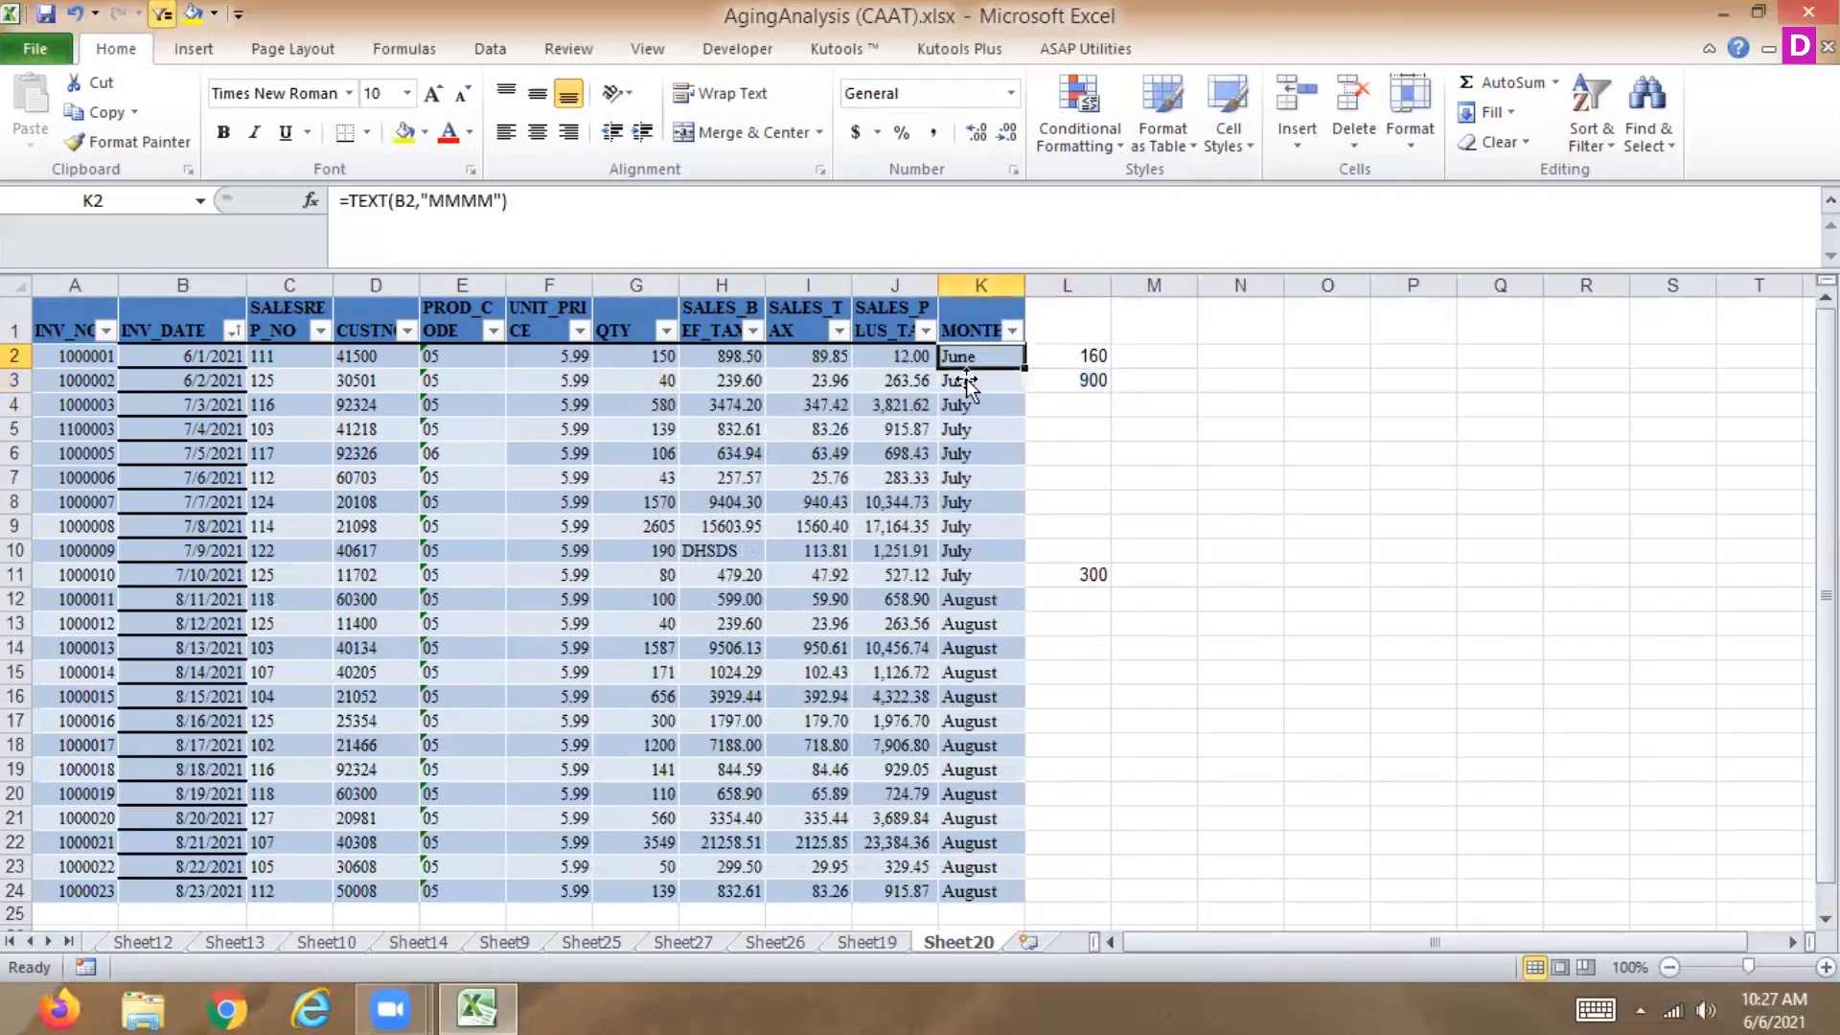
click(201, 357)
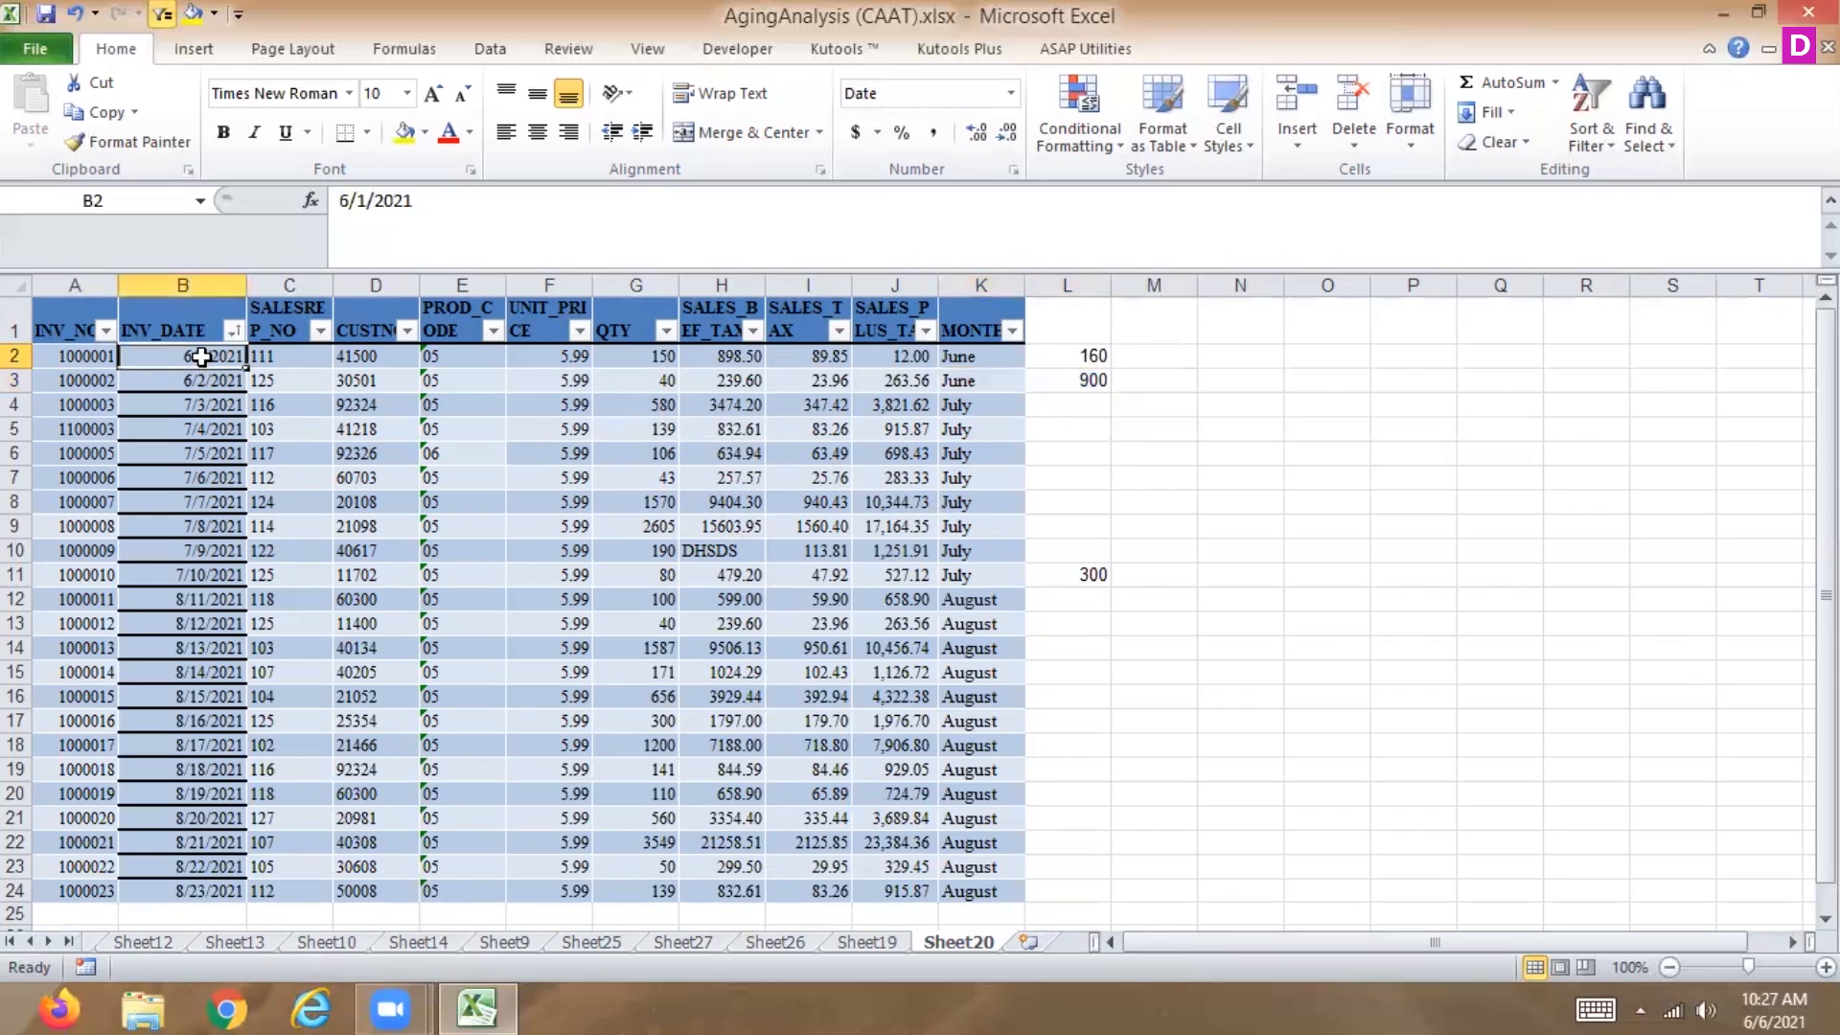
key(ctrl+c)
click(182, 574)
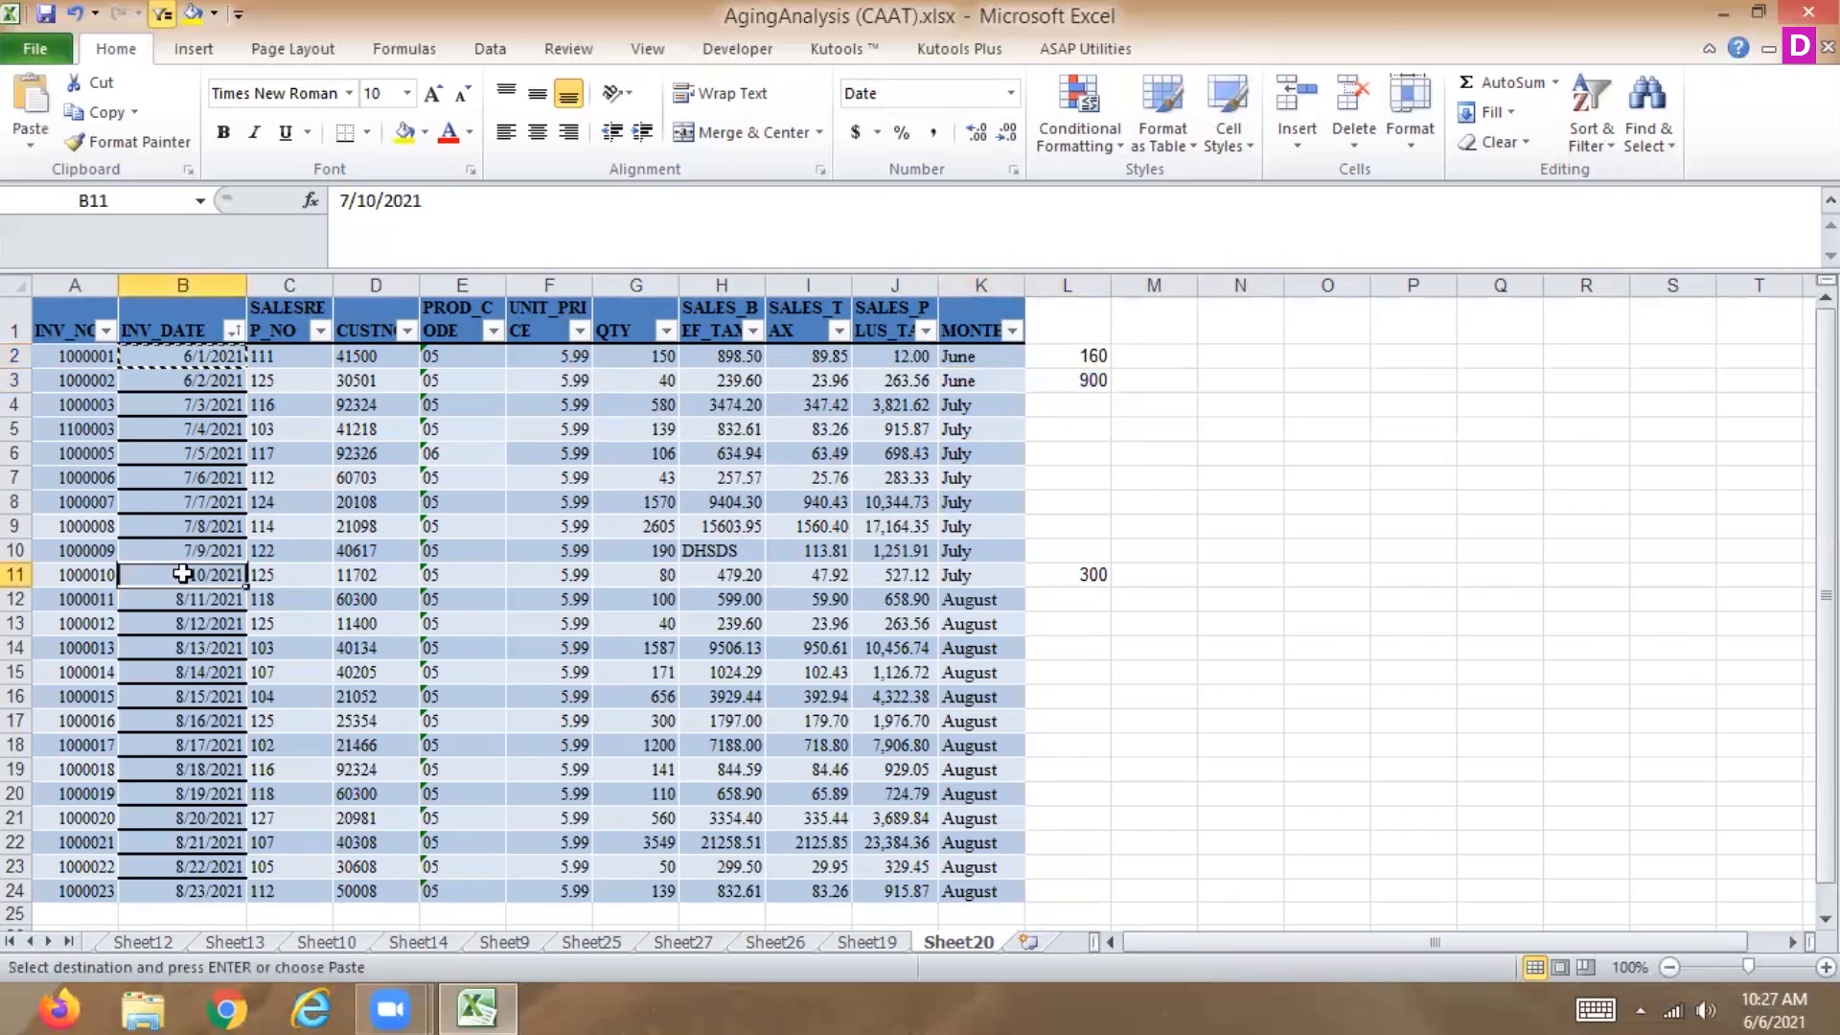
key(ctrl+v)
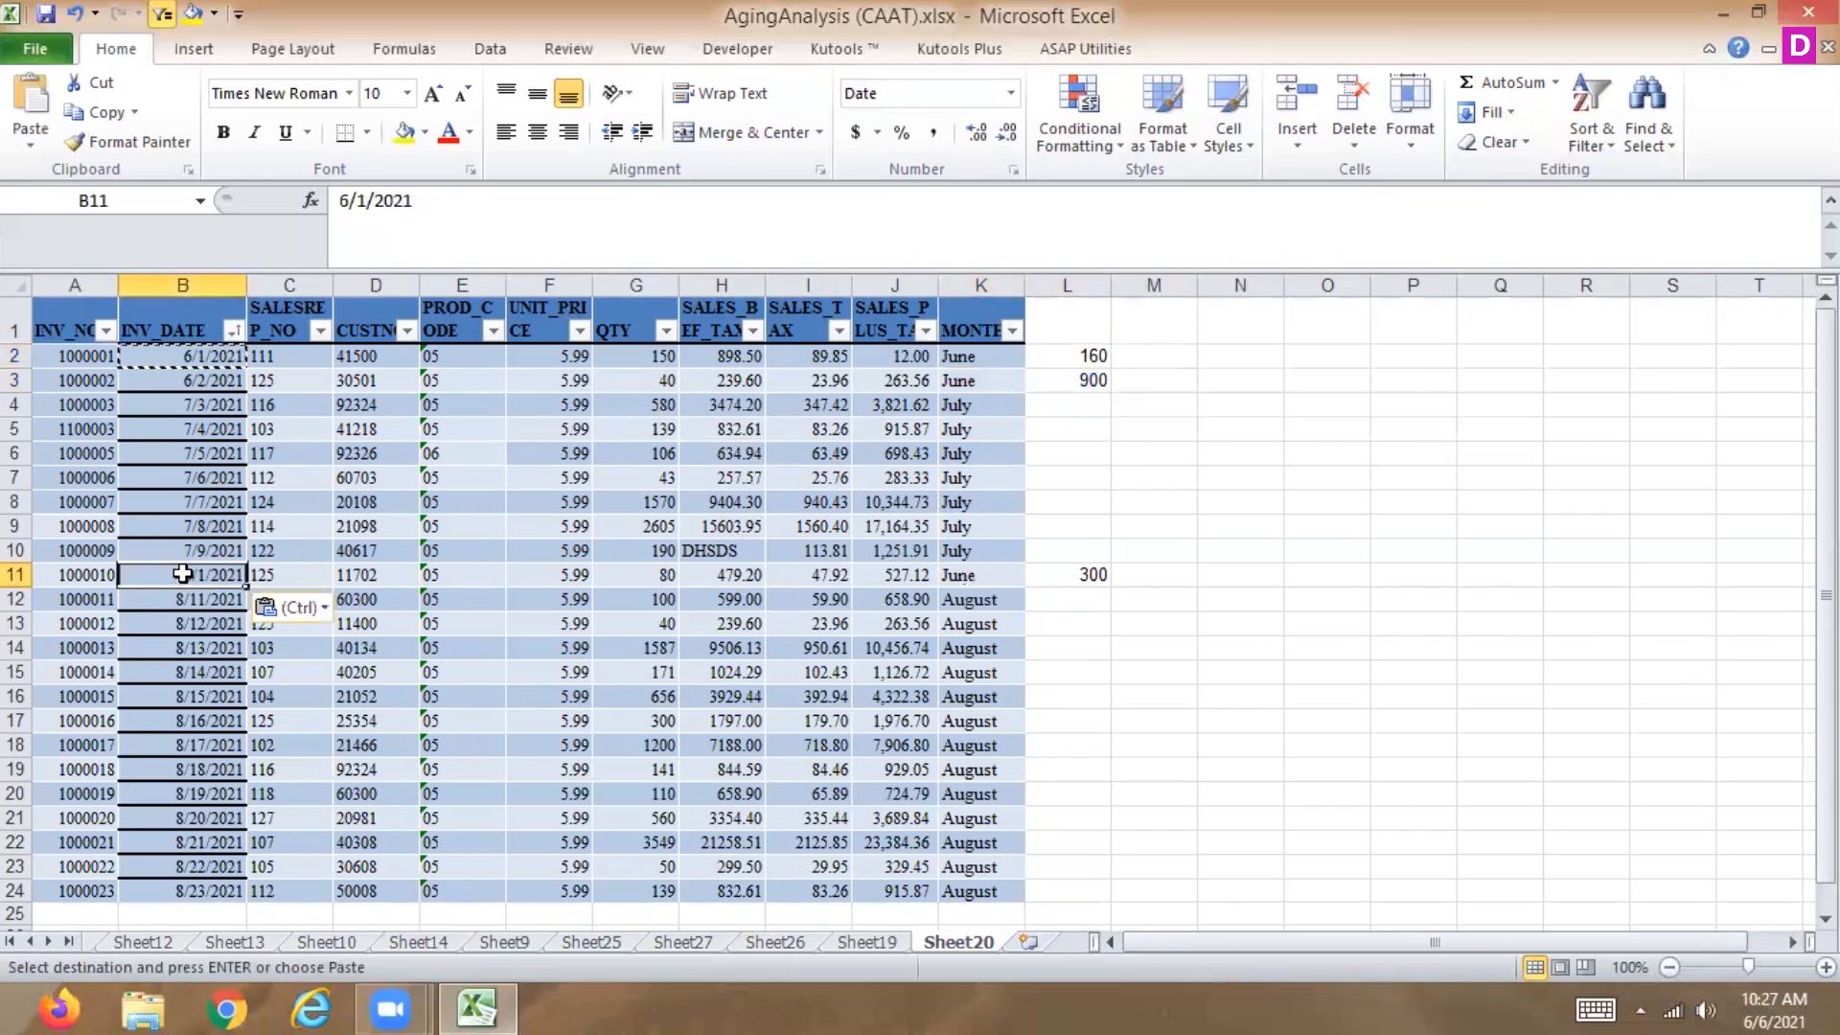
key(Escape)
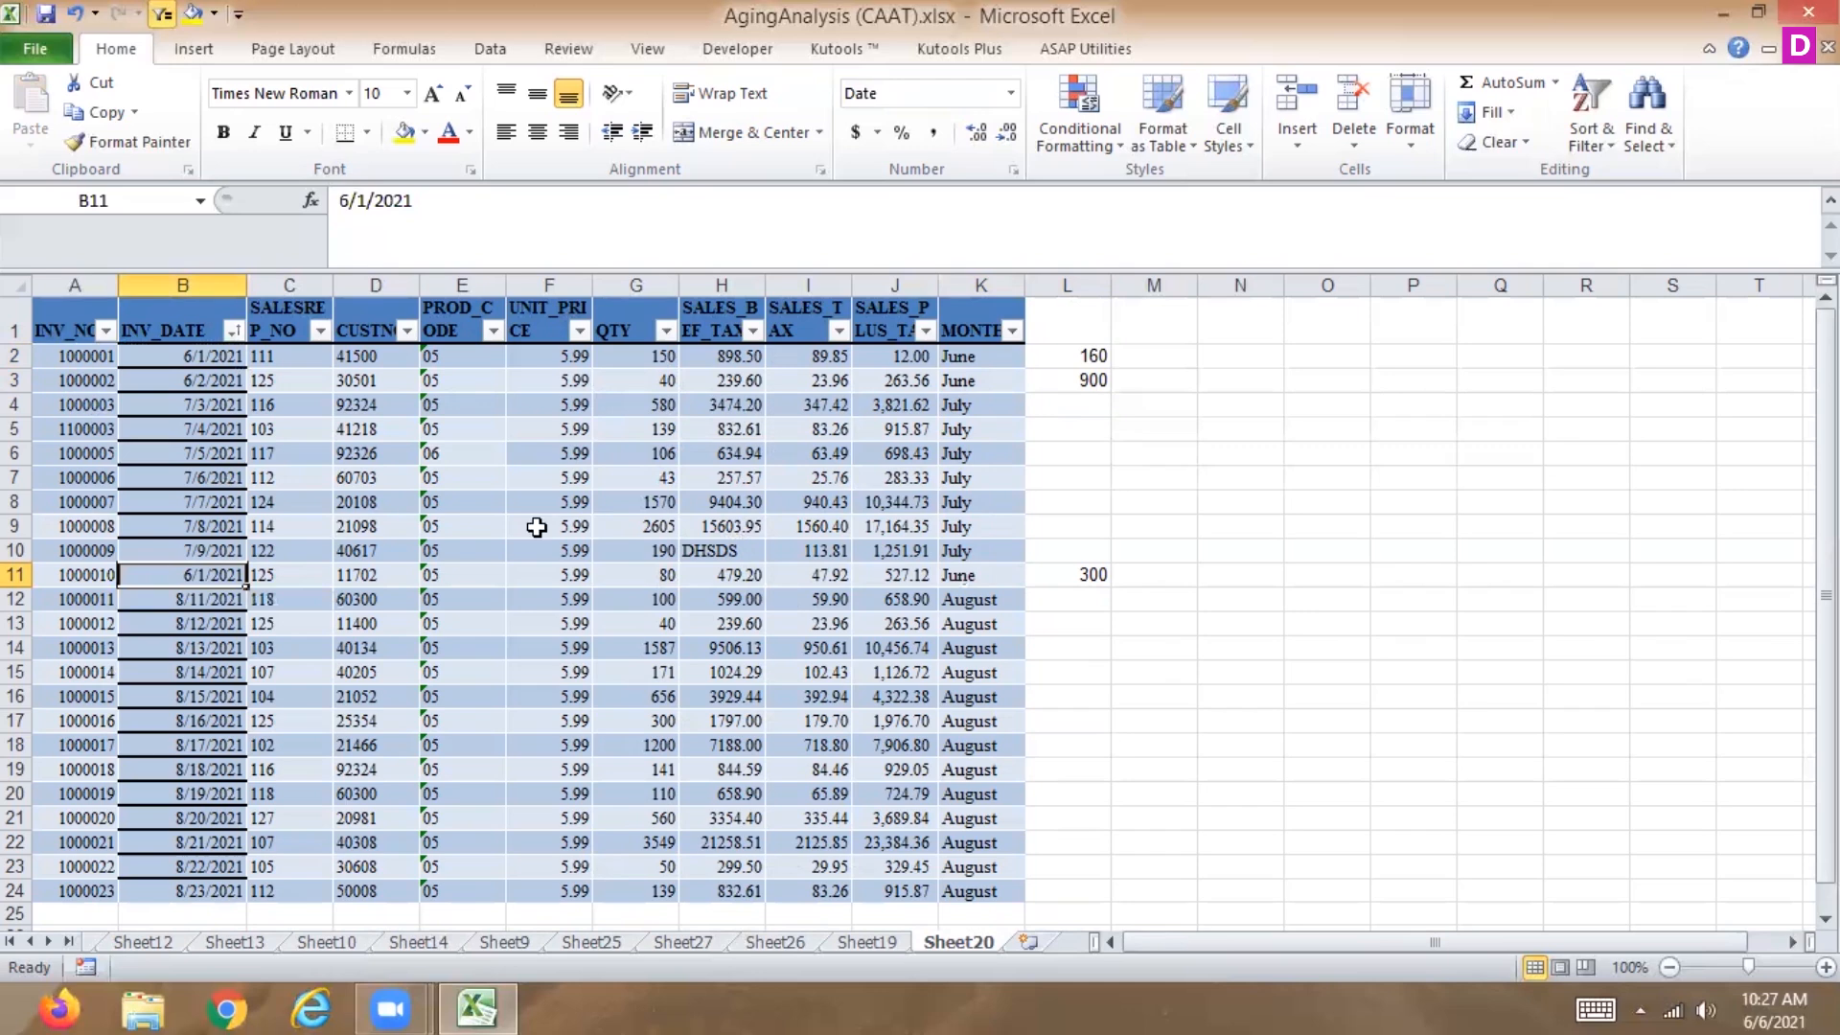
Filter MONTH to show only June.
click(1011, 329)
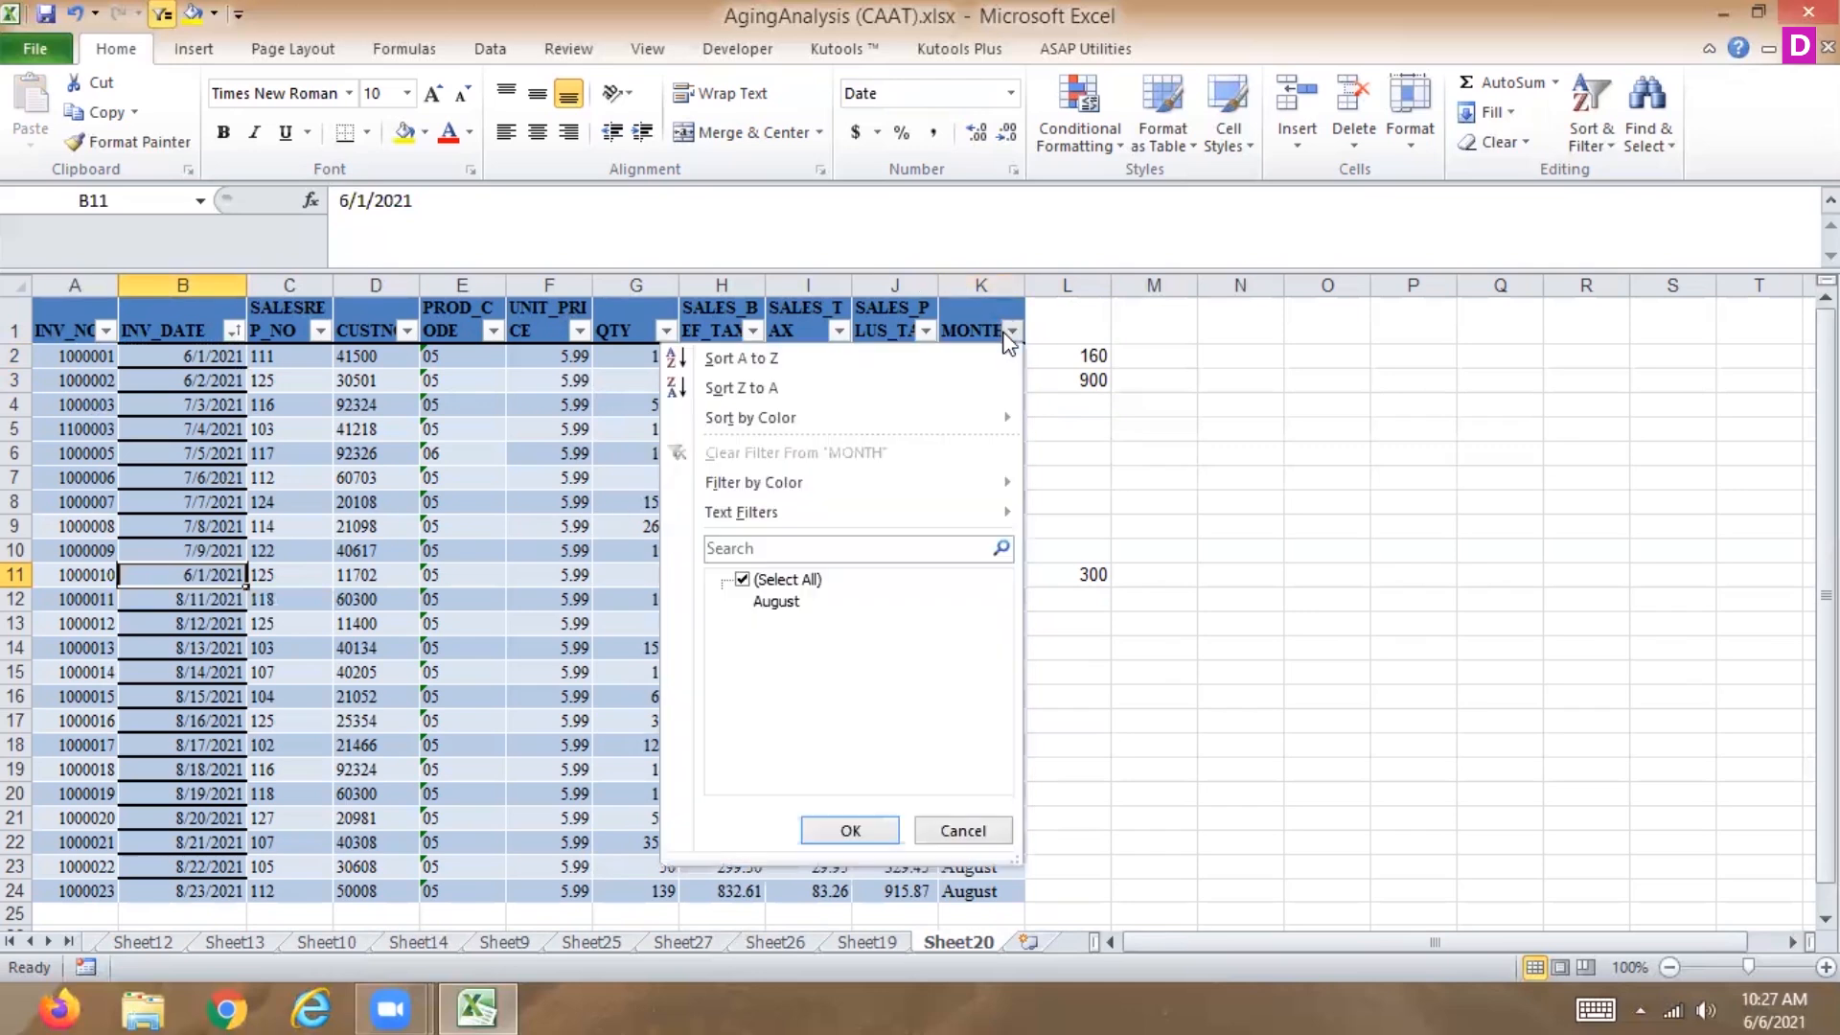
click(744, 580)
click(742, 644)
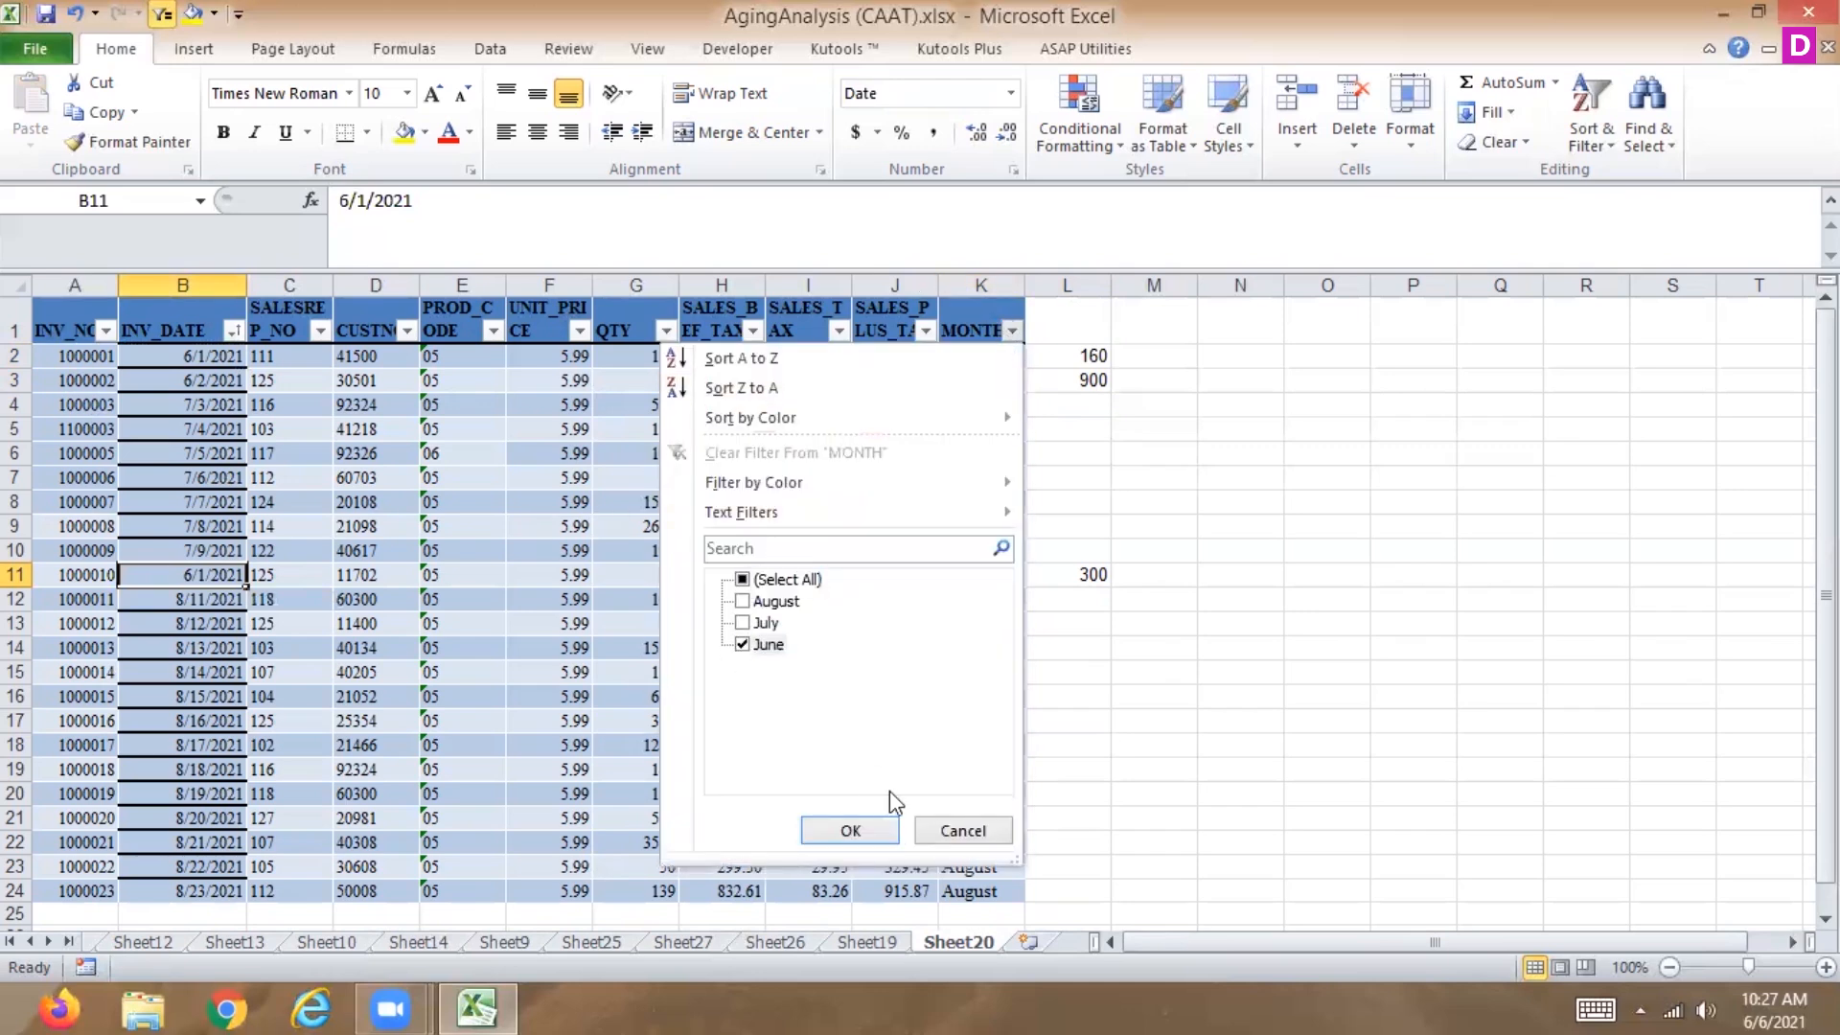
click(851, 832)
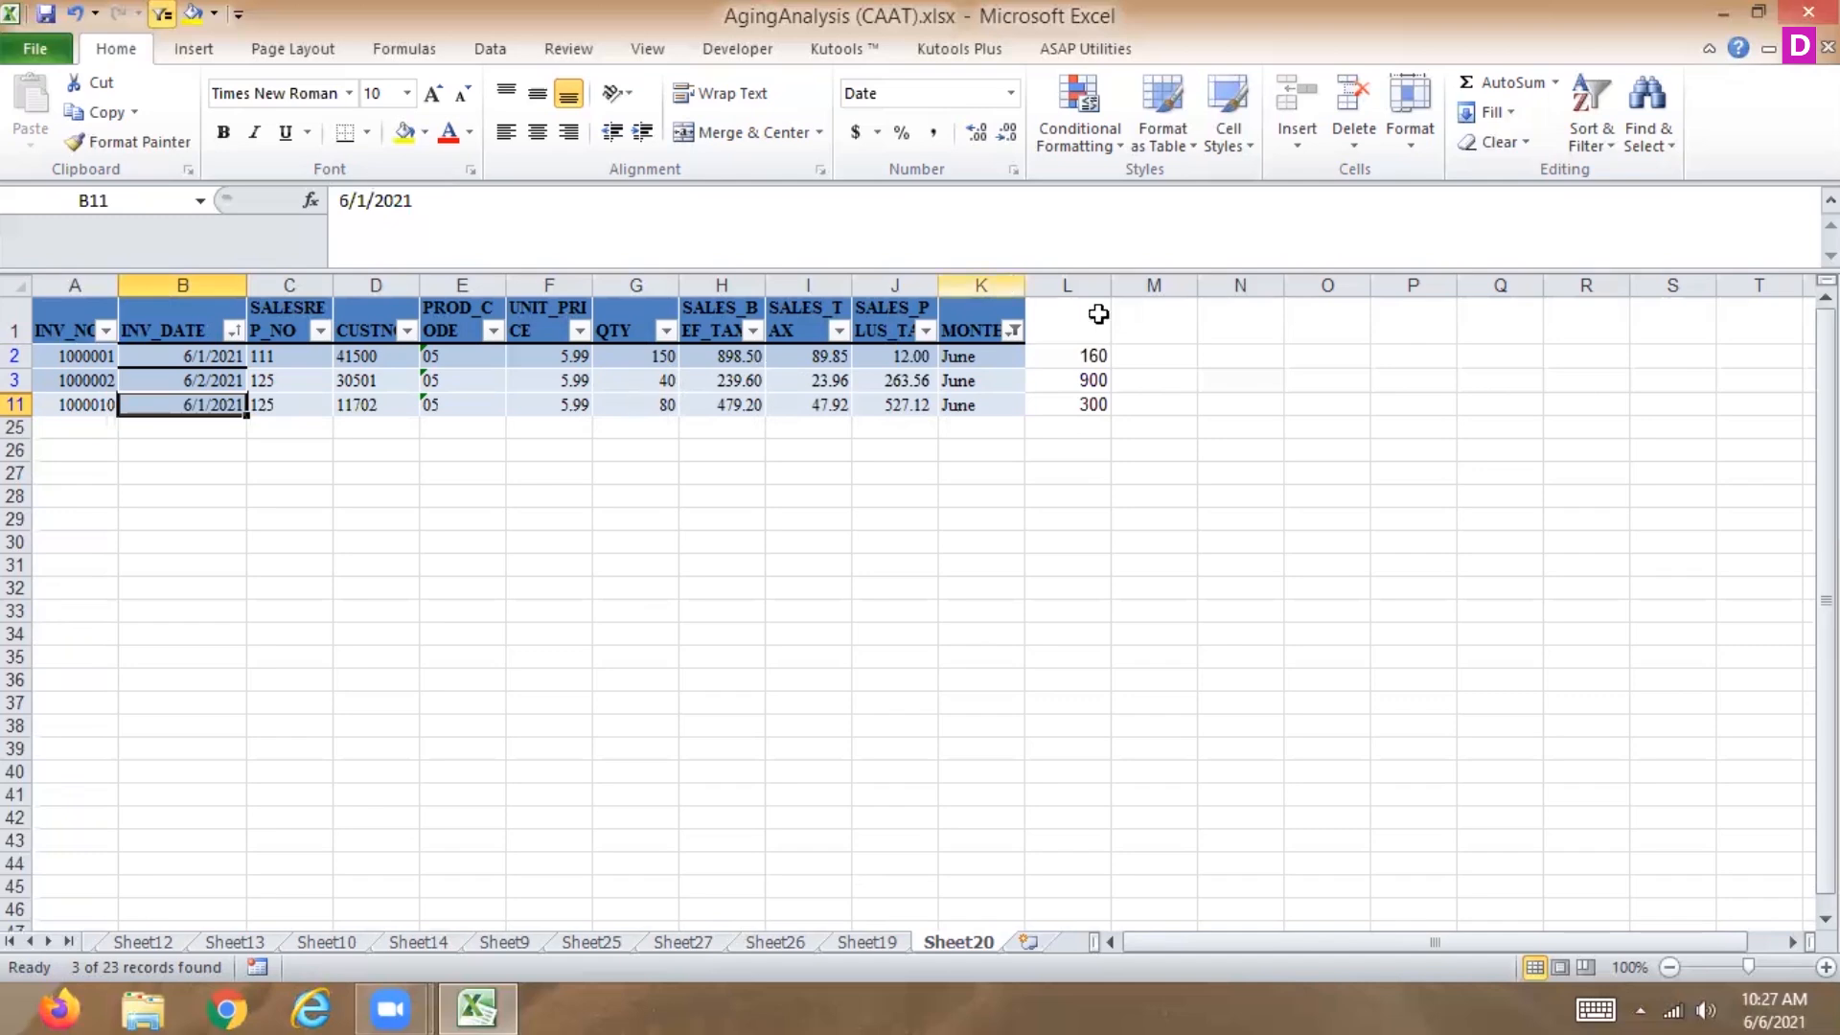
Copy the visible L column values and paste them into QTY starting at G2.
drag(1075, 354, 1074, 399)
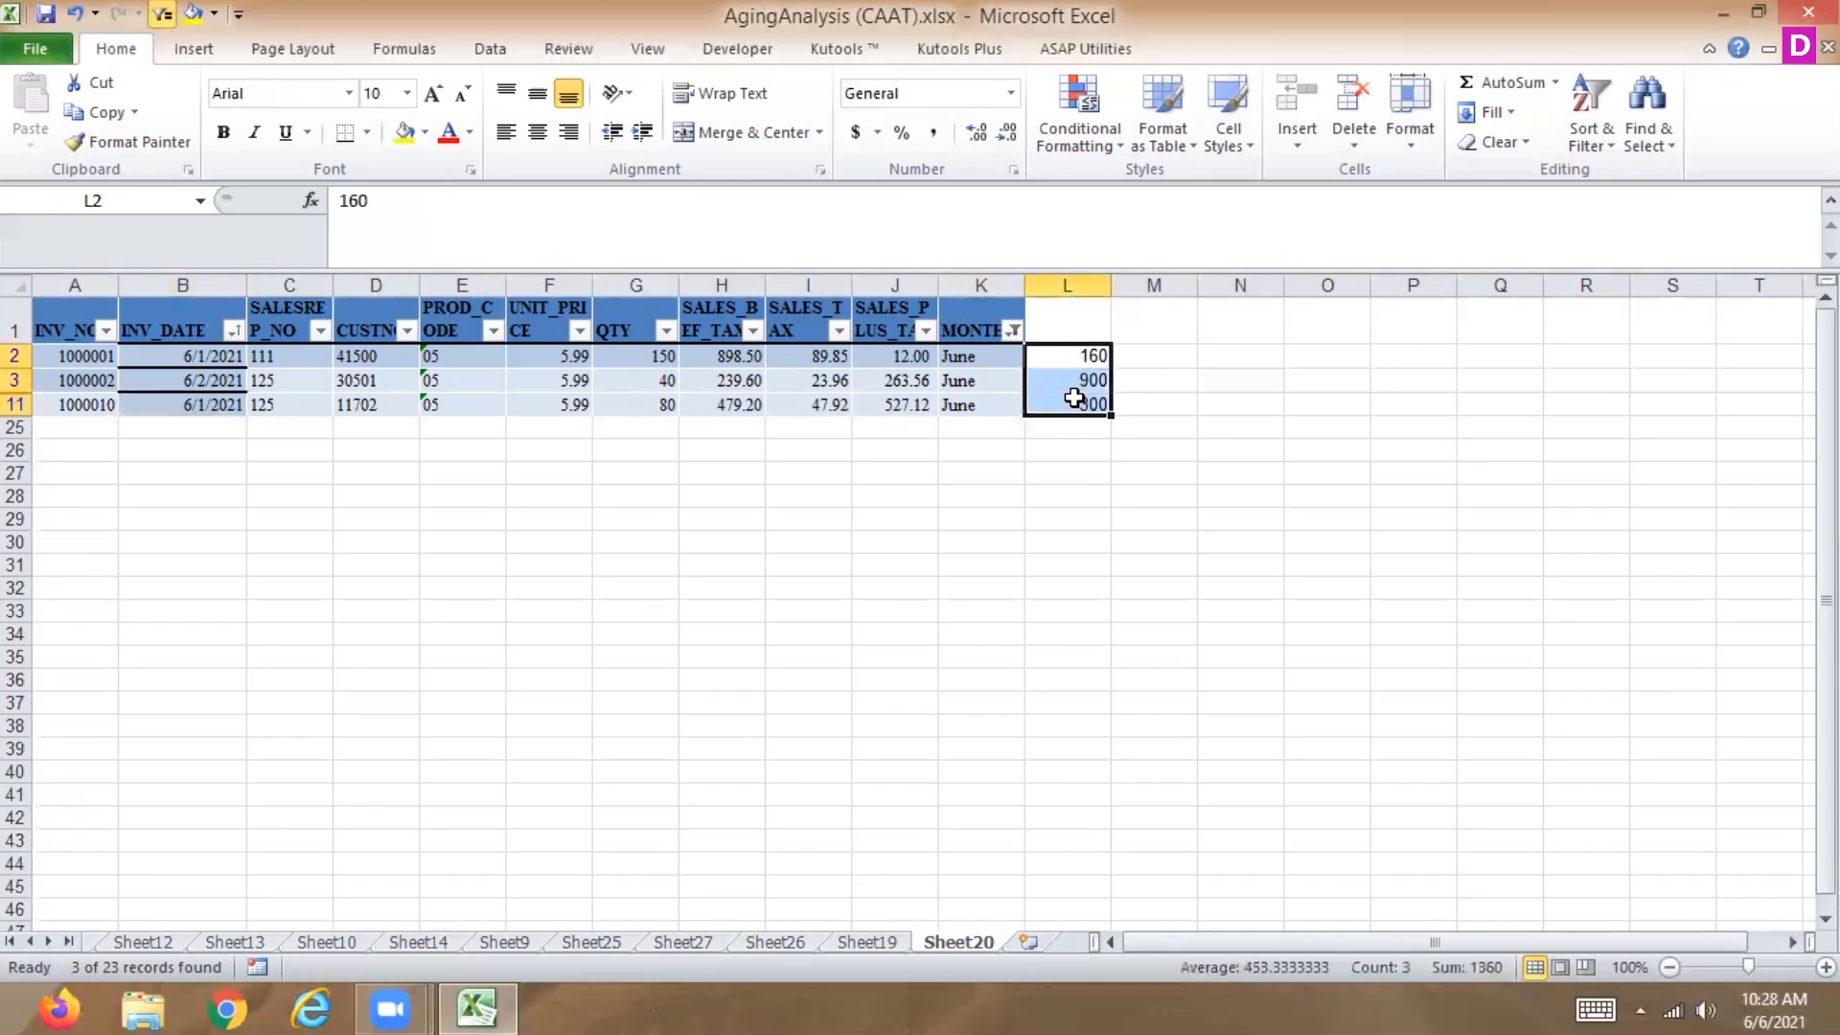
key(ctrl+c)
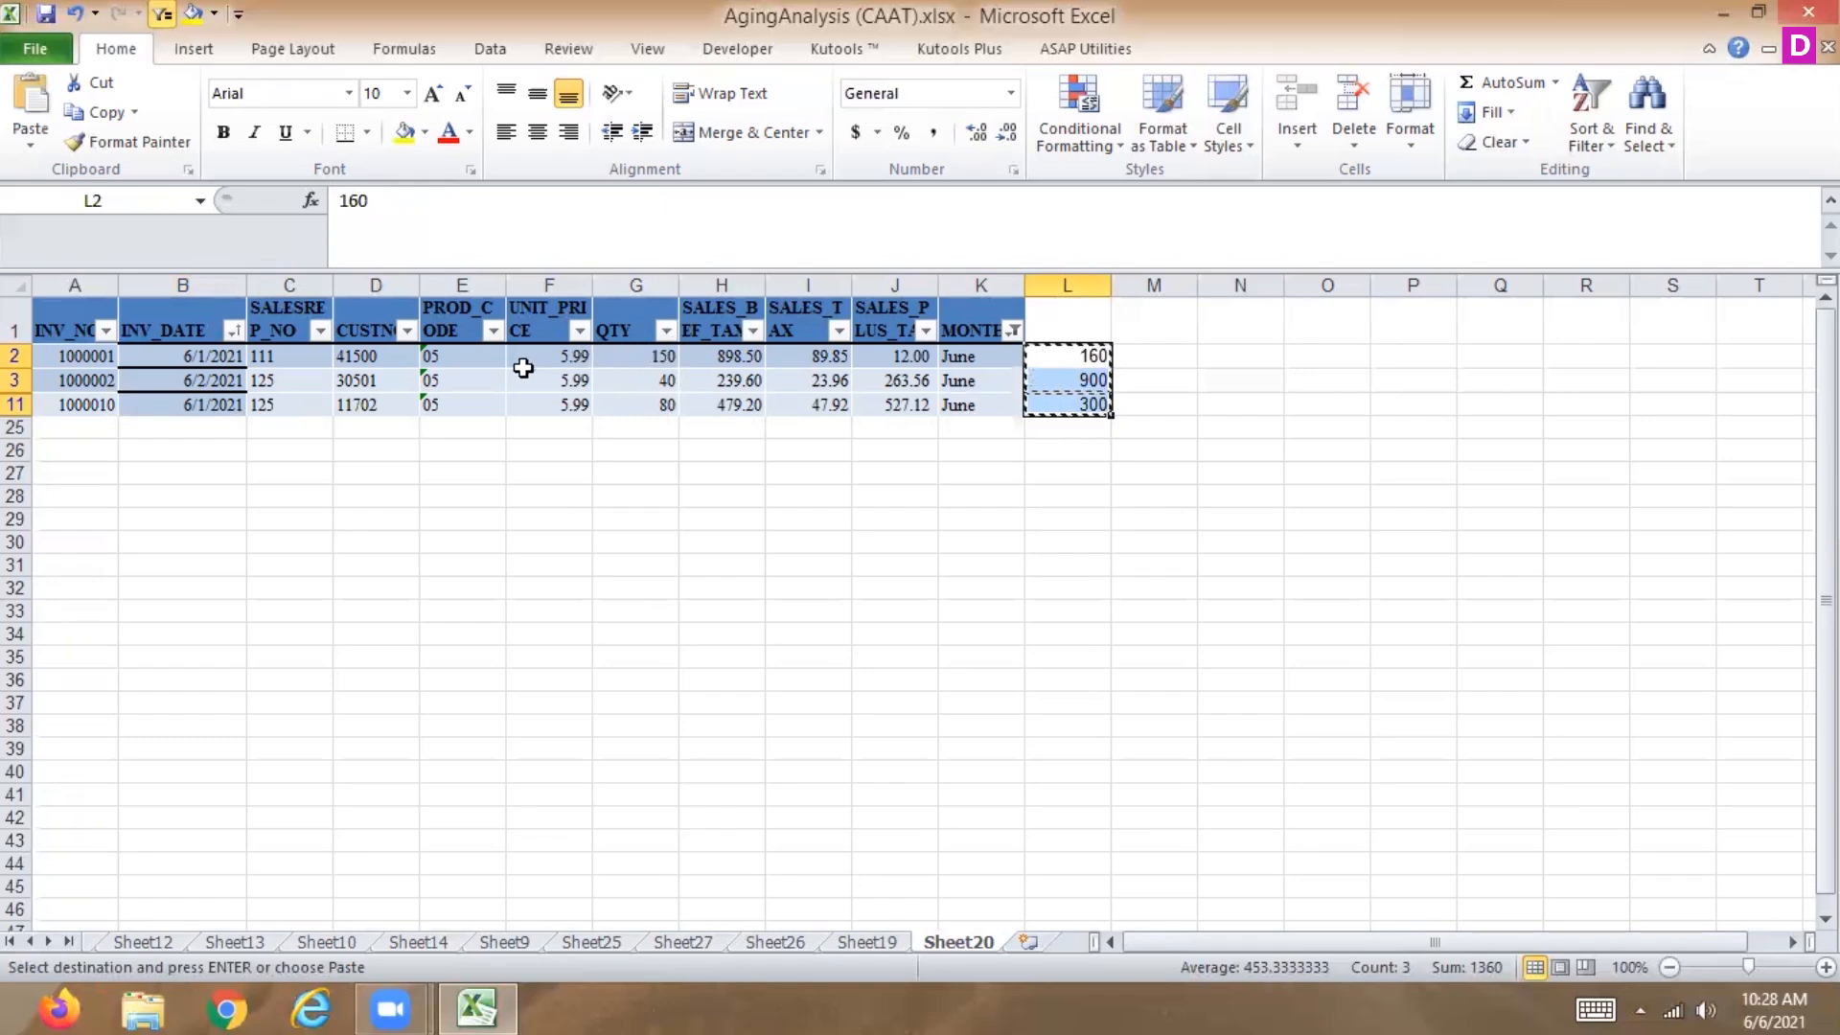
click(624, 357)
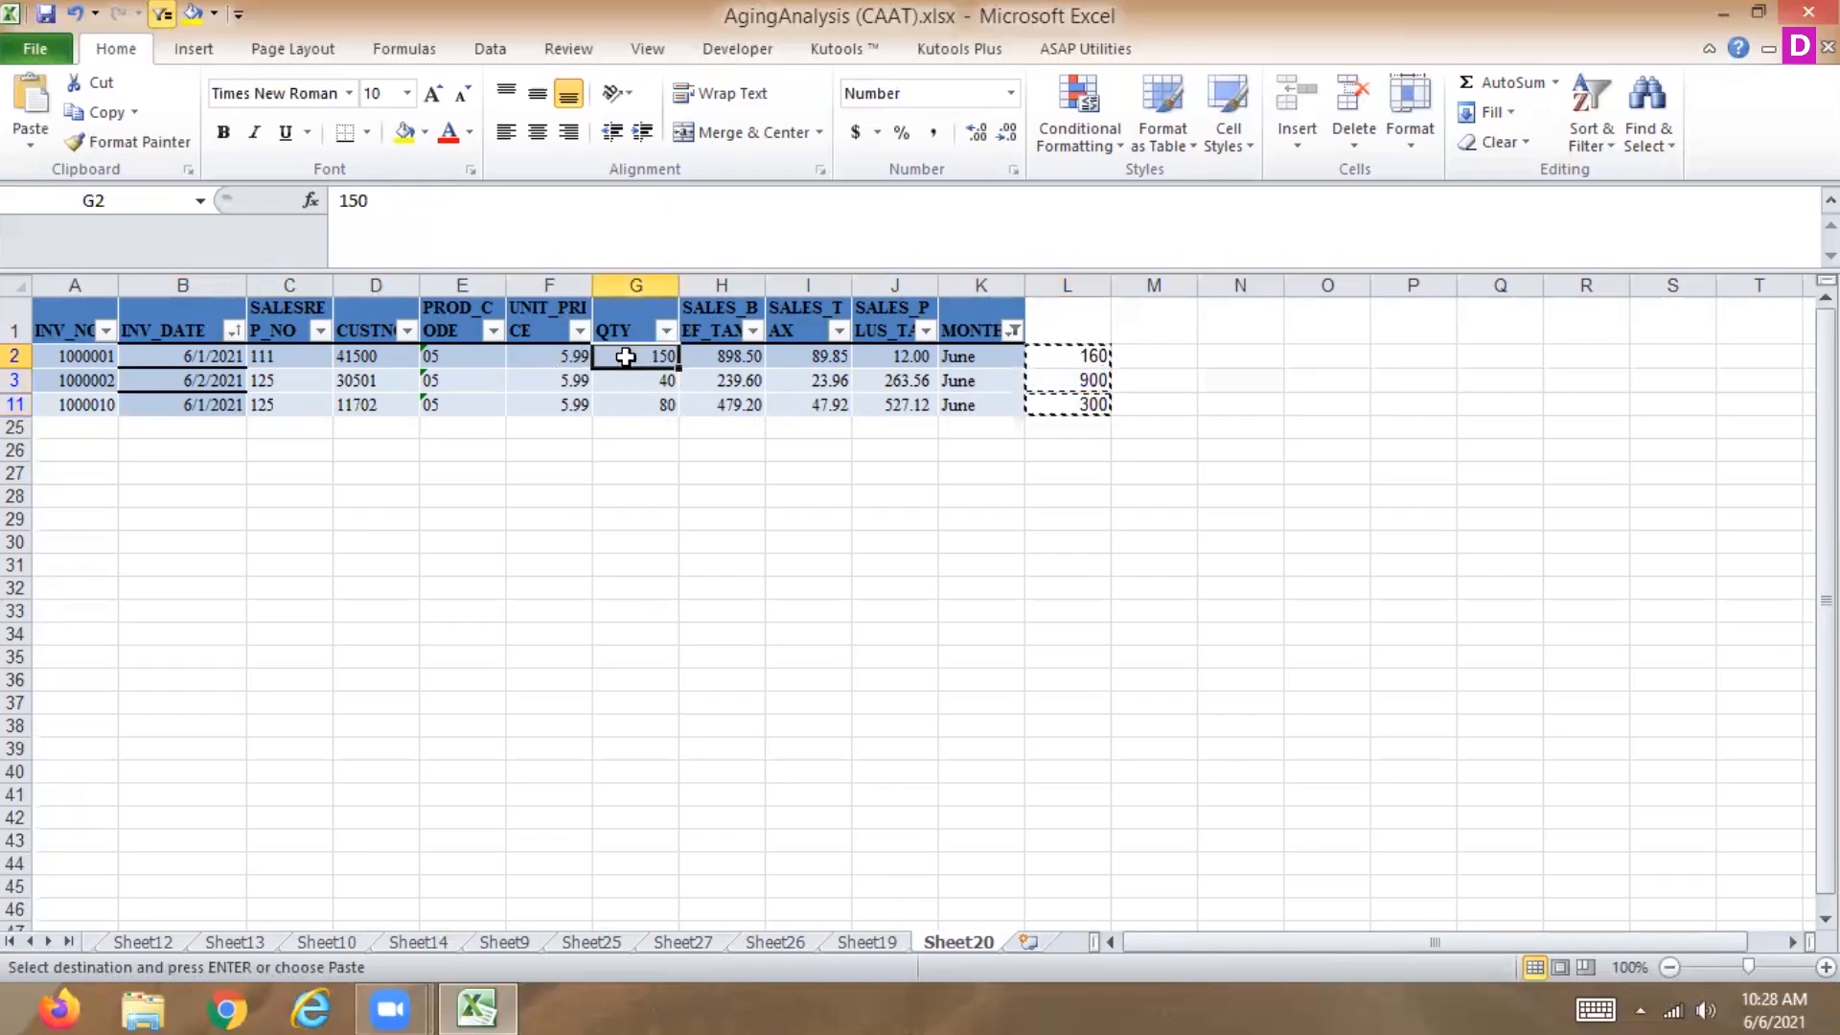
key(ctrl+v)
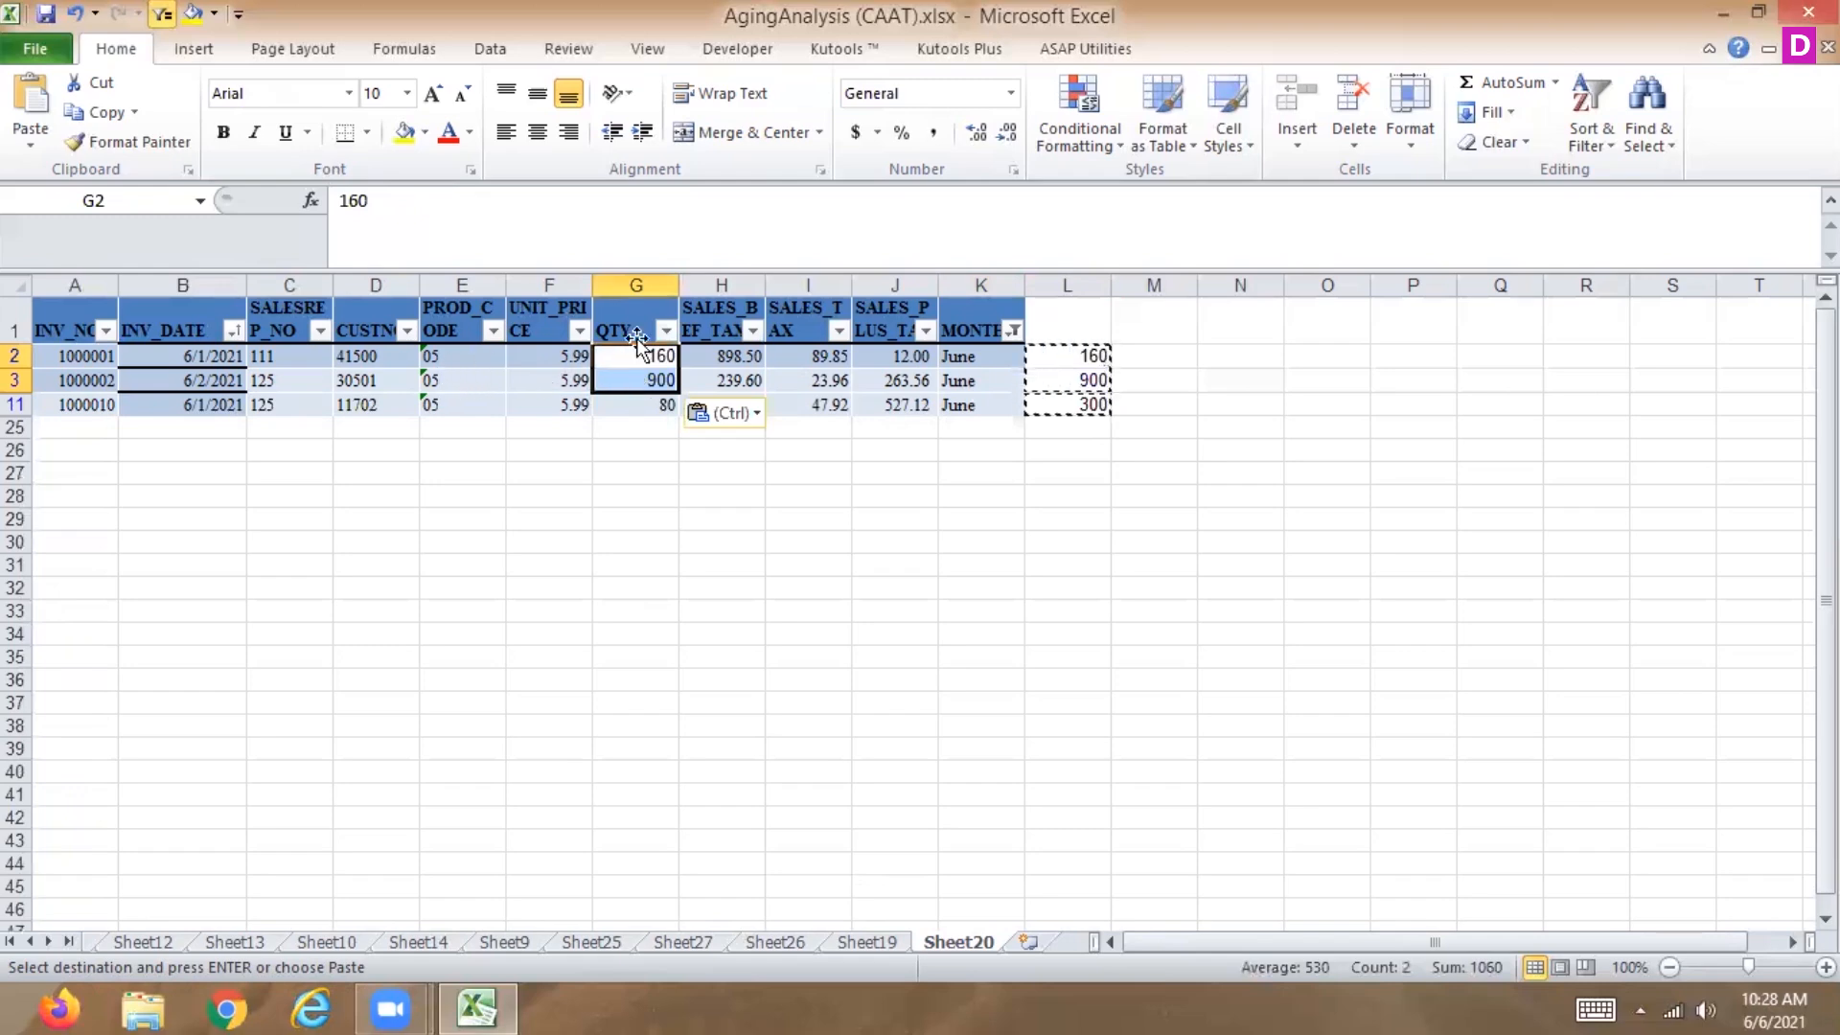
Select all months in the MONTH filter, then undo the last two actions.
click(1013, 330)
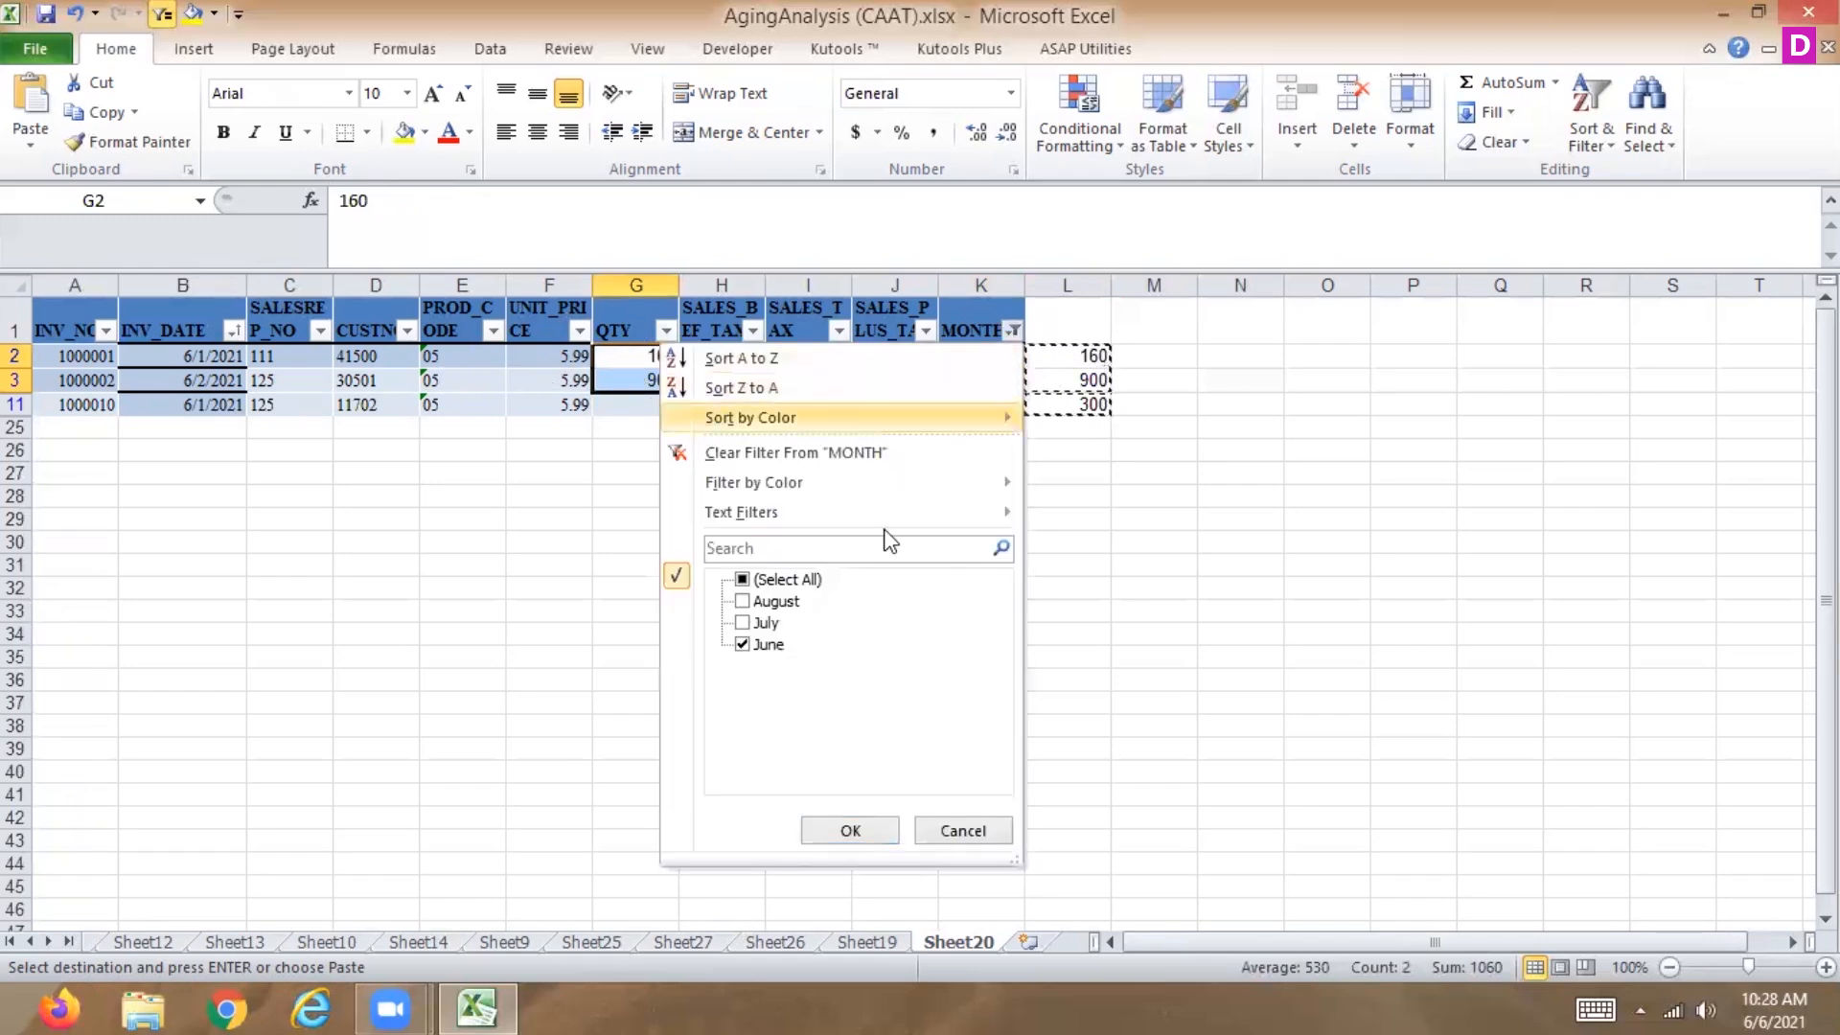
click(803, 580)
click(847, 824)
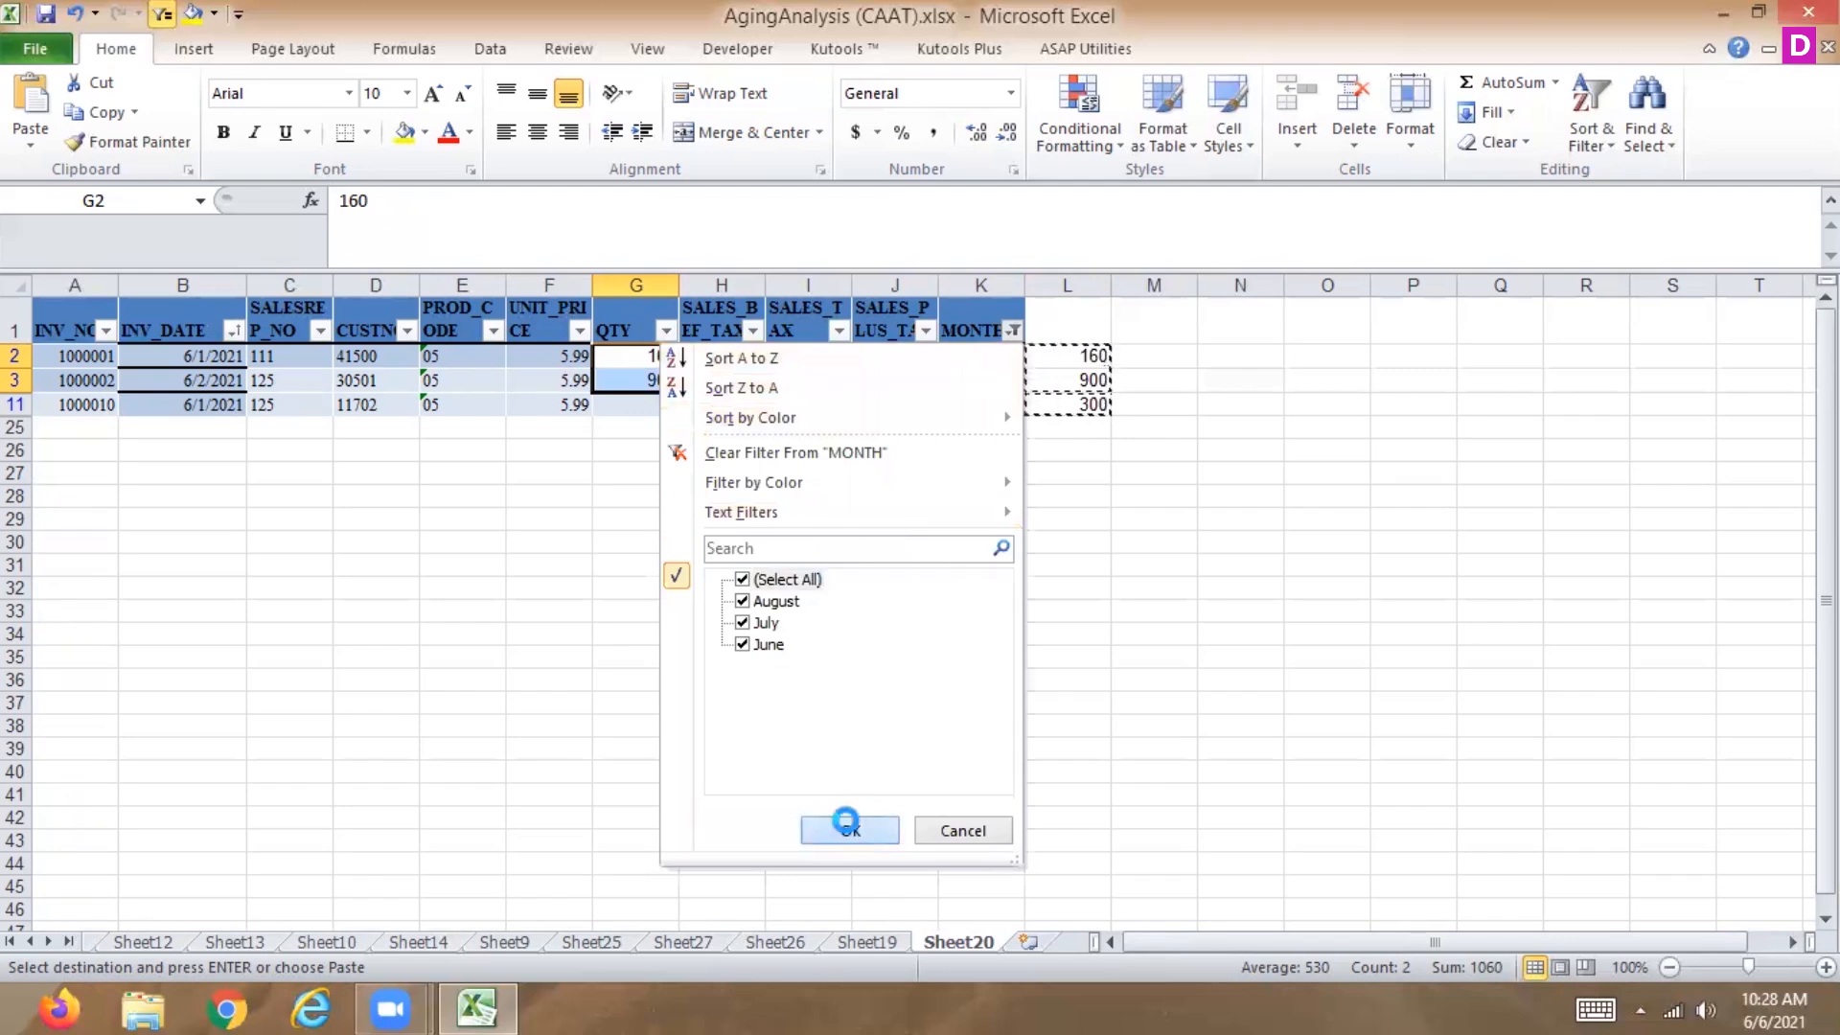
shift+click(636, 398)
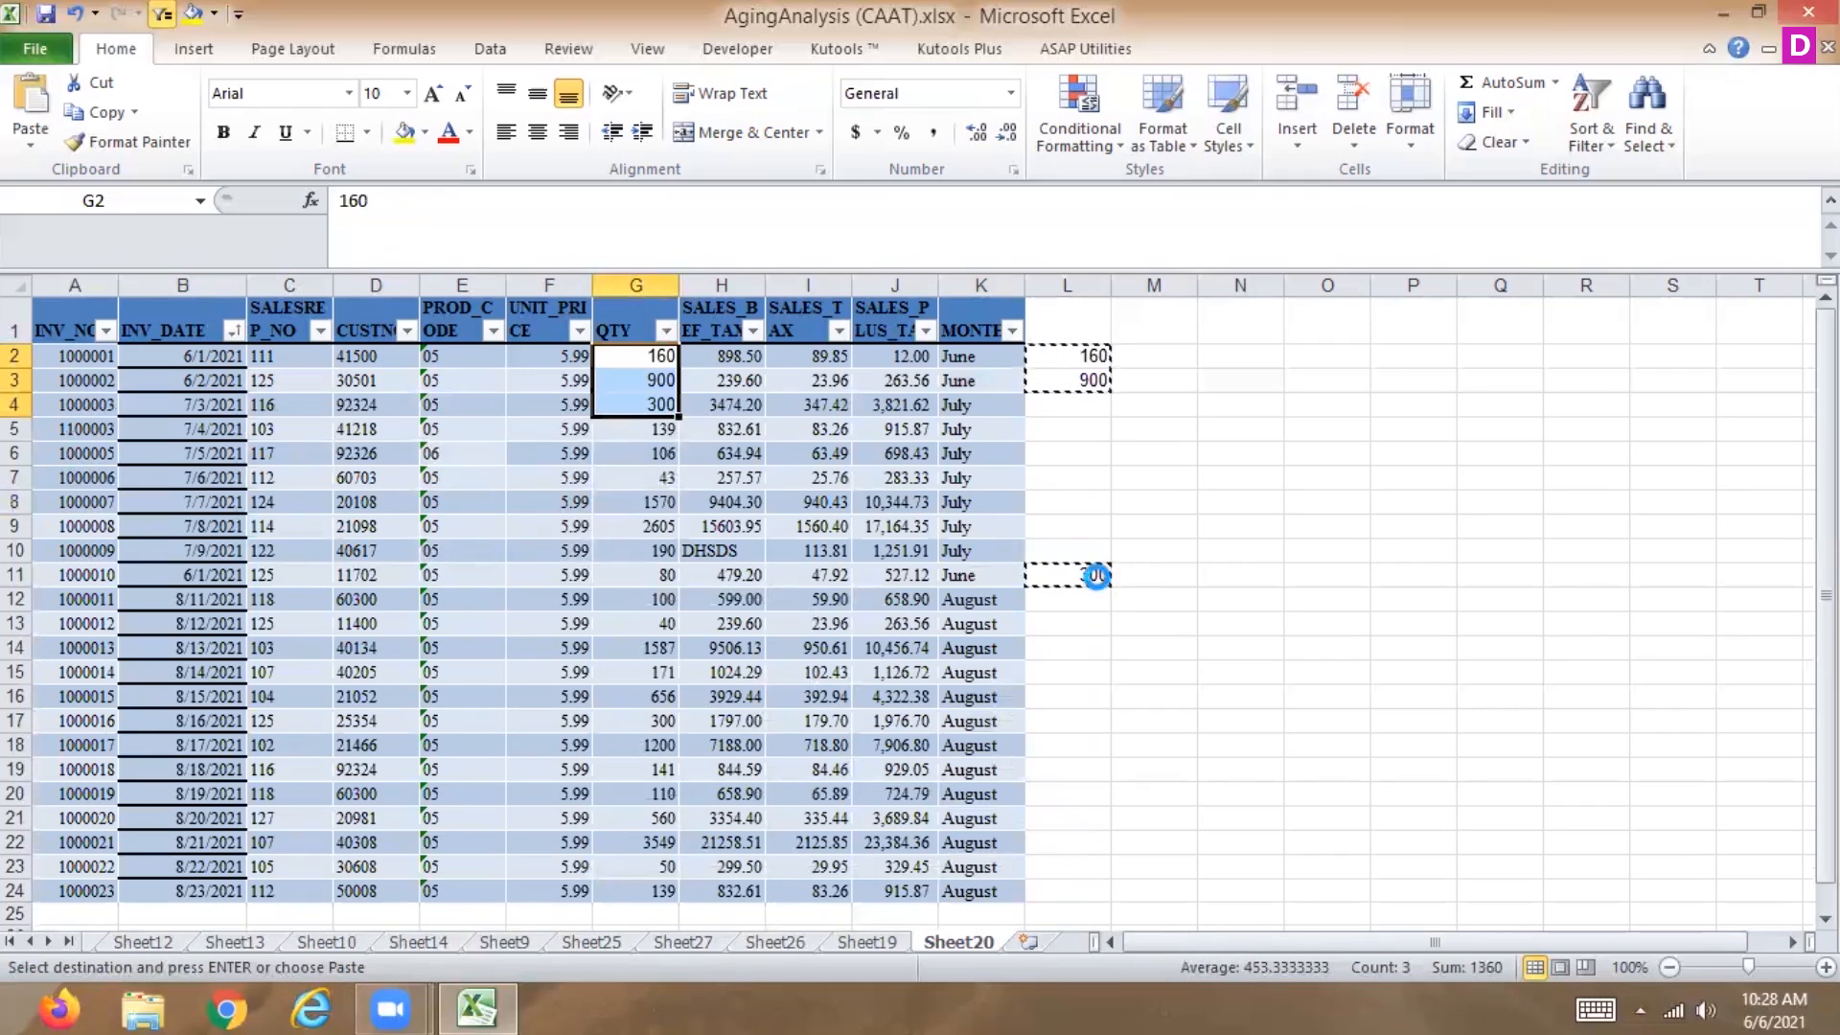
key(ctrl+z)
key(ctrl+z)
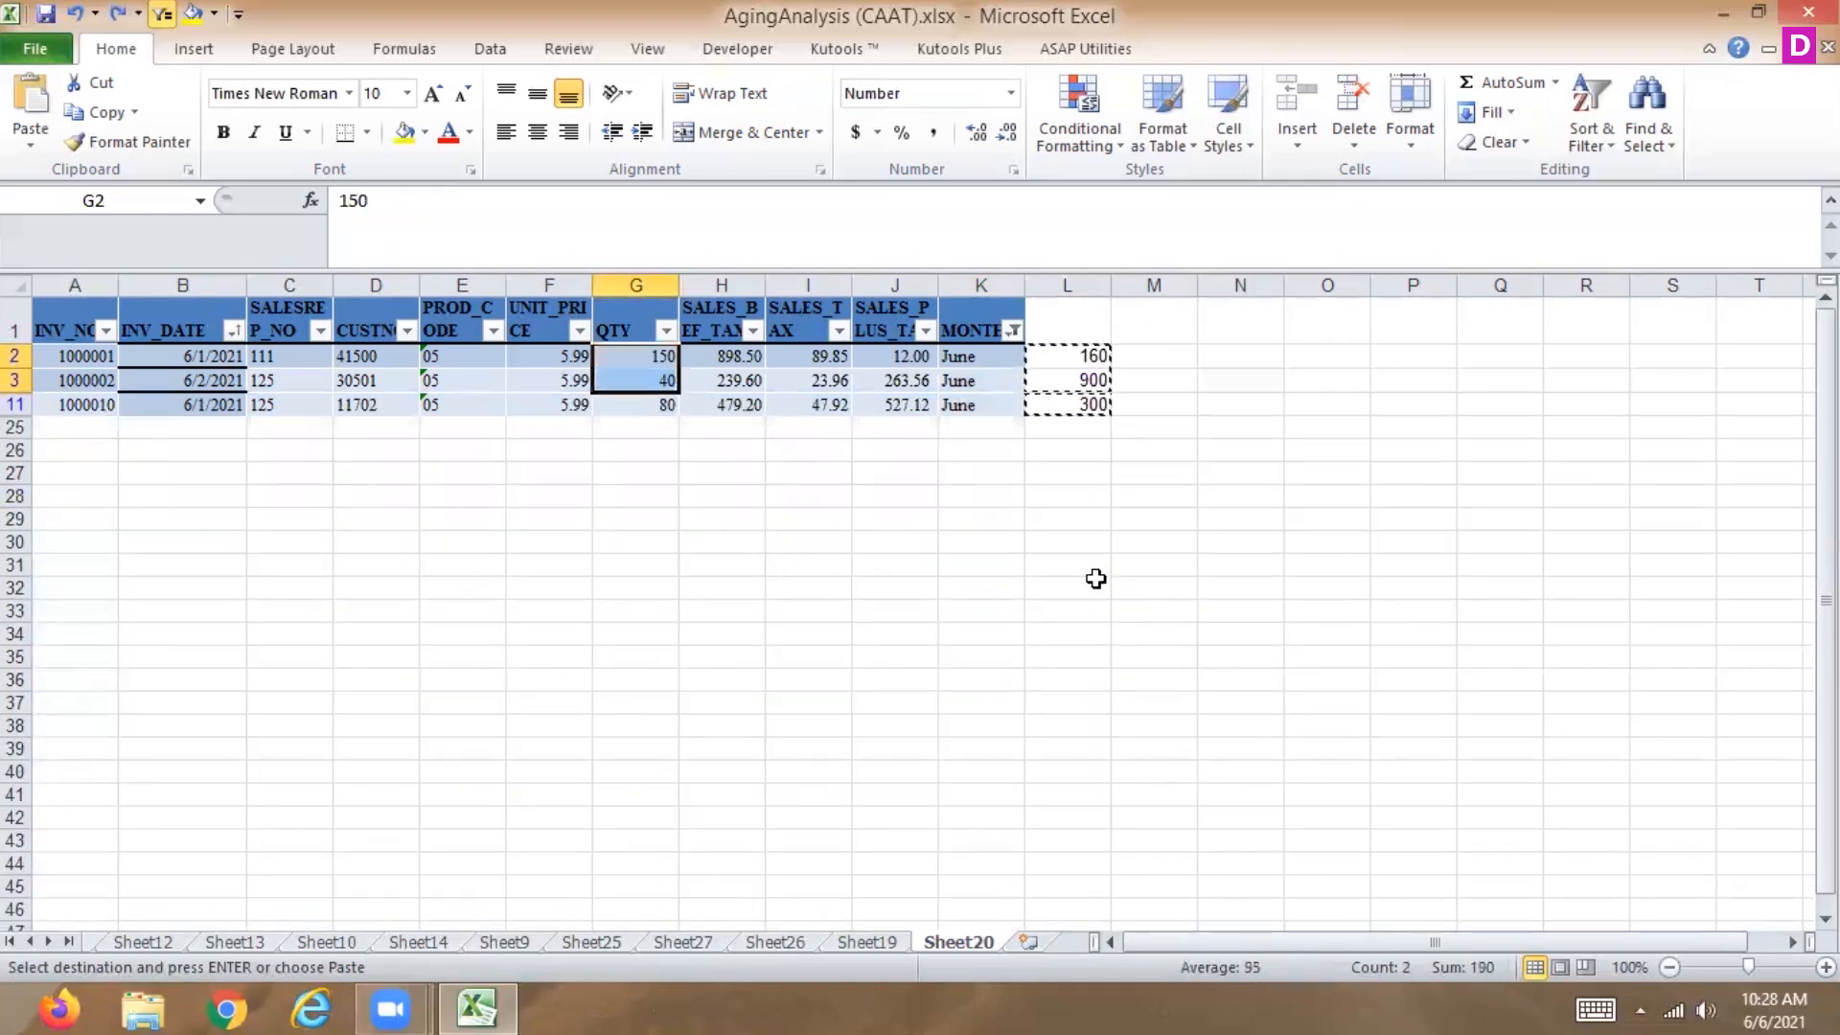
Clear the filter from MONTH and leave copy mode.
click(1013, 331)
click(794, 458)
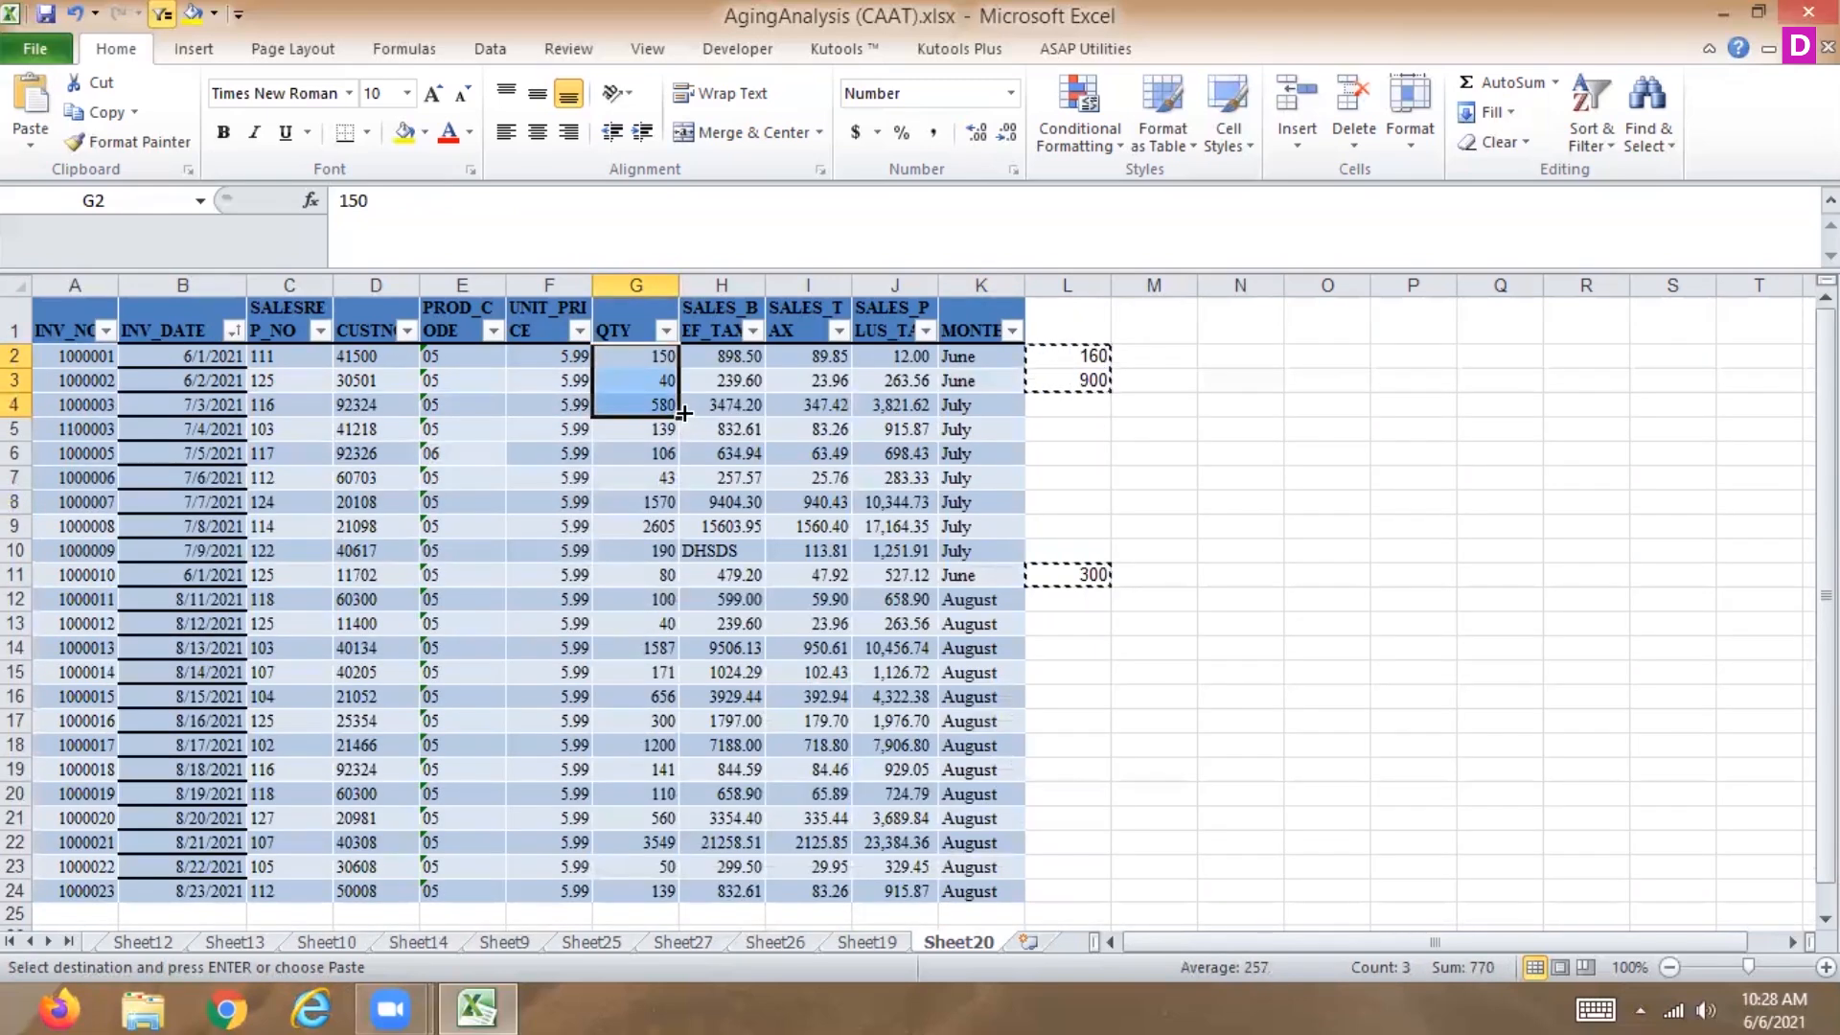
key(Escape)
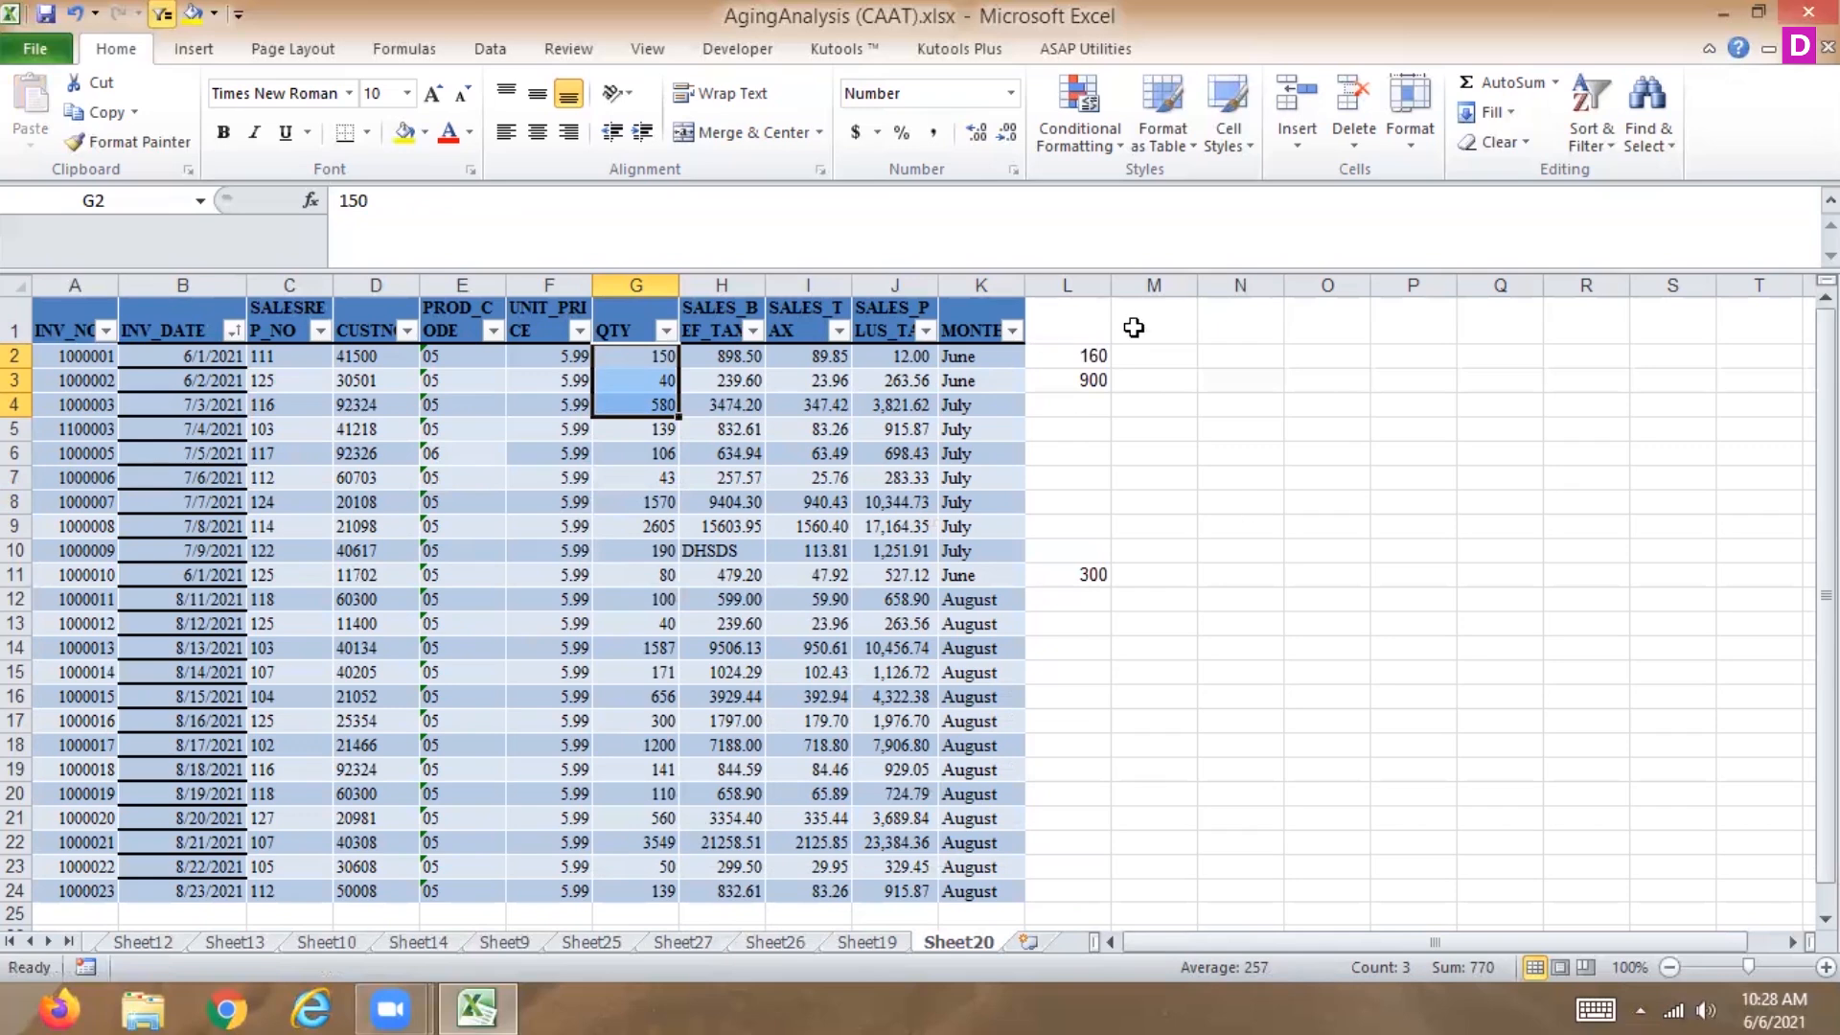
Filter the MONTH column again to show only June.
click(1070, 353)
key(Down)
key(Down)
key(Down)
key(Down)
key(Down)
key(Down)
key(Down)
key(Down)
key(Down)
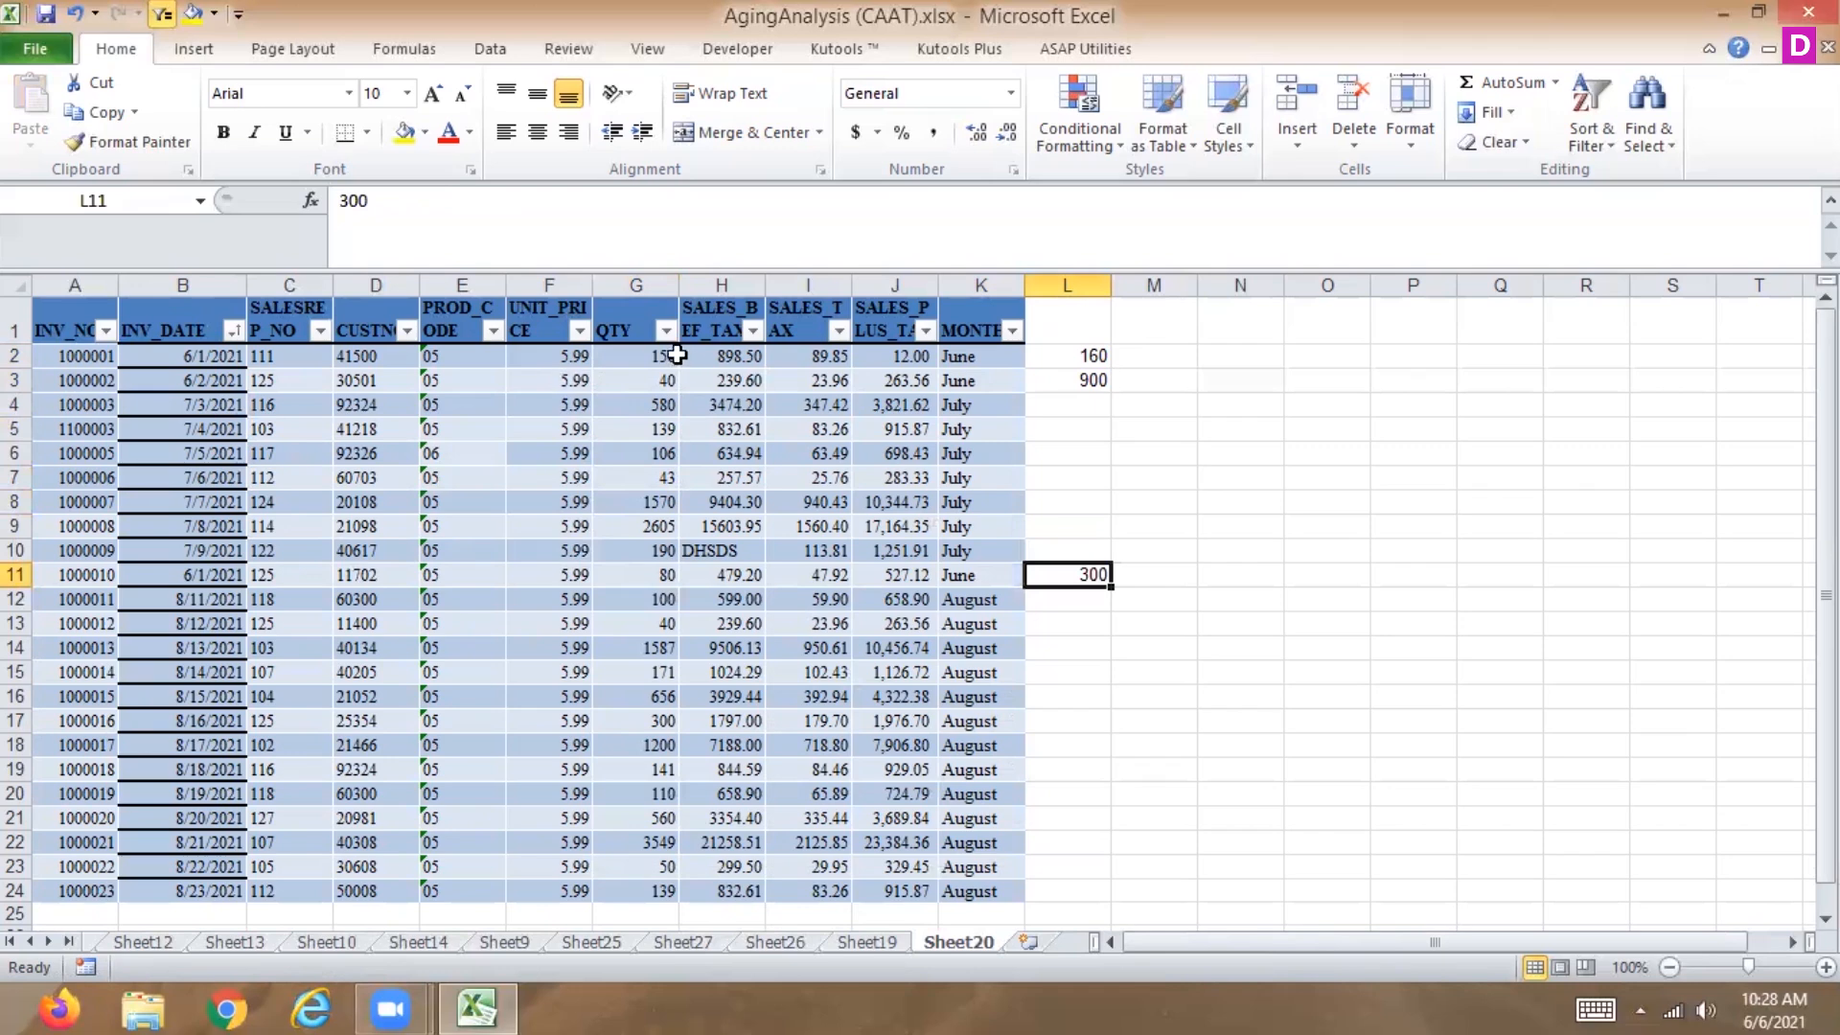
click(1011, 329)
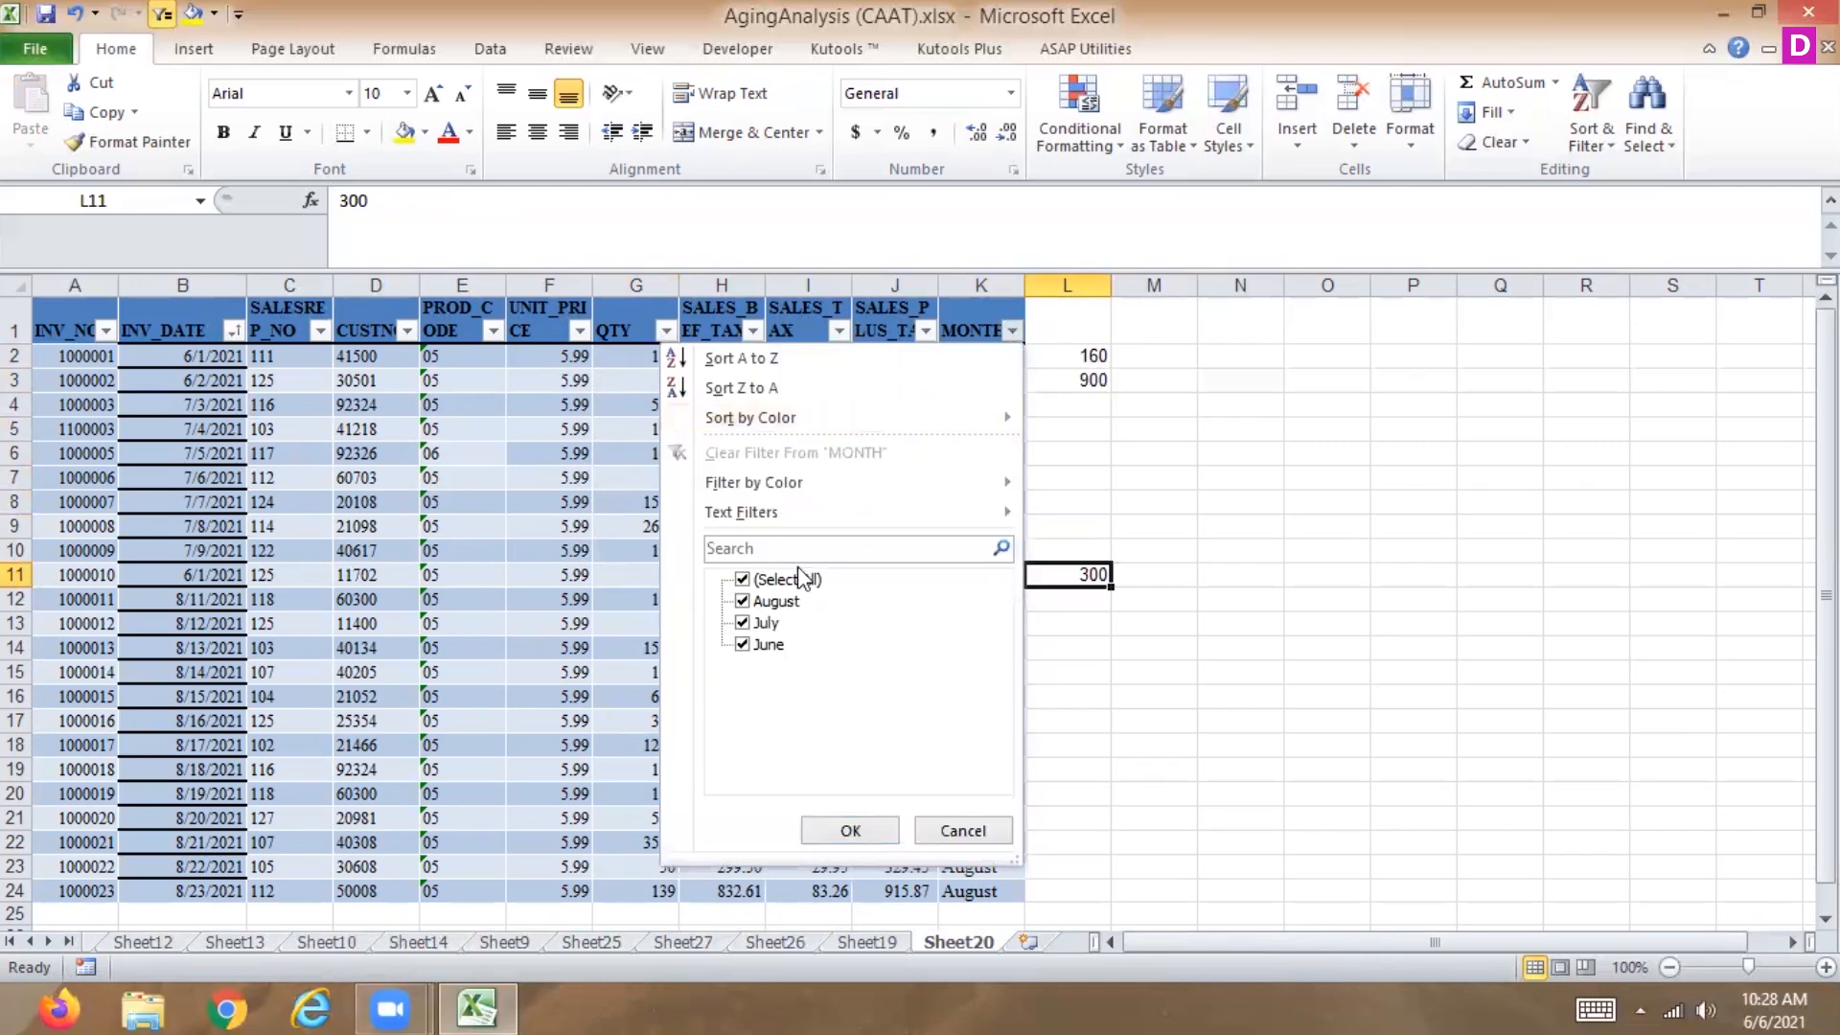
mouse_move(803, 516)
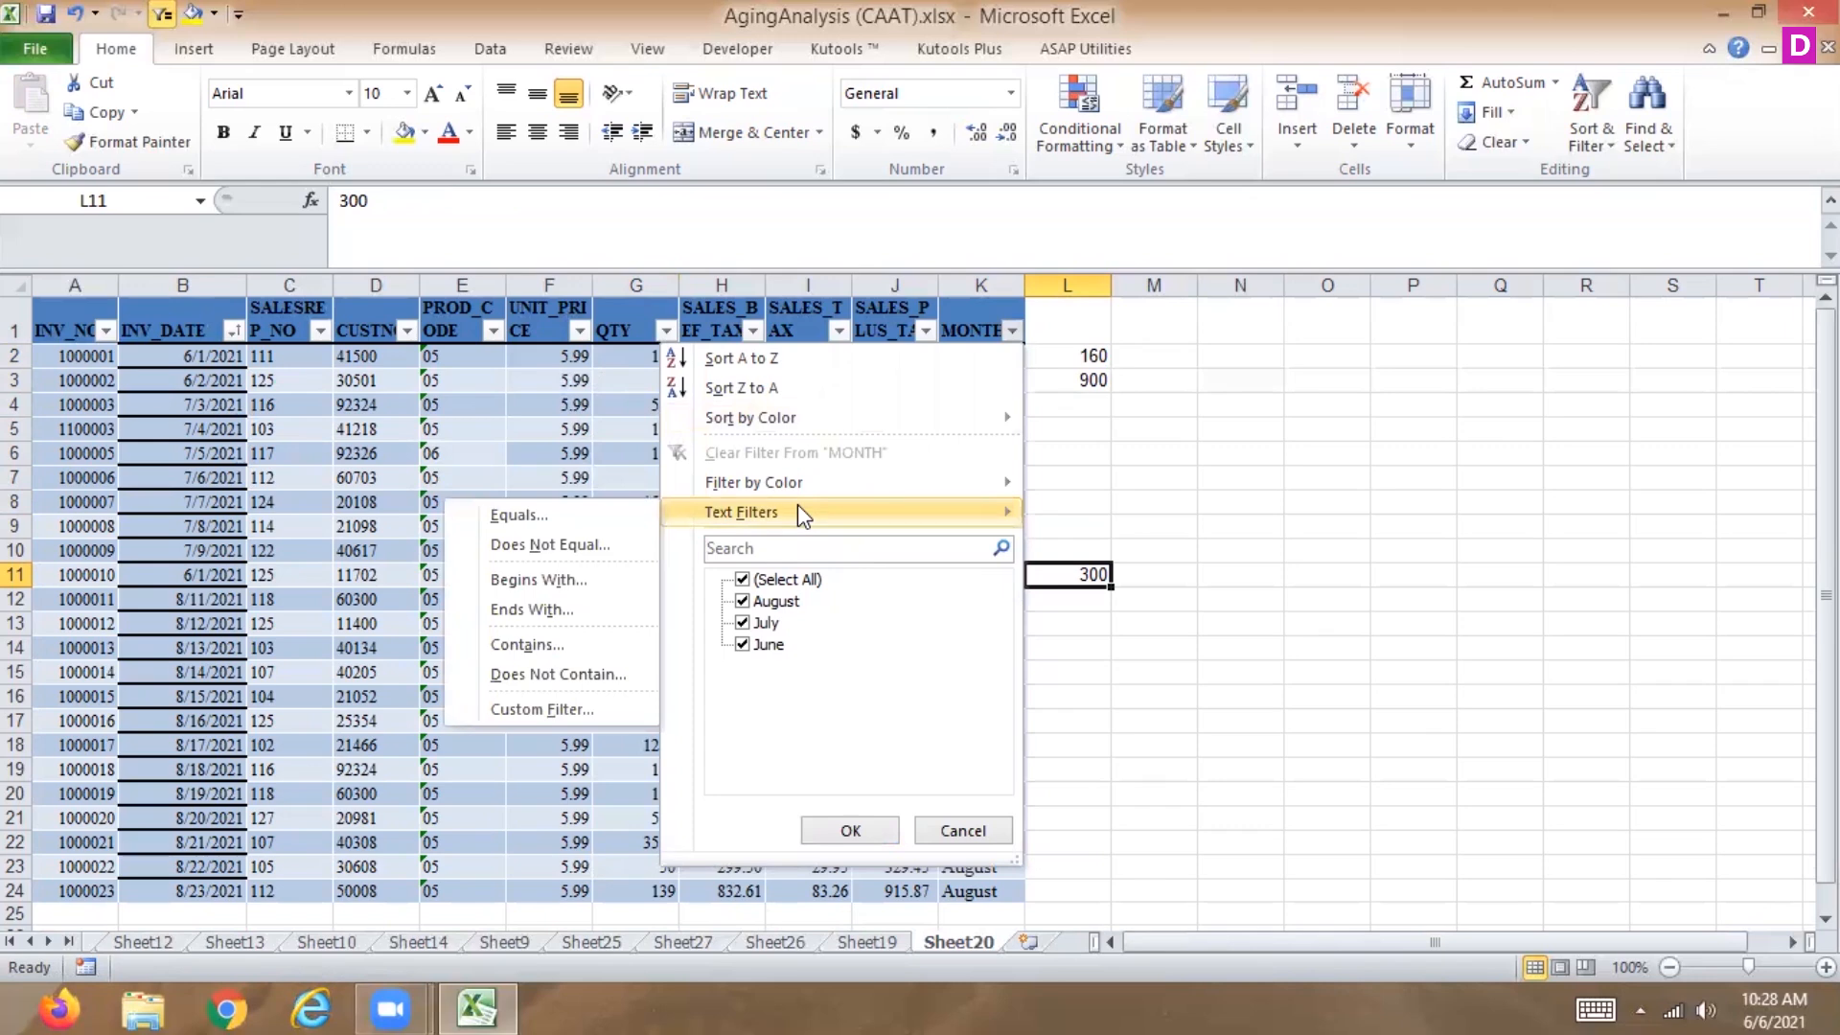
click(744, 579)
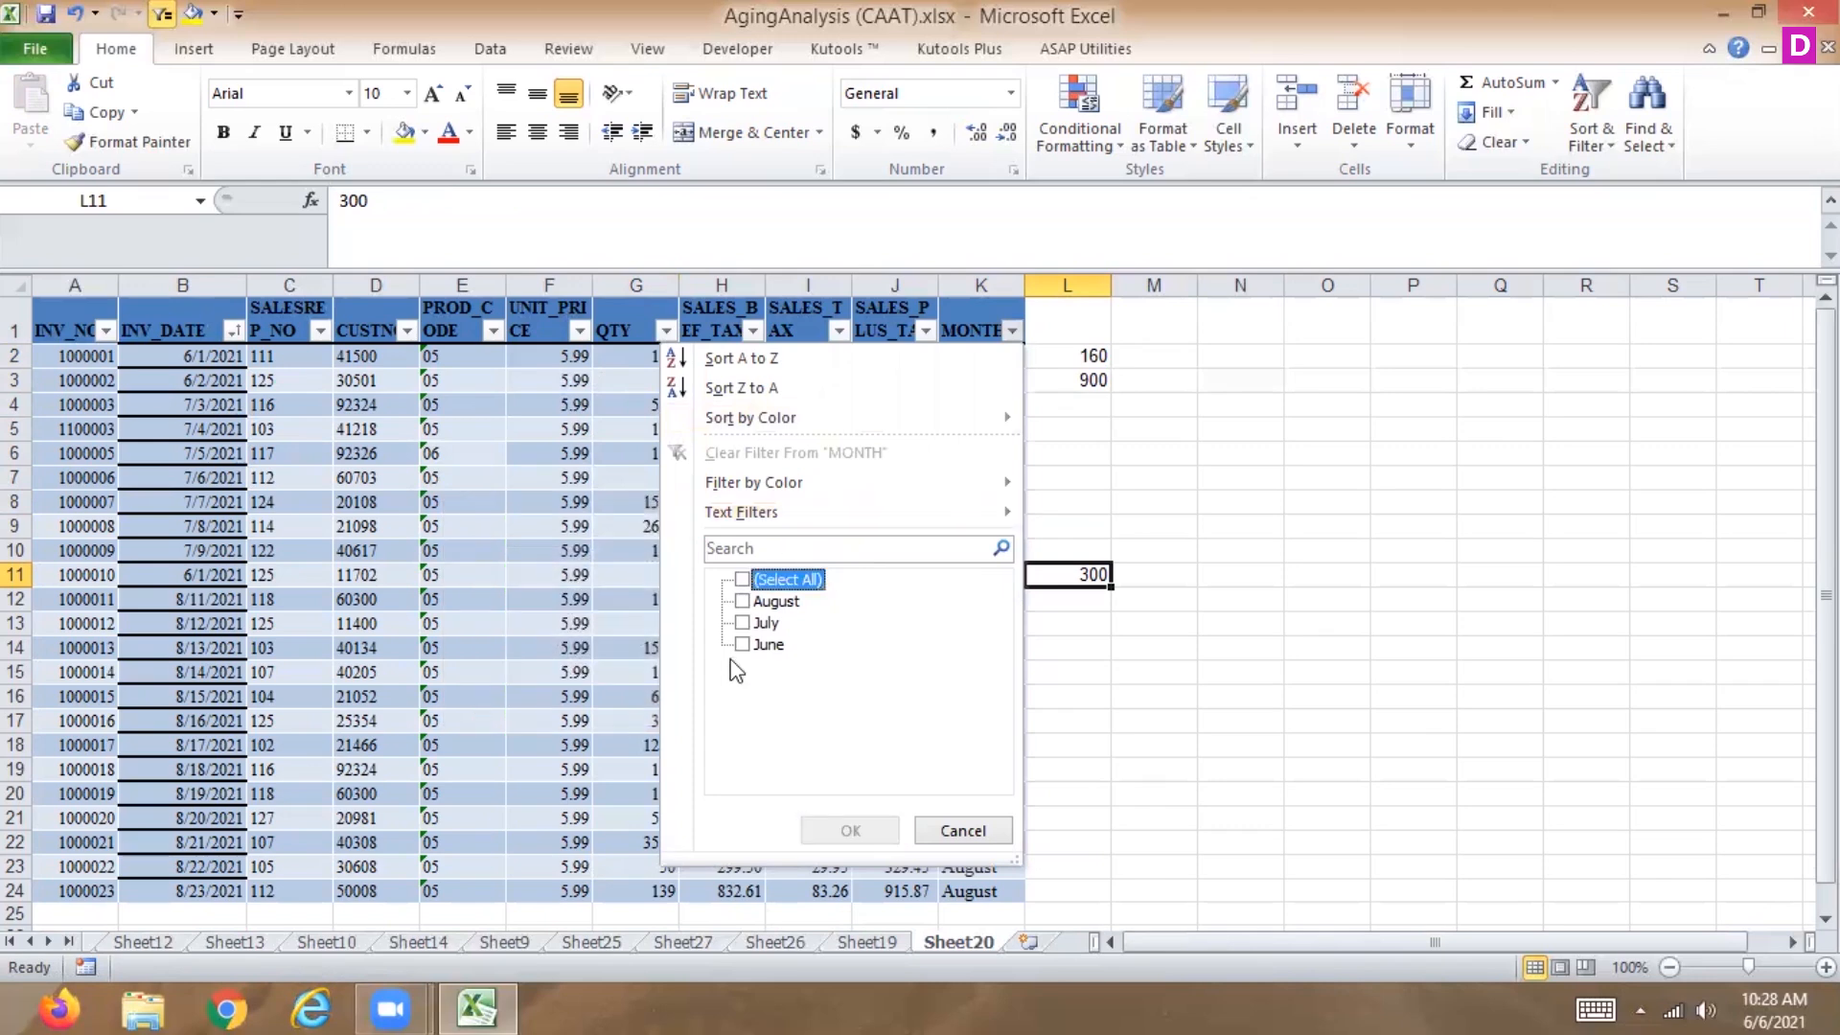
click(742, 645)
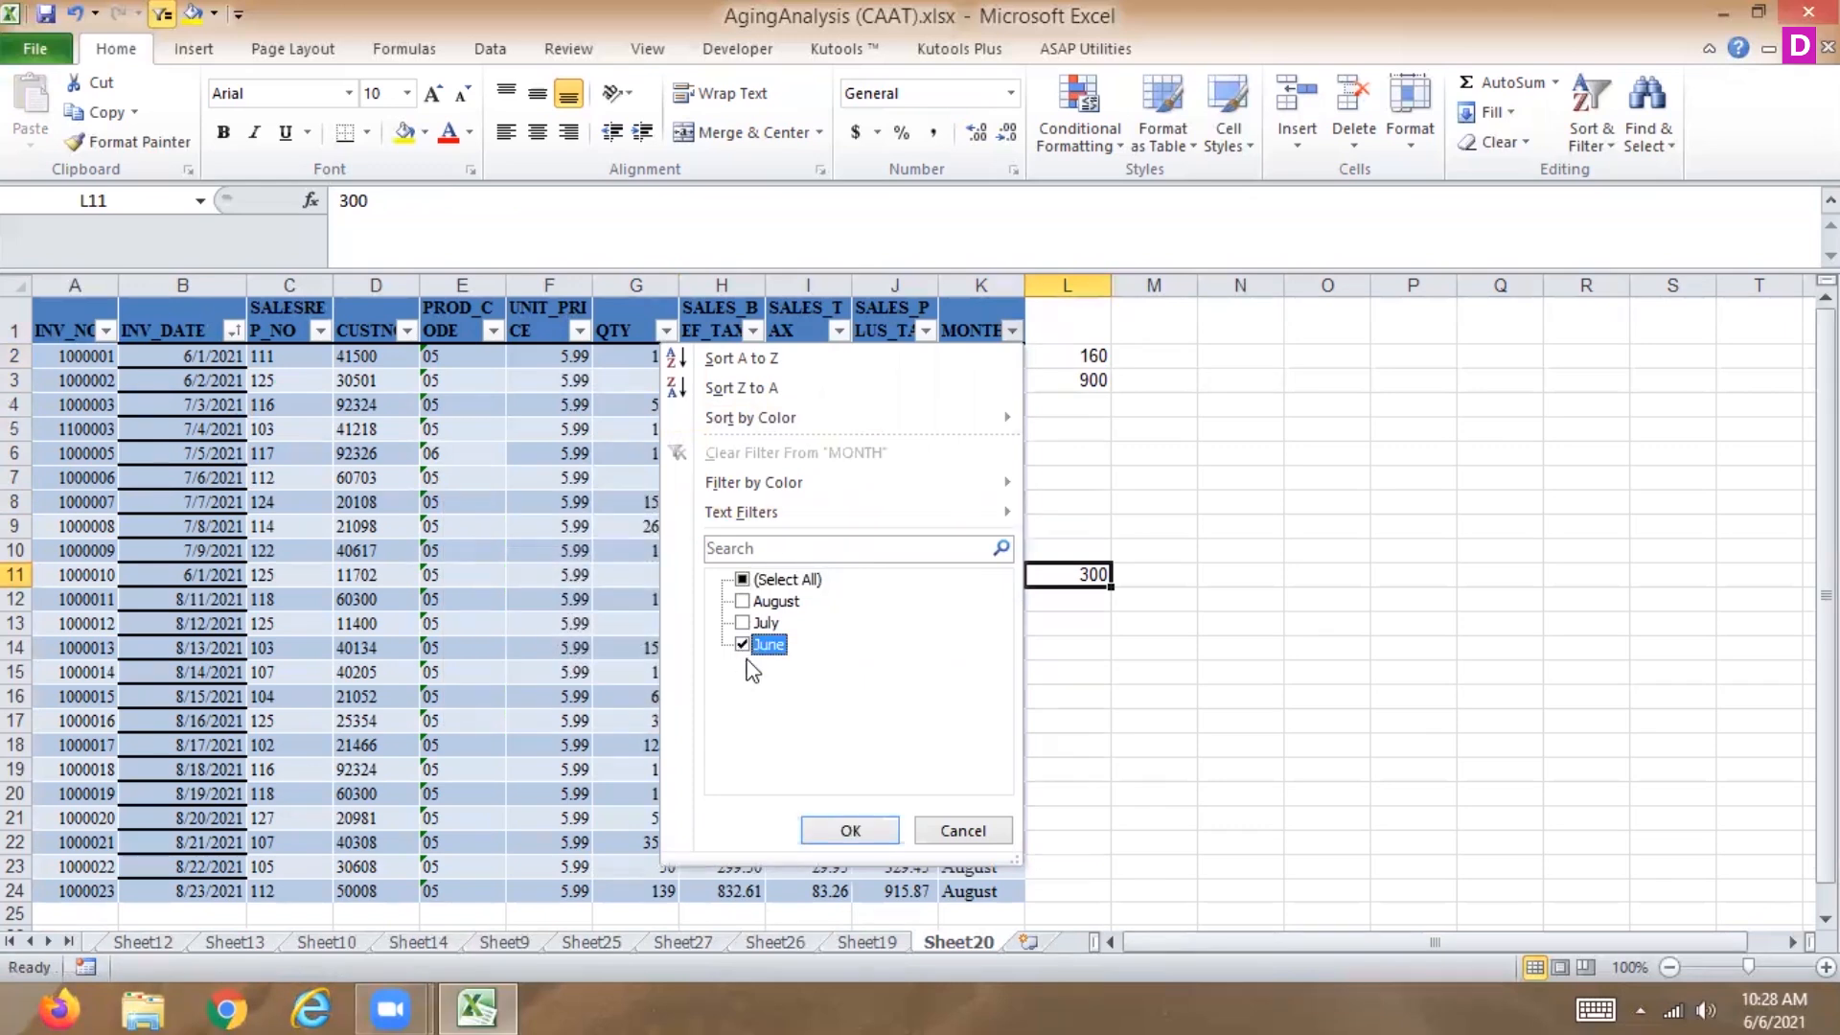
click(851, 831)
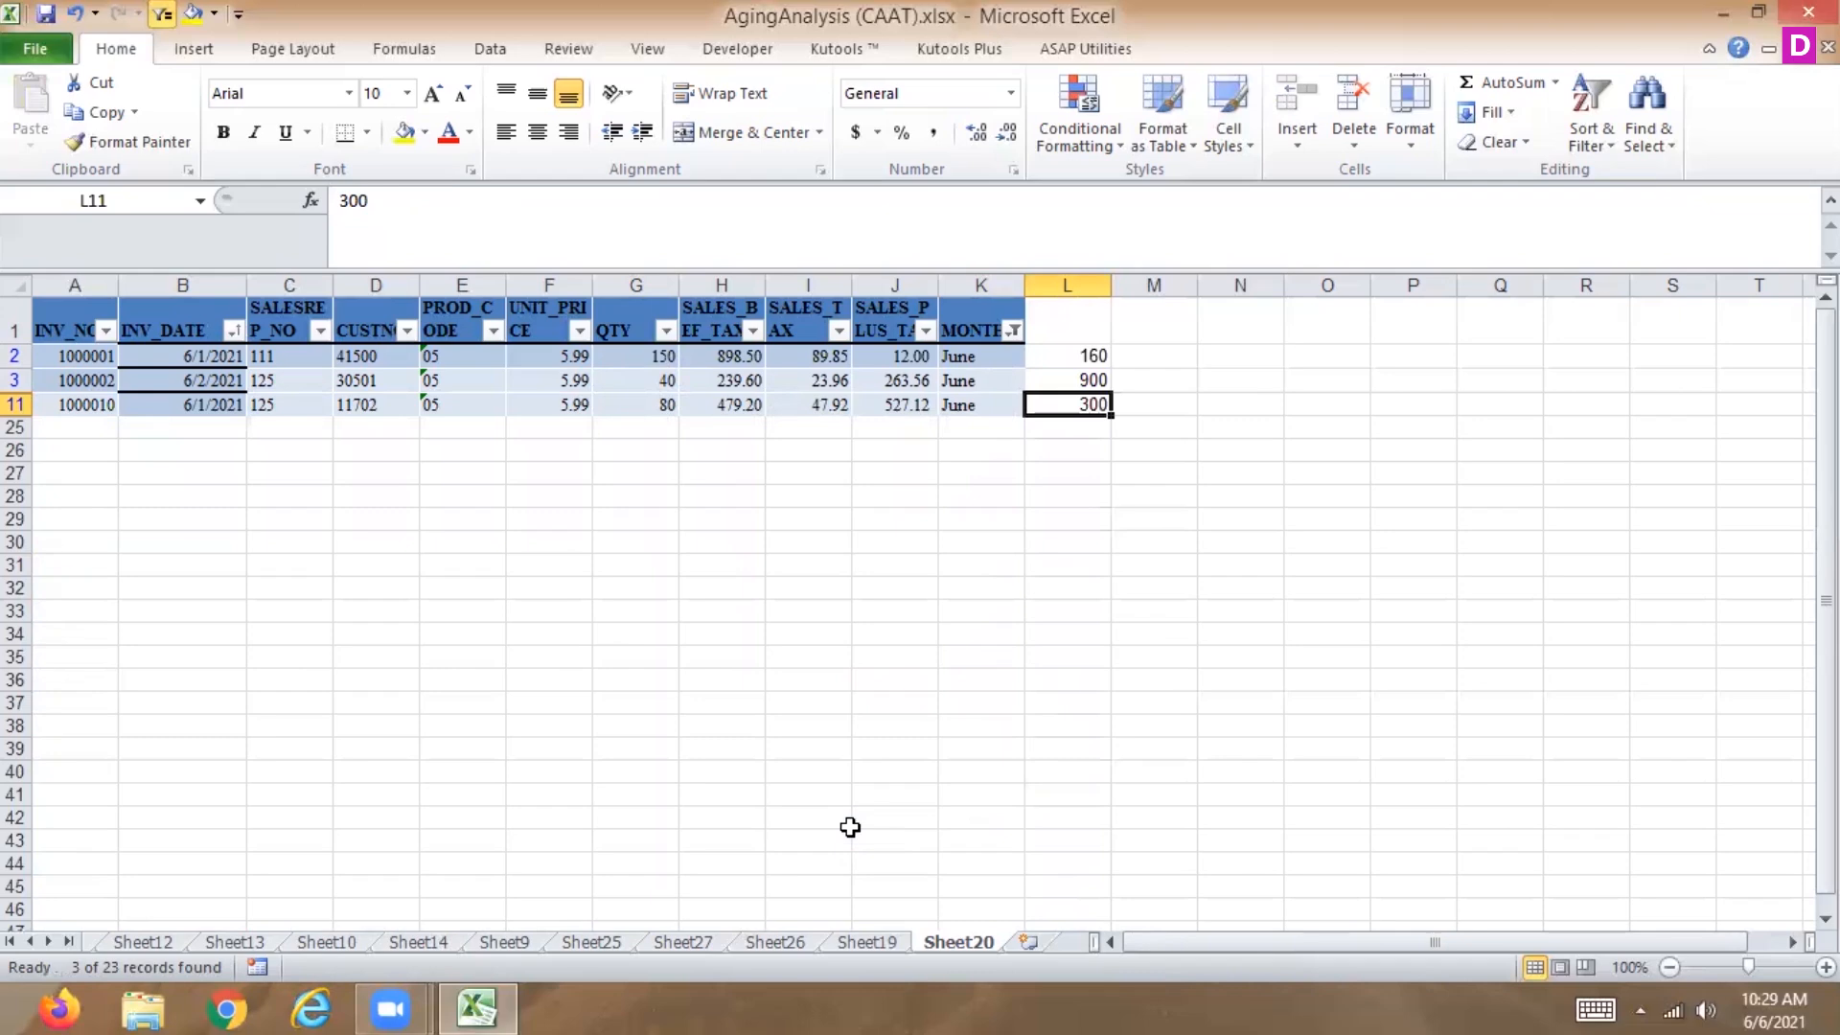
Copy the visible L column values L2:L11 and narrow the selection to visible cells only.
key(Up)
key(Up)
key(ctrl+shift+Down)
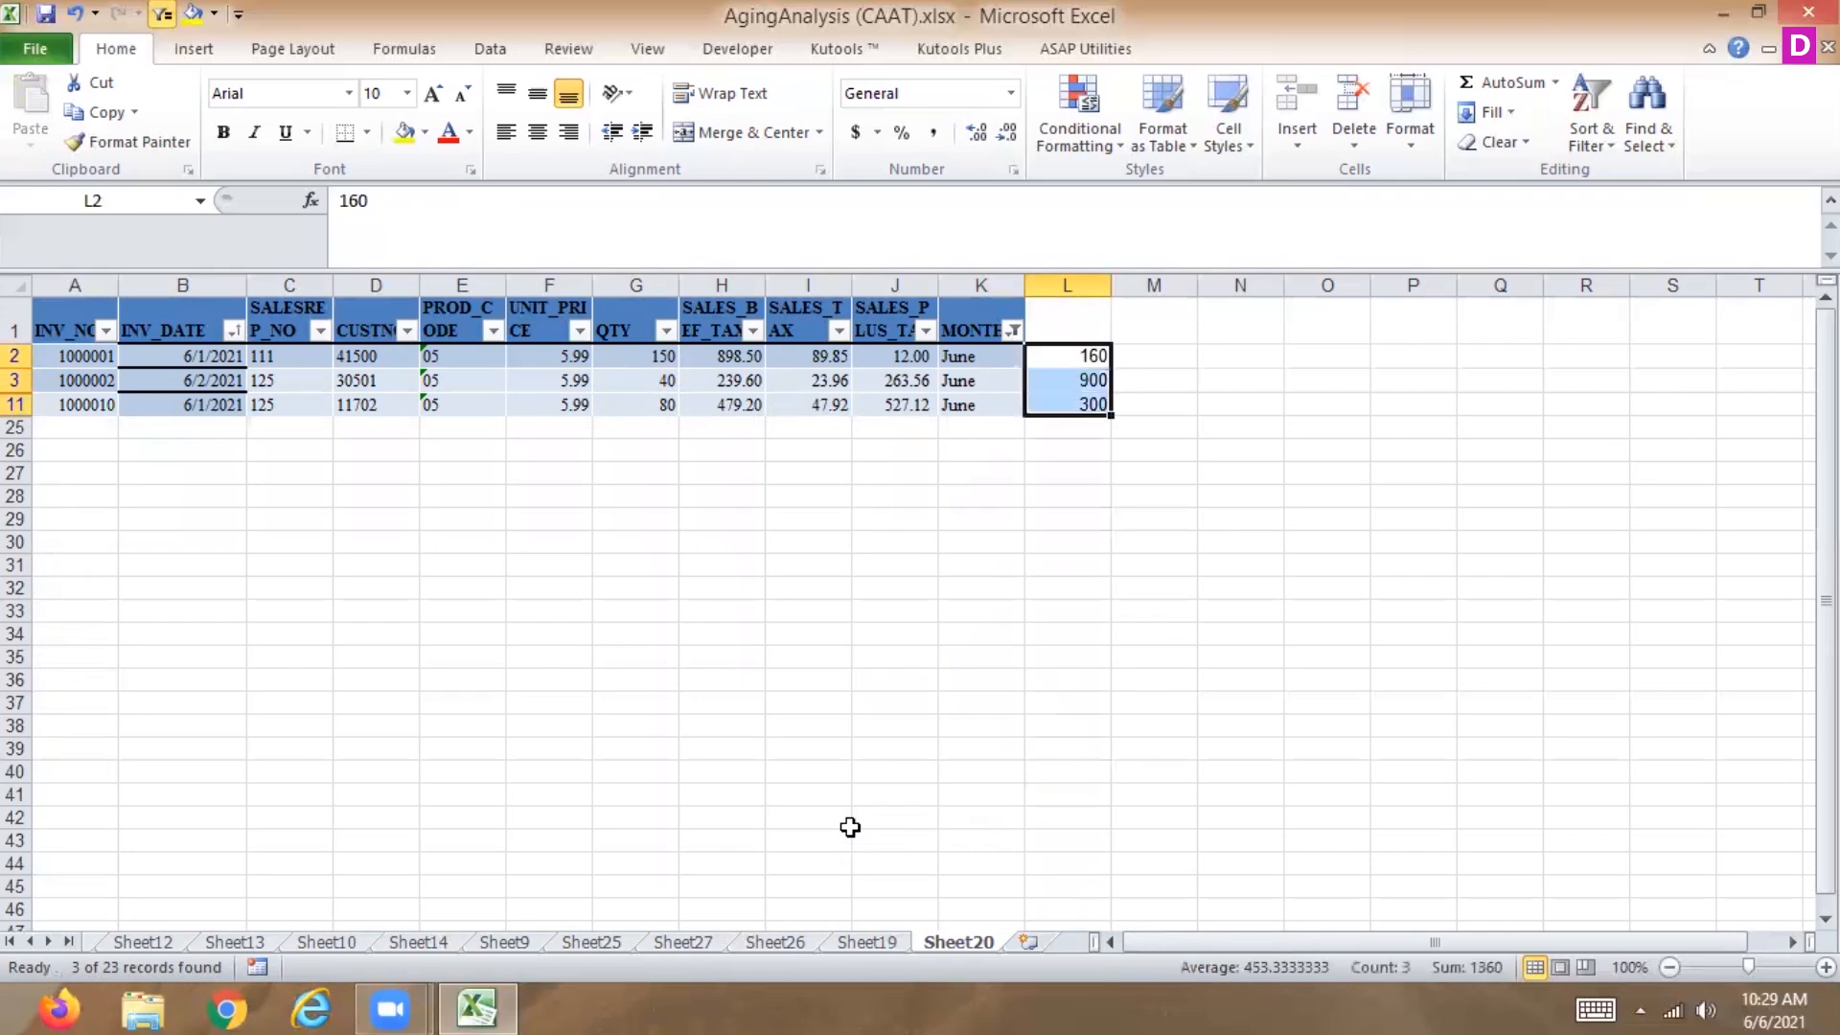
key(ctrl+c)
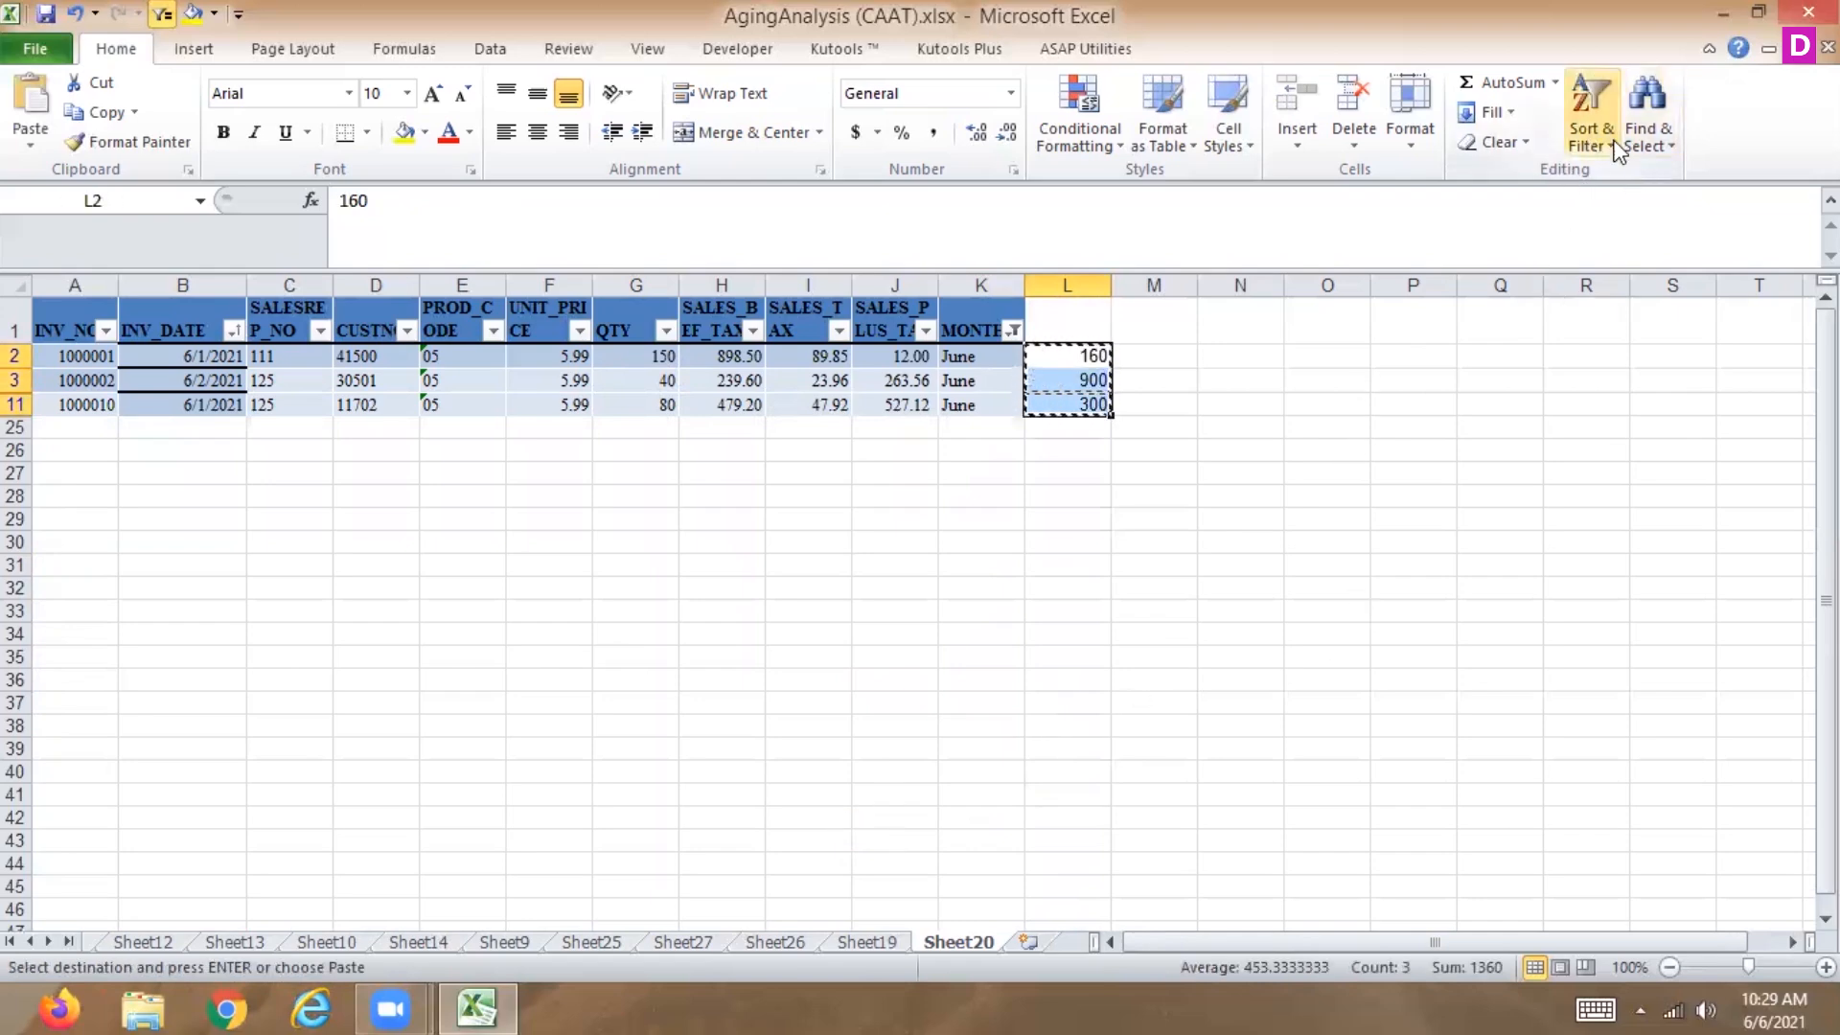
click(1646, 110)
click(1499, 268)
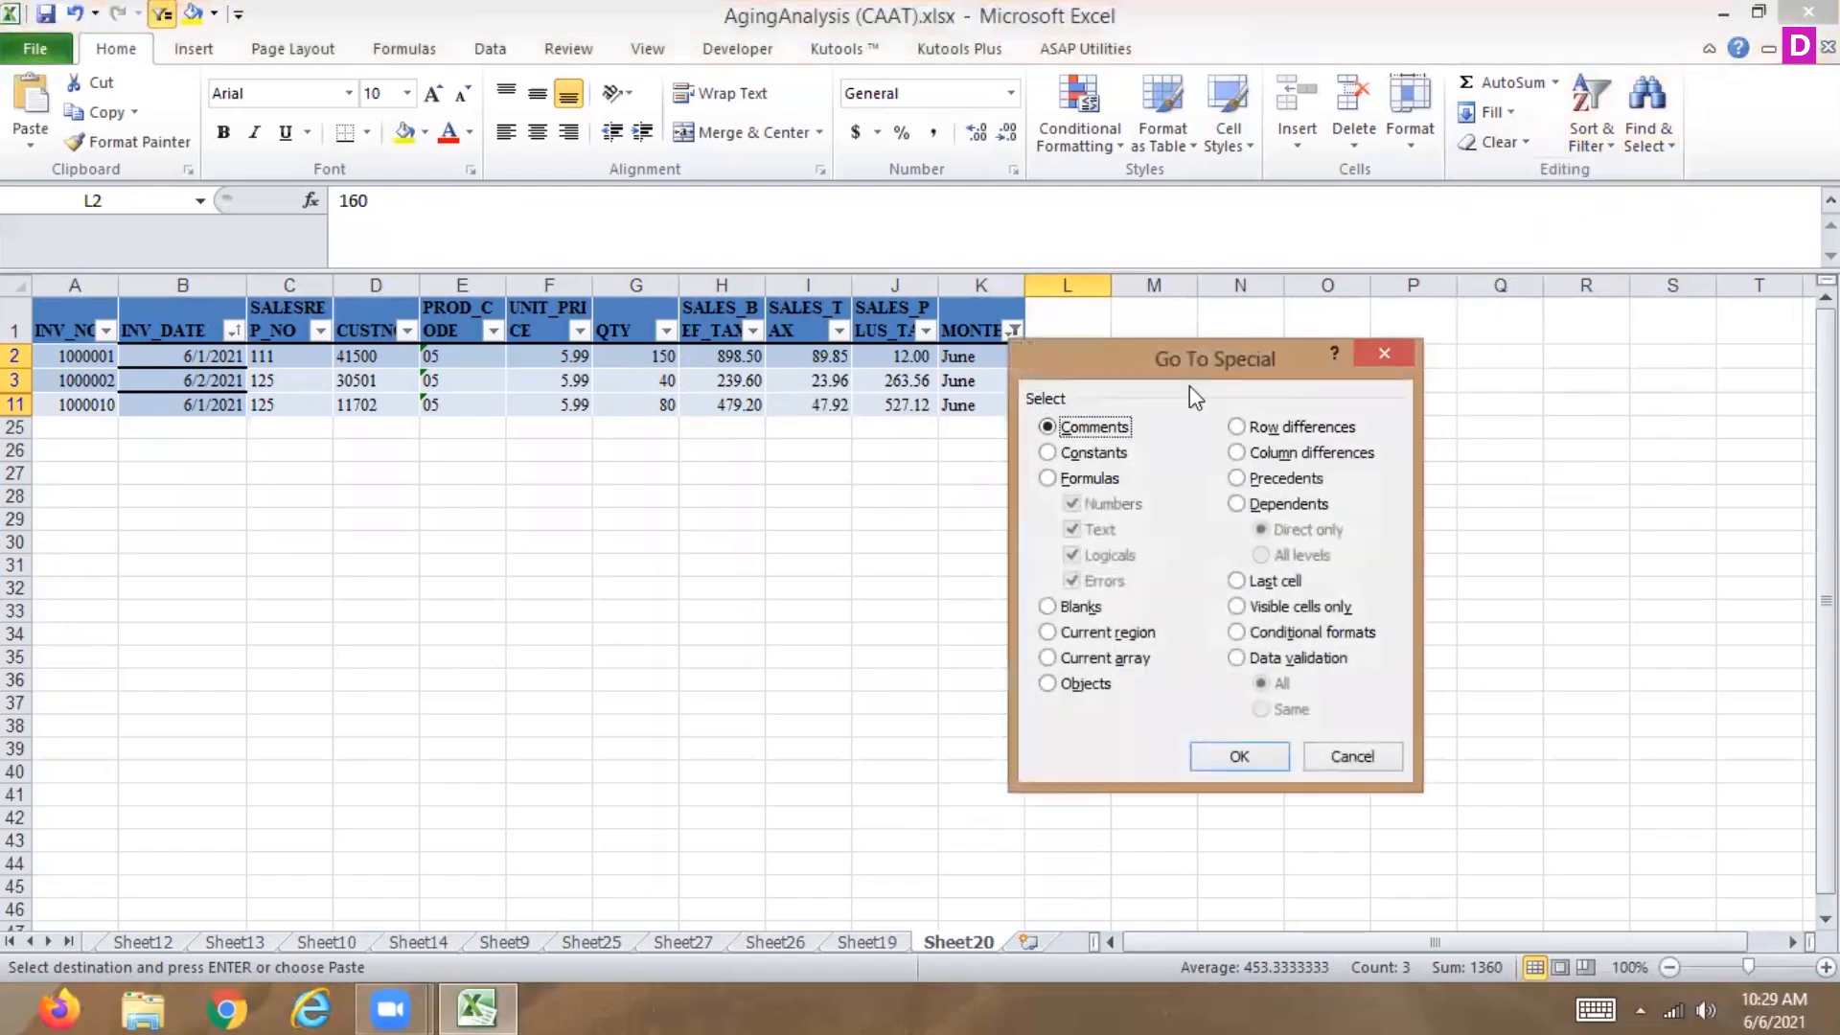
click(1238, 608)
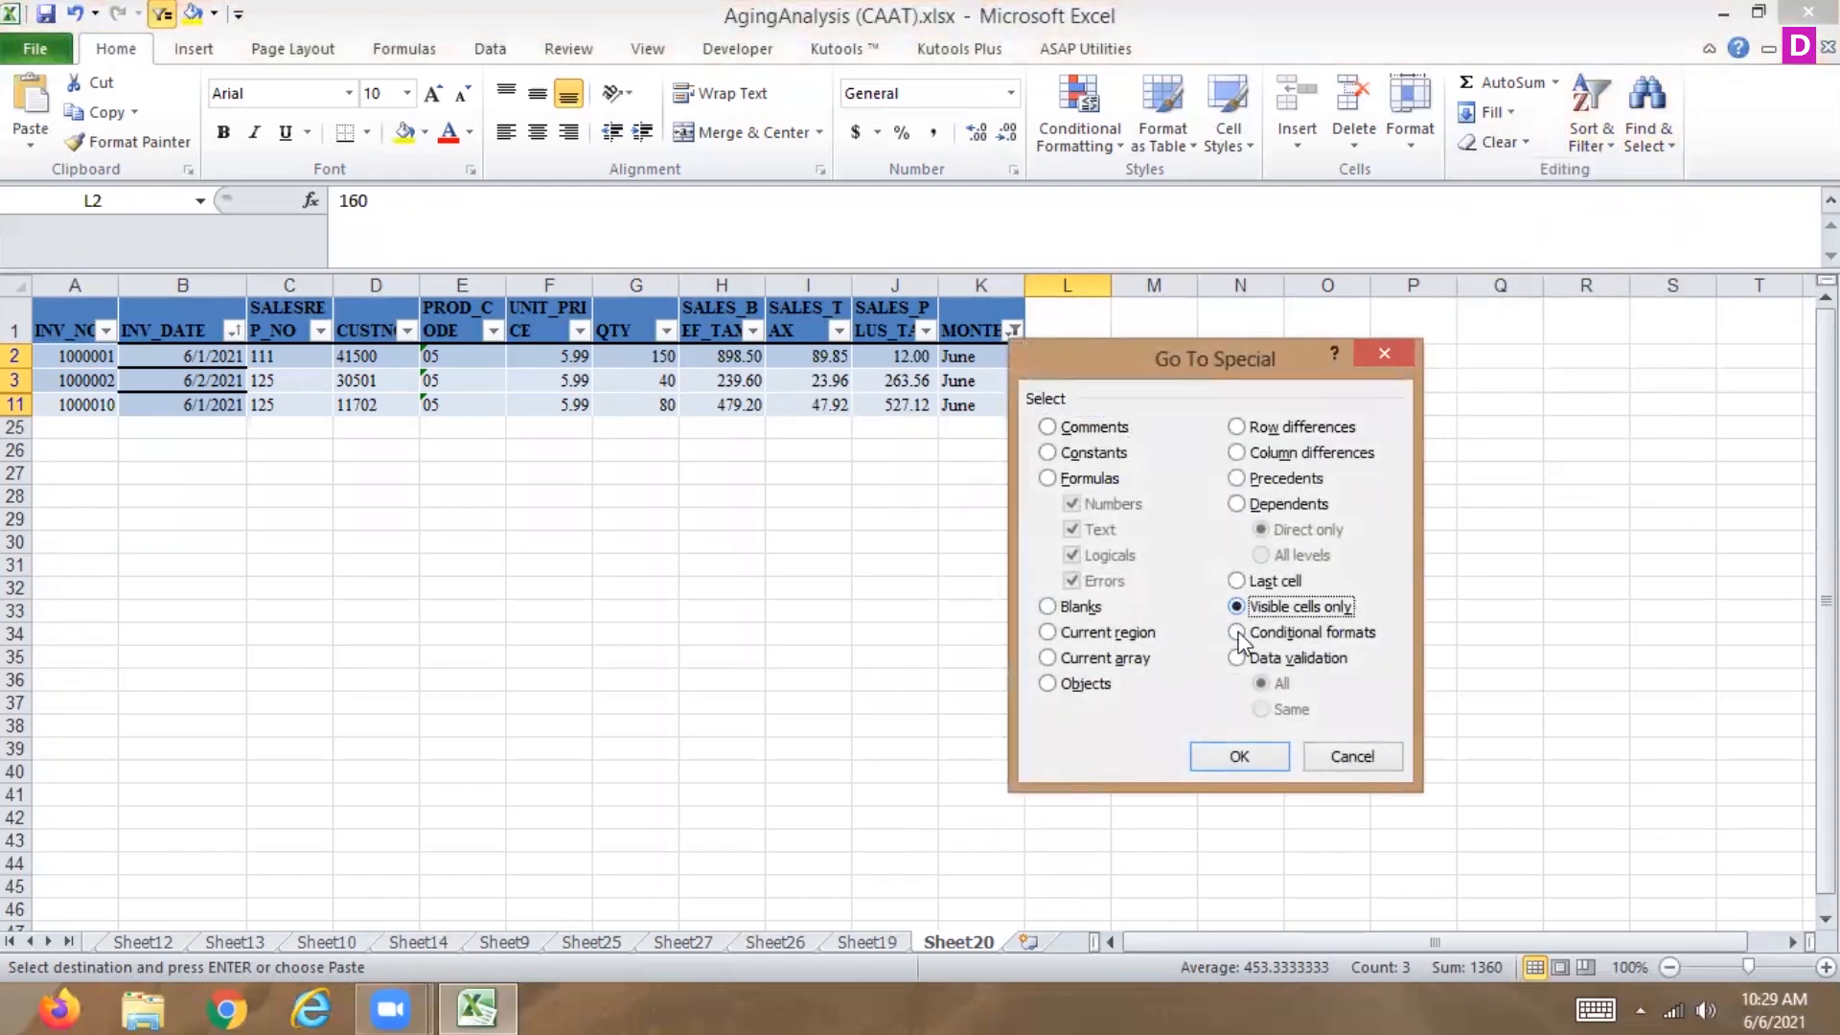
click(1236, 754)
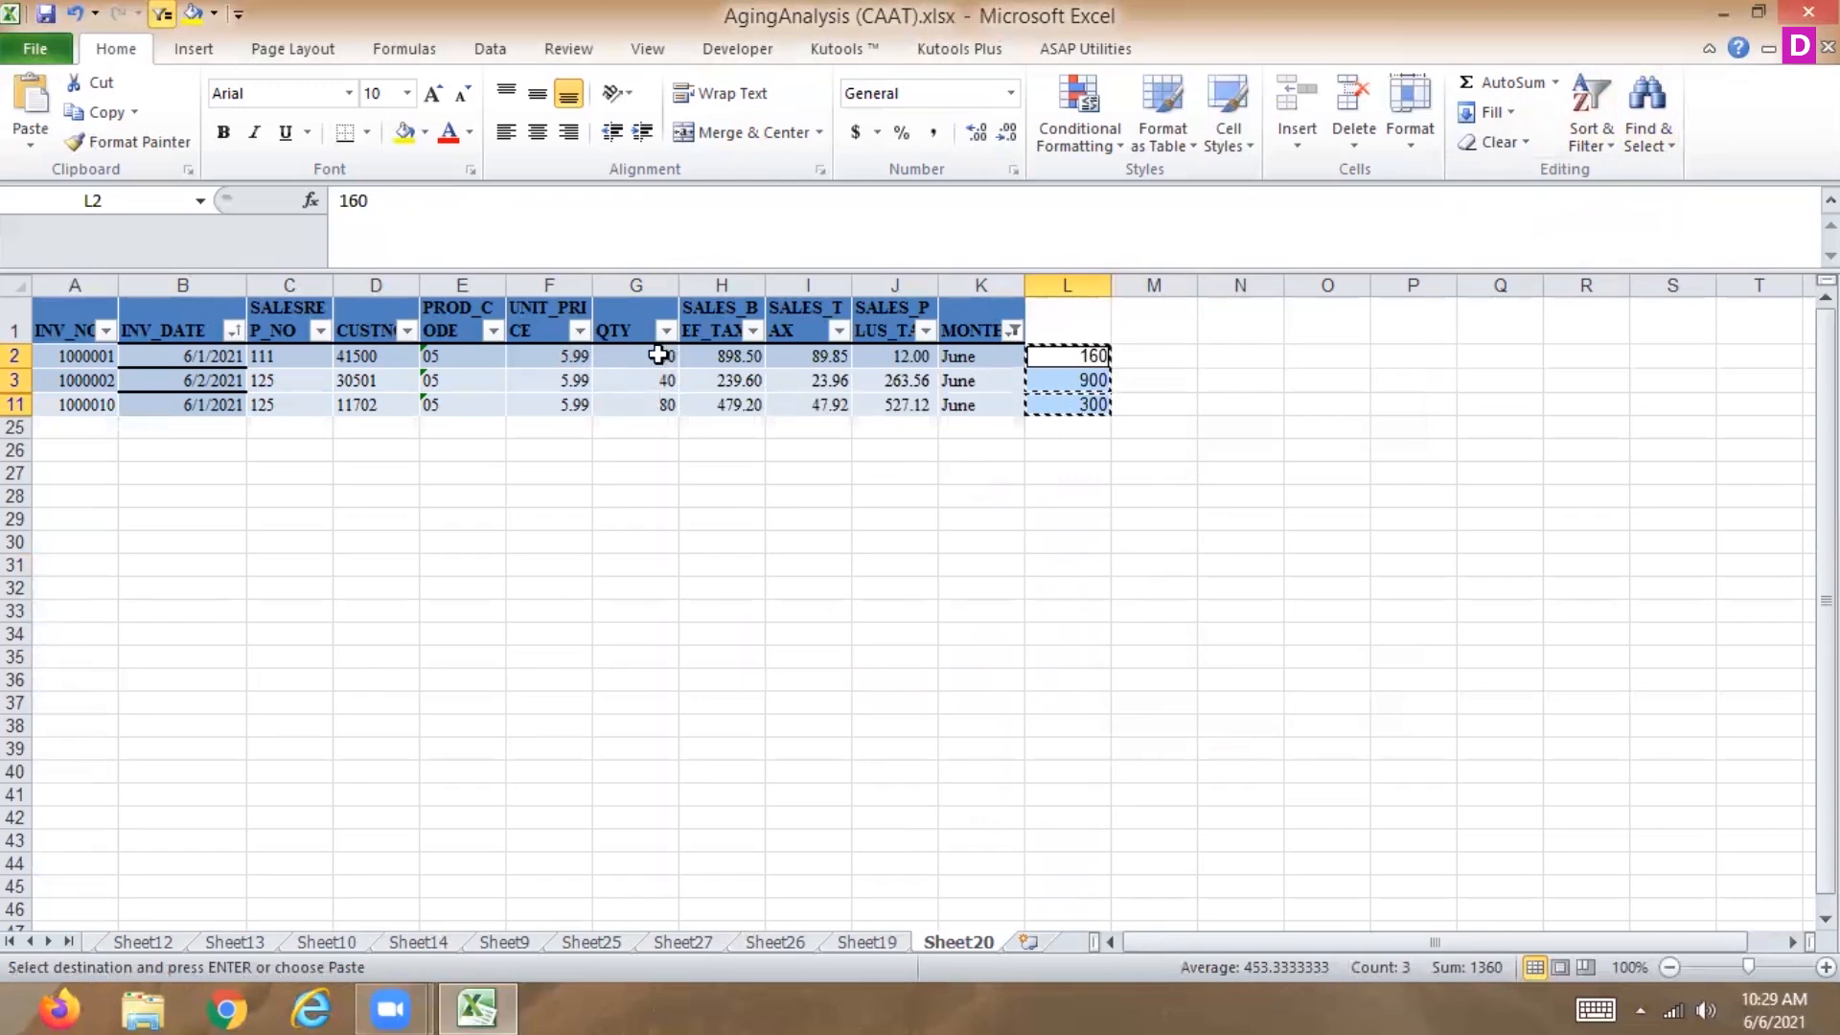
Try filling the QTY cells G2:G11 leftward with Fill Left.
drag(658, 355, 657, 404)
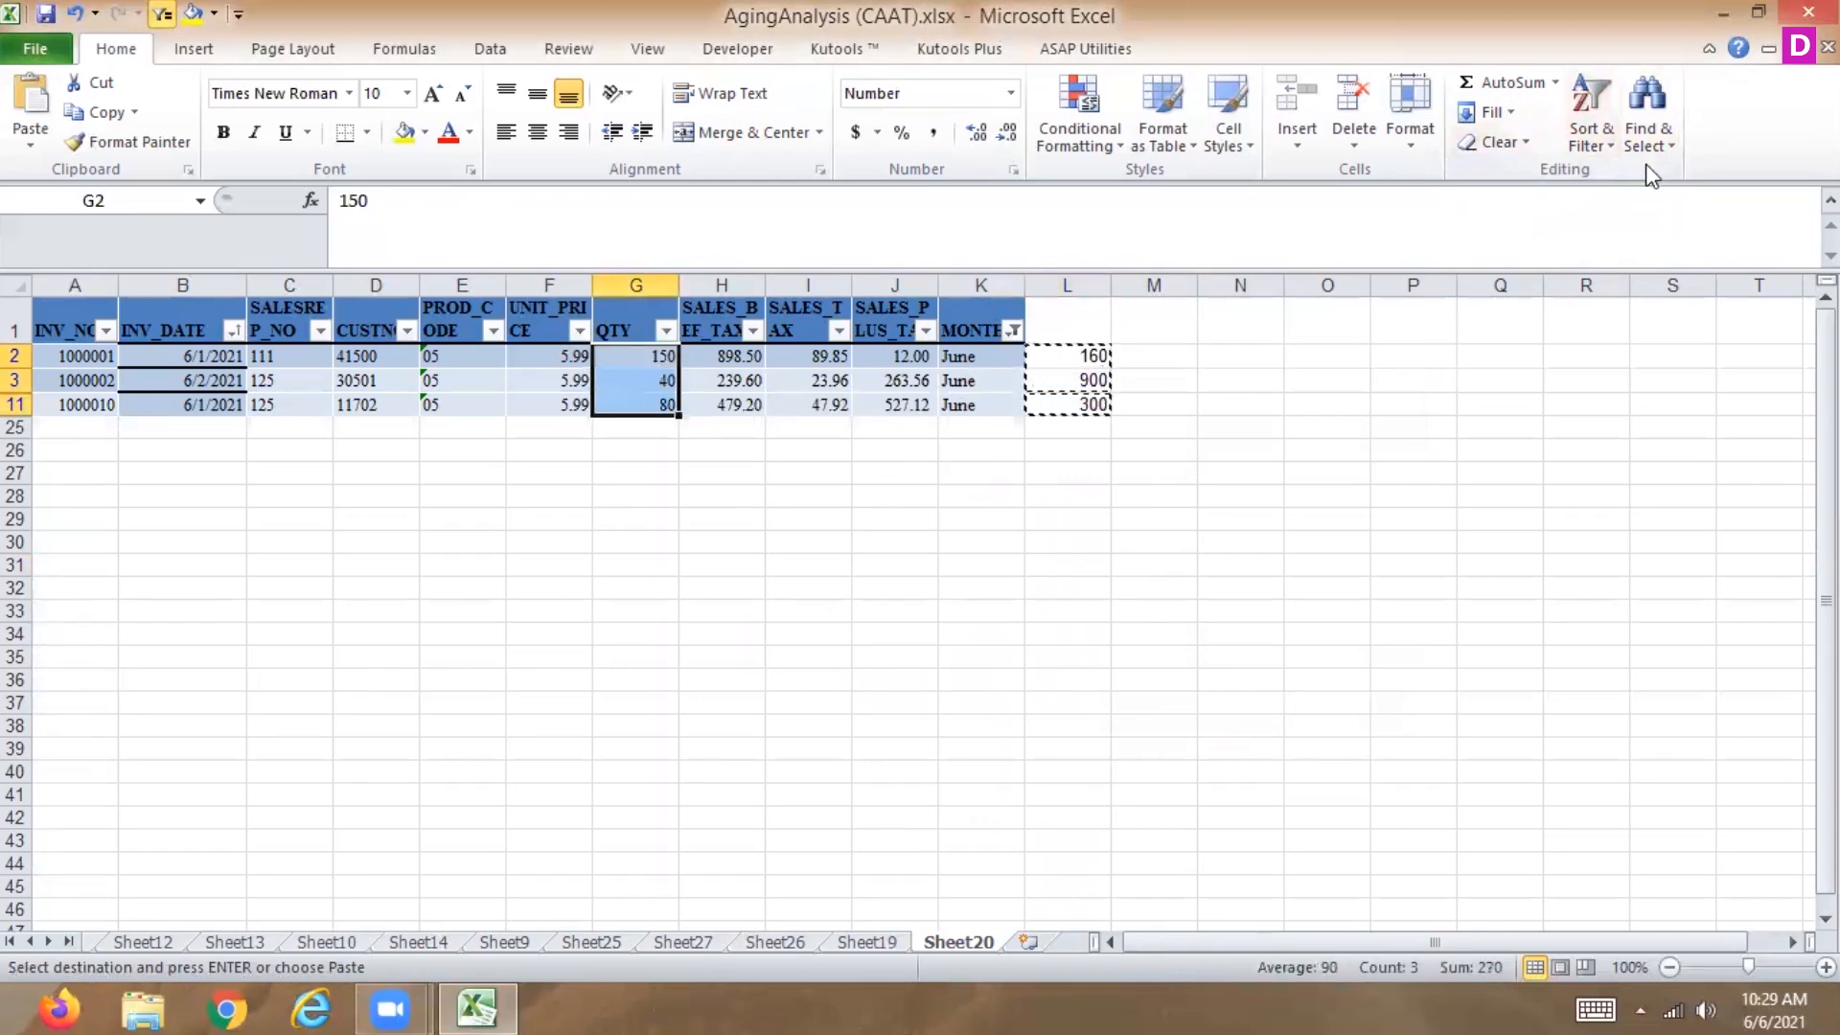
click(1406, 142)
click(1364, 152)
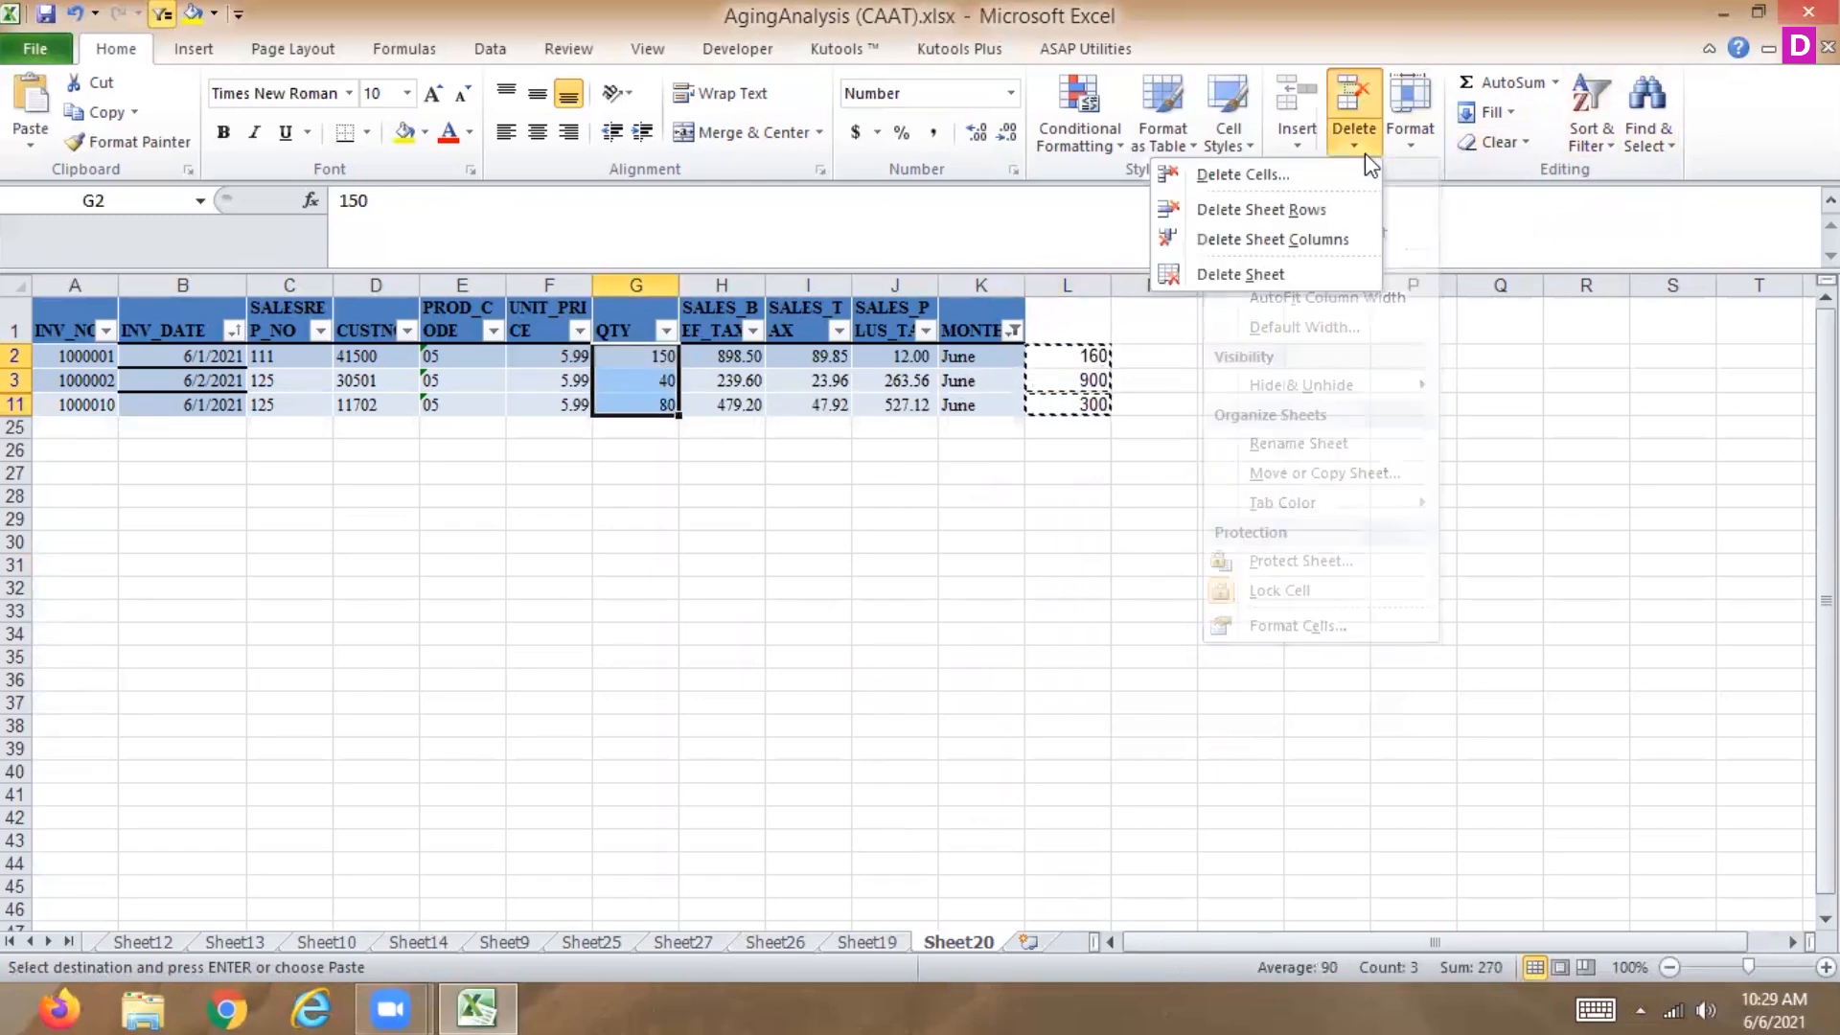
click(1505, 114)
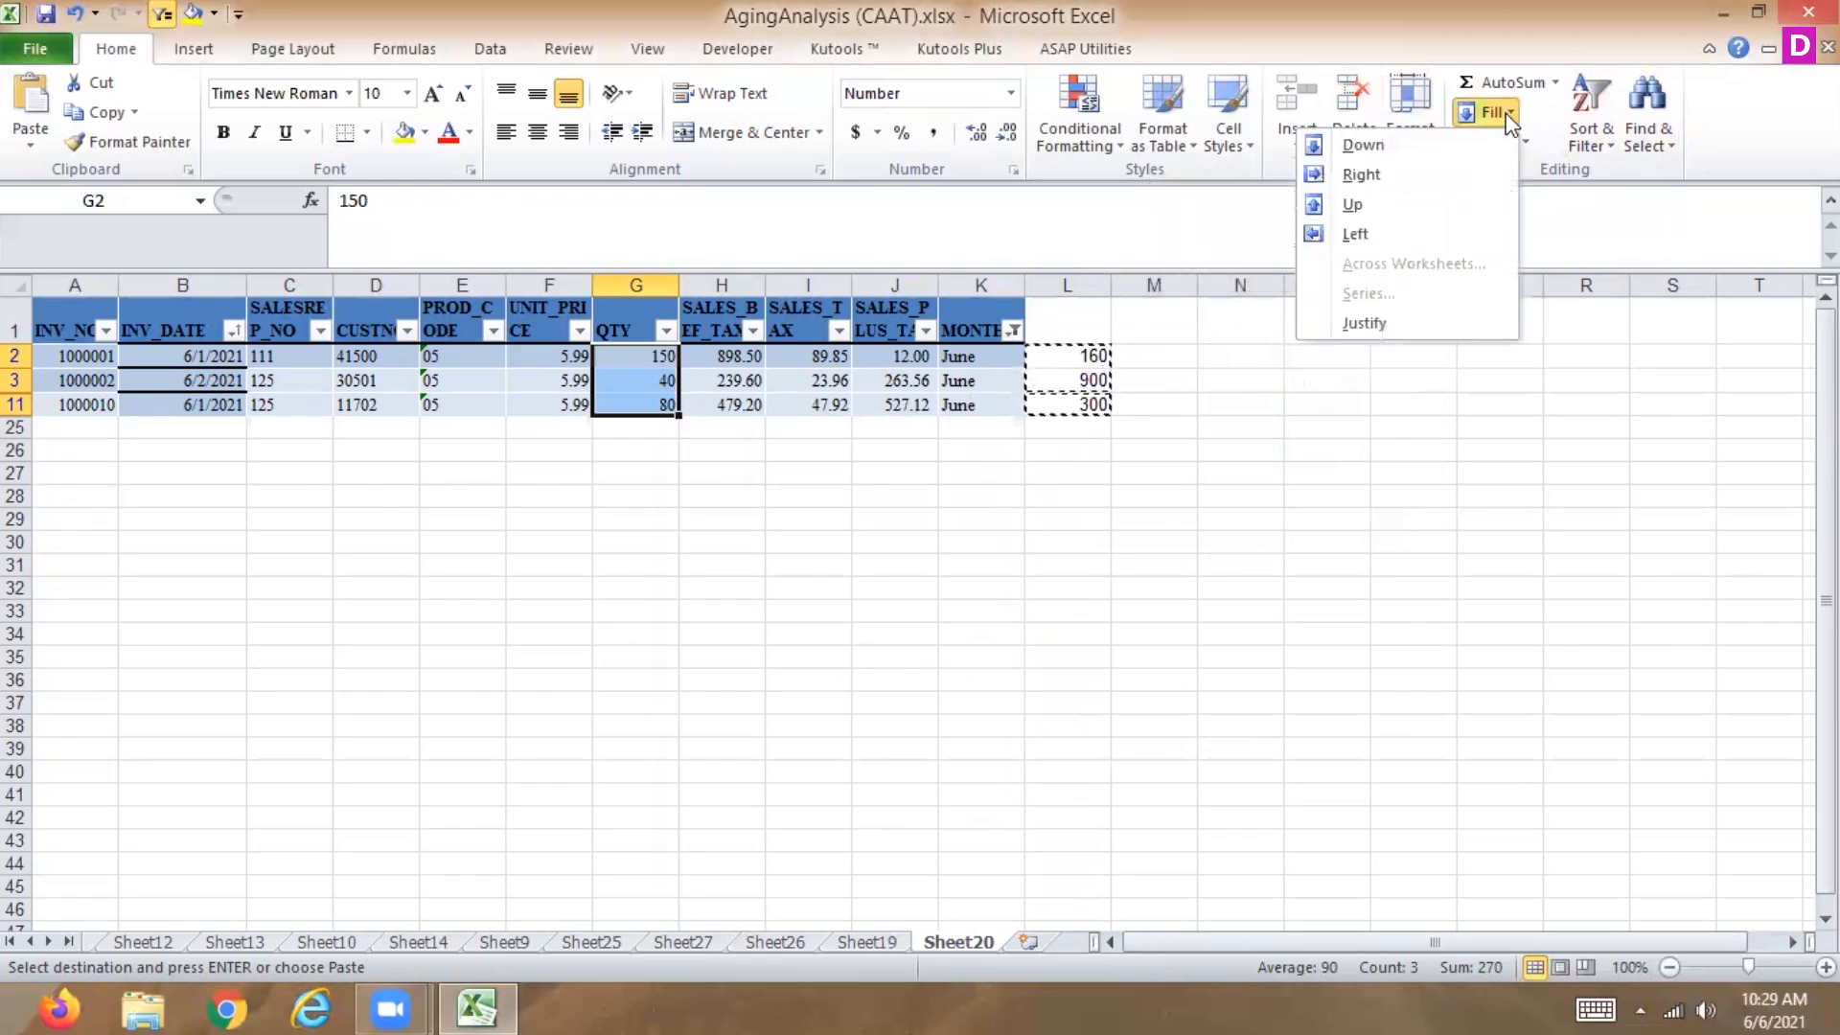
click(1370, 235)
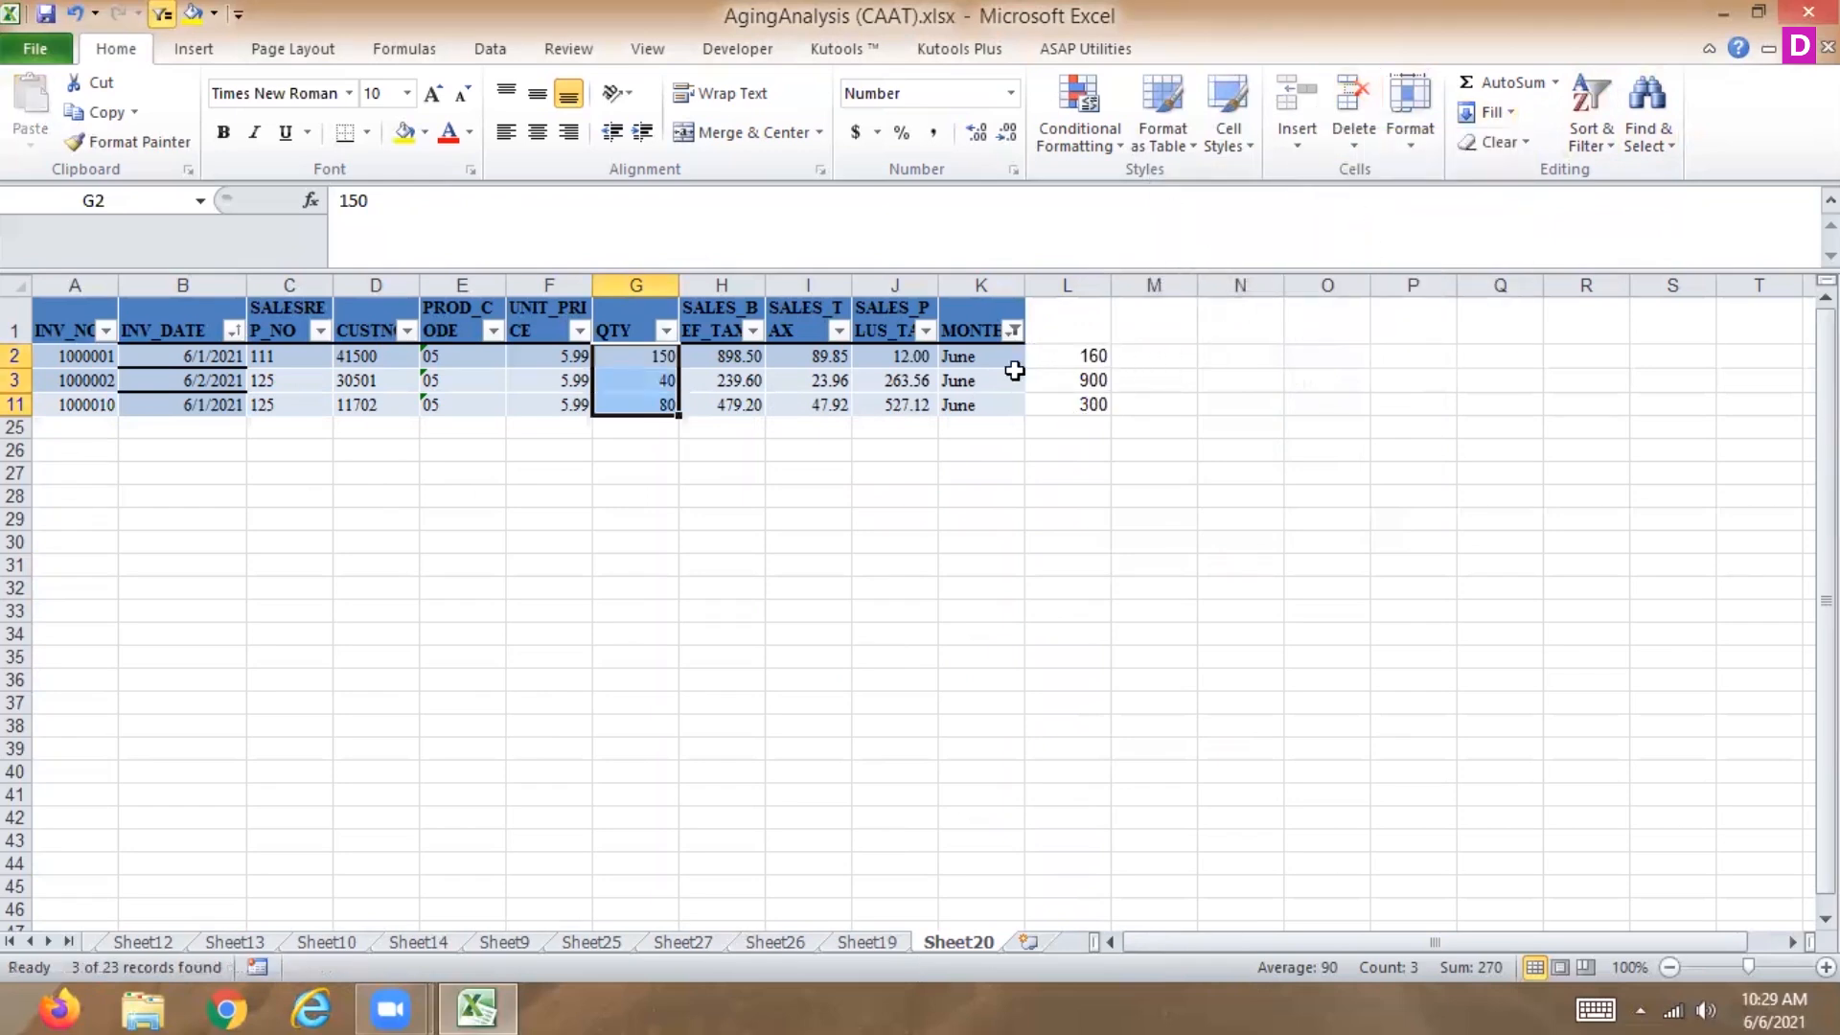
Select the filtered data rows A2:K11 and restrict the selection to visible cells only.
drag(48, 360, 1001, 400)
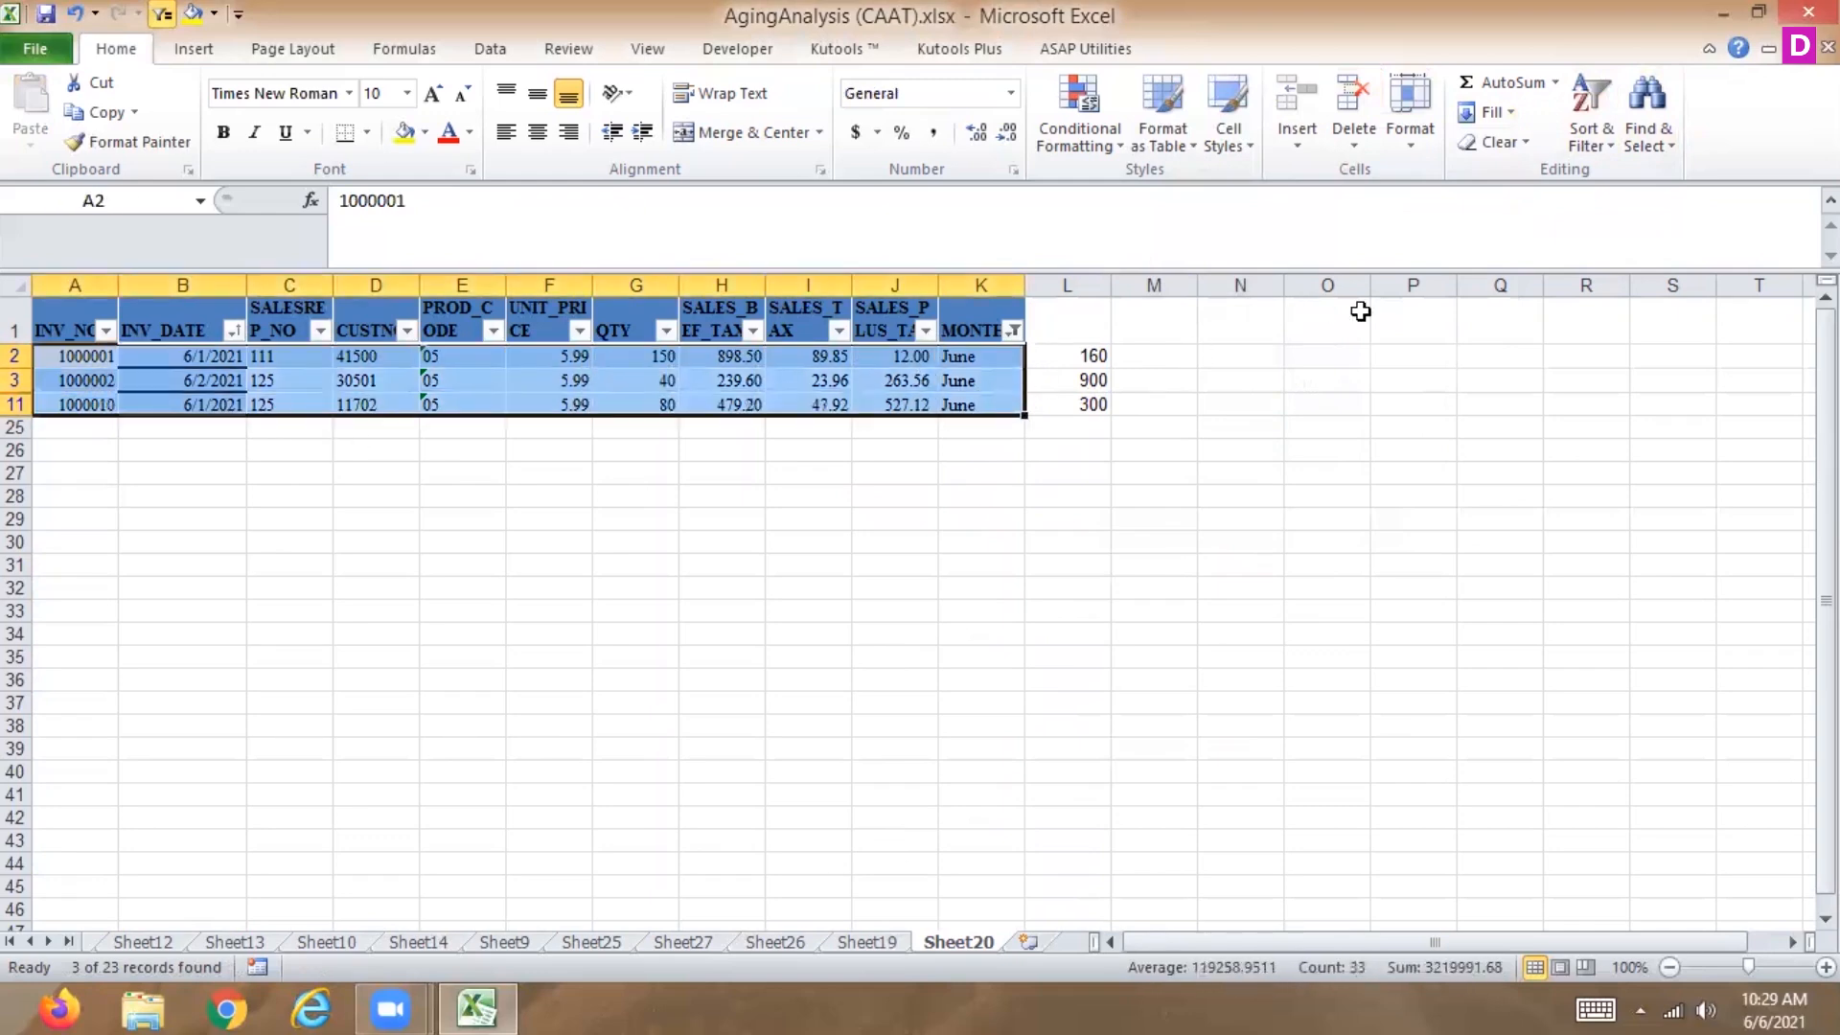
click(1661, 143)
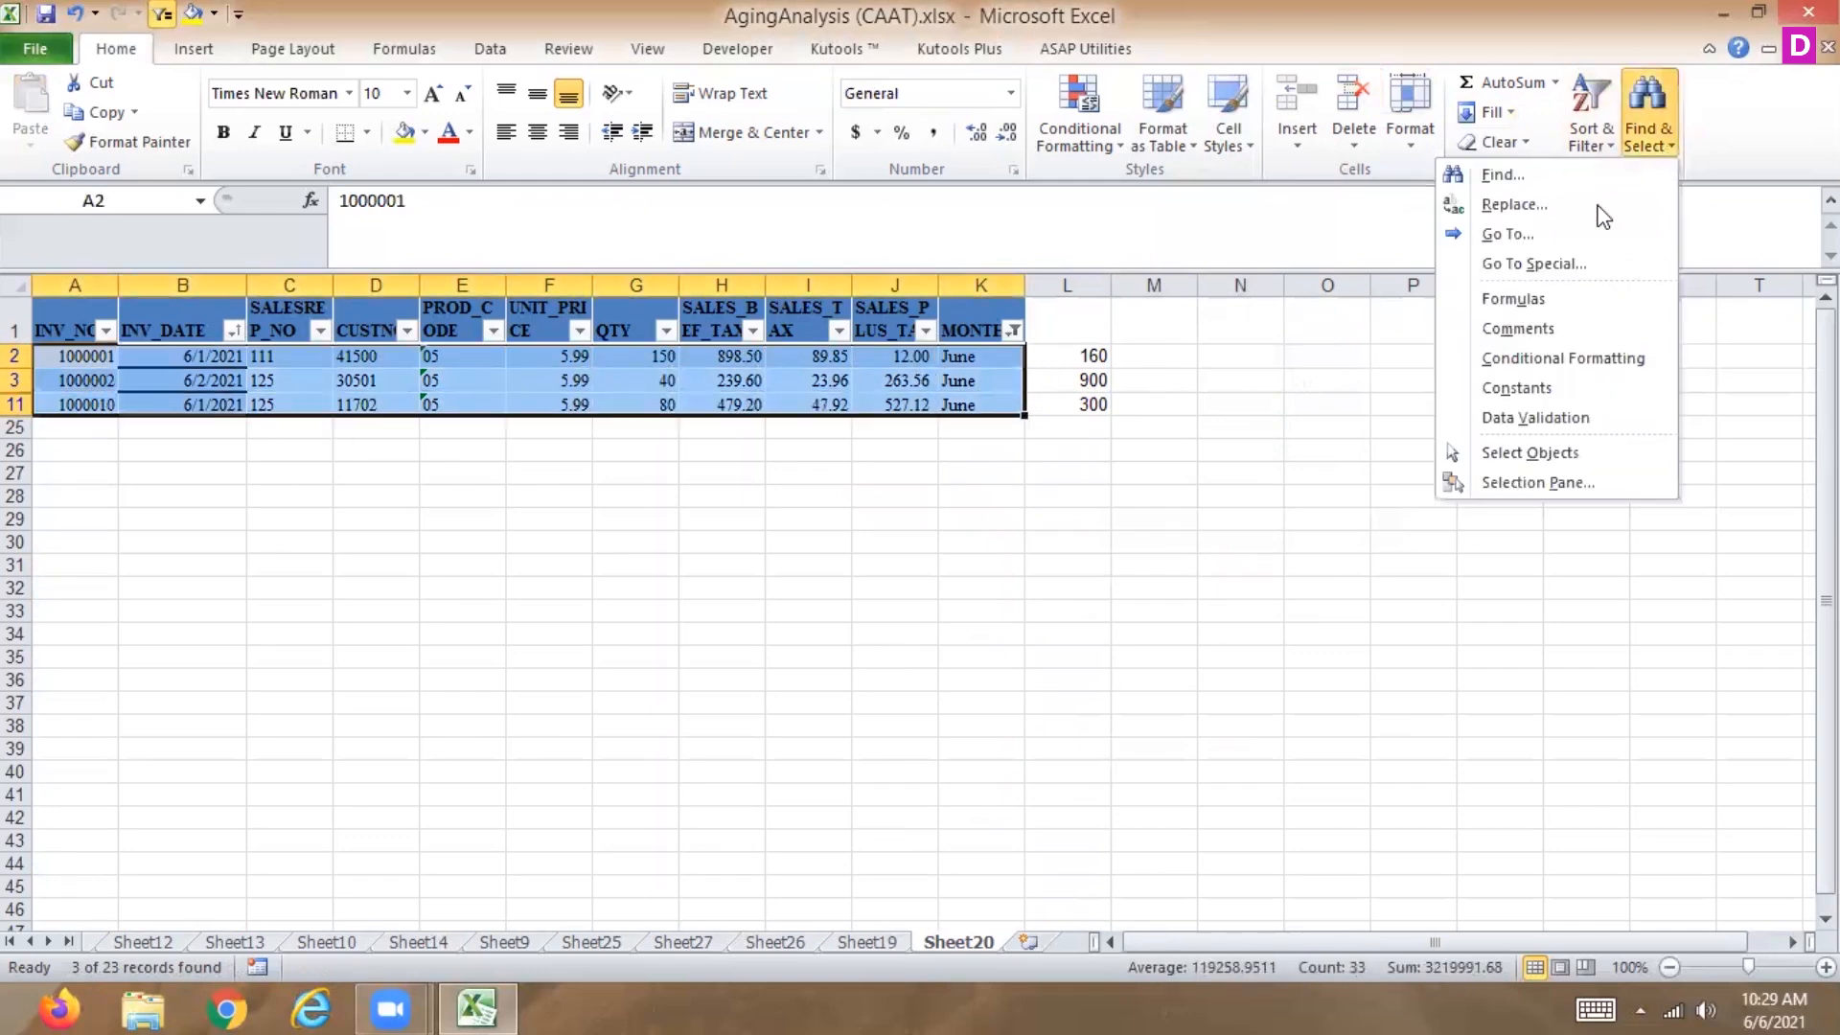
click(1536, 264)
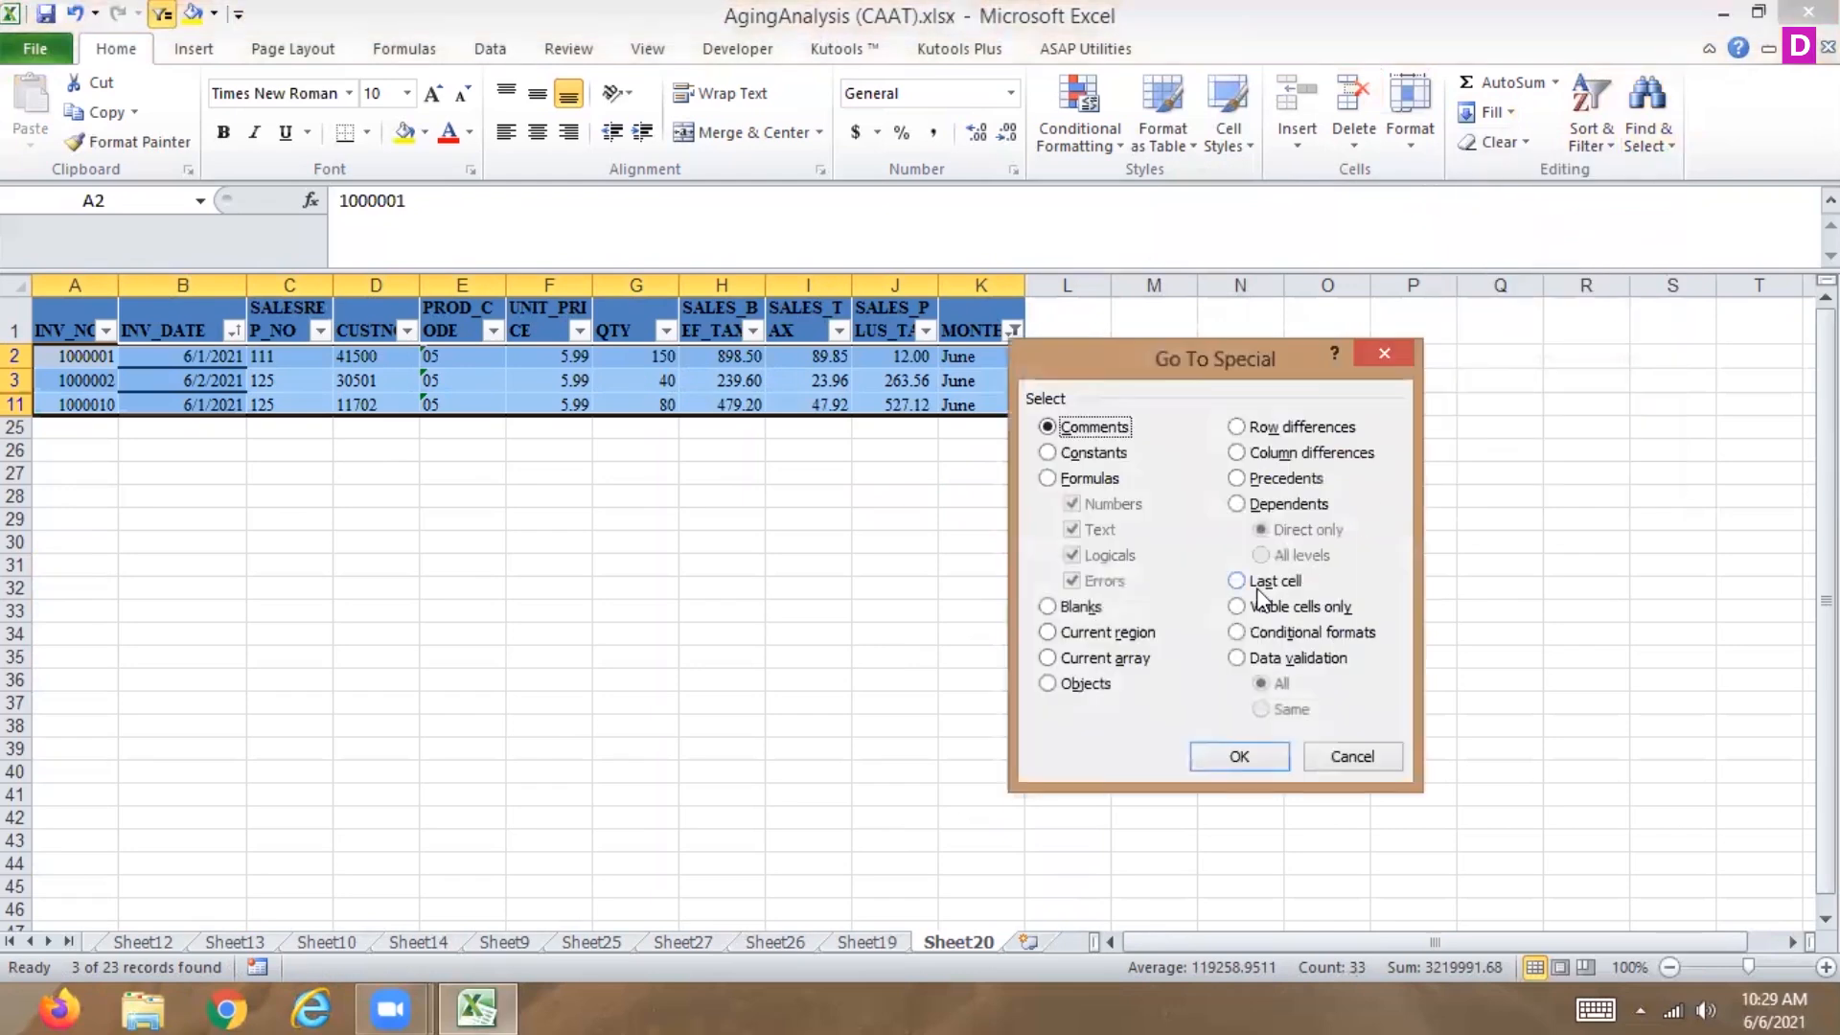
click(1238, 606)
click(1230, 757)
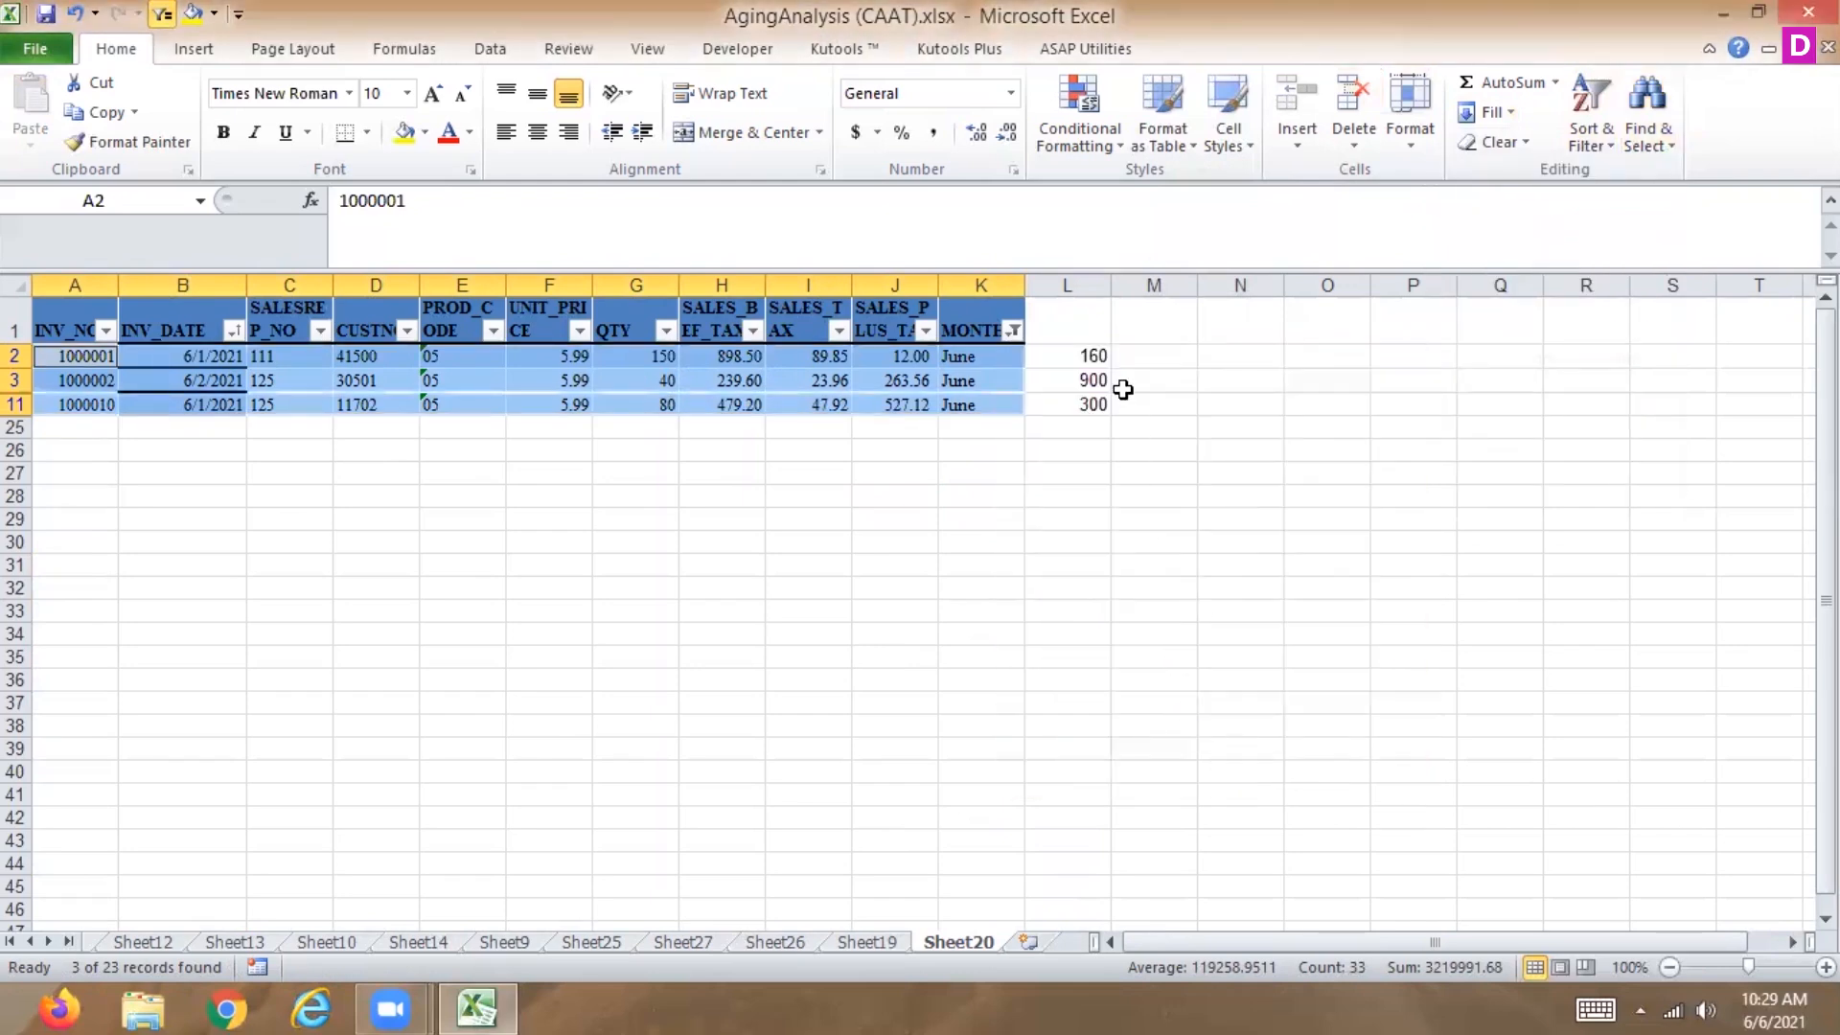
Copy L2:L11, select the QTY cells G2:G11 and try Fill Left on them.
drag(1084, 355, 1079, 404)
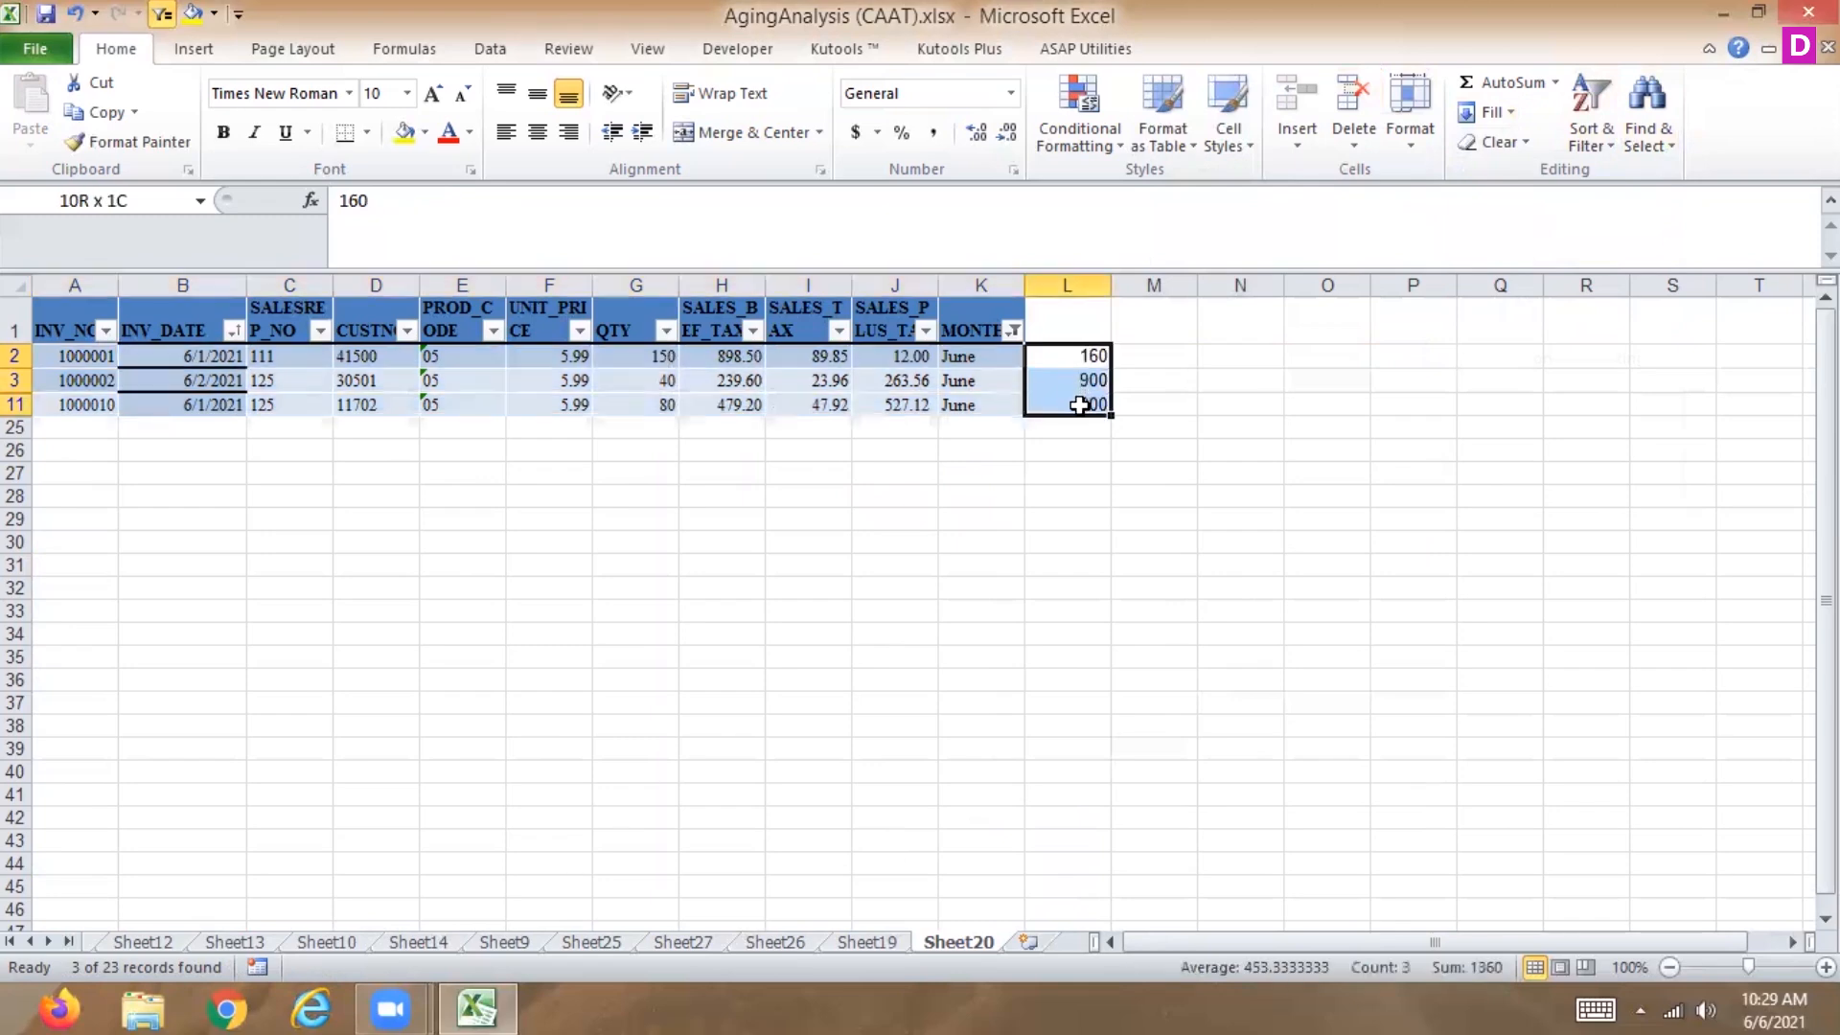
key(ctrl+c)
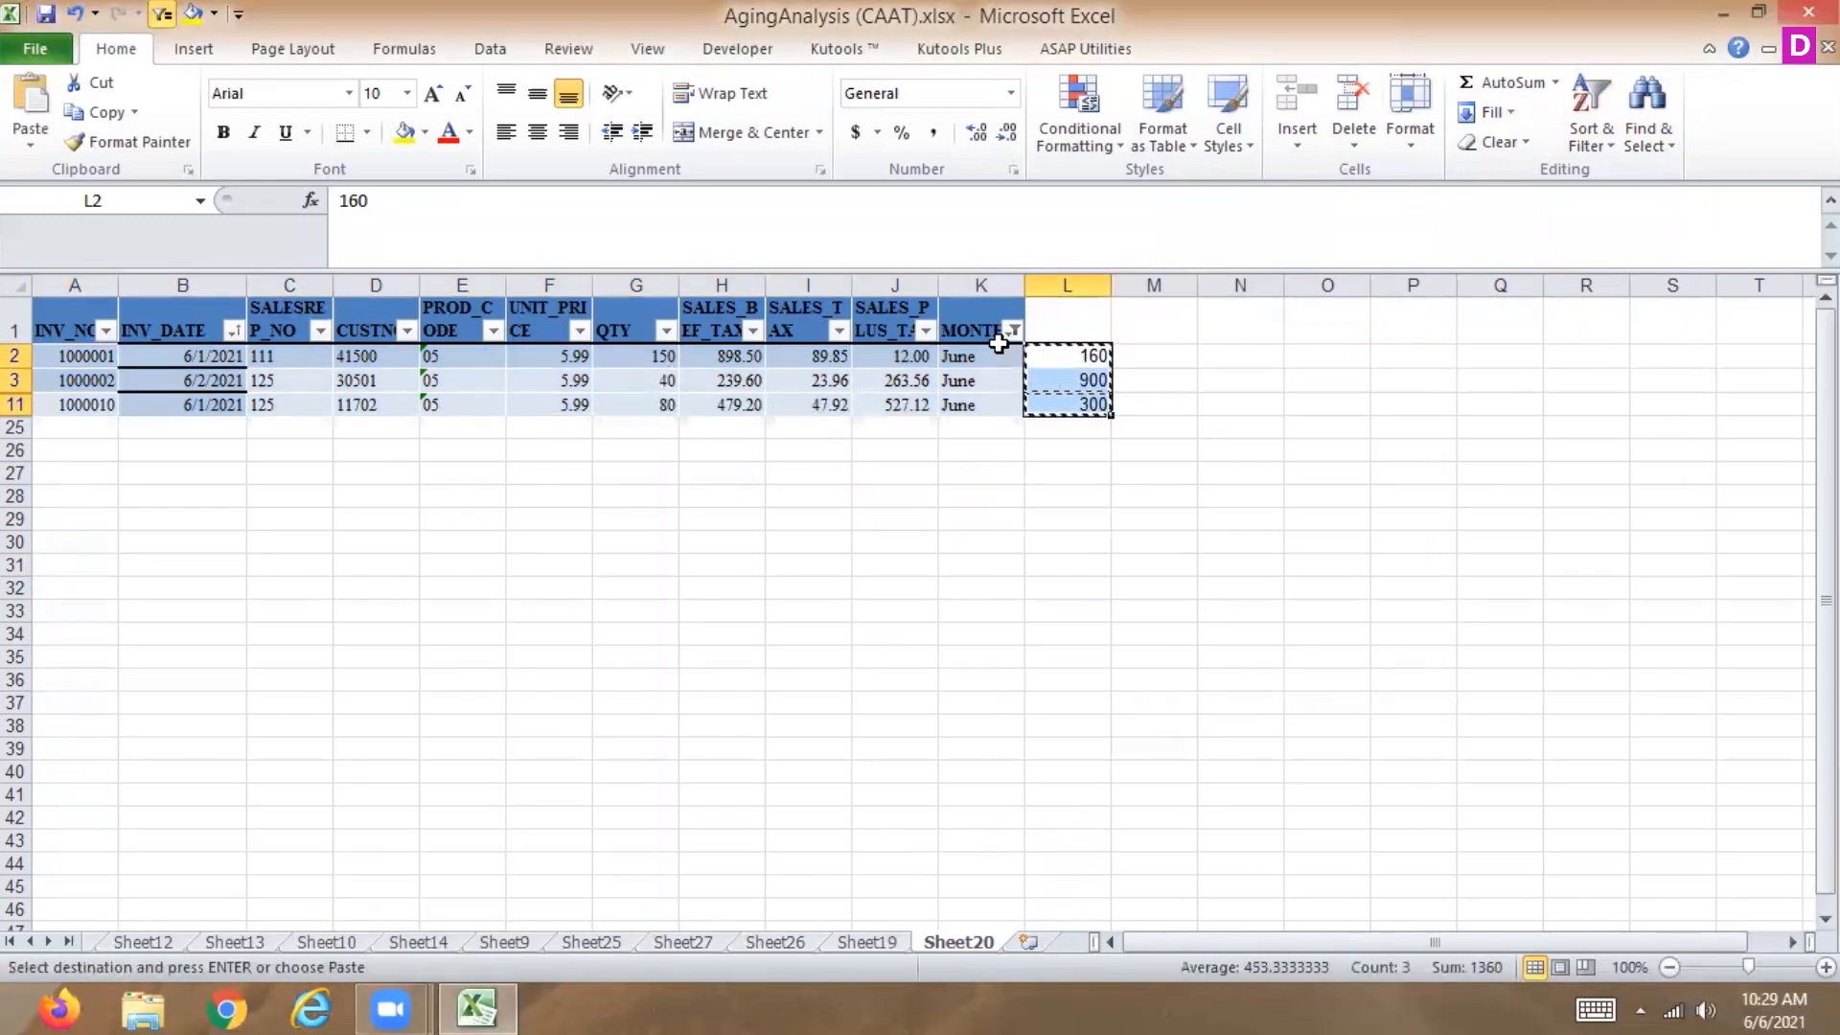
drag(649, 356, 645, 403)
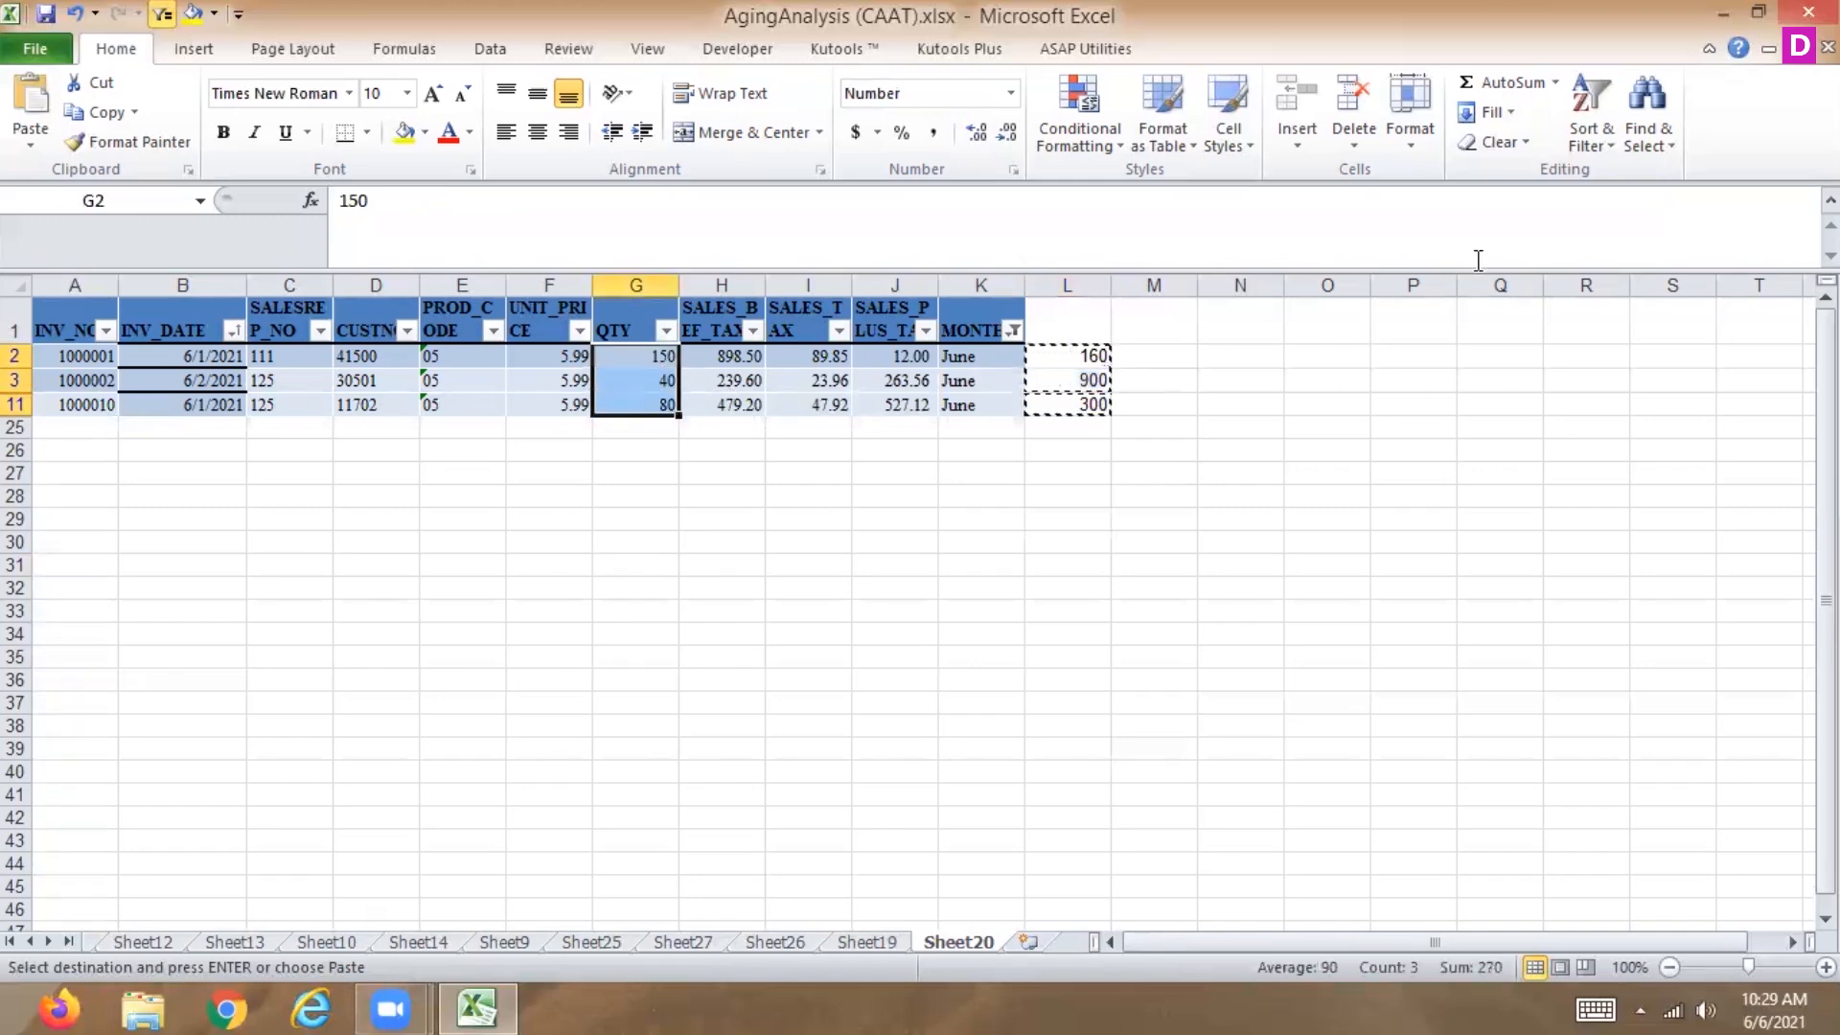
click(1400, 146)
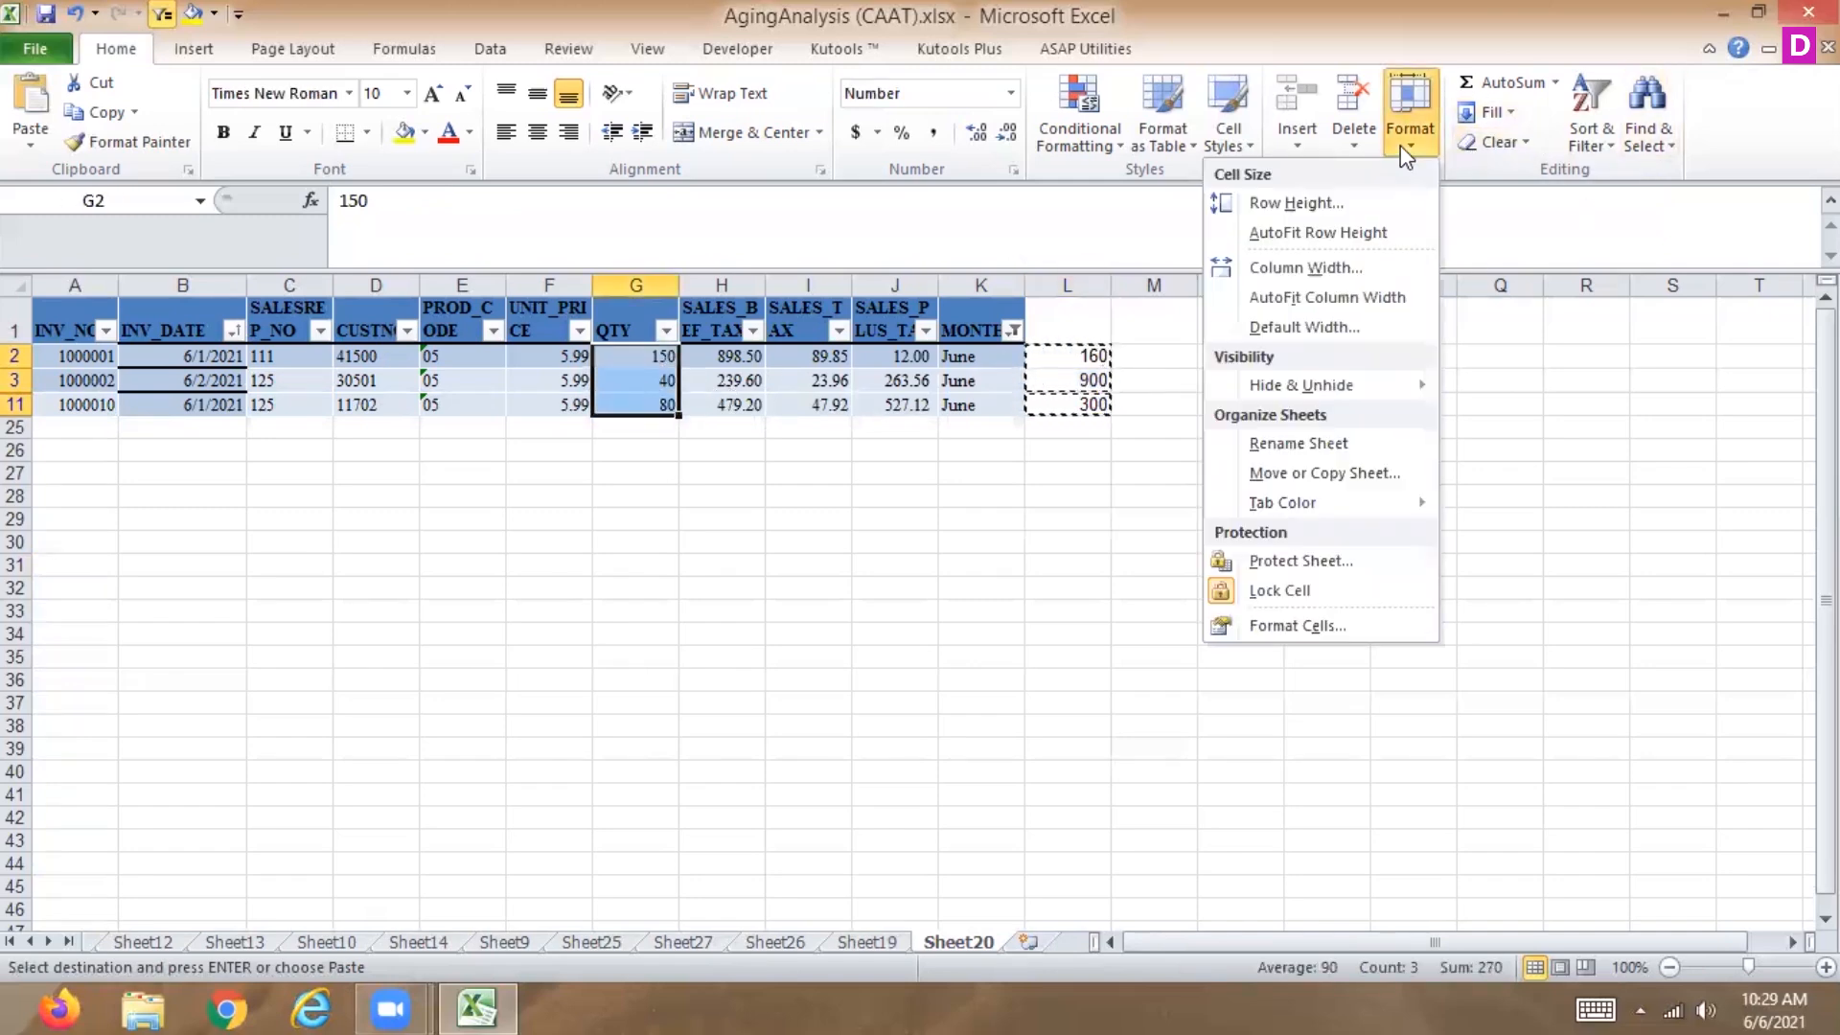
click(1489, 112)
click(1353, 234)
Reselect the data rows A2:K11 and restrict them to visible cells only.
drag(1071, 356, 1071, 430)
drag(58, 357, 1016, 410)
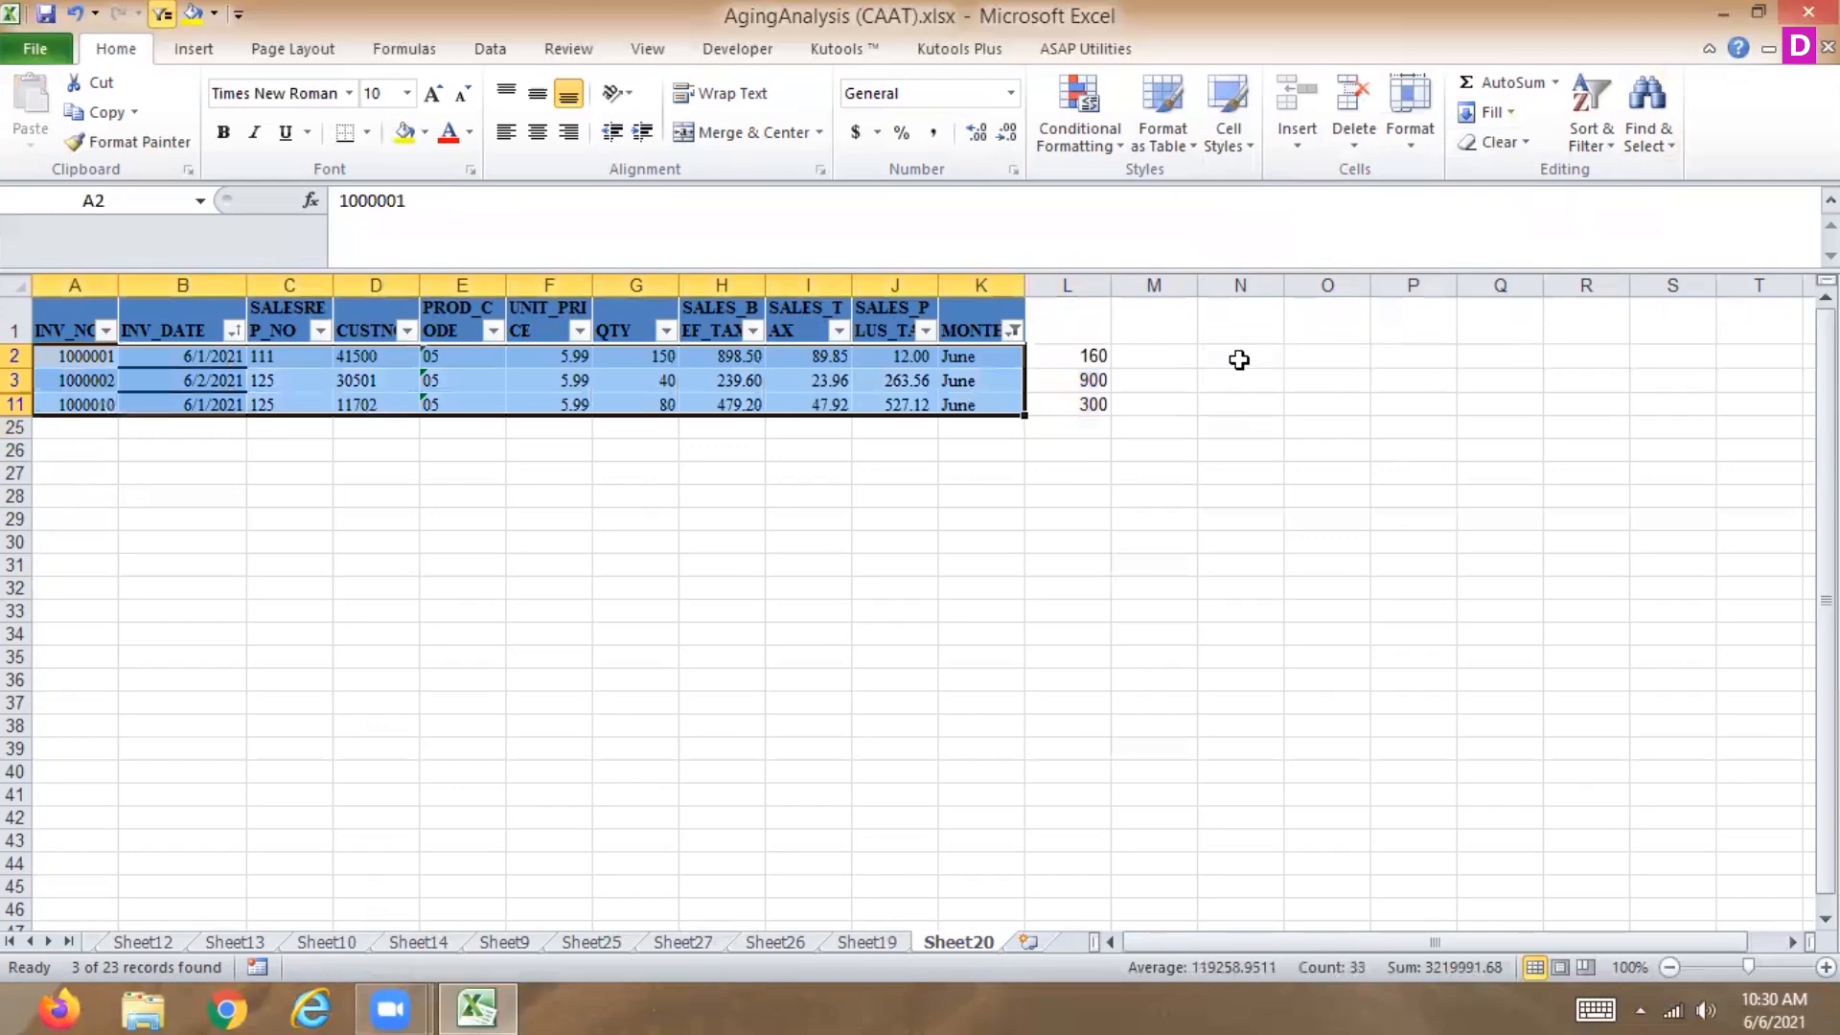
click(1658, 139)
click(1509, 260)
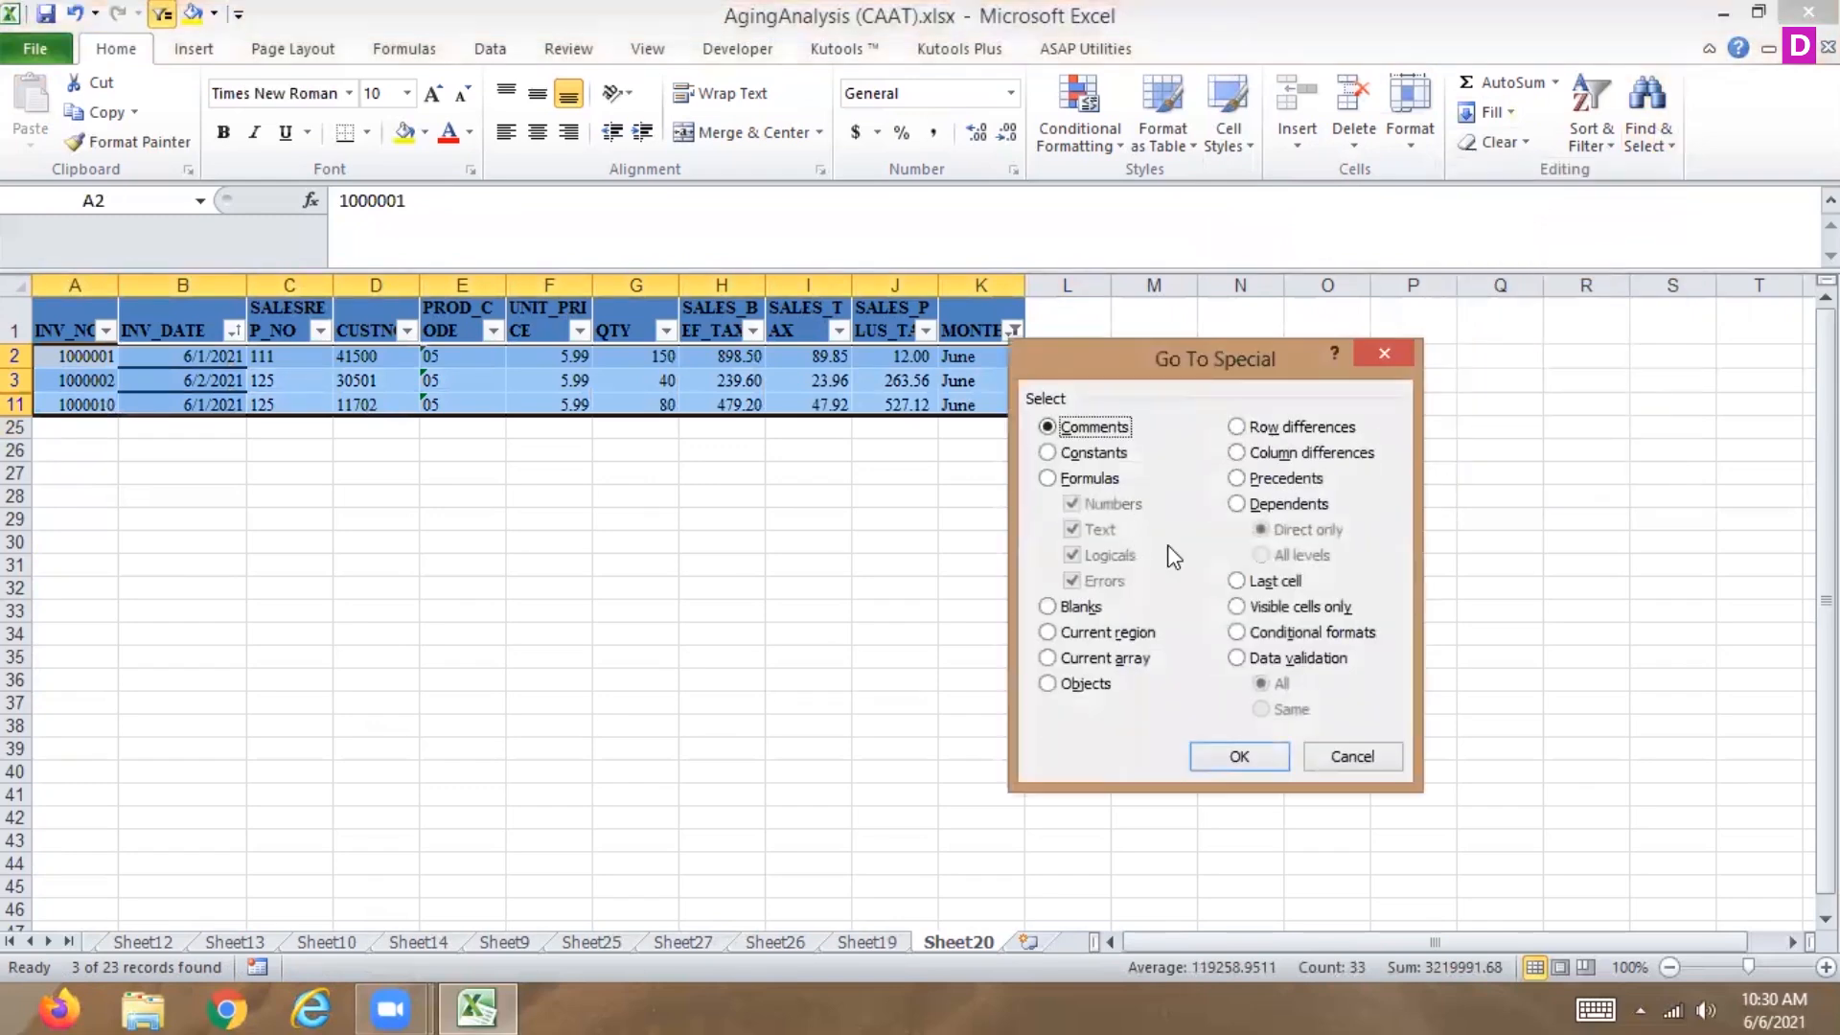
click(1237, 608)
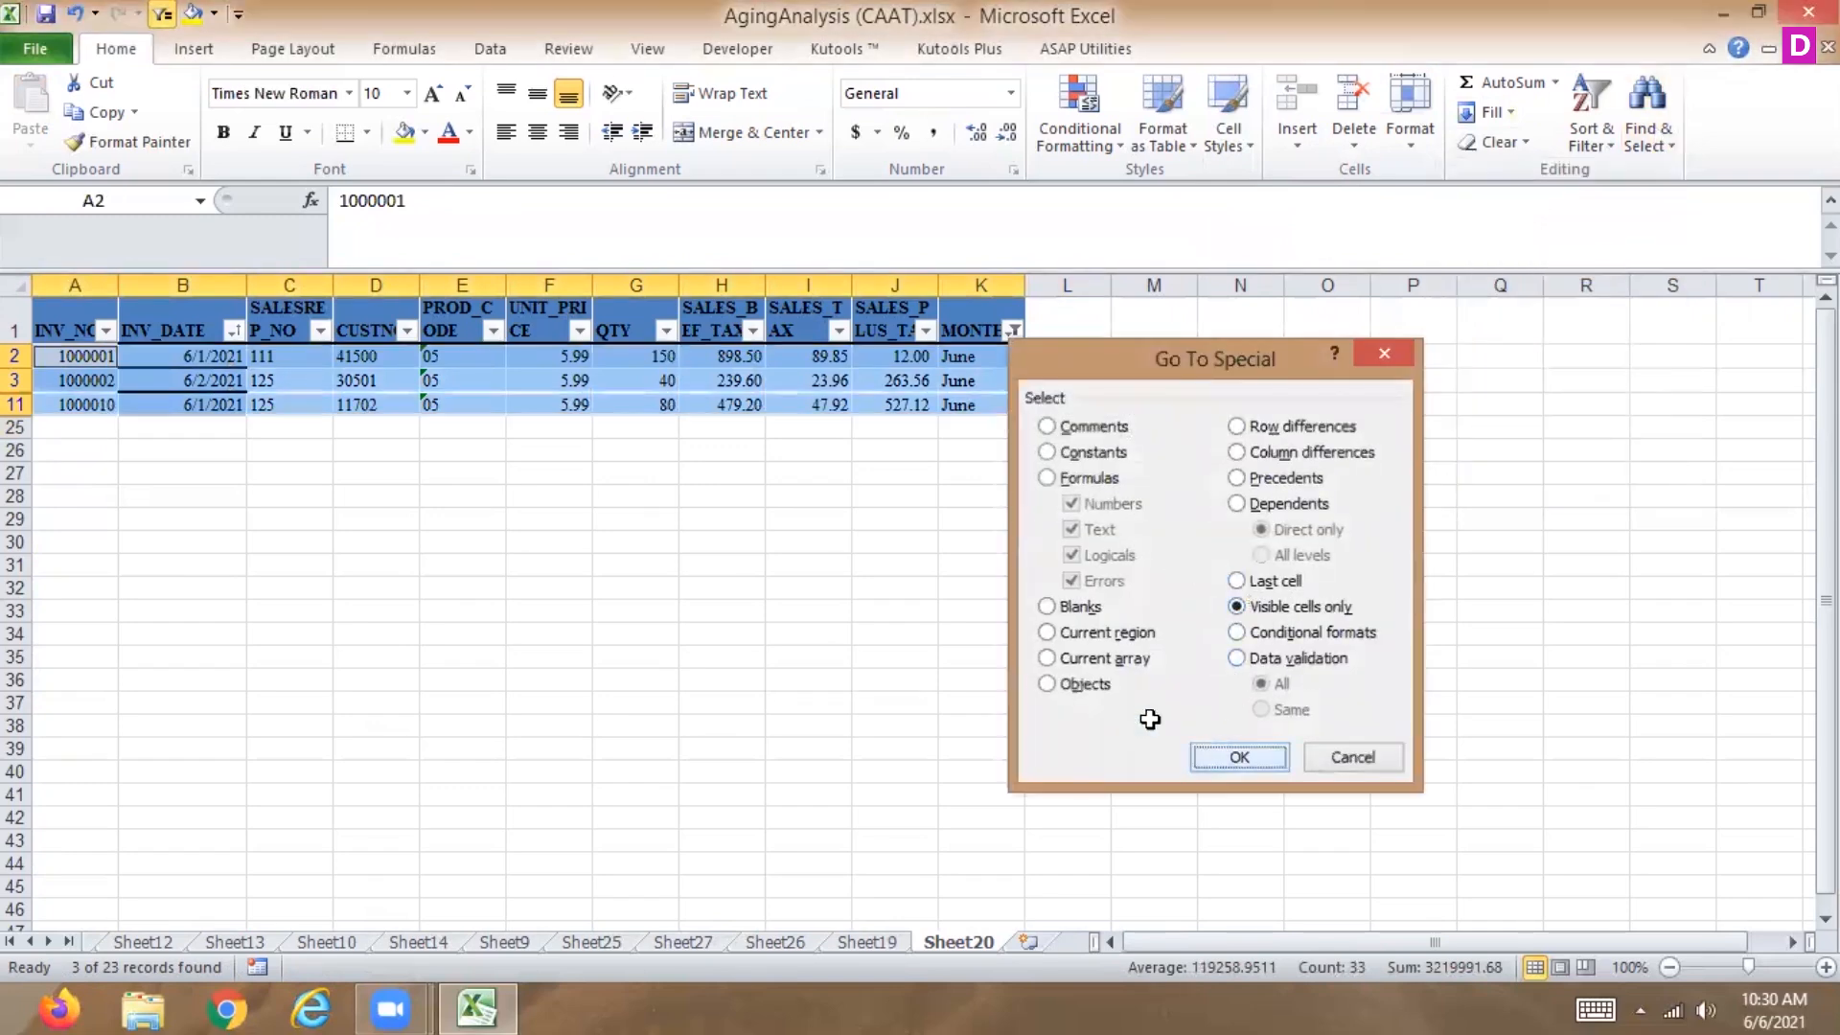
click(1224, 753)
Copy L2:L11 and try pasting, then filling left, into the QTY cells G2:G11.
drag(1092, 355, 1090, 400)
key(ctrl+c)
drag(621, 356, 635, 400)
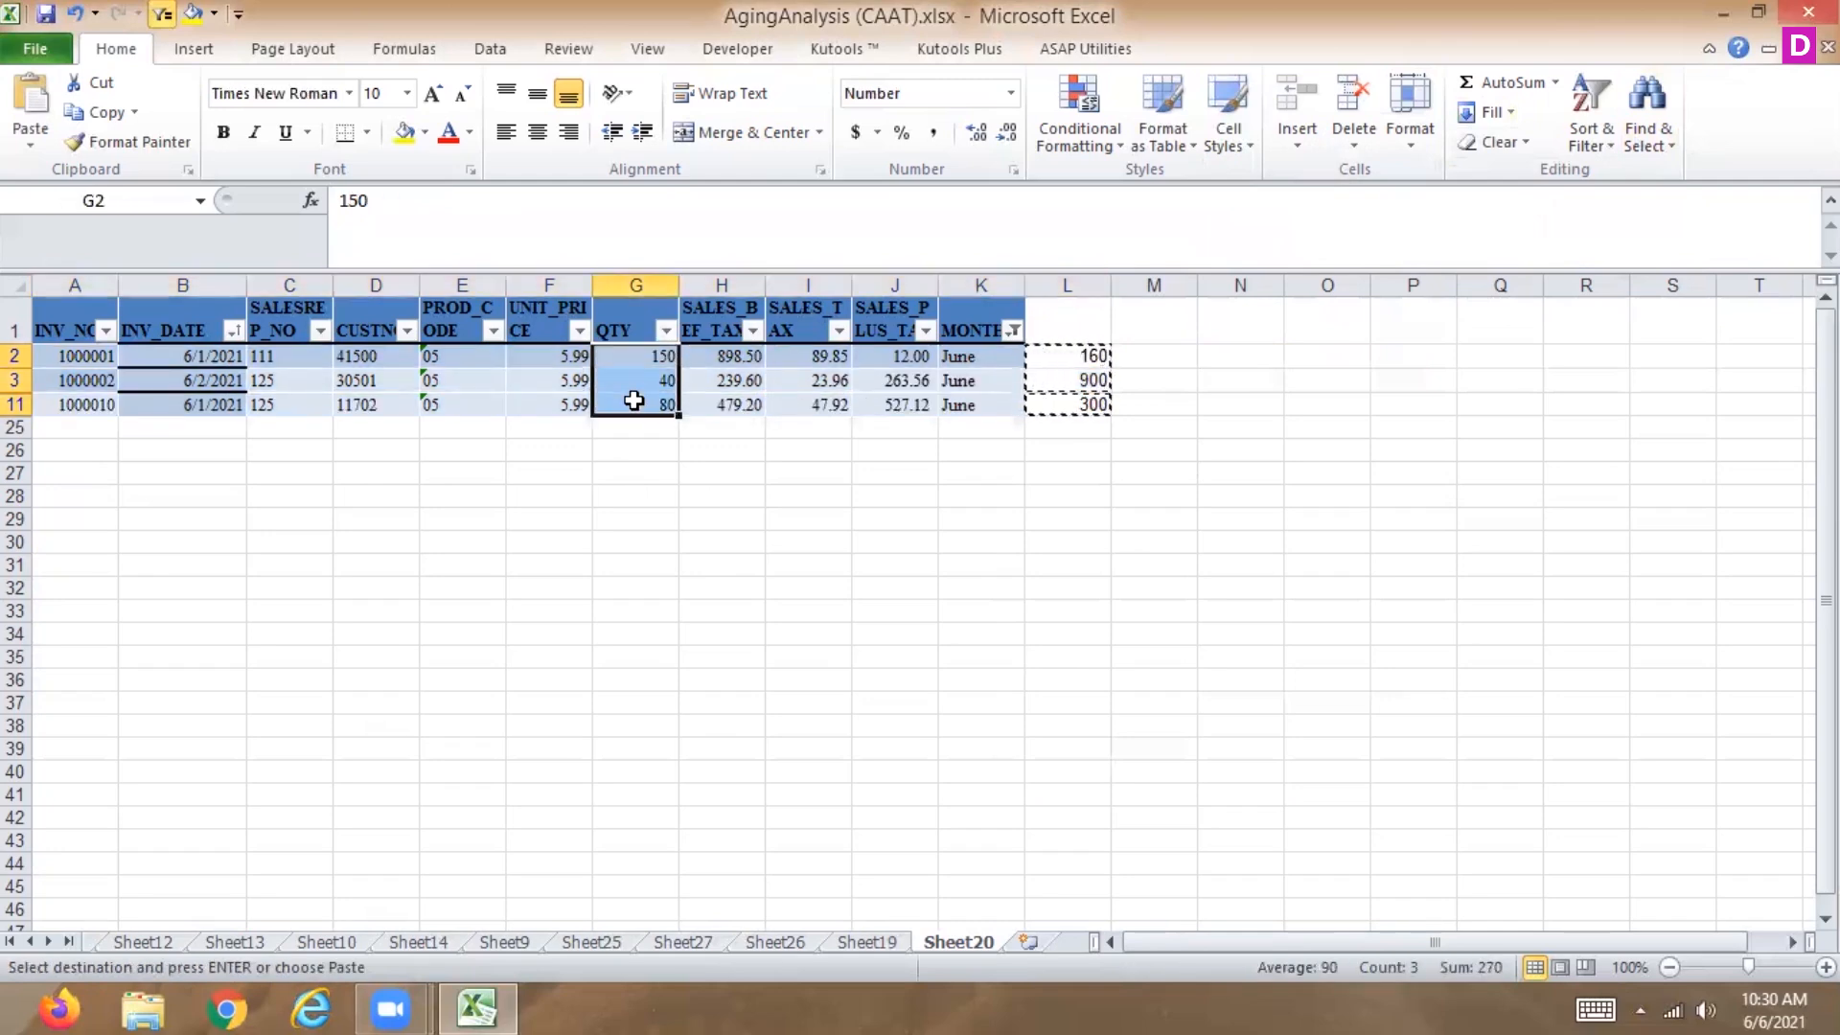
key(ctrl+v)
click(922, 573)
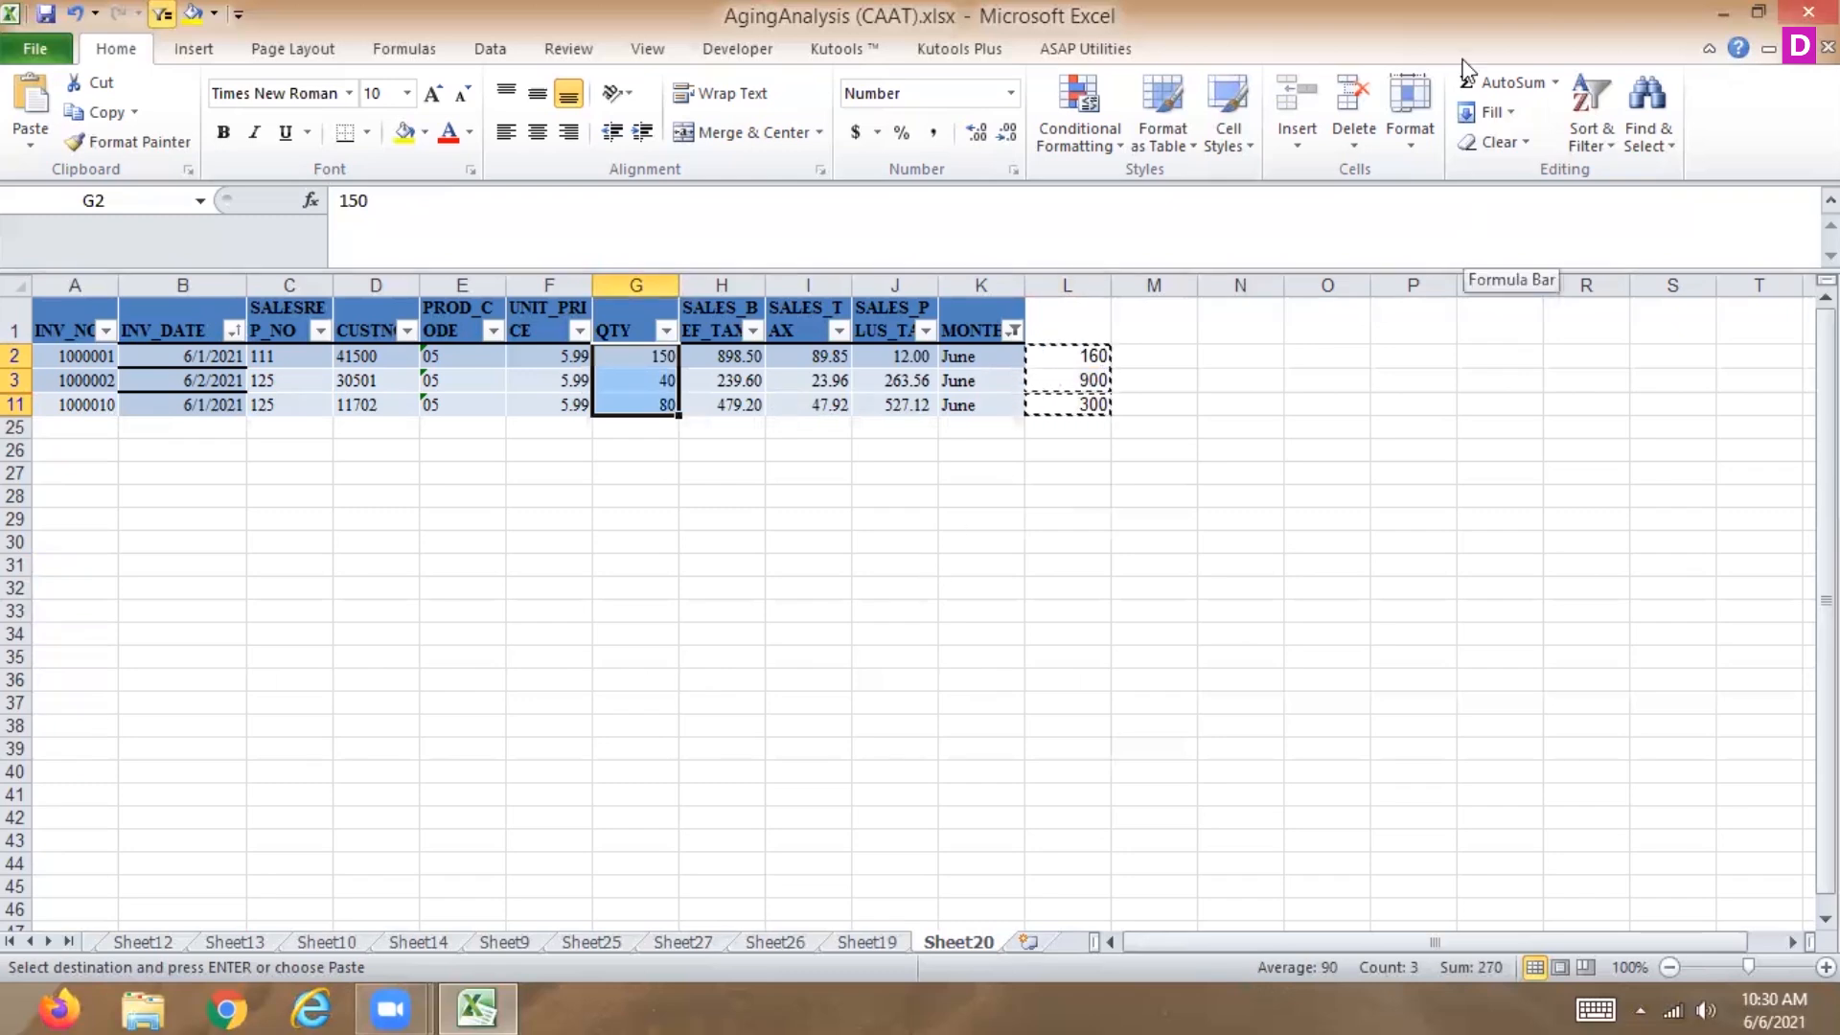
click(1515, 136)
click(1489, 112)
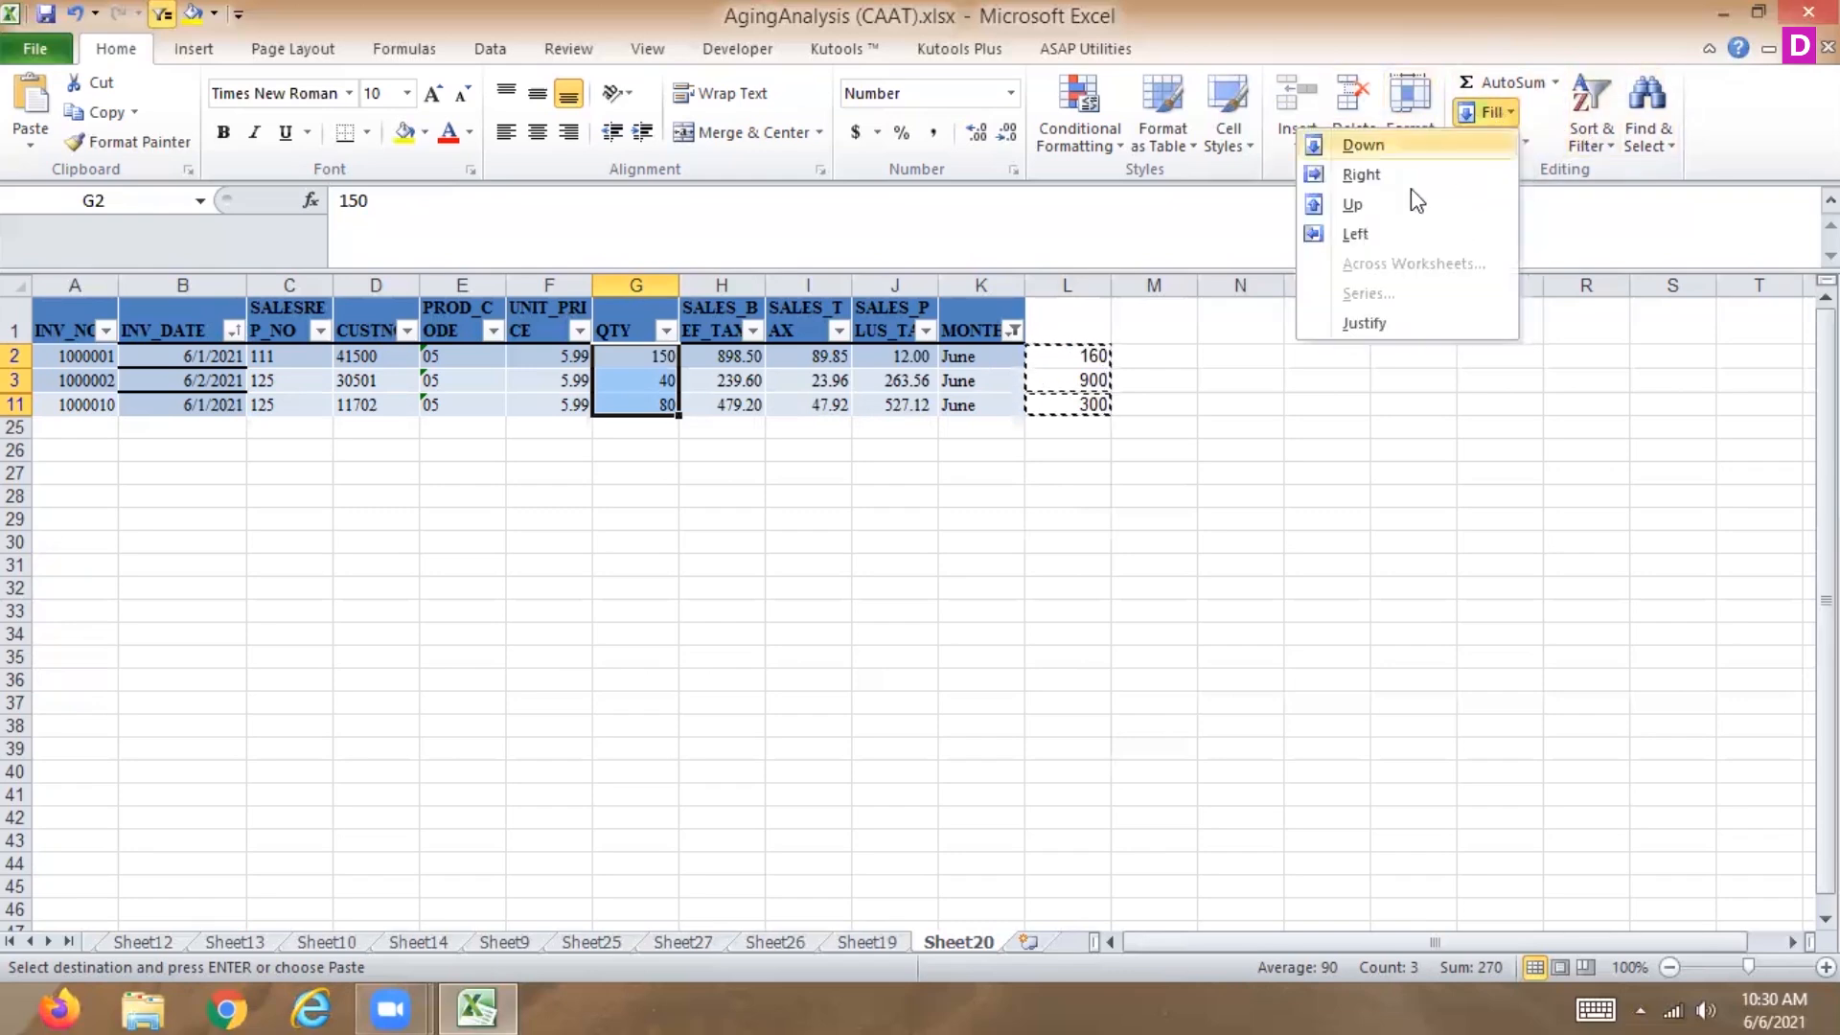
click(1368, 233)
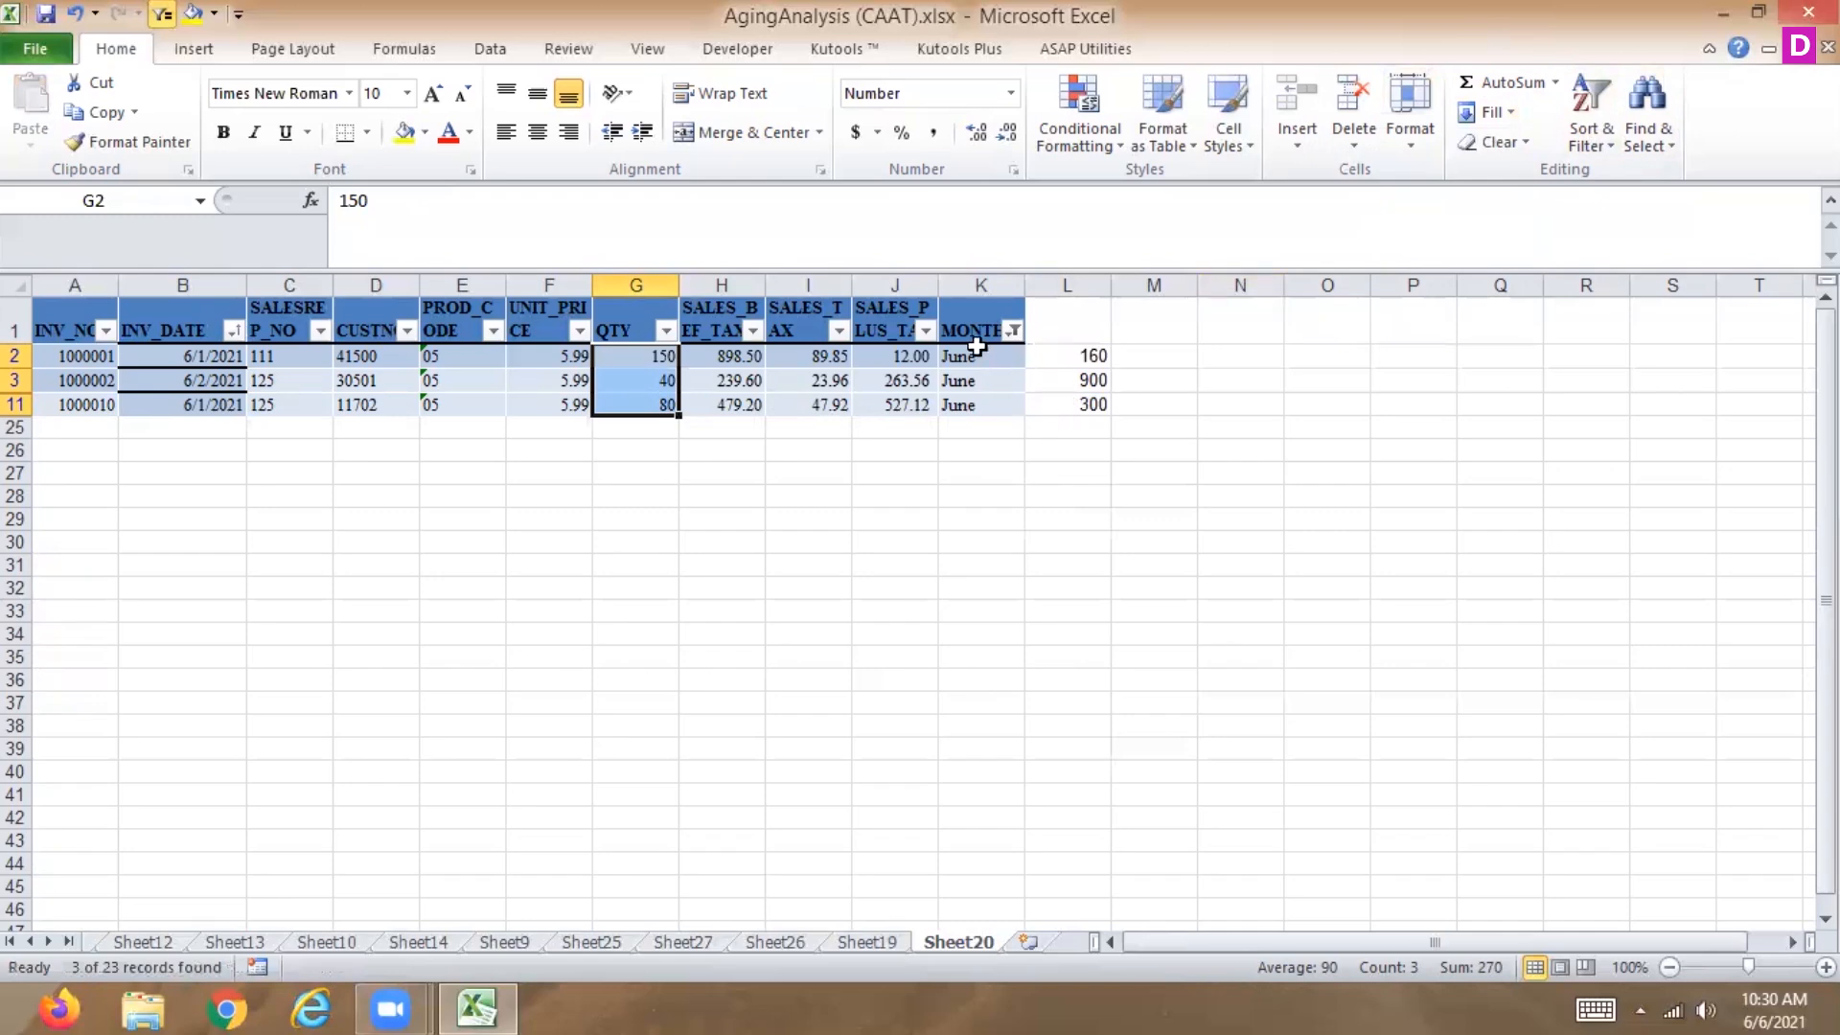
Select the filtered rows A2:L11 and restrict the selection to visible cells only.
drag(65, 357, 1070, 408)
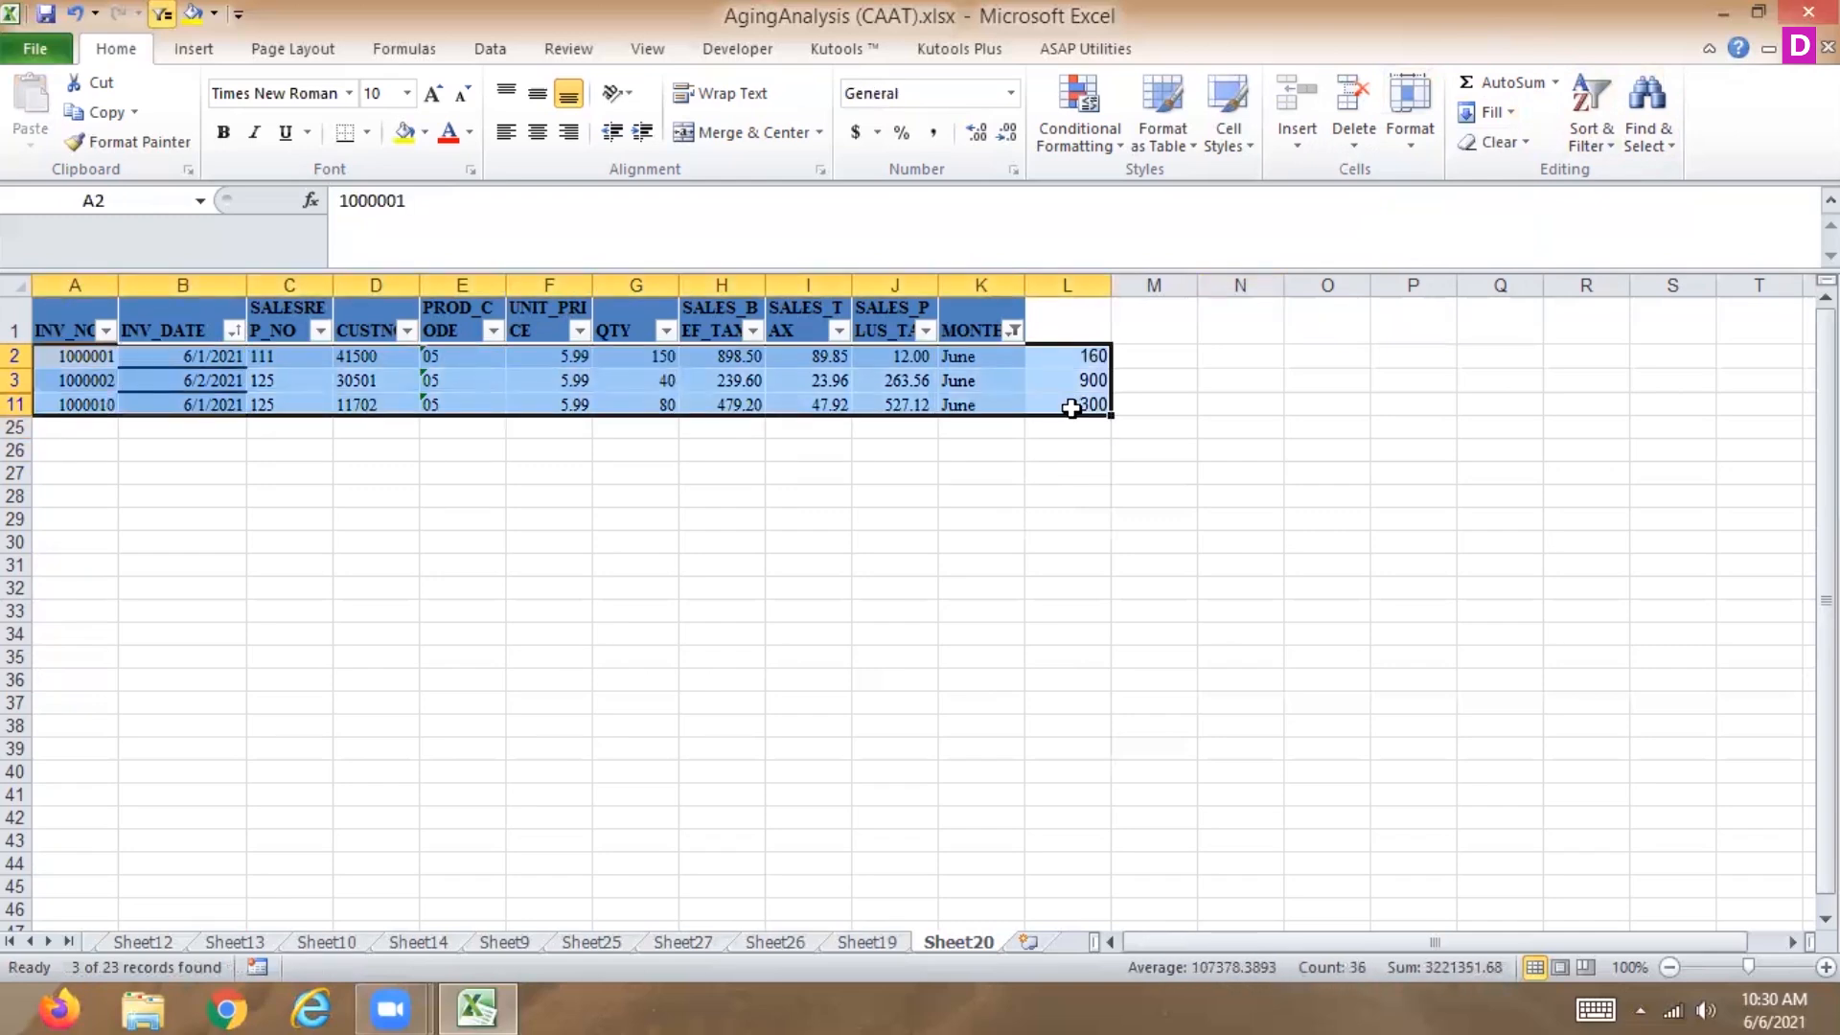
click(1634, 144)
click(1502, 264)
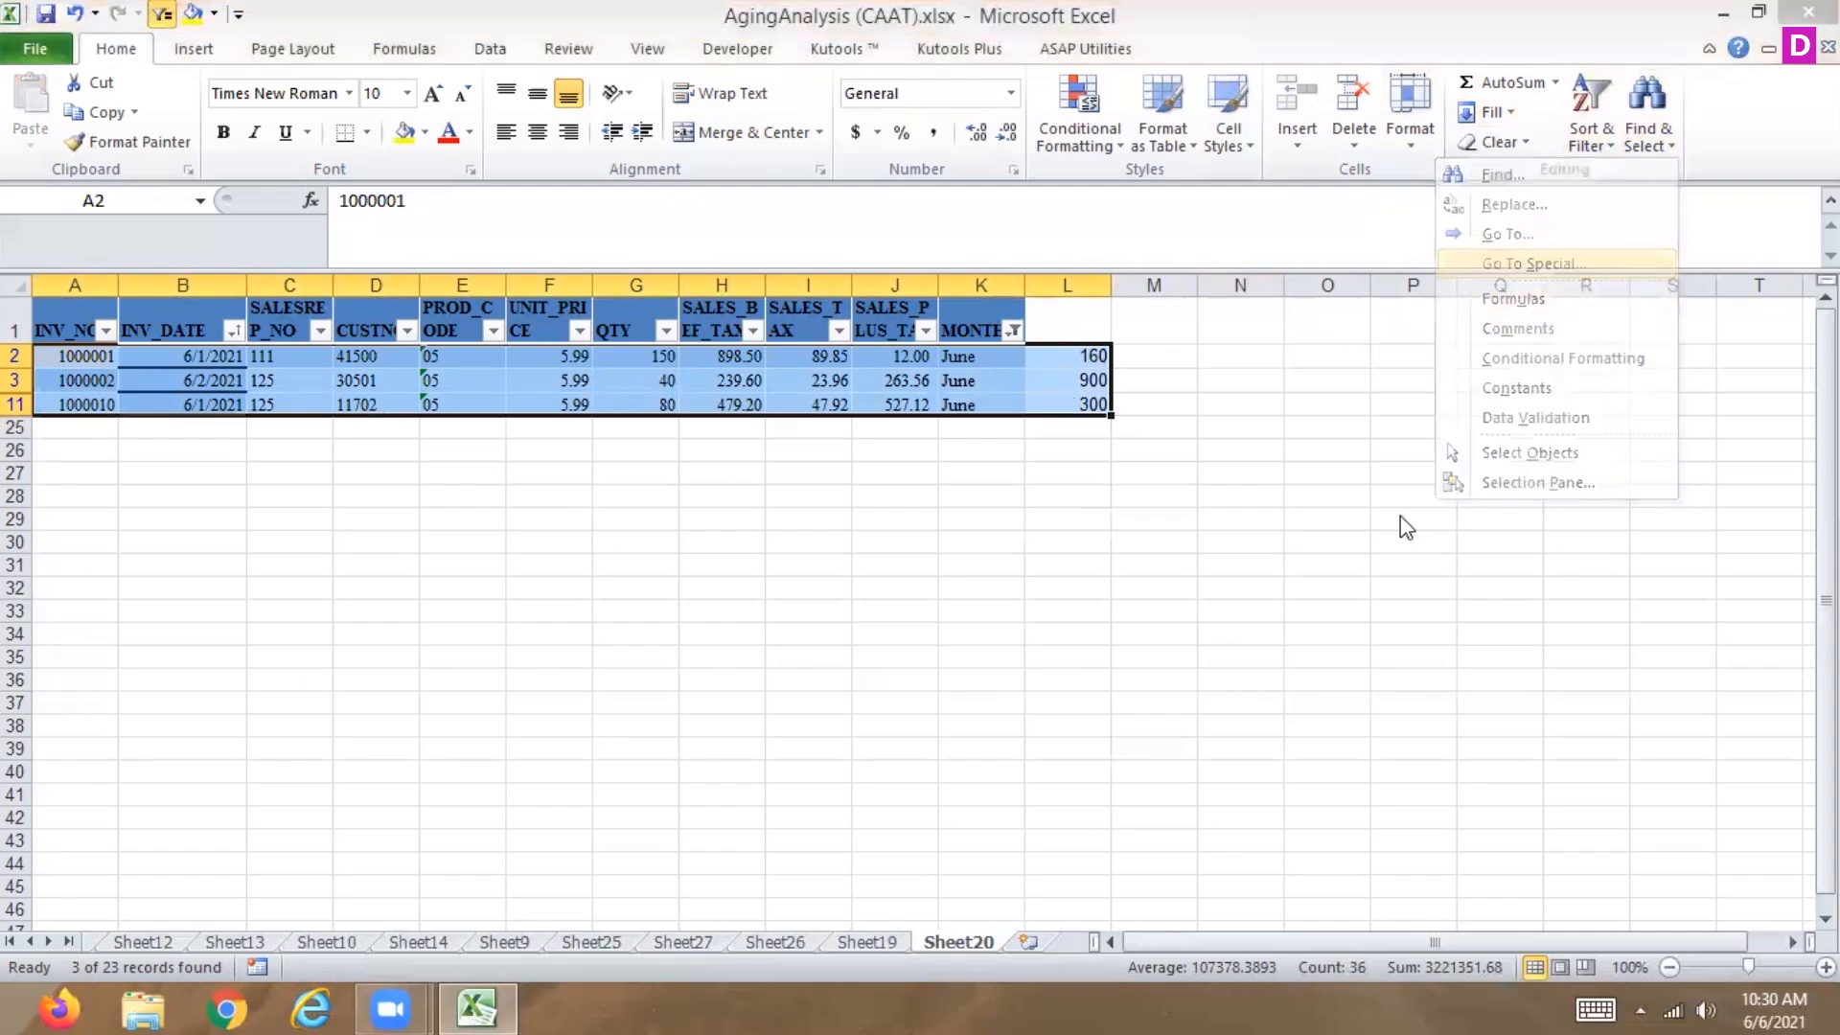
click(1256, 604)
click(1239, 756)
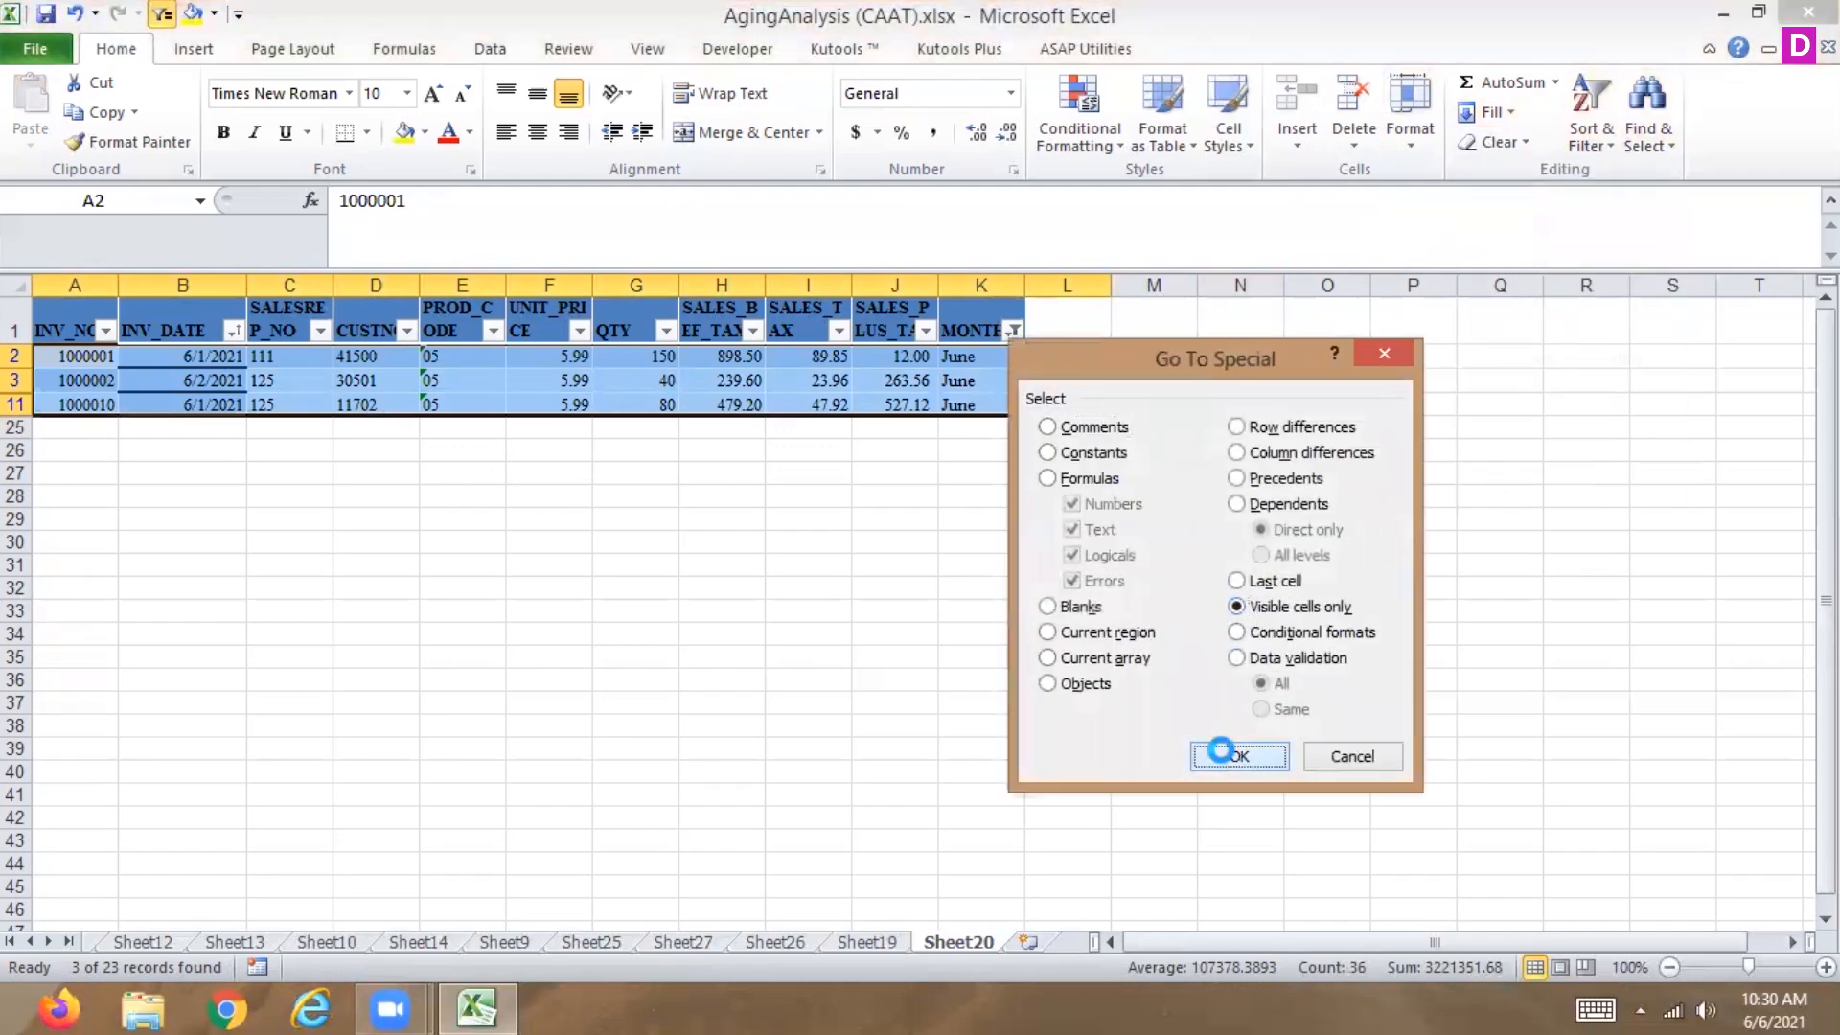
key(ctrl+semicolon)
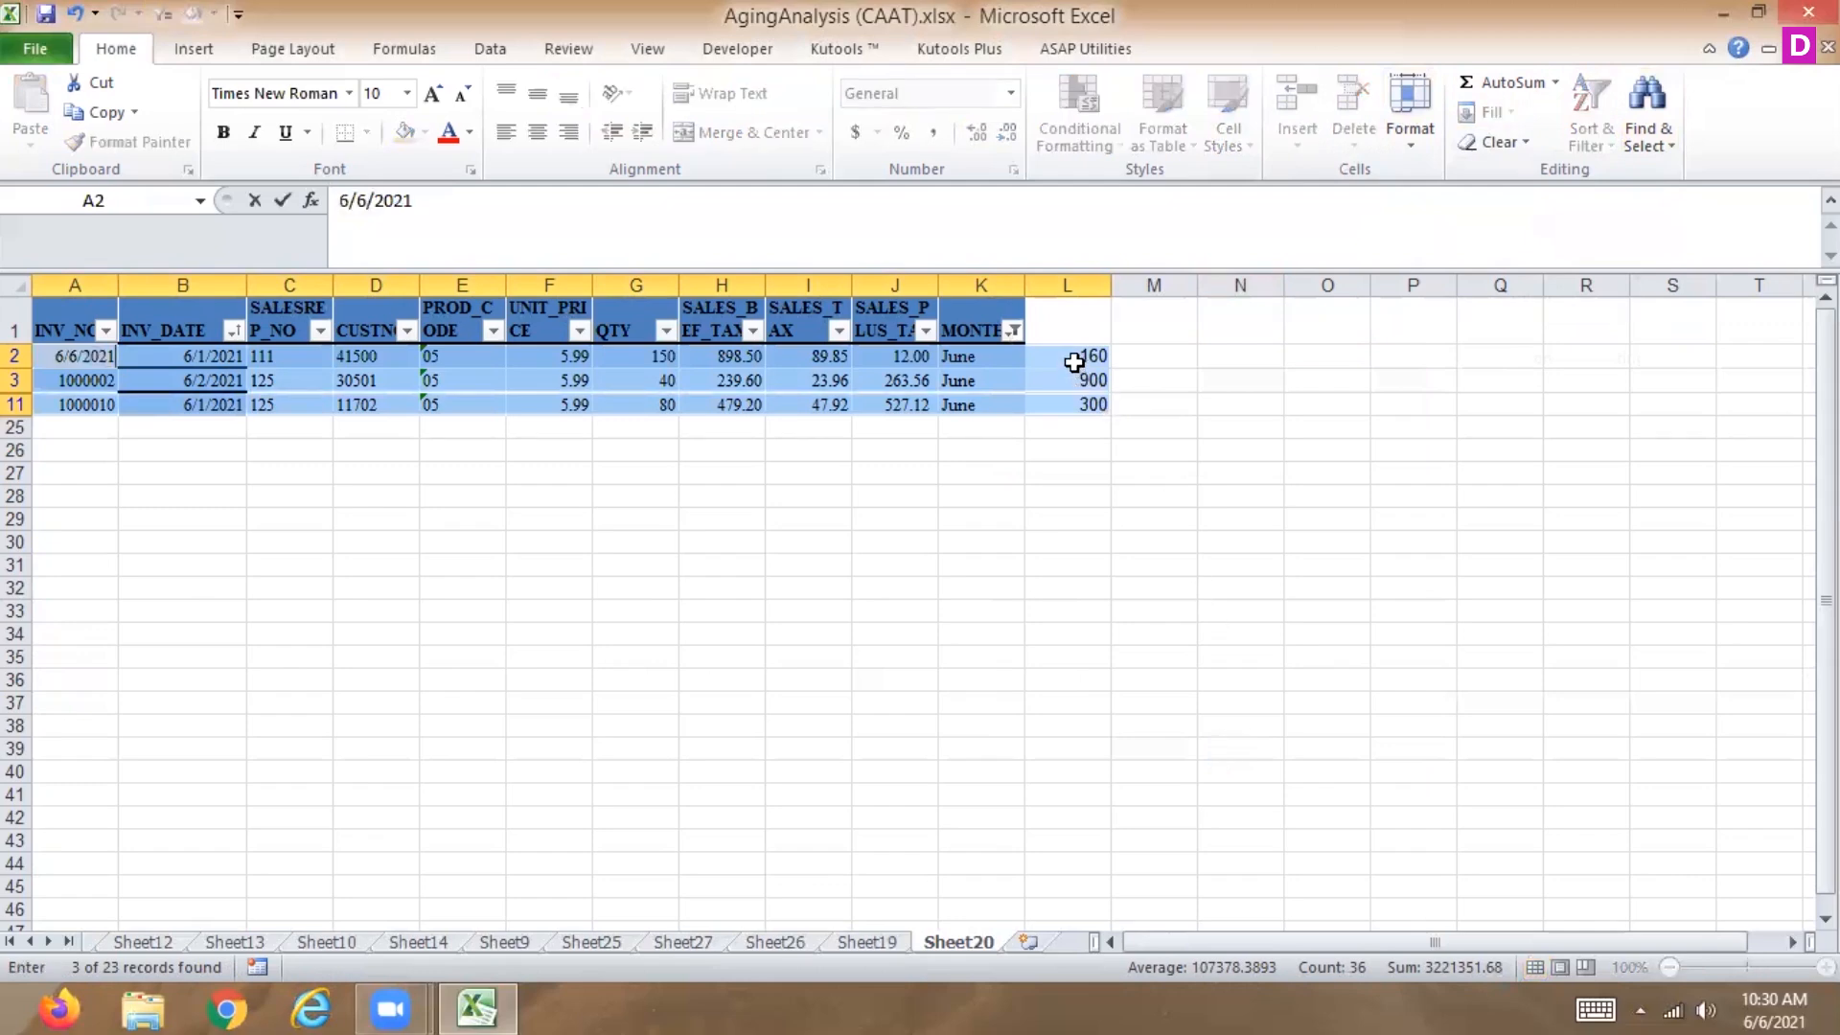
key(Escape)
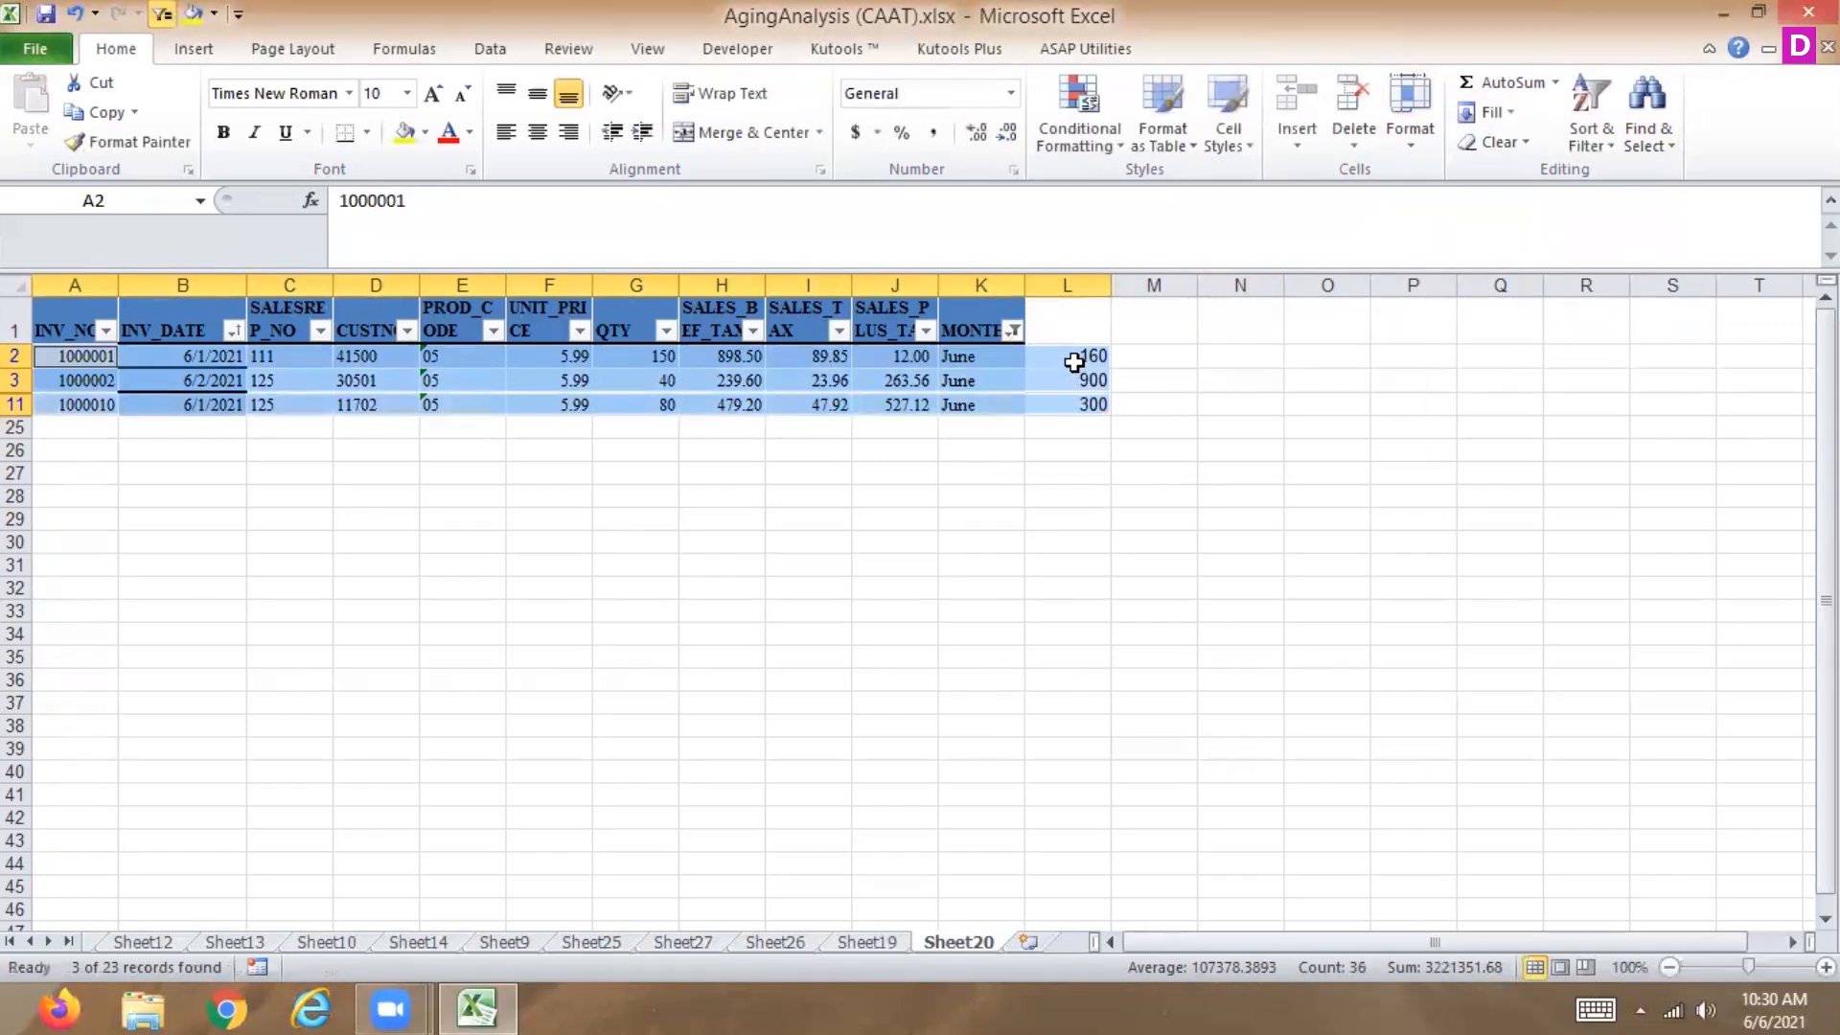
Copy the qty2 values L2:L11 and try filling them left into the filtered QTY cells G2:G11.
key(ctrl+shift+semicolon)
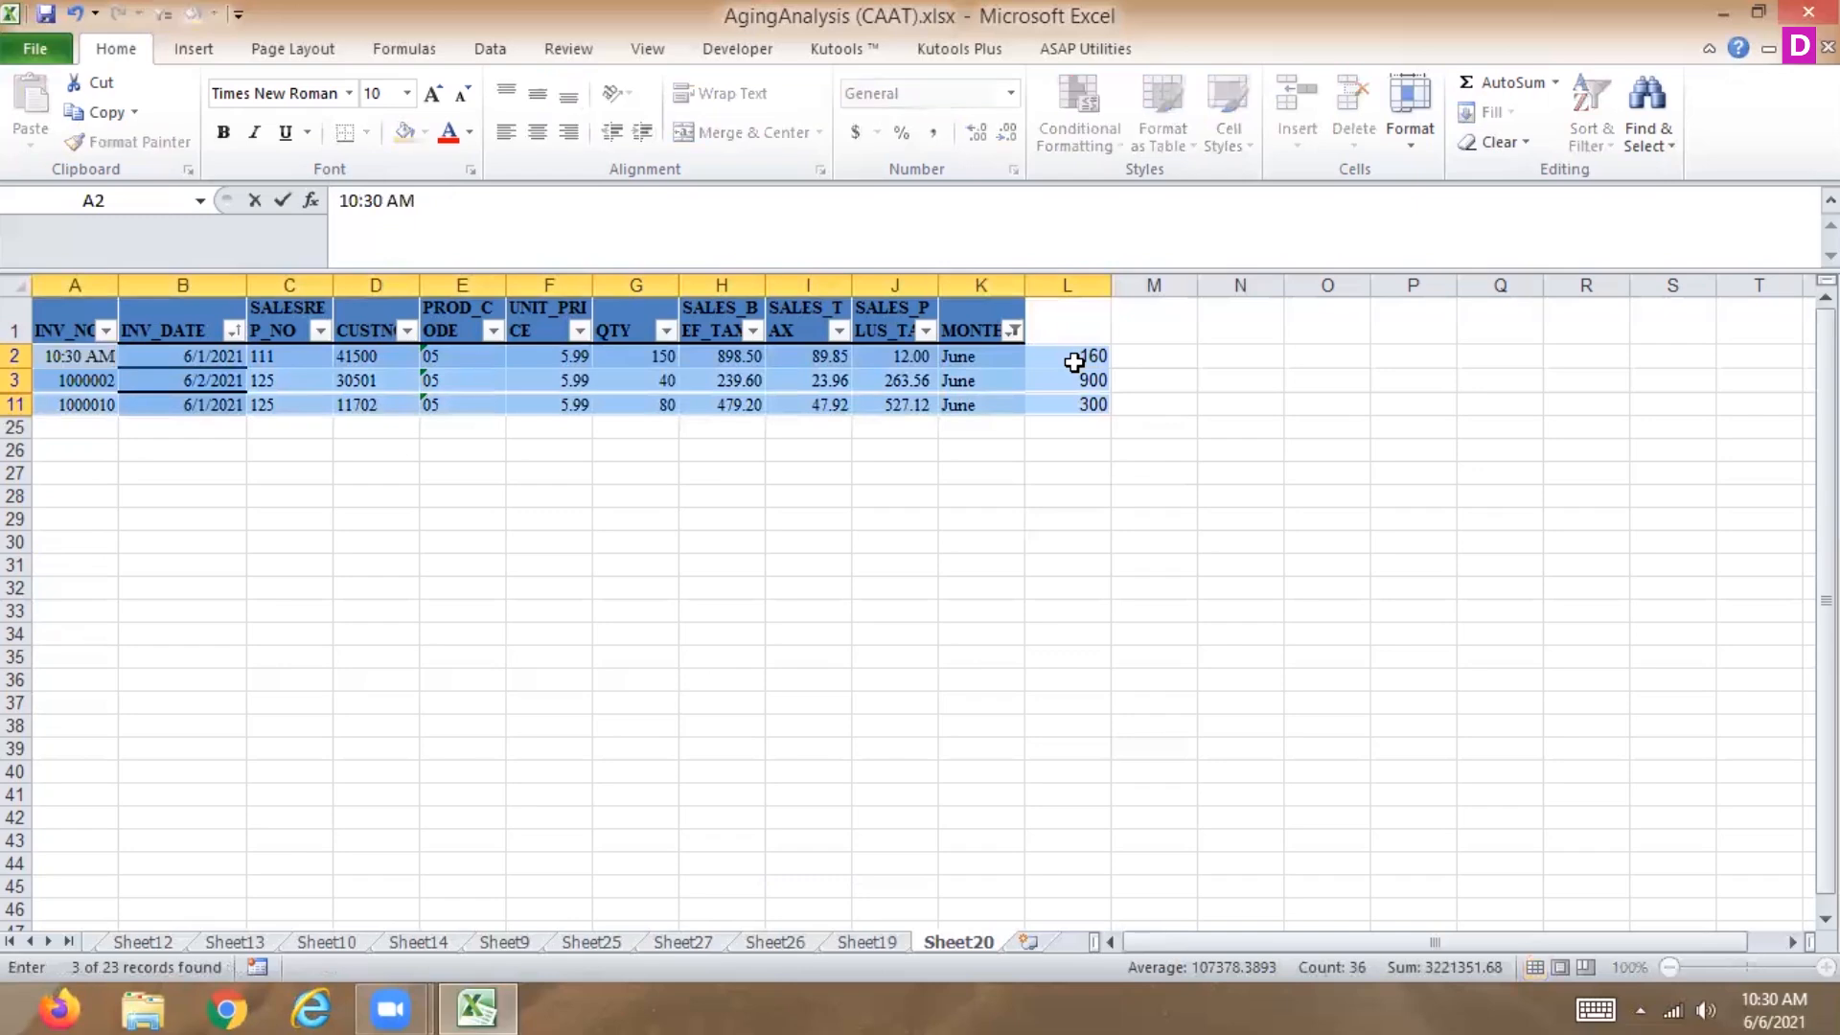
key(Escape)
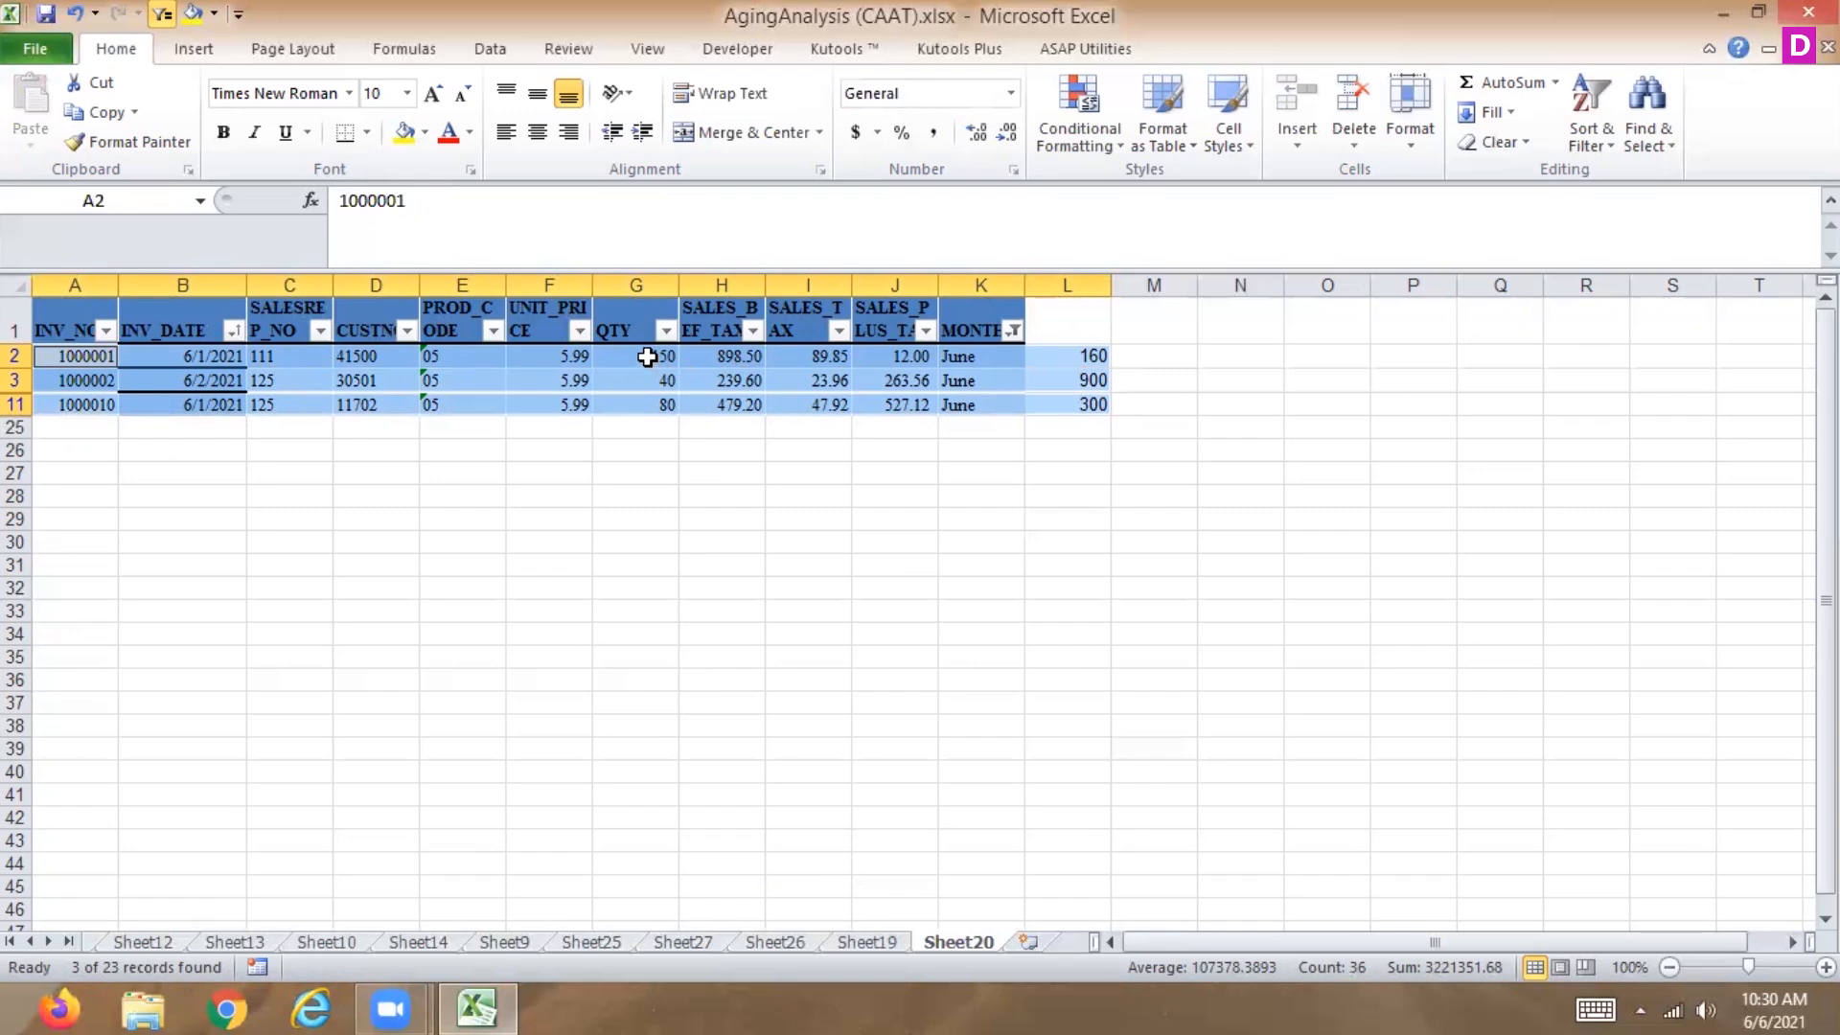
drag(637, 357, 636, 406)
drag(1080, 355, 1068, 401)
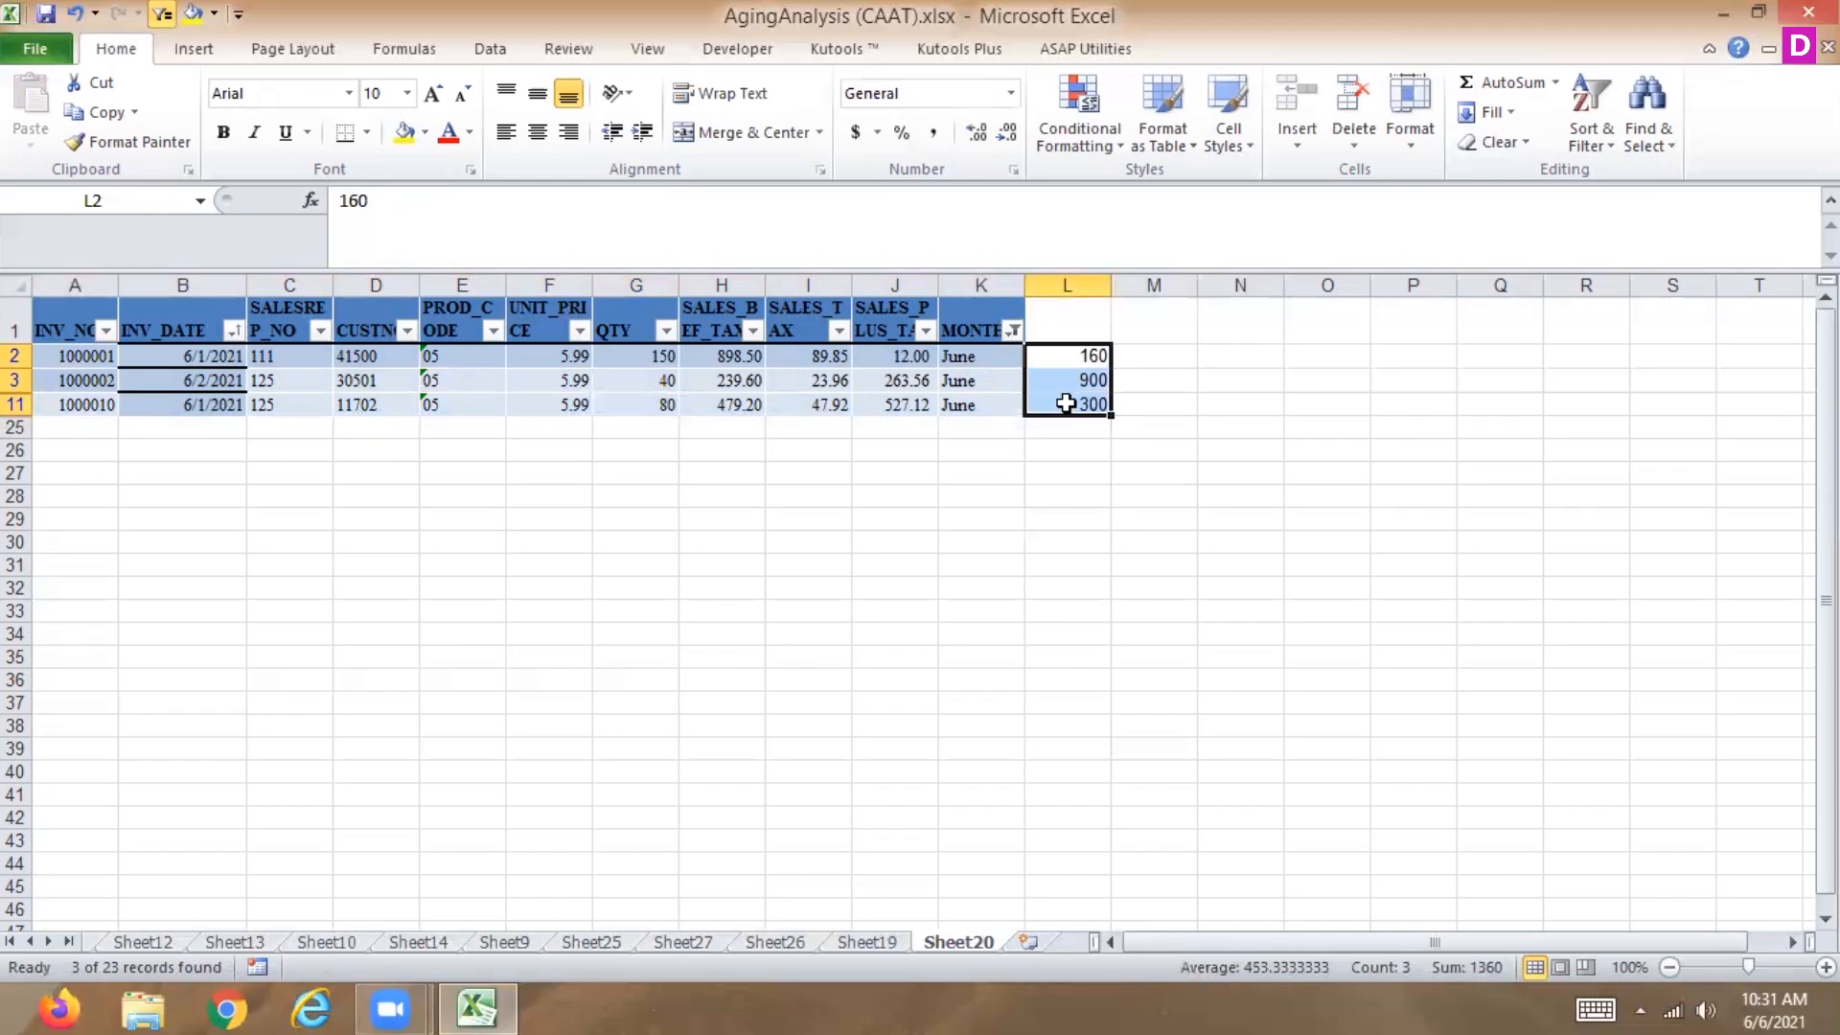
key(ctrl+c)
drag(618, 356, 624, 400)
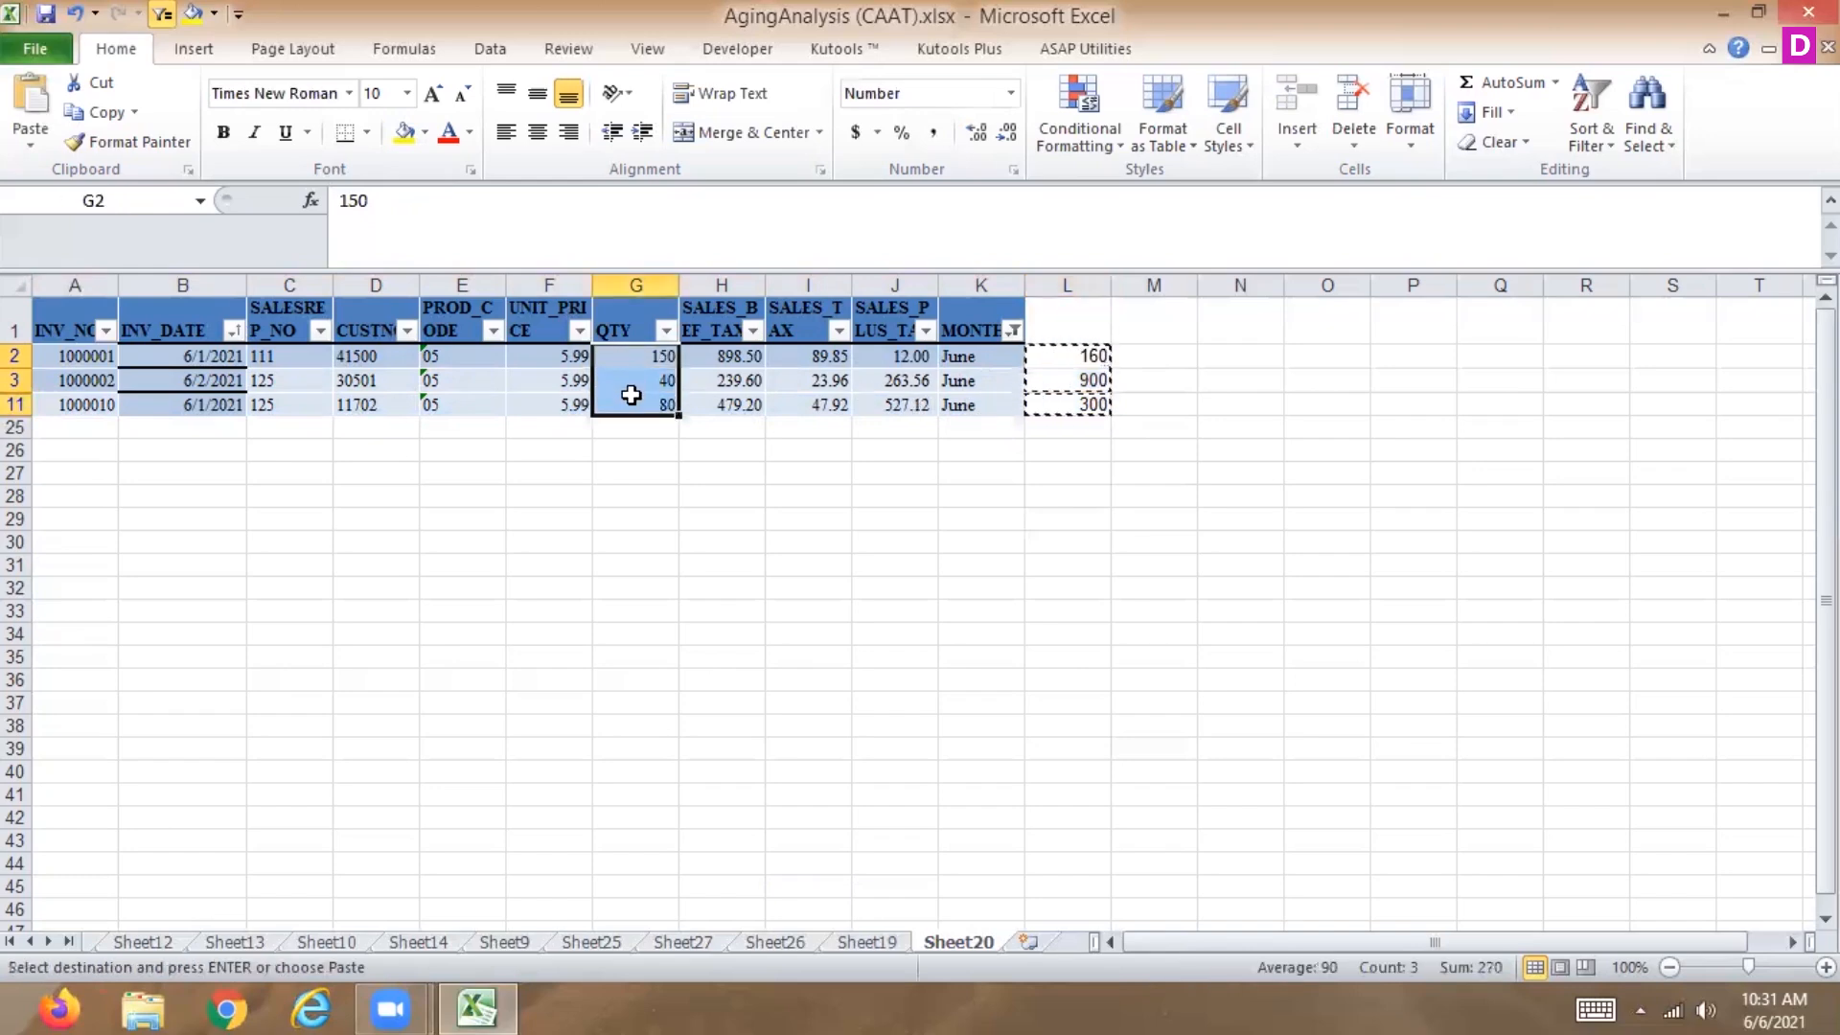
click(1401, 144)
click(1491, 112)
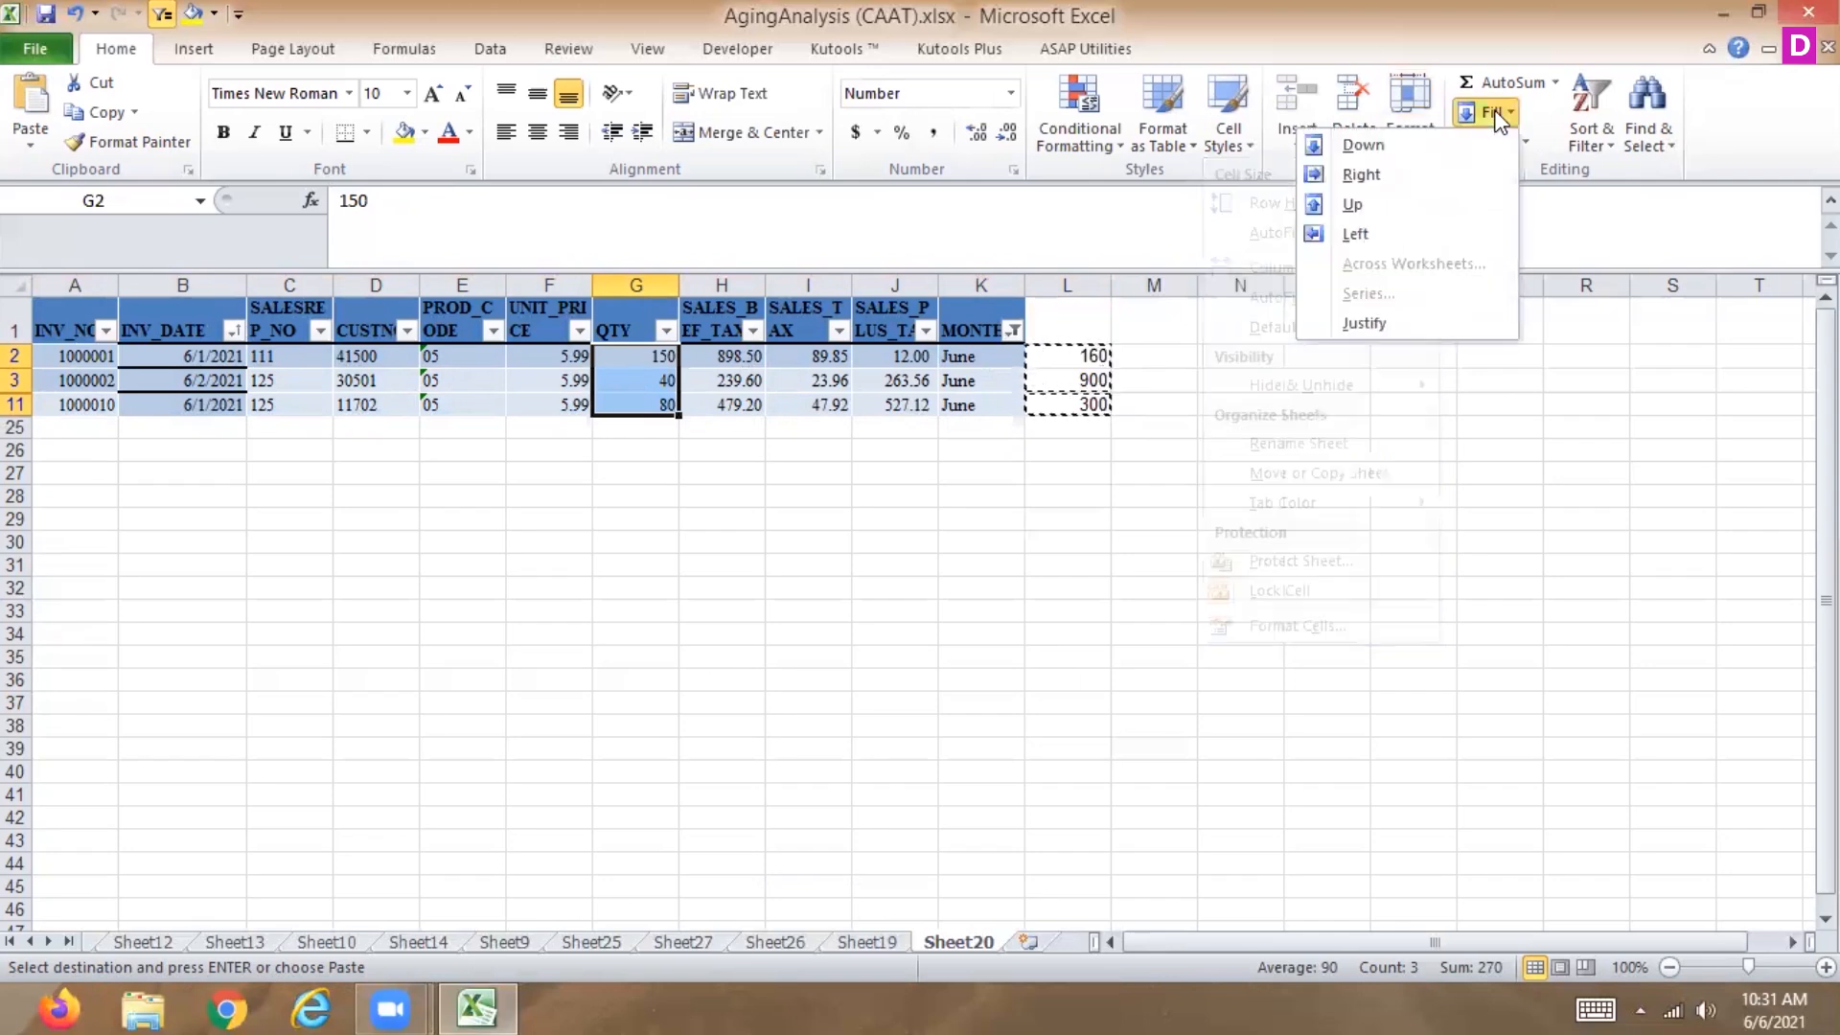
click(1357, 235)
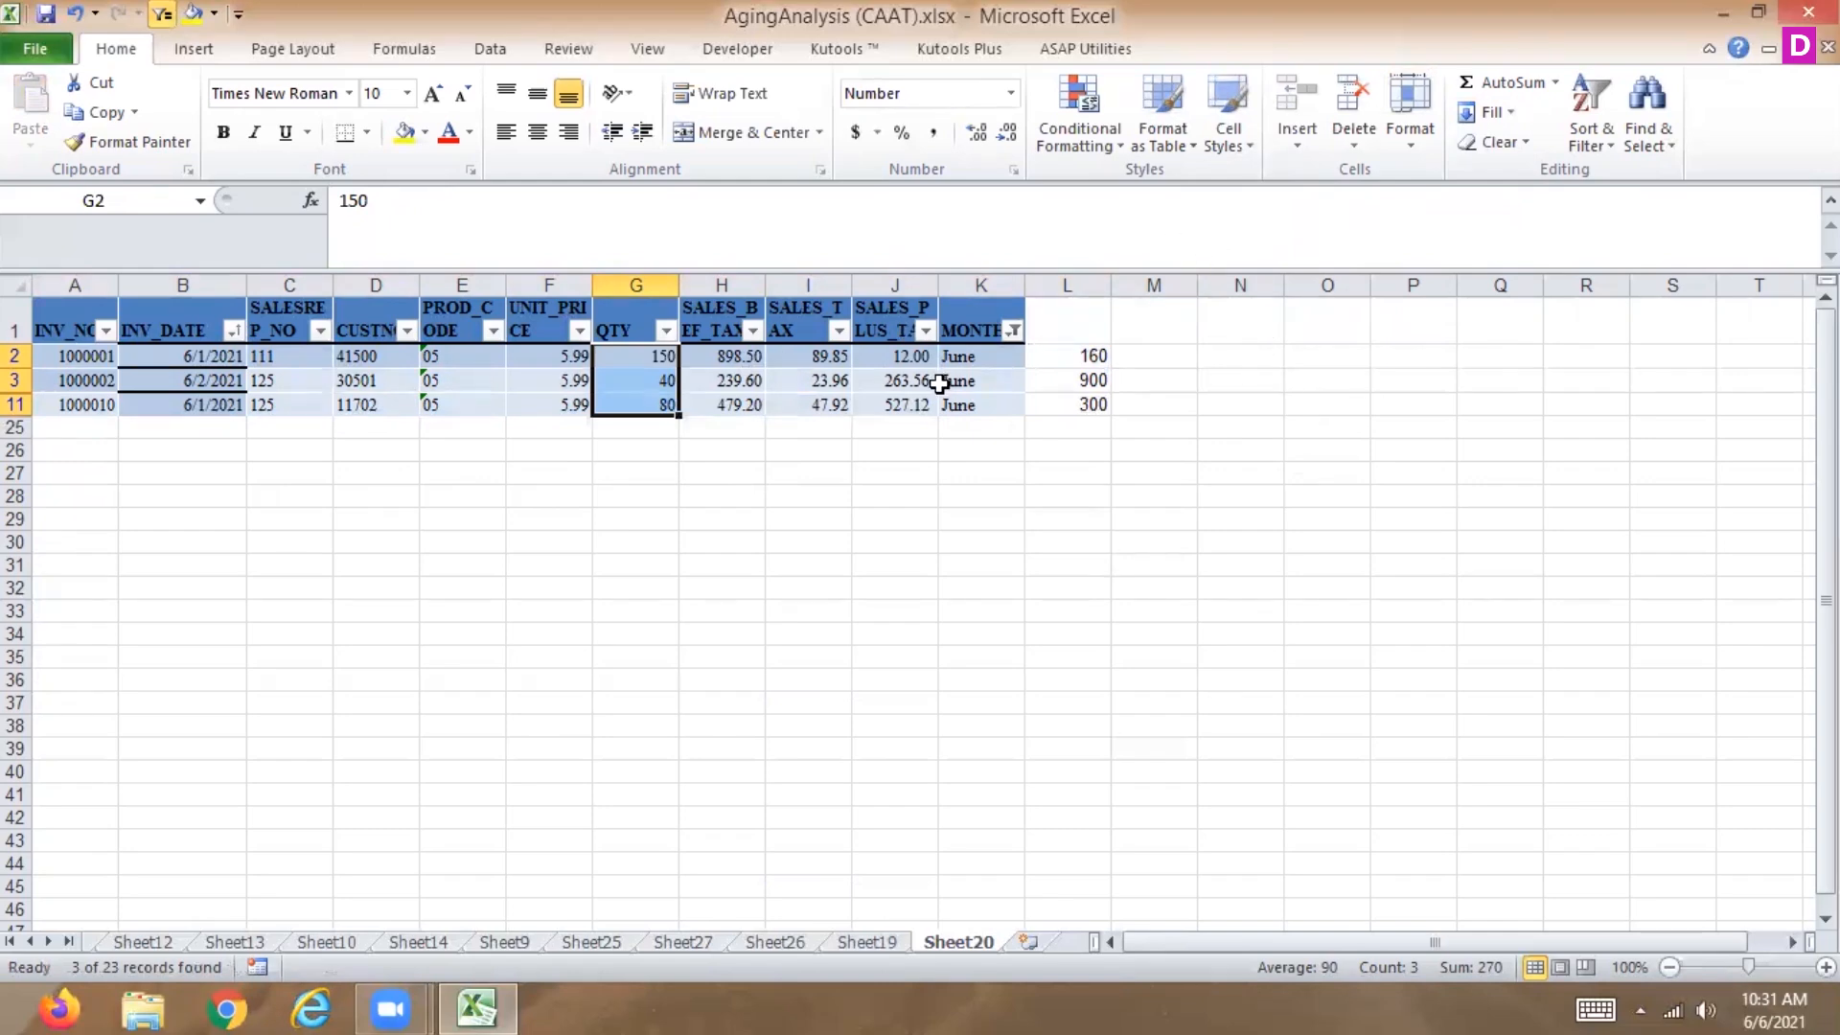
Undo the MONTH filter so all invoice rows show again.
key(ctrl+semicolon)
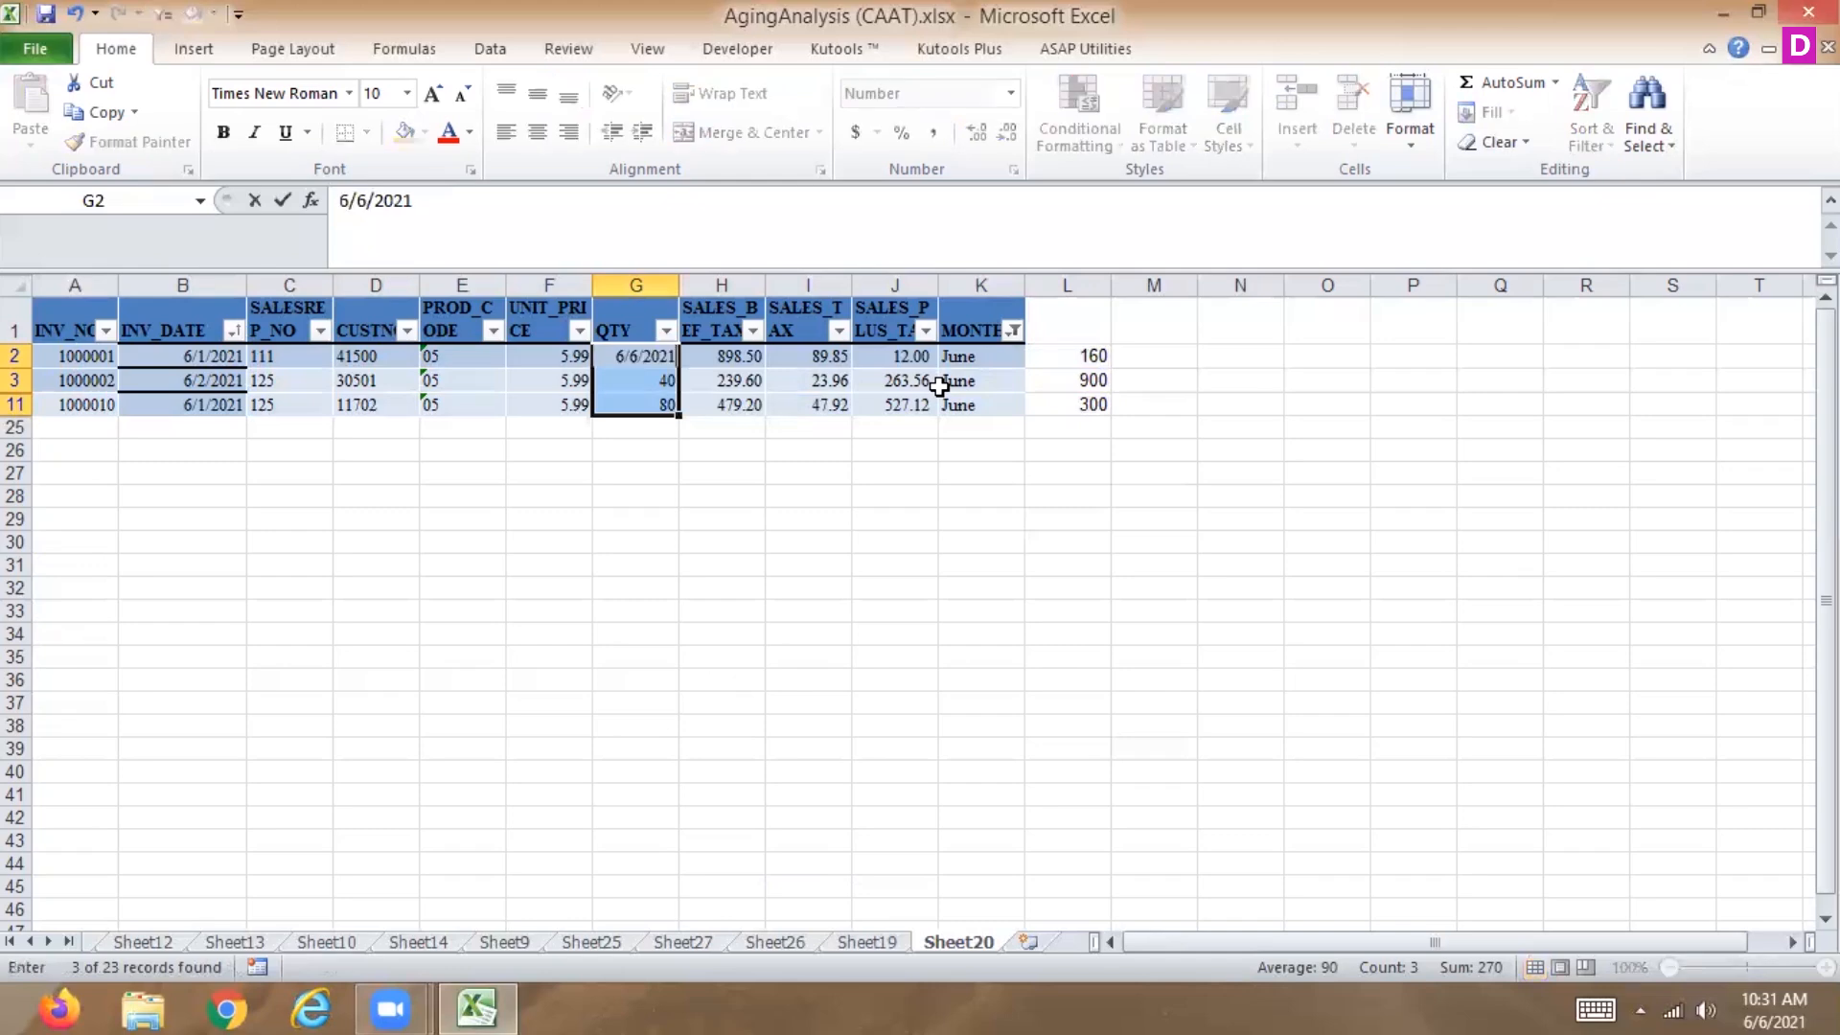
key(Escape)
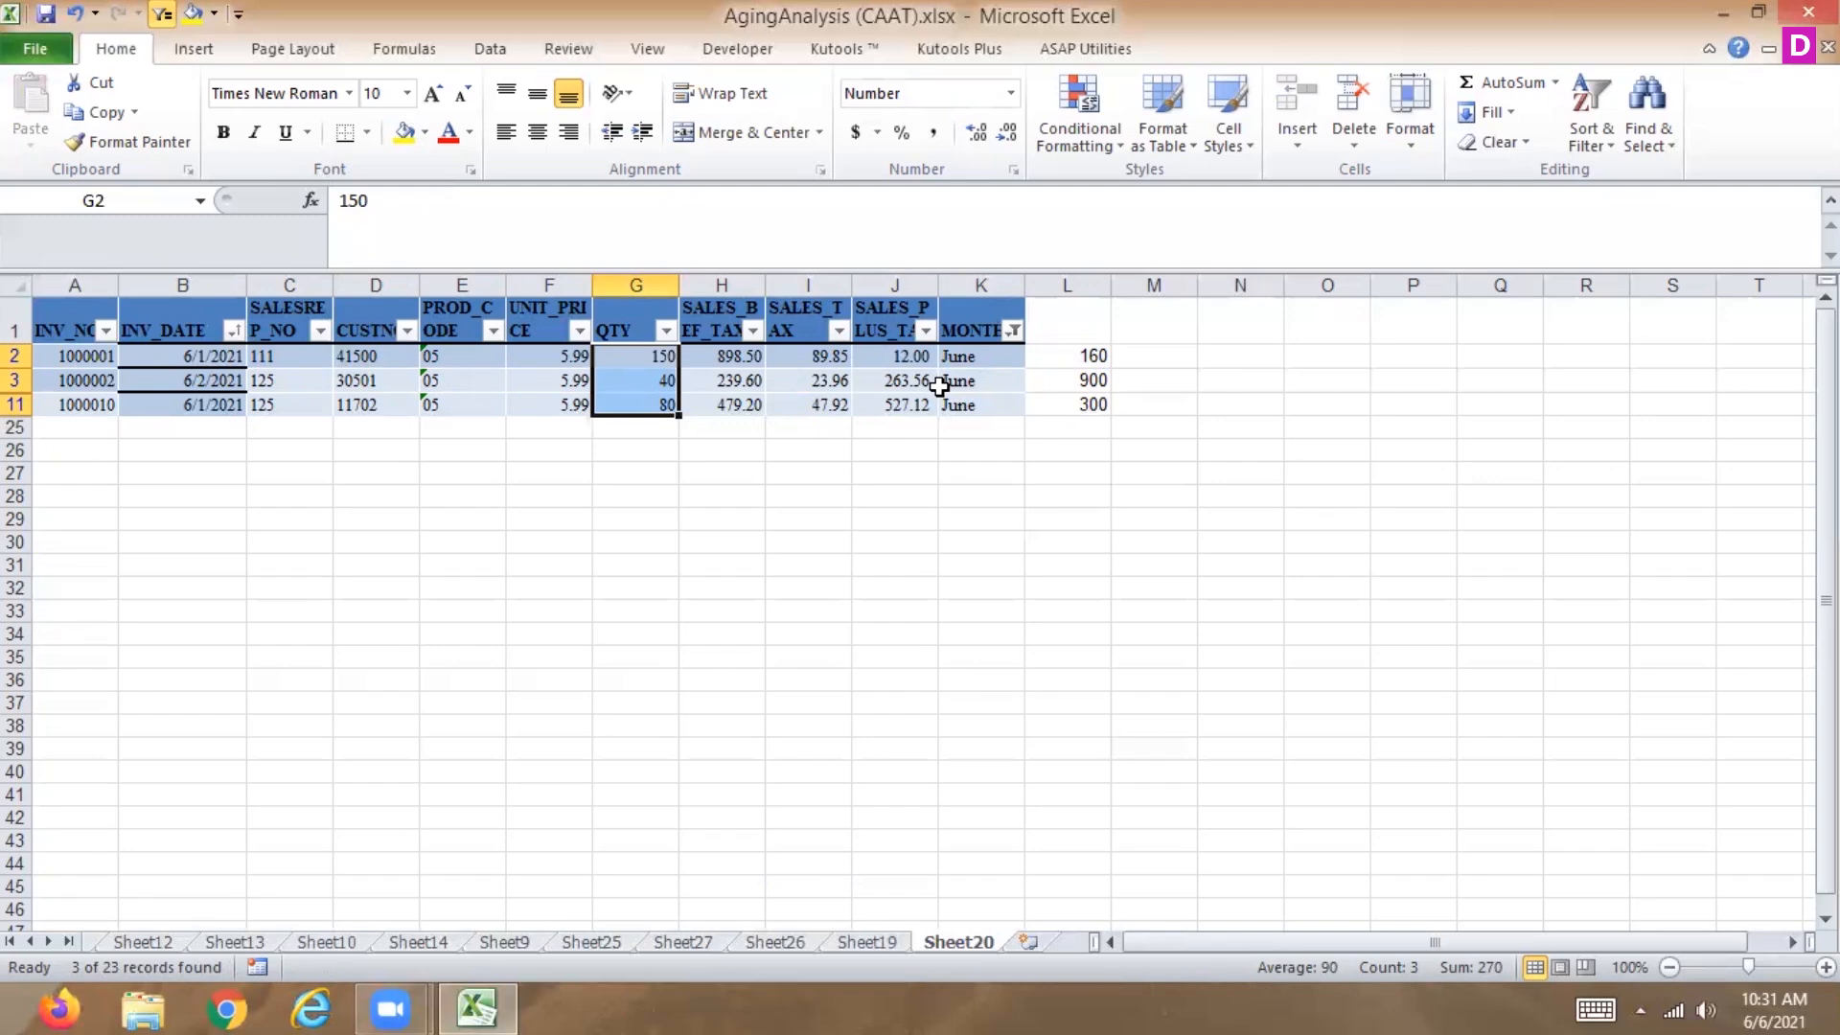
key(ctrl+z)
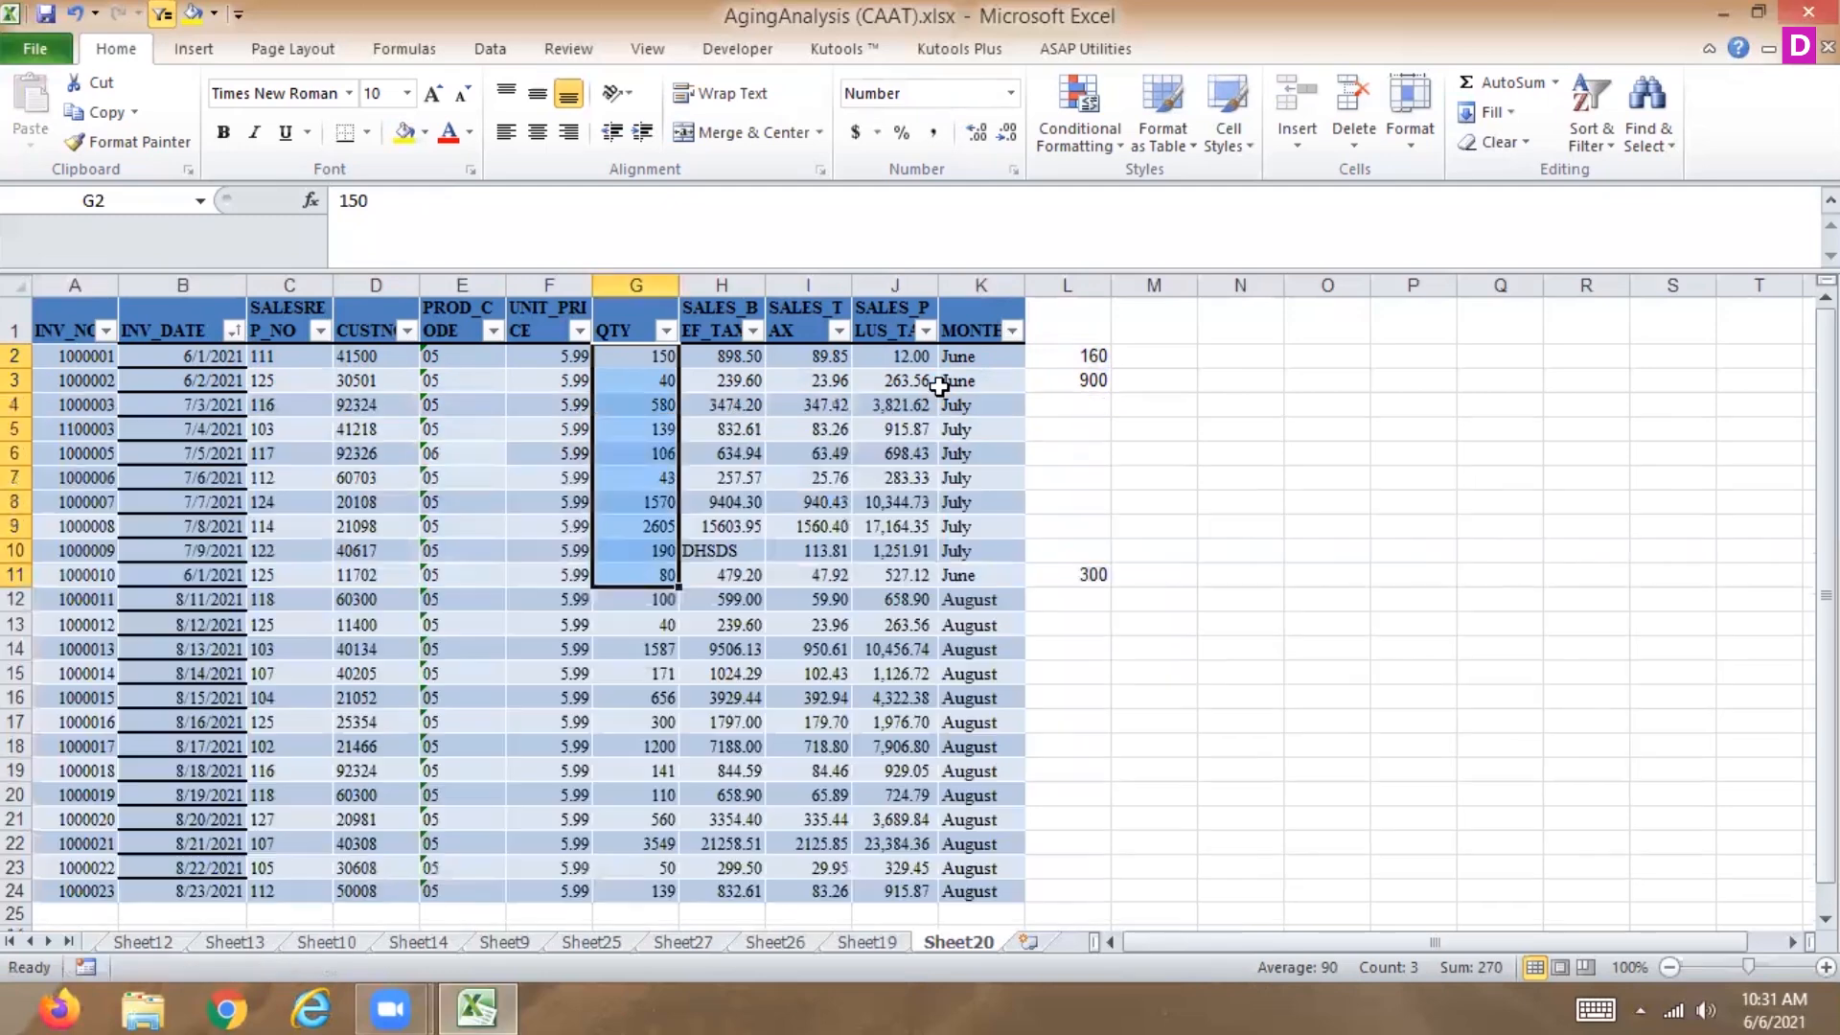
Convert the data range A1:K24 into a table with headers.
drag(58, 325, 1014, 549)
key(ctrl+shift+Down)
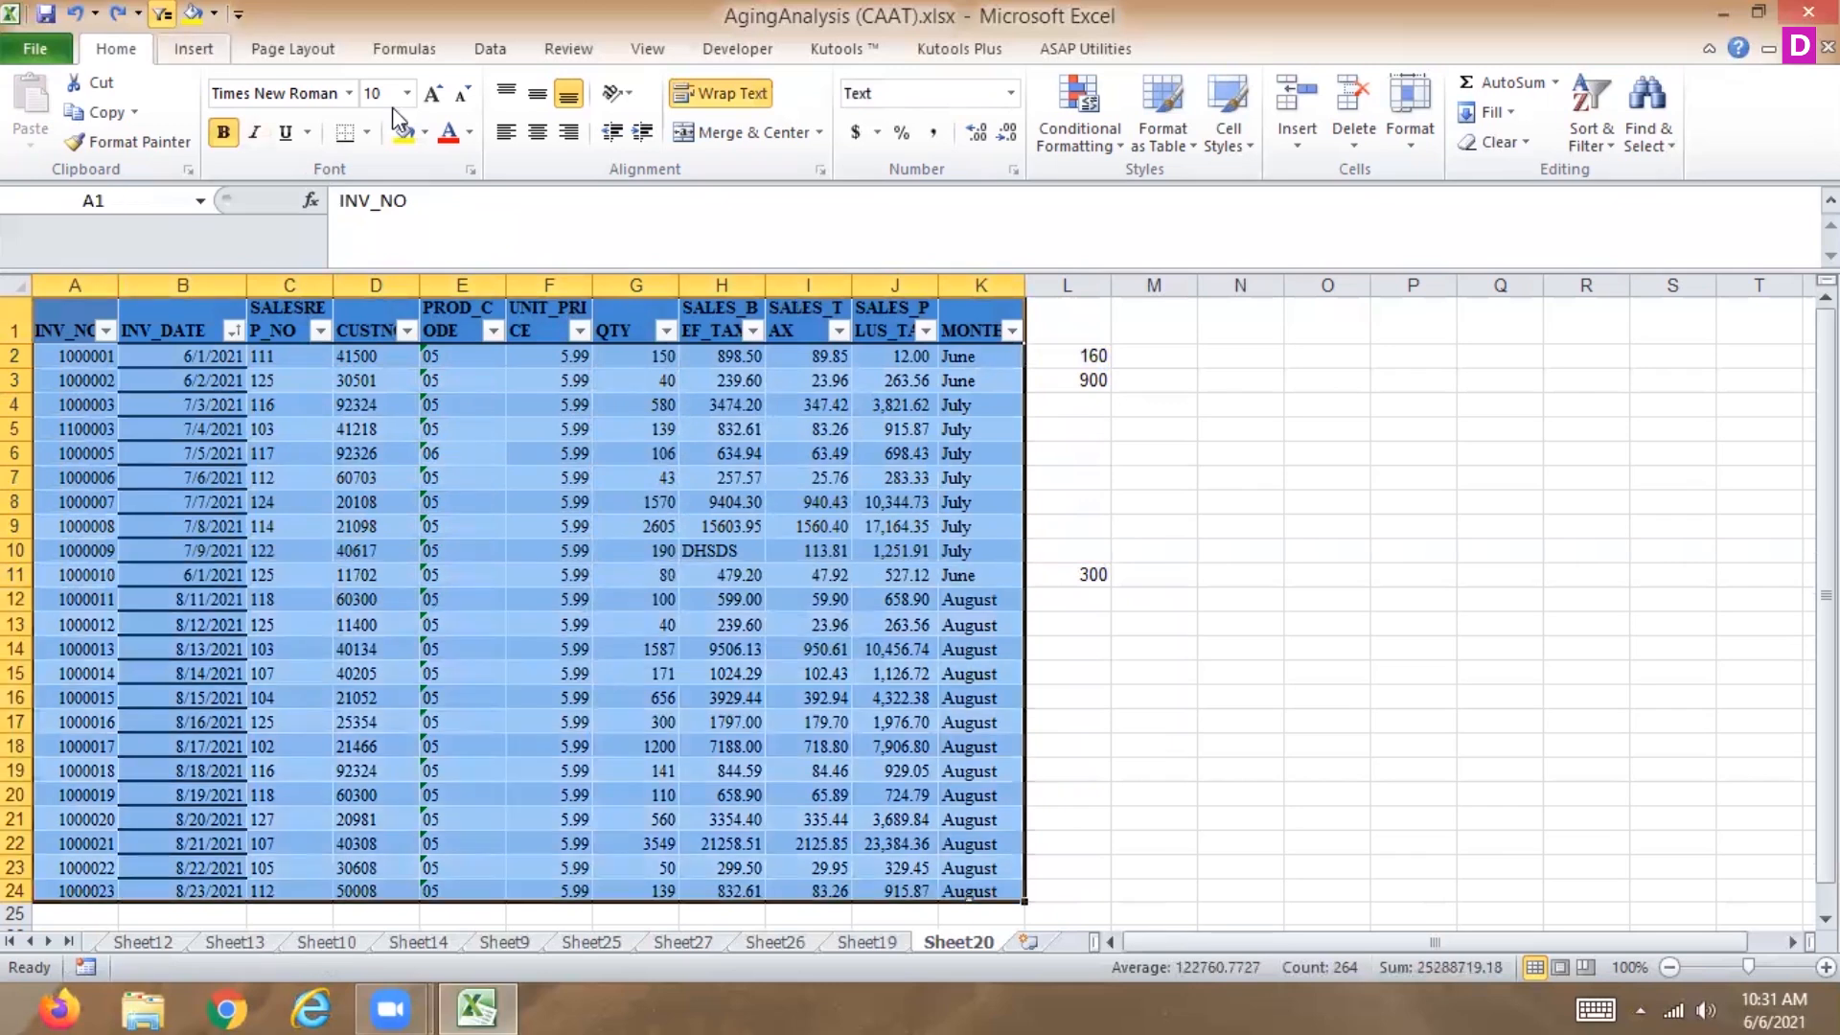
click(194, 49)
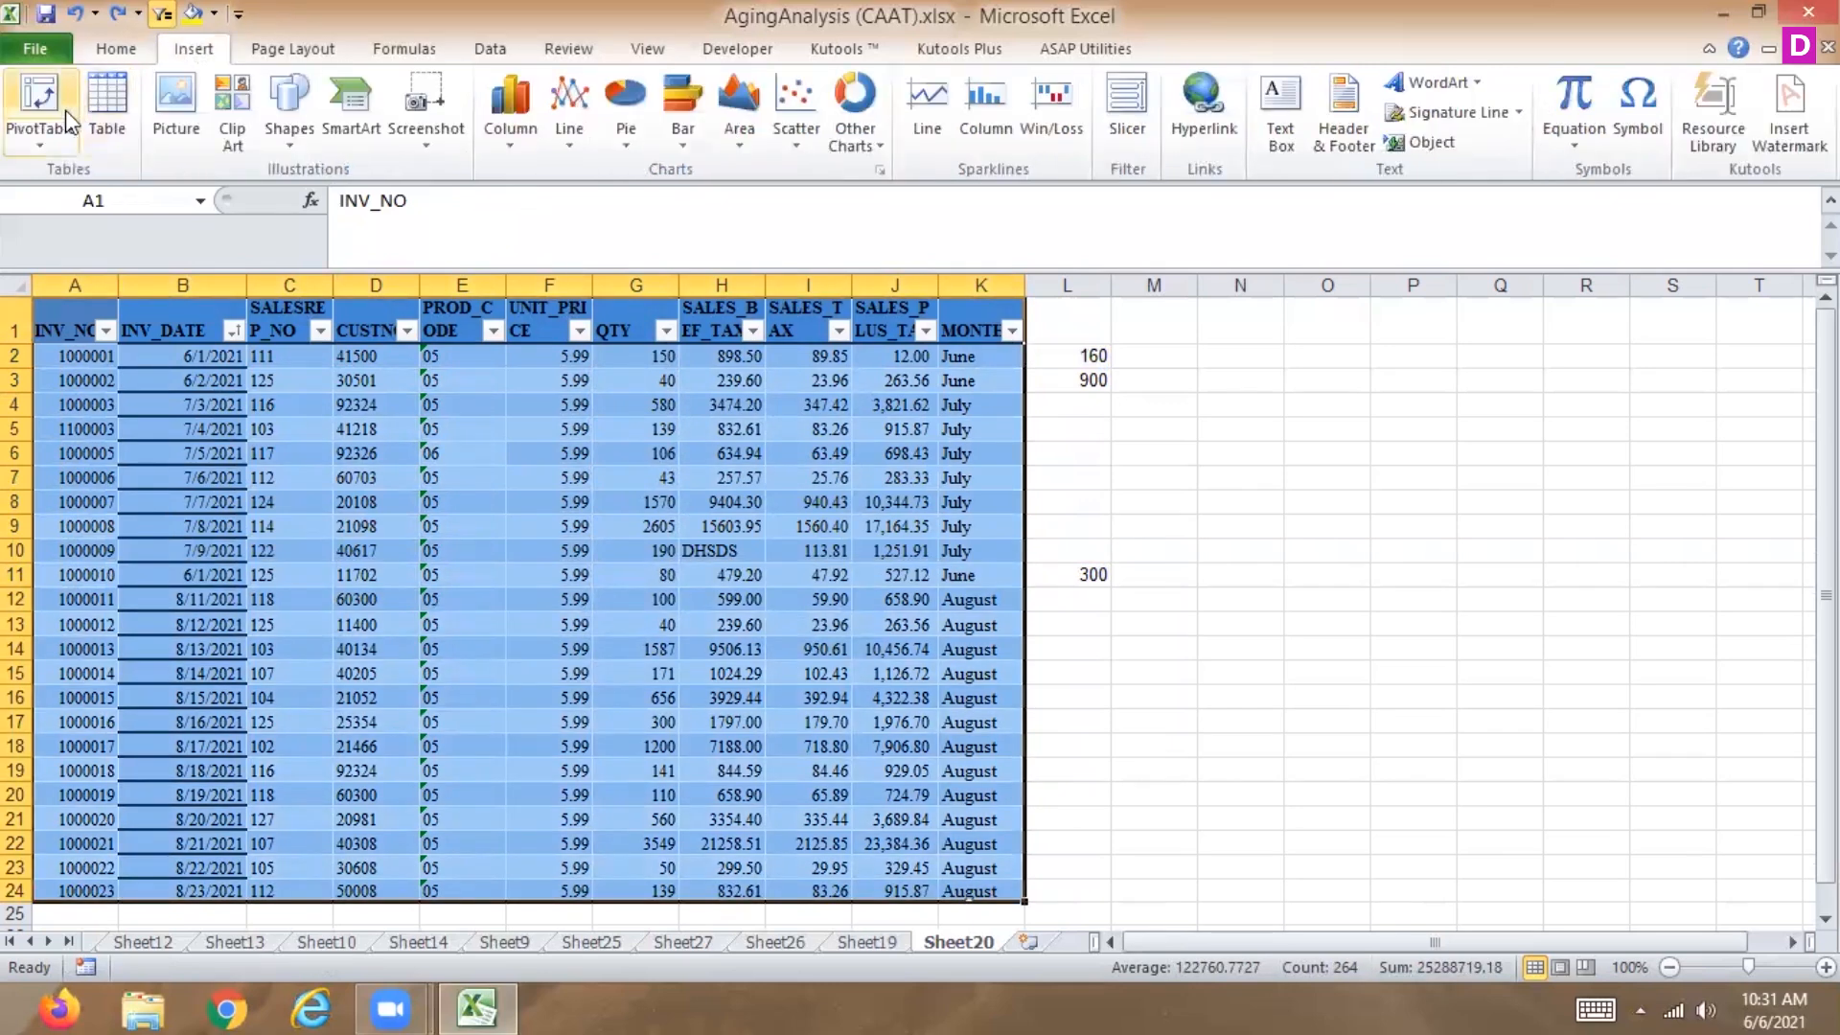
click(112, 112)
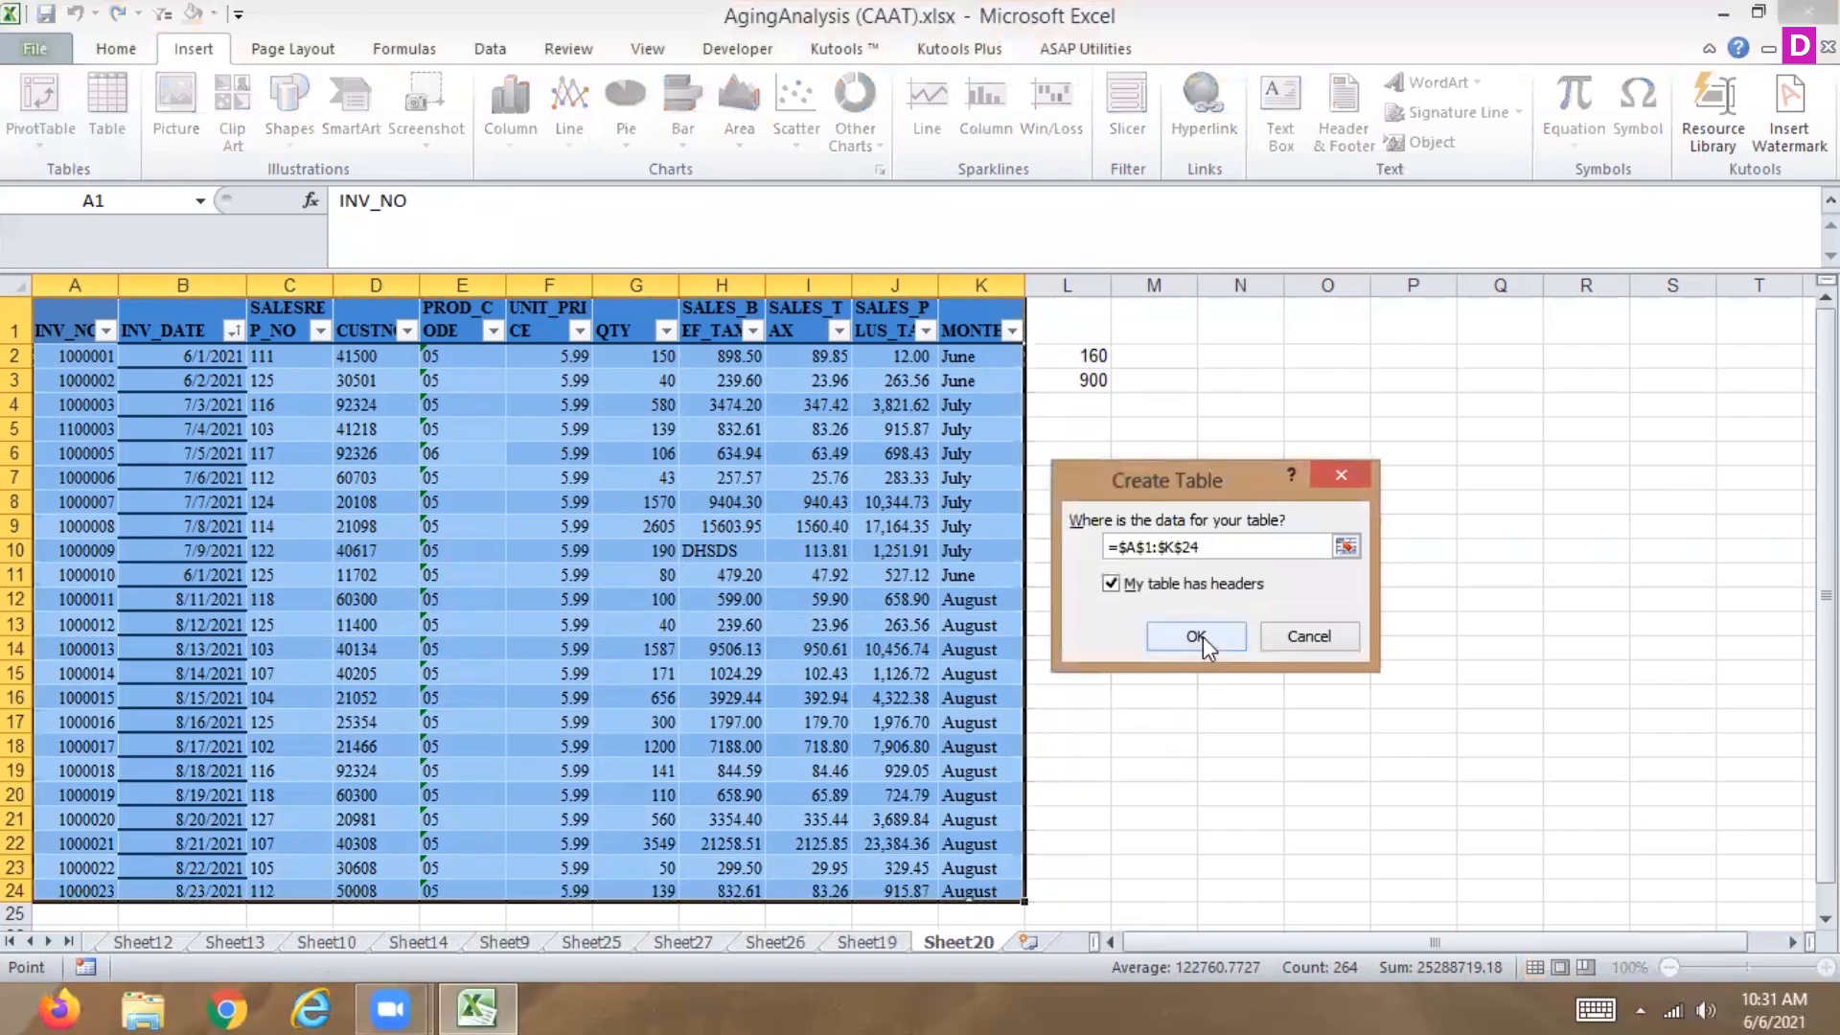
click(1198, 637)
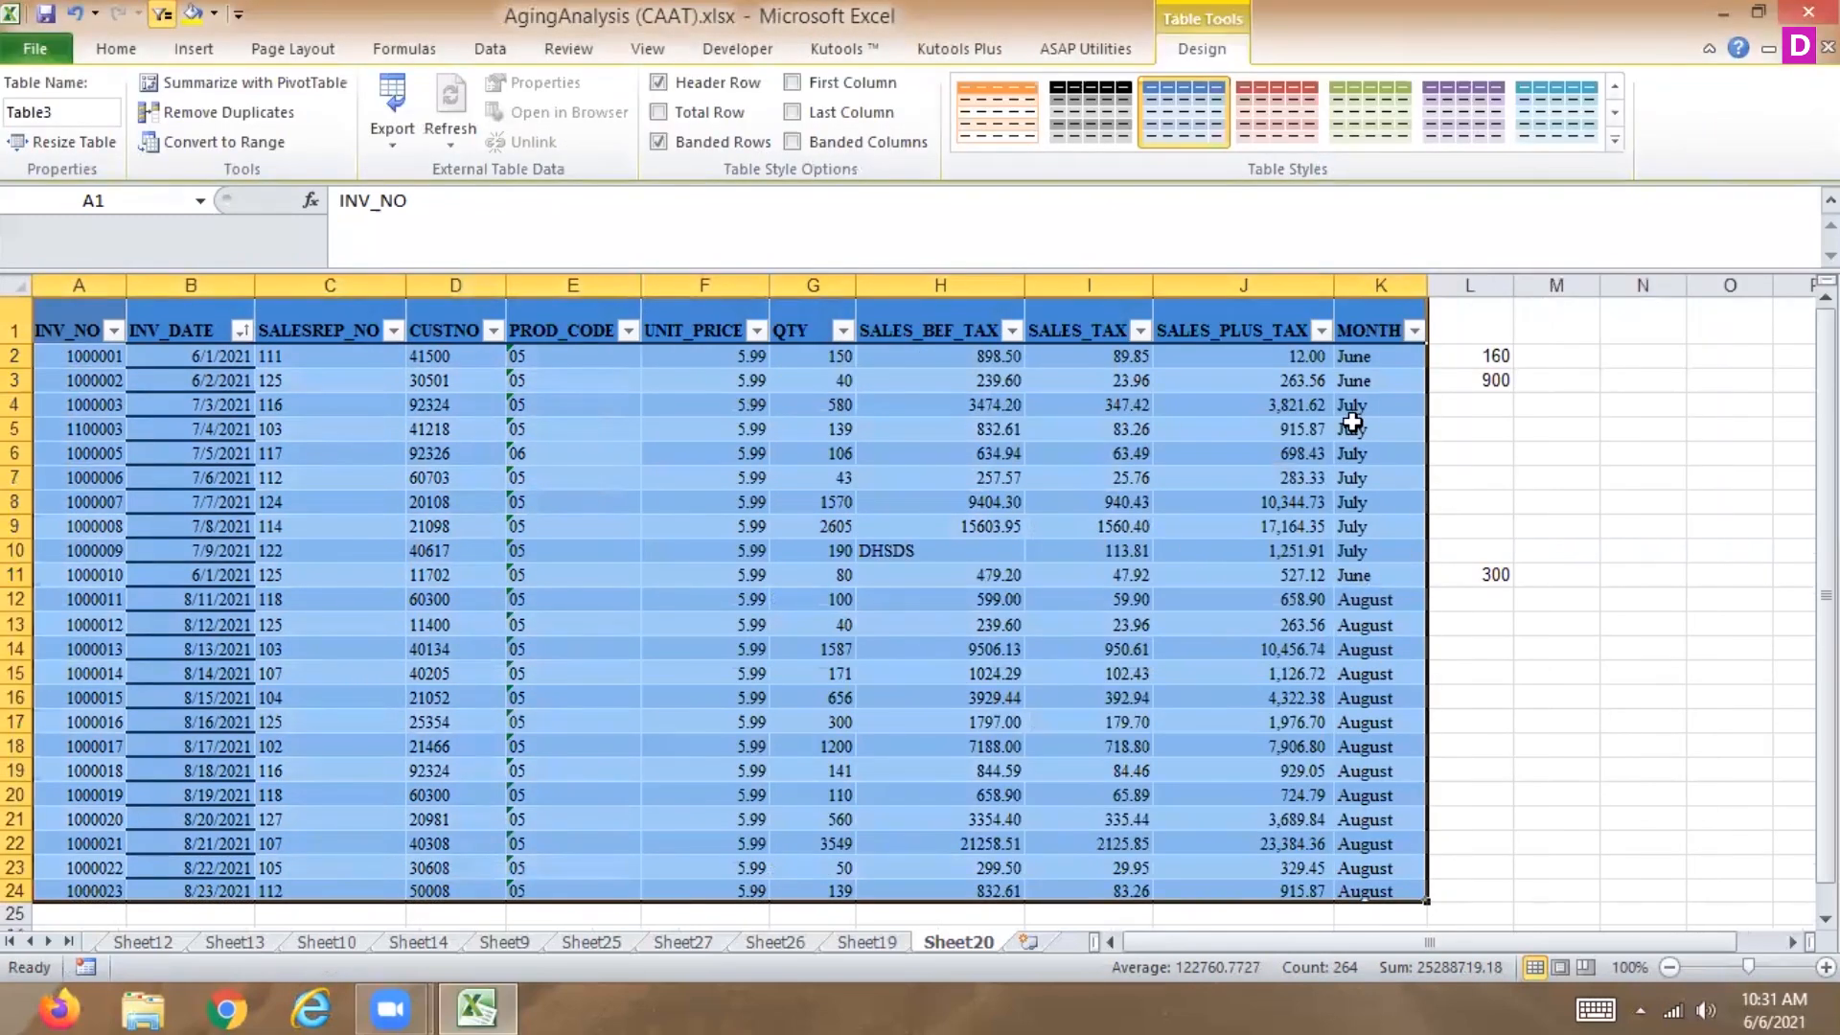
Enter the header qty2 in cell L1.
click(1471, 329)
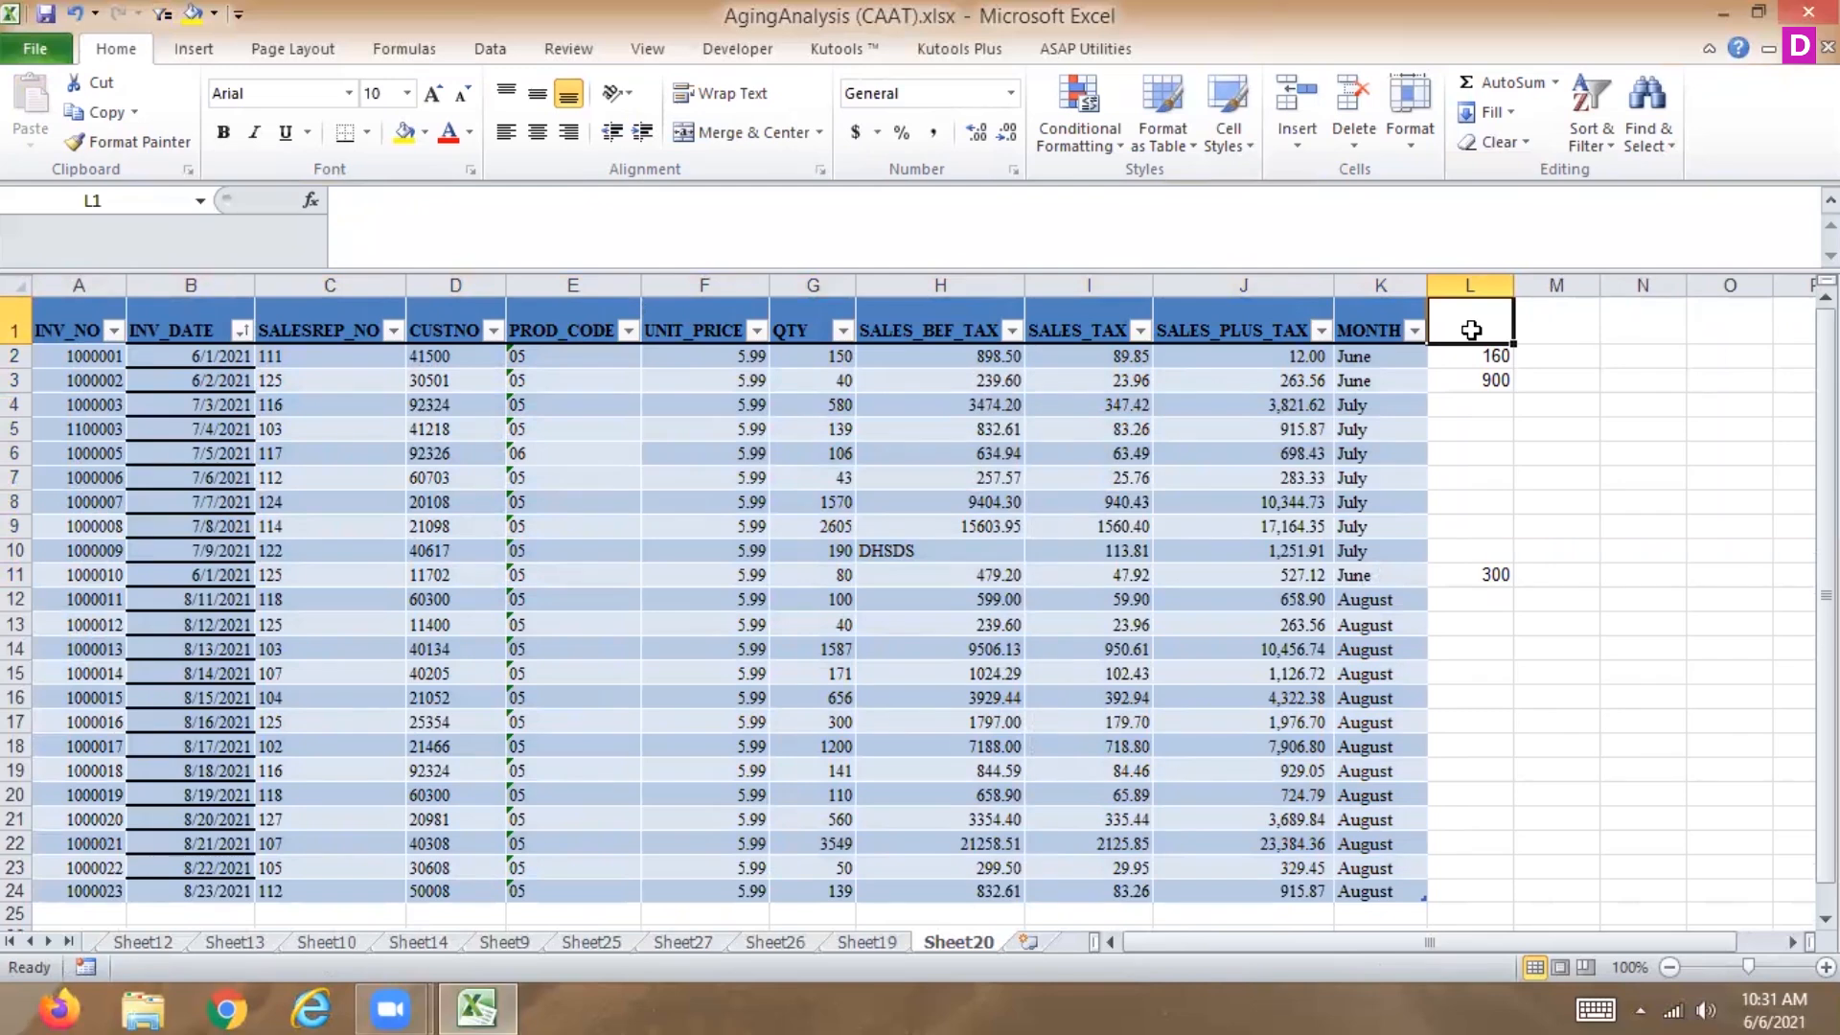
text(qty2)
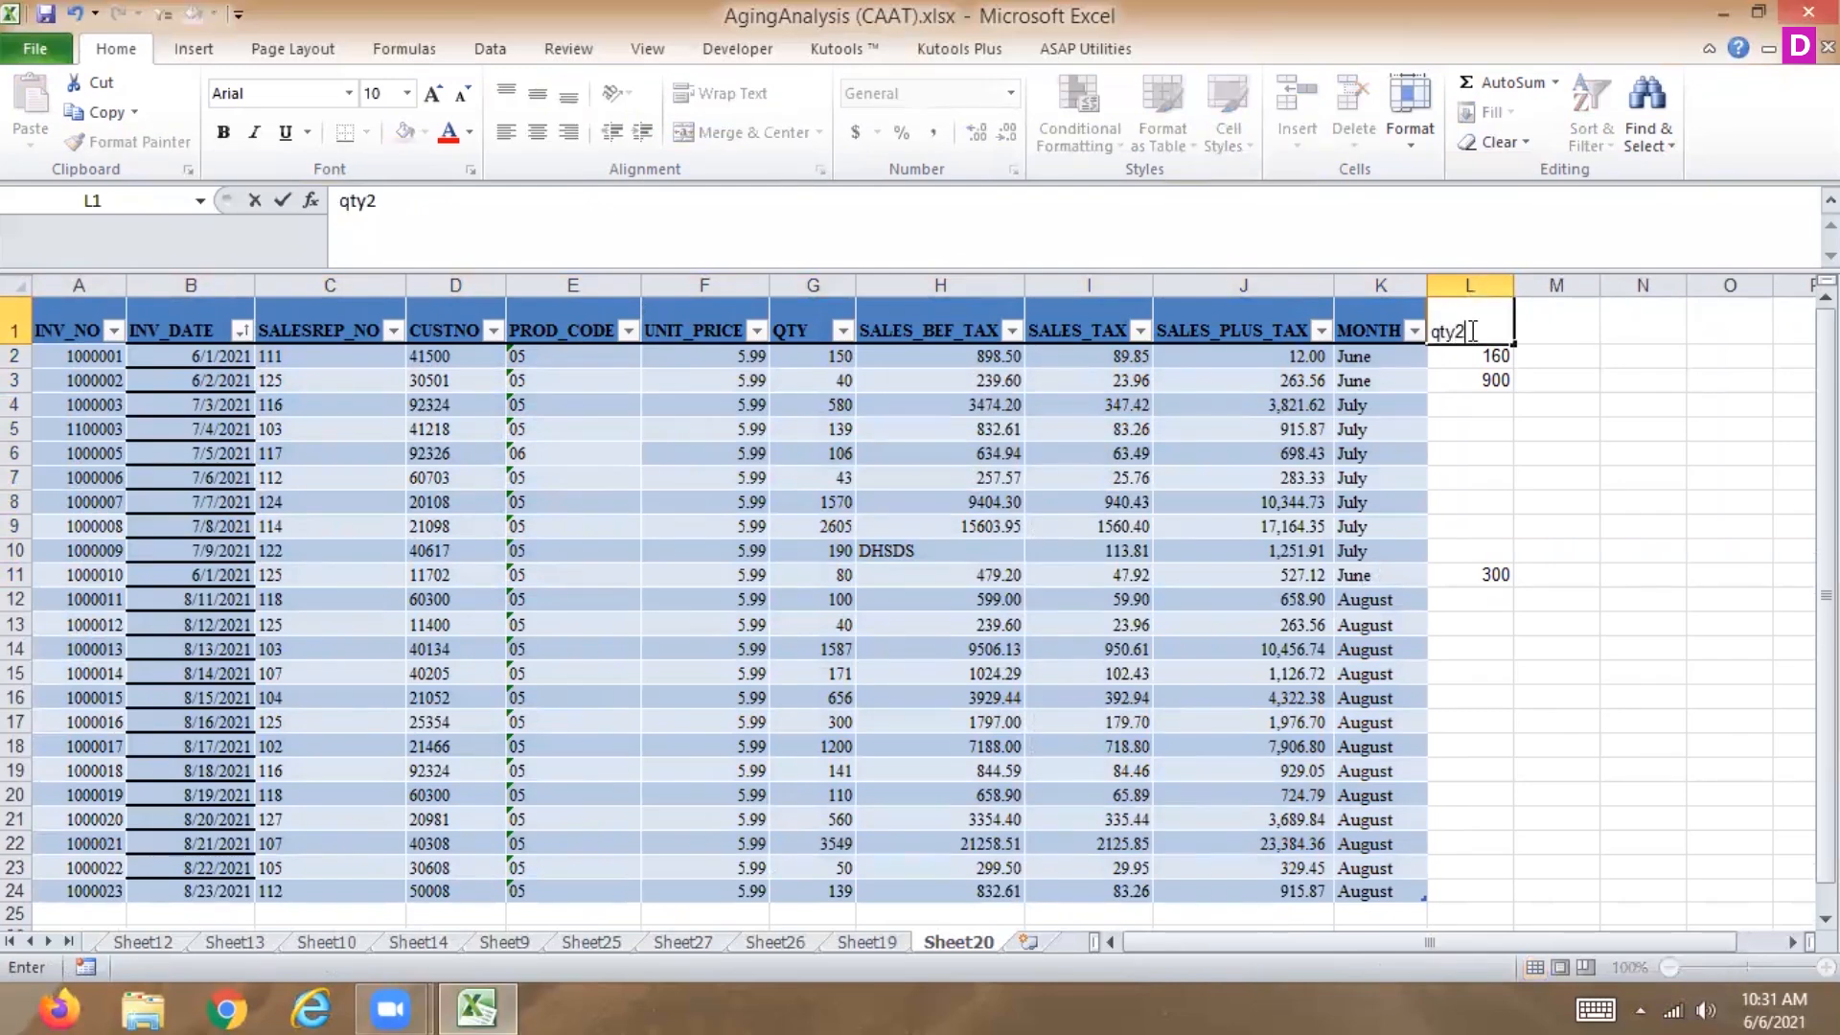
key(Return)
Convert the table back to a normal range.
click(1447, 330)
drag(67, 330, 1462, 895)
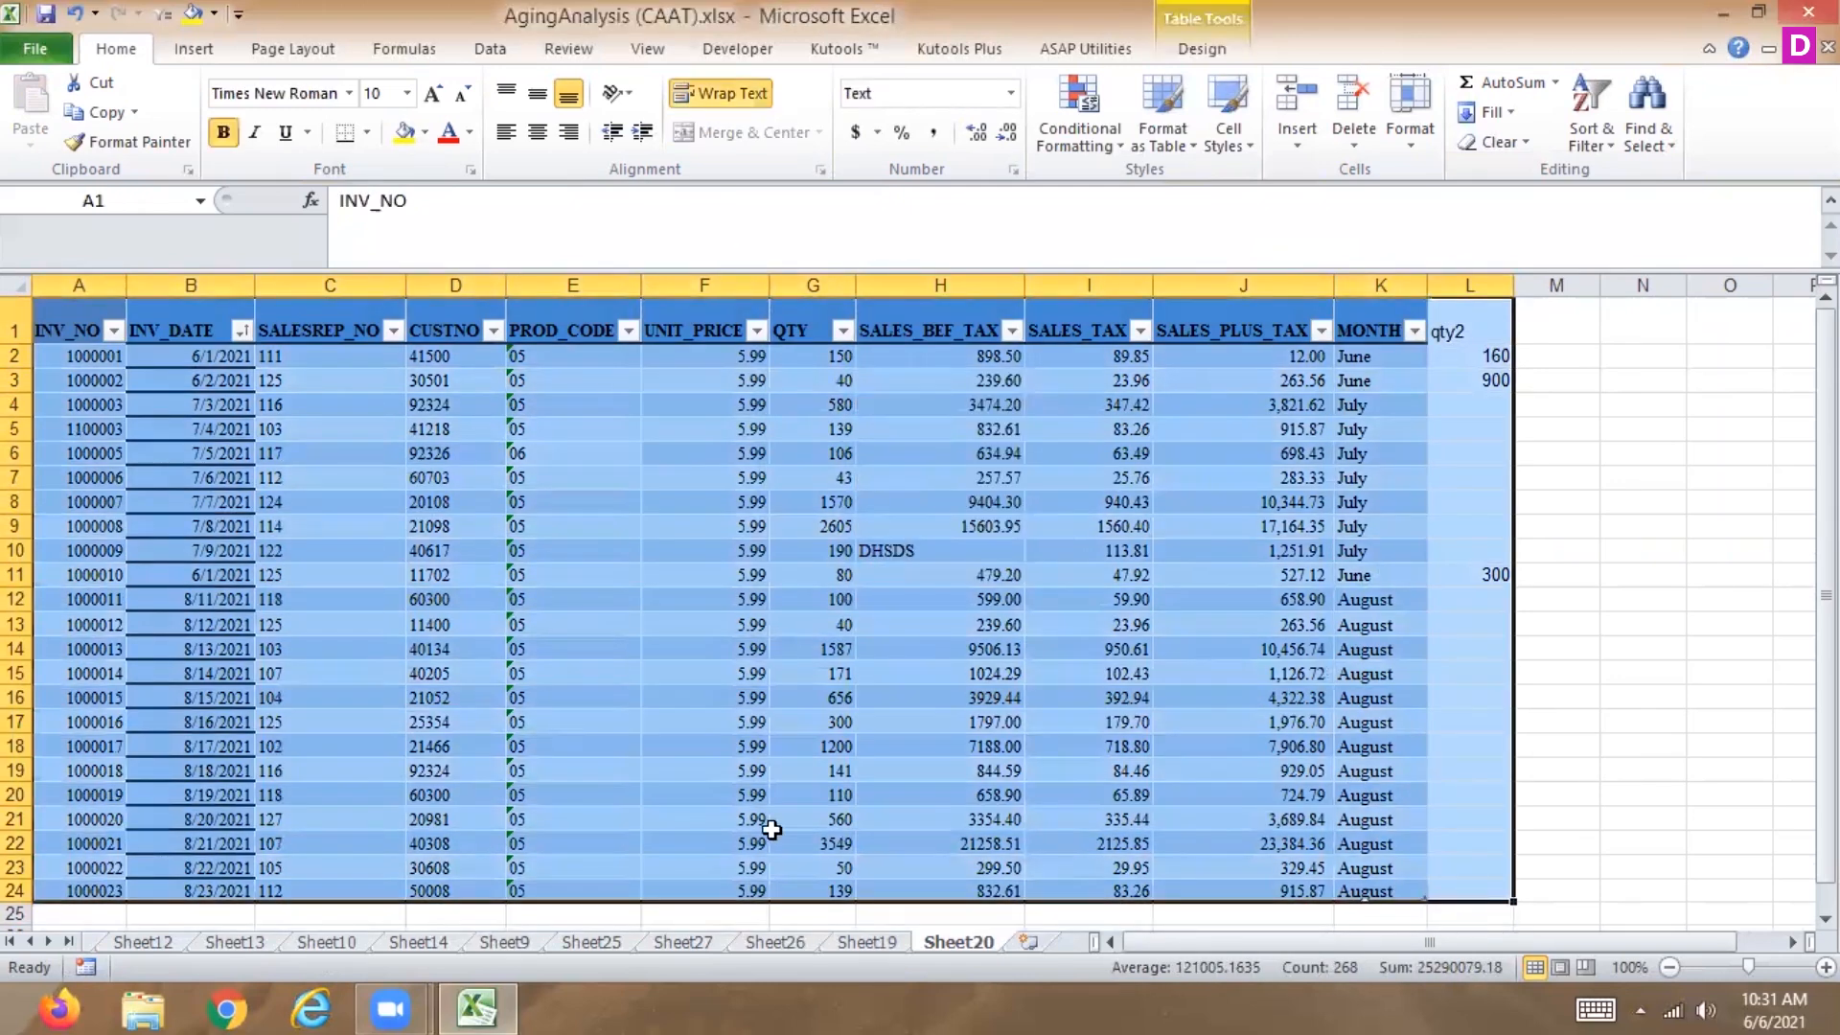
click(197, 50)
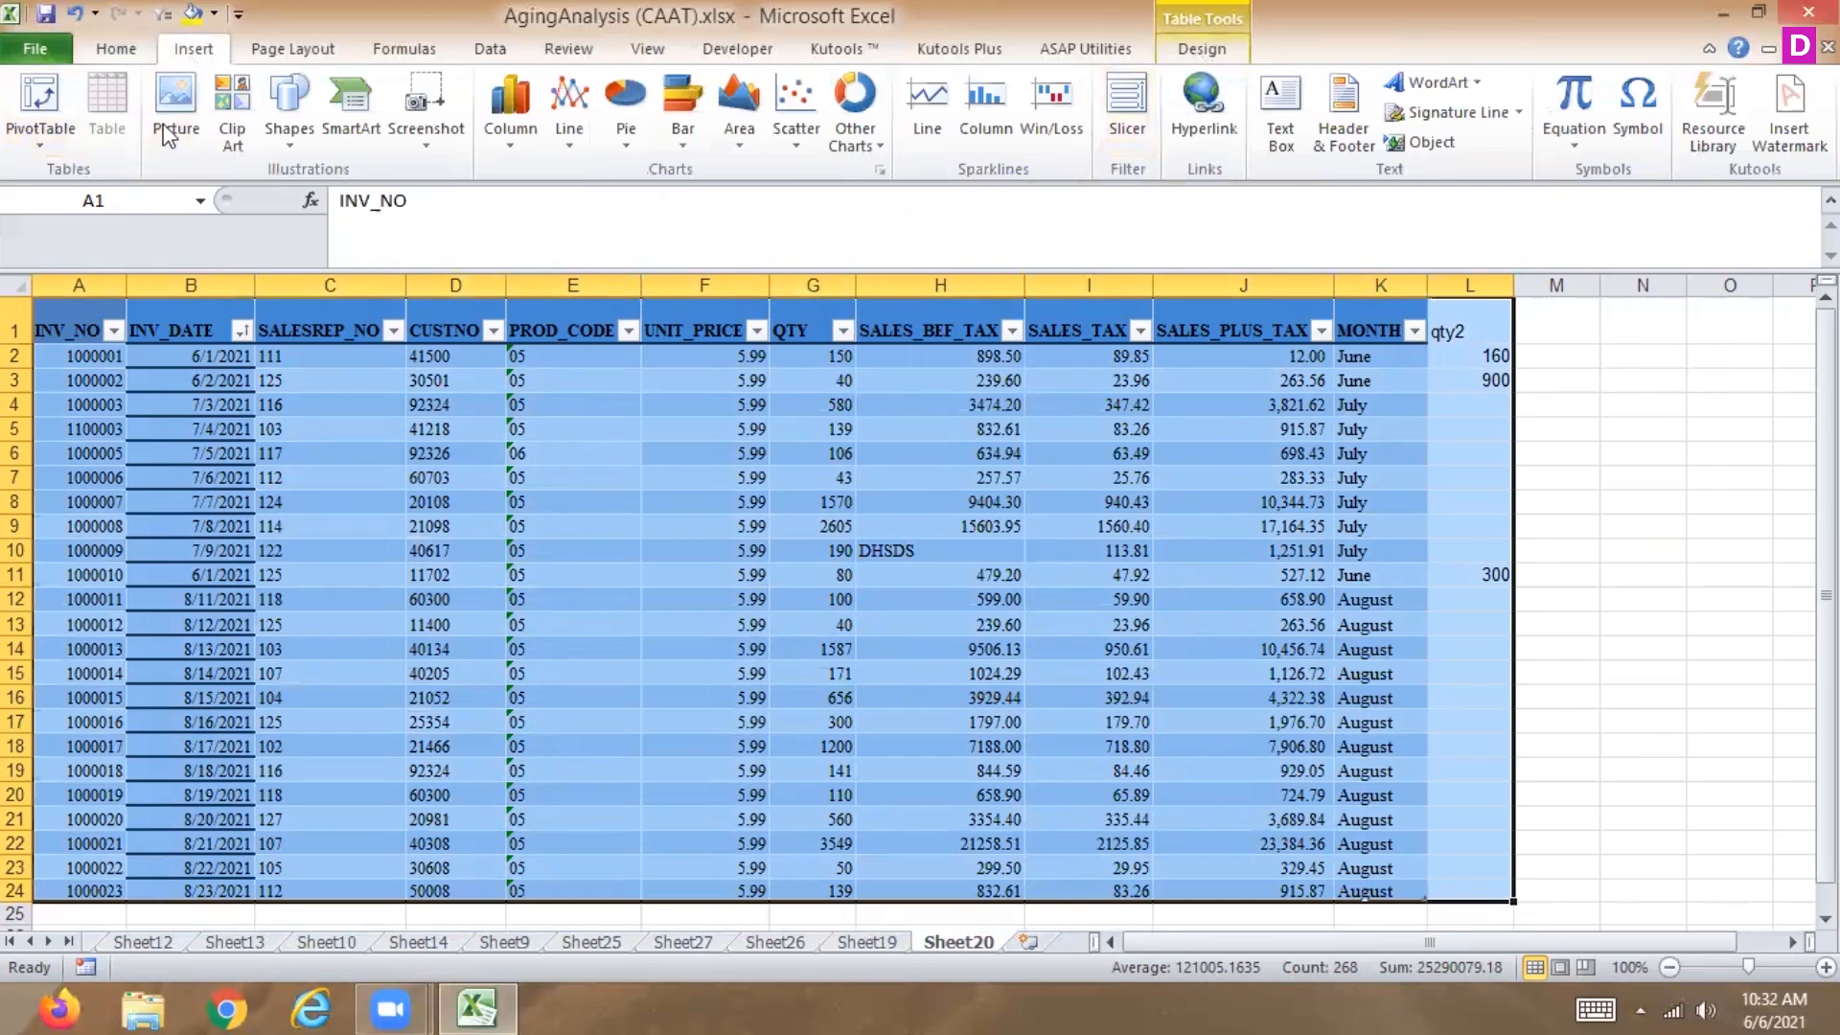
click(1197, 49)
click(480, 474)
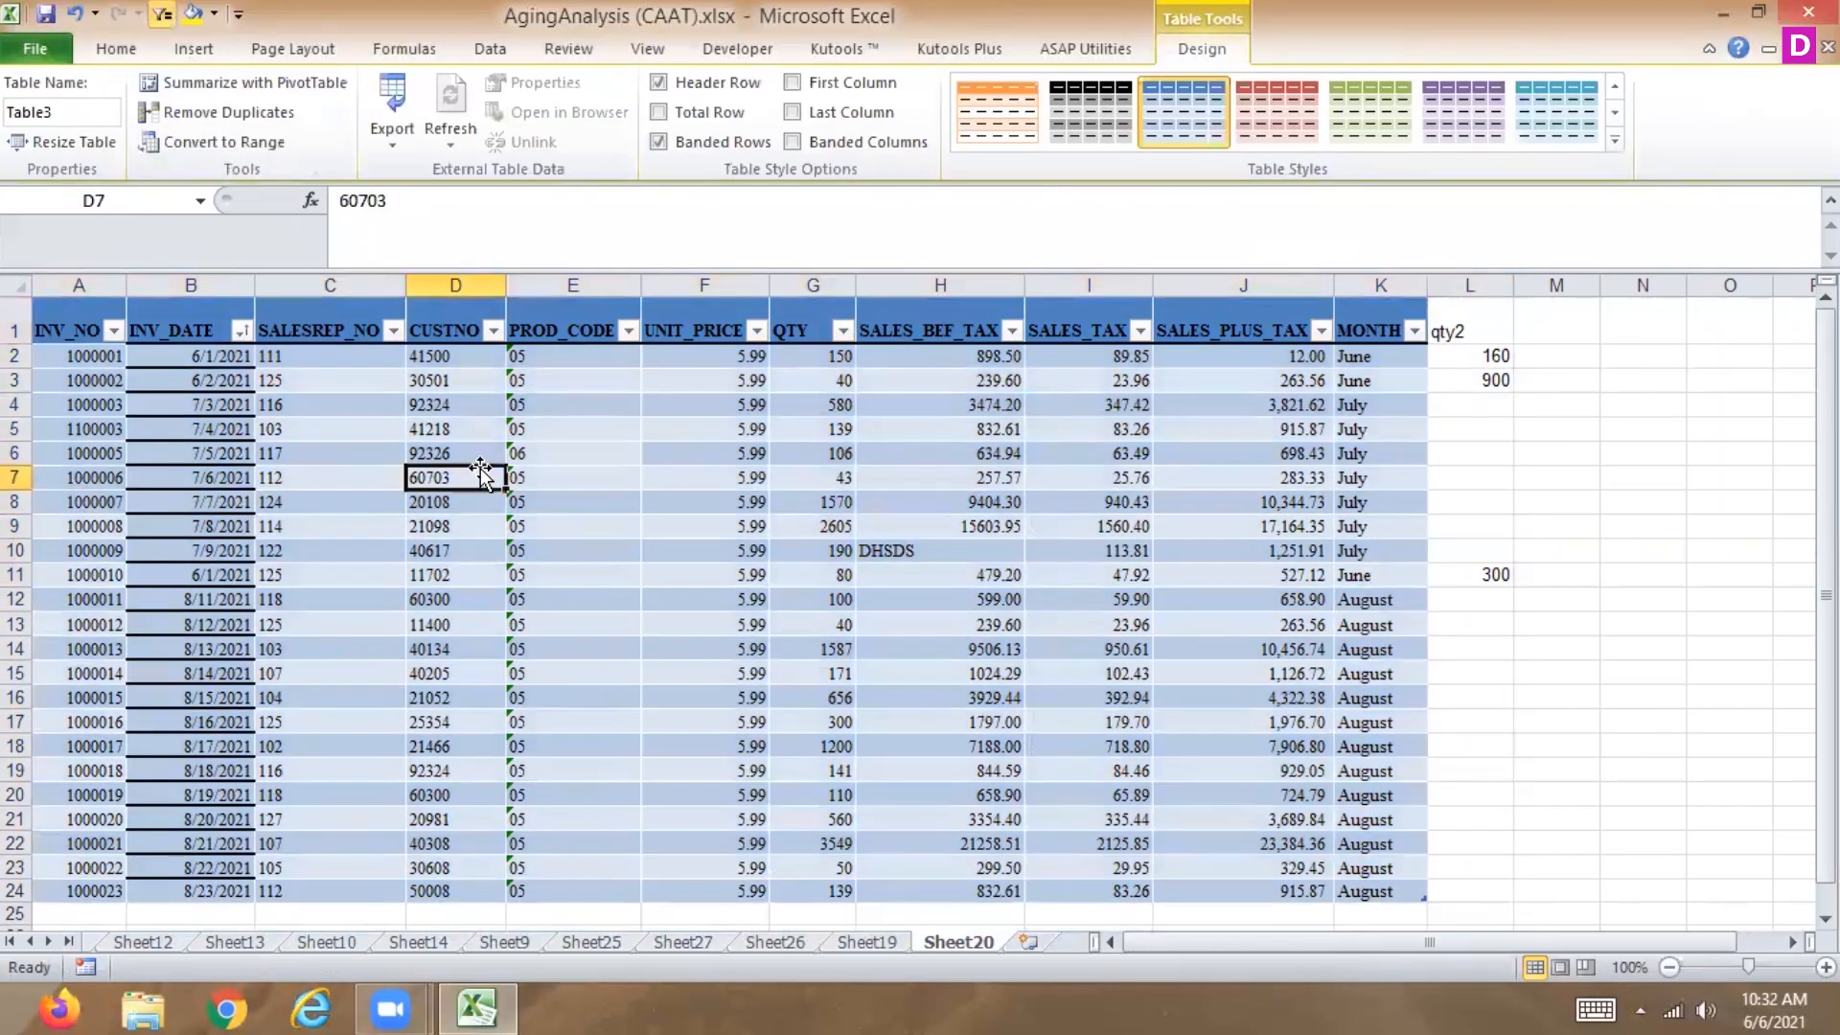
key(Down)
key(Down)
key(Down)
key(Down)
key(Down)
key(Down)
key(Down)
key(Down)
key(Down)
key(Down)
key(Down)
key(Down)
key(Down)
key(Down)
key(Down)
key(Down)
key(Down)
key(Down)
key(Down)
key(Down)
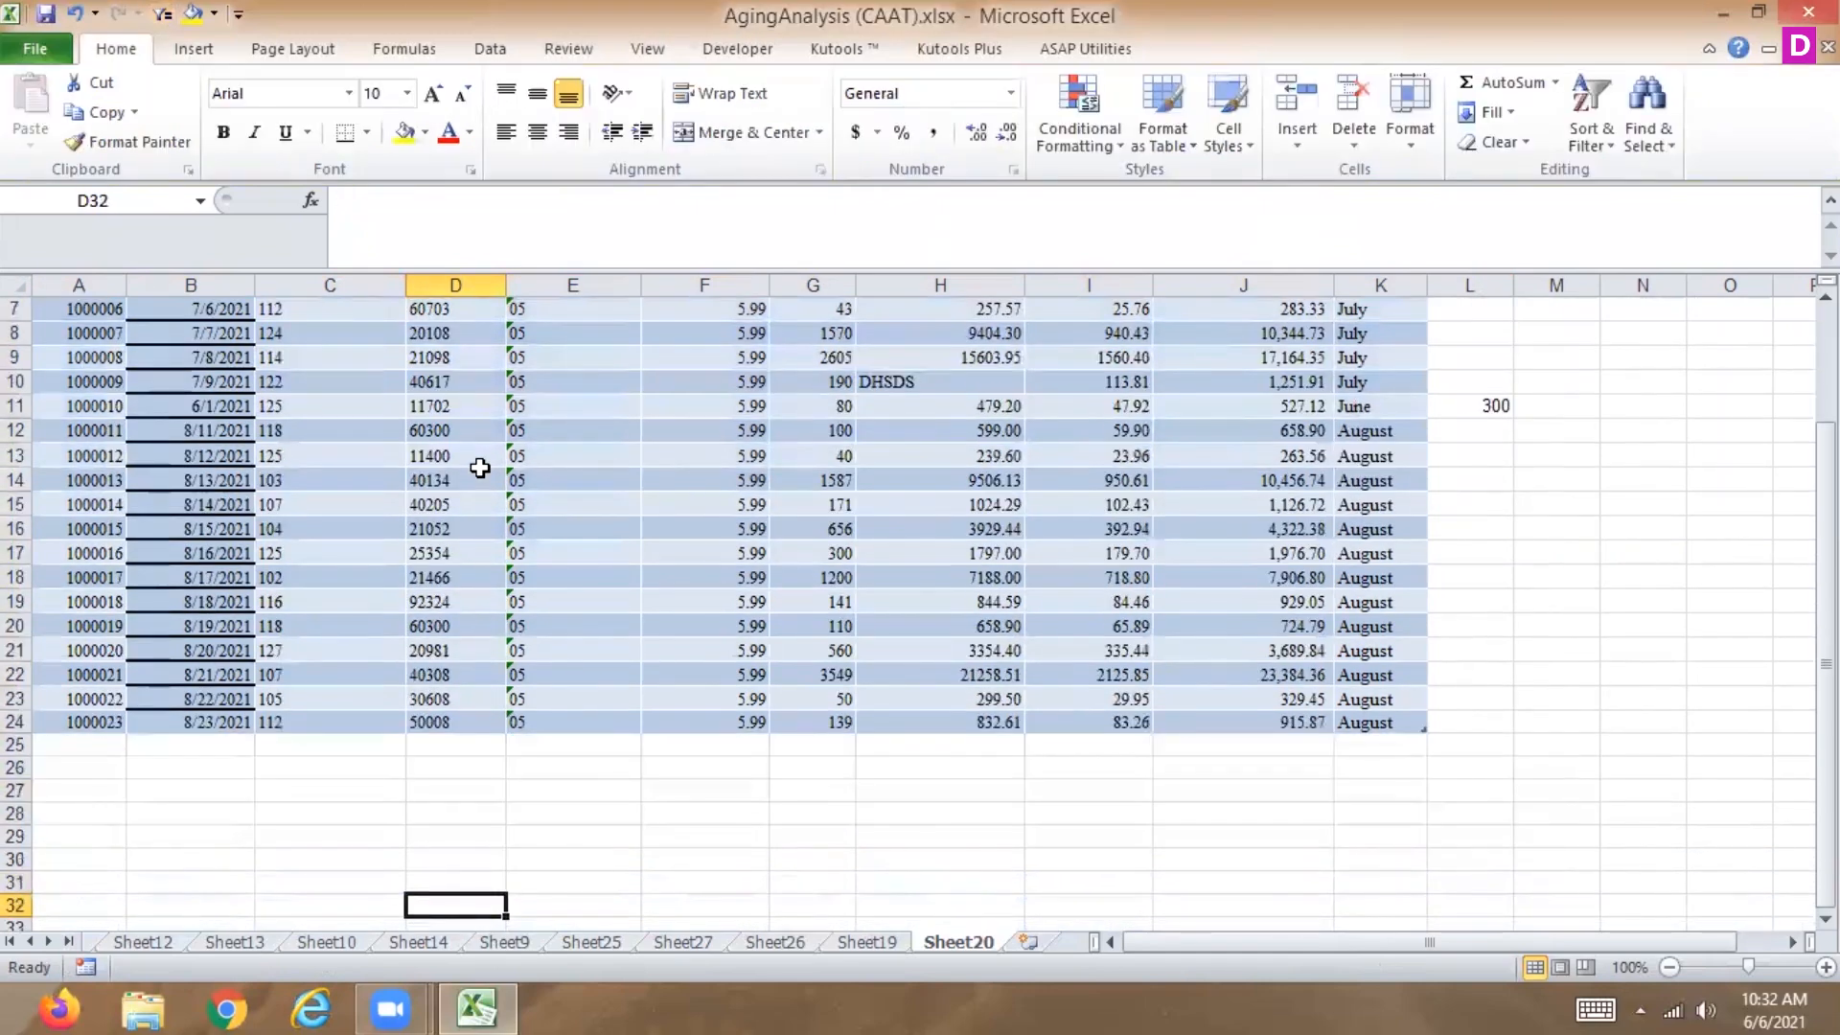
key(ctrl+Up)
key(ctrl+Up)
click(1200, 49)
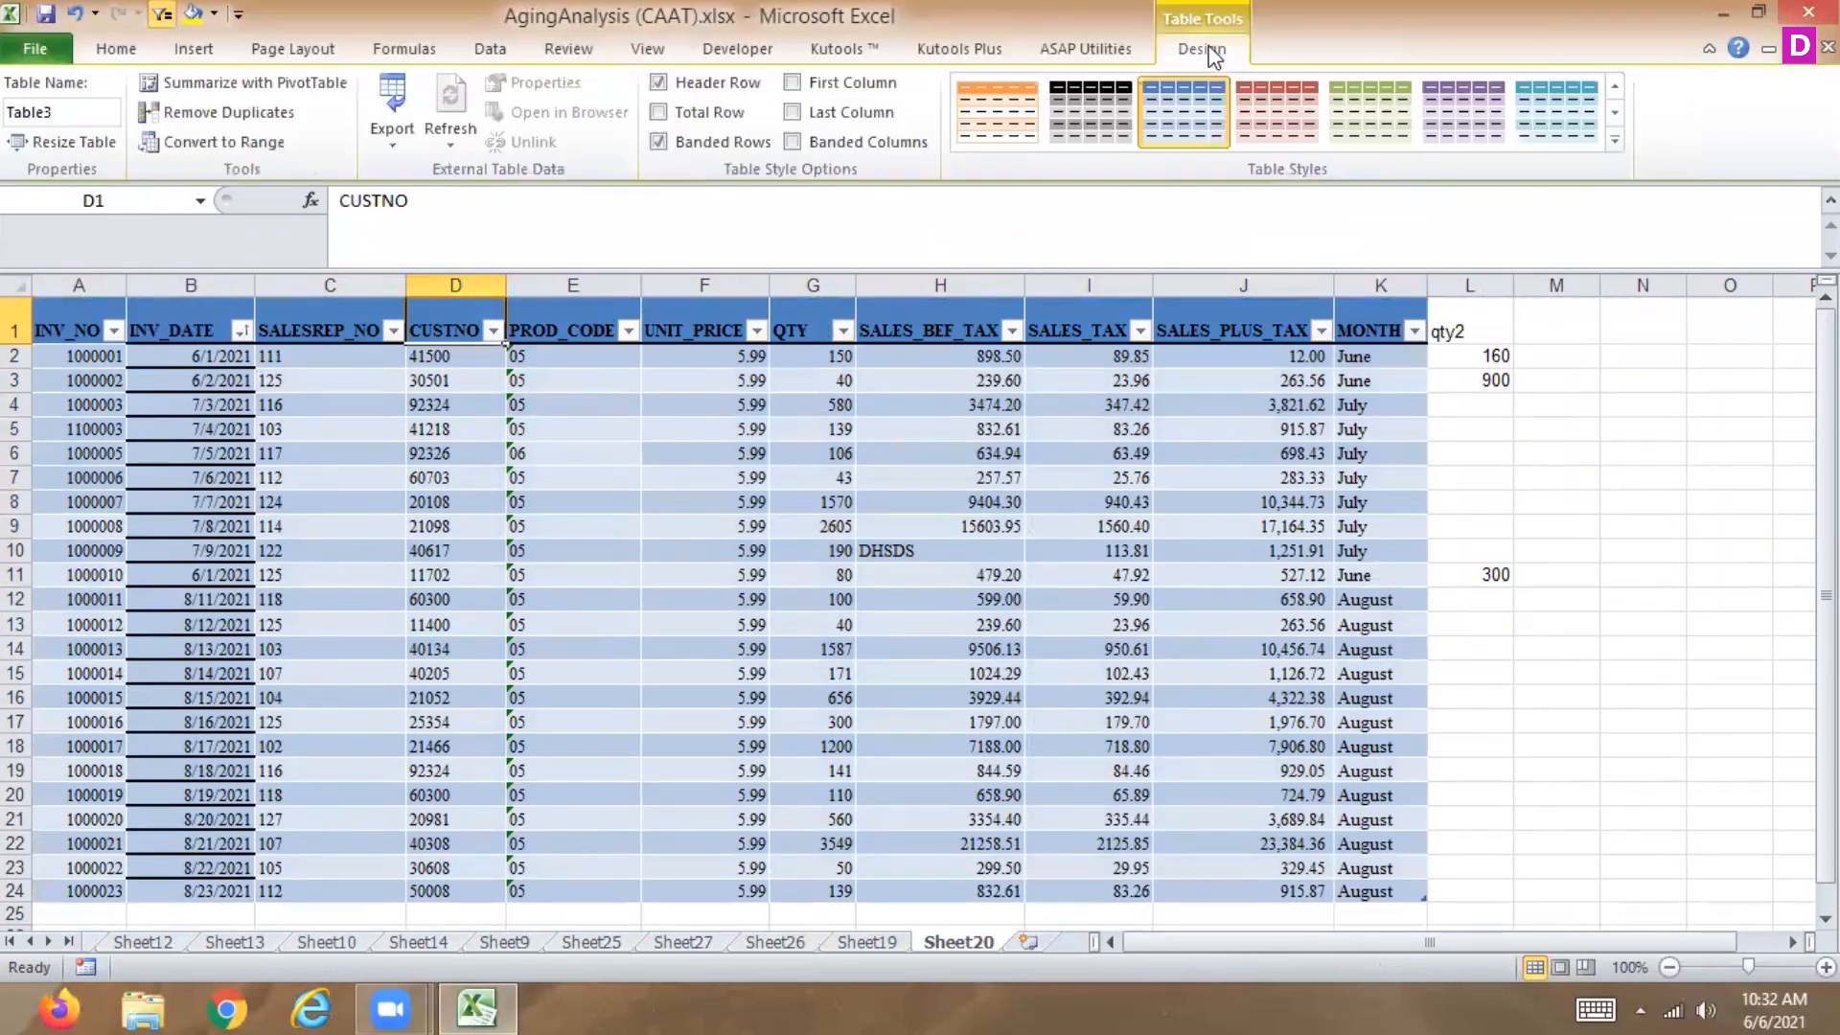
click(225, 142)
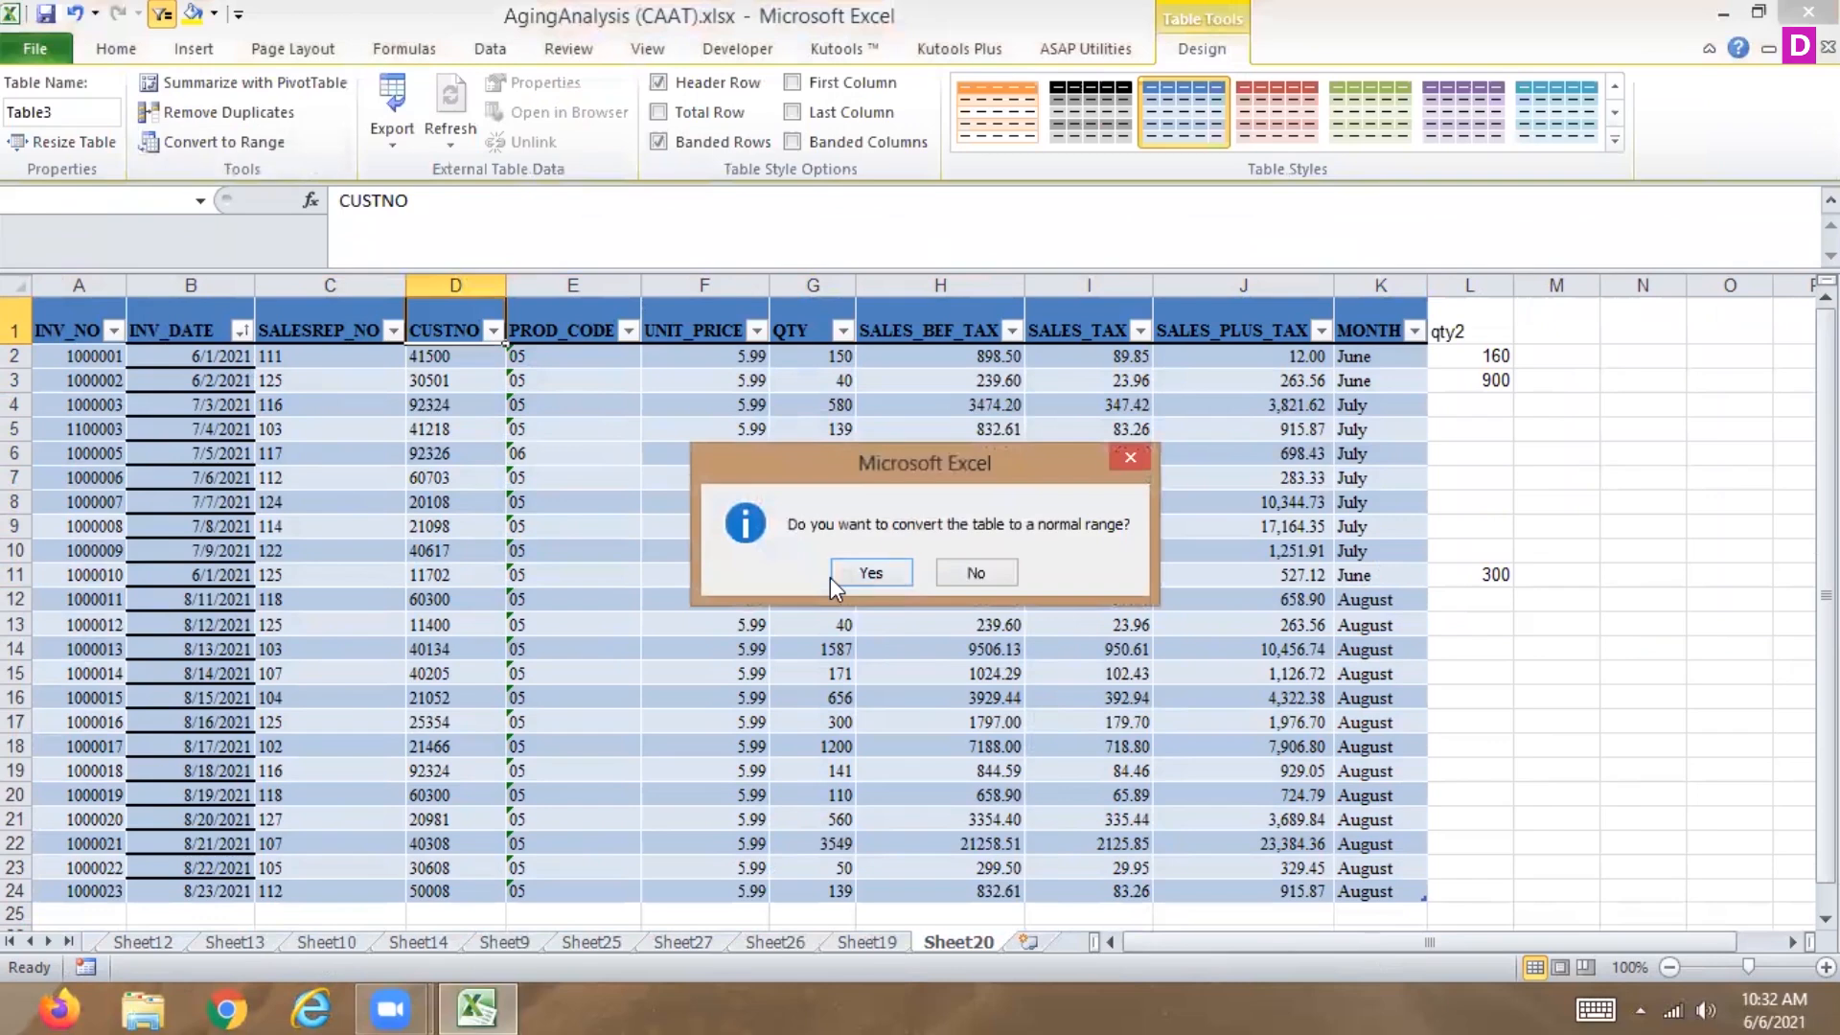
click(877, 573)
Create a new table from A1:L24 including the qty2 column.
drag(90, 309, 1463, 821)
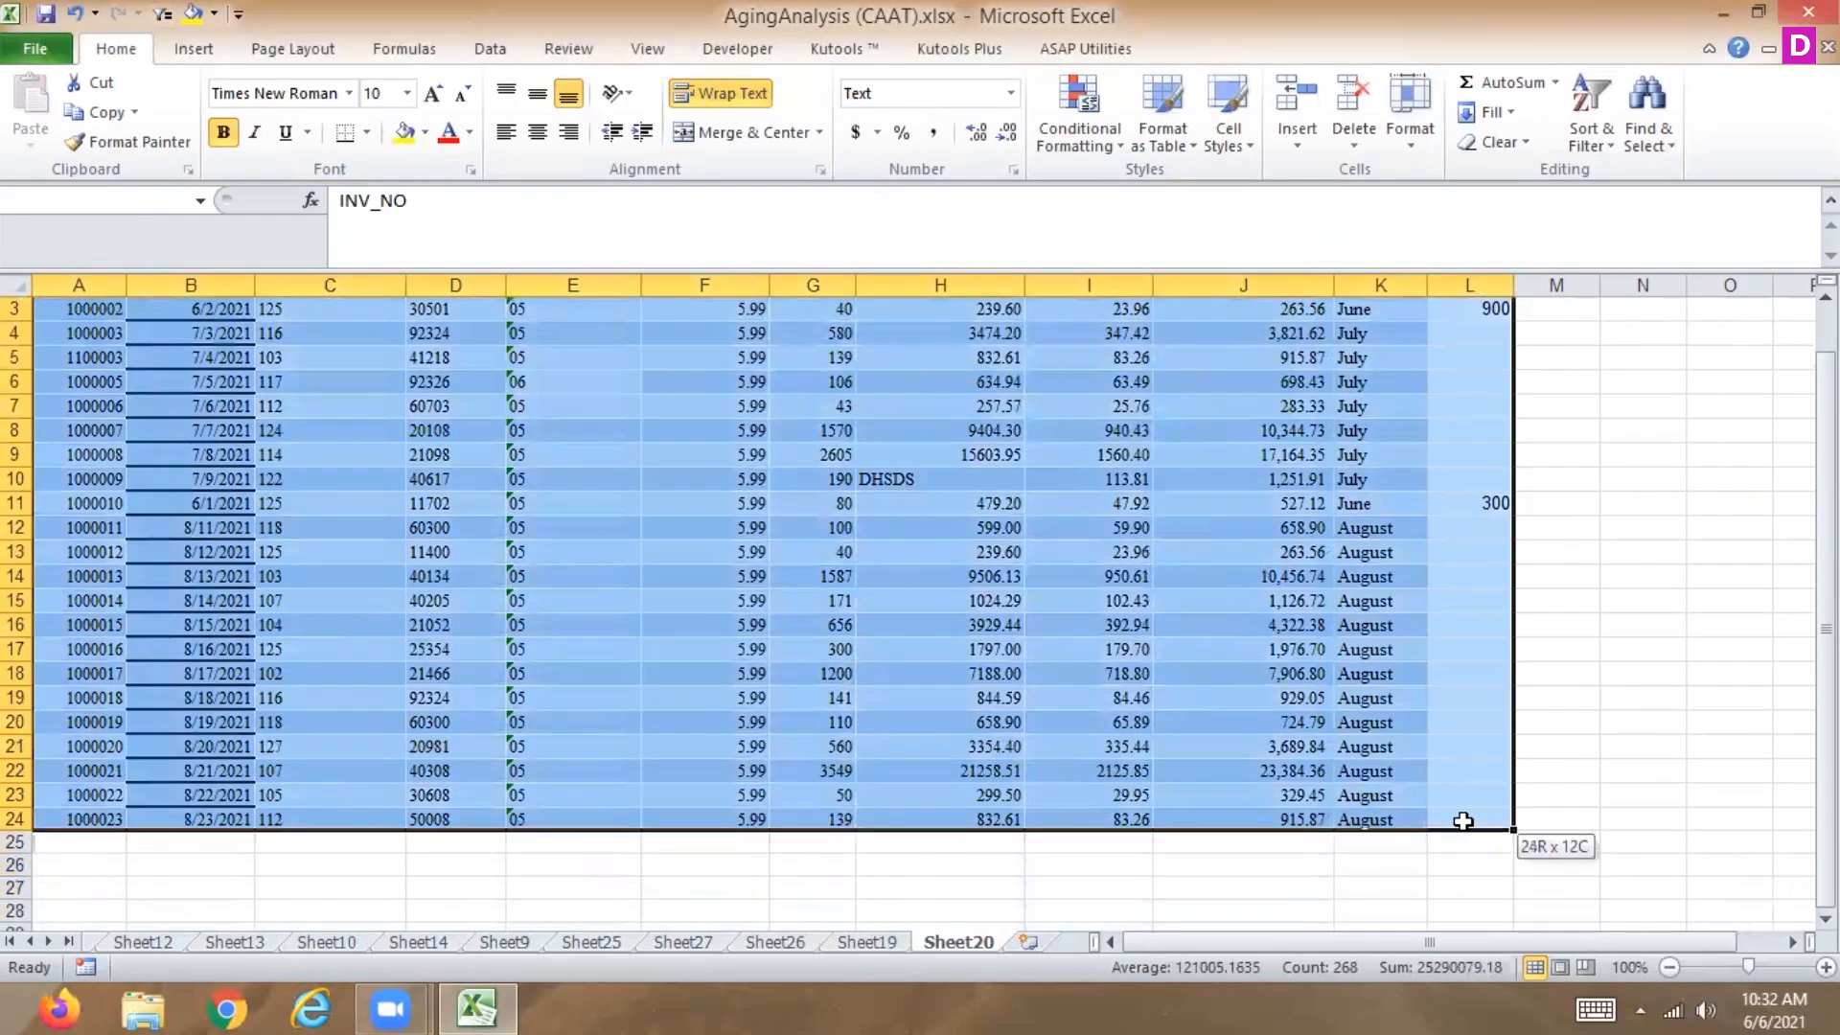
click(194, 49)
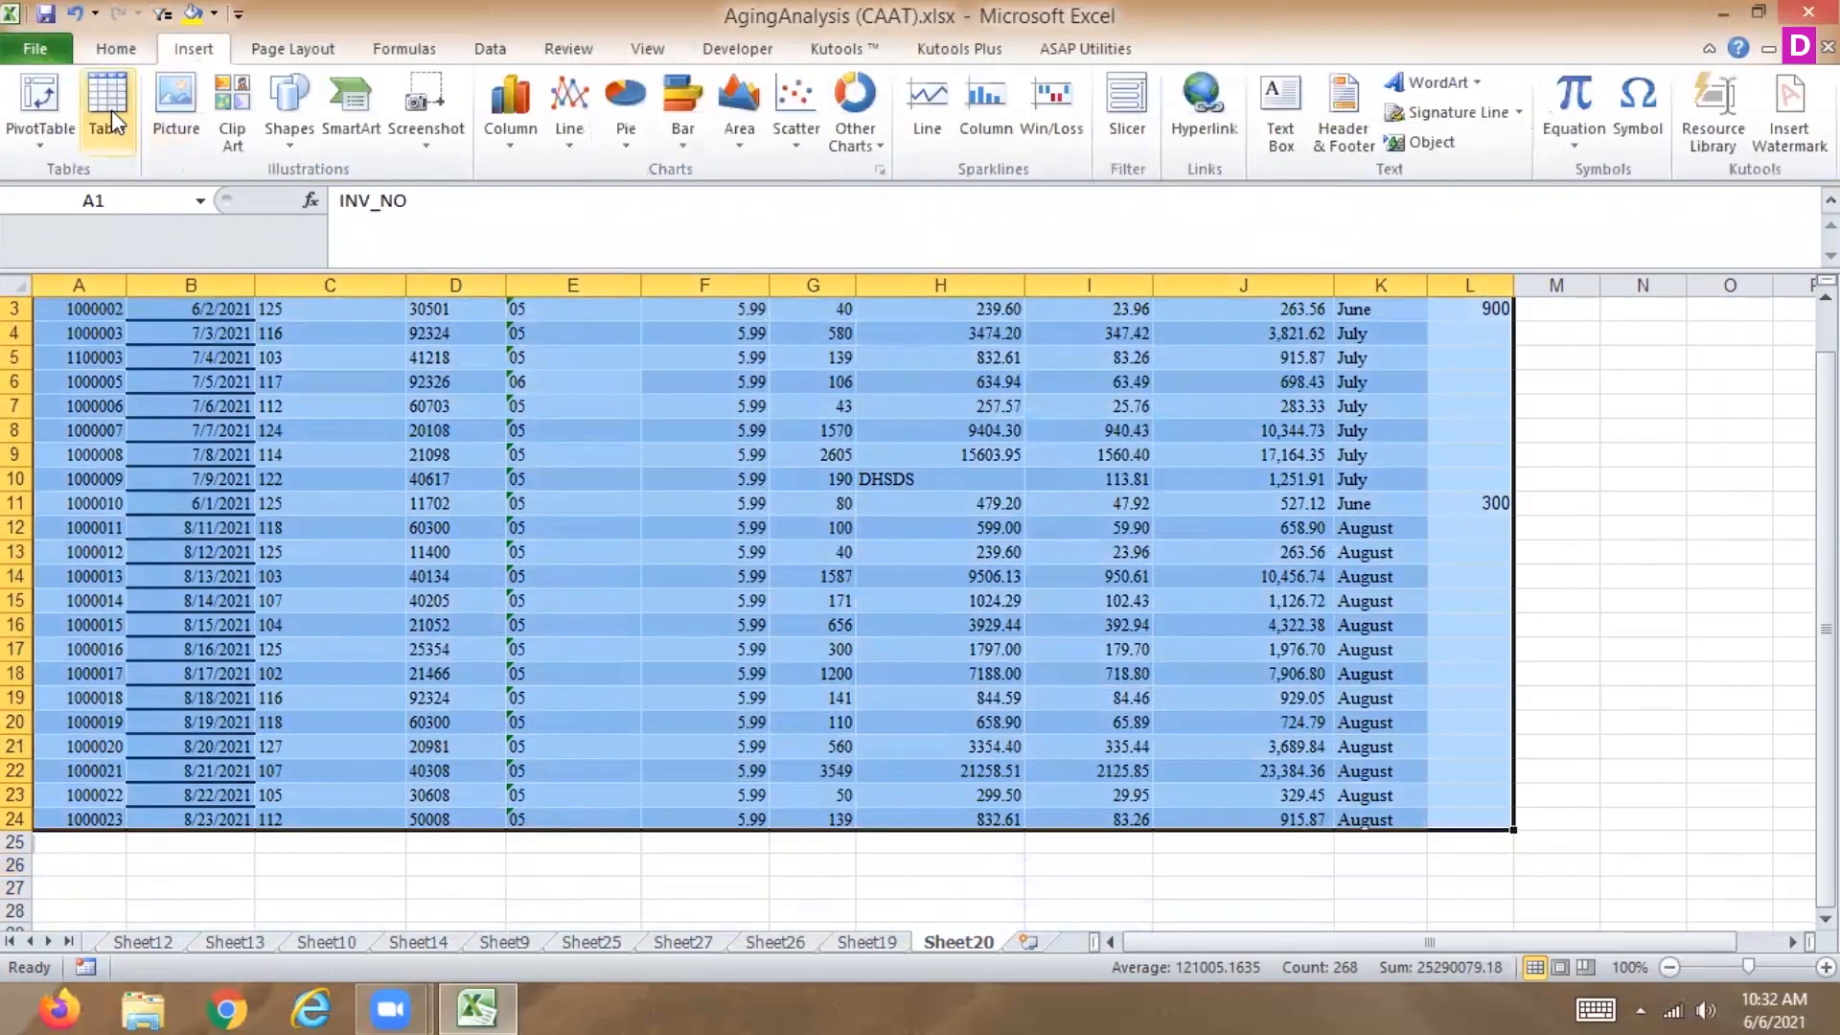
click(113, 122)
key(Return)
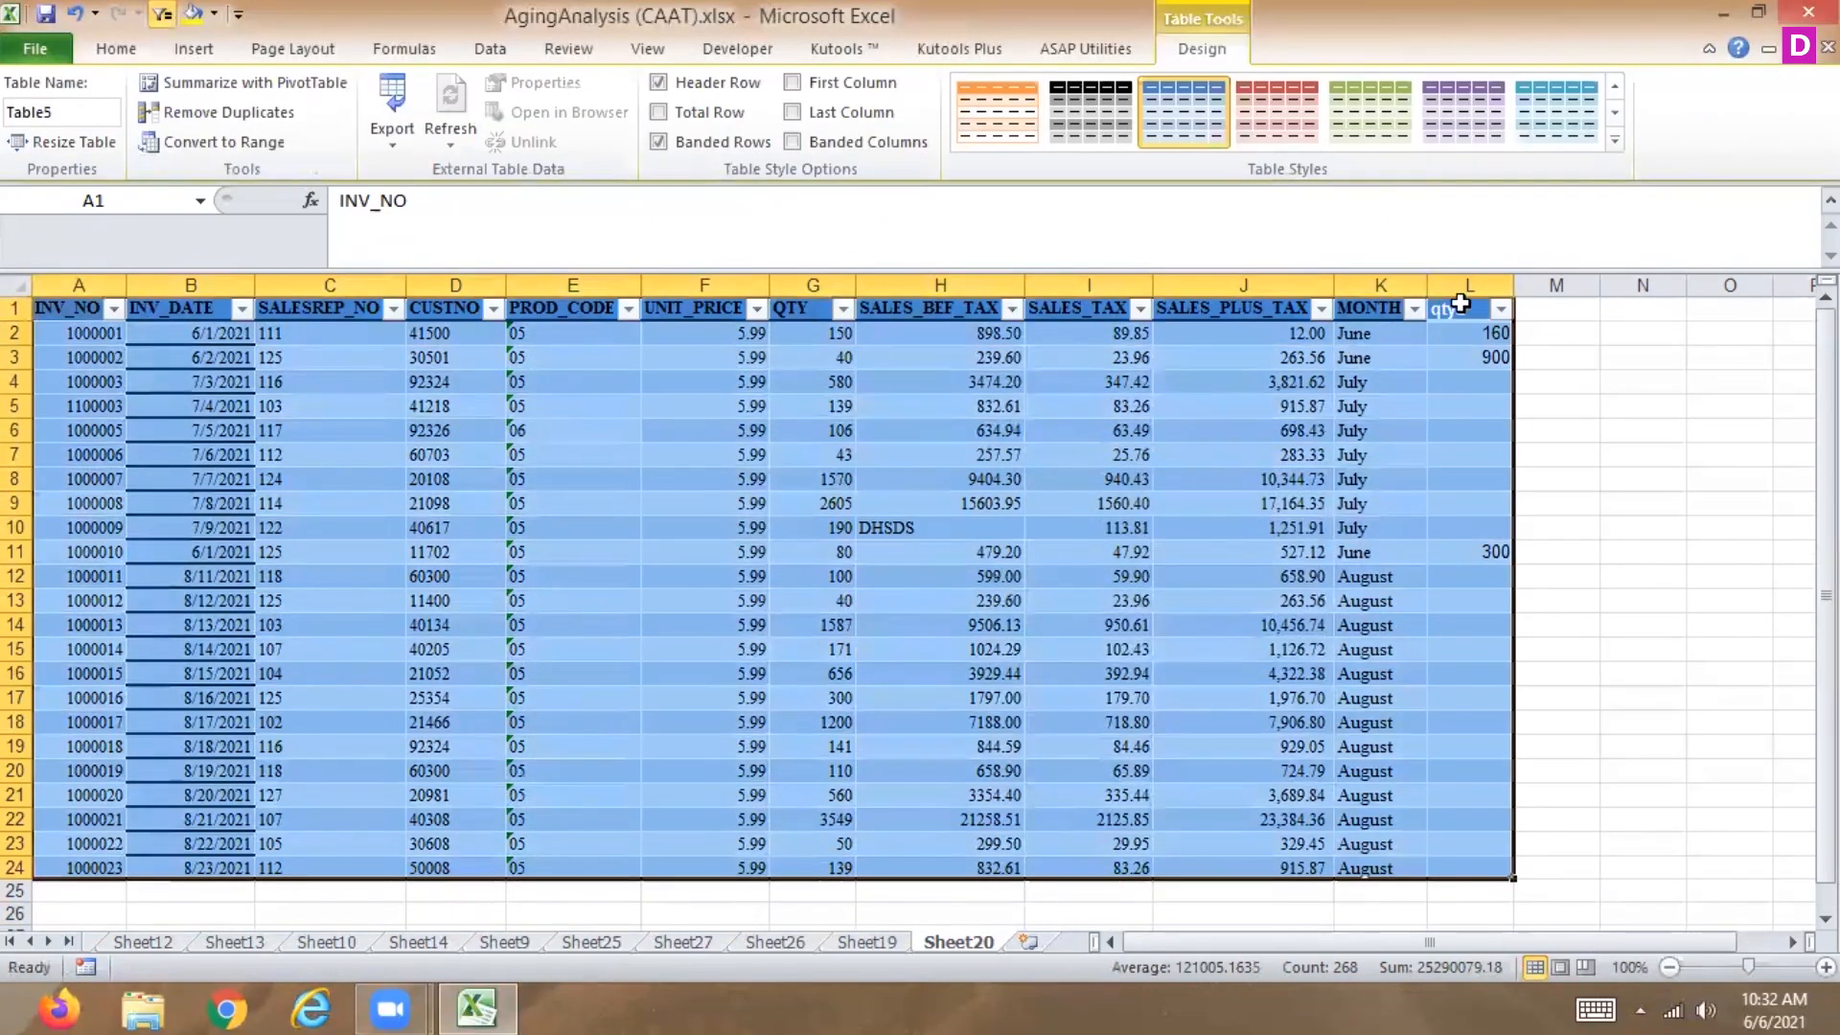
Filter the MONTH column to show only June.
click(1415, 307)
click(1164, 559)
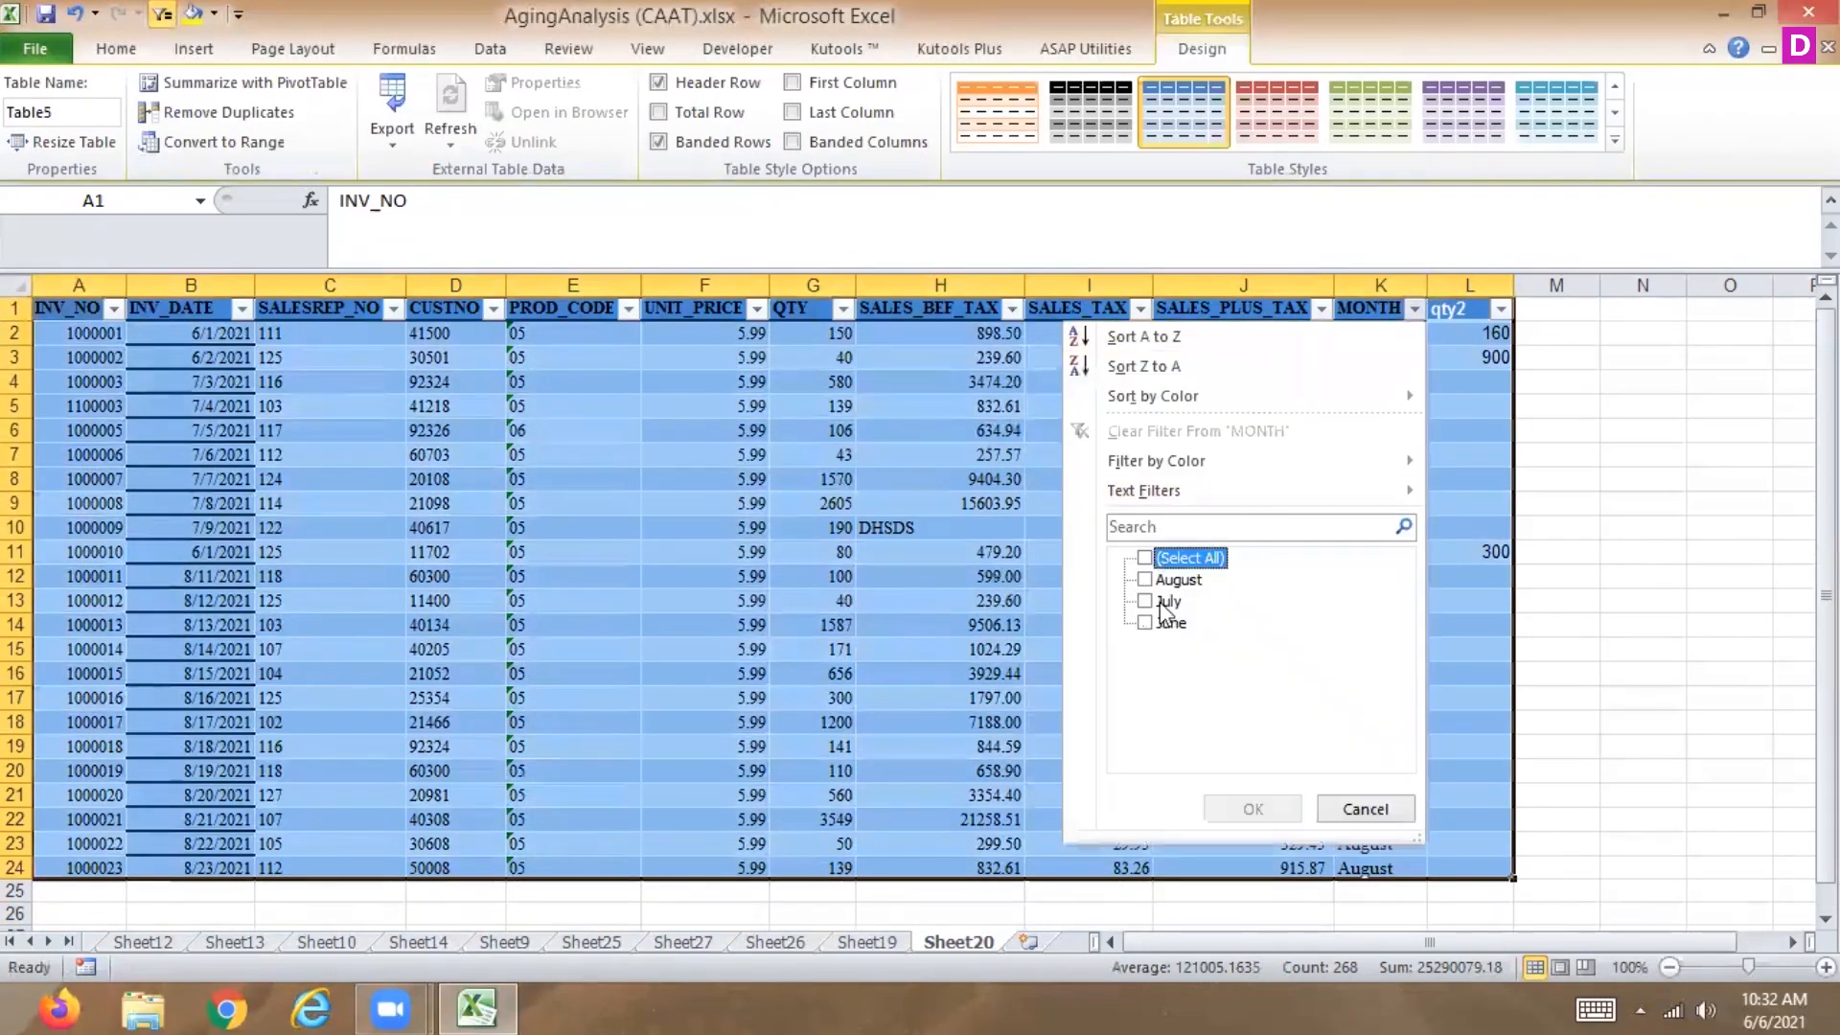
click(1146, 623)
click(1253, 809)
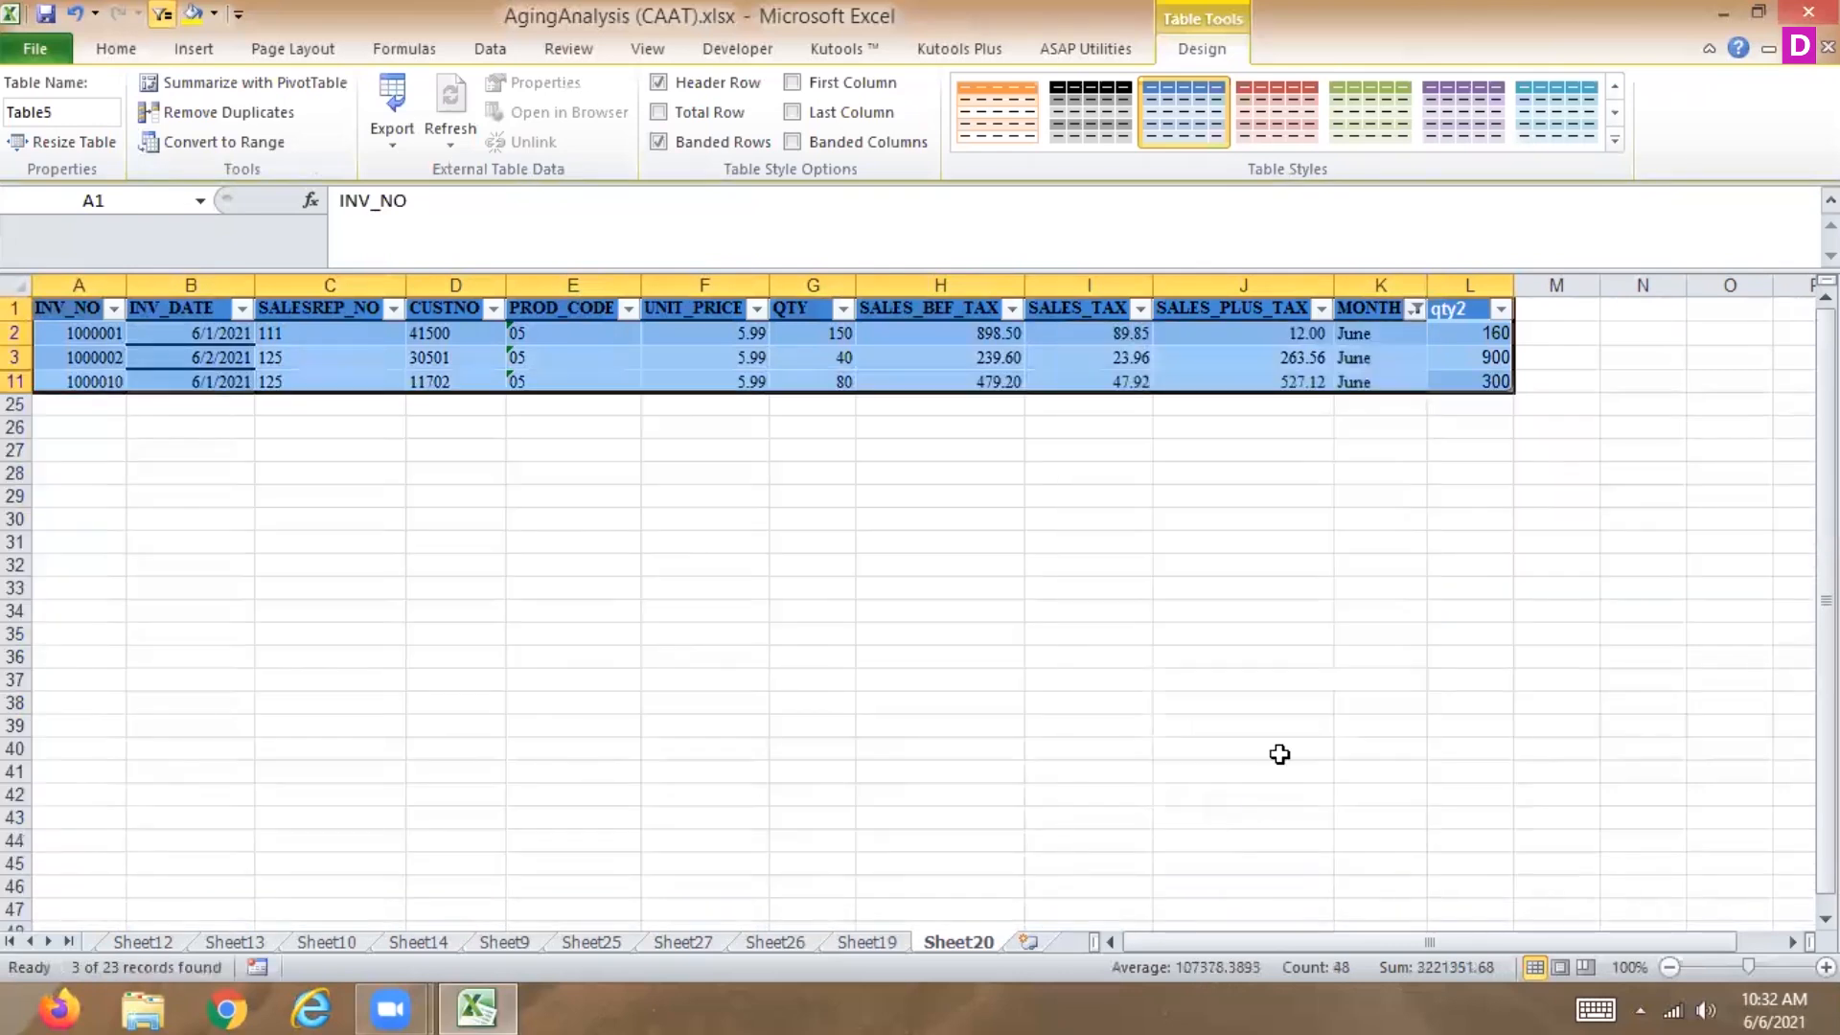
Copy the visible qty2 values and try pasting them onto the whole filtered QTY range G2:G11.
drag(1495, 333, 1492, 371)
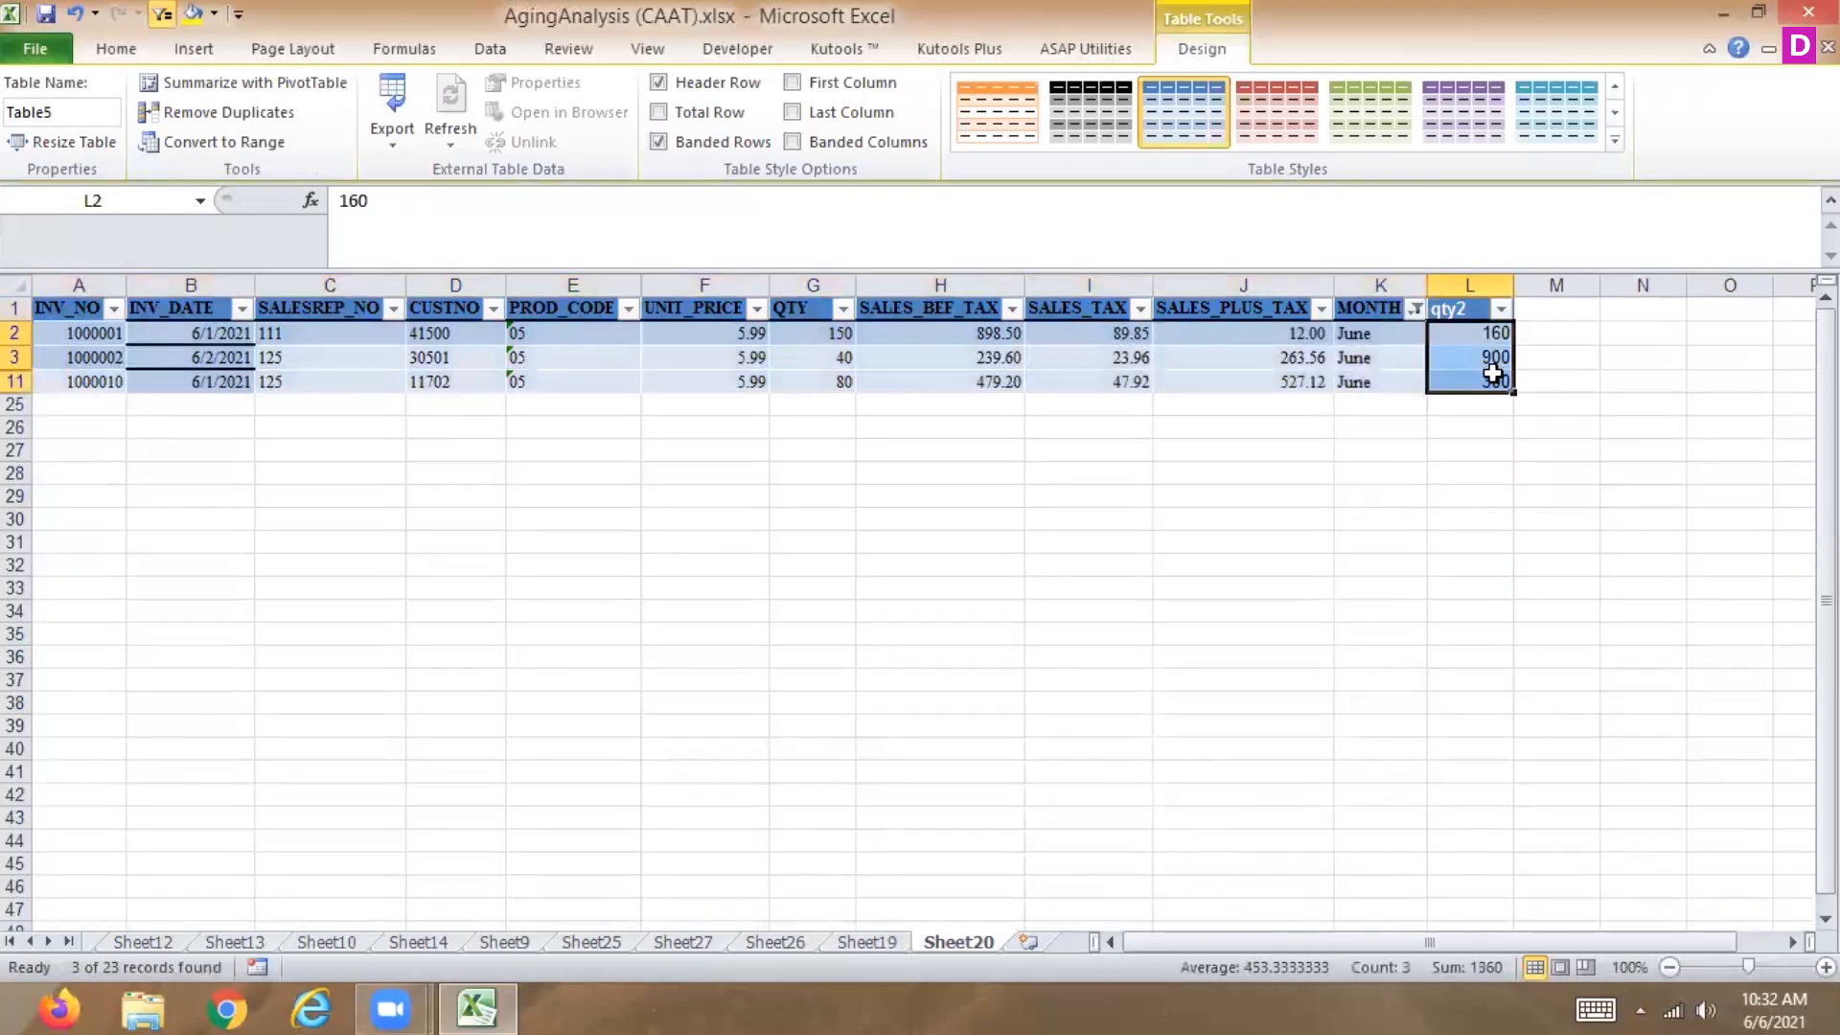
key(ctrl+c)
drag(817, 334, 818, 381)
key(ctrl+v)
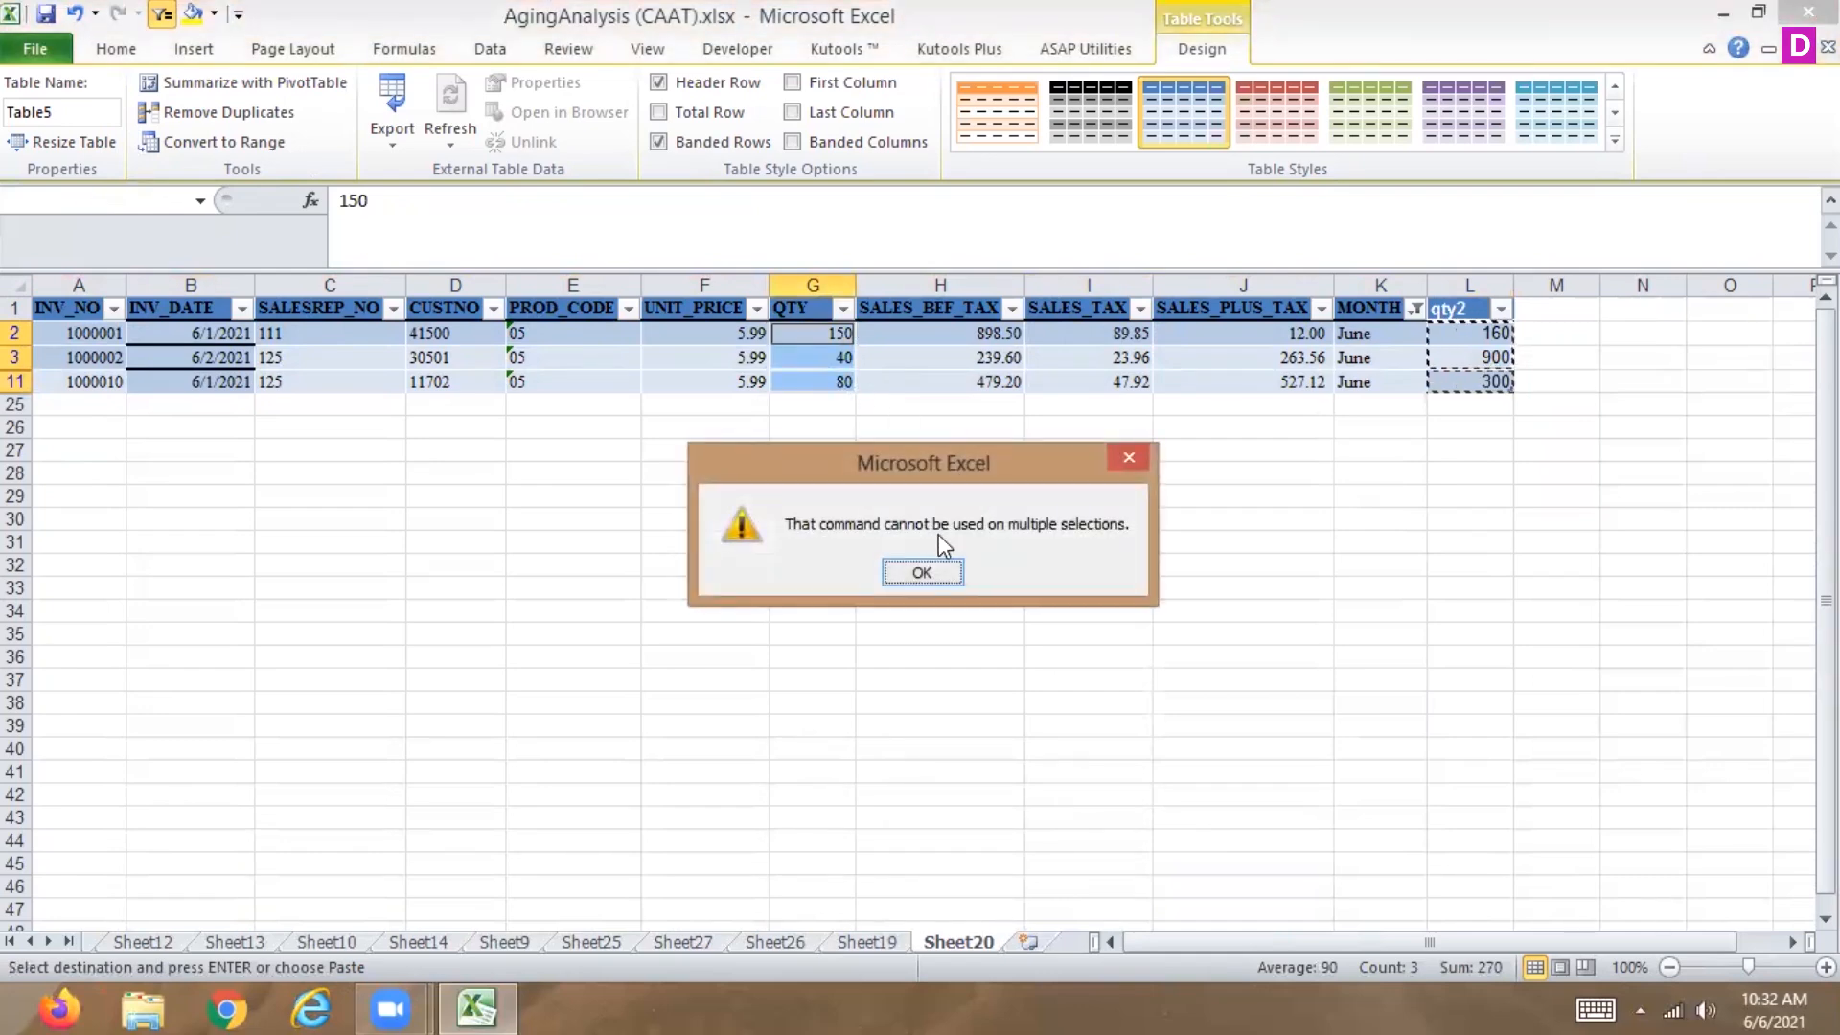
click(920, 572)
key(Escape)
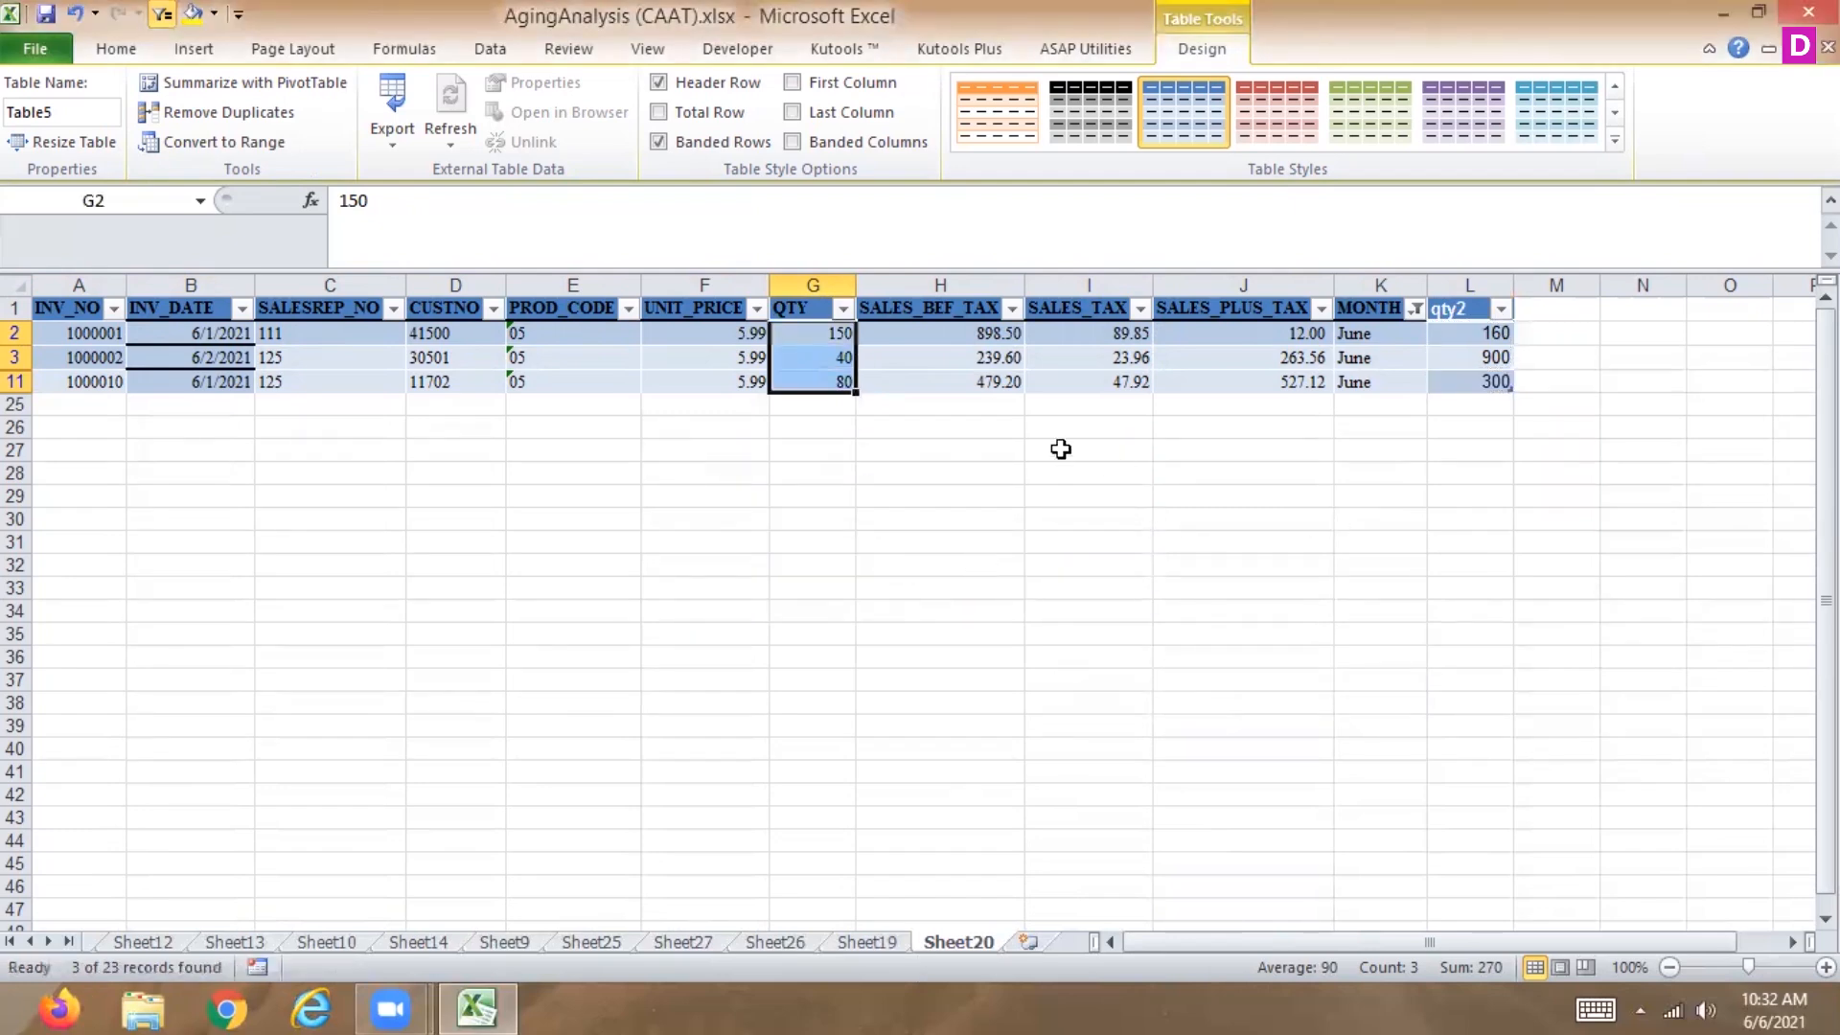
Clear the visible QTY cells and paste the qty2 values into G2, G3 and G11.
key(Delete)
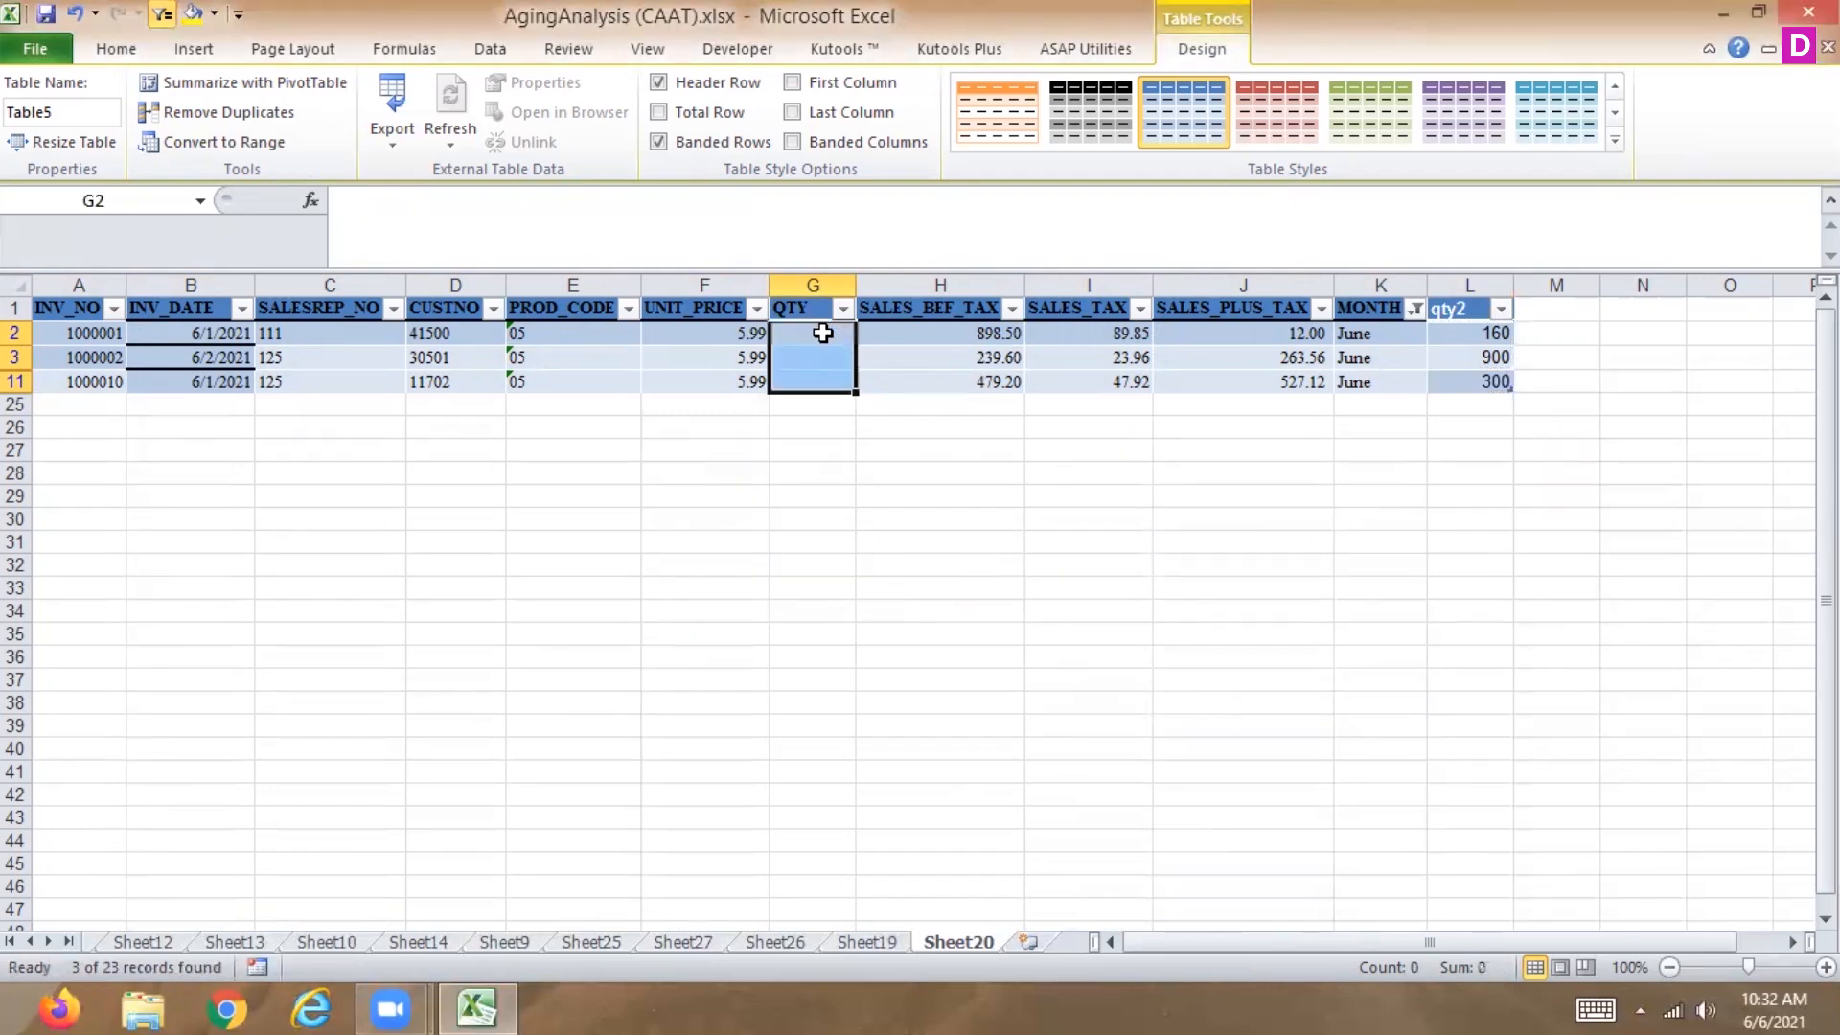
drag(1490, 330, 1484, 377)
key(ctrl+c)
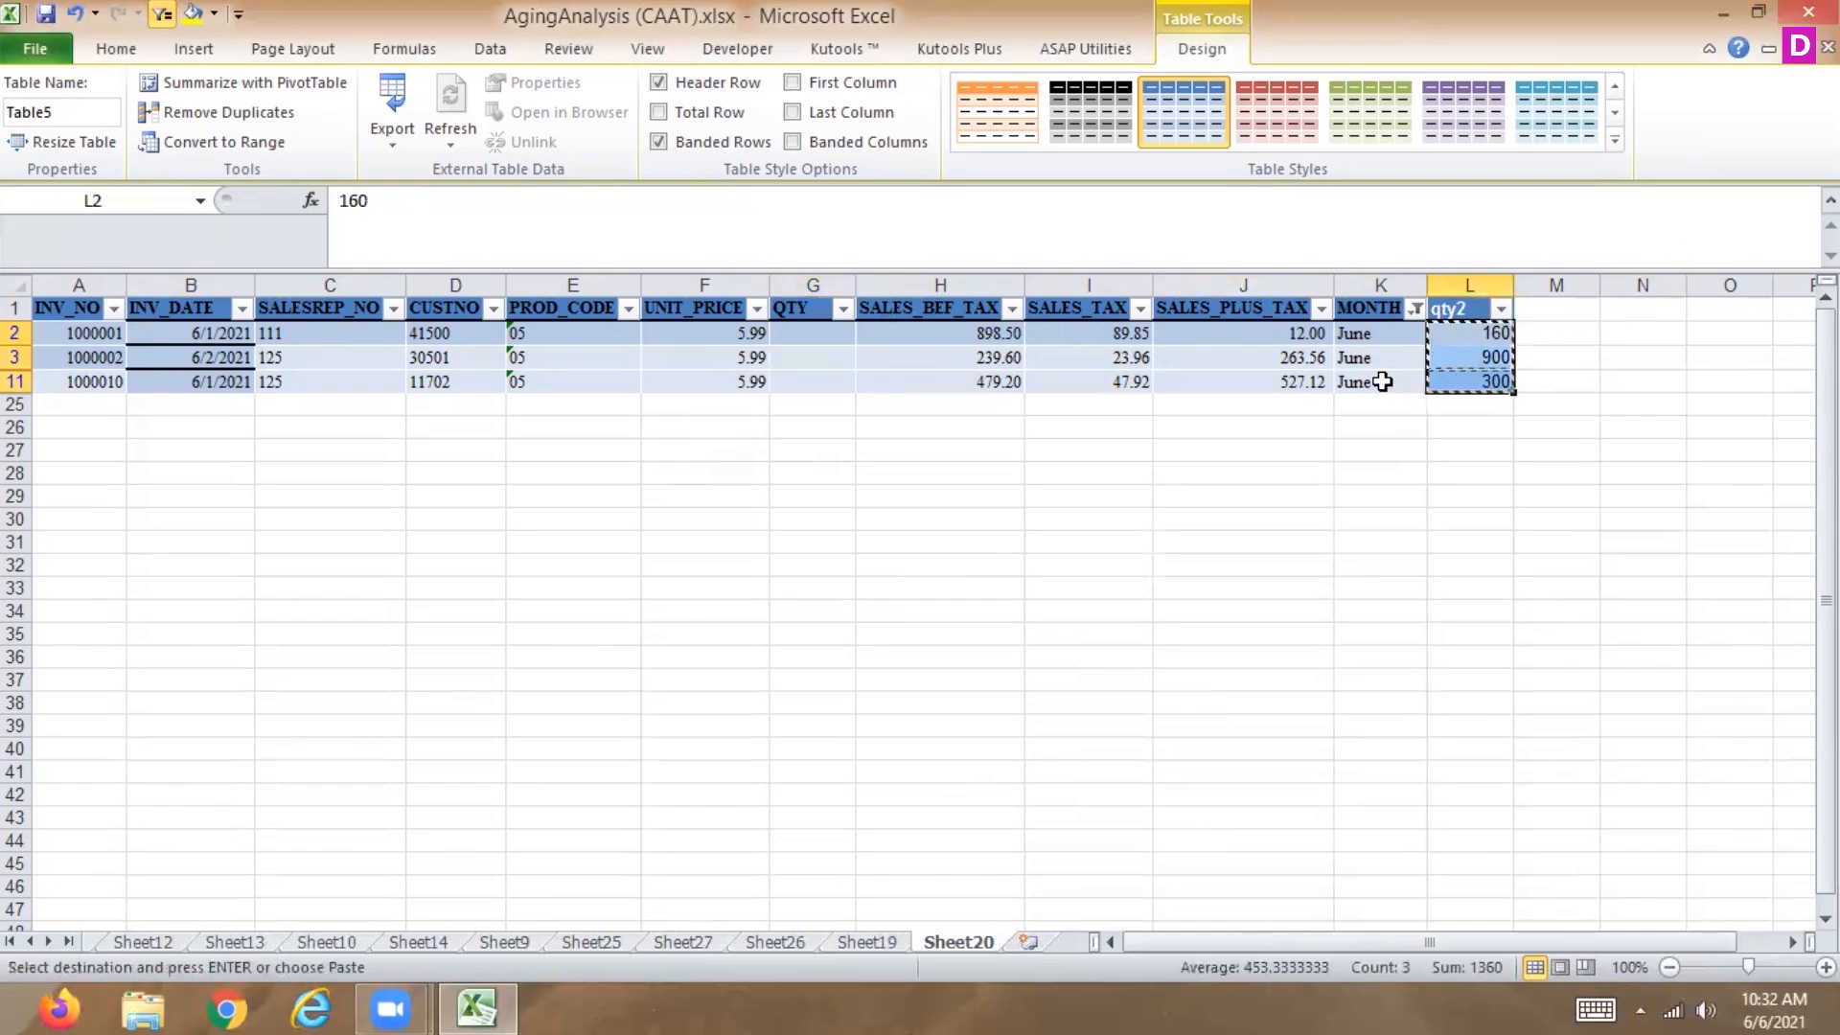
click(799, 333)
key(ctrl+v)
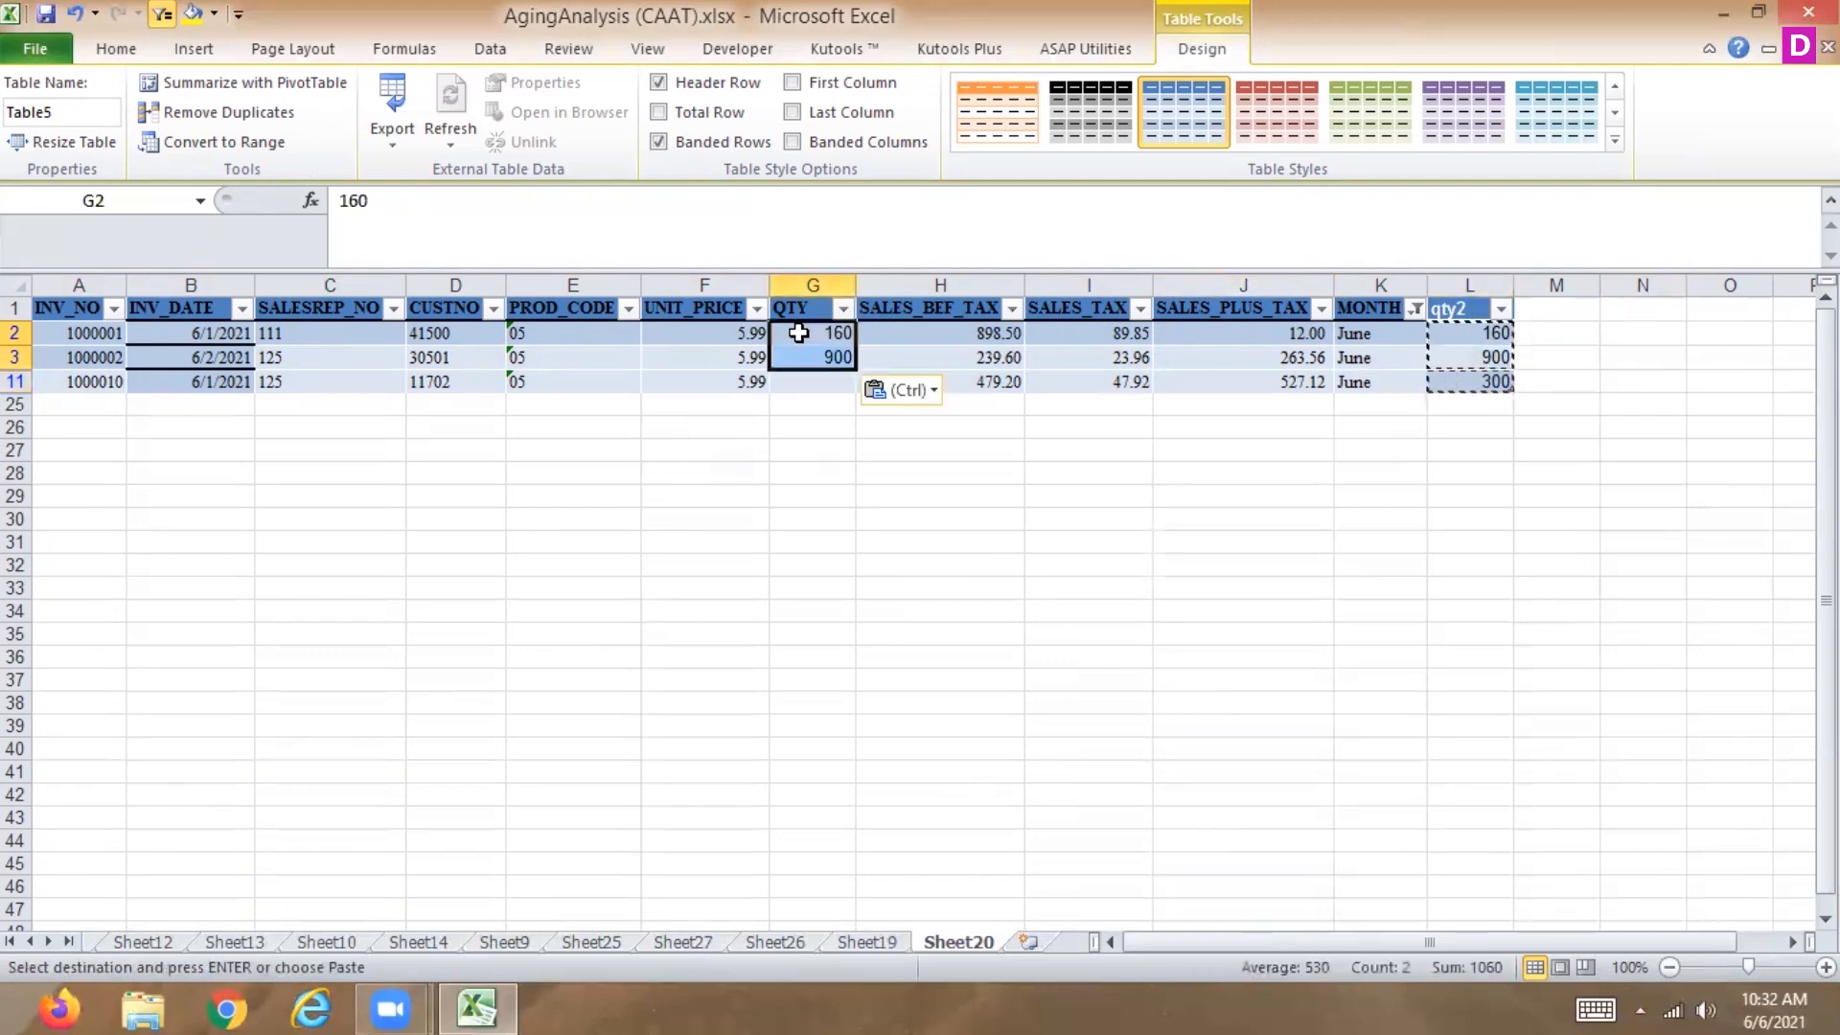
click(1480, 381)
click(778, 380)
key(ctrl+v)
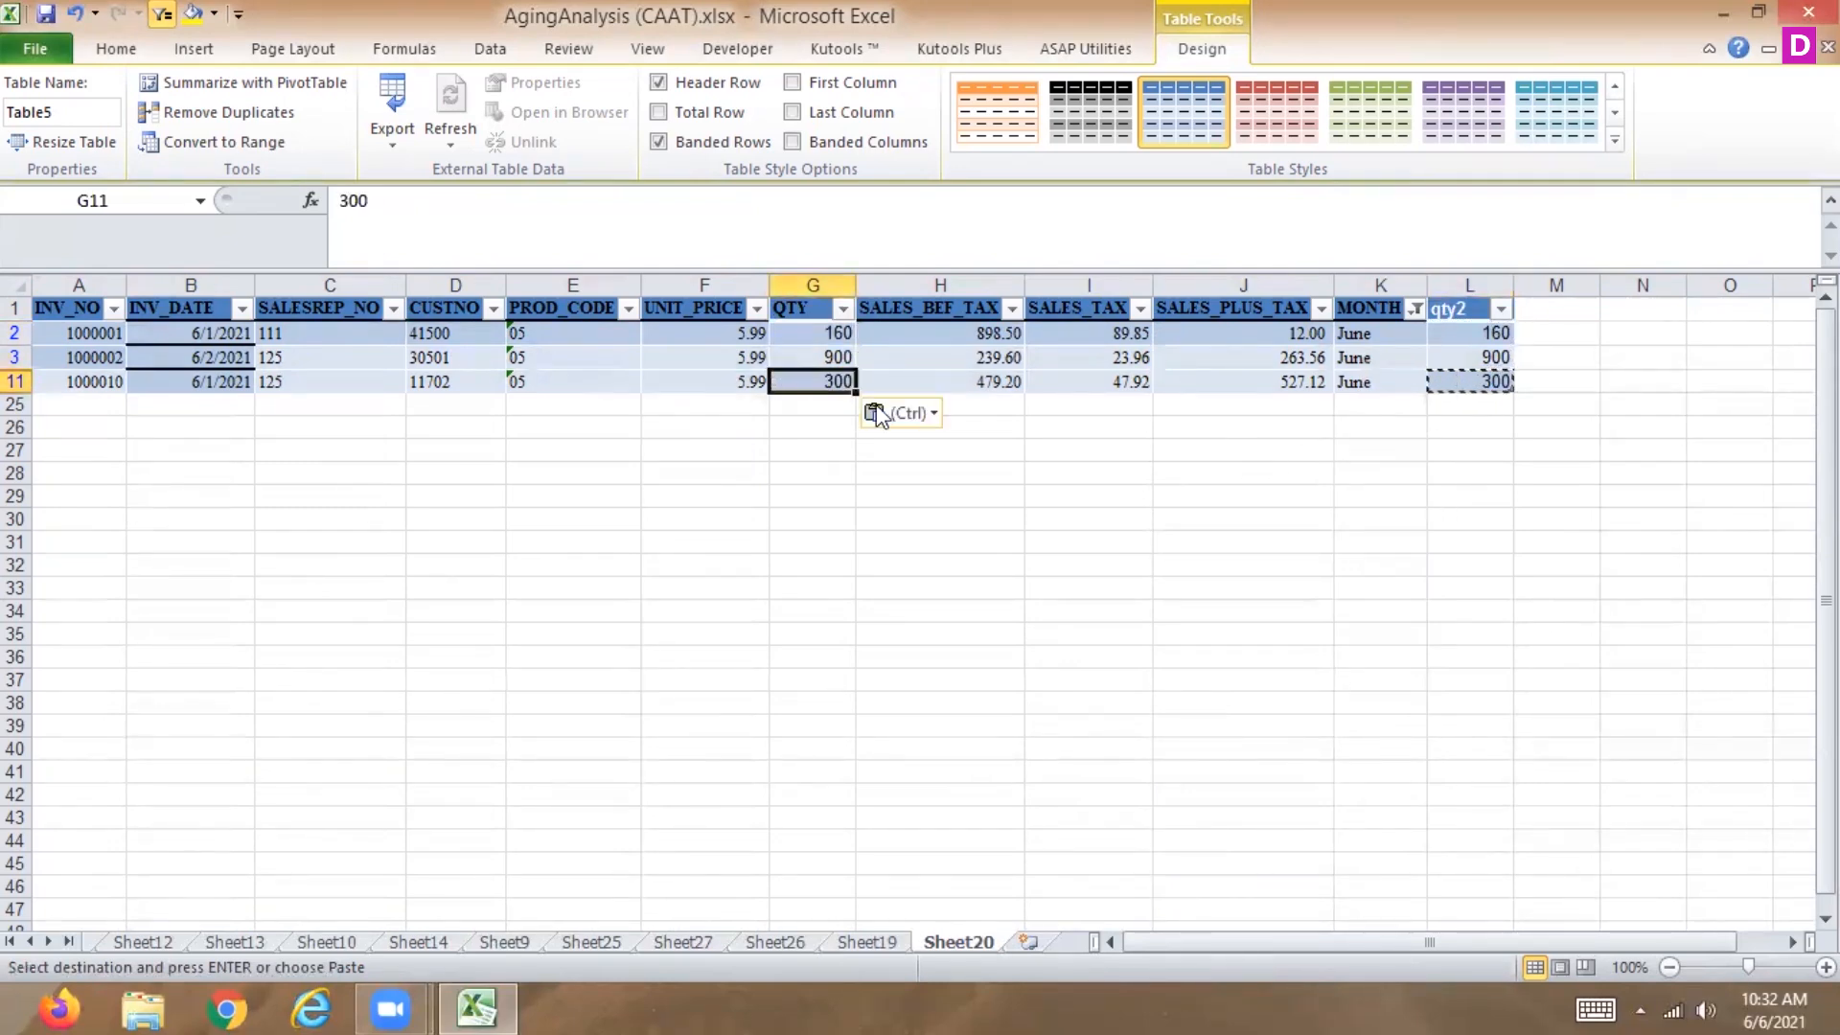
Select all months again in the MONTH filter and select the qty2 cells L2:L24.
click(1081, 358)
key(Escape)
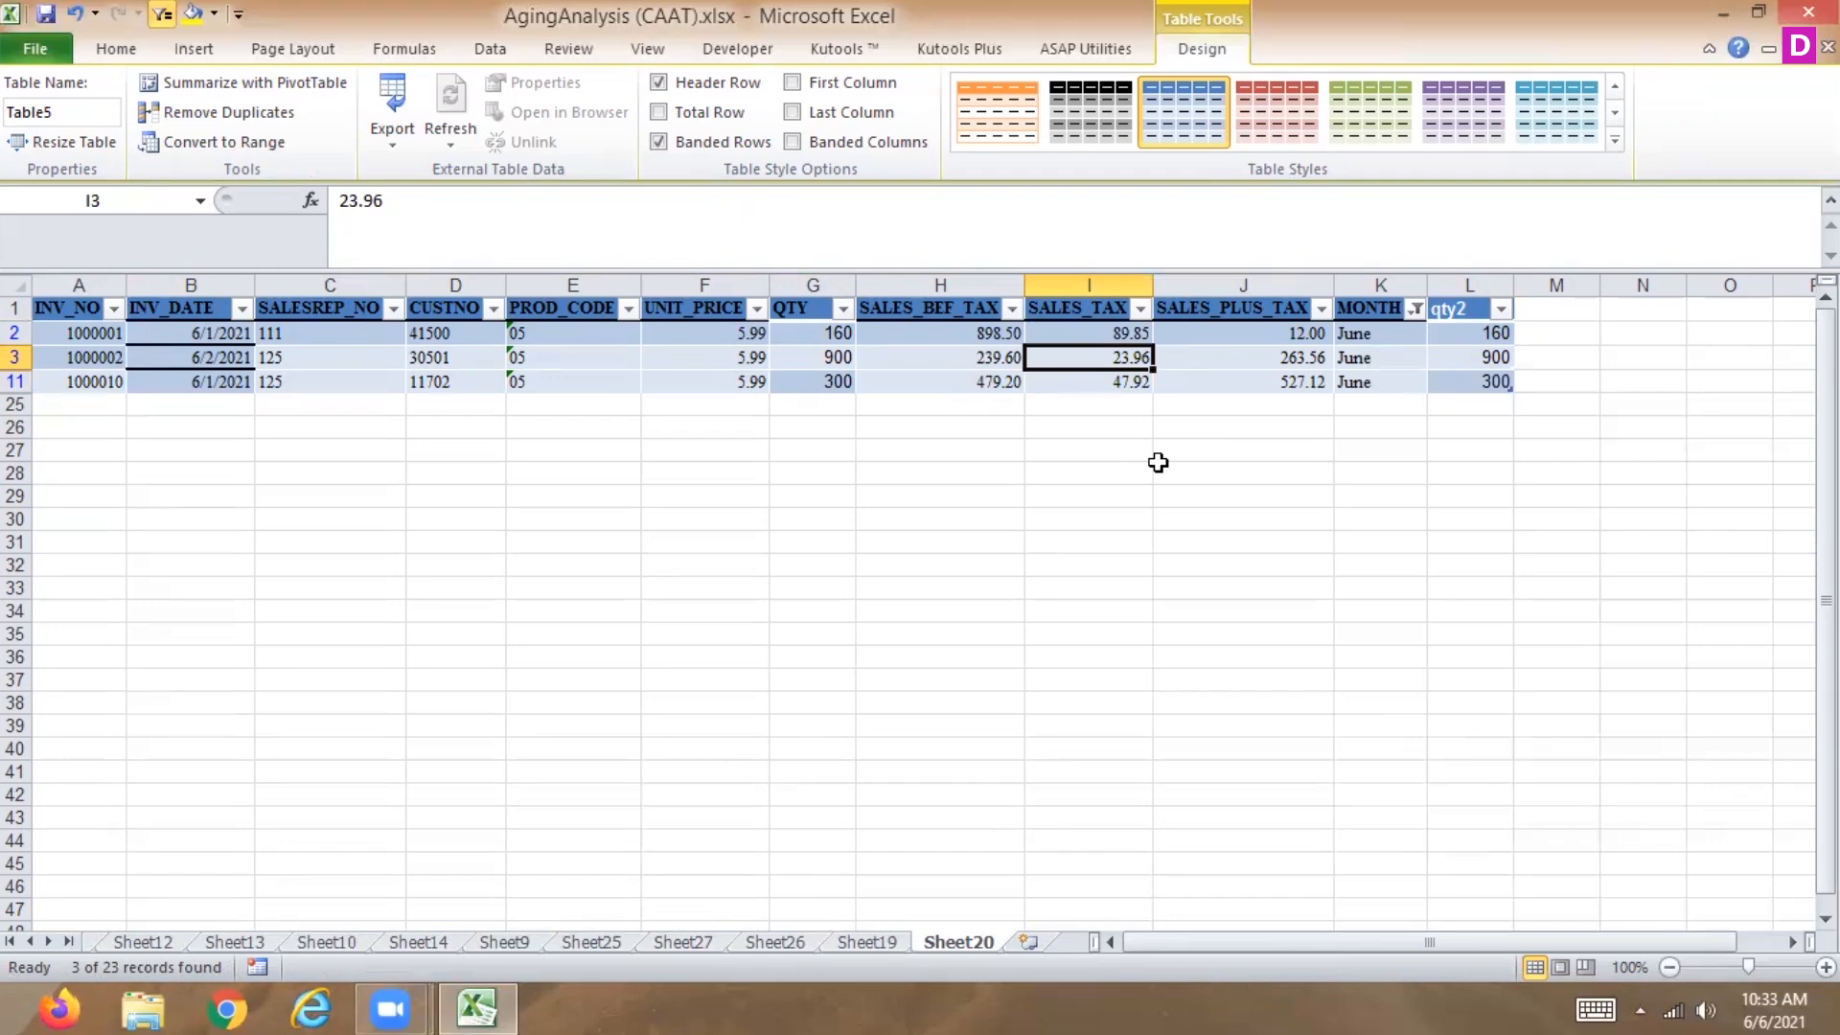
click(1415, 308)
click(1144, 559)
click(1245, 809)
drag(1493, 334, 1466, 870)
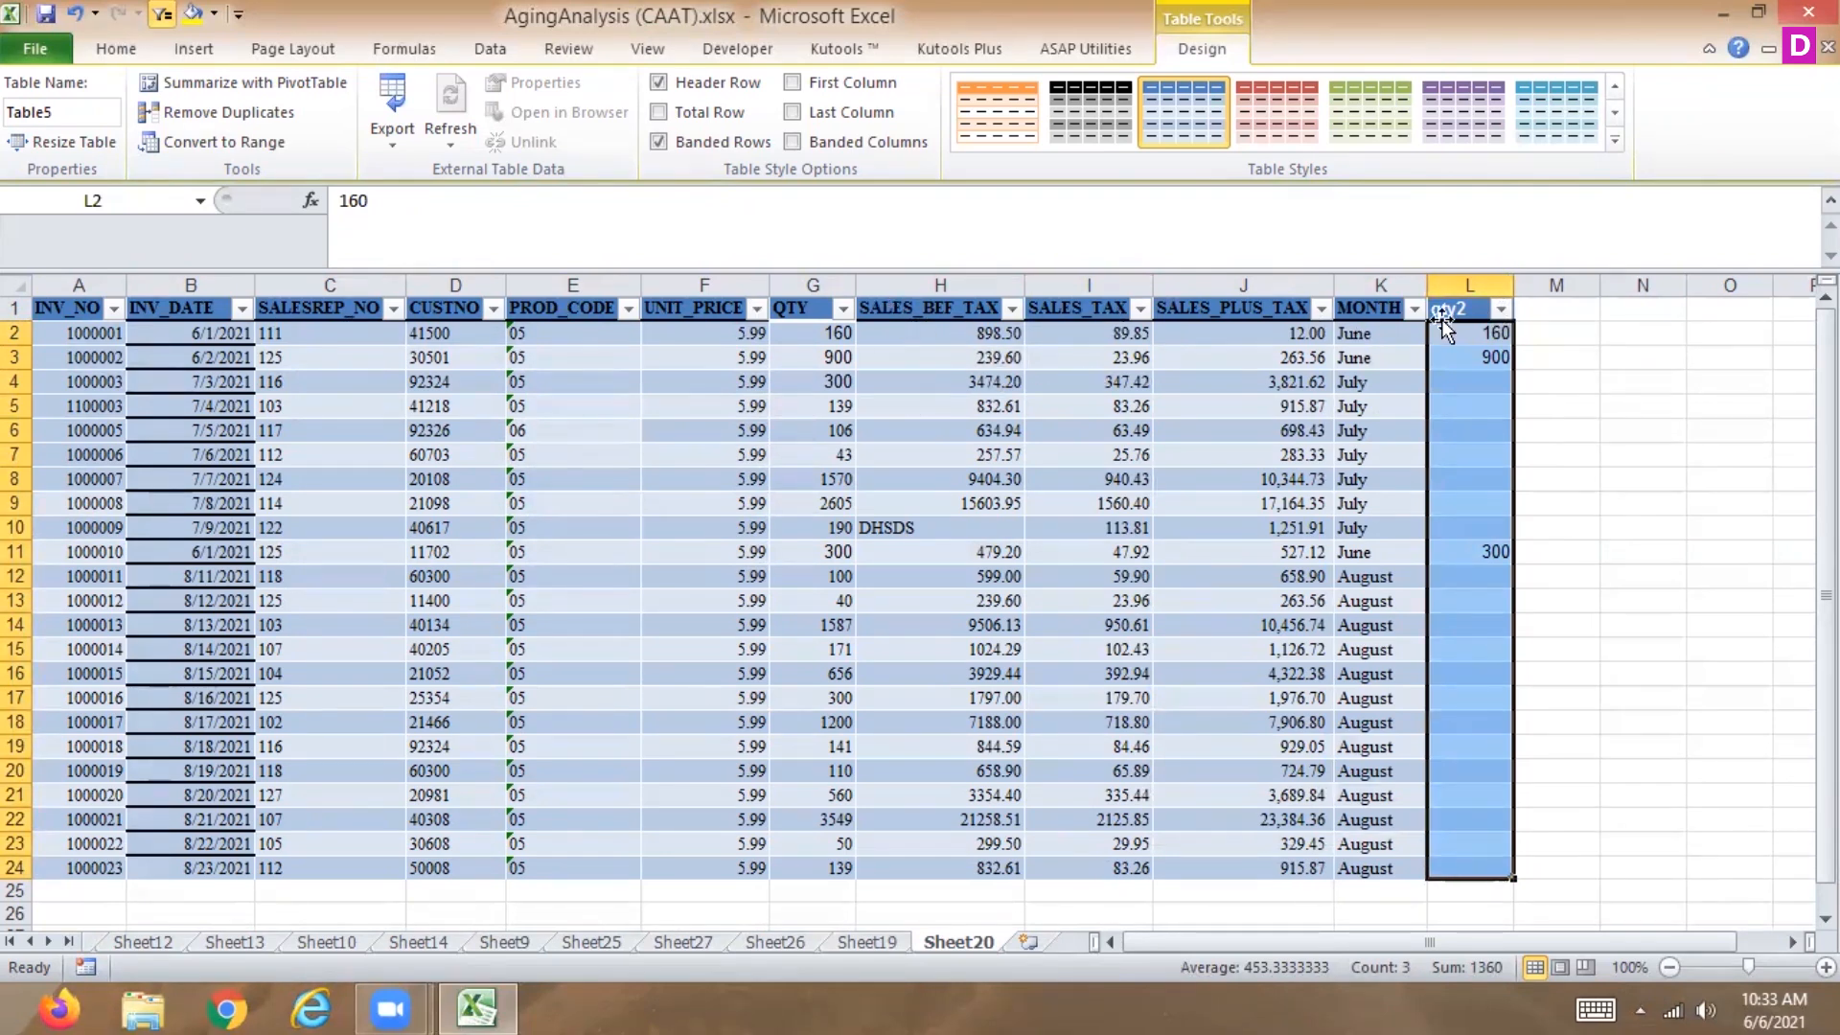
Enter the qty2 values 150, 600 and 900 in cells L2, L3 and L11.
click(1471, 330)
text(150)
key(Return)
text(600)
key(Return)
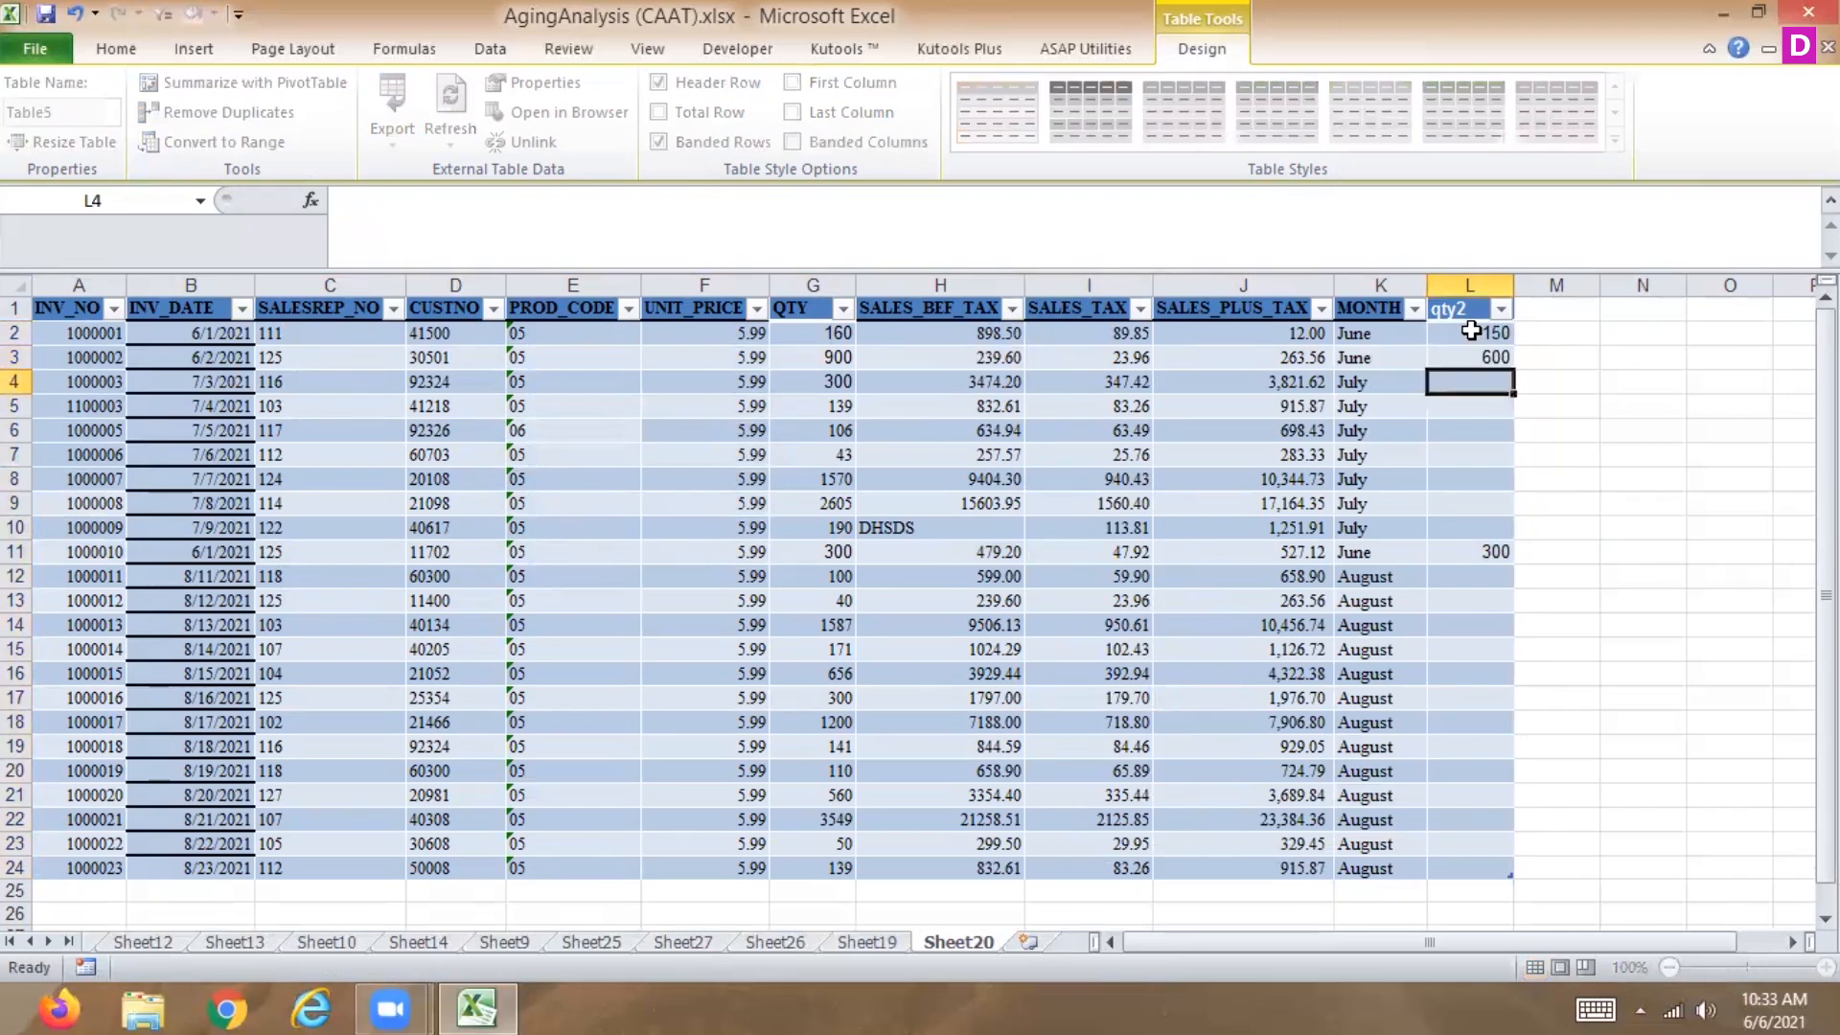
key(Down)
key(Down)
key(Down)
key(Down)
key(Down)
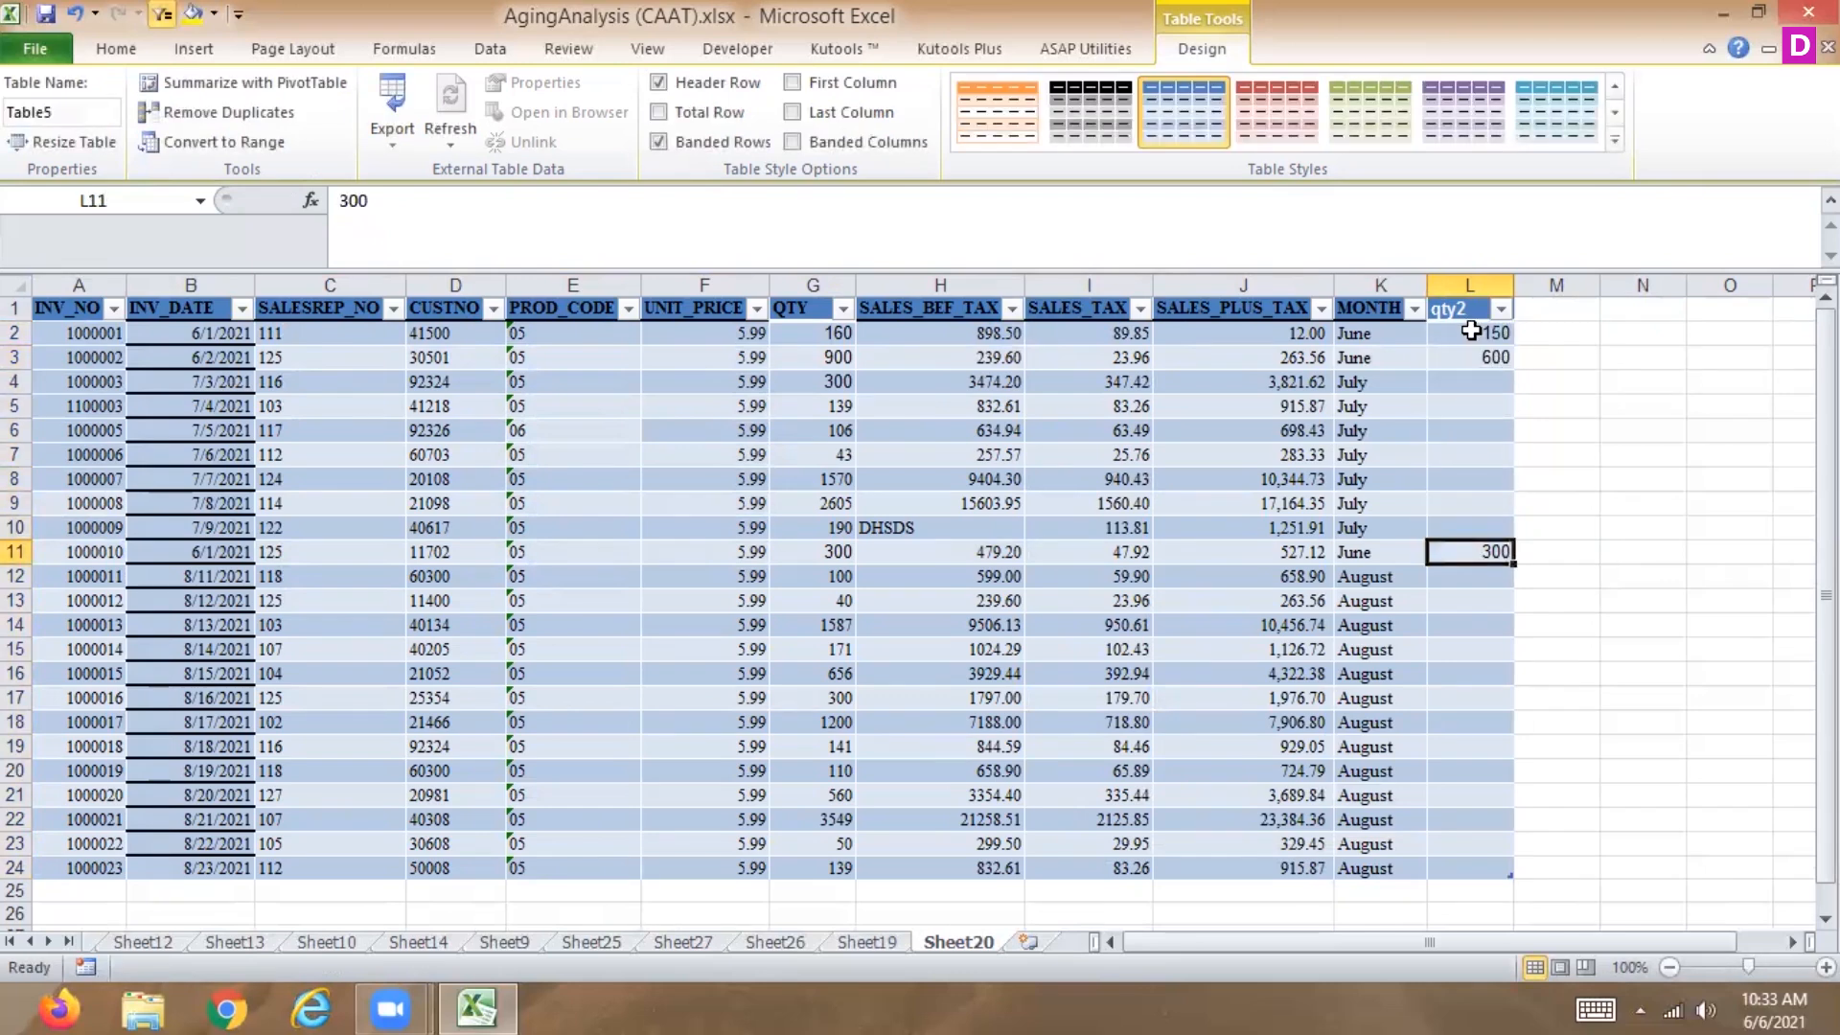
text(900)
key(Return)
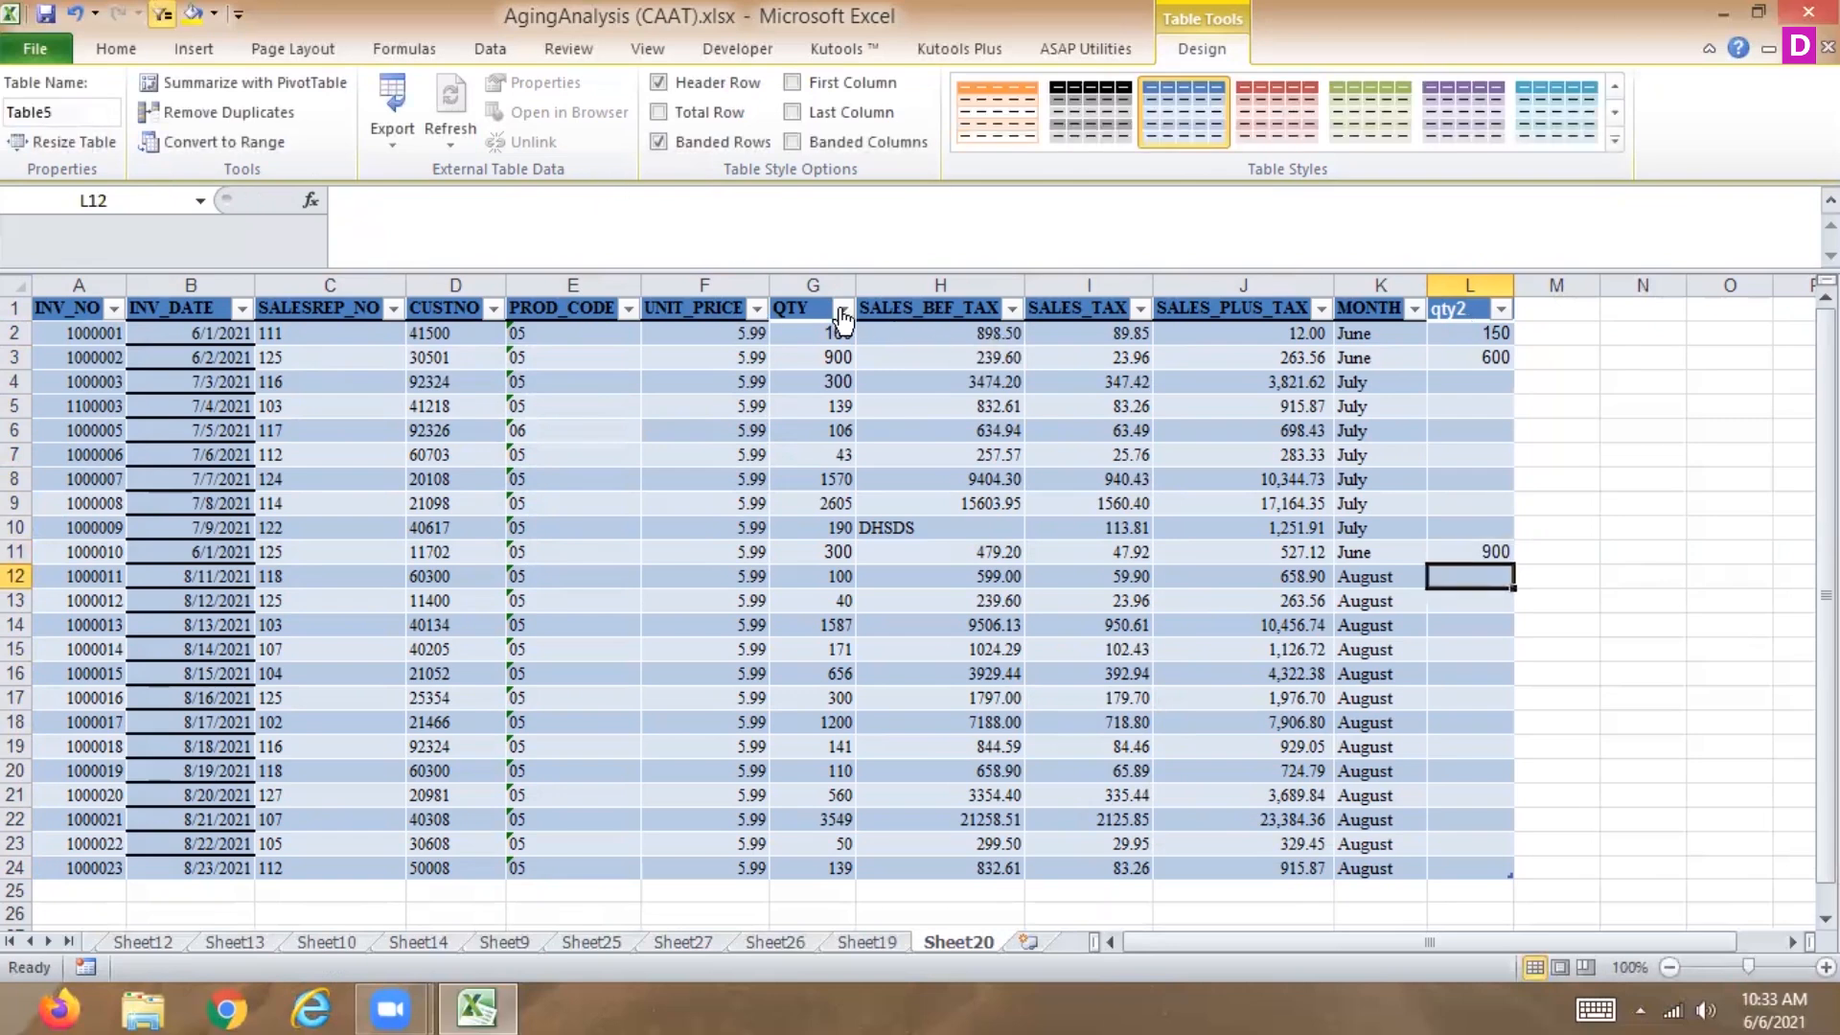
Filter the MONTH column to show only June.
click(1413, 310)
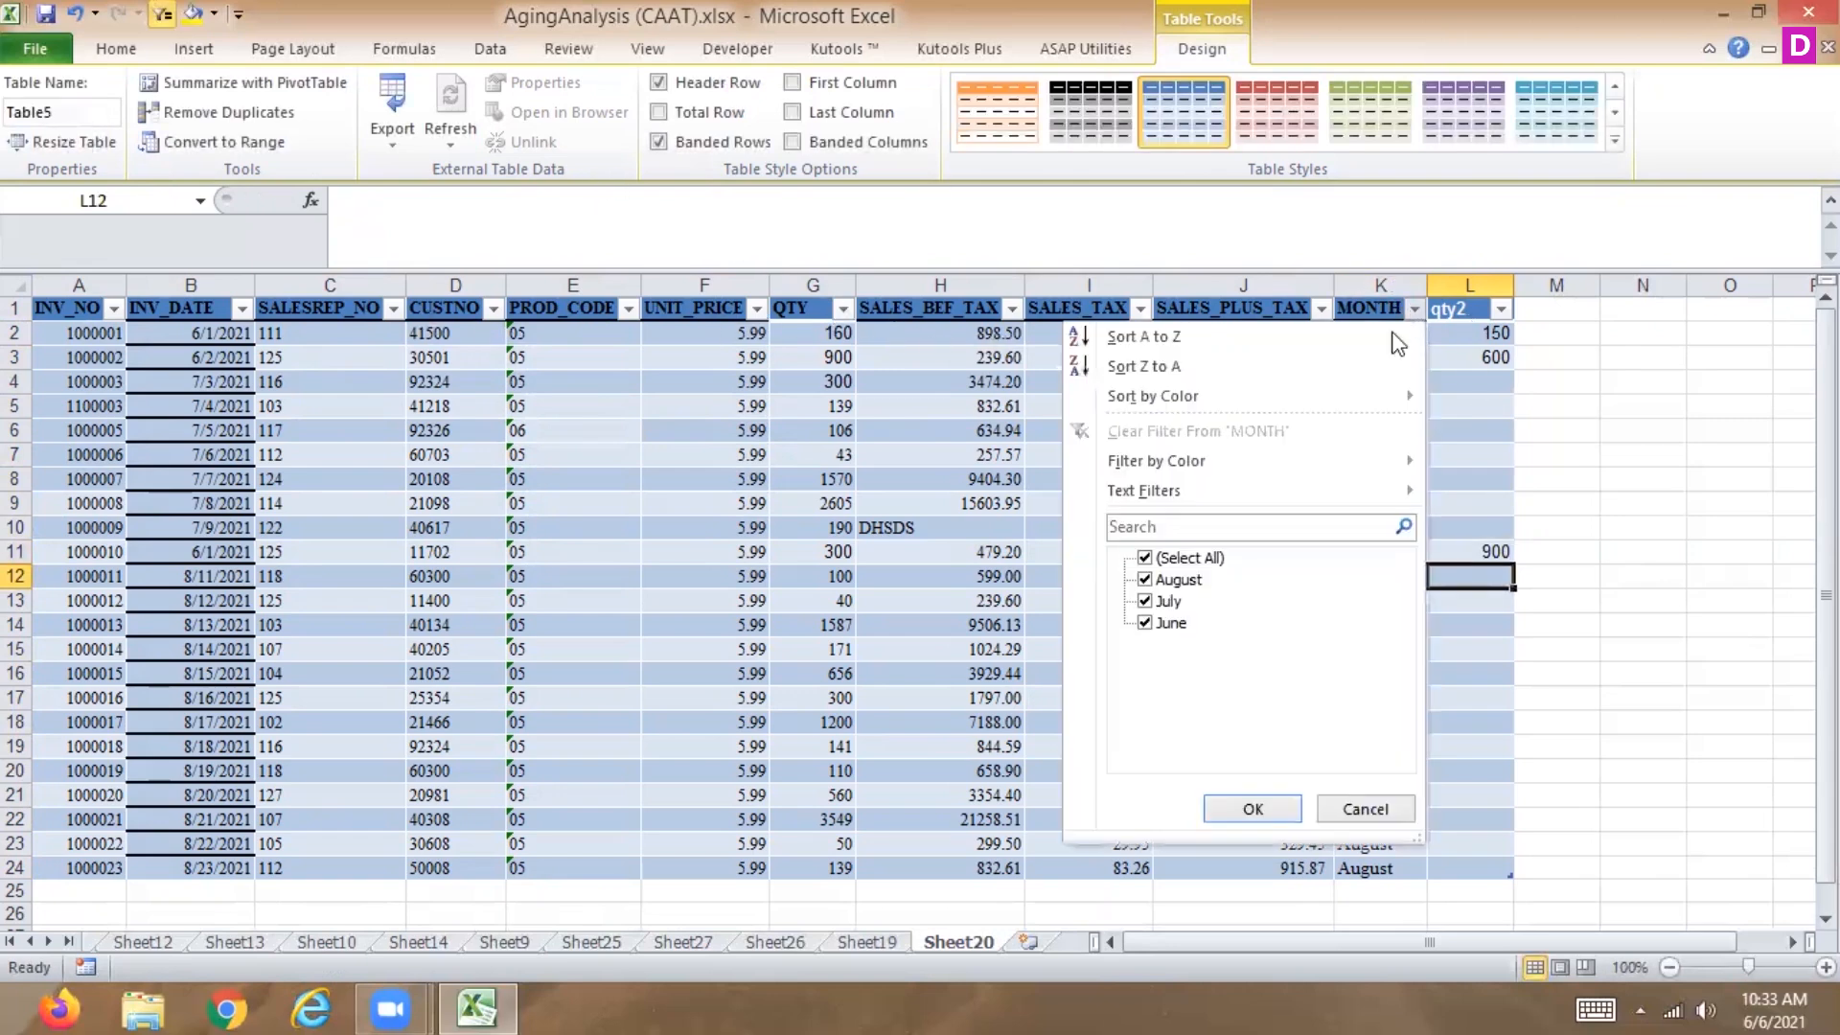
click(1144, 557)
click(1144, 623)
click(1253, 808)
Copy the visible qty2 values and paste them starting at G2 in the filtered QTY column.
drag(1478, 326, 1475, 379)
key(ctrl+c)
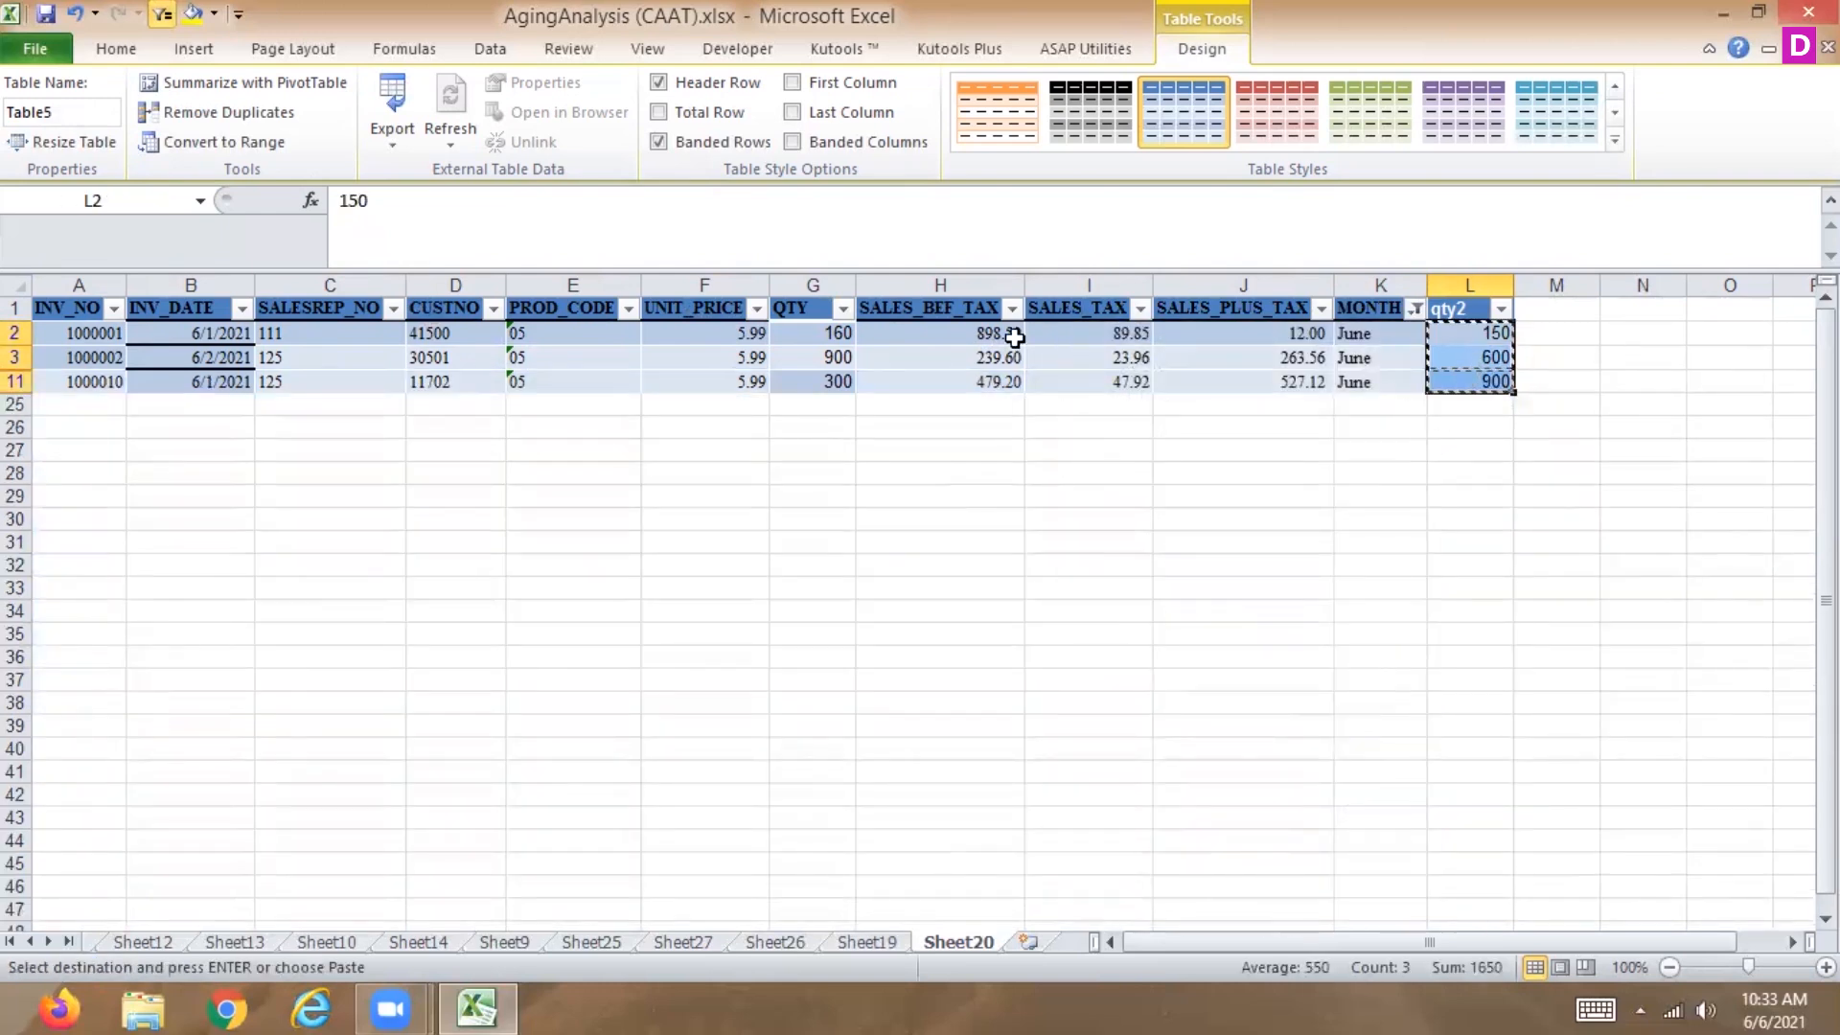
click(790, 337)
key(ctrl+v)
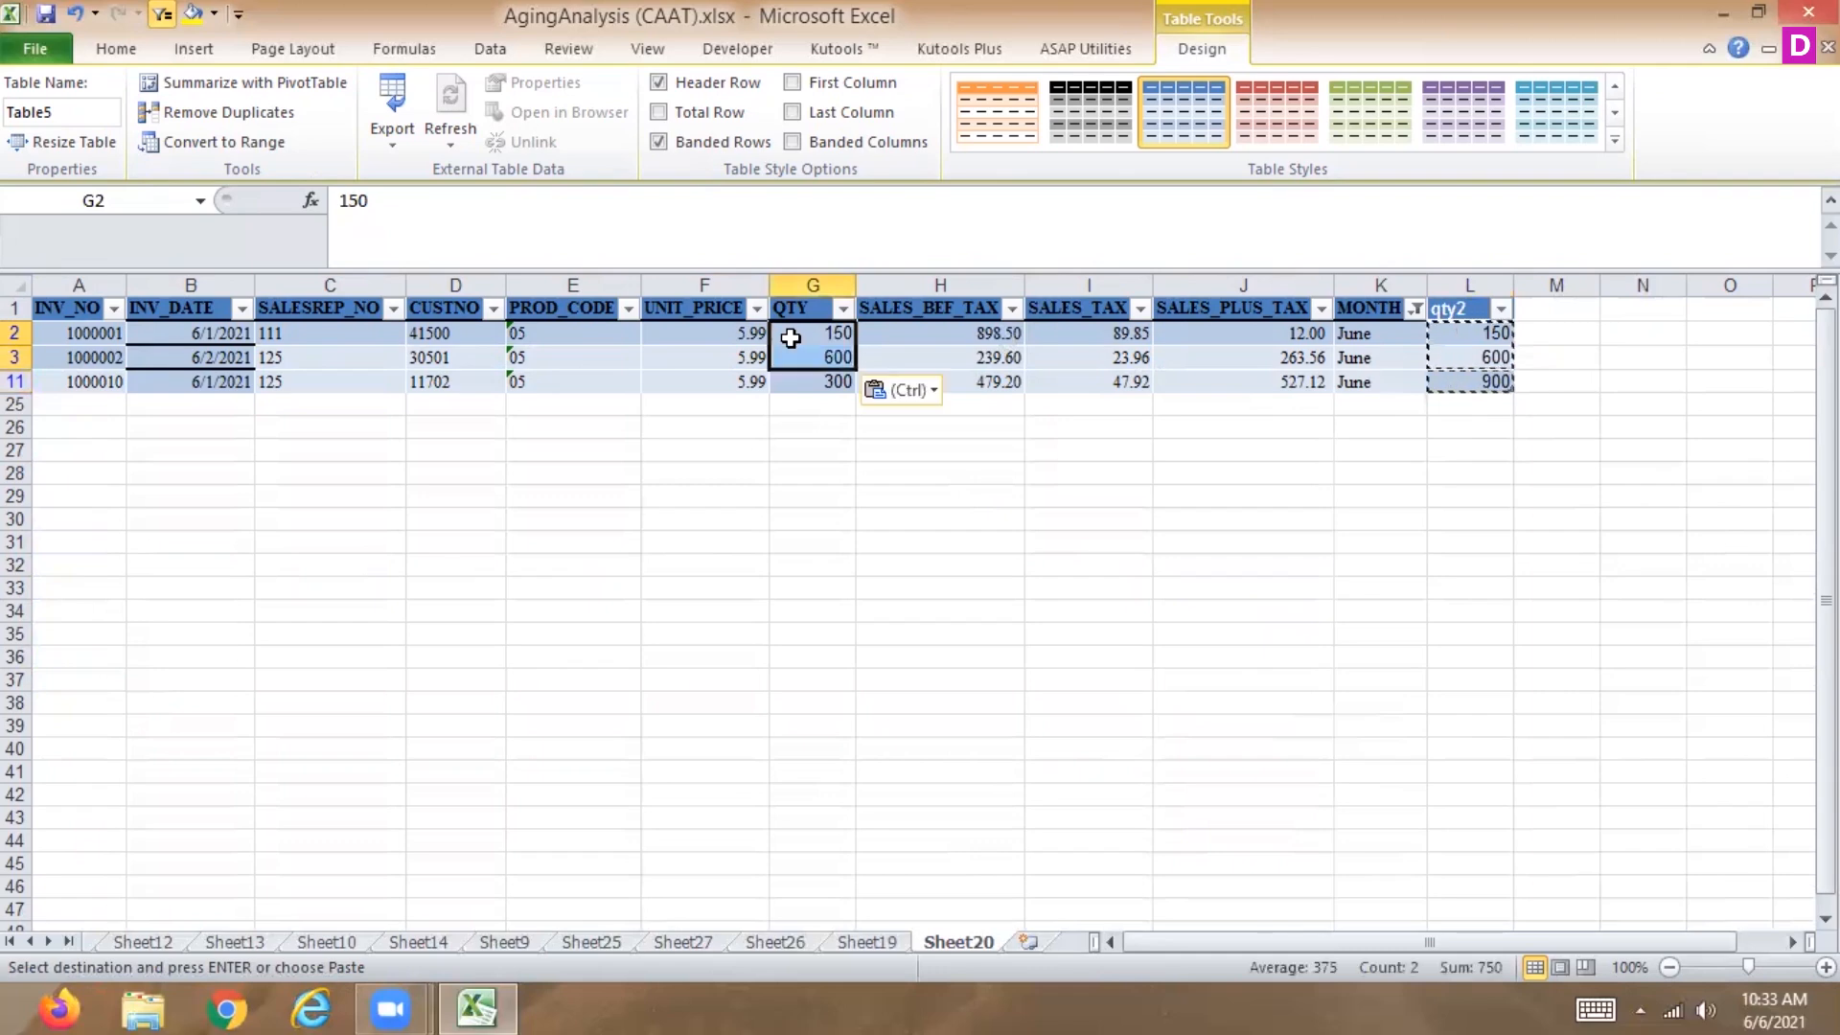
click(1370, 426)
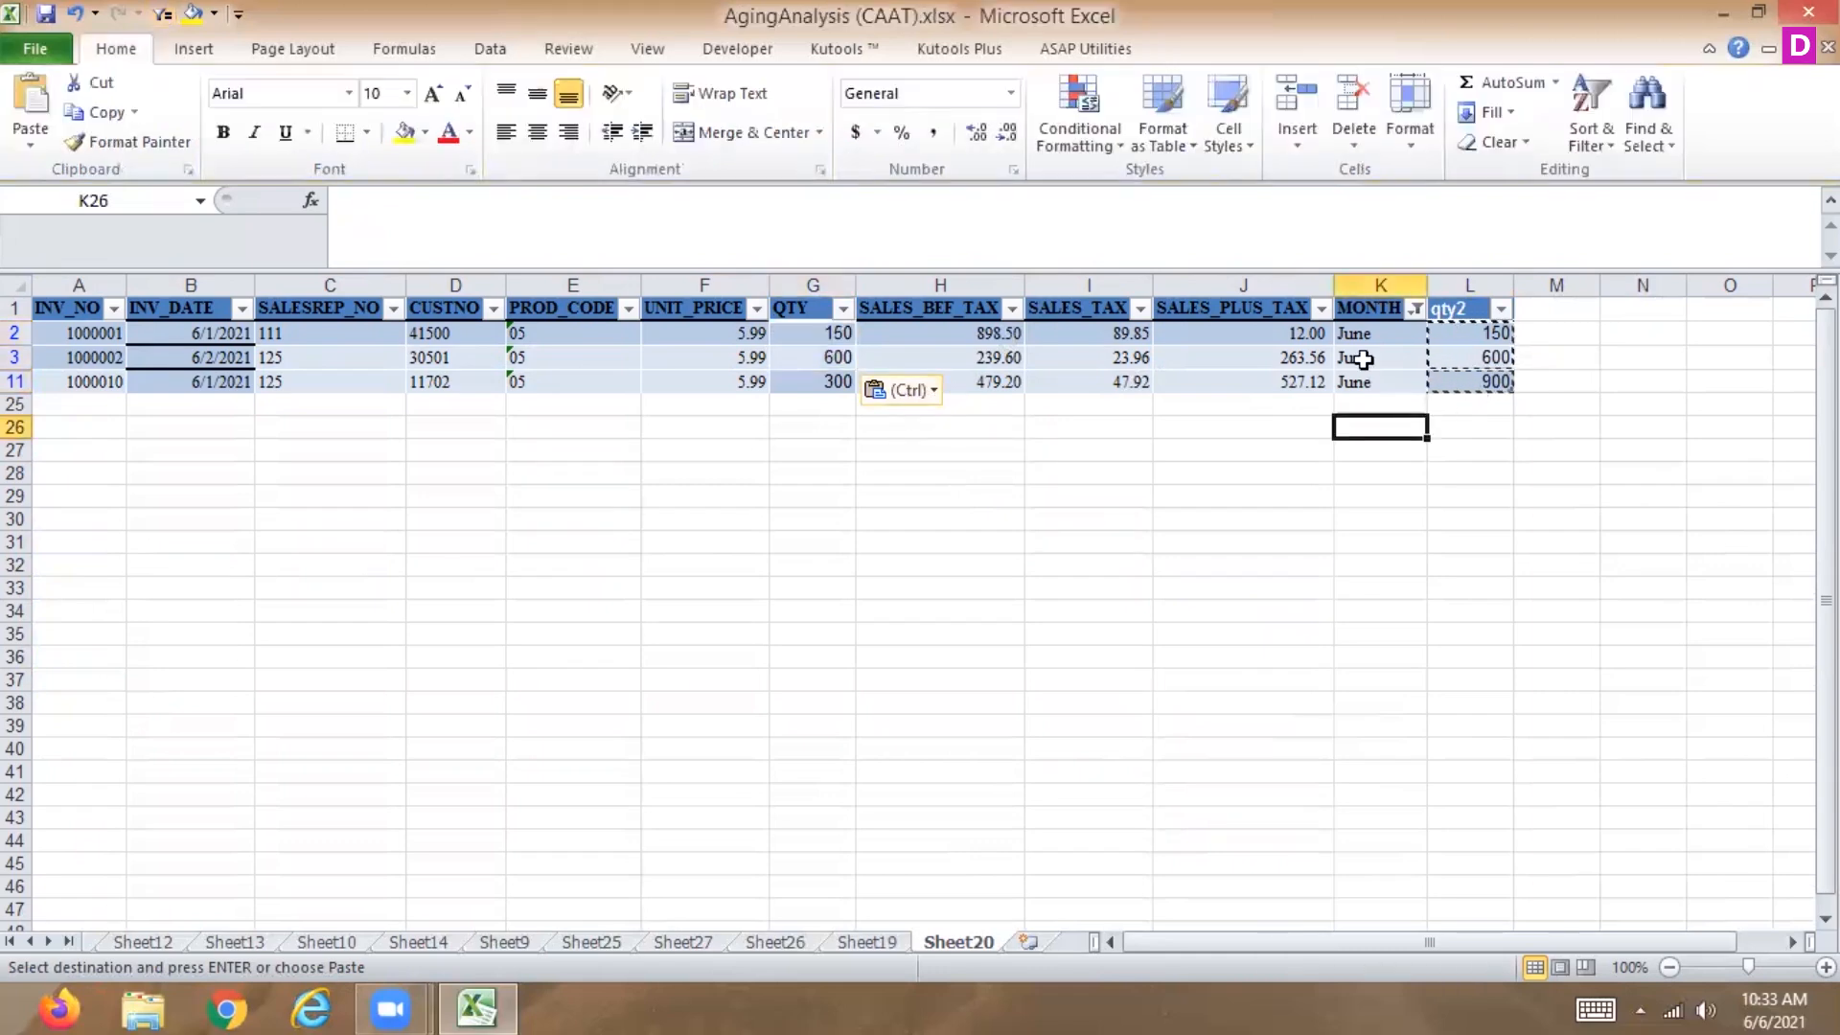
key(Escape)
Enter a formula in G2 referencing the qty2 cell L2 and fill it down to G11.
click(839, 335)
text(=)
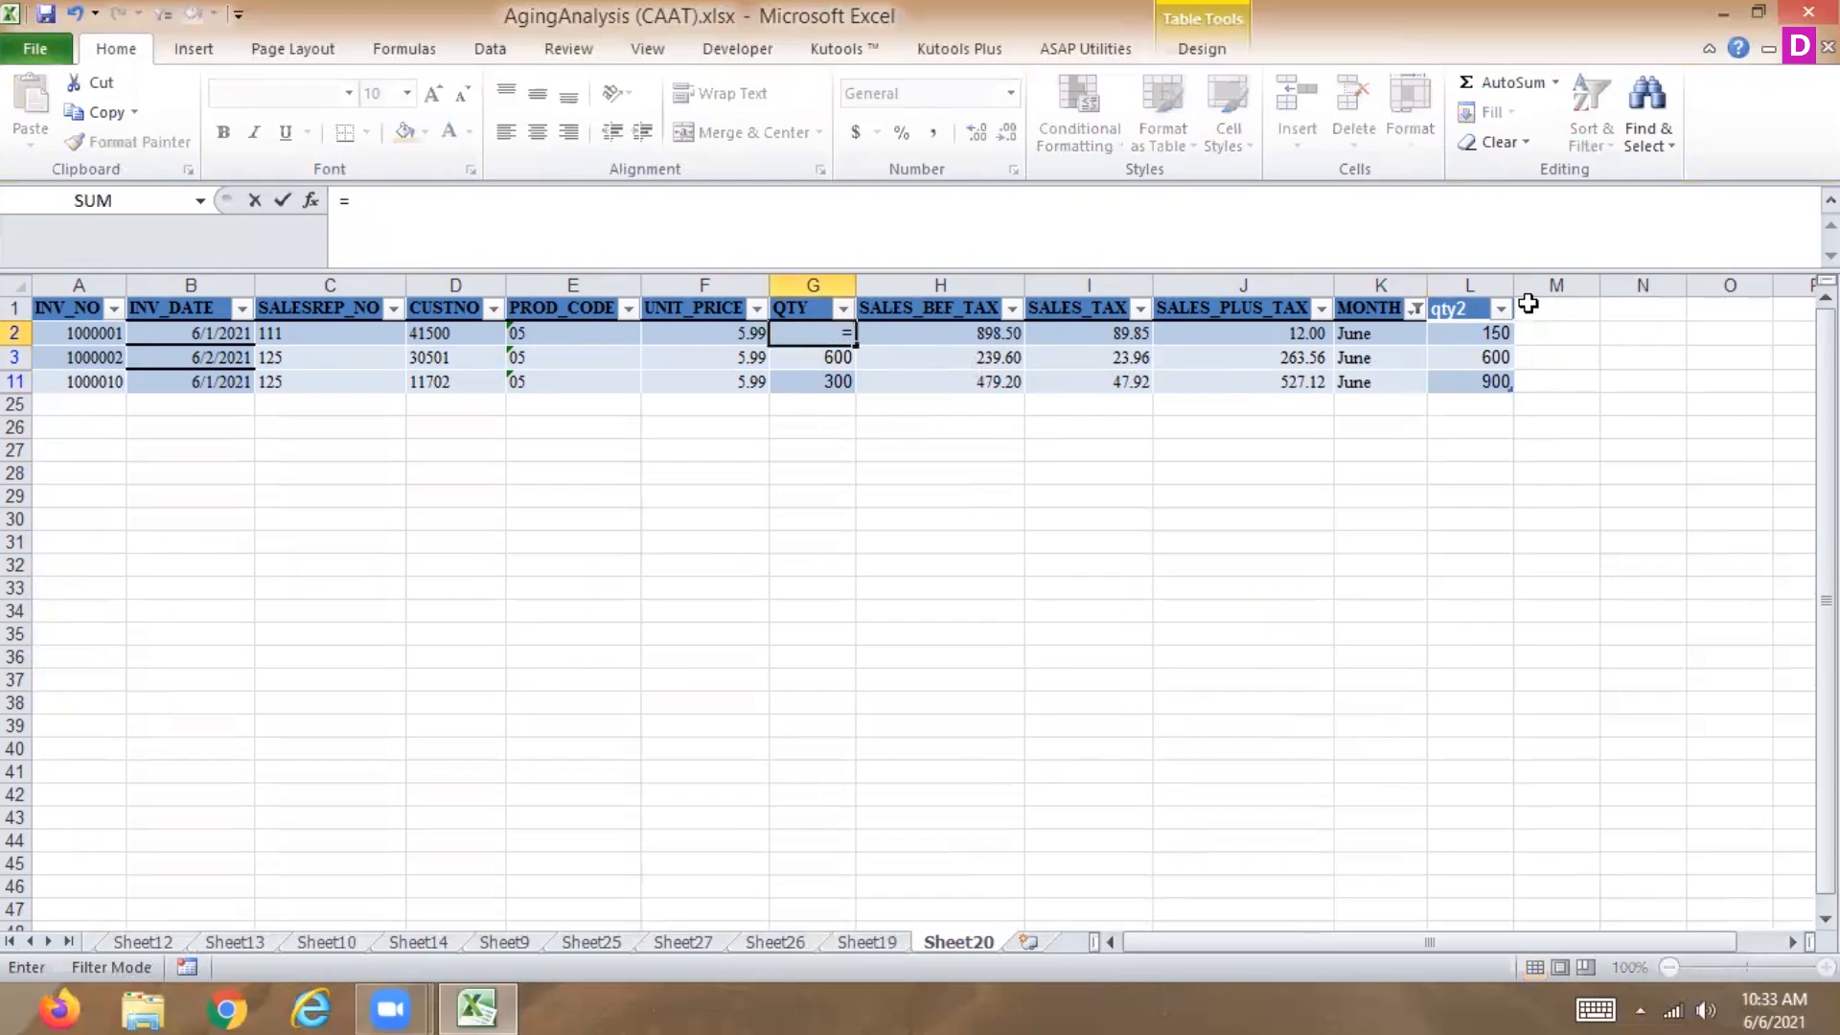
click(1487, 330)
key(Return)
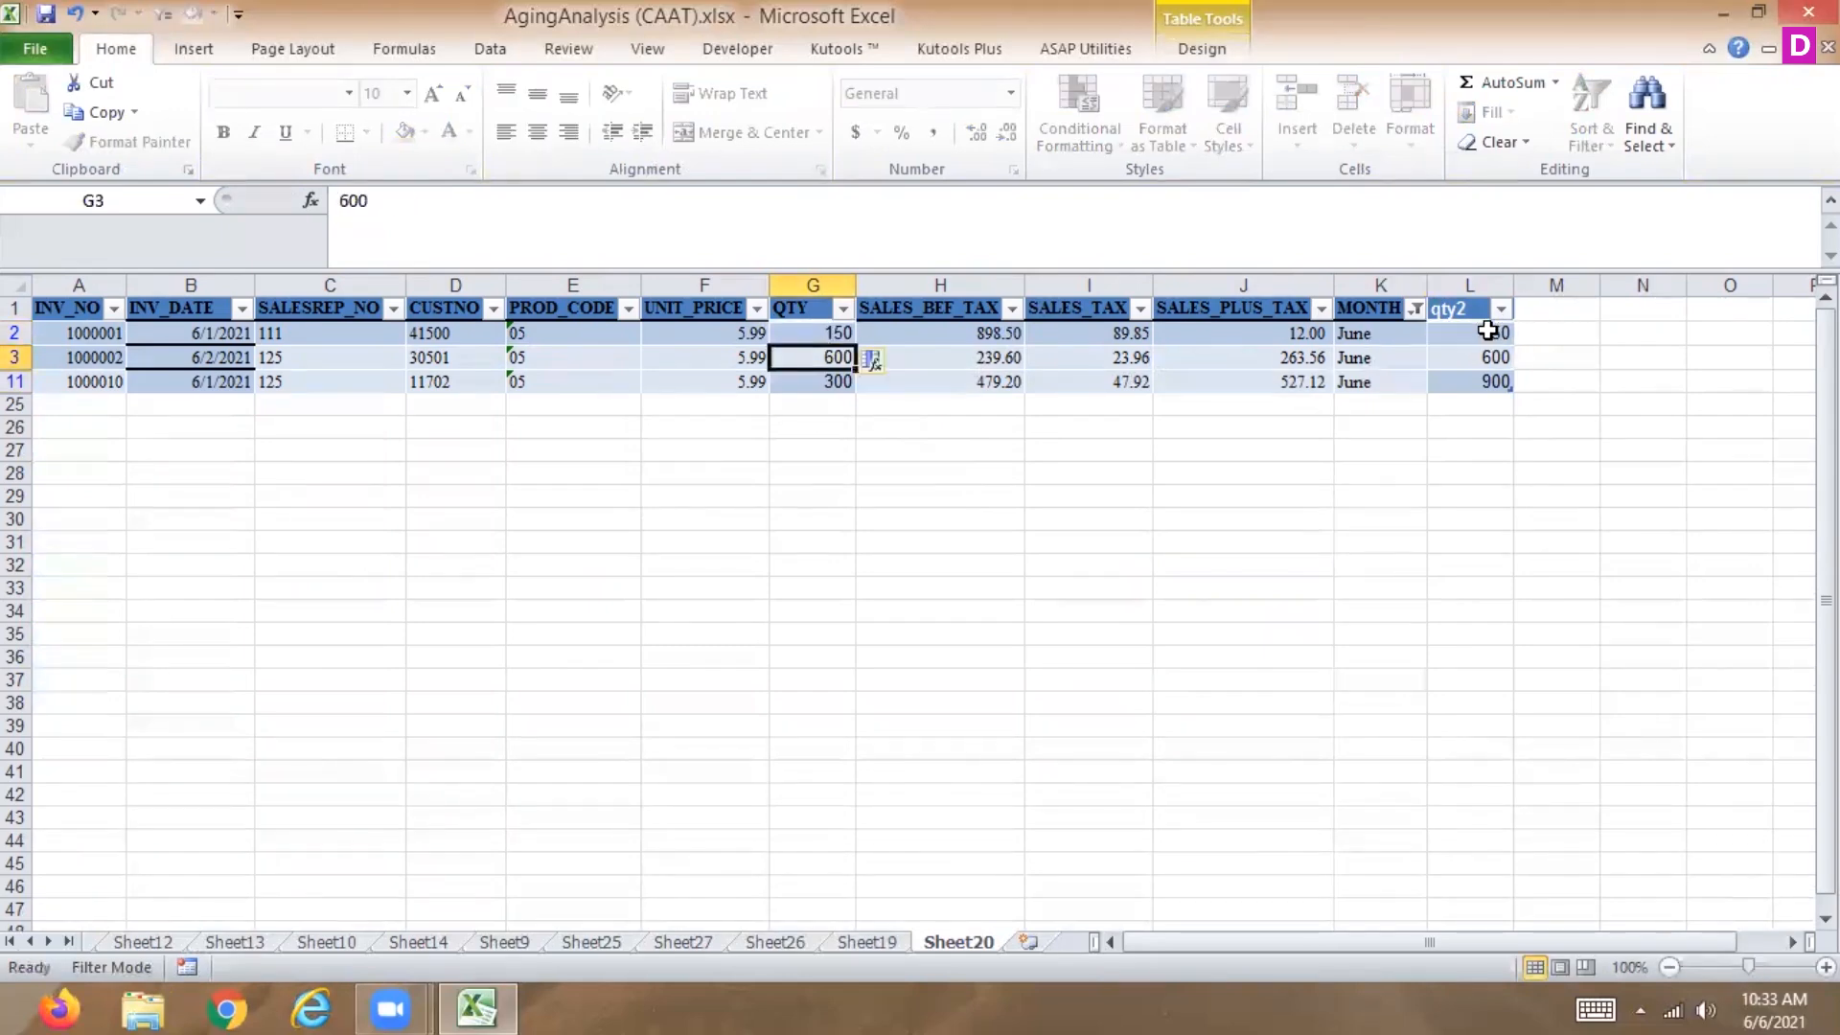
click(834, 335)
drag(852, 341, 849, 385)
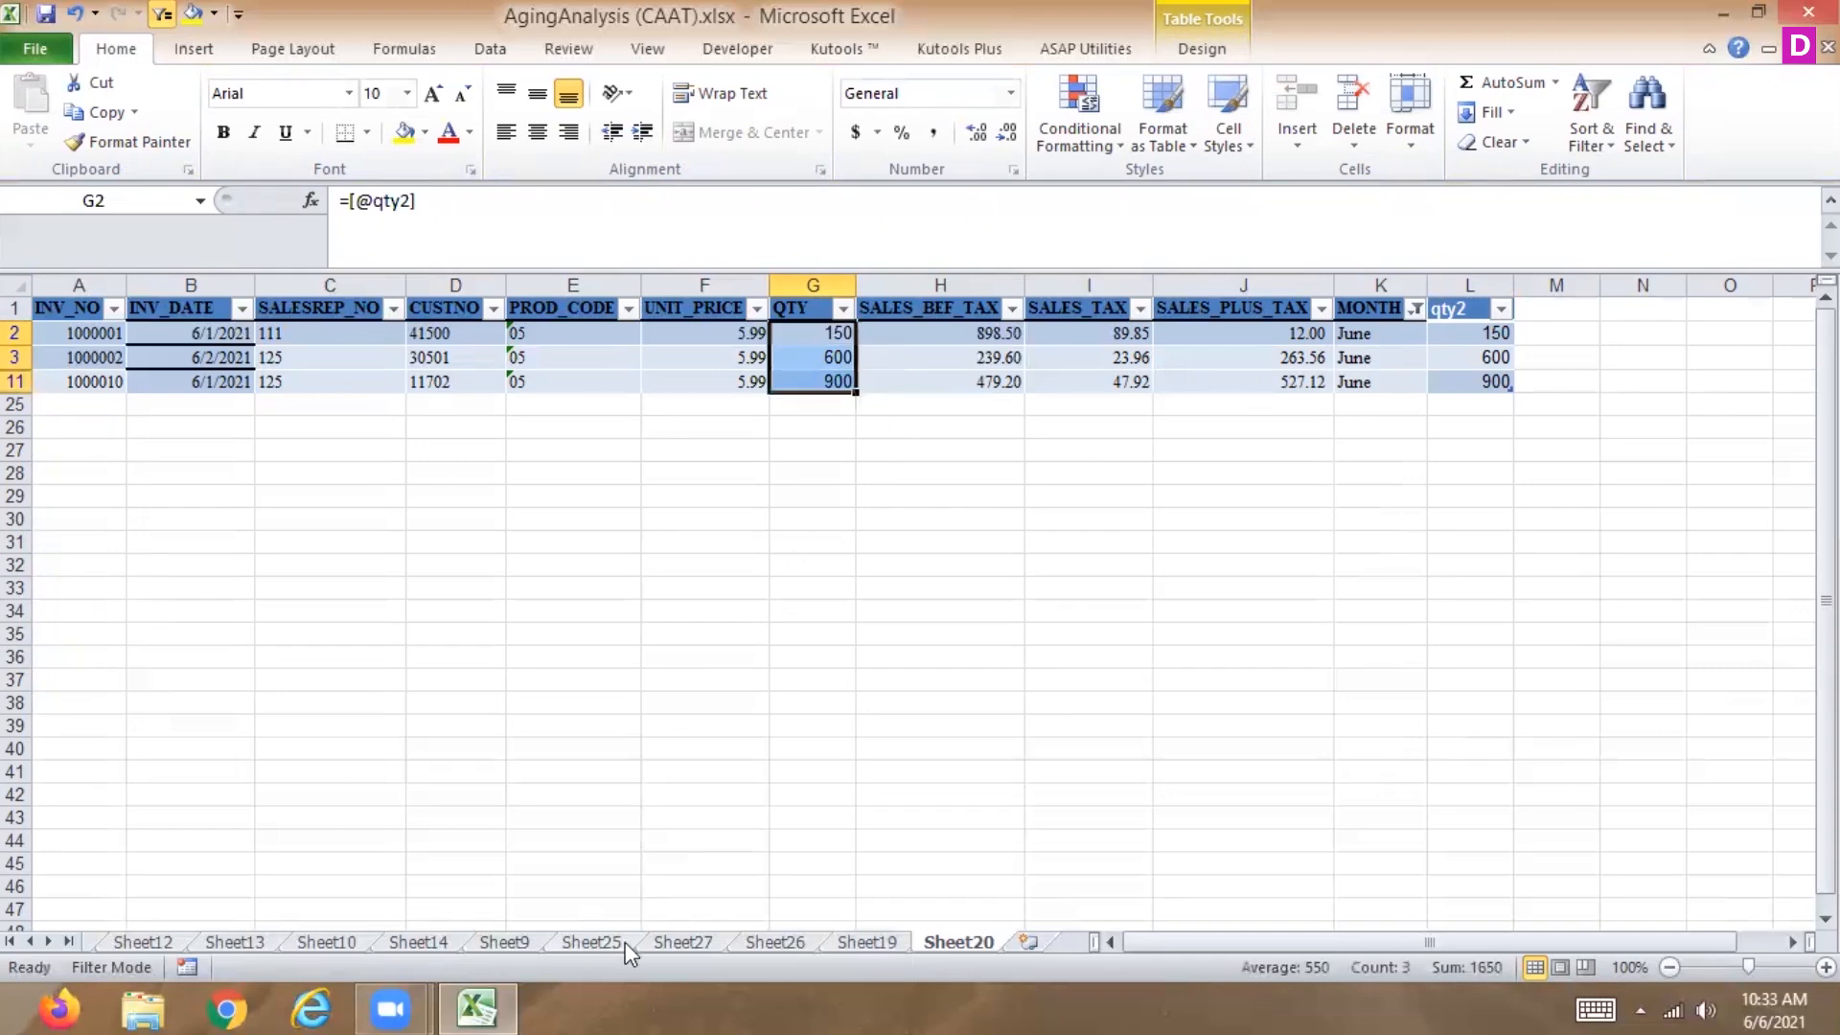
Select all months in the MONTH filter and clear the QTY cells G2:G11.
click(1419, 303)
click(1167, 559)
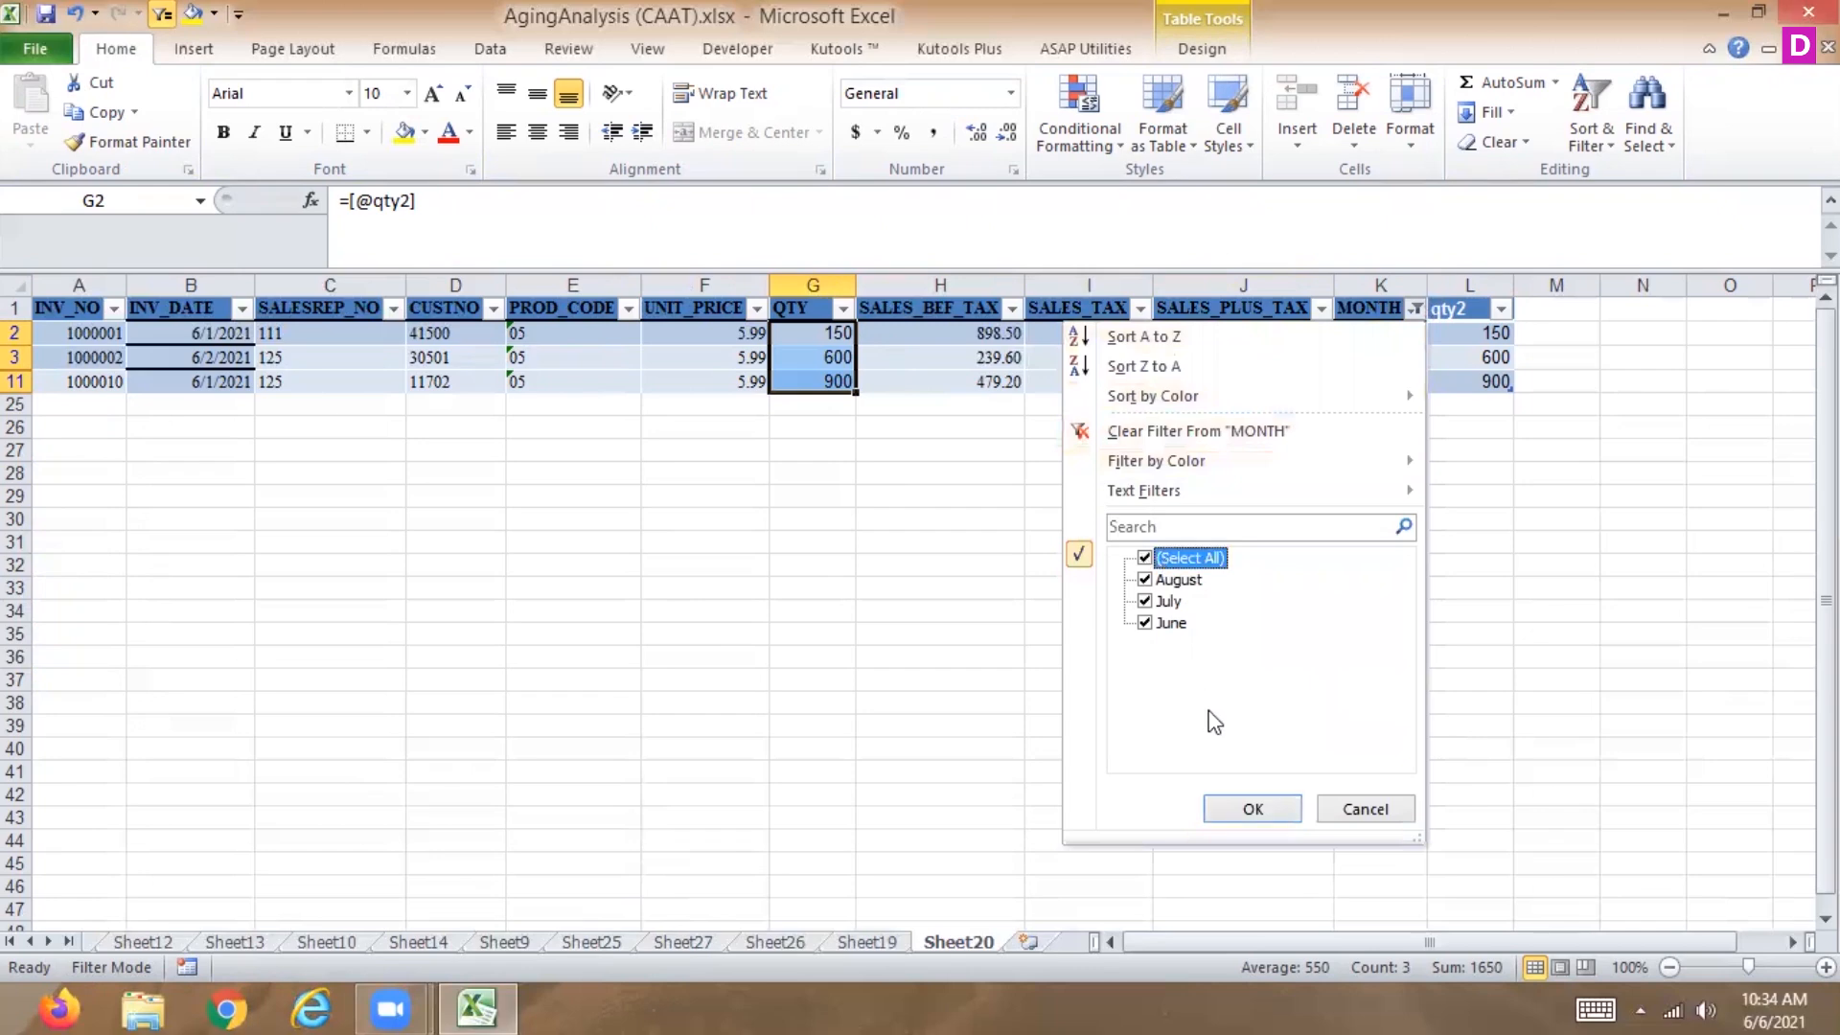
click(1236, 805)
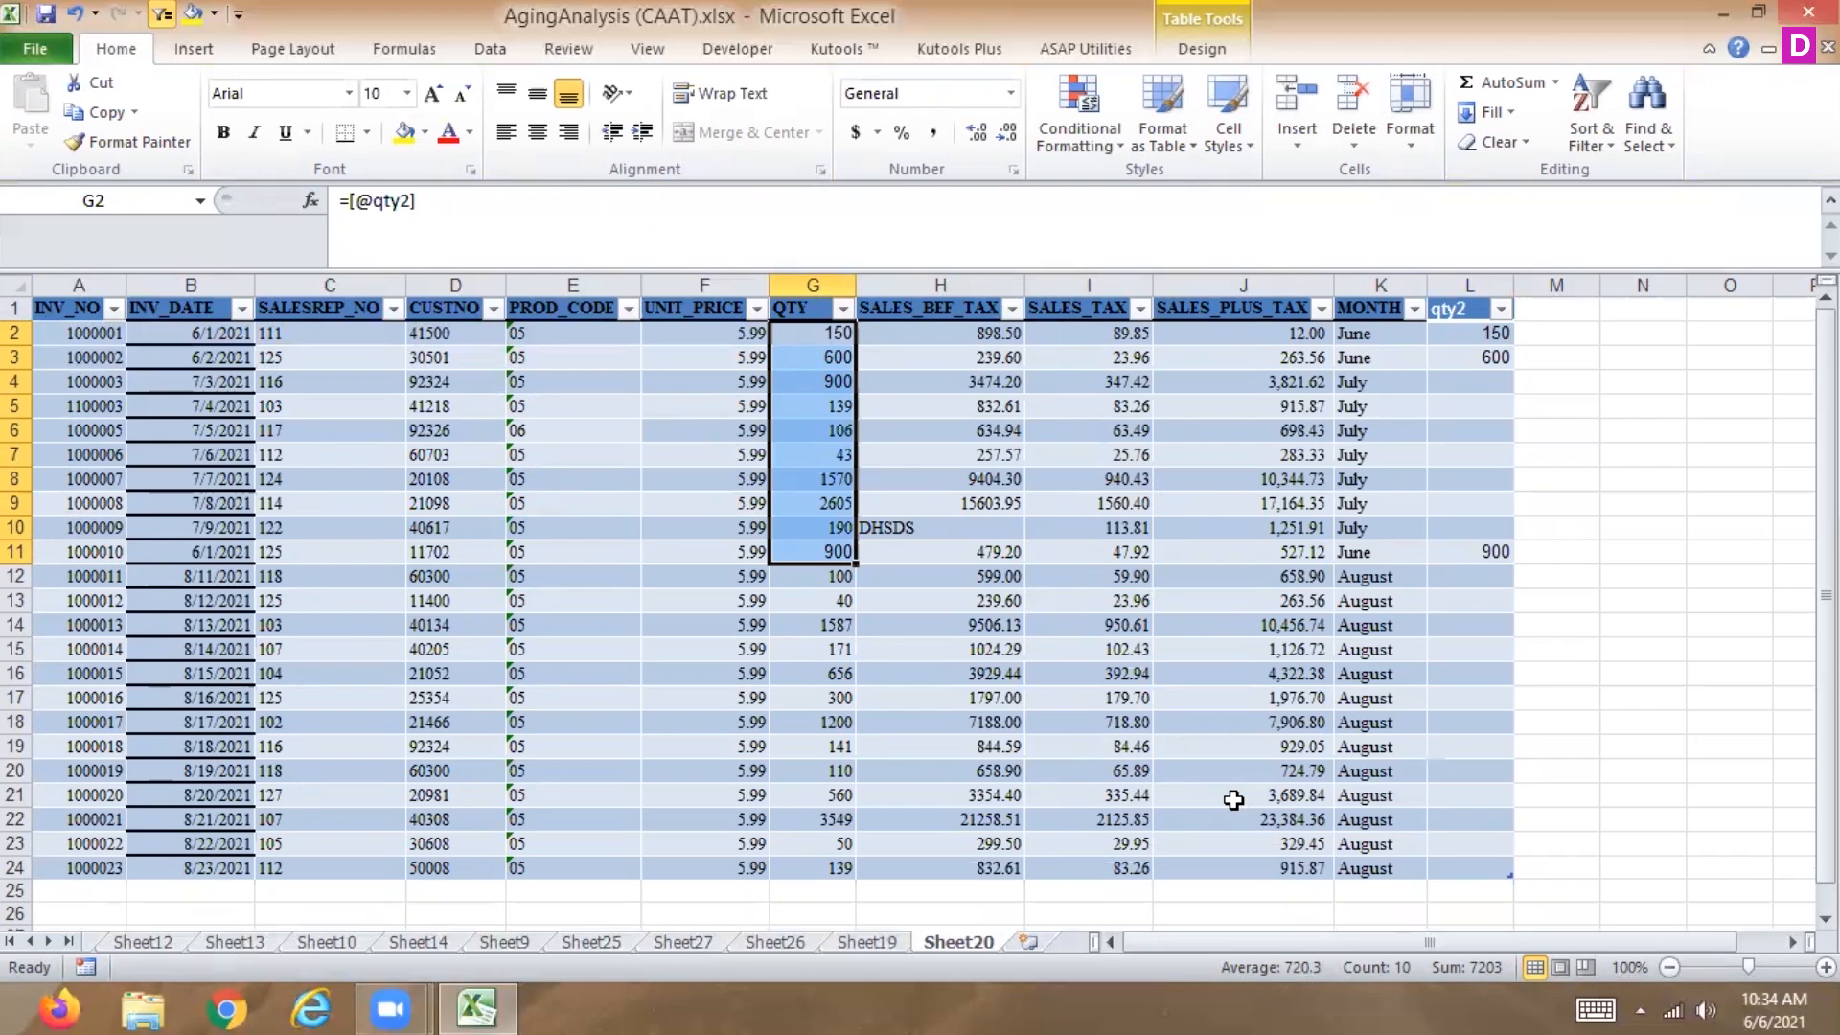
key(Delete)
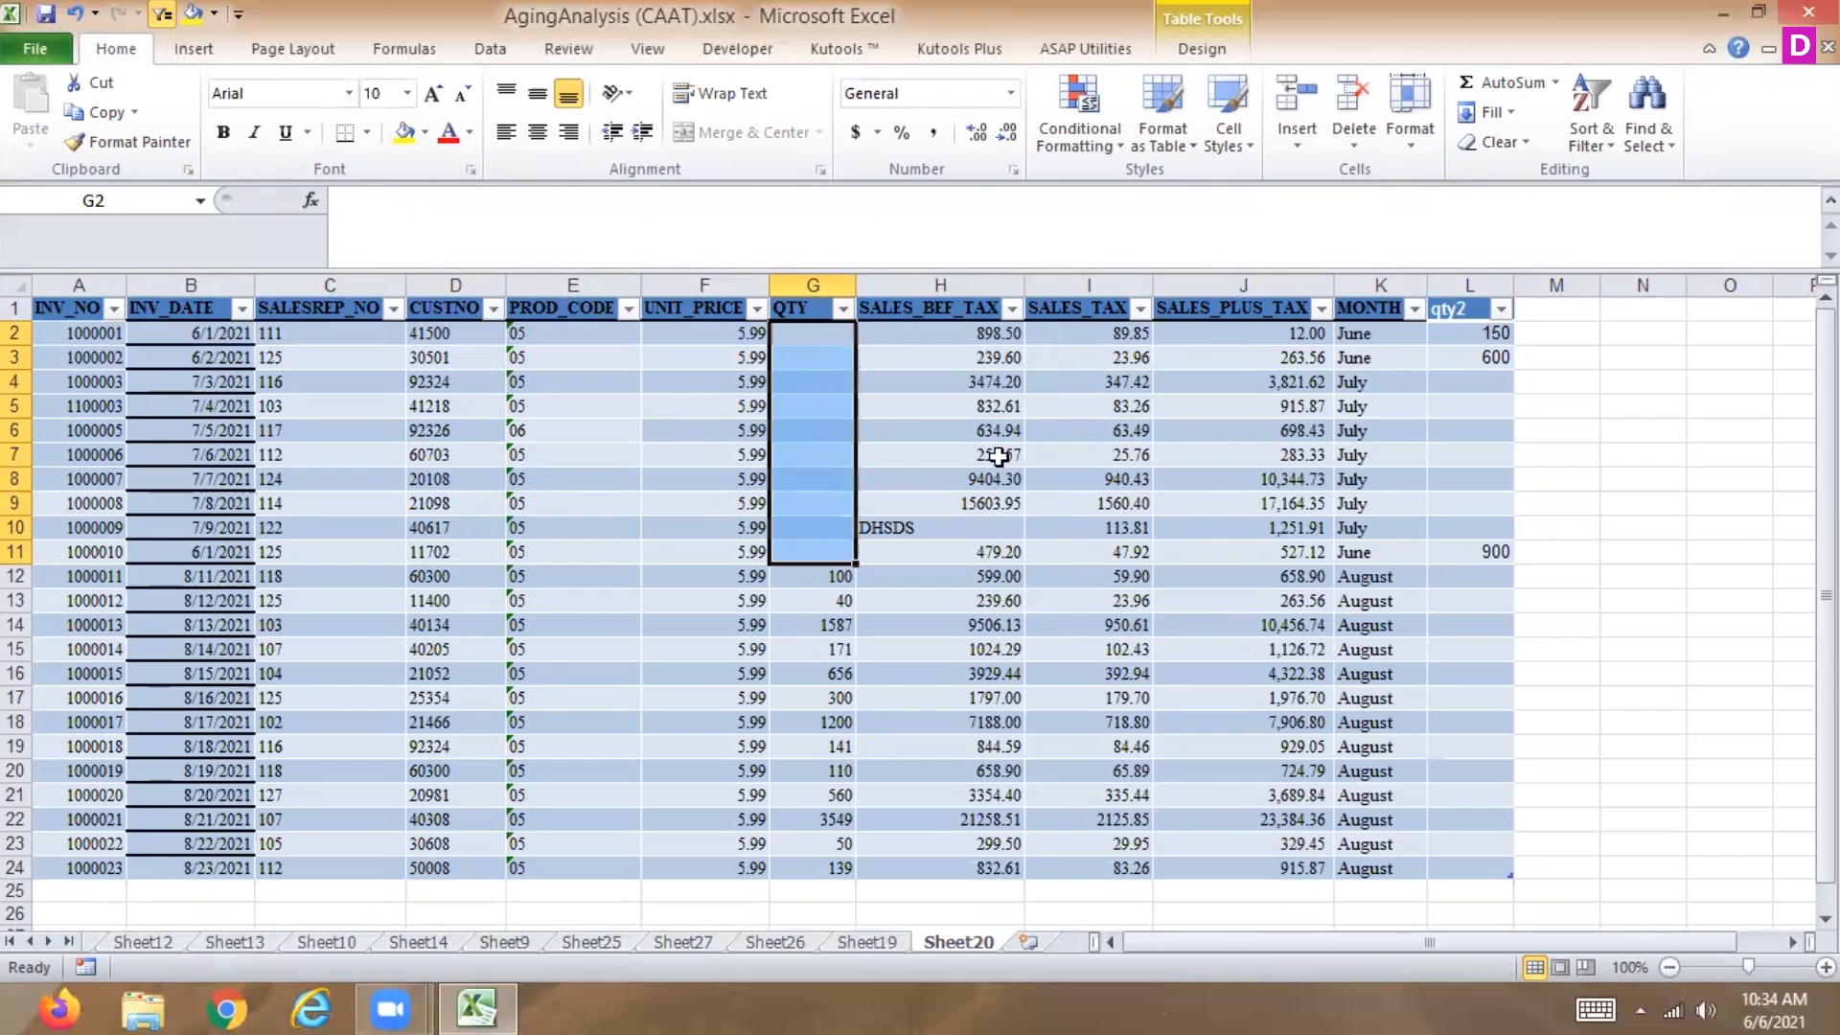
Filter the MONTH column again to show only June.
click(1414, 307)
click(1186, 557)
click(1169, 623)
click(1252, 808)
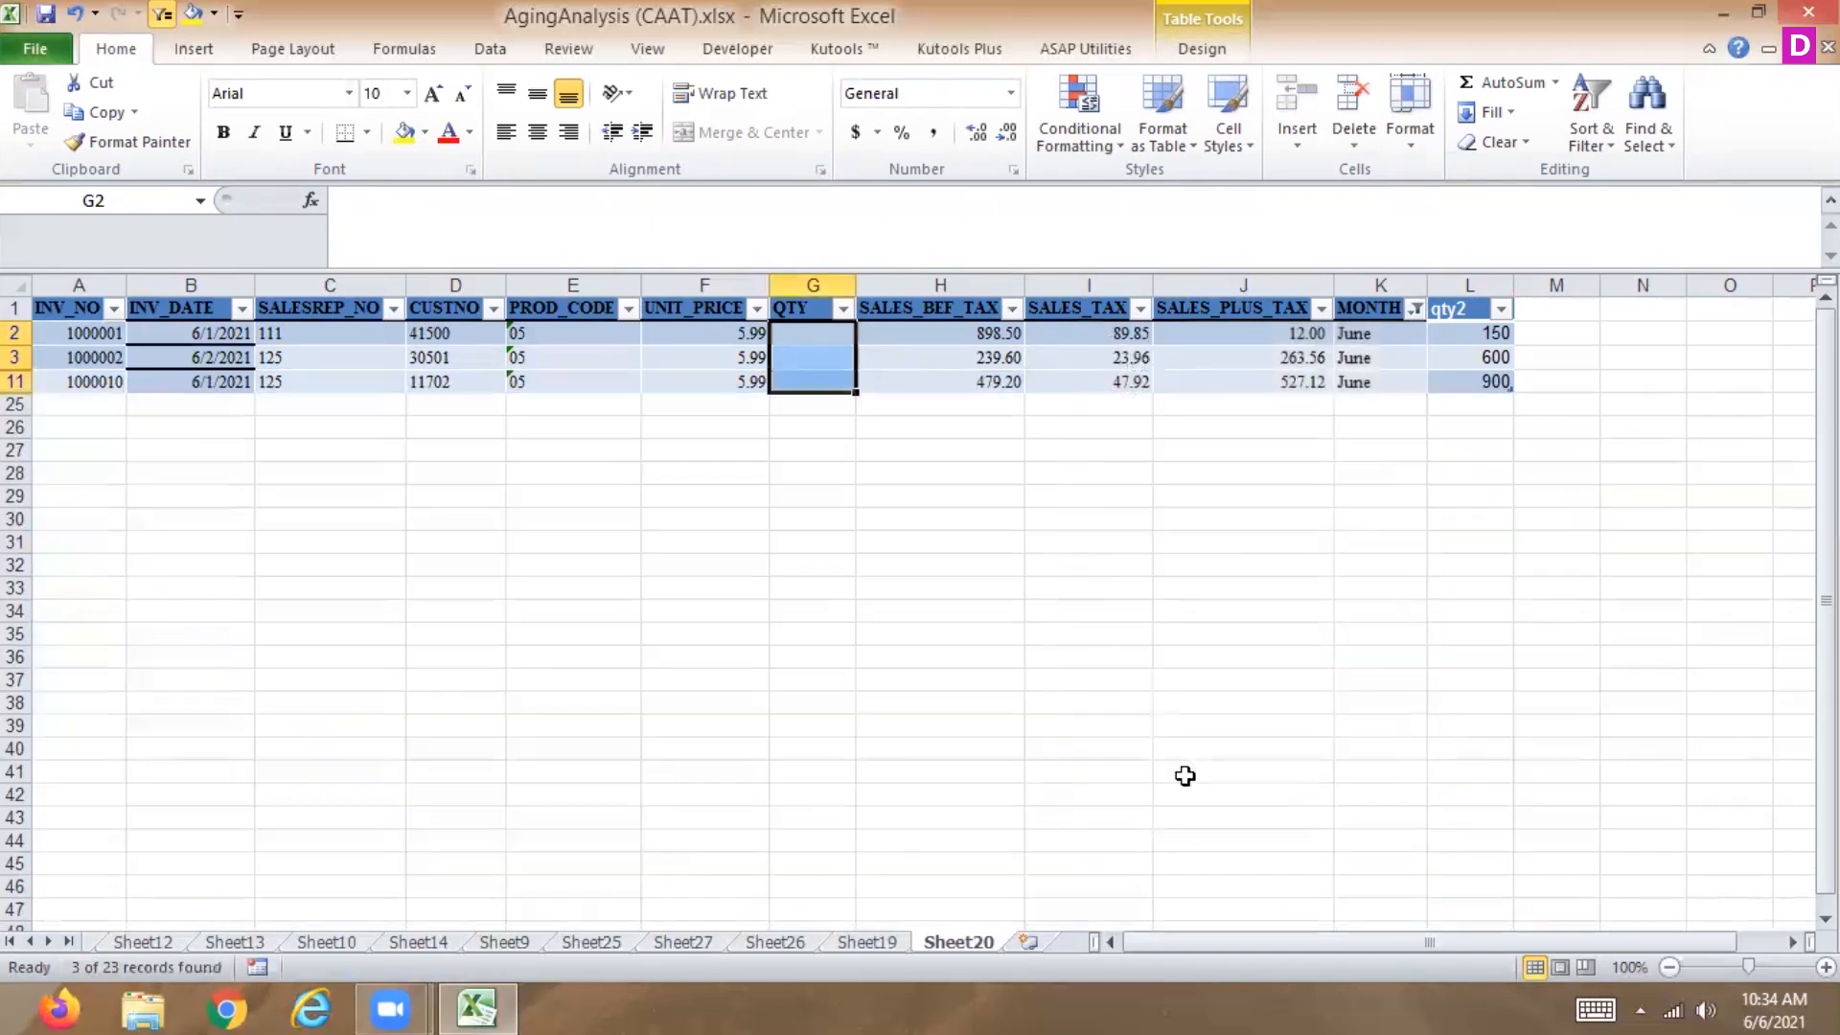
double_click(802, 332)
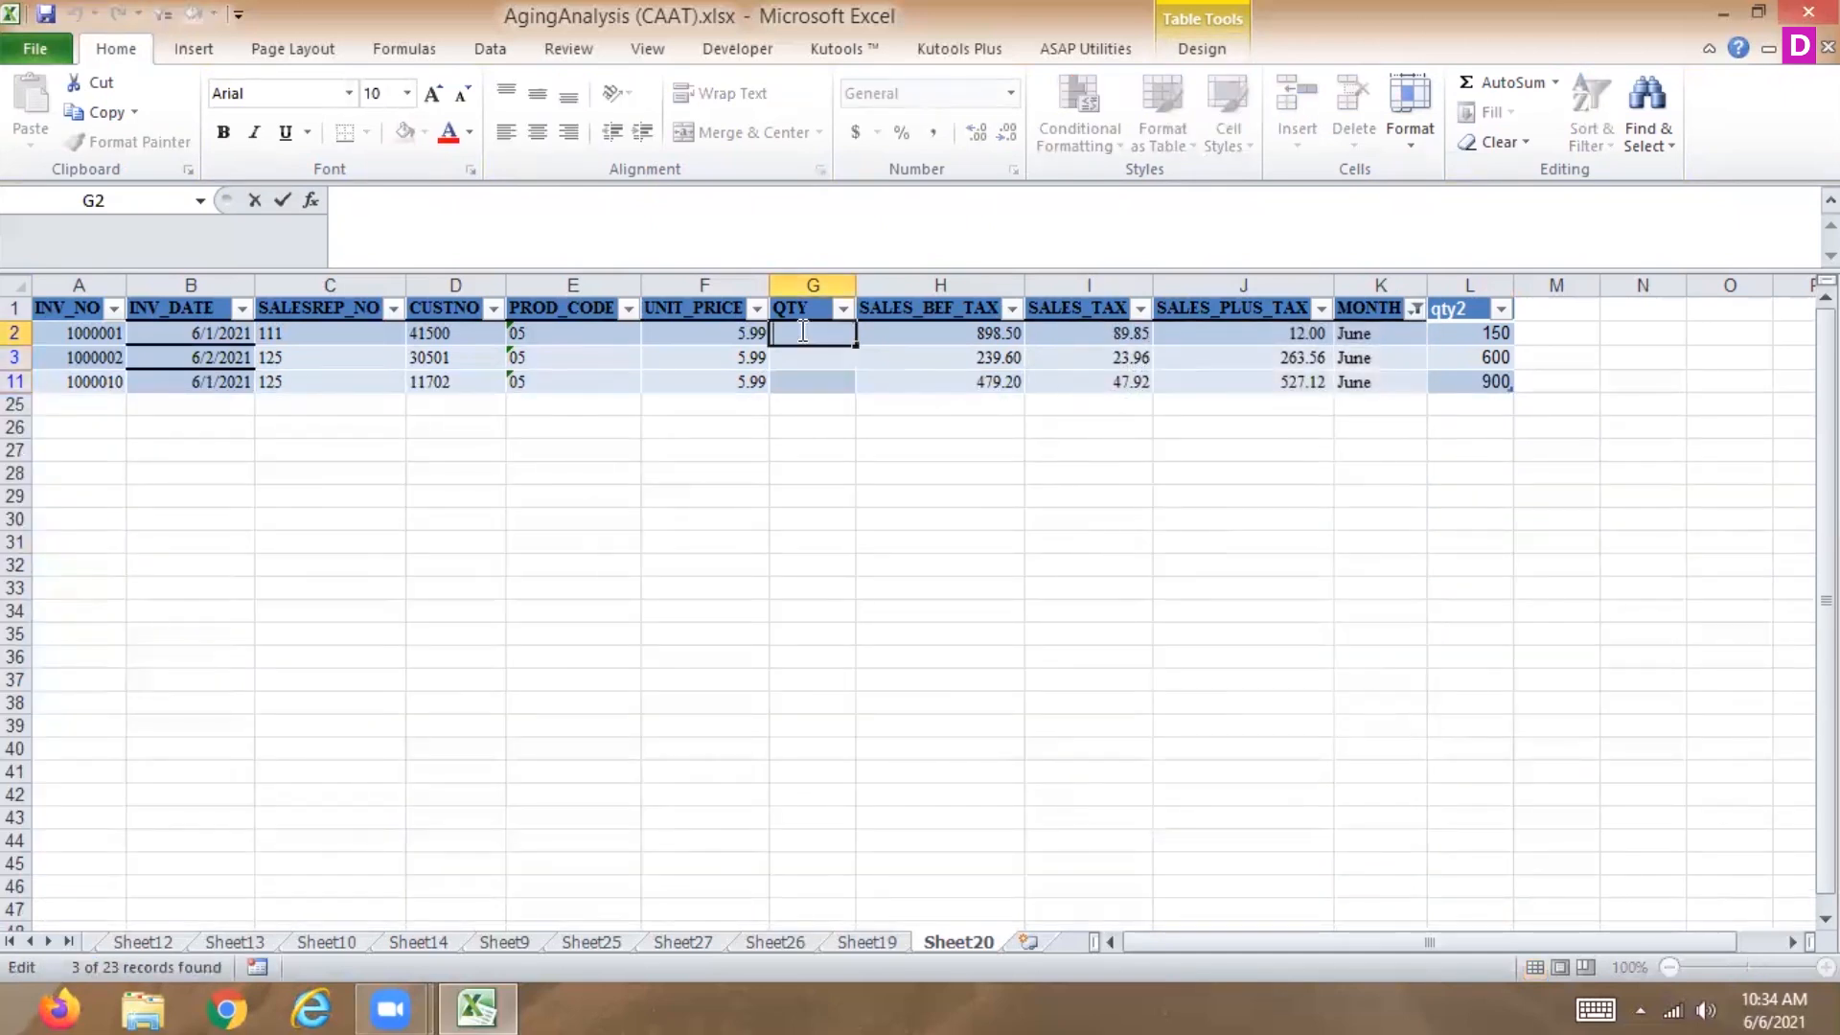
text(=)
click(1481, 334)
key(Return)
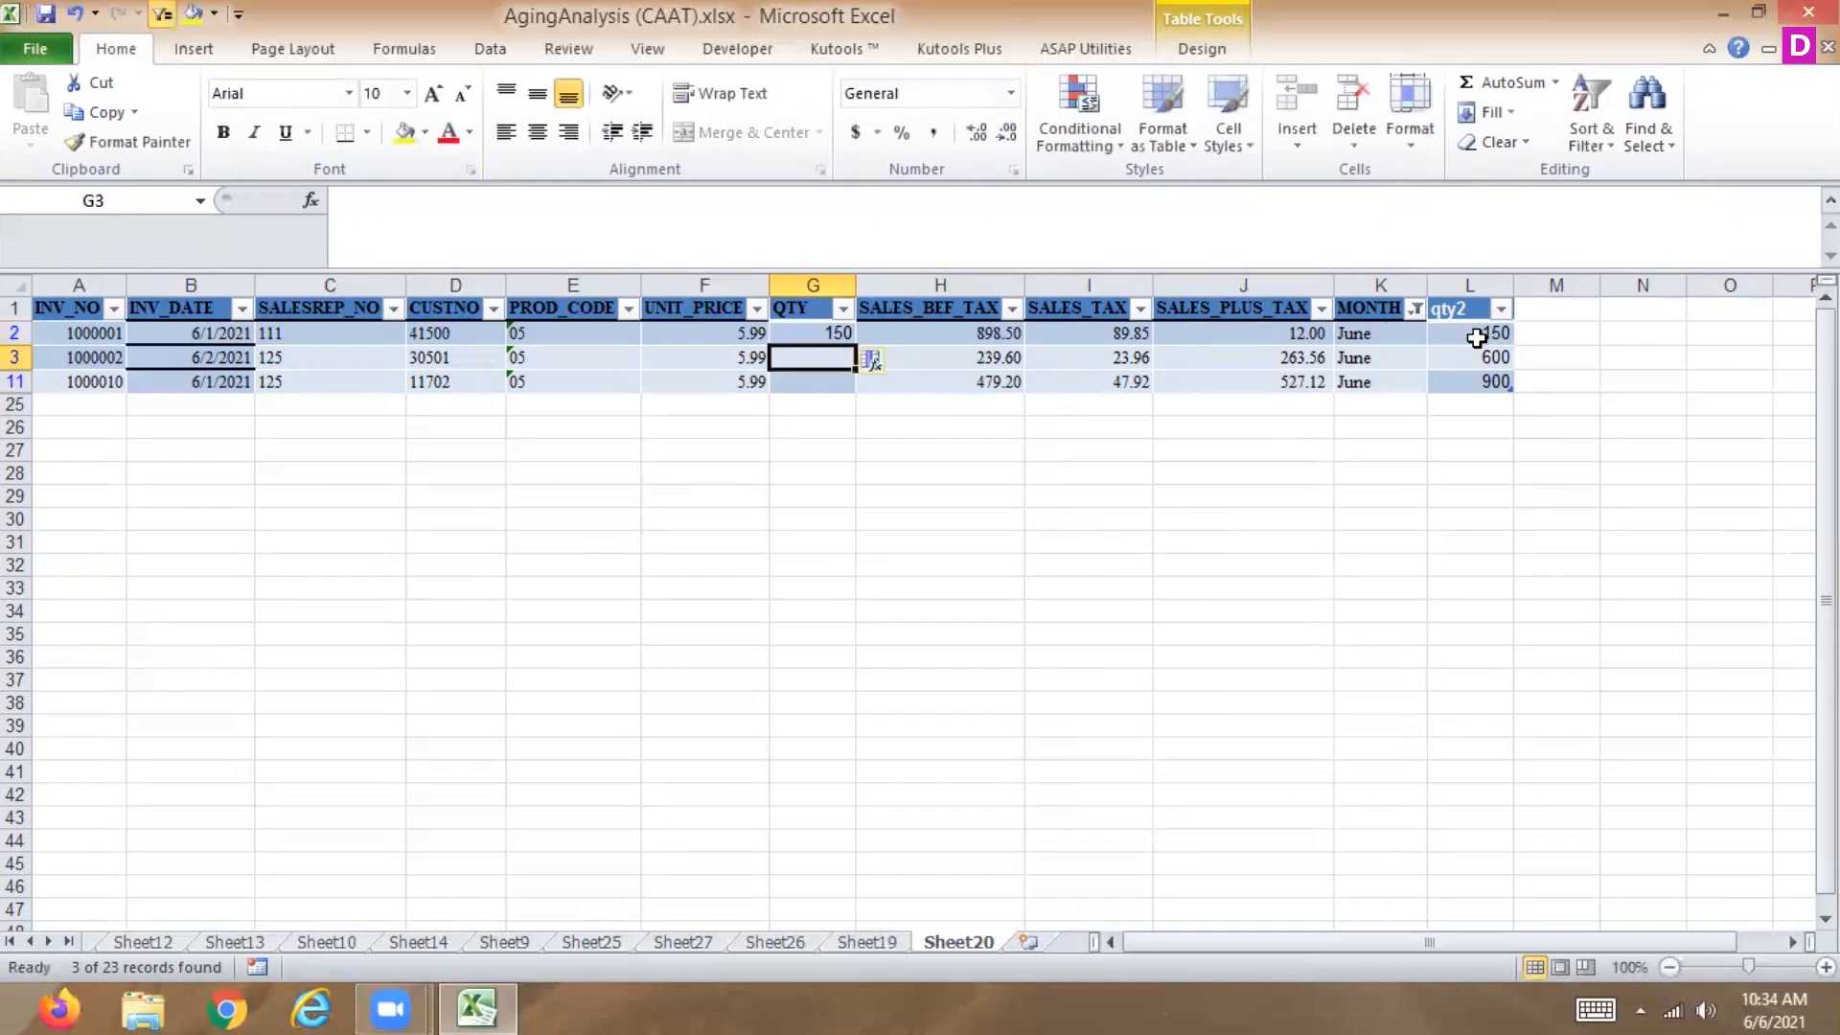
click(829, 332)
double_click(854, 342)
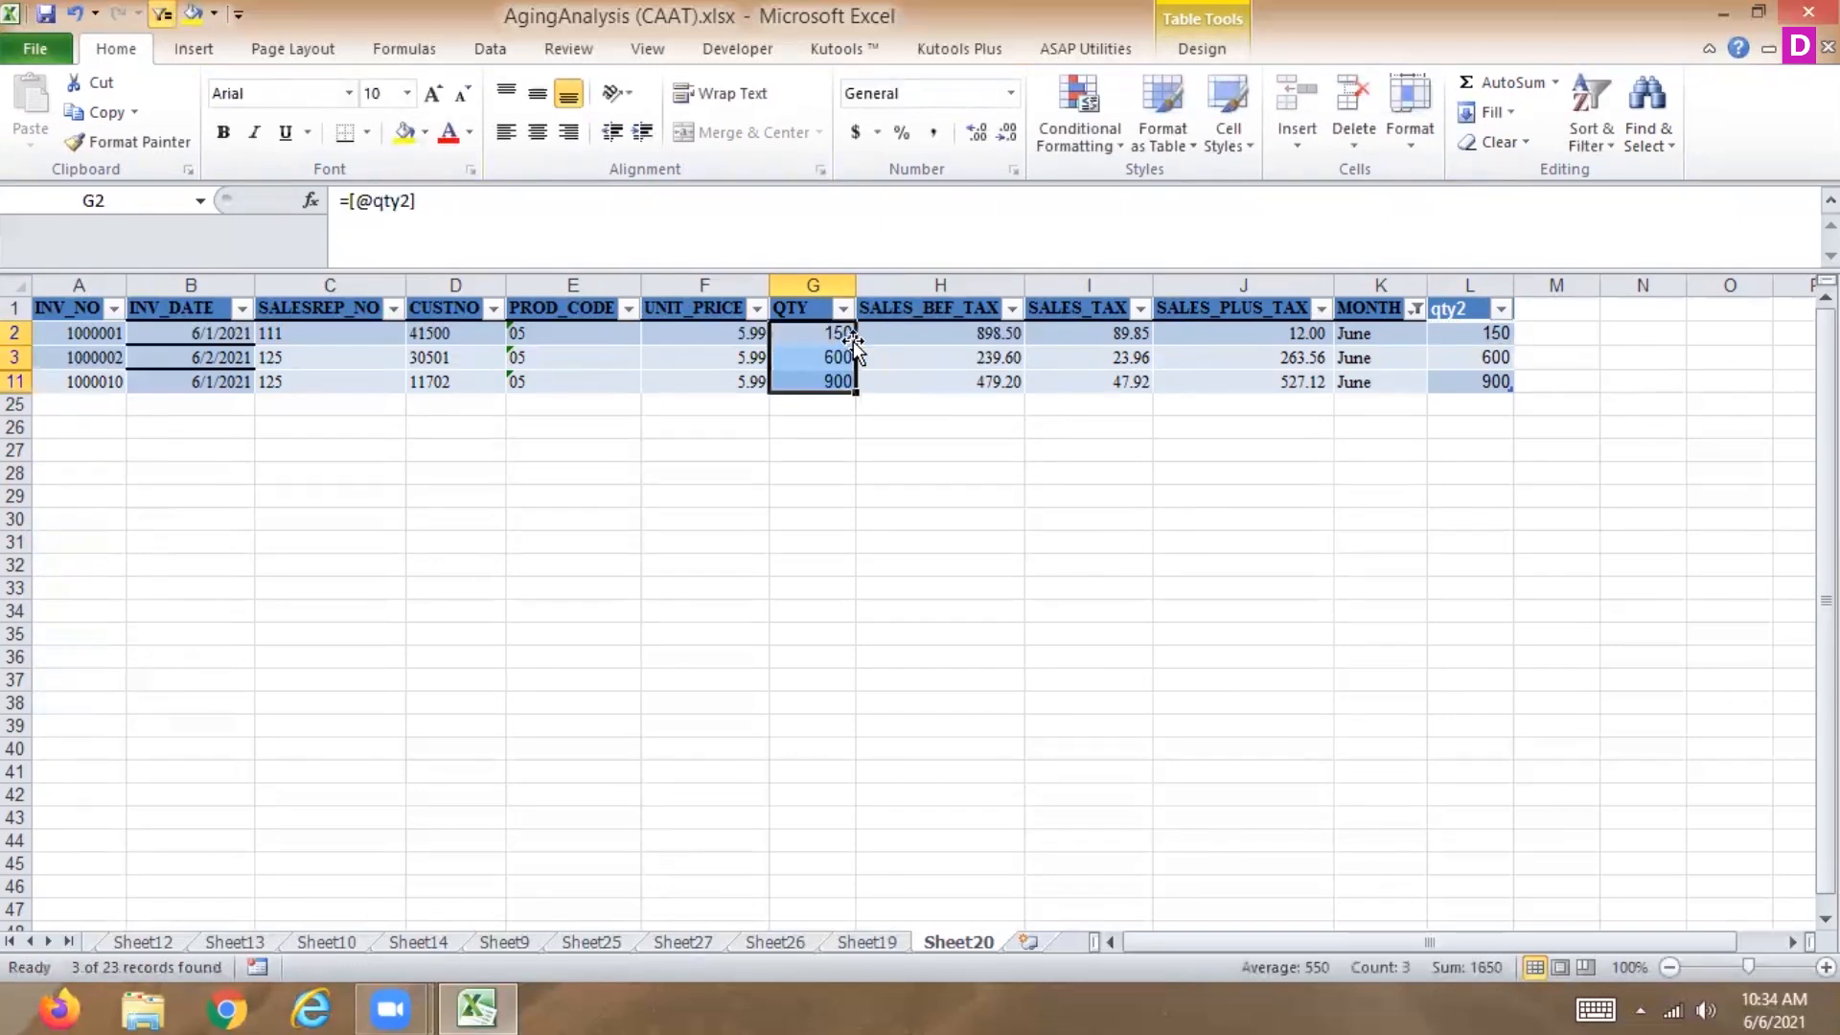
Select all months in the MONTH filter to show every row.
click(1416, 308)
click(1161, 559)
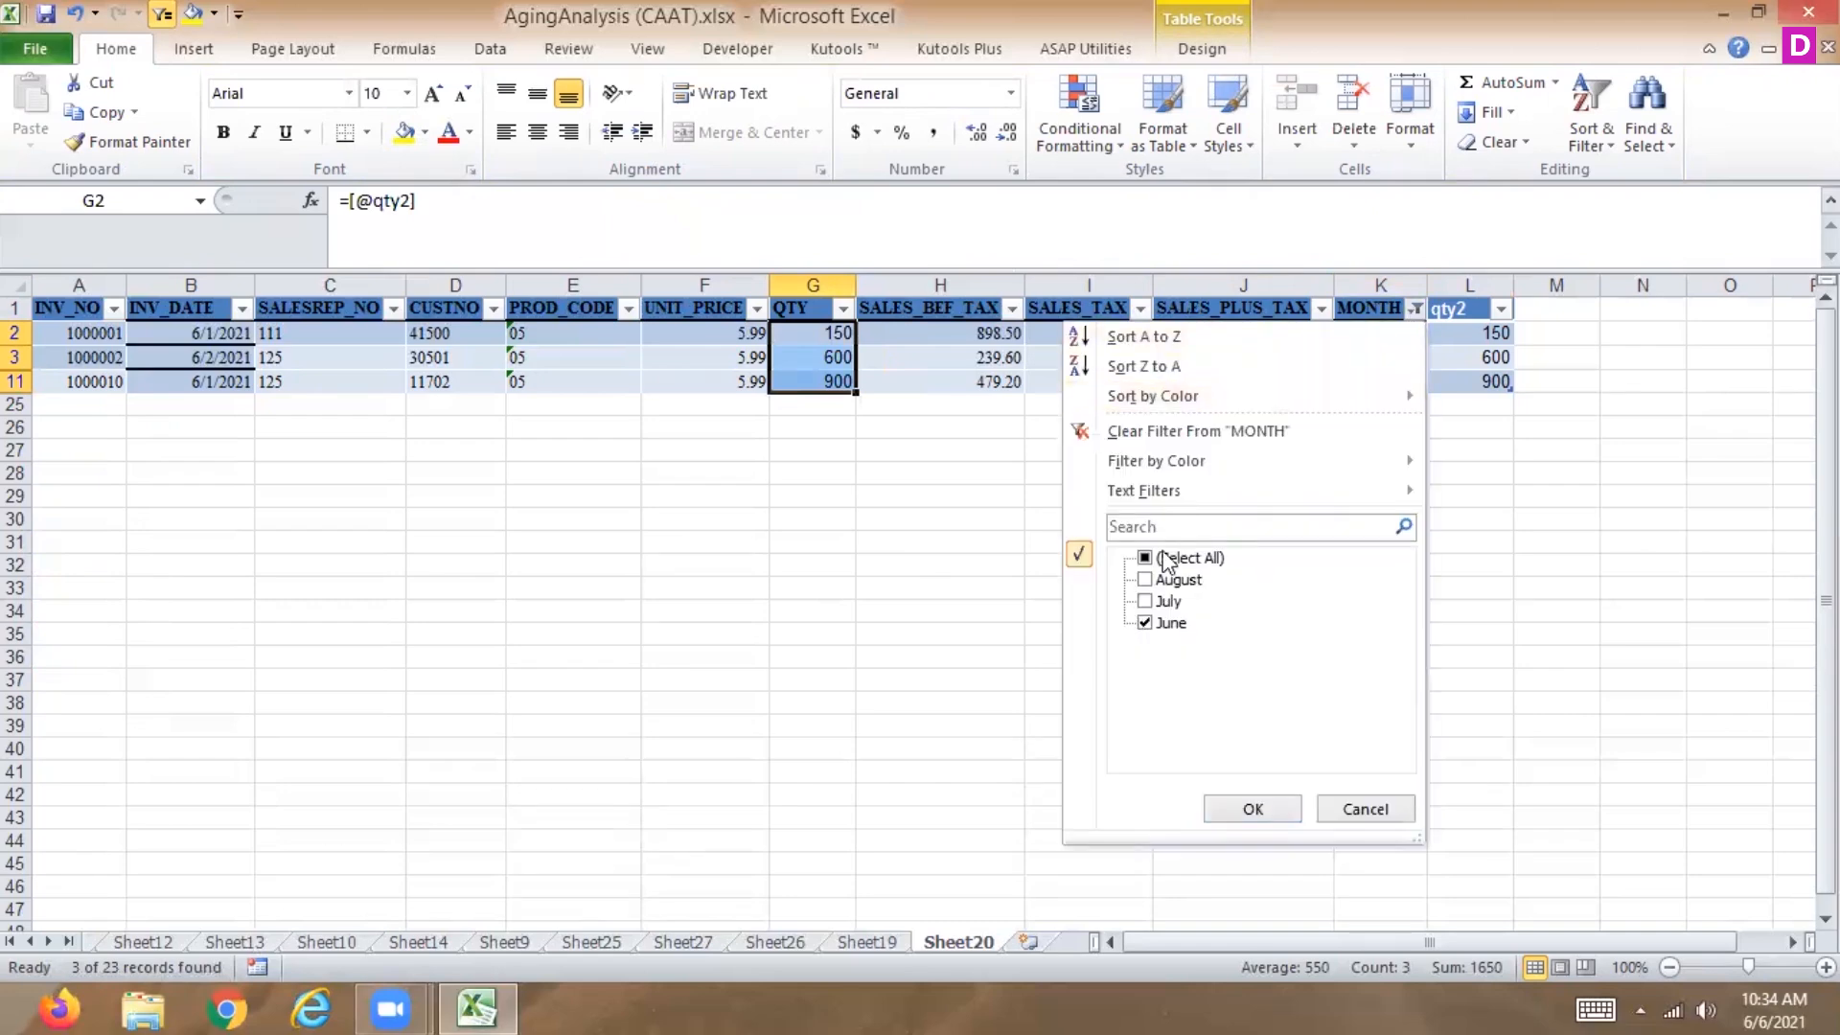
click(1252, 809)
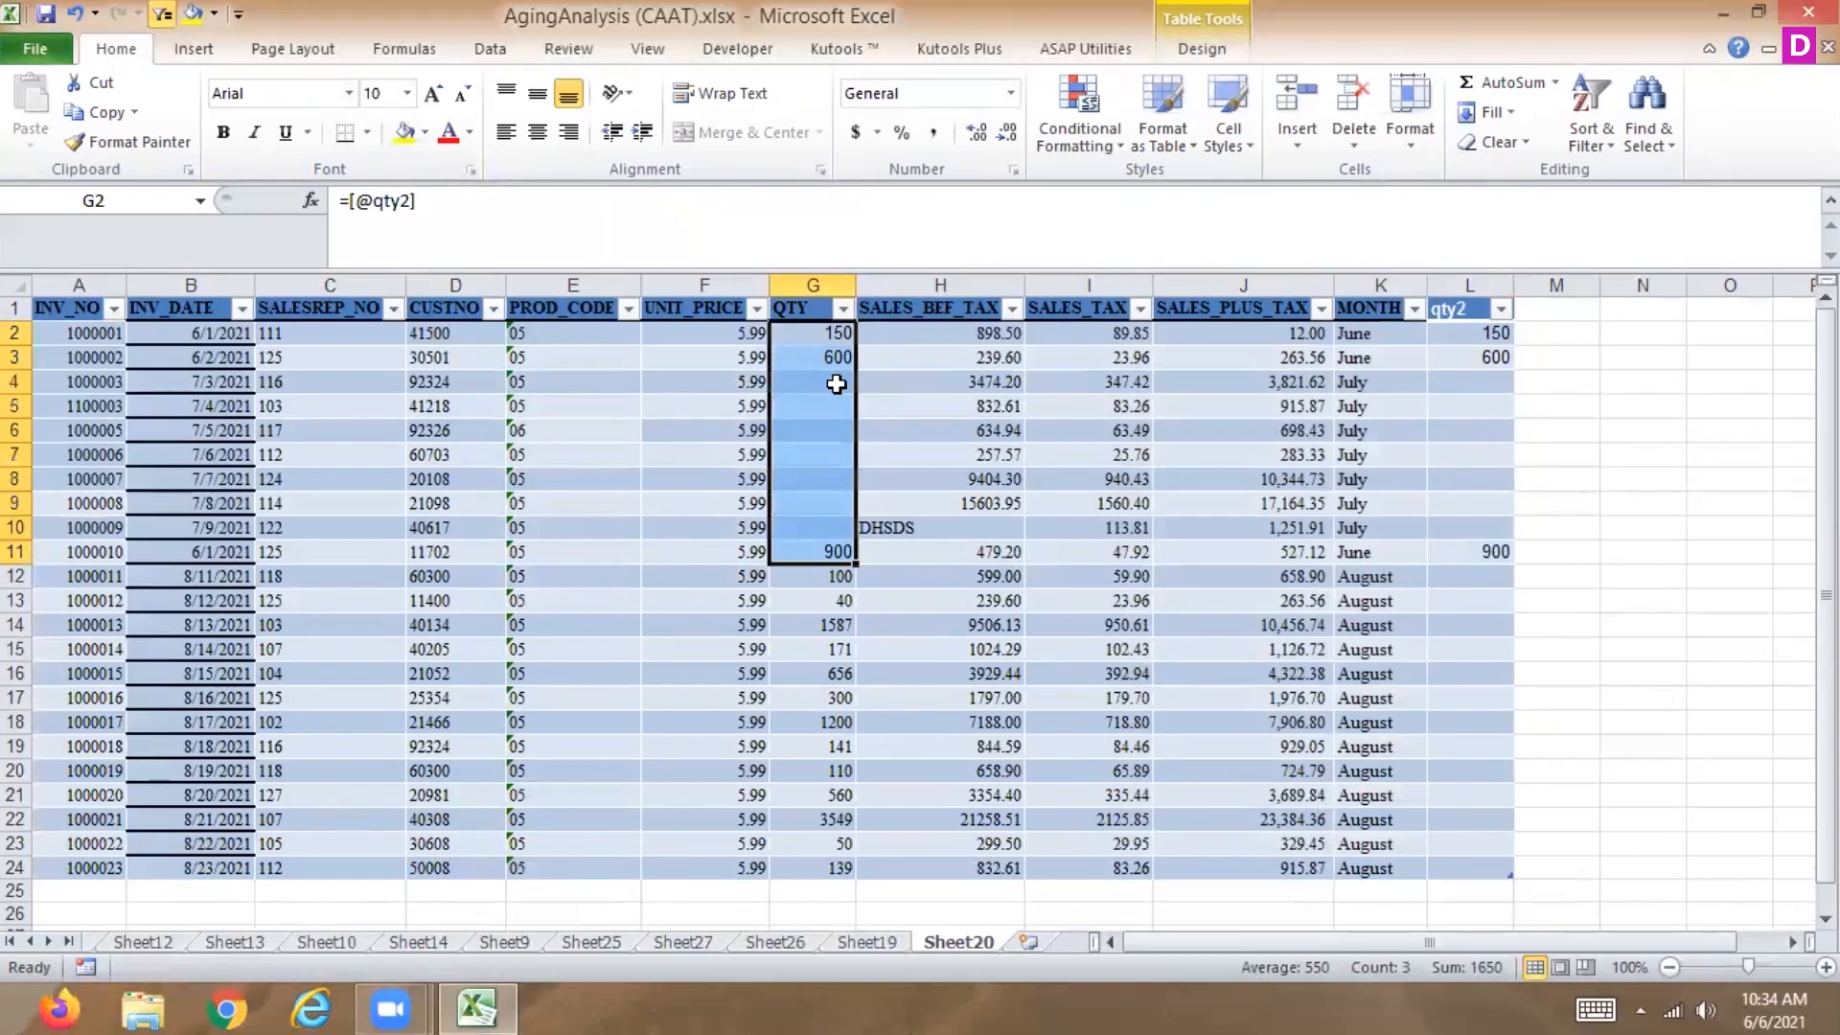